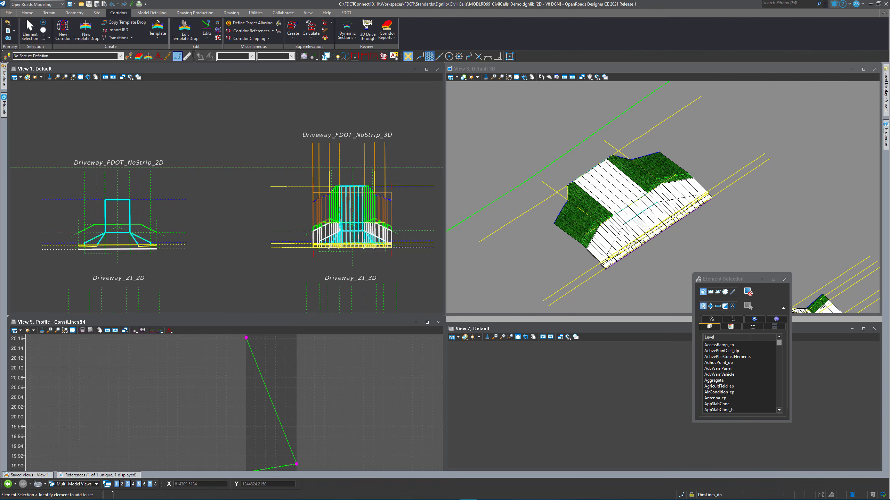
Examine the full layout of 2D and 3D civil cells in the plan view, starting from the driveway cells
left_click(135, 113)
scroll(246, 141, "down", 2)
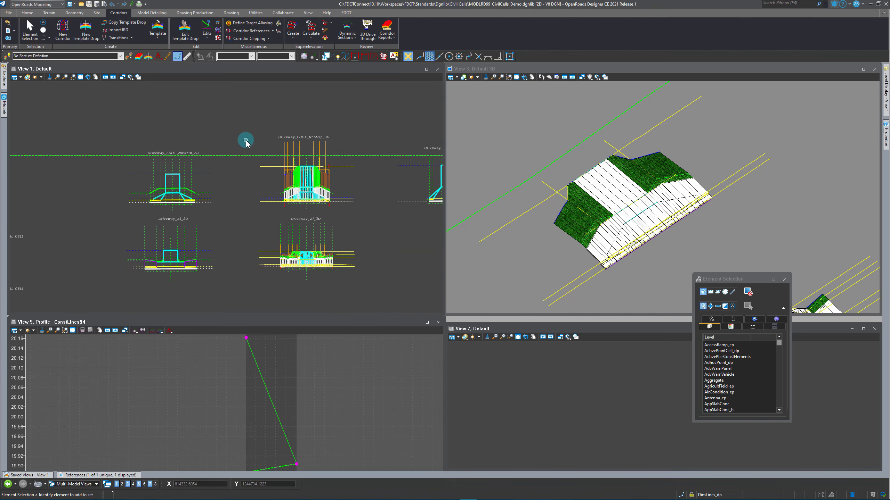
scroll(246, 142, "down", 2)
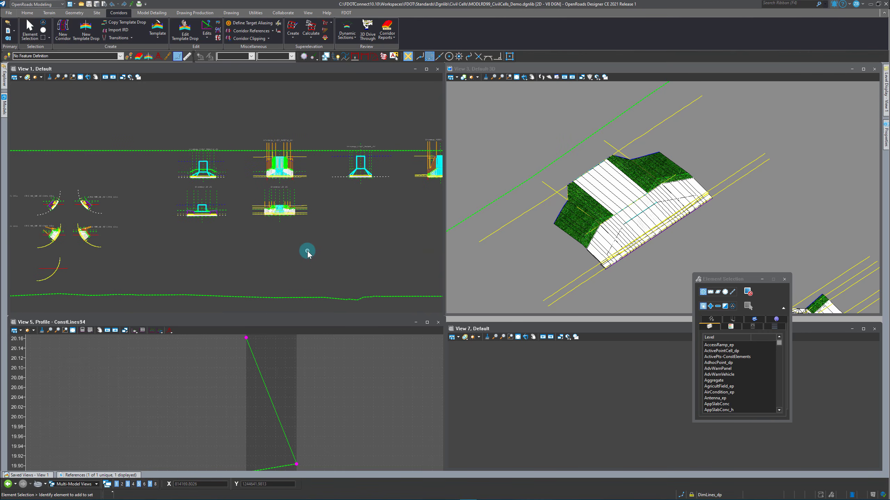
scroll(308, 251, "down", 2)
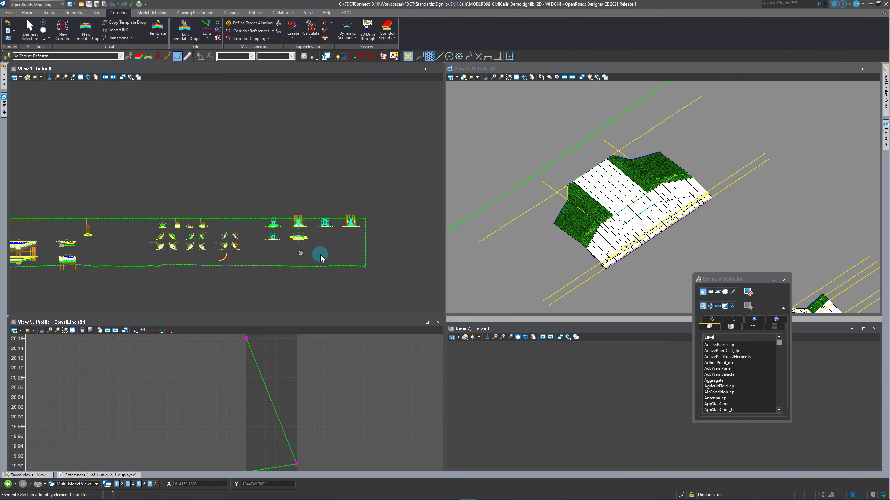
scroll(321, 254, "down", 2)
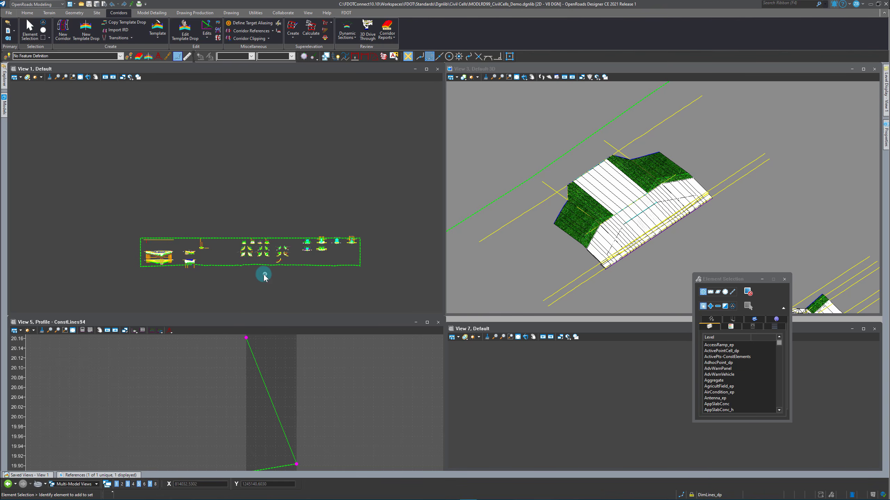
scroll(306, 259, "up", 2)
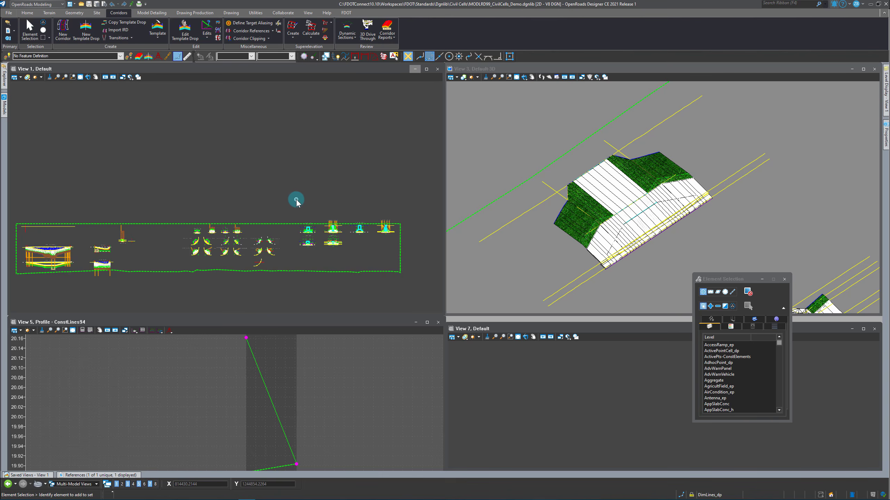
left_click(142, 330)
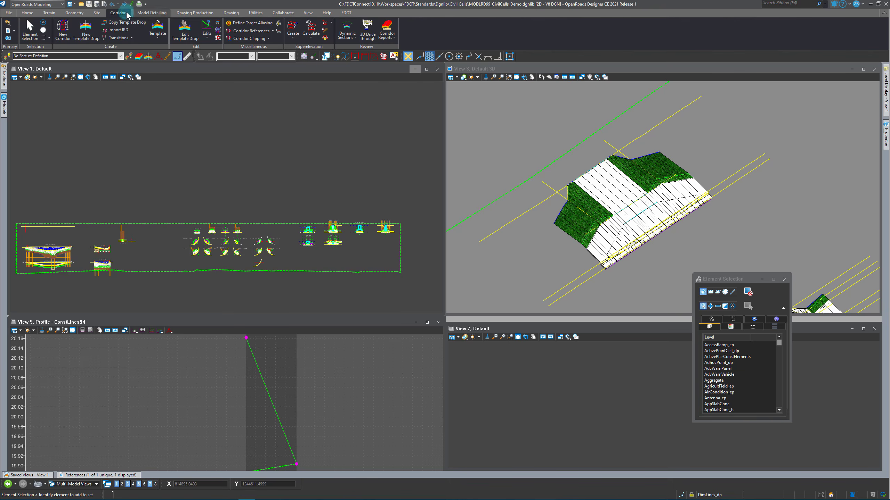
left_click(344, 186)
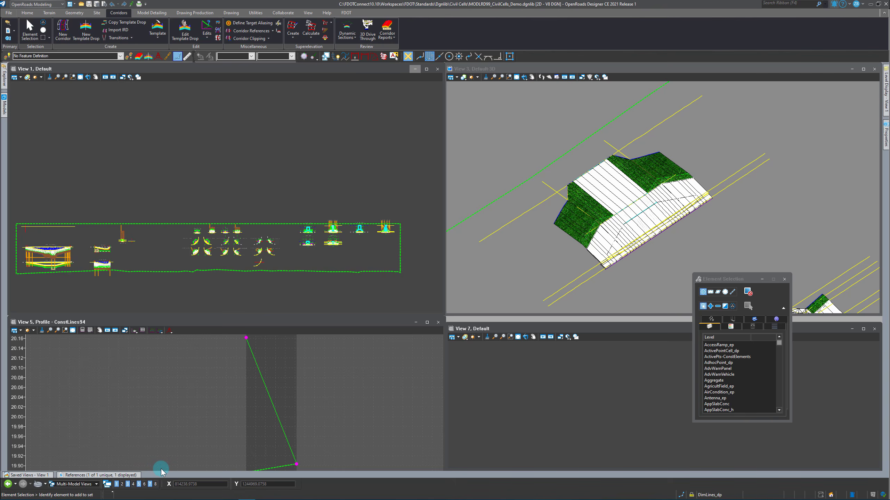
Switch to File Explorer, go up to the FDOTConnect10.10 folder and select the Organization-Civil folder
mouse_move(179, 498)
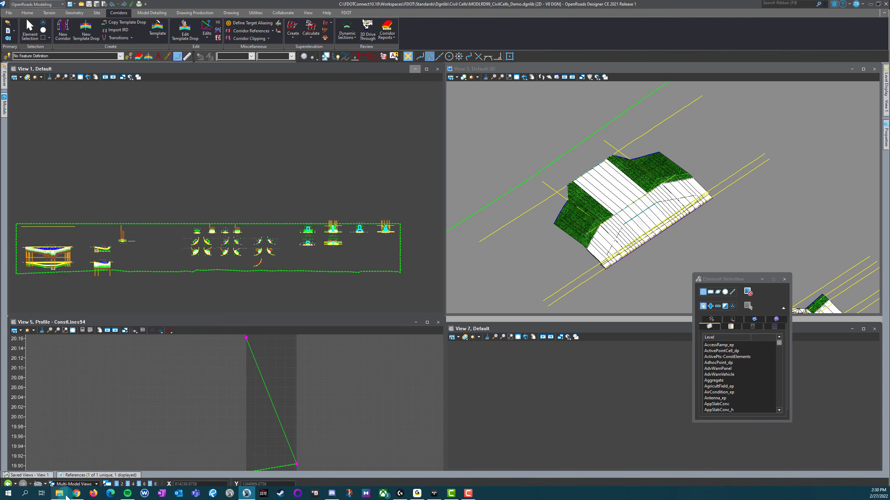
left_click(66, 496)
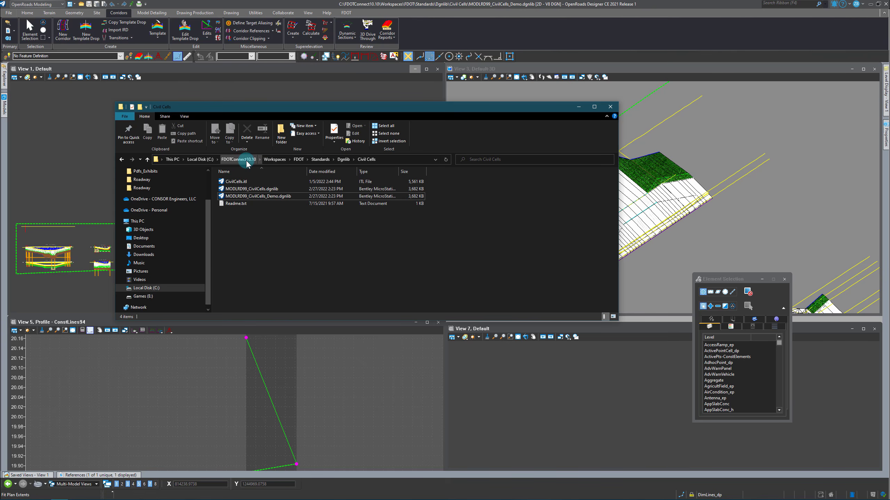
left_click(274, 159)
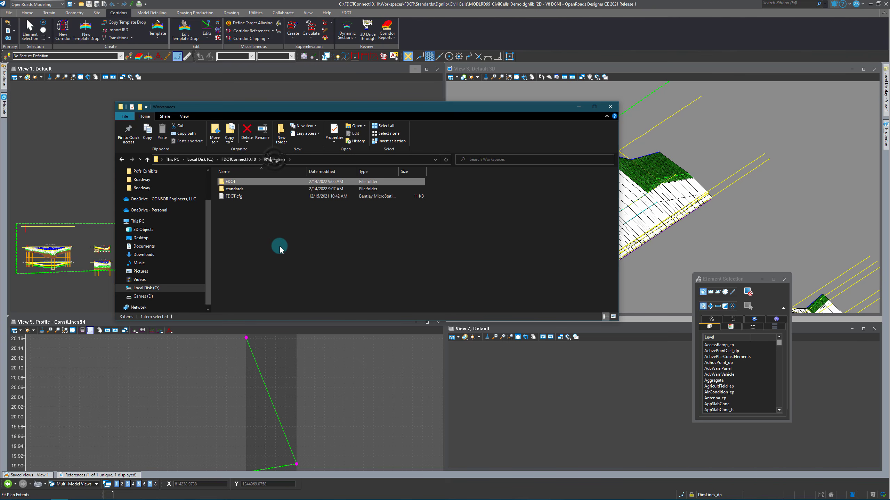
left_click(238, 159)
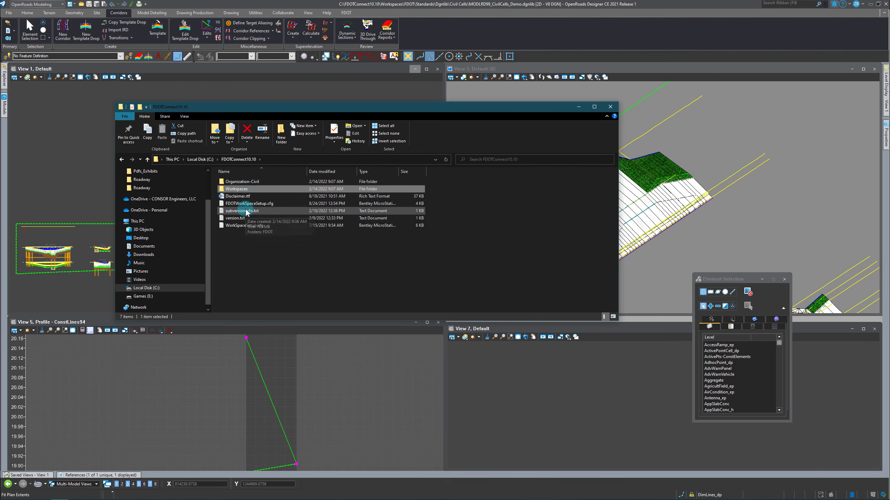
left_click(257, 182)
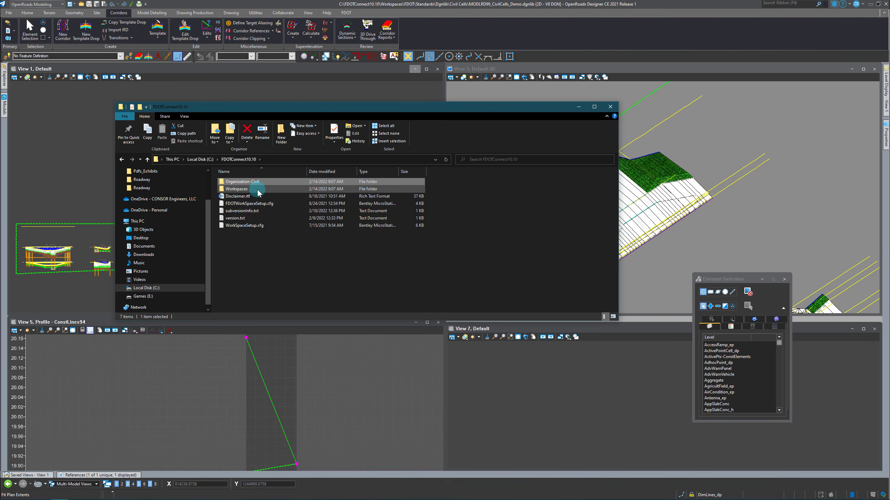
Browse through the Workspaces and FDOT folders into WorkSets to view its template files
double_click(240, 192)
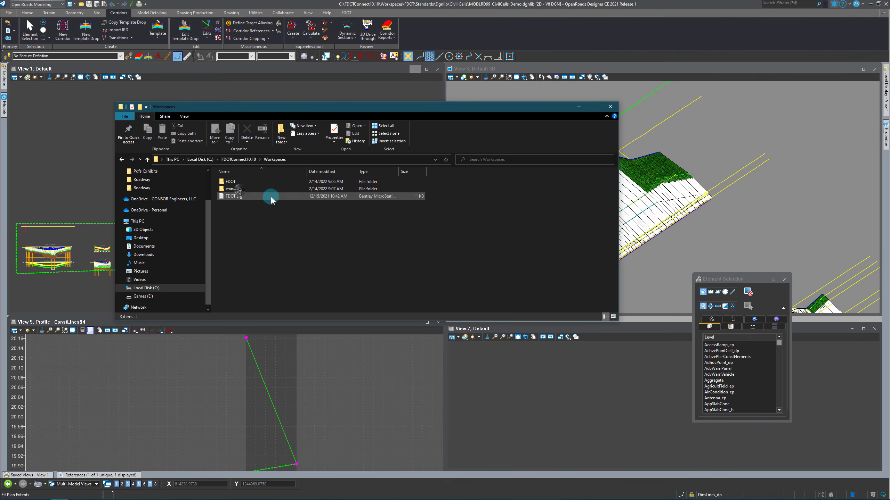
double_click(242, 181)
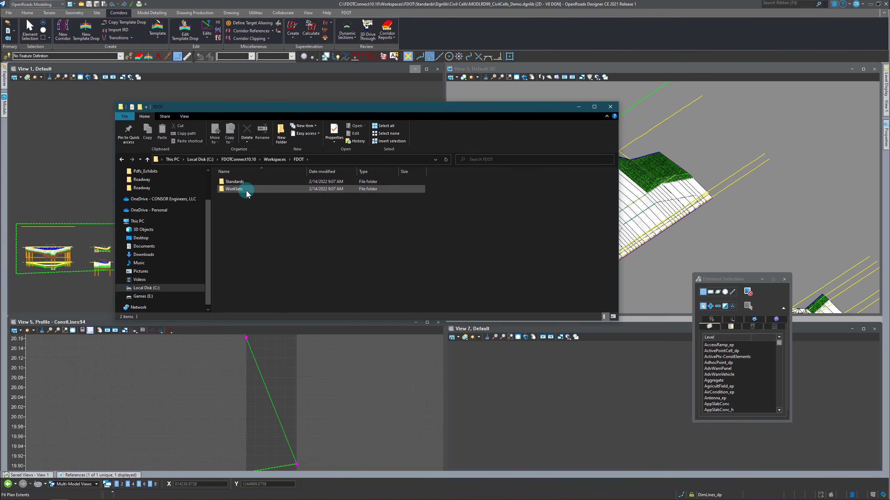
double_click(240, 190)
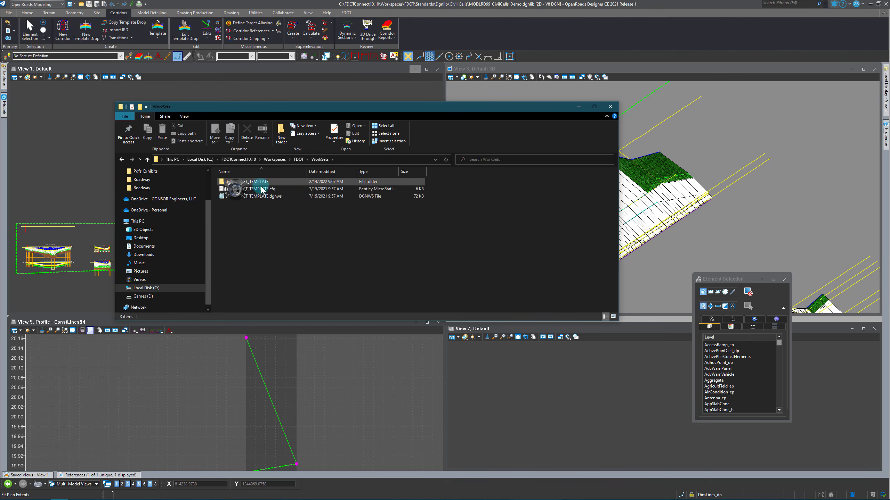
Return to the FDOT workspace folder and open Standards\Dgnlib\Civil Cells
left_click(295, 158)
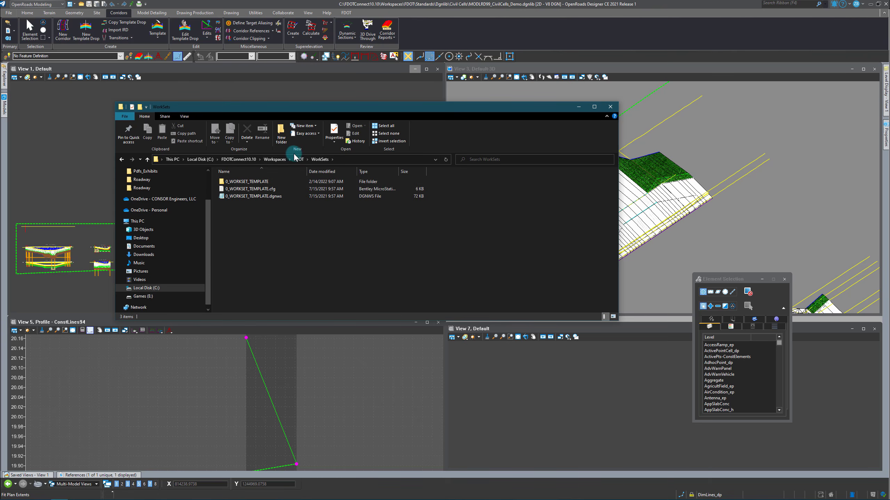
left_click(296, 158)
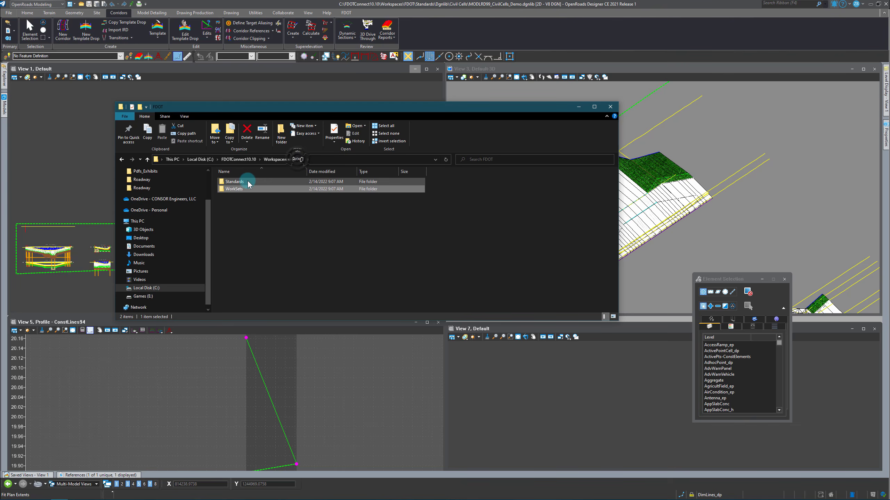
double_click(238, 182)
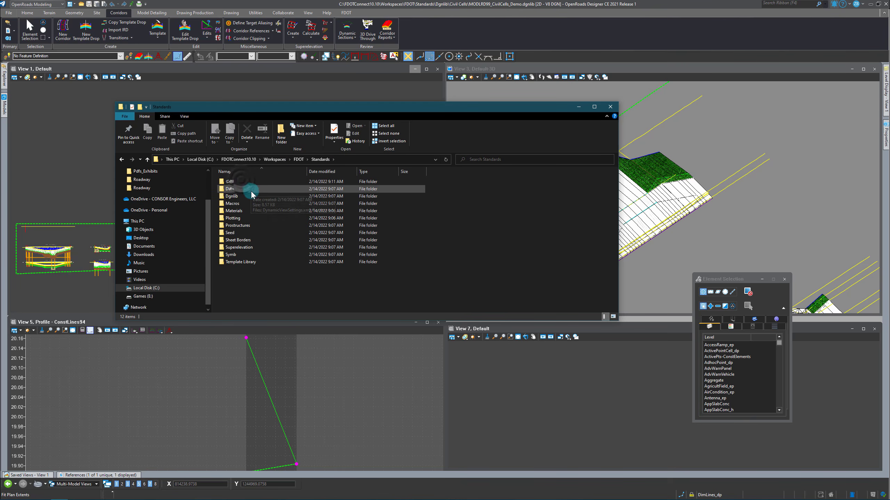
double_click(237, 195)
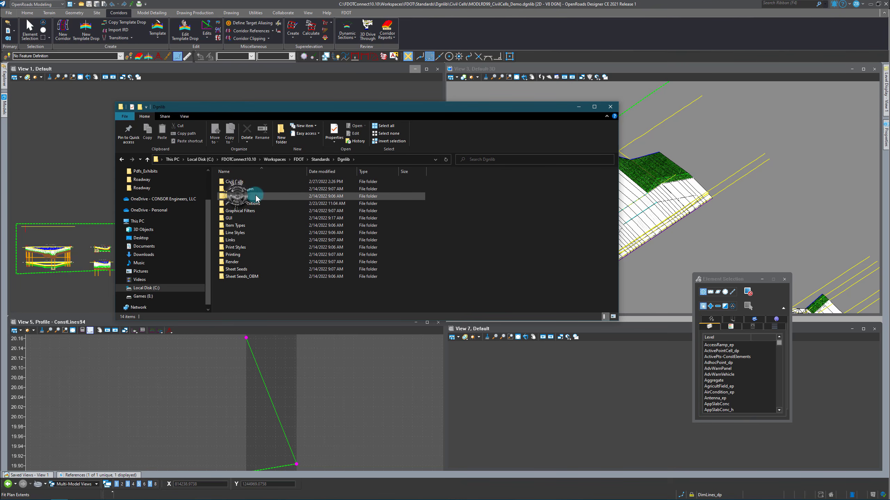
left_click(239, 183)
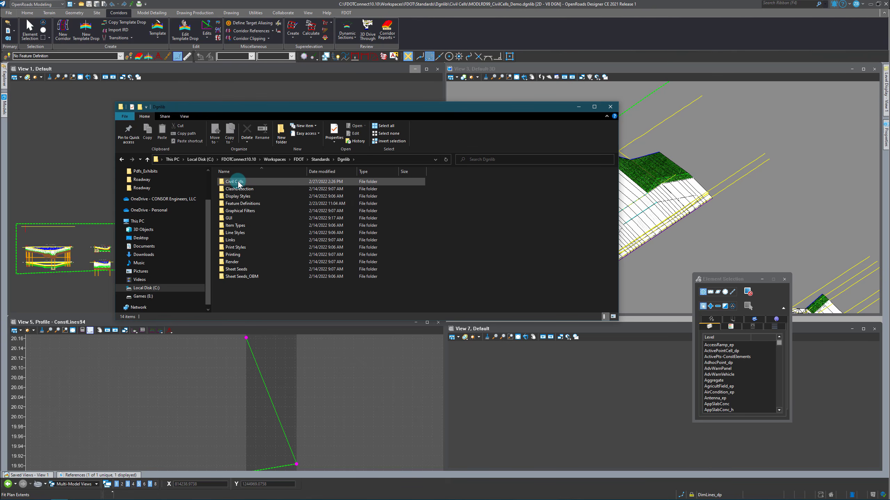
double_click(243, 181)
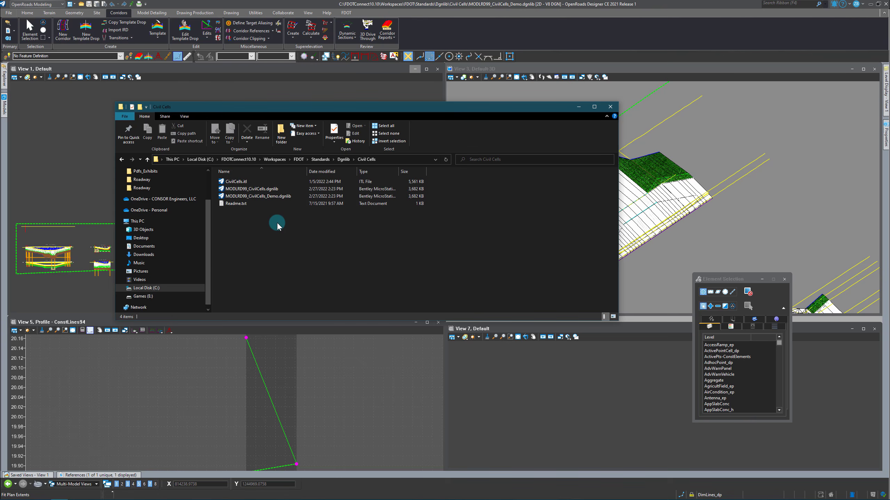
Review CivilCells.itl, MODLRD99_CivilCells.dgnlib and MODLRD99_CivilCells_Demo.dgnlib in the folder, and switch back to OpenRoads Designer
left_click(238, 182)
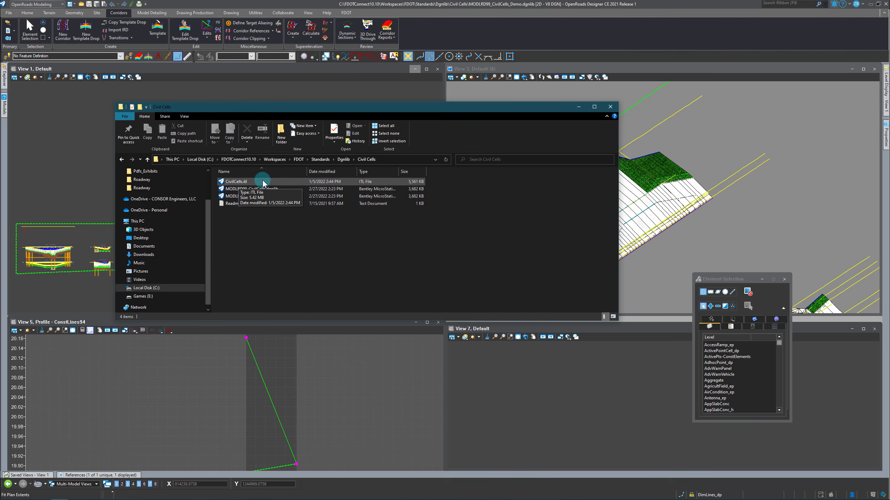
left_click(261, 214)
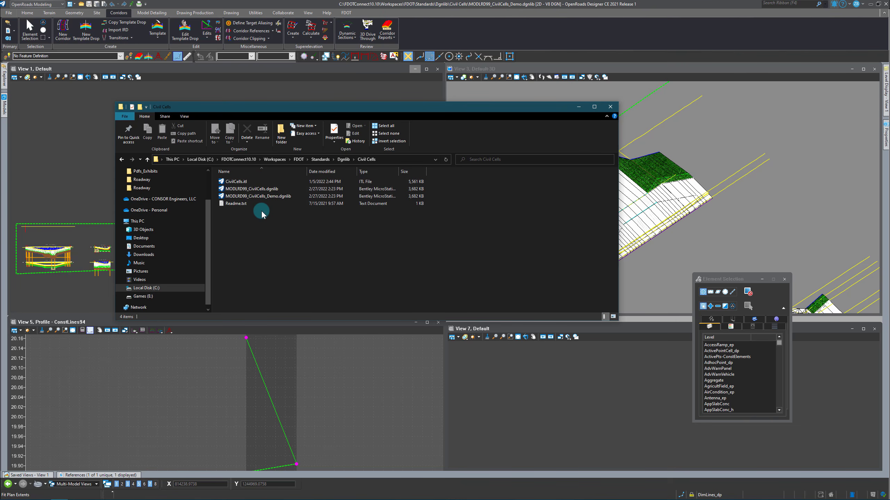
left_click(255, 190)
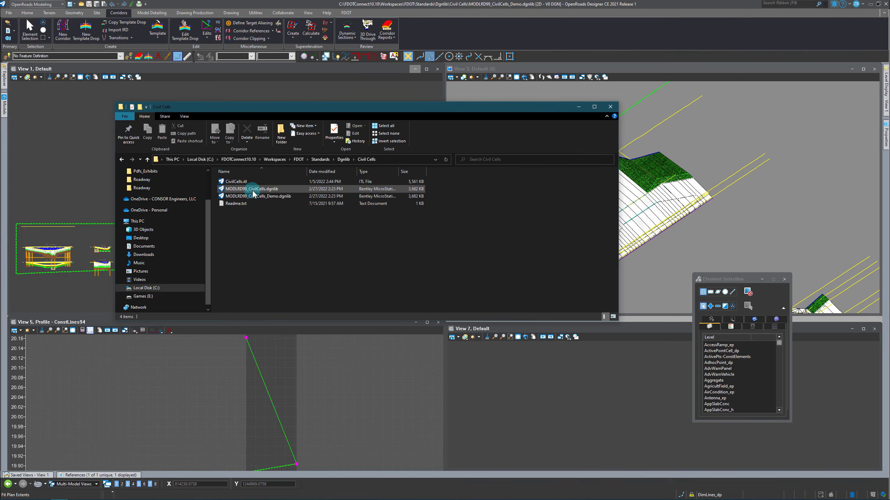
left_click(290, 196)
left_click(271, 214)
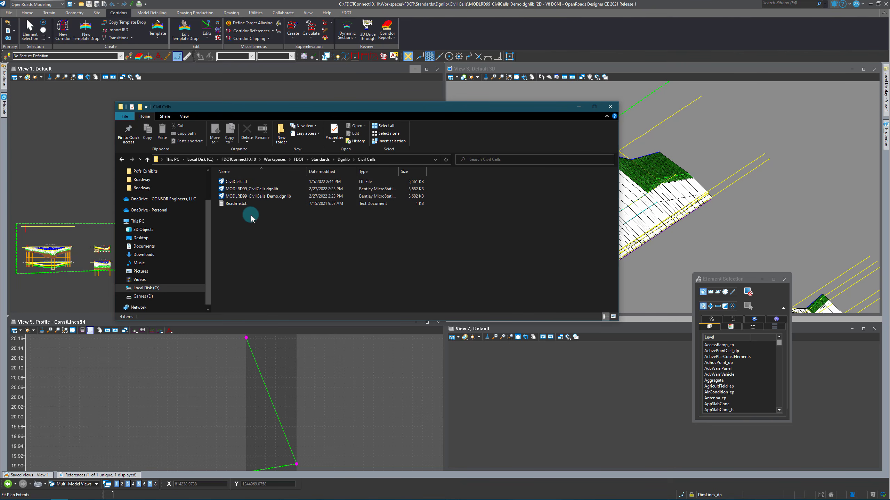
left_click(277, 190)
left_click(83, 180)
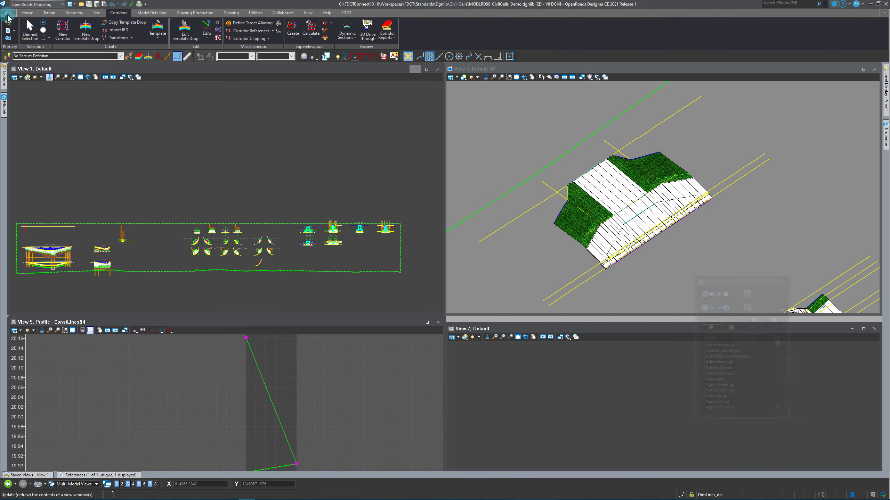
Open the configuration variables and search them for "civil cell"
left_click(8, 12)
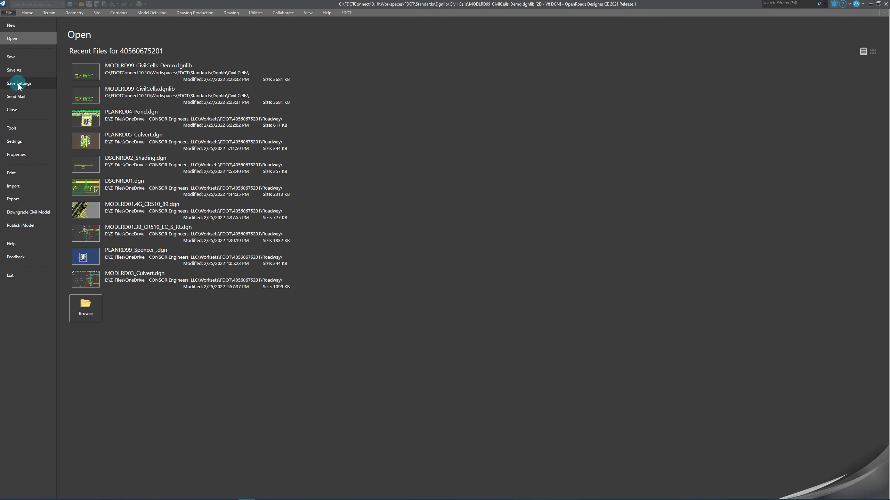
left_click(23, 141)
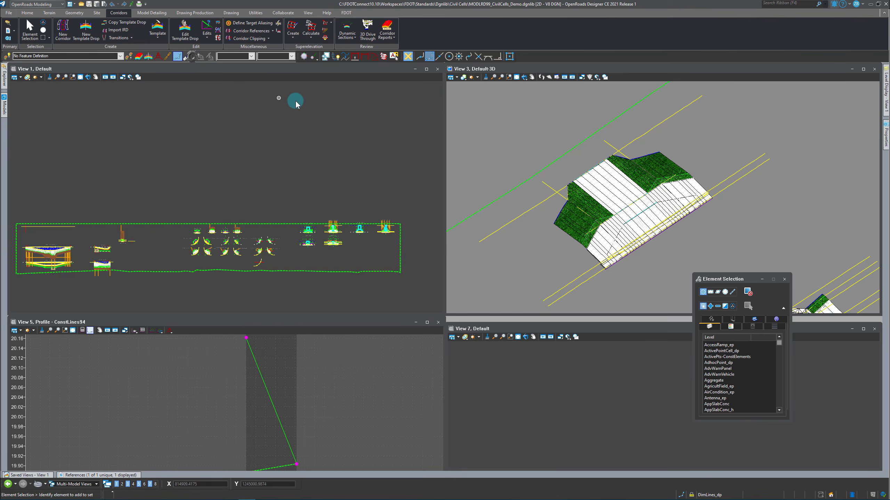
left_click(494, 120)
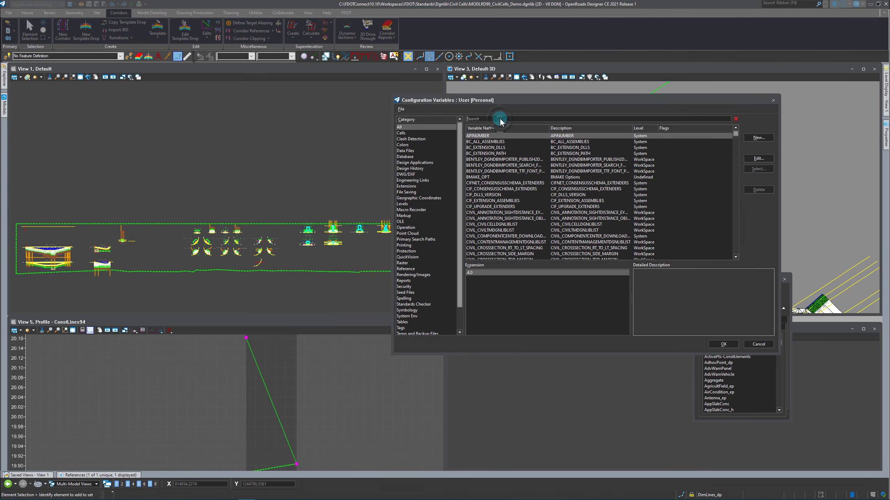
type("civil civil")
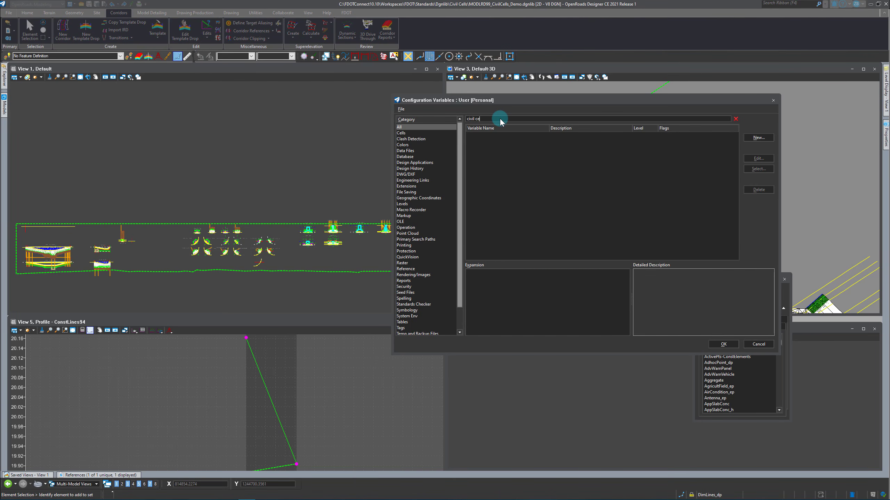
type("ll")
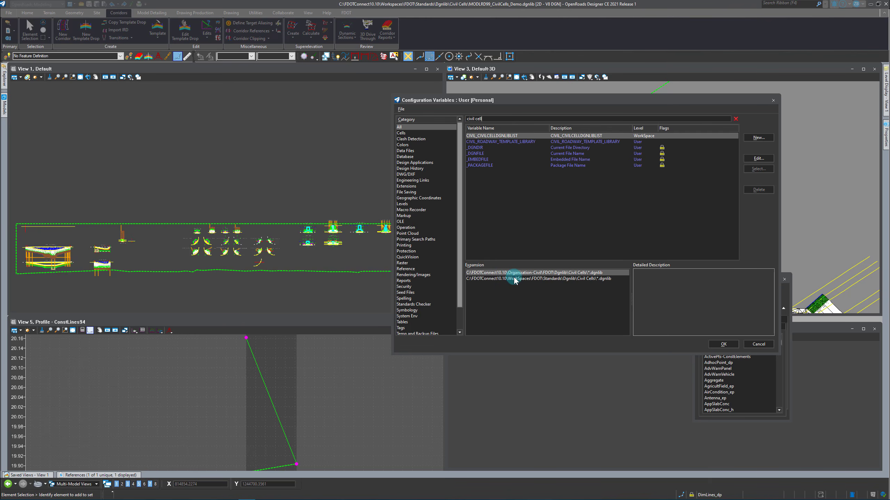
Open the CIVIL_CIVILCELLDGNLIBLIST variable for editing to examine its civil cell library paths
left_click(497, 166)
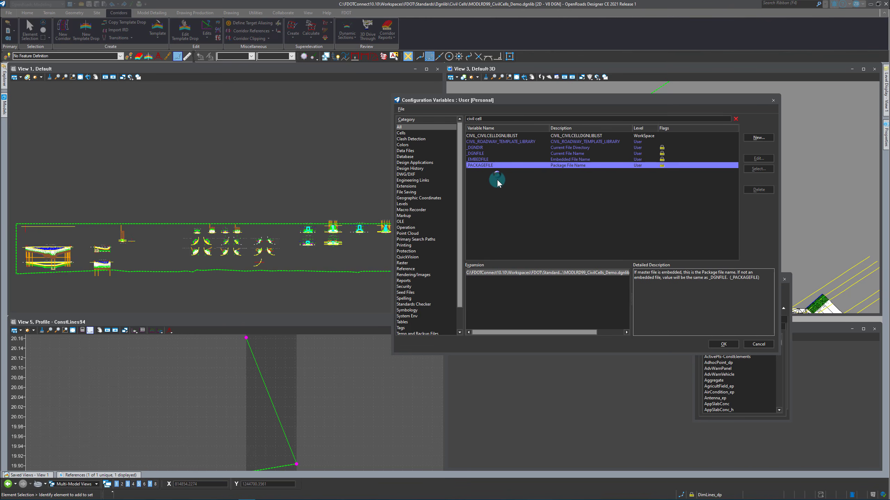
left_click(497, 136)
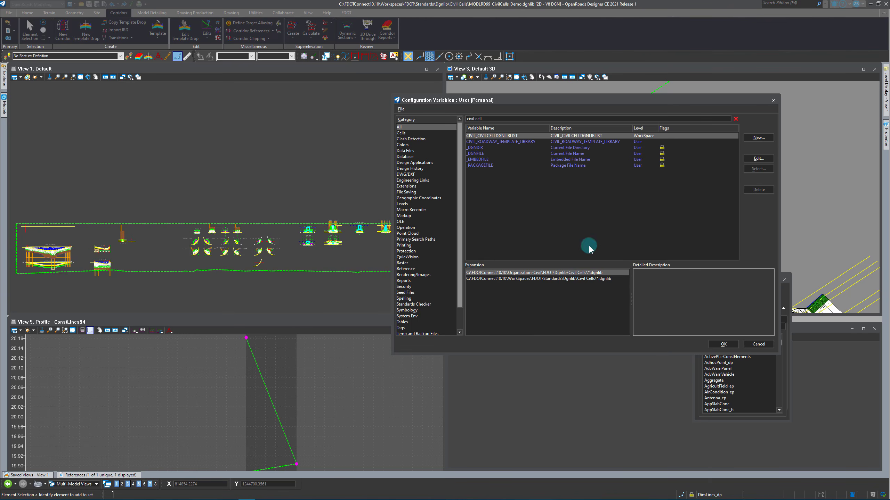
double_click(503, 136)
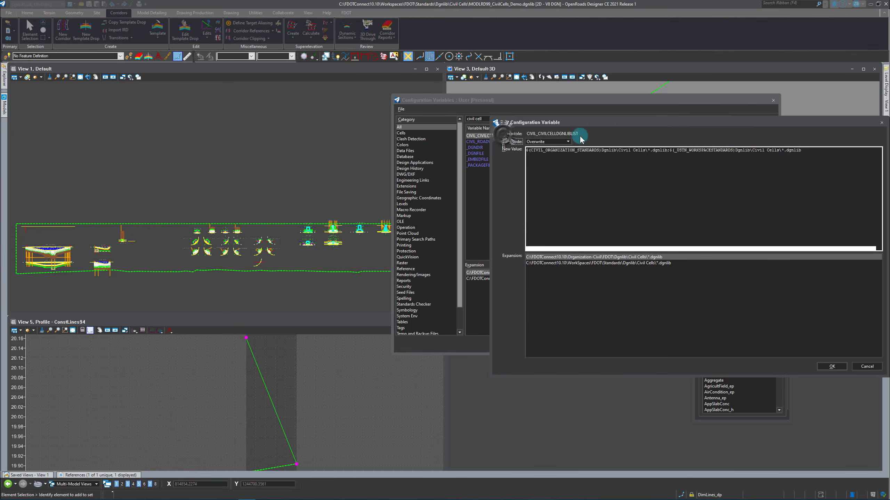
left_click_drag(593, 122, 354, 122)
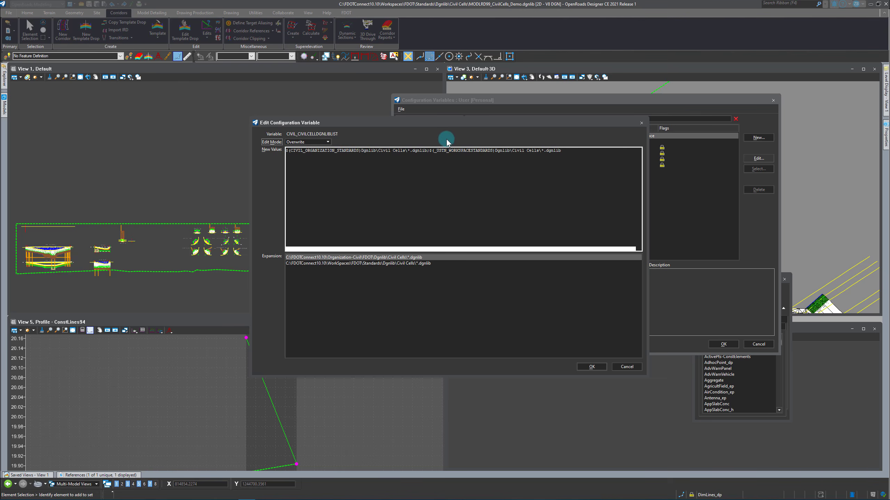
Review the organization and workspace civil cell paths in CIVIL_CIVILCELLDGNLIBLIST, and close the configuration variables without saving changes
left_click(311, 259)
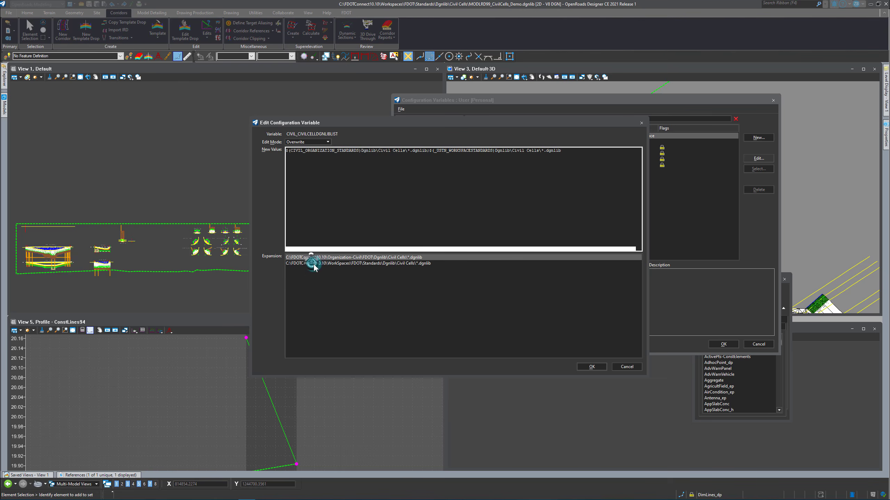
left_click(429, 151)
left_click(595, 368)
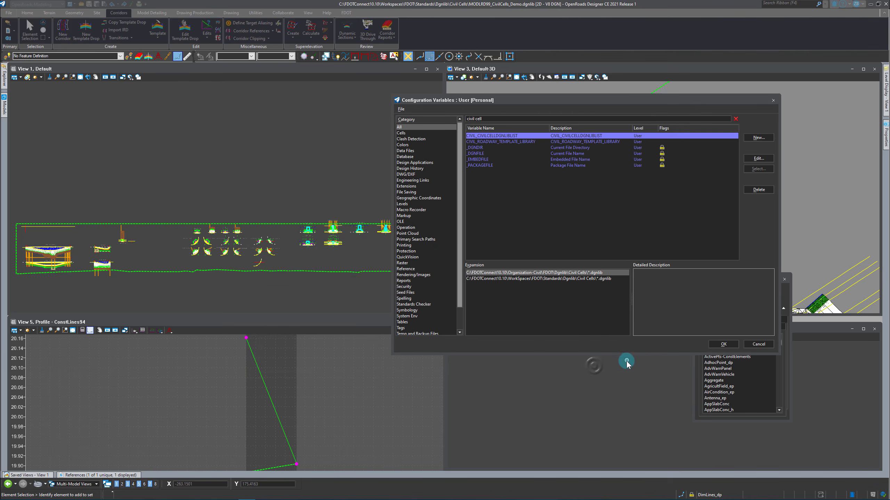
left_click(723, 344)
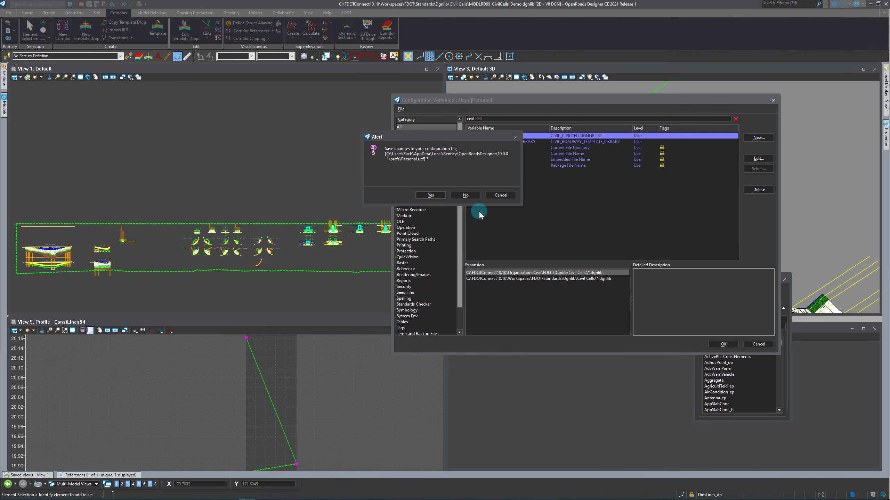
left_click(497, 195)
left_click(773, 100)
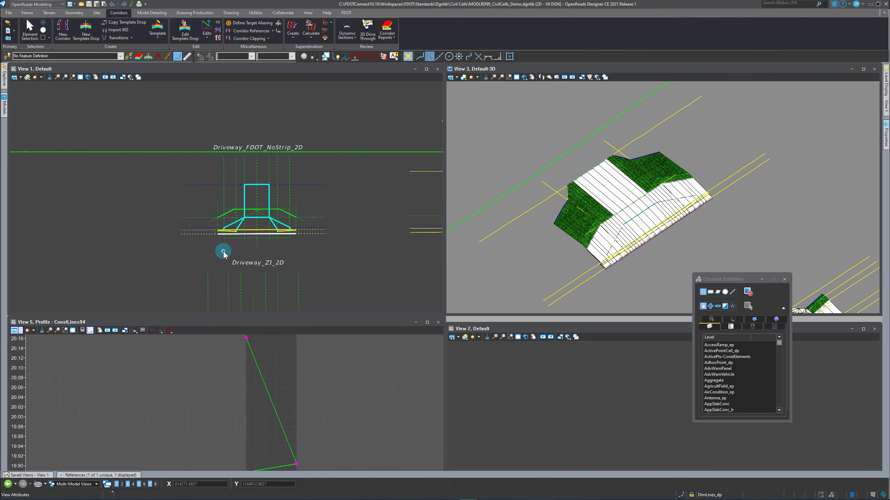
Examine the 2D and 3D versions of the Driveway_FDOT_NoStrip and Driveway_Z1 civil cells in the plan view
left_click(322, 257)
left_click(189, 238)
left_click(258, 243)
scroll(150, 238, "down", 3)
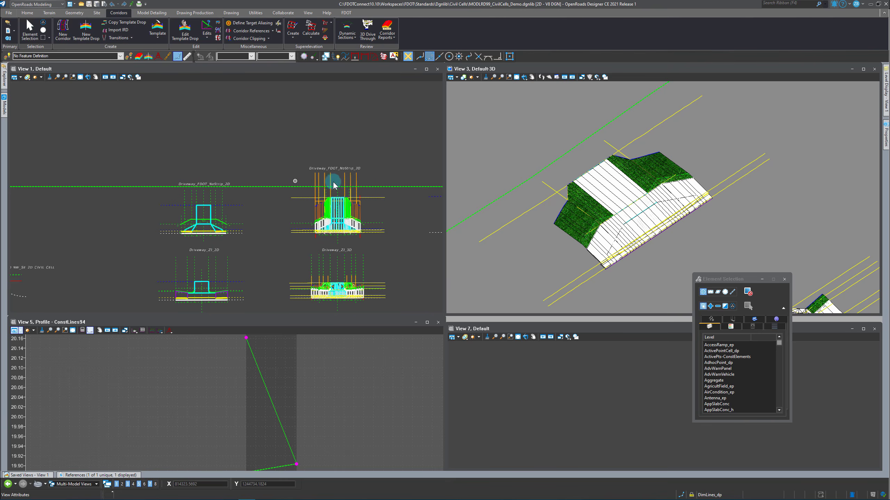
left_click(269, 247)
scroll(259, 135, "down", 2)
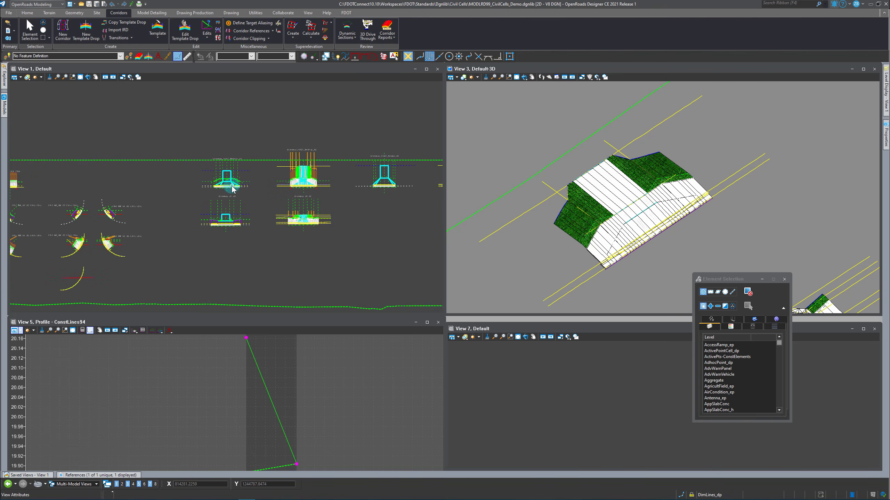
scroll(230, 185, "up", 2)
scroll(217, 159, "up", 1)
scroll(134, 191, "up", 2)
scroll(142, 200, "down", 2)
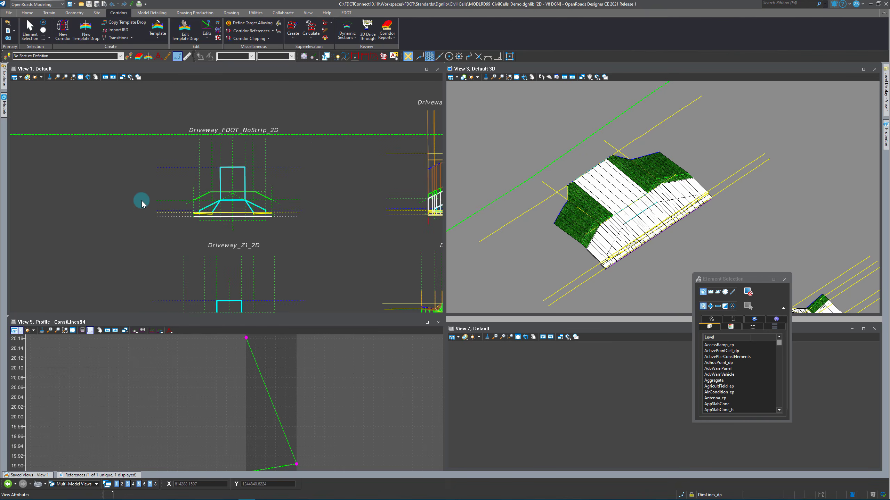
Open the profile model of the white dashed reference line of Driveway_FDOT_NoStrip_2D in View 5 and examine its profile
left_click(173, 217)
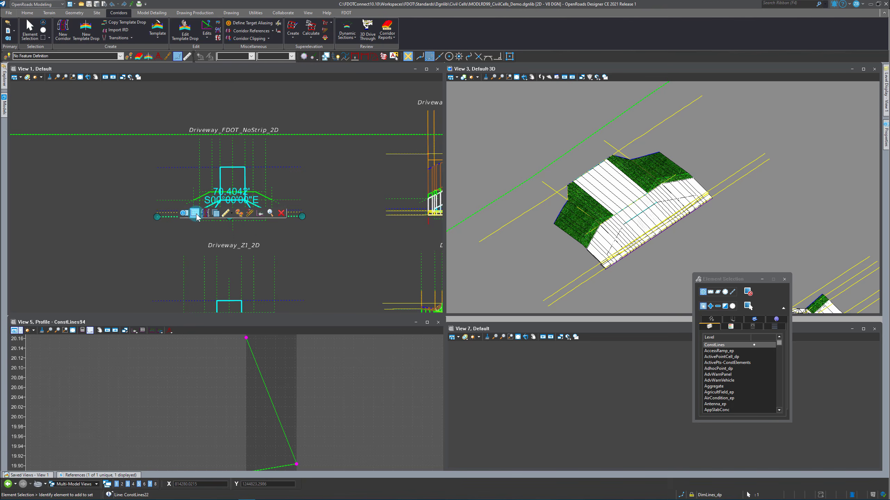
left_click(196, 213)
left_click(261, 369)
left_click(256, 377)
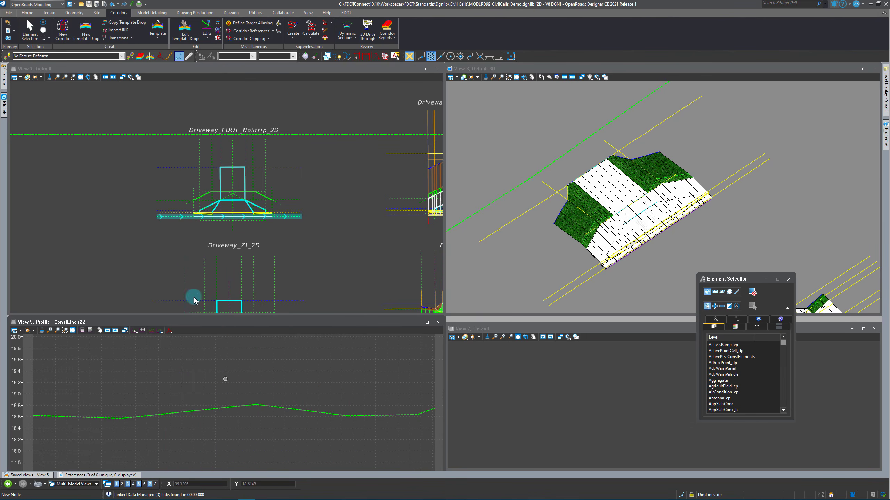
left_click(175, 234)
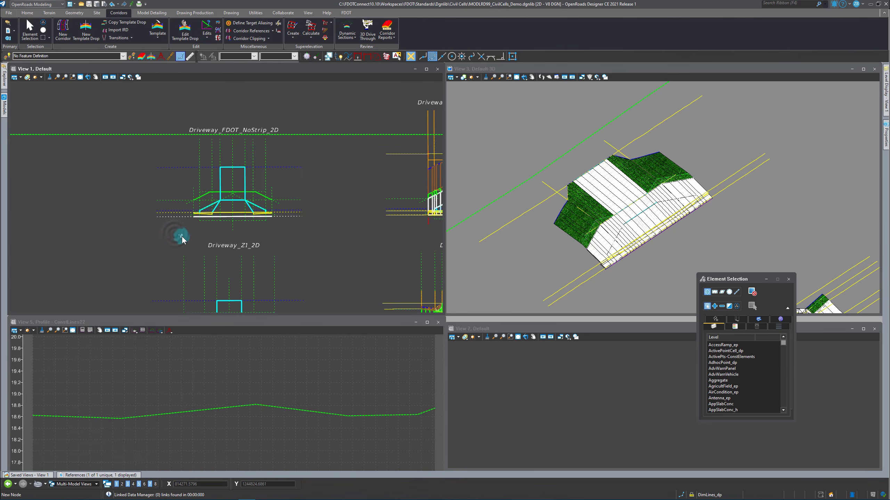
Match the active feature definition to the white dashed reference line of Driveway_FDOT_NoStrip_2D, Const Lines White Dash
left_click(177, 218)
mouse_move(178, 216)
mouse_move(164, 168)
mouse_move(232, 157)
left_click(131, 56)
left_click(174, 218)
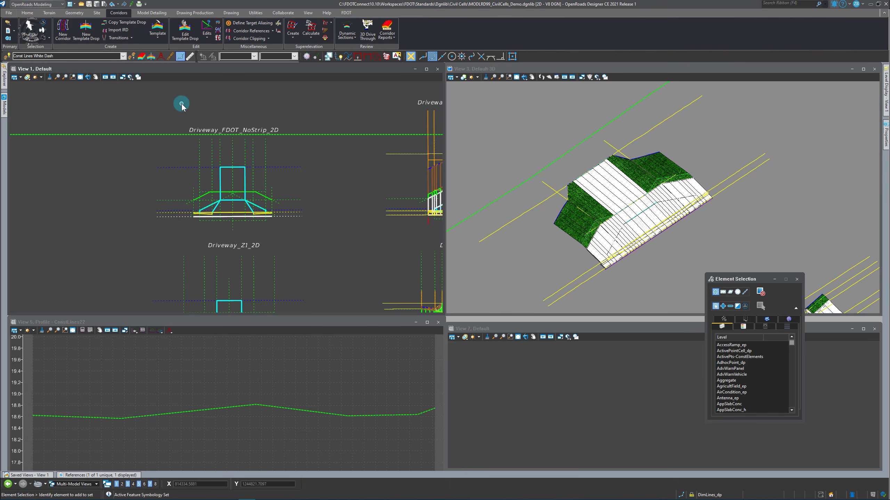
Draw a horizontal Const Lines White Dash line about 76.2 ft long in the empty area below the Driveway_Z1_2D cell
scroll(178, 125, "down", 2)
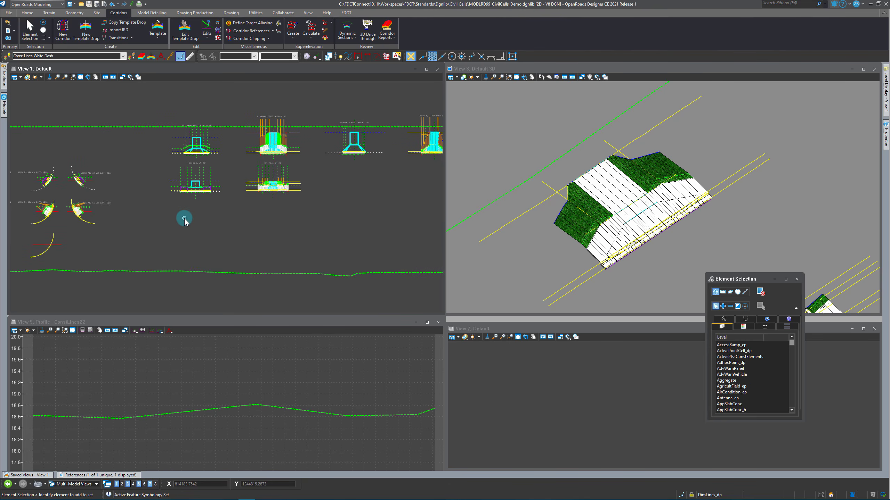
scroll(181, 216, "up", 1)
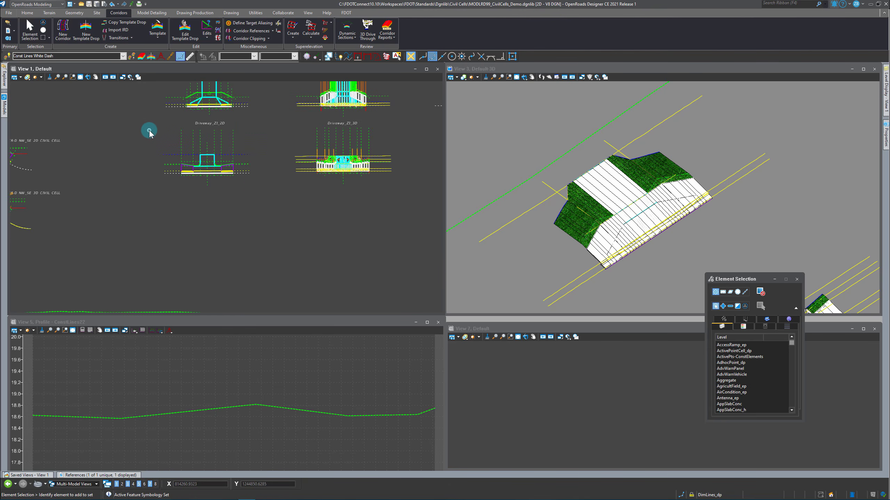
left_click(75, 13)
left_click(144, 31)
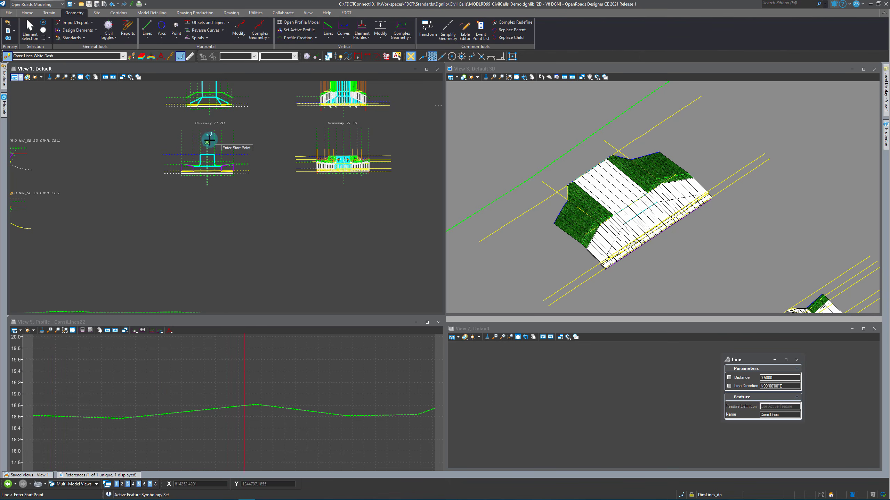
left_click(162, 242)
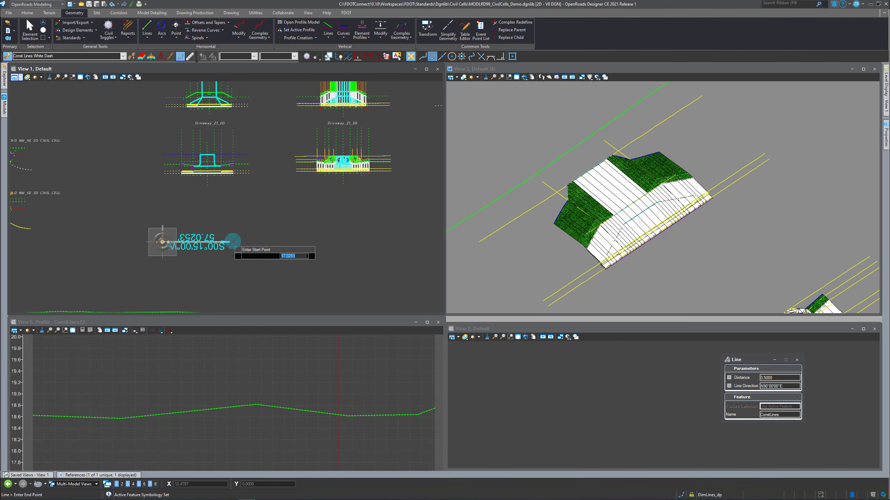
left_click(251, 241)
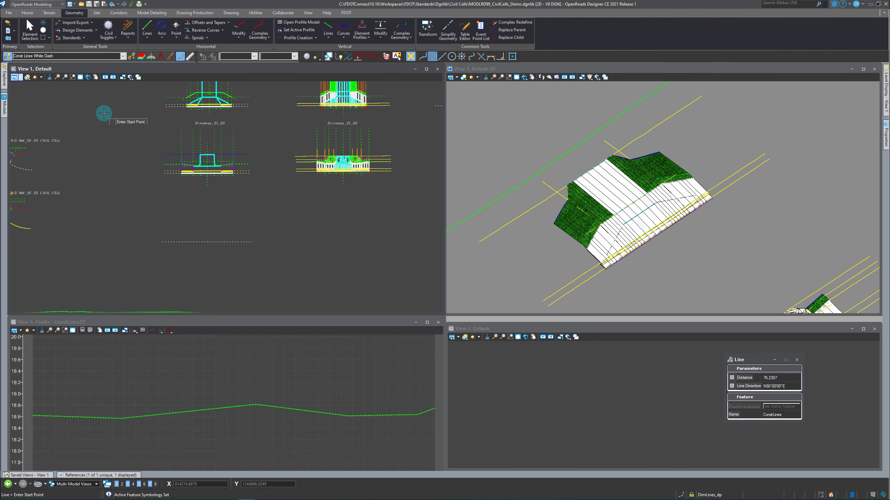
Match the Const Lines Blue Dash feature from Driveway_Z1_2D and draw a horizontal line about 78 ft long above the white dashed line
left_click(133, 57)
left_click(174, 155)
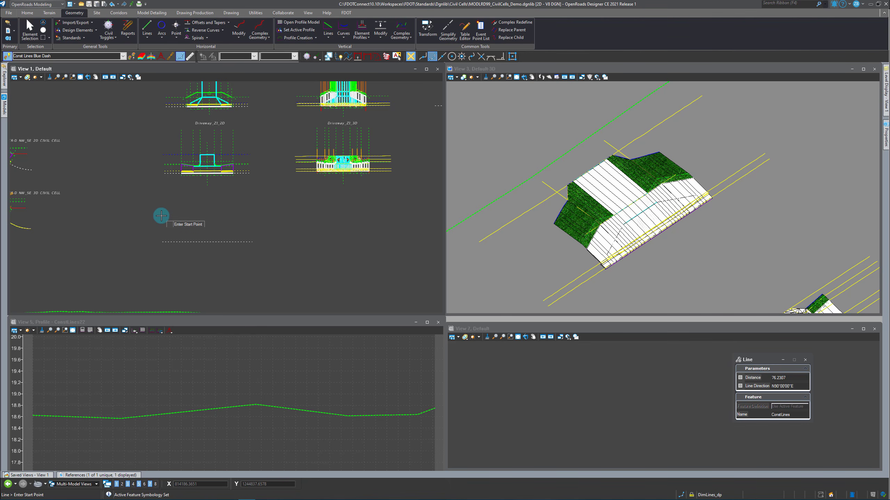
left_click(162, 215)
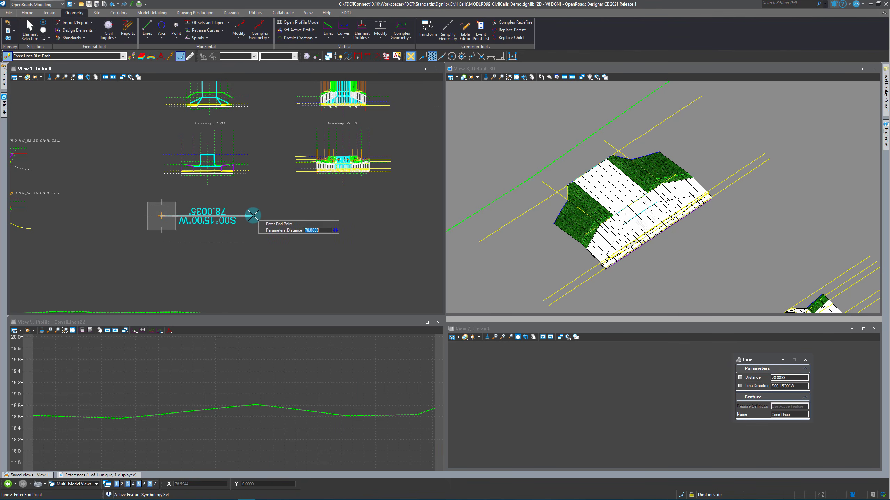
left_click(253, 215)
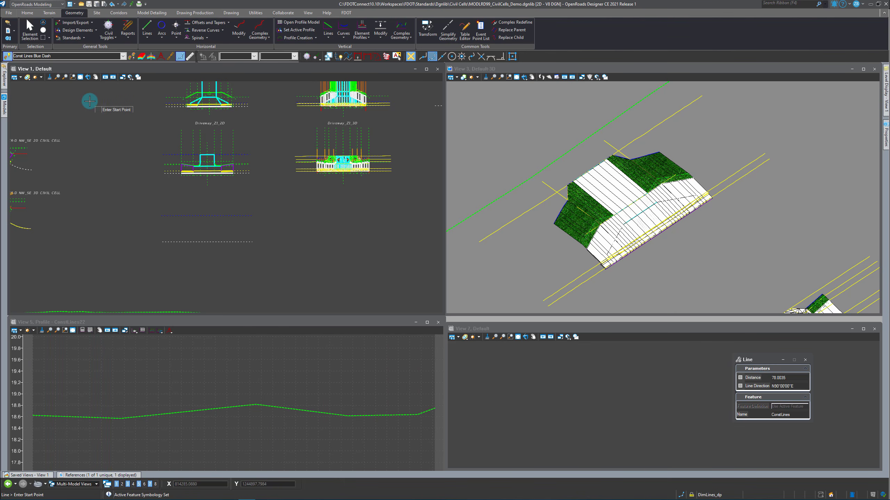
Match the Const Lines Green Dash feature and draw a vertical line about 43.5 ft long across the white and blue dashed lines
left_click(132, 56)
left_click(195, 92)
left_click(147, 28)
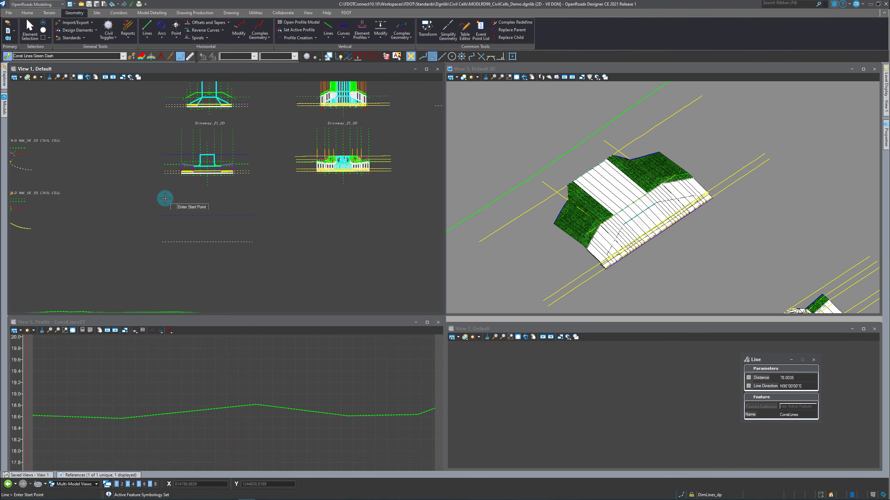
left_click(29, 30)
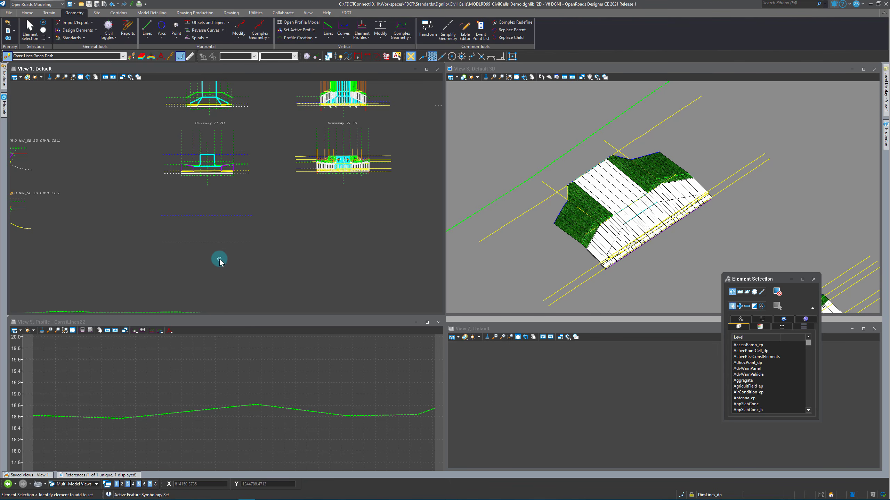
left_click(147, 28)
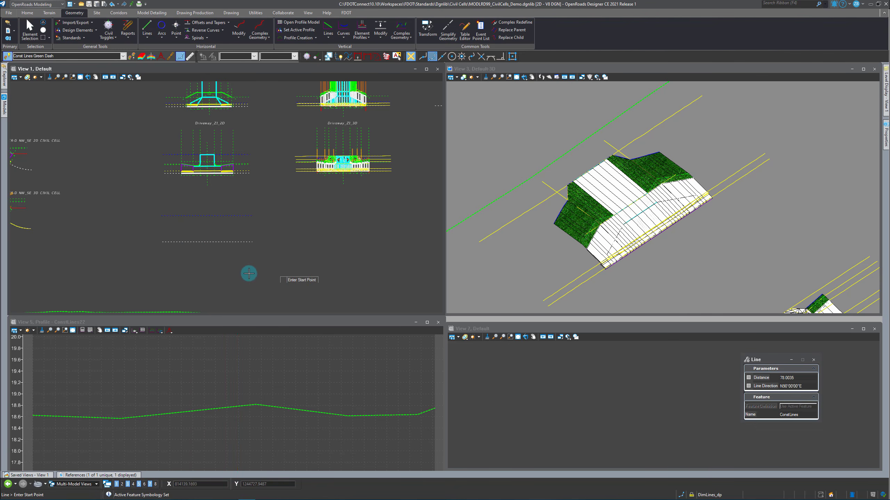
left_click(206, 250)
scroll(206, 200, "up", 3)
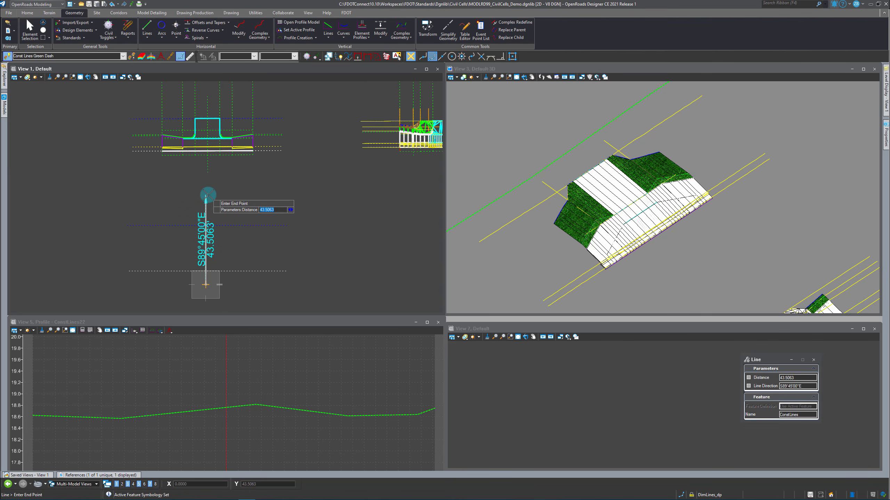
left_click(208, 195)
left_click(34, 35)
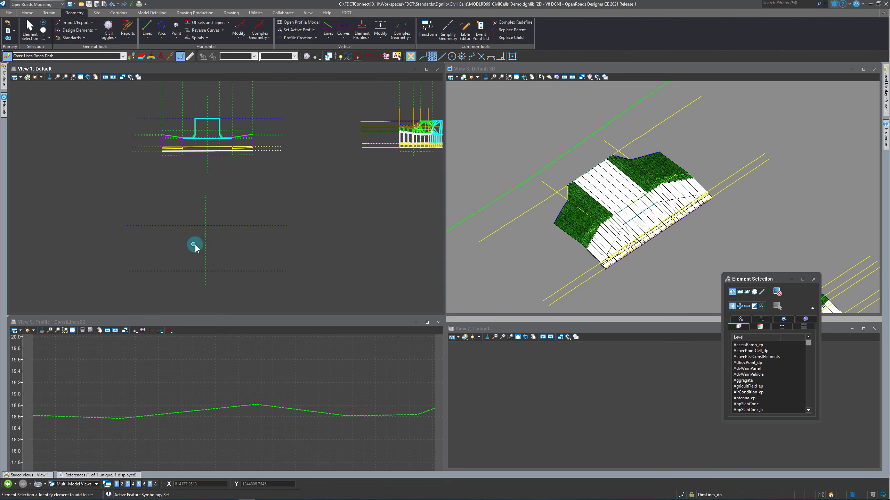
Lengthen the vertical green dashed line at its lower end to about 50.3 ft and deselect it
left_click(205, 295)
left_click(219, 234)
left_click(206, 246)
left_click(201, 248)
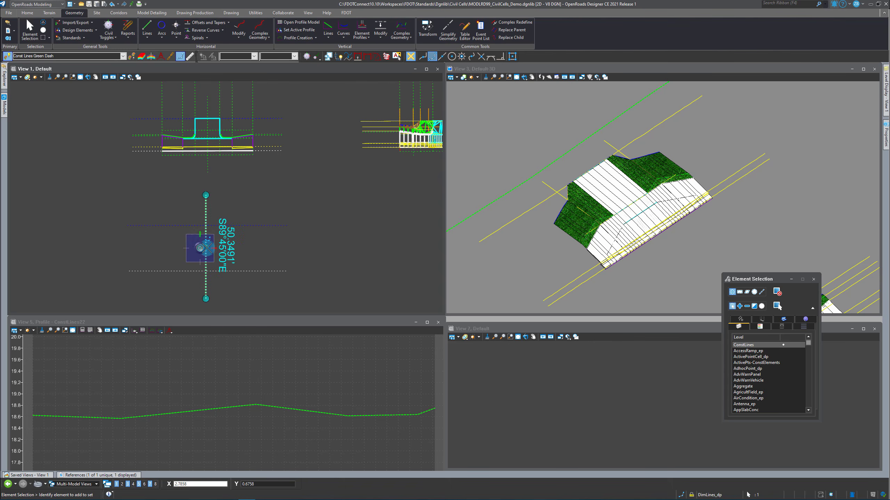
scroll(207, 248, "up", 3)
left_click(211, 249)
left_click(291, 244)
scroll(258, 235, "down", 5)
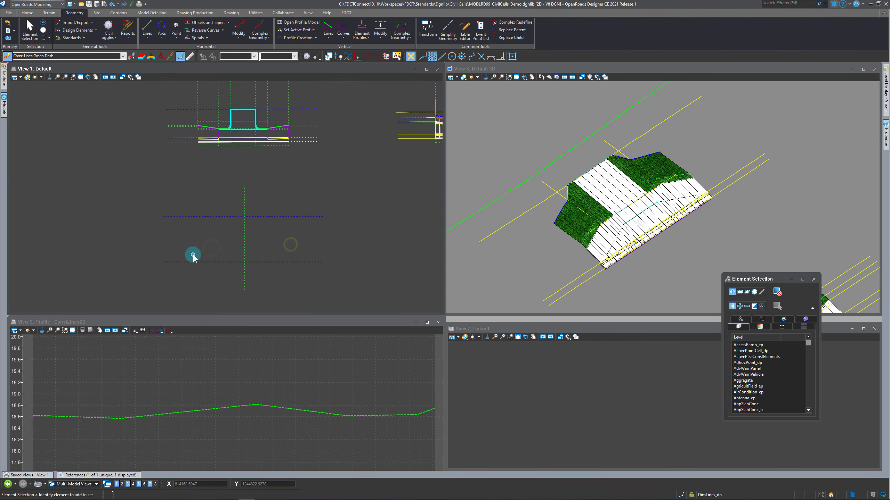
Examine how the reference and construction lines are laid out in the Driveway_FDOT_NoStrip_2D civil cell
scroll(231, 262, "down", 2)
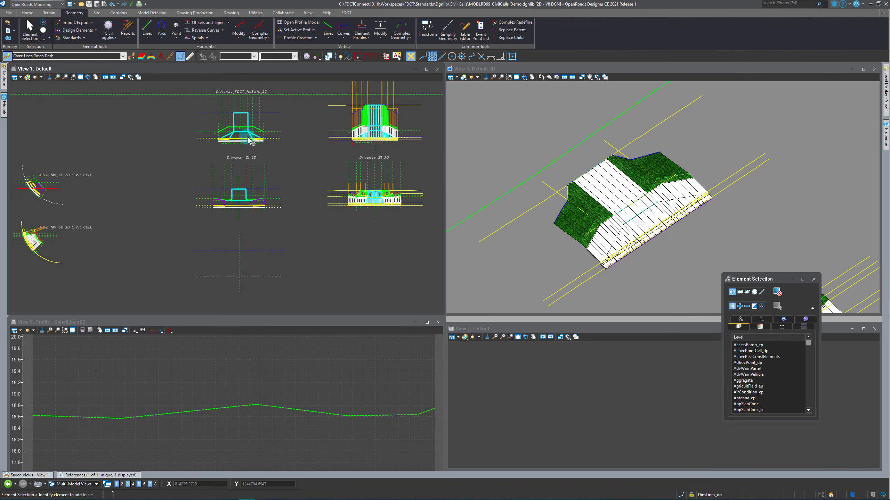
scroll(245, 135, "up", 2)
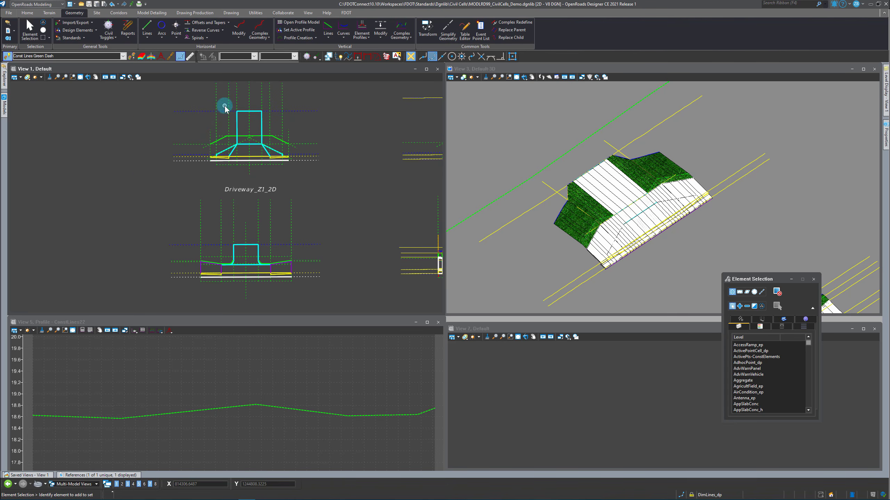
scroll(219, 126, "up", 3)
scroll(174, 240, "down", 3)
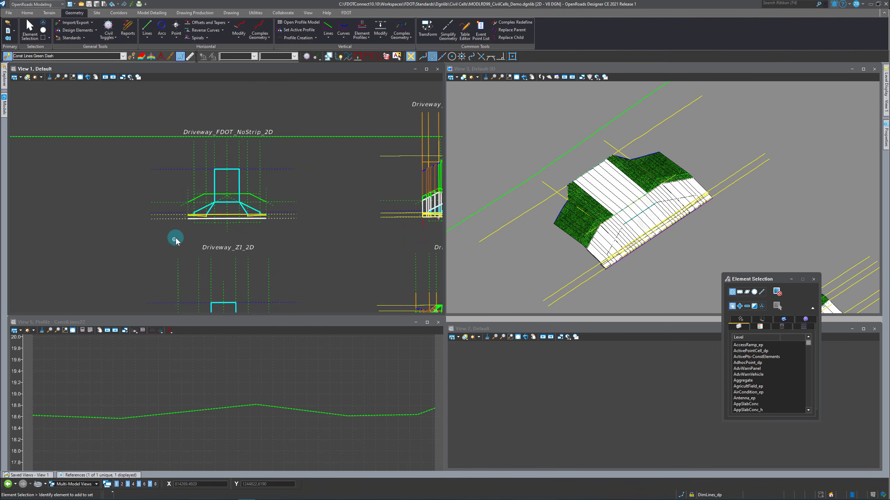
scroll(210, 229, "up", 2)
left_click(228, 223)
left_click(252, 223)
left_click(275, 241)
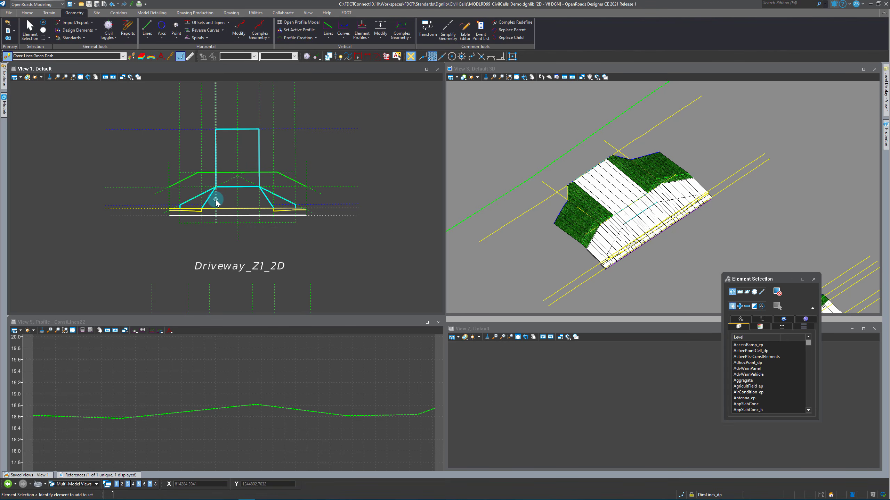
Inspect the rules and dimensions of the green construction line at the driveway edge and the short offset line beside the centerline in Driveway_FDOT_NoStrip_2D
left_click(217, 206)
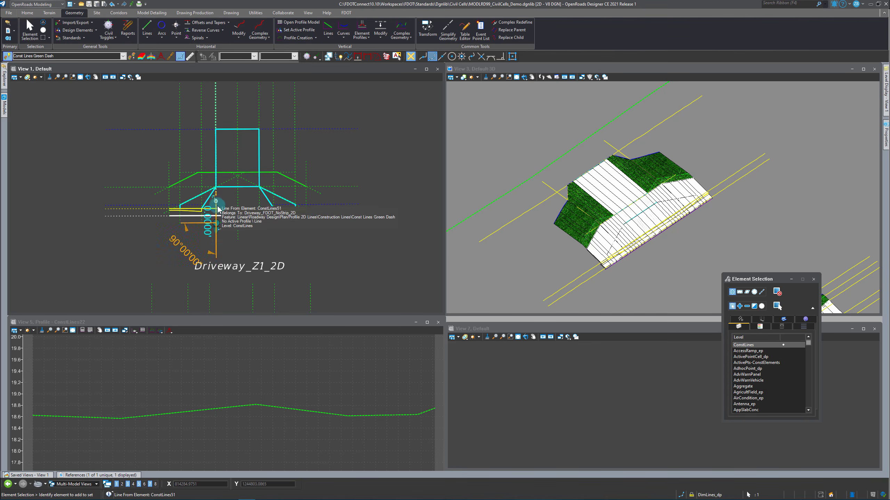
left_click(231, 241)
scroll(227, 219, "up", 2)
left_click(228, 228)
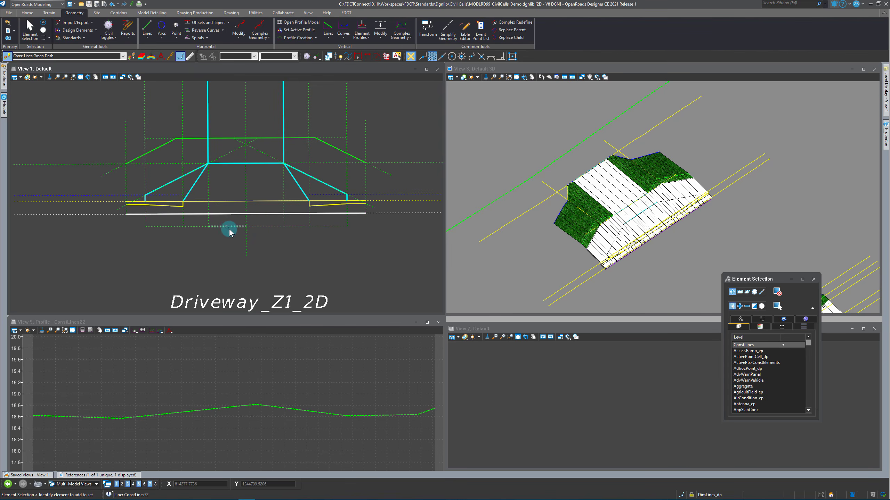
scroll(221, 212, "up", 2)
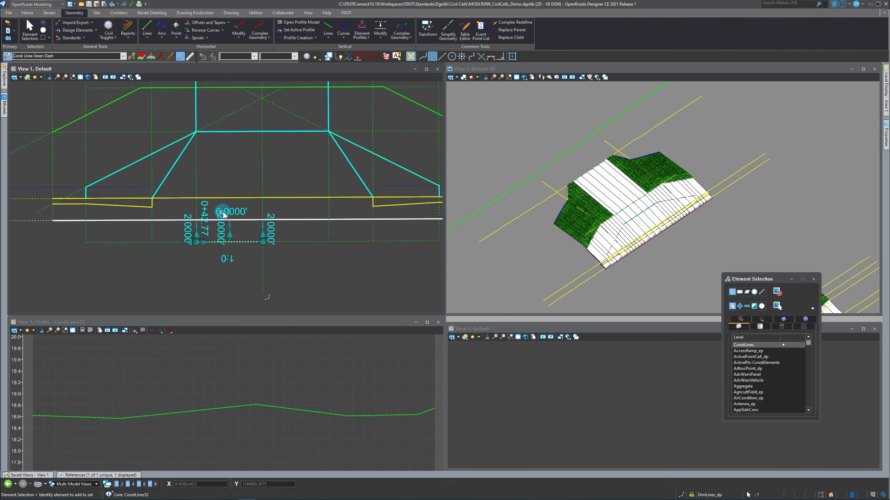
scroll(231, 266, "down", 2)
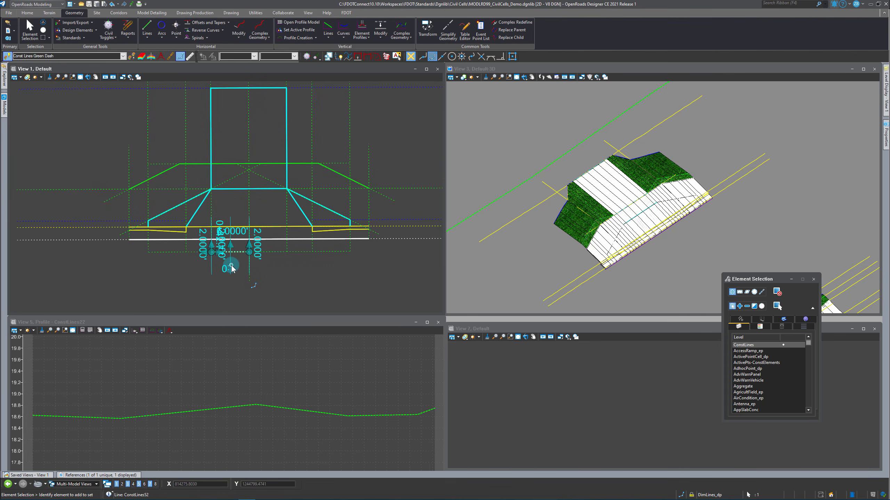
left_click(238, 198)
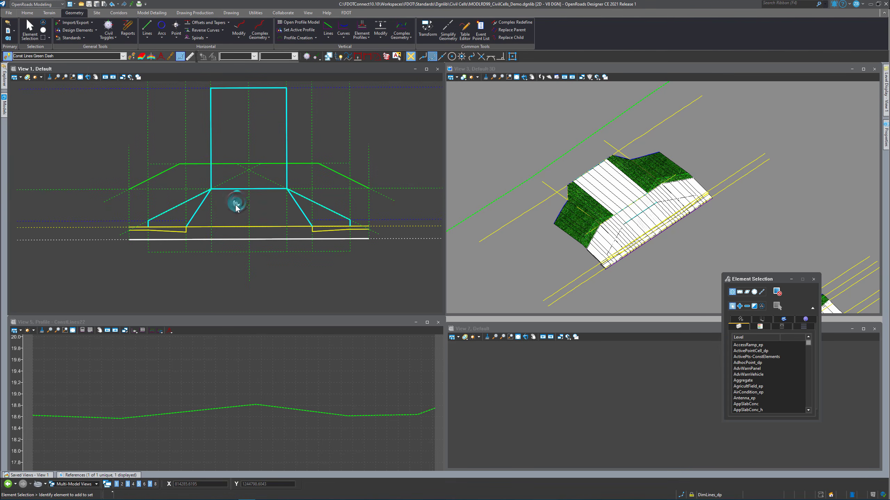
Inspect the rules of the short offset line beside the centerline and the perpendicular line rising from its end in Driveway_FDOT_NoStrip_2D
scroll(250, 198, "down", 2)
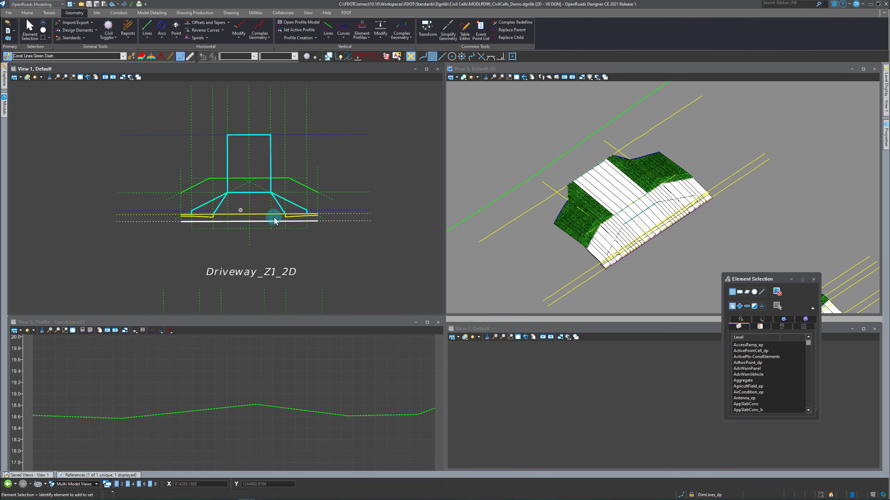
left_click(147, 222)
left_click(153, 243)
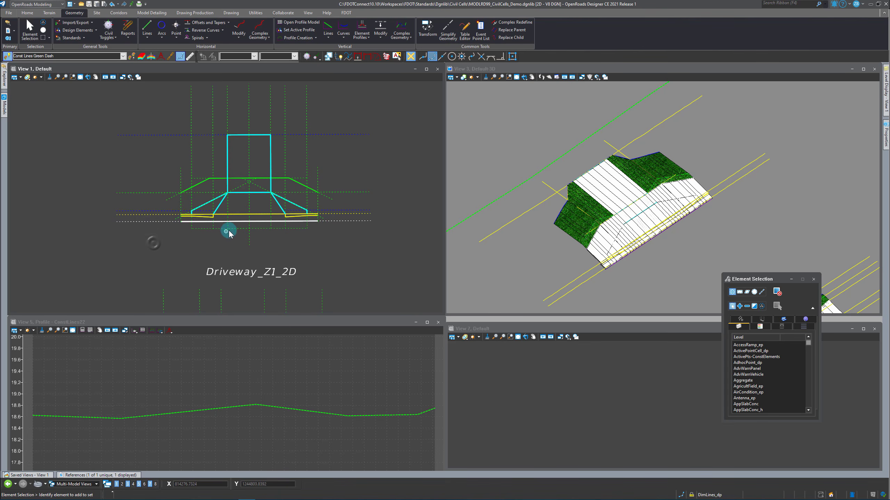
left_click(238, 228)
scroll(195, 241, "up", 5)
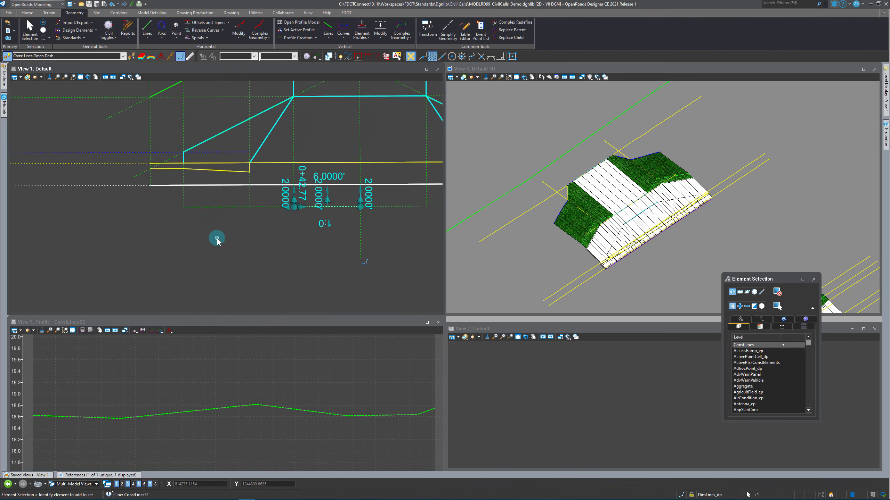
scroll(217, 241, "down", 3)
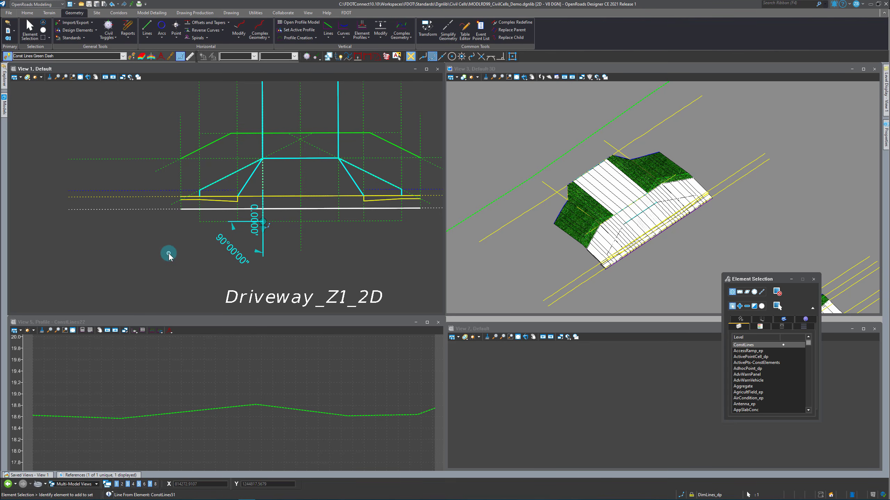
key("Delete")
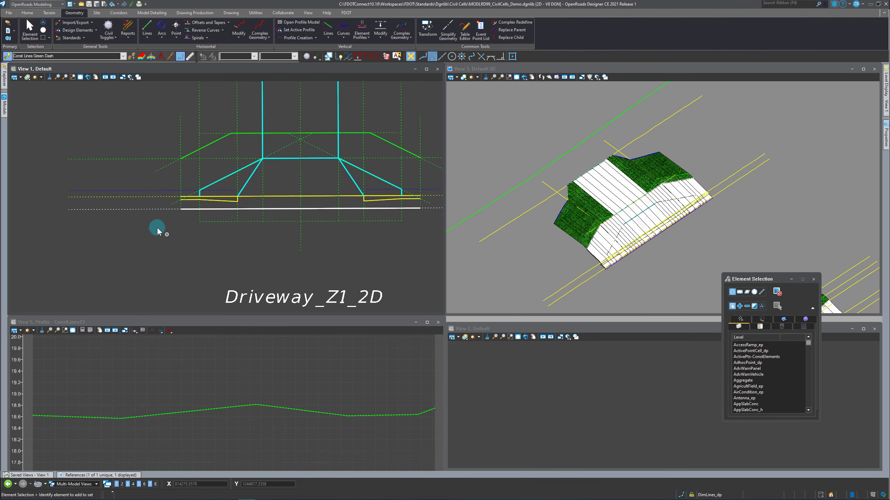
key("ctrl+z")
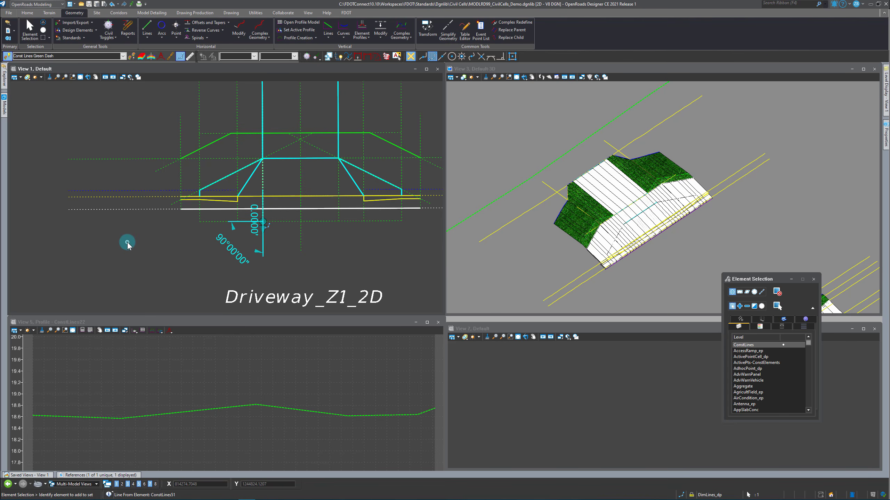
left_click(142, 244)
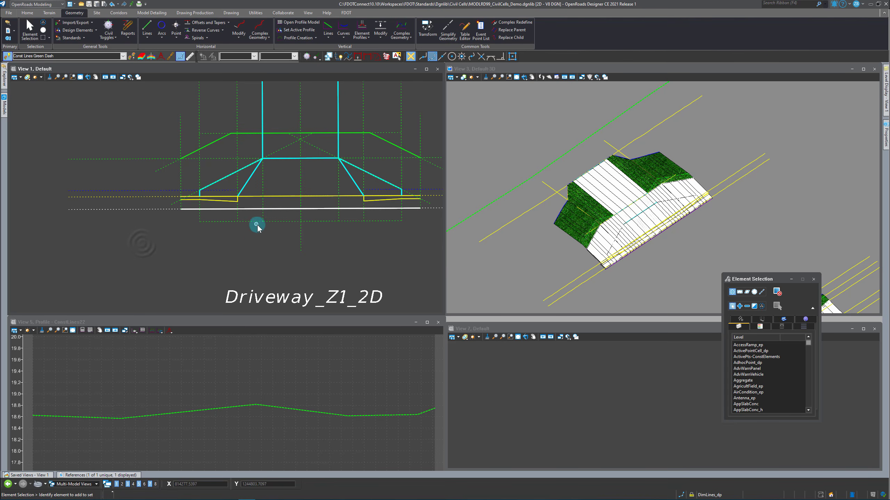
Inspect the dimensions of each offset construction segment below the white reference line, working outward from the centerline to the driveway flare
left_click(291, 222)
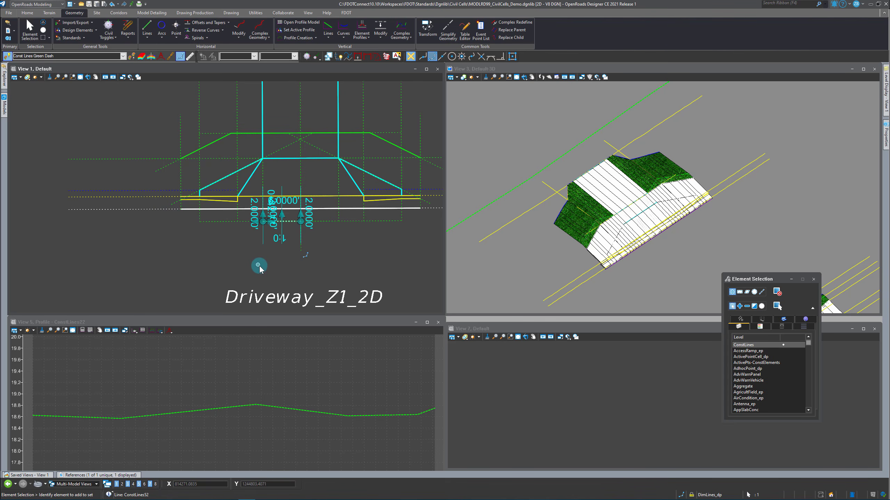
left_click(268, 270)
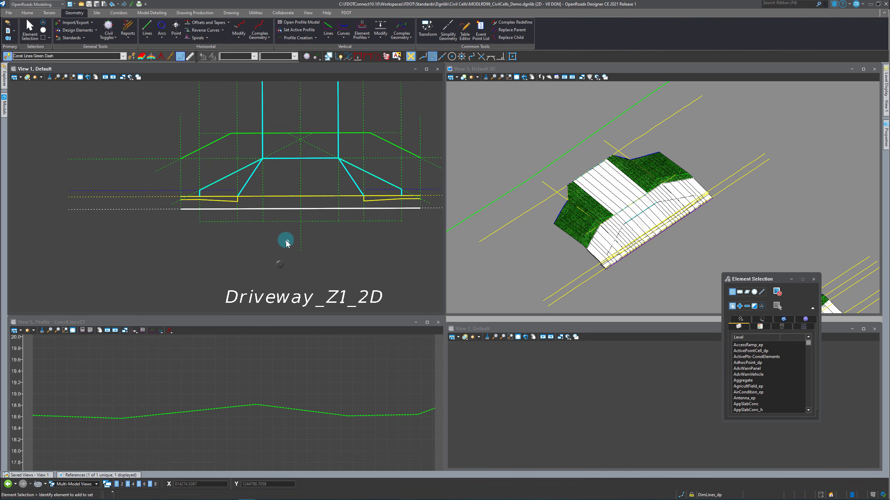
left_click(280, 222)
scroll(277, 255, "up", 2)
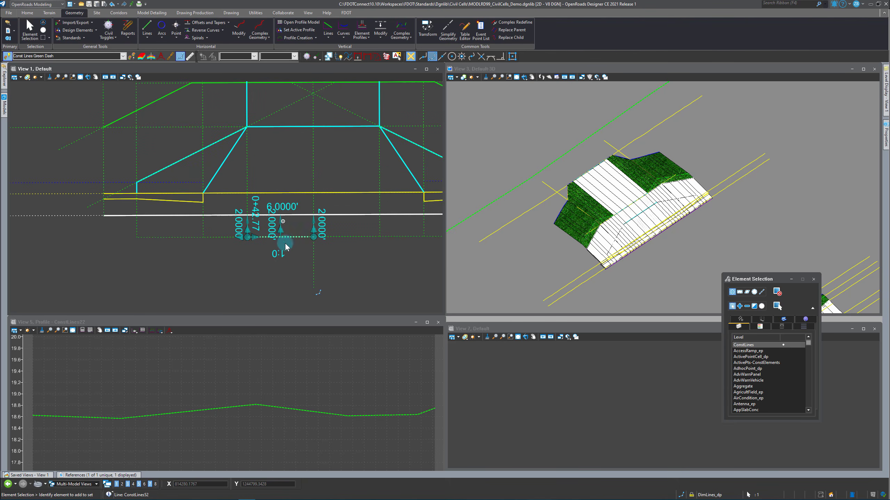
scroll(282, 257, "down", 2)
left_click(164, 263)
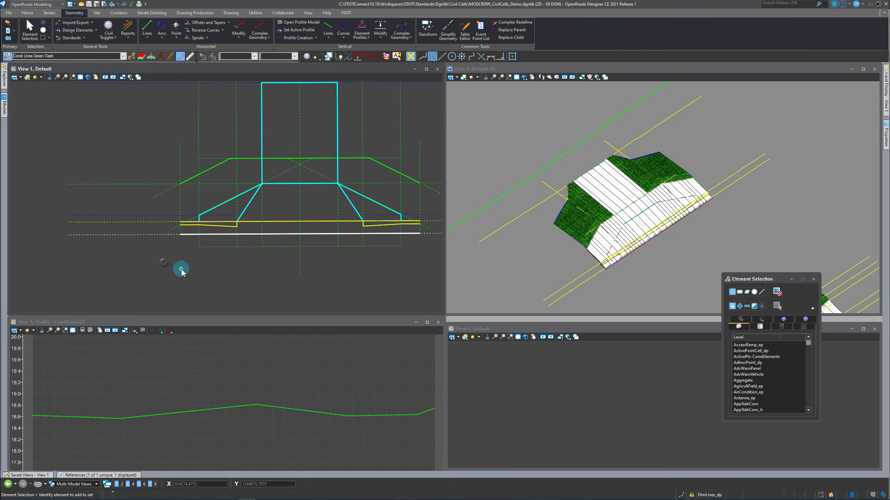
left_click(250, 246)
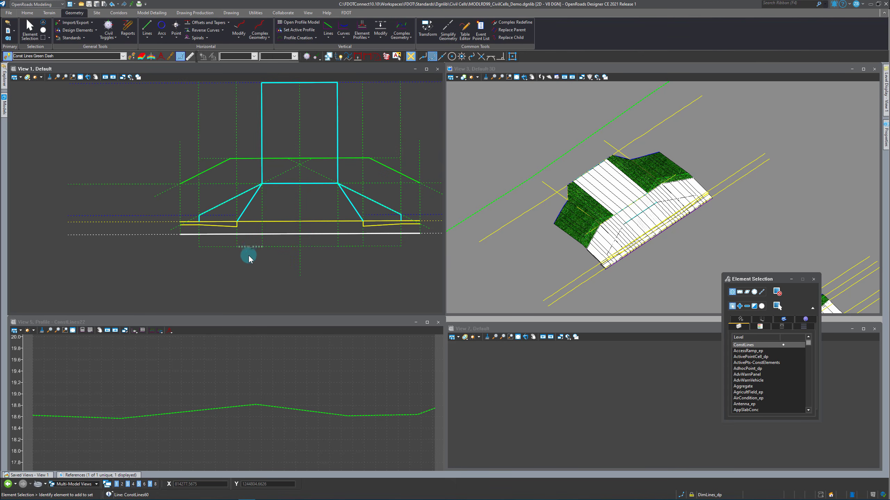
scroll(207, 257, "up", 2)
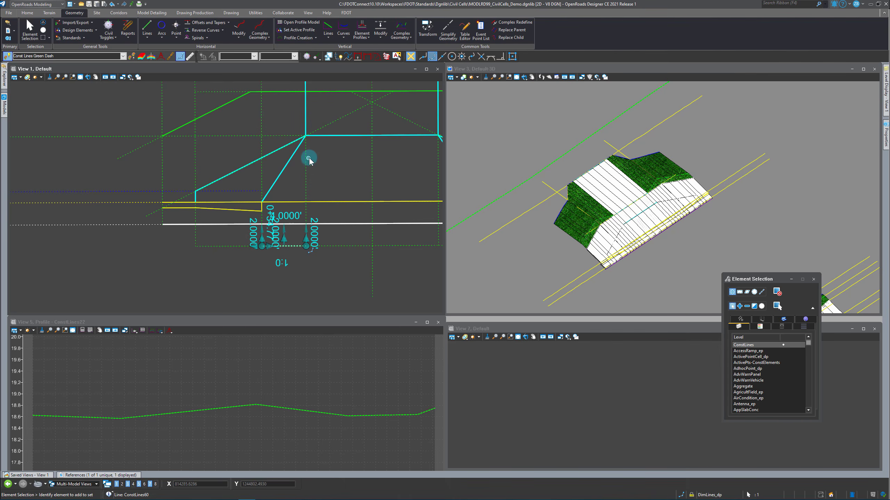
left_click(235, 250)
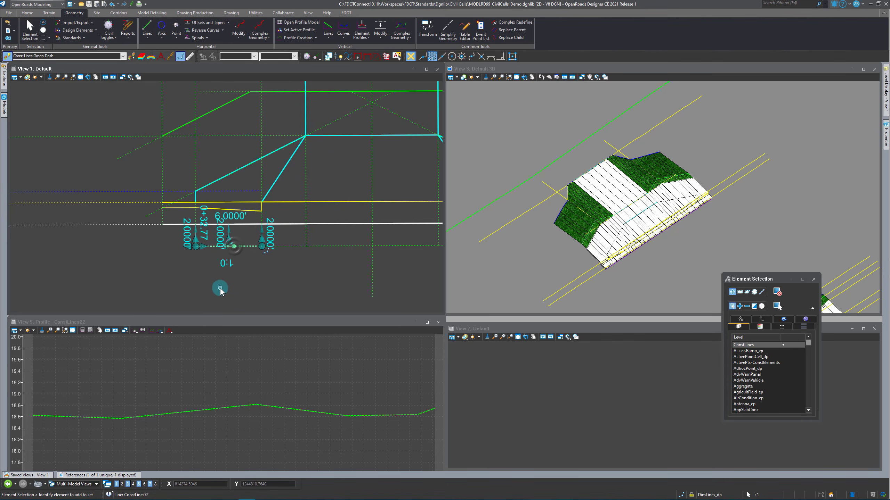
left_click(248, 245)
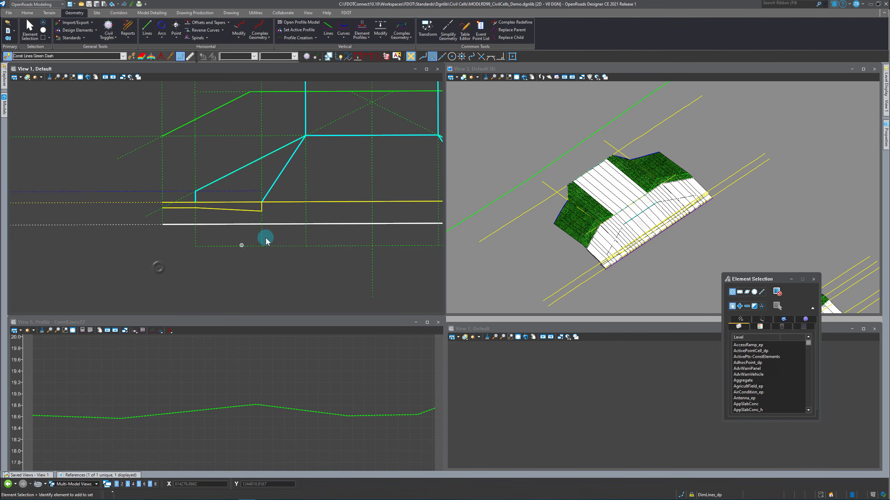
Create a 6 ft long partial offset 2 ft below the new white dashed reference line, starting at the green centerline and running left
scroll(193, 234, "down", 6)
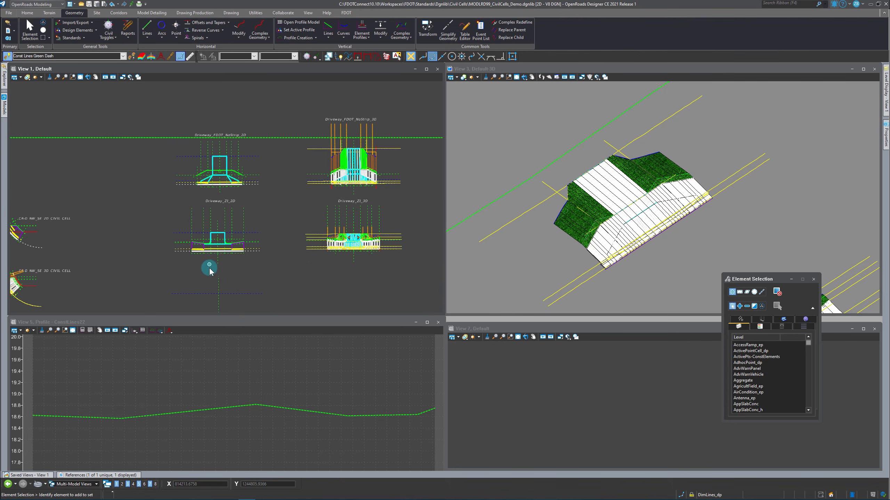
scroll(211, 273, "up", 3)
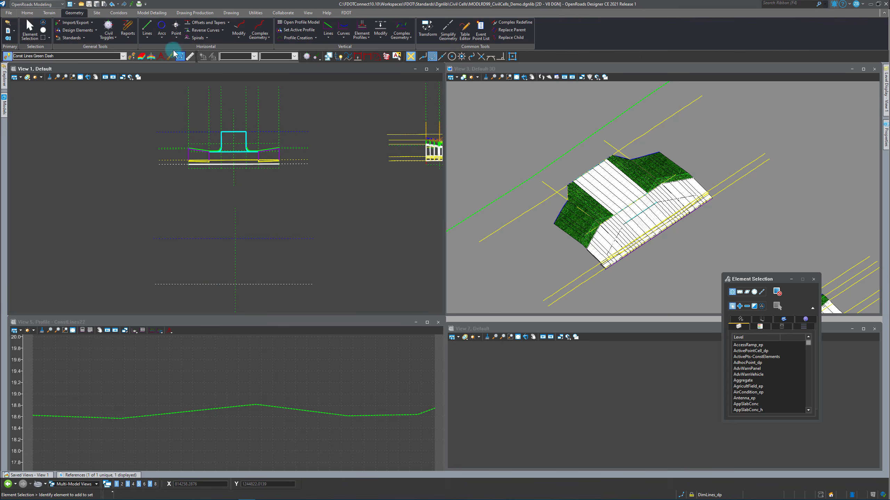
left_click(208, 23)
left_click(191, 114)
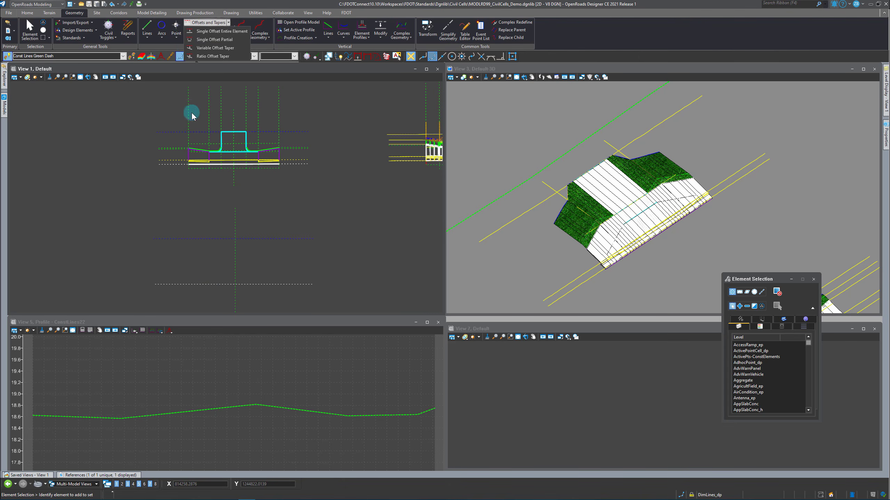
left_click(224, 40)
scroll(224, 292, "up", 2)
left_click(229, 278)
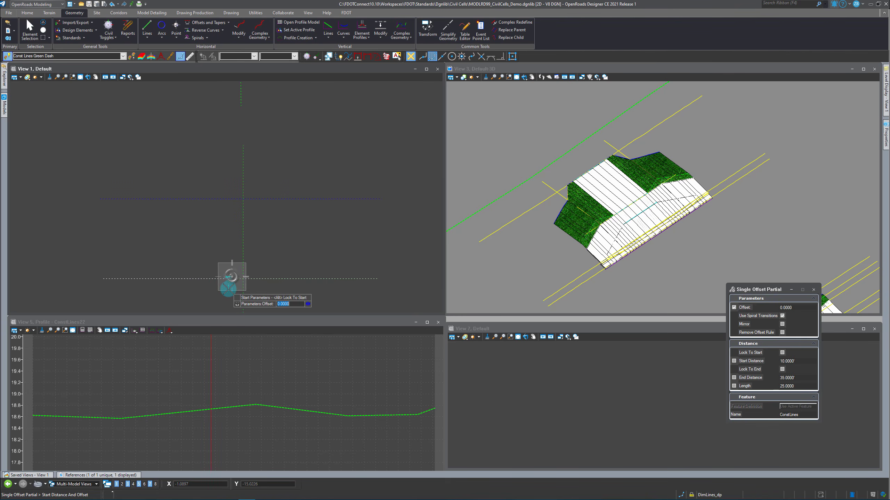
type("2")
key("Return")
scroll(239, 257, "down", 2)
scroll(240, 283, "up", 2)
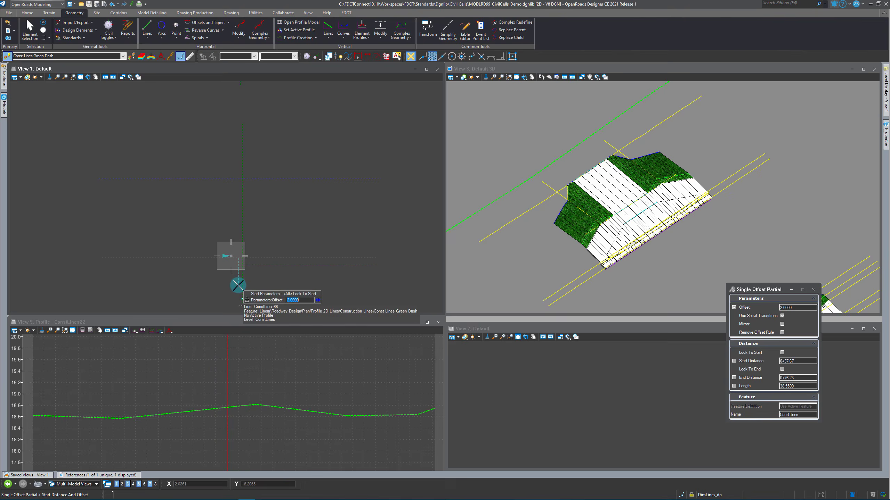
left_click(226, 268)
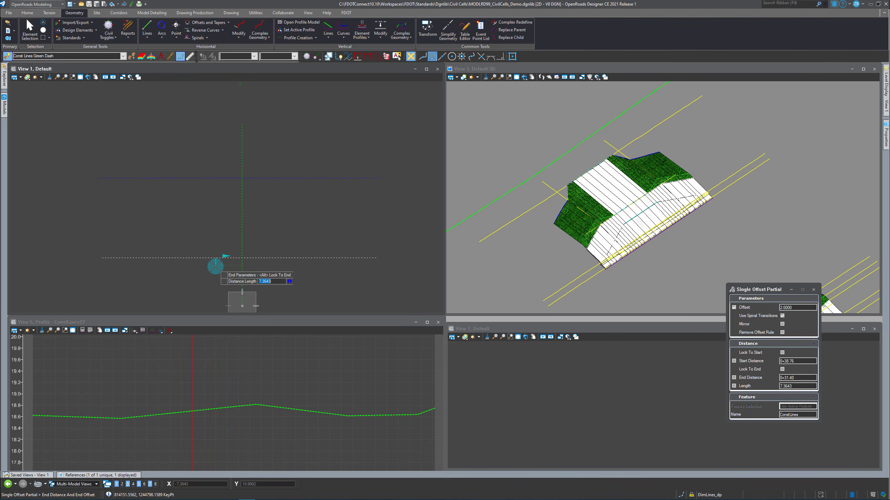
type("6")
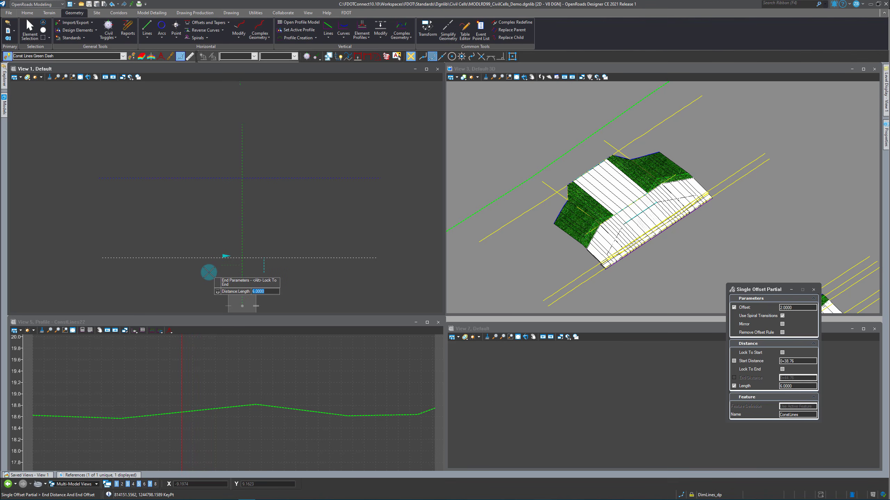
key("Return")
left_click(215, 281)
Add a 4 ft long partial offset 2 ft below the white dashed line, starting at the outer end of the first 6 ft segment
scroll(212, 265, "up", 2)
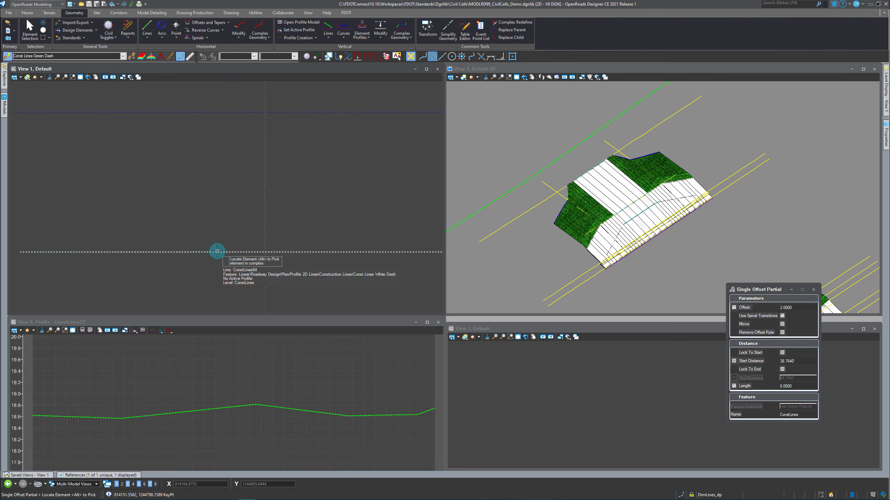
left_click(217, 251)
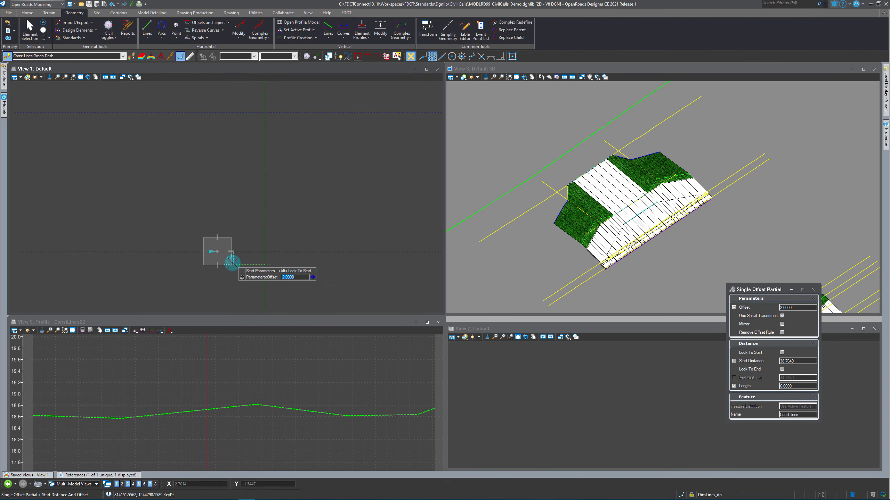
left_click(229, 264)
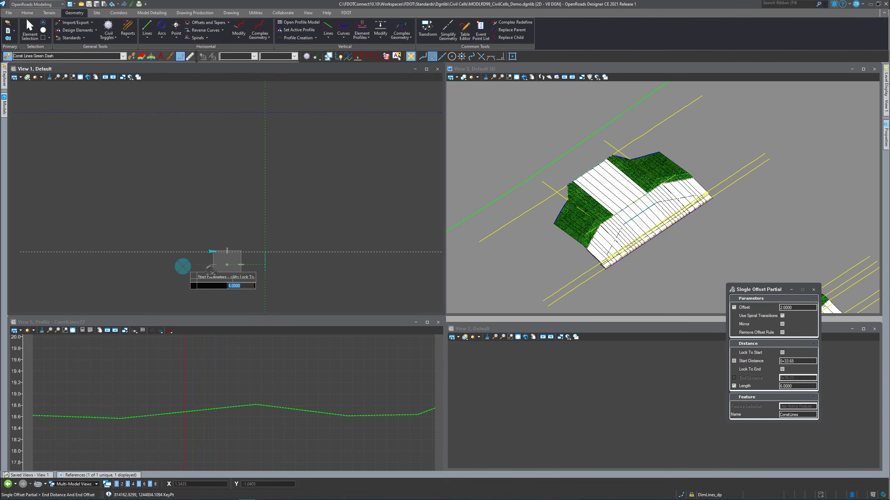
key("Return")
left_click(166, 268)
left_click(165, 272)
Add another 6 ft long partial offset 2 ft below the white dashed line, continuing outward from the end of the 4 ft segment
left_click(189, 251)
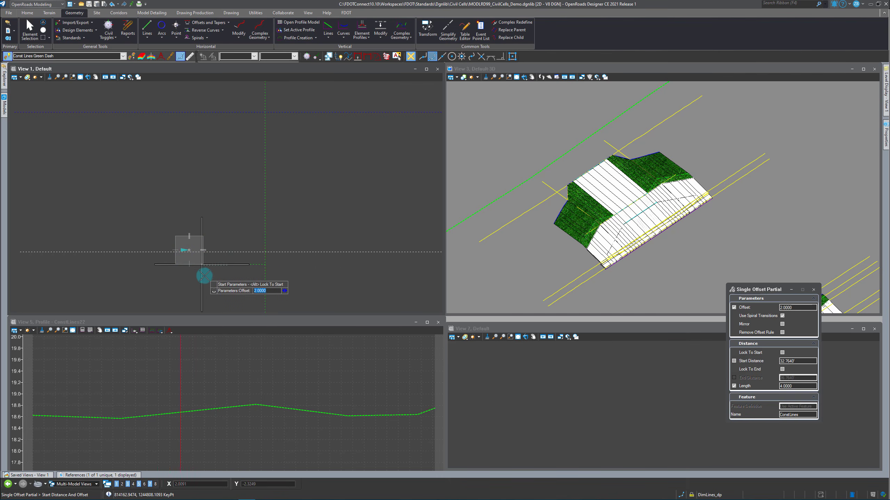
left_click(191, 273)
type("6")
key("Return")
left_click(136, 270)
left_click(135, 270)
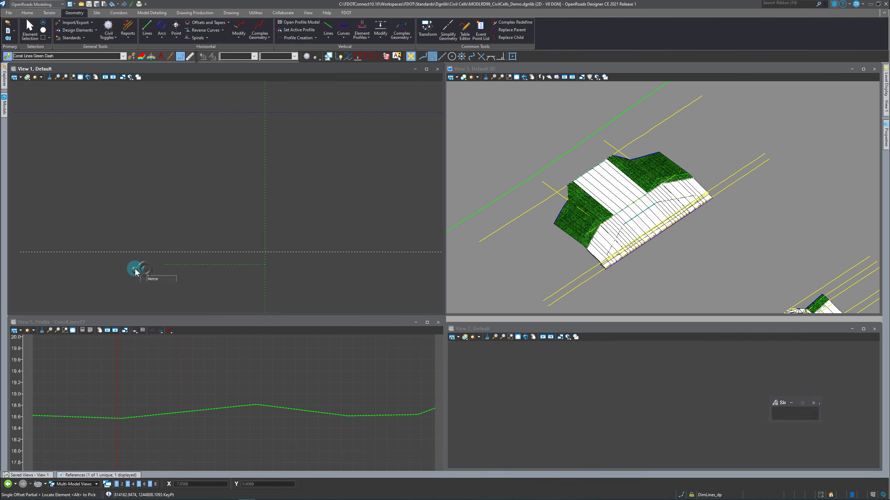
Draw a By Angle Line From Element at 90° to the white dashed line from the first 6 ft segment's outer end, to about 33.4 ft
left_click(151, 36)
mouse_move(171, 73)
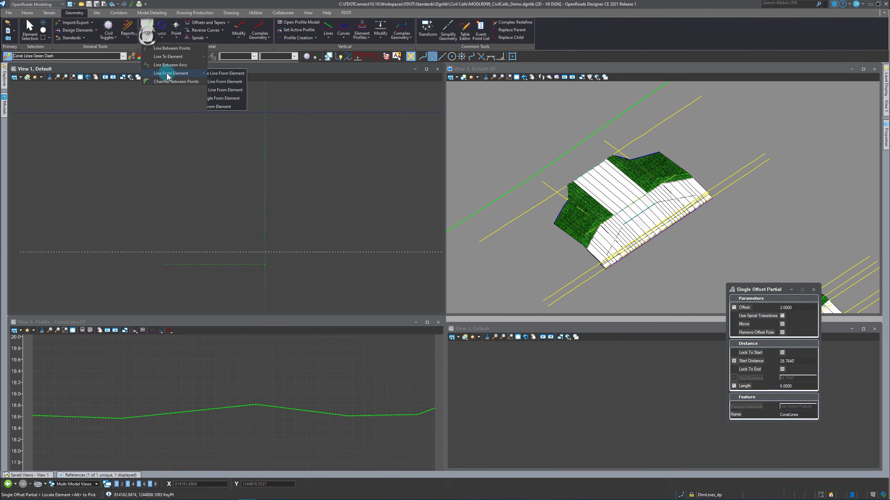
left_click(222, 99)
left_click(205, 252)
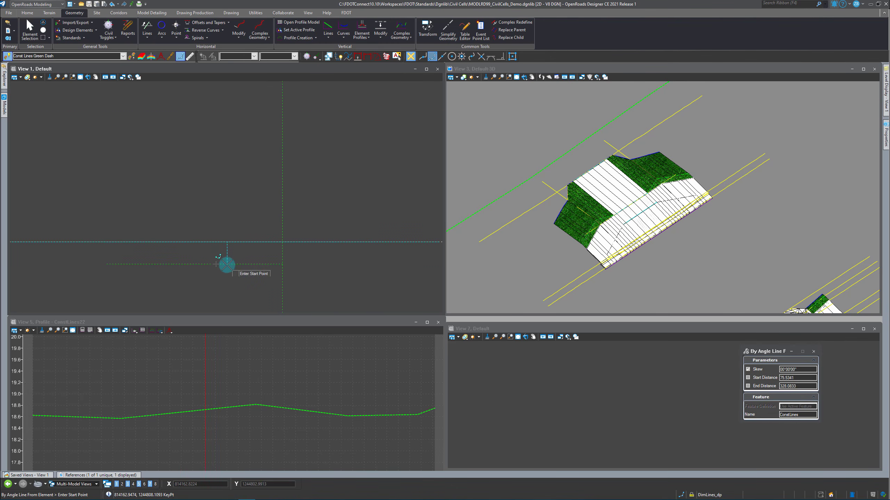
left_click(228, 256)
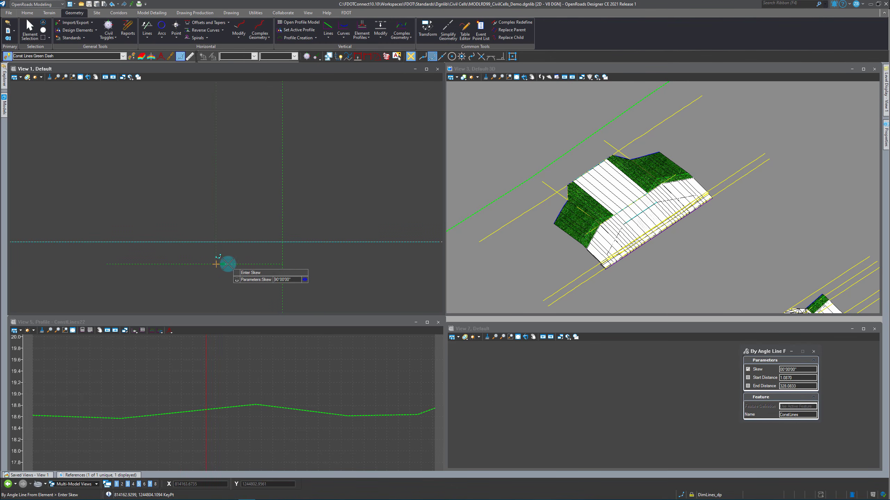
left_click(240, 135)
left_click(240, 110)
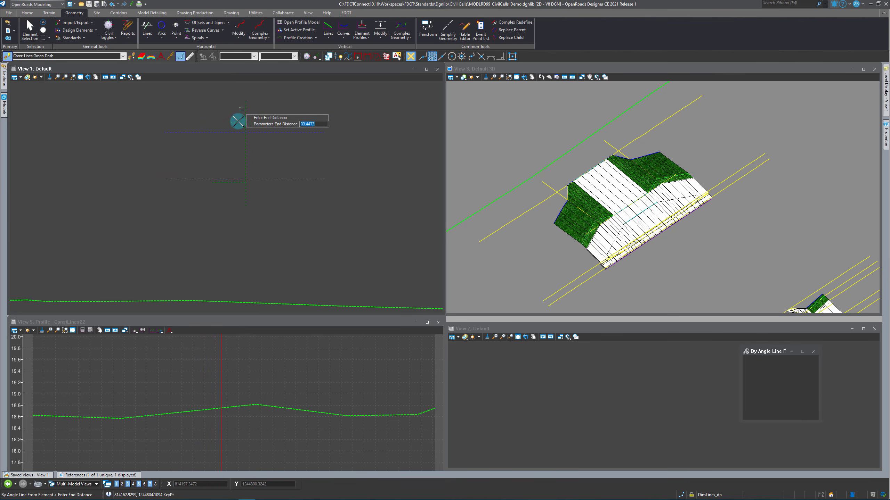
Draw a second 90° line from the white dashed line, starting at the 4 ft segment's outer end, to an end distance of about 33.1 ft
left_click(221, 184)
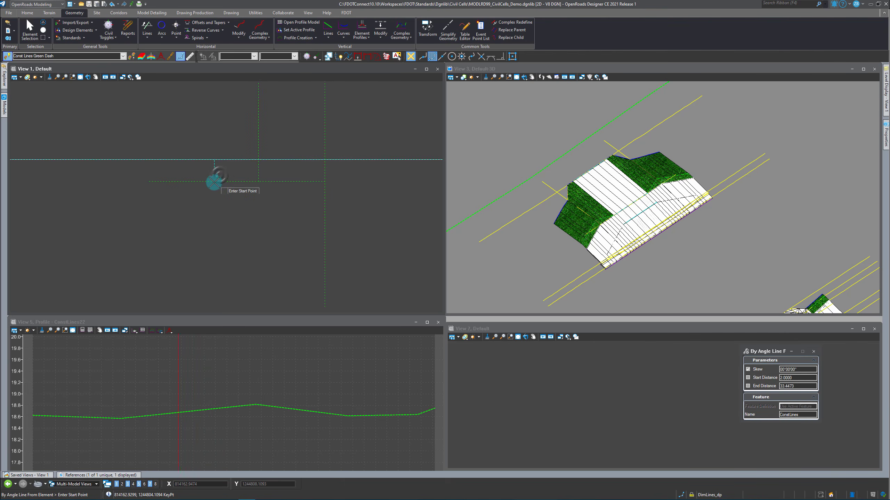
left_click(231, 168)
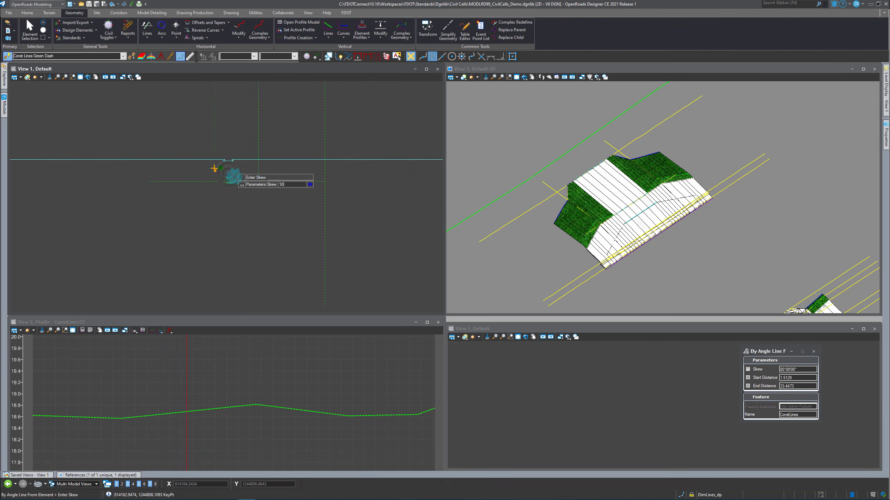
left_click(216, 180)
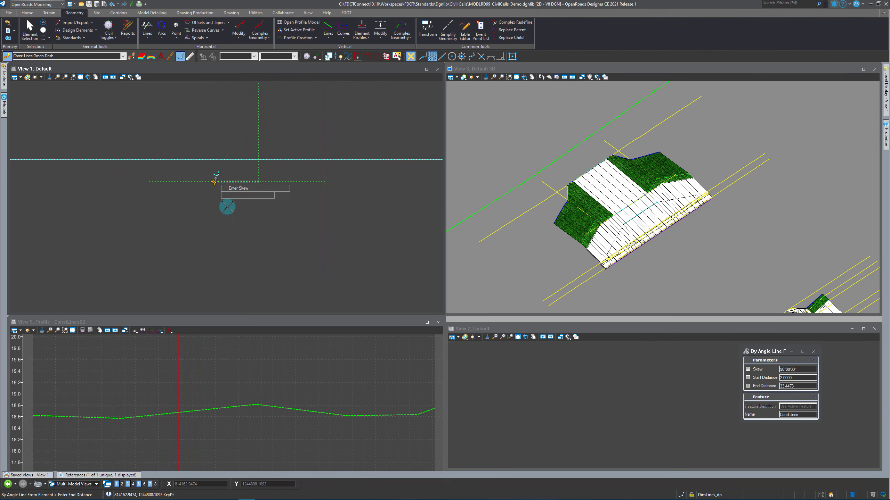
left_click(233, 152)
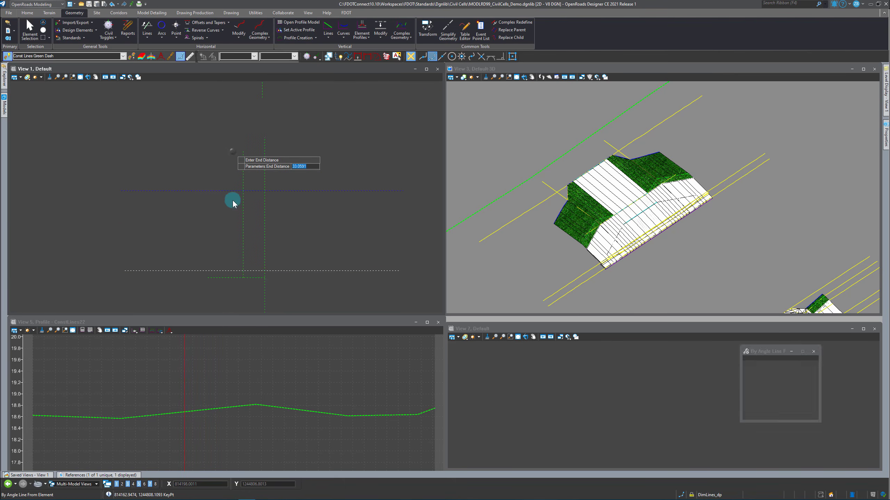
Draw a third 90° By Angle Line From Element off the white dashed line, starting at the second 6 ft segment's outer end
left_click(215, 267)
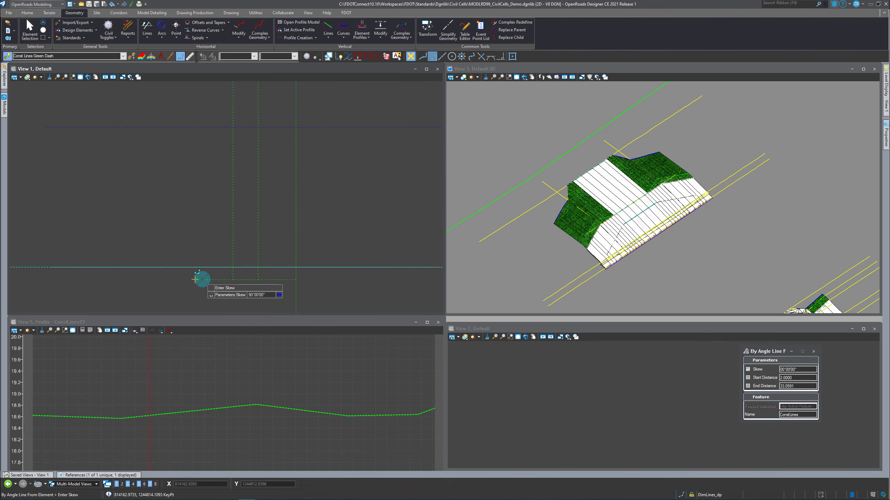
left_click(212, 244)
scroll(201, 192, "down", 4)
left_click(200, 117)
left_click(29, 30)
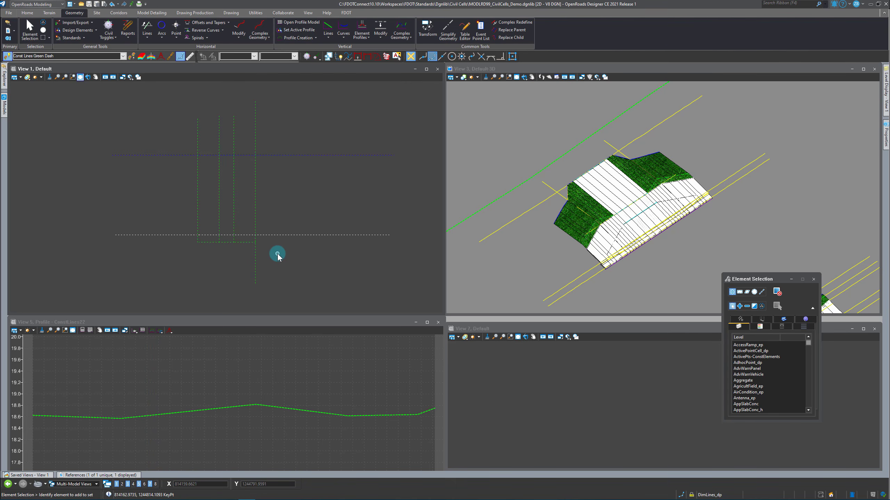
Inspect the angle and start distance rules of the perpendicular line at the first 6 ft segment's outer end
scroll(215, 243, "up", 2)
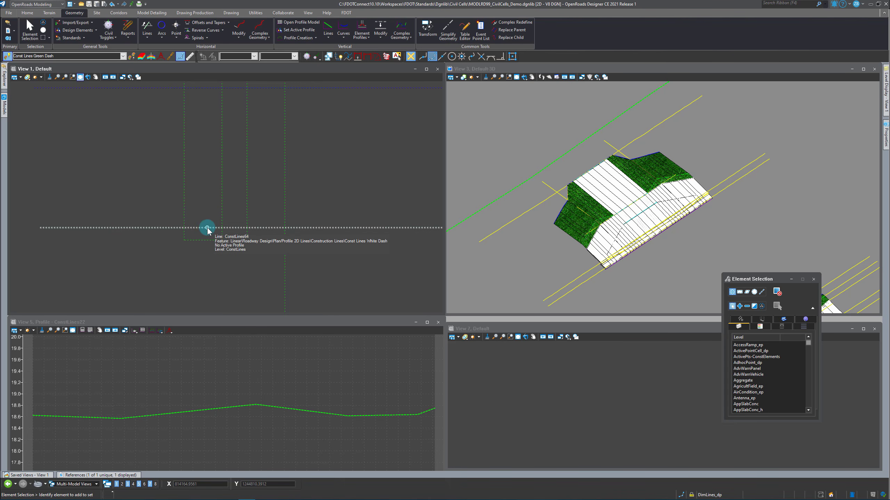
left_click(246, 206)
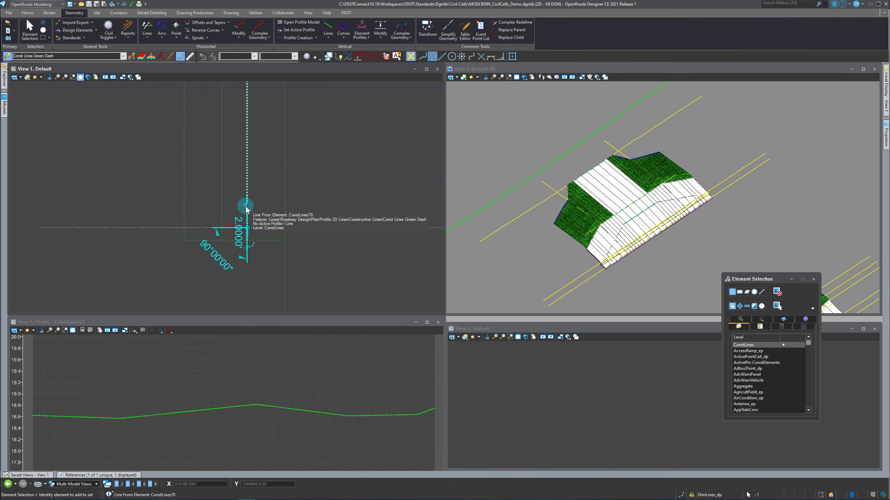
left_click(265, 262)
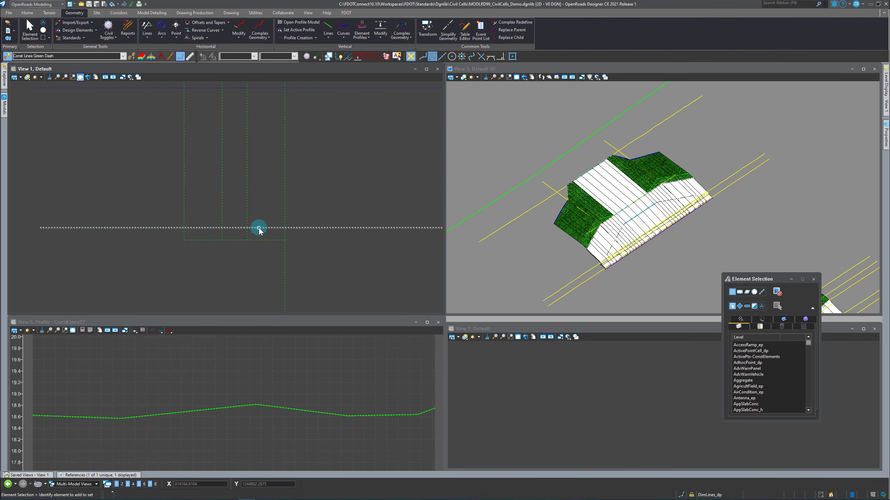
scroll(201, 264, "down", 1)
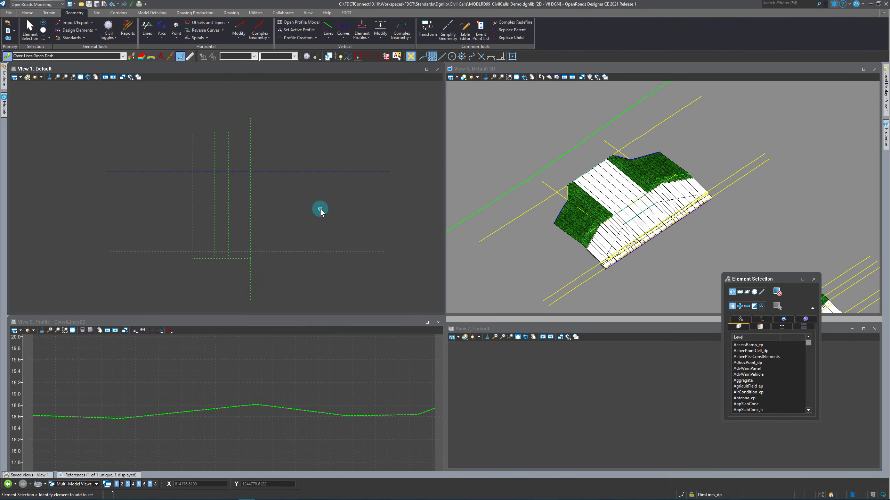
scroll(199, 272, "down", 1)
scroll(202, 272, "up", 1)
scroll(207, 280, "down", 1)
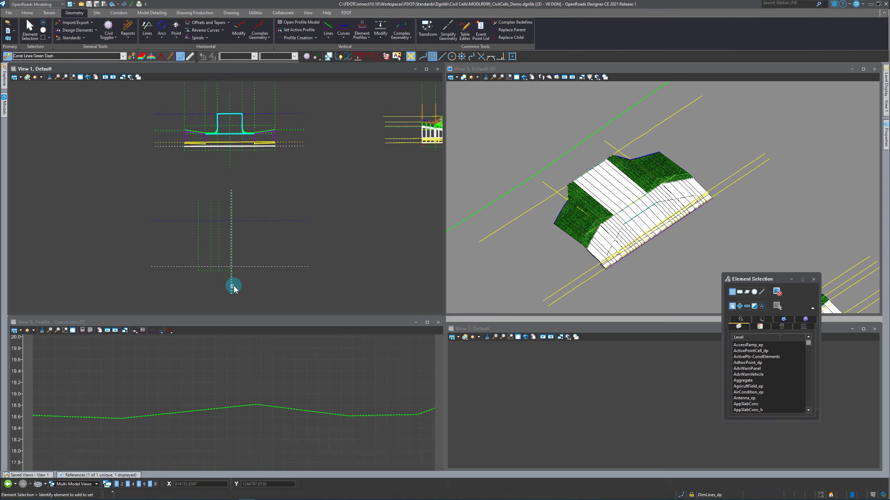
Inspect the rules of the perpendicular construction line at the driveway flare's corner in the FDOT cell above Driveway_Z1_2D
scroll(232, 288, "down", 1)
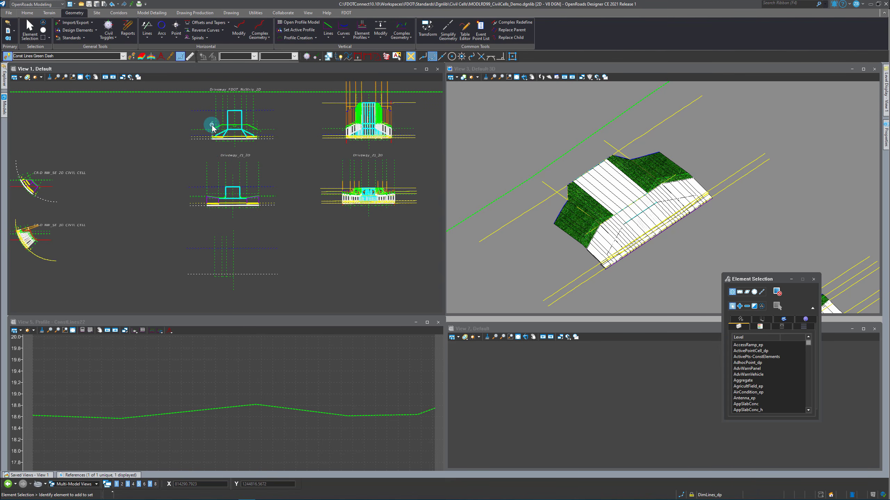
scroll(217, 130, "up", 1)
scroll(215, 176, "up", 1)
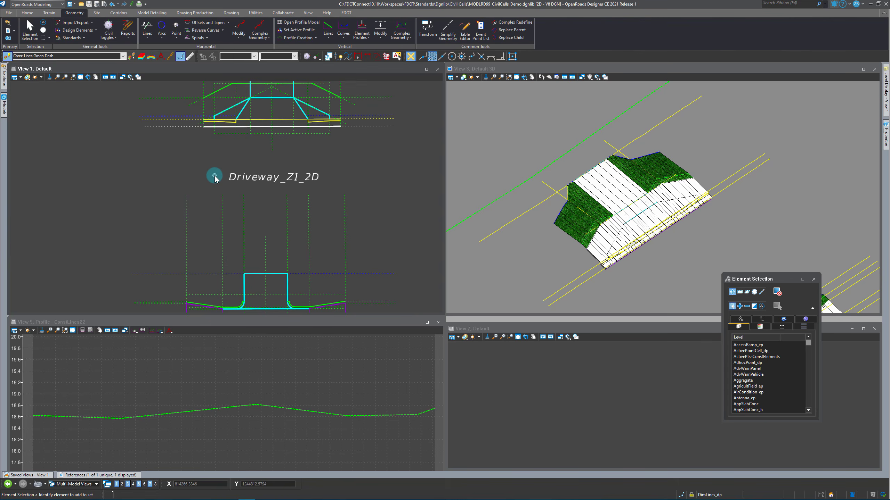
scroll(215, 188, "down", 1)
scroll(213, 134, "up", 1)
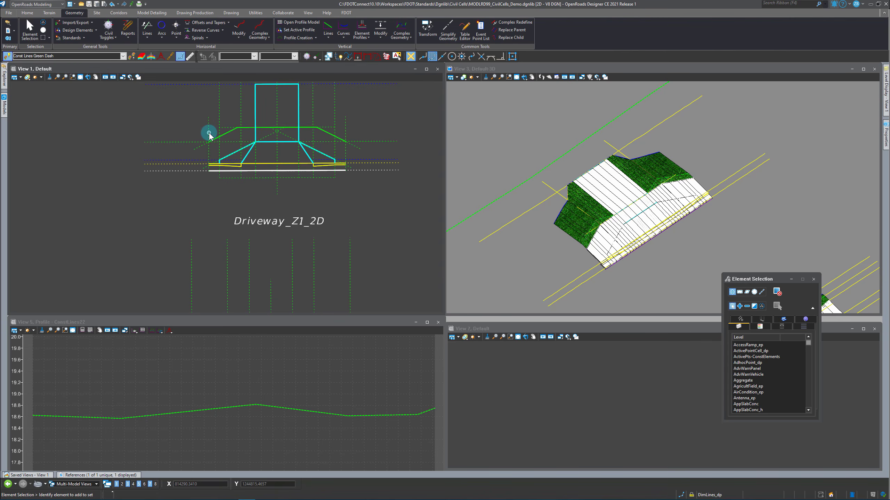
left_click(218, 145)
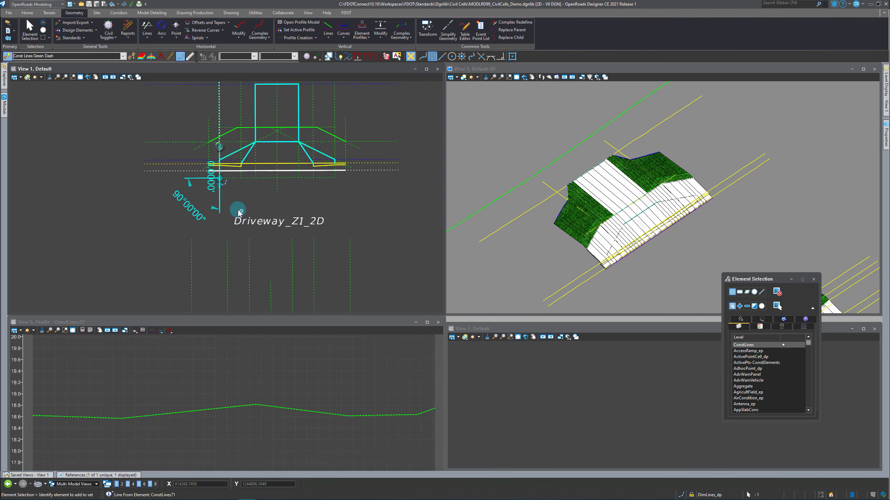
scroll(192, 141, "up", 2)
left_click(188, 189)
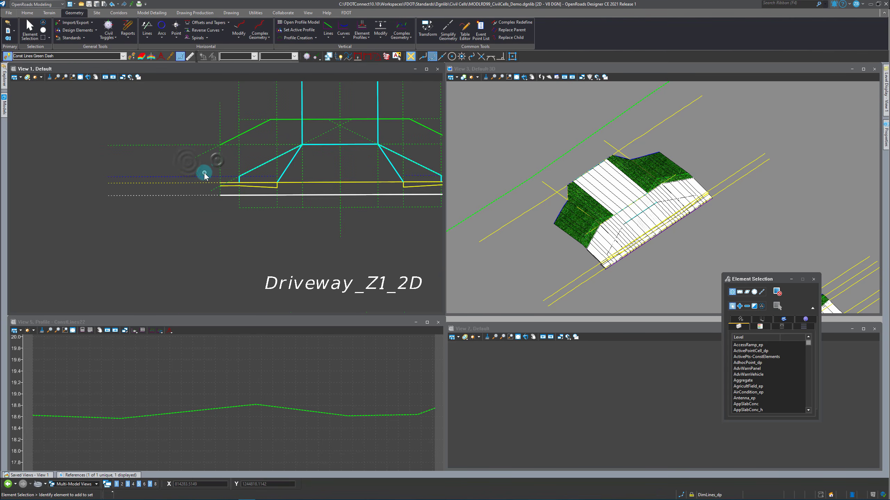
Examine the start and end distance rules of the FDOT cell's outermost perpendicular line and where it meets the green edge
left_click(205, 173)
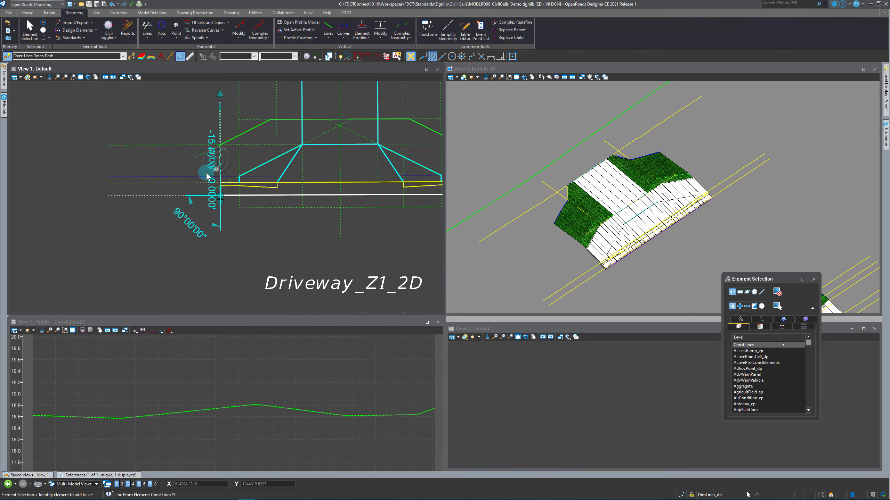
left_click(233, 264)
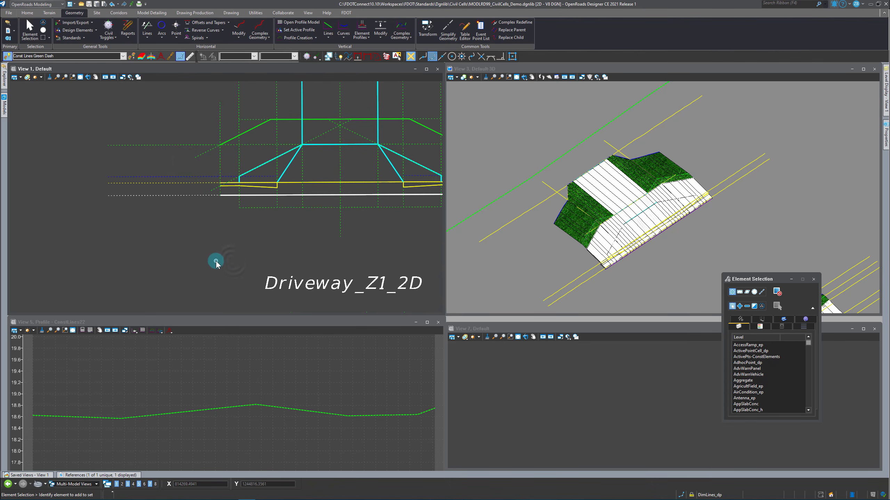
scroll(215, 262, "down", 2)
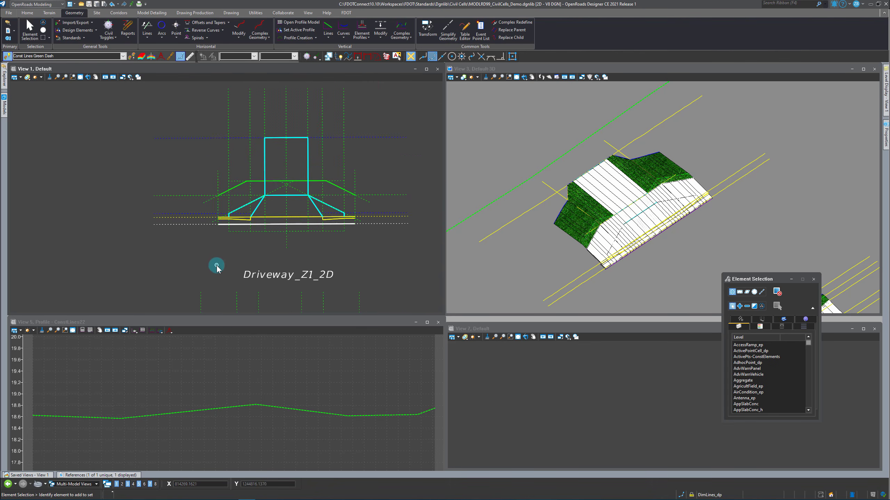
left_click(217, 207)
scroll(190, 212, "up", 2)
left_click(181, 202)
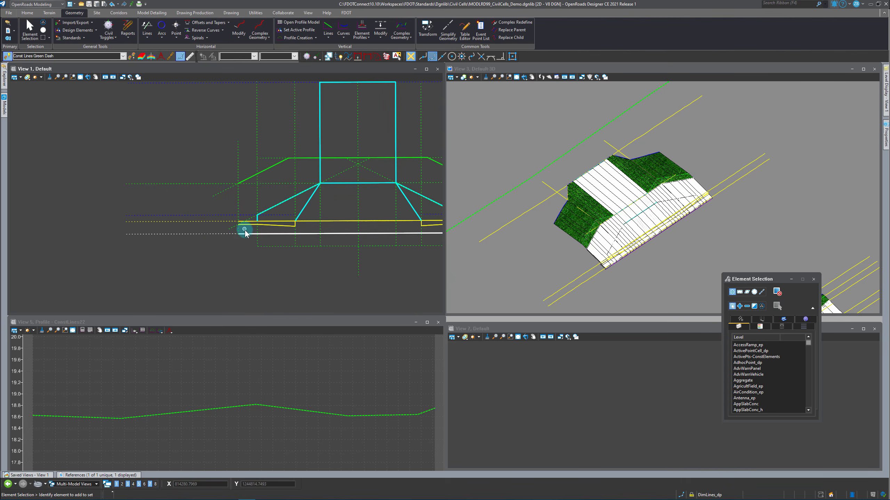
left_click(237, 196)
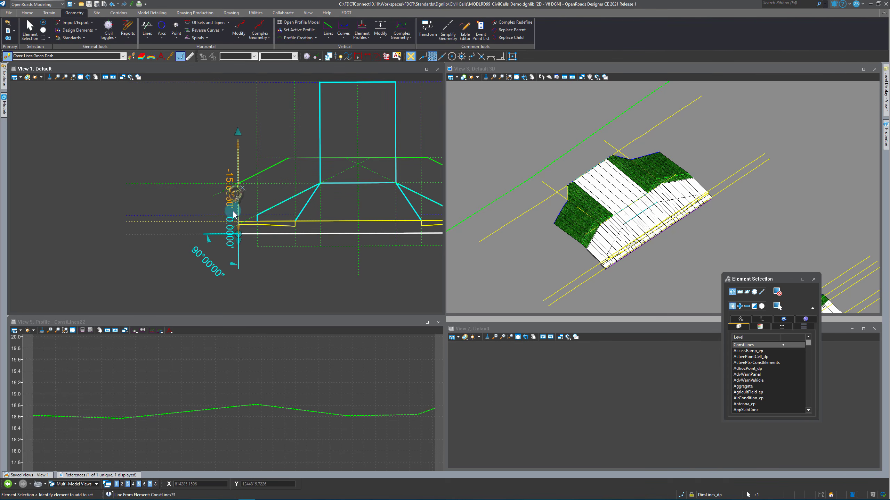
scroll(242, 188, "up", 2)
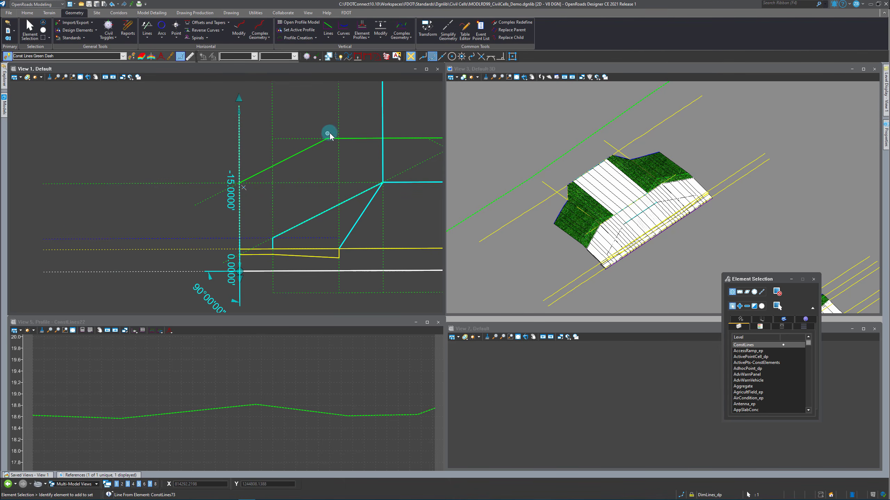
left_click(176, 154)
scroll(126, 223, "down", 2)
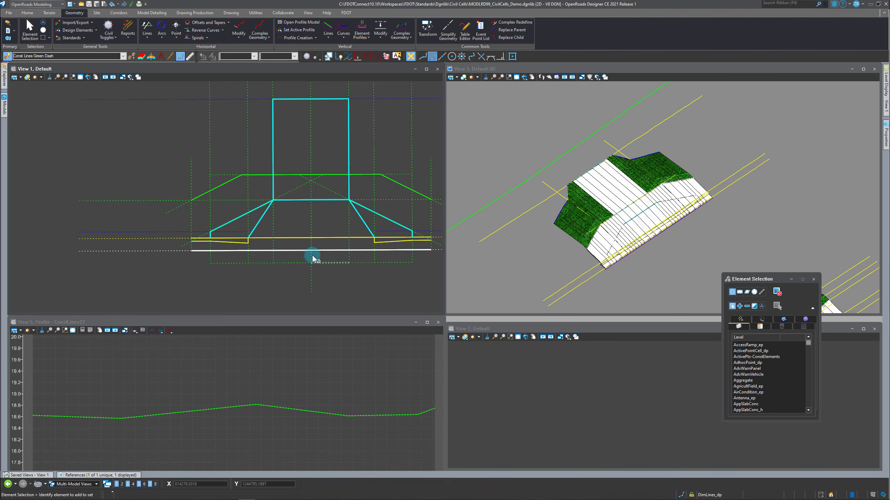
Inspect the offset rules of the FDOT cell's horizontal green, yellow and blue dashed construction lines
left_click(257, 198)
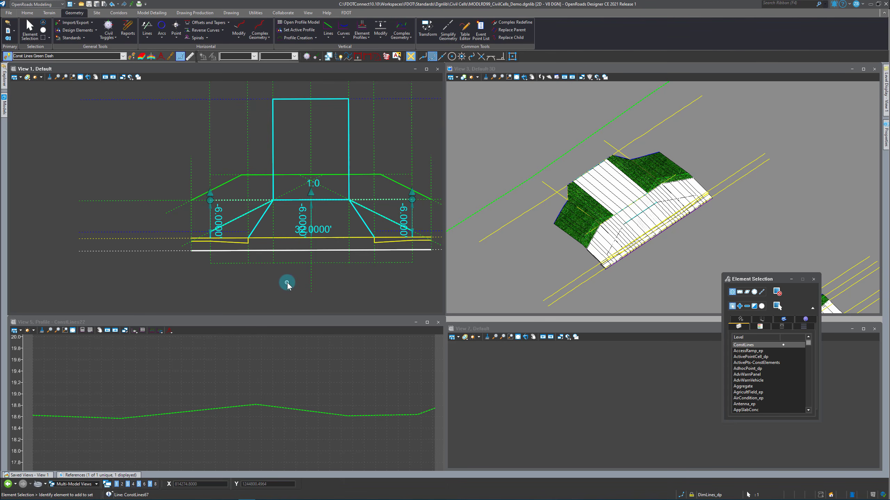
left_click(155, 239)
scroll(154, 273, "down", 2)
scroll(160, 272, "up", 2)
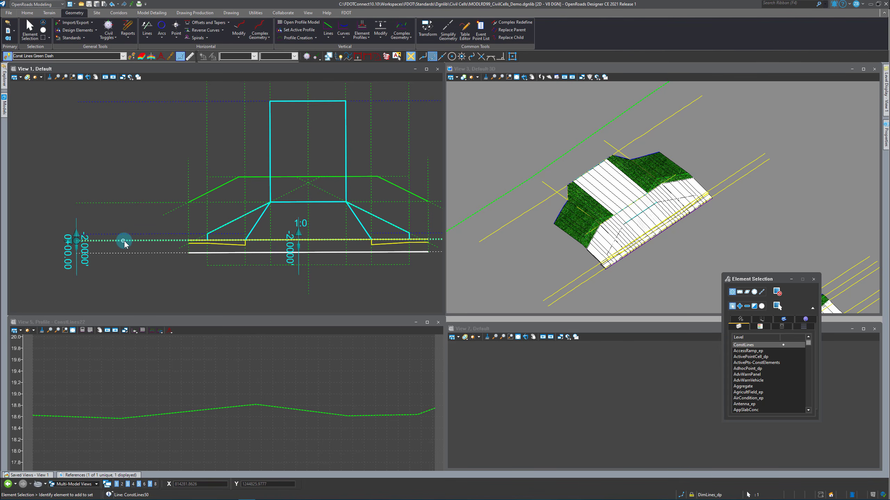
left_click(162, 275)
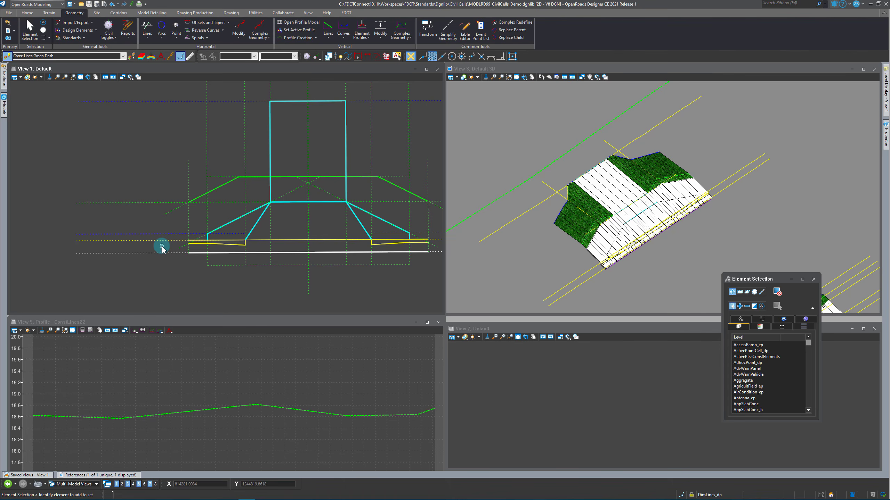
left_click(163, 234)
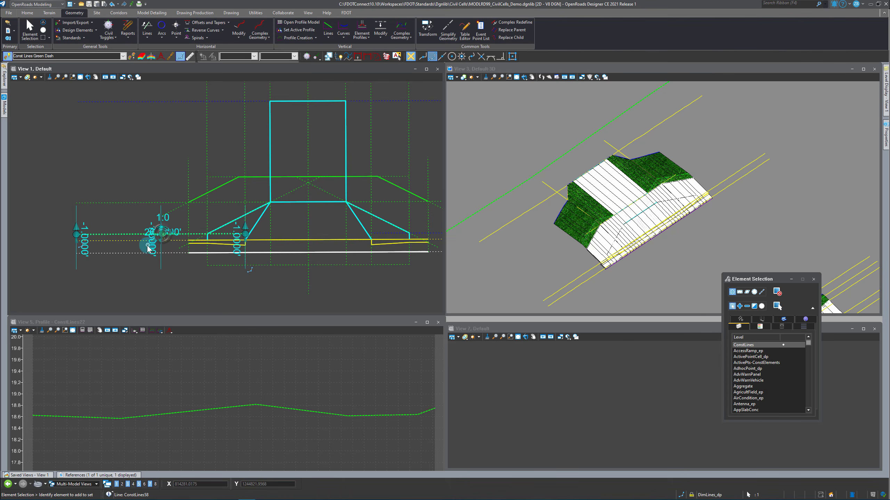
left_click(125, 246)
Match the active feature definition to the FDOT cell's yellow dashed line, Const Lines Yellow Dash
scroll(194, 236, "up", 3)
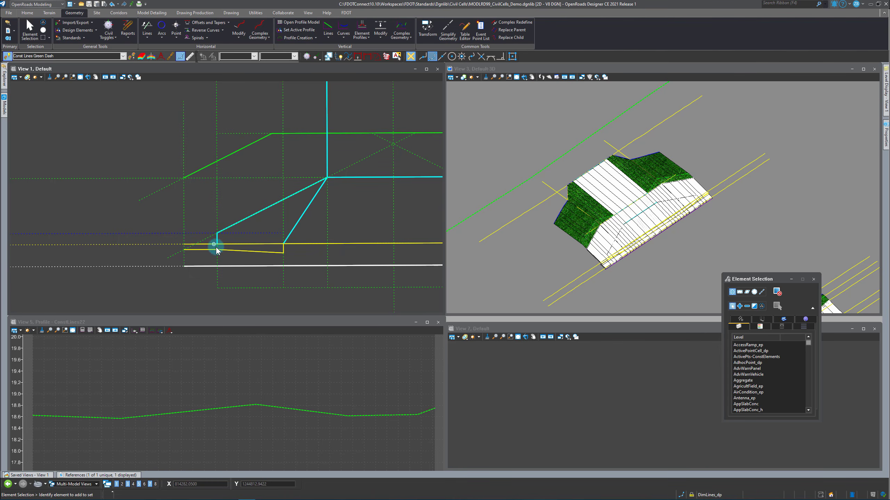
scroll(337, 219, "down", 2)
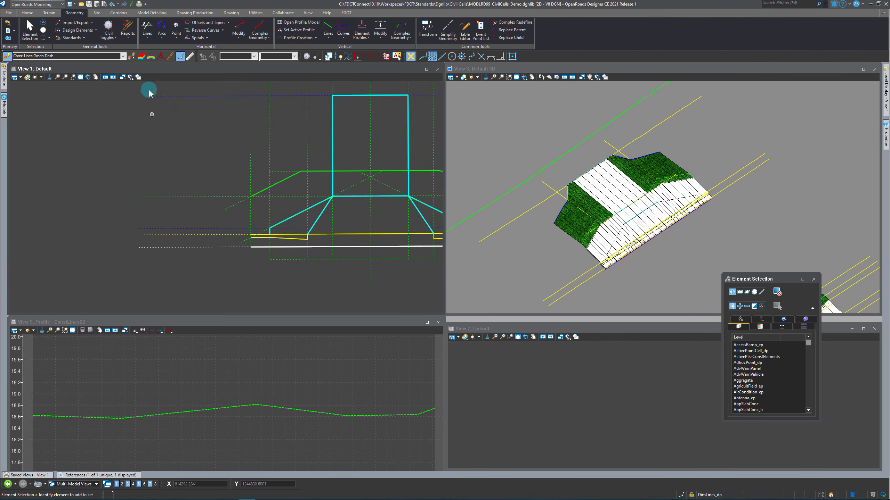
left_click(132, 57)
left_click(175, 235)
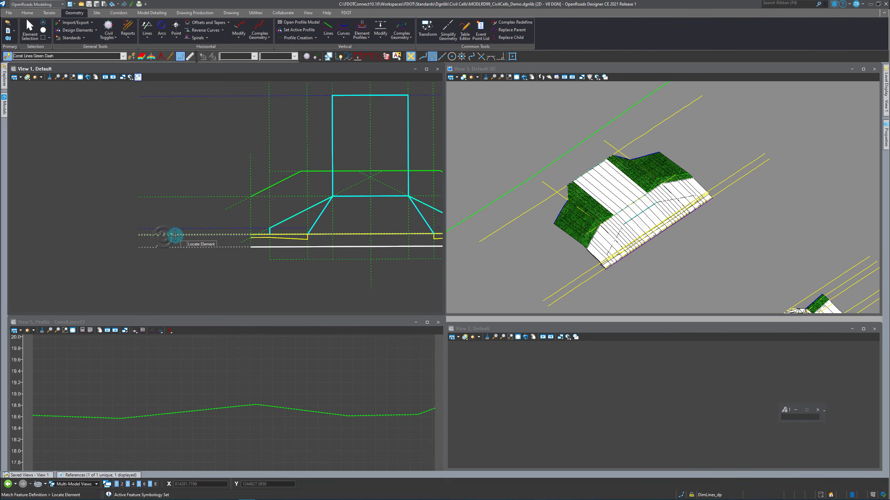
Offset the new cell's entire white dashed line by -2.0000 ft toward the blue line with Single Offset Entire Element
scroll(206, 162, "down", 5)
scroll(198, 248, "up", 2)
scroll(198, 242, "down", 2)
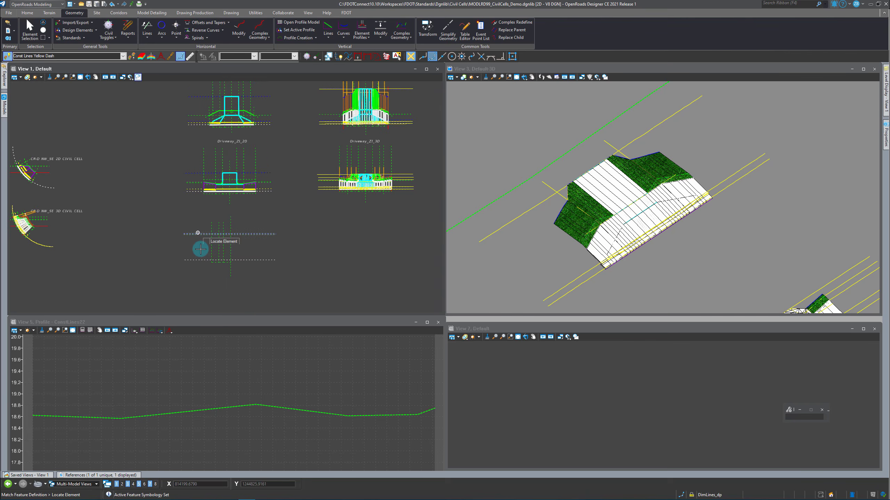
scroll(199, 263, "up", 3)
left_click(229, 23)
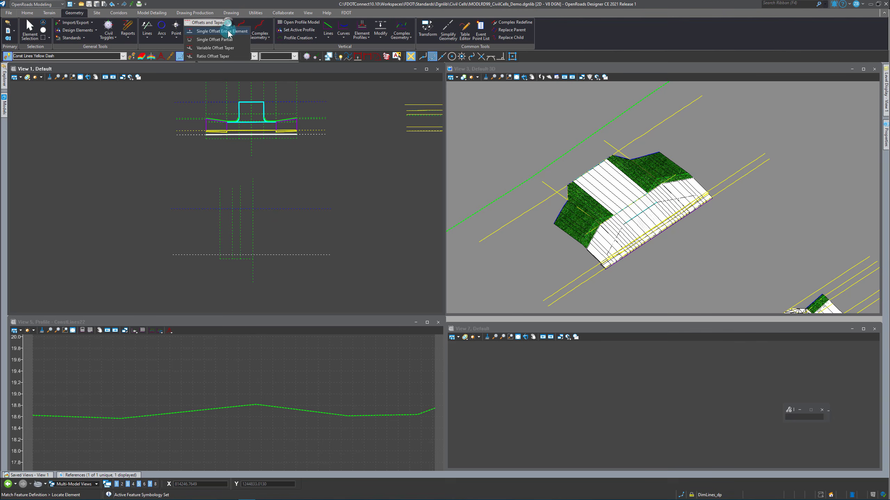
left_click(224, 29)
left_click(185, 254)
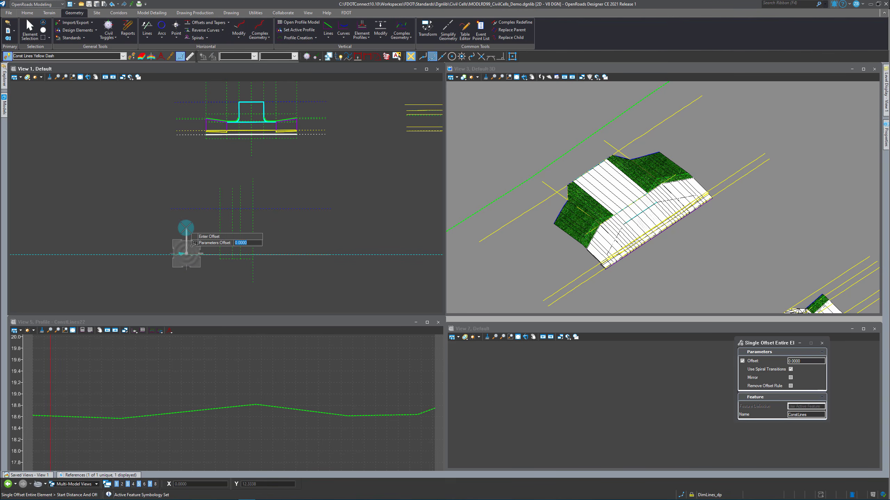
left_click(176, 268)
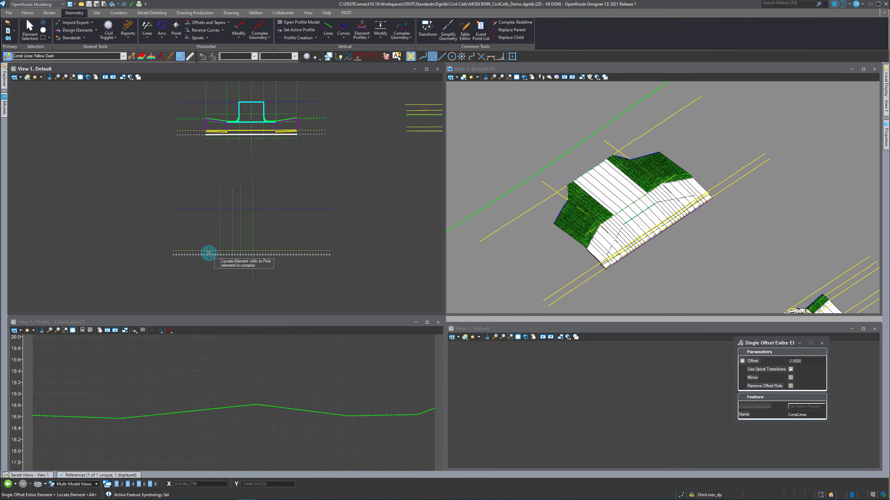
left_click(105, 77)
left_click(29, 30)
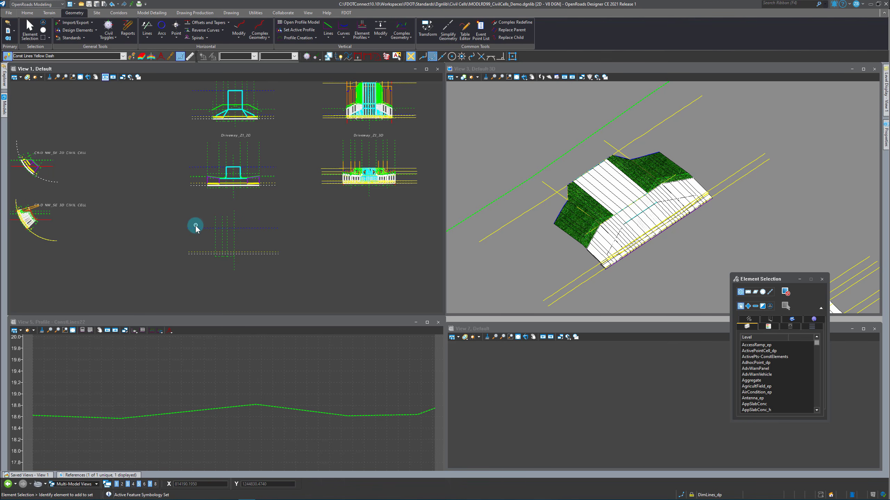
scroll(194, 245, "up", 2)
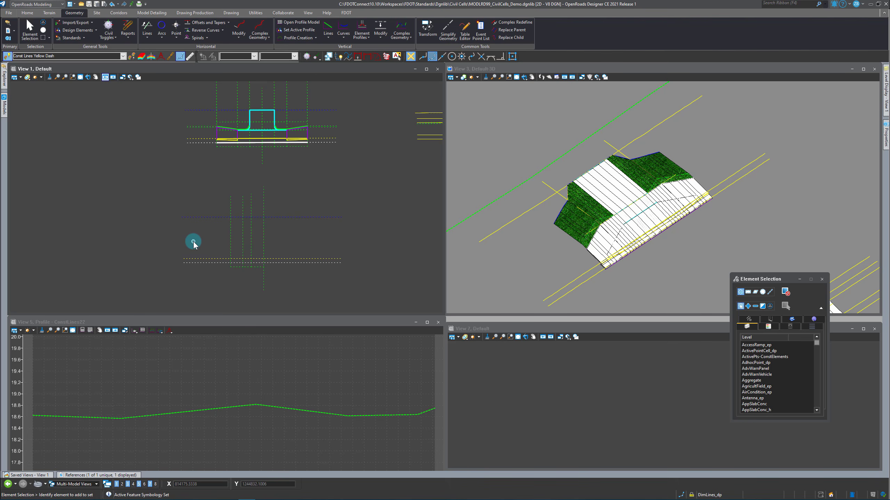
scroll(219, 256, "down", 2)
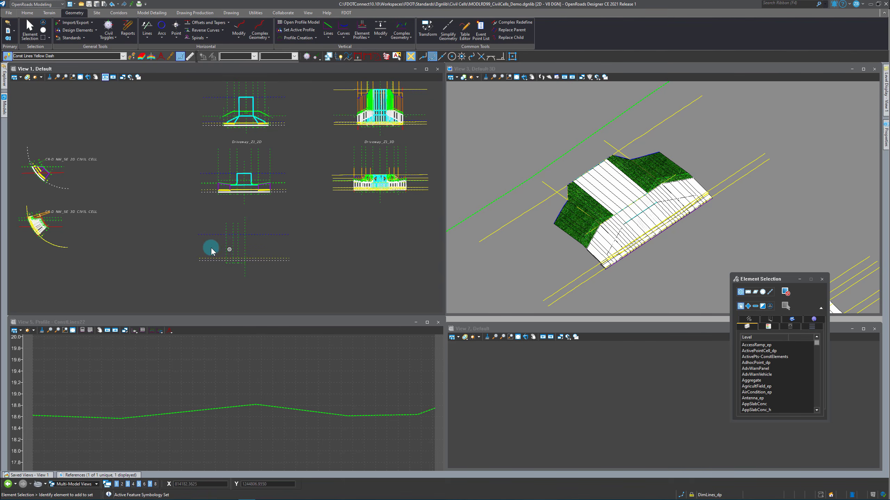
scroll(204, 237, "up", 2)
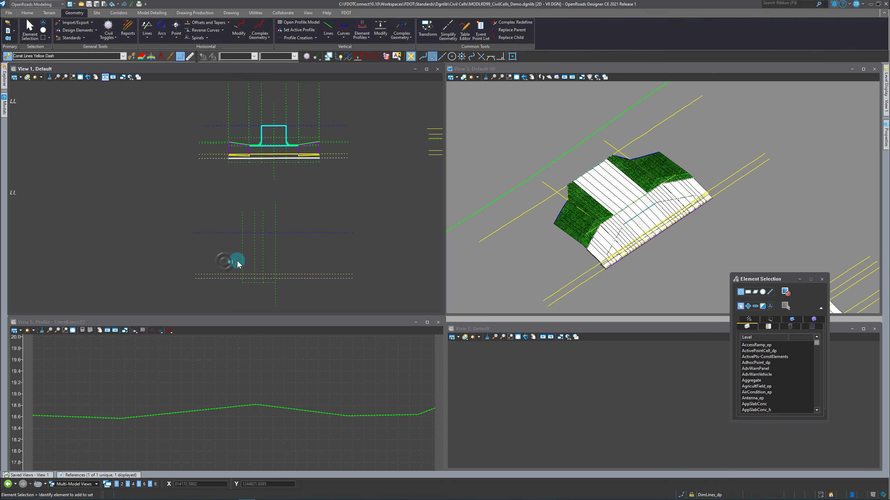
scroll(224, 281, "down", 2)
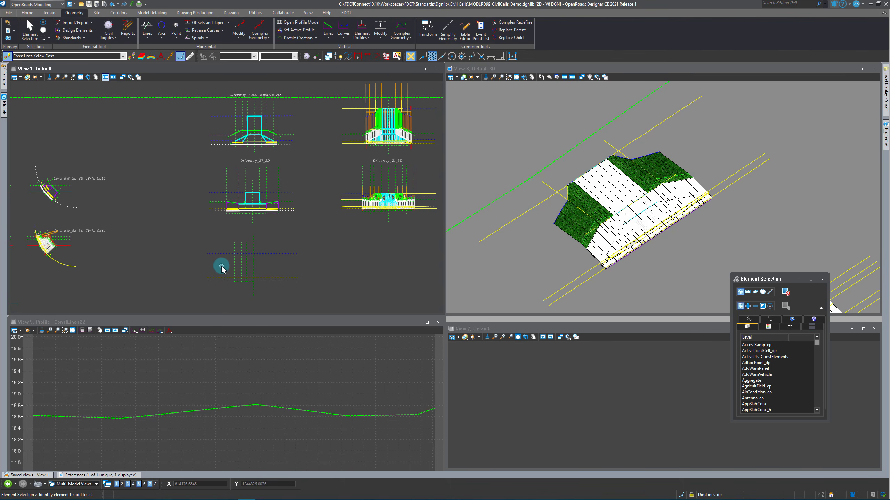
Match the feature definition to the FDOT cell's blue dashed line and partially offset the new yellow dashed line by -1.0000 ft, ending at the second perpendicular
left_click(132, 56)
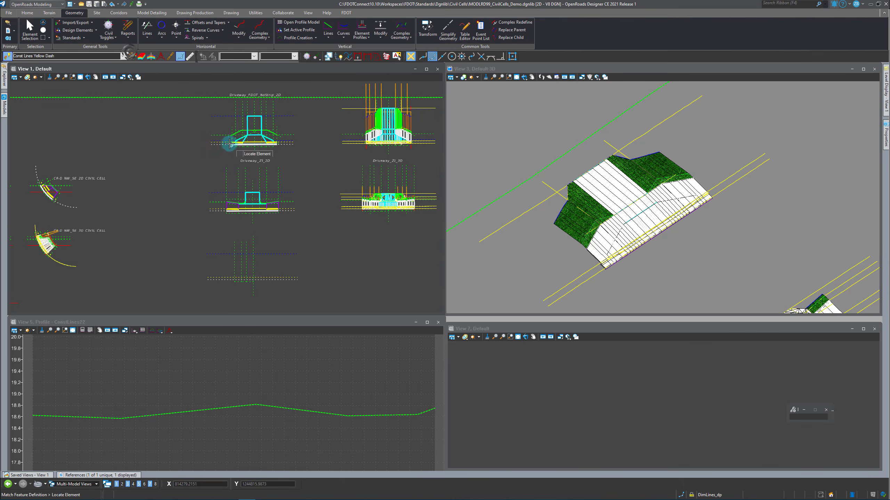
left_click(222, 140)
left_click(229, 23)
left_click(227, 39)
scroll(218, 281, "up", 2)
left_click(217, 273)
type("1")
left_click(178, 242)
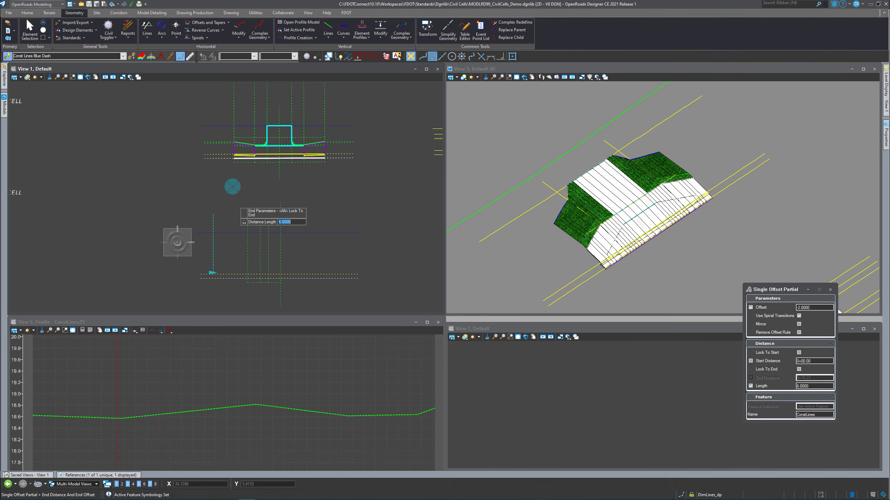
key("Right")
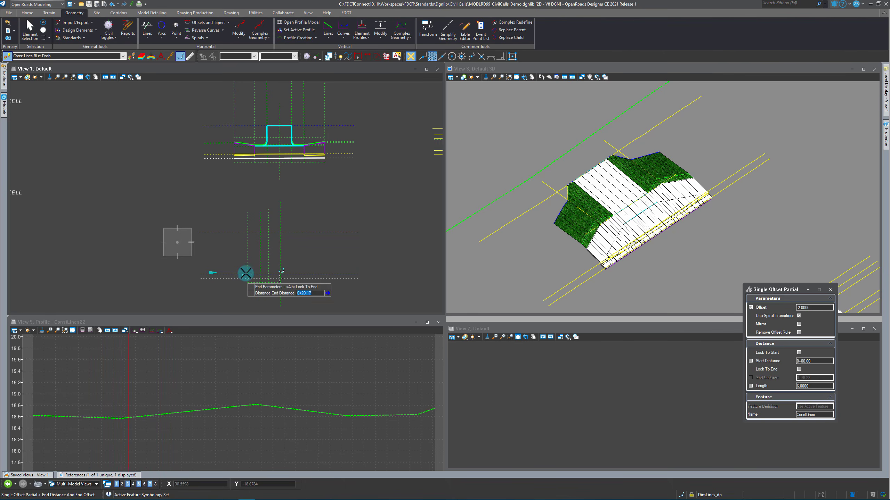
scroll(245, 286, "down", 3)
scroll(250, 288, "up", 5)
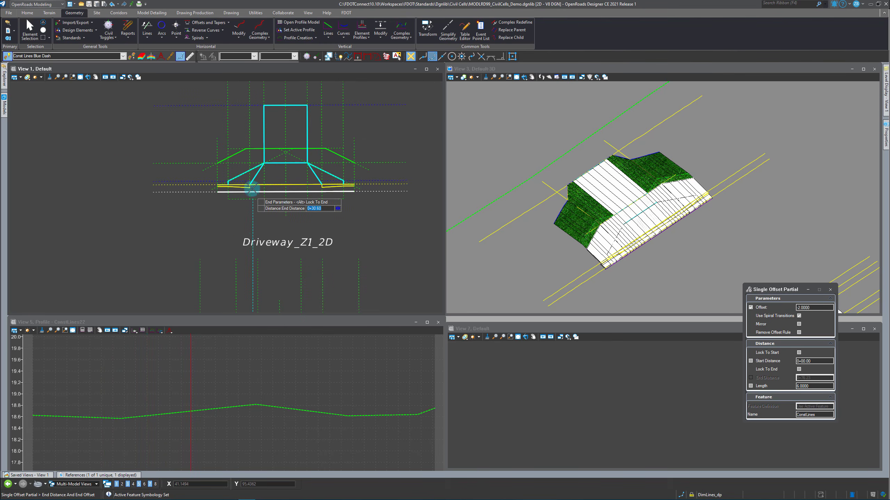
scroll(245, 266, "down", 3)
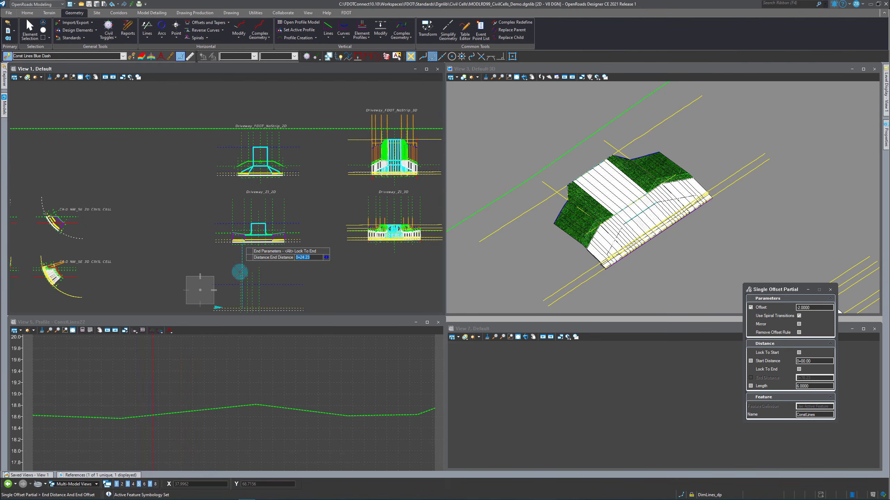
scroll(241, 264, "up", 5)
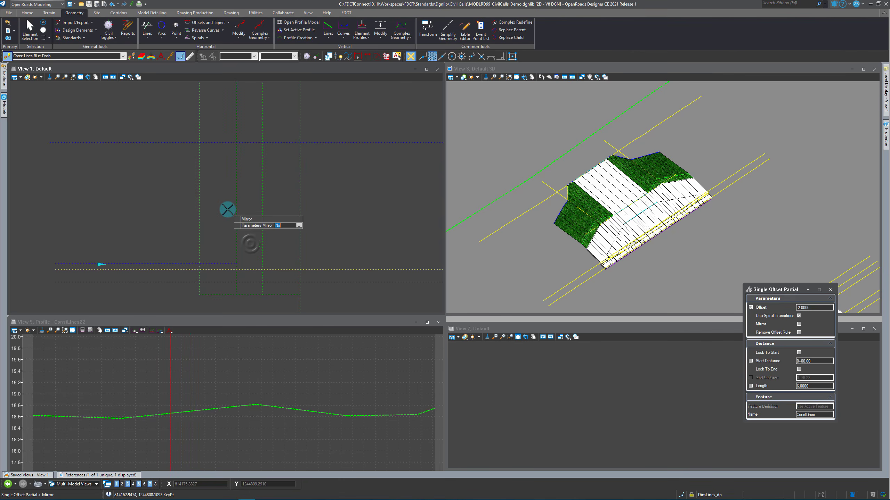
left_click(226, 207)
scroll(166, 250, "down", 4)
scroll(258, 261, "down", 2)
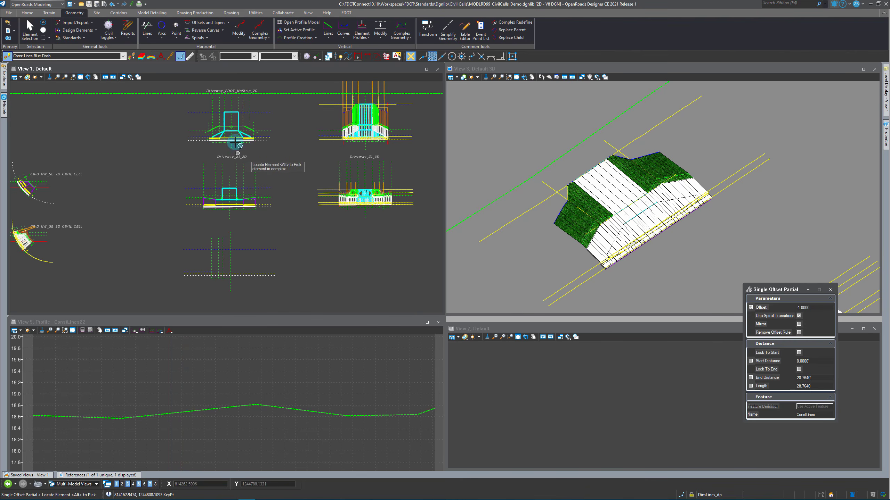
Examine the offset and length rules of the FDOT cell's partial horizontal green dashed line and where its segments start and end
scroll(220, 116, "up", 4)
left_click(30, 31)
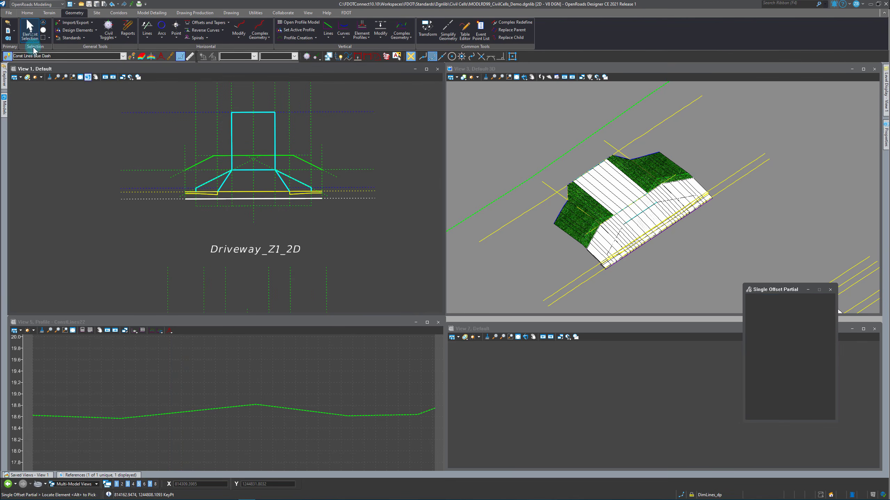
left_click(140, 170)
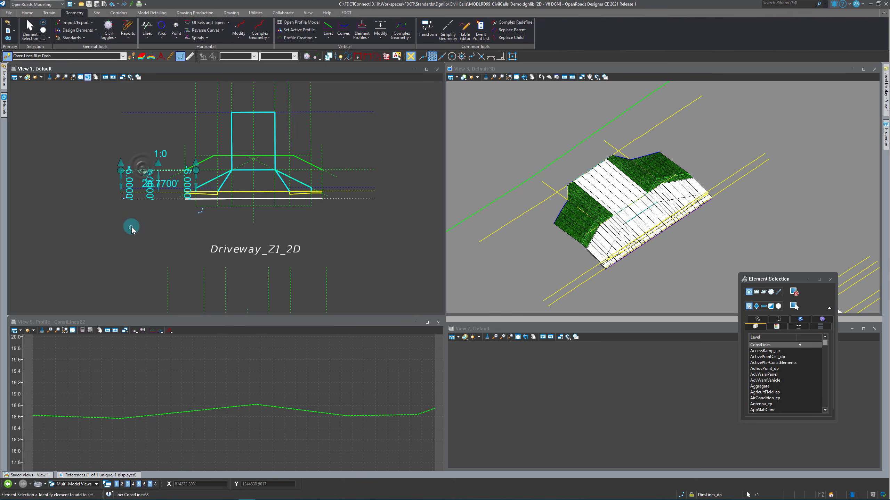
left_click(207, 171)
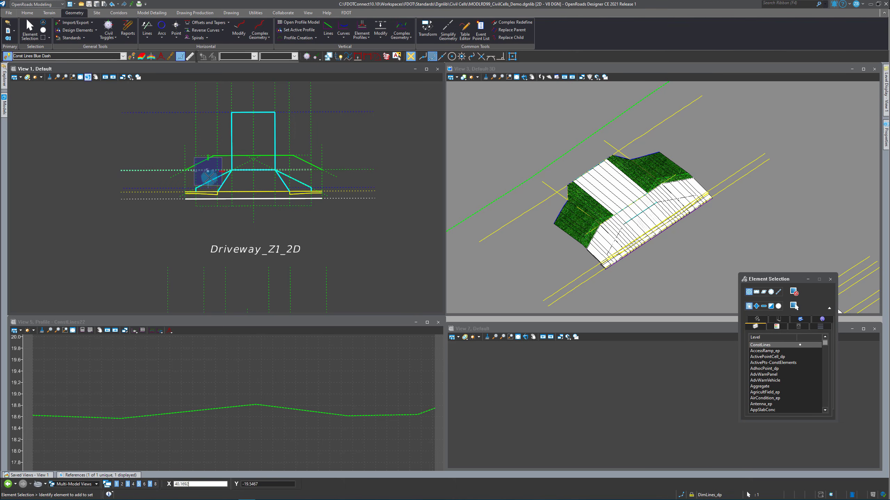
right_click(215, 178)
scroll(214, 177, "up", 6)
left_click(195, 183)
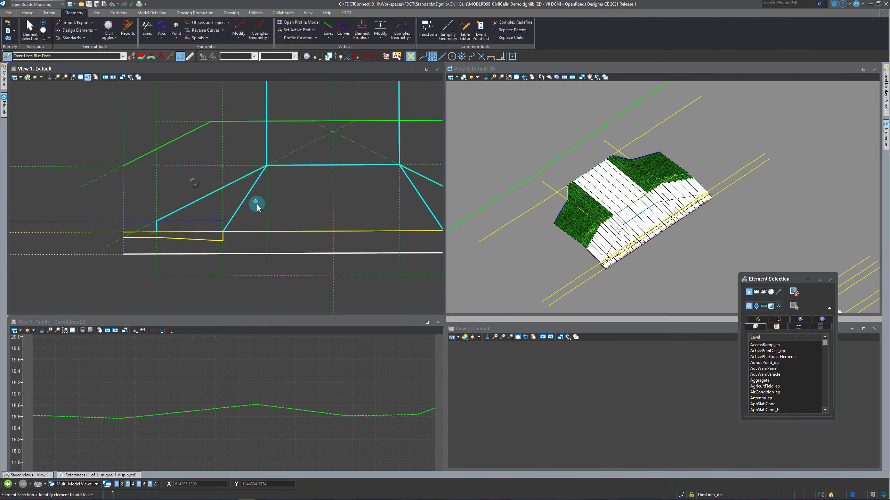
scroll(257, 203, "down", 3)
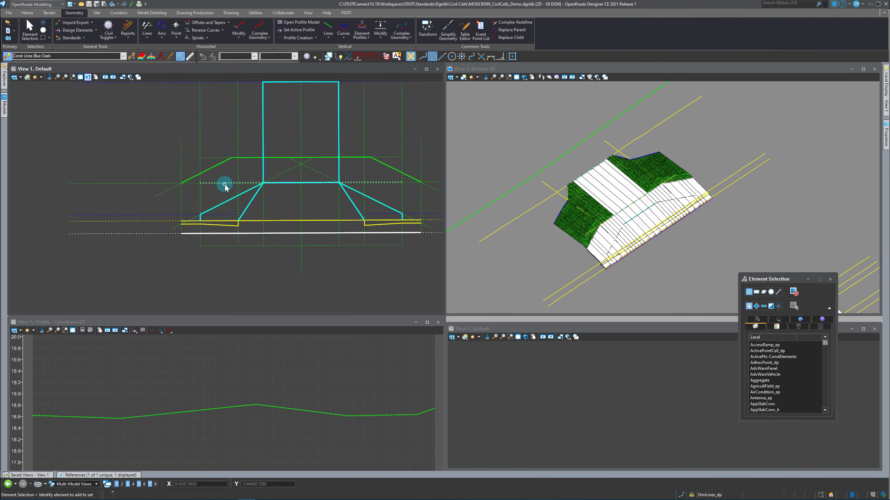
left_click(127, 183)
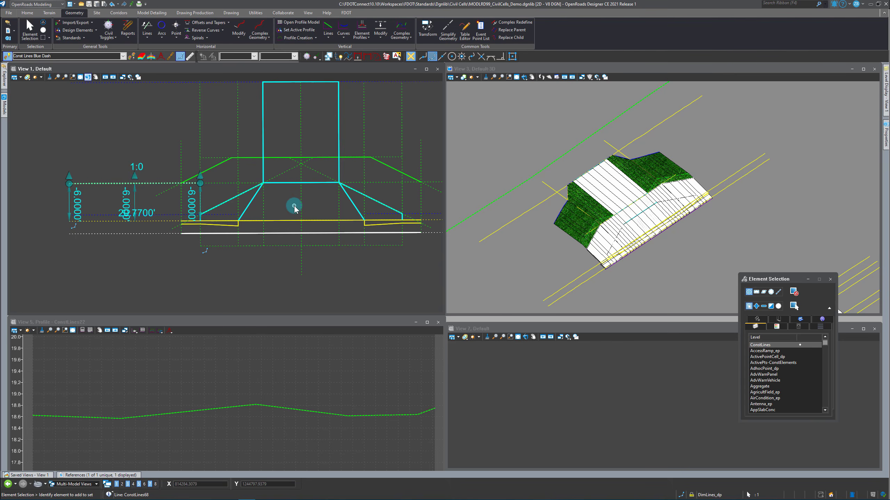
left_click(250, 183)
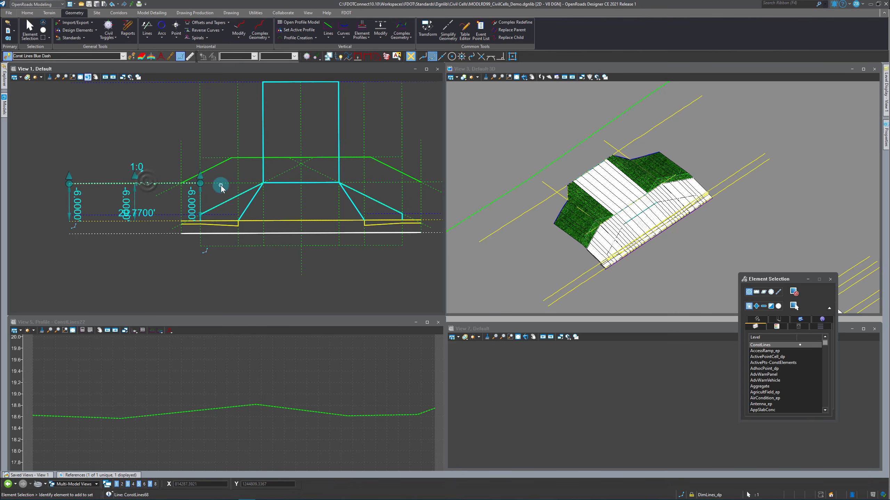
left_click(113, 189)
scroll(107, 185, "down", 3)
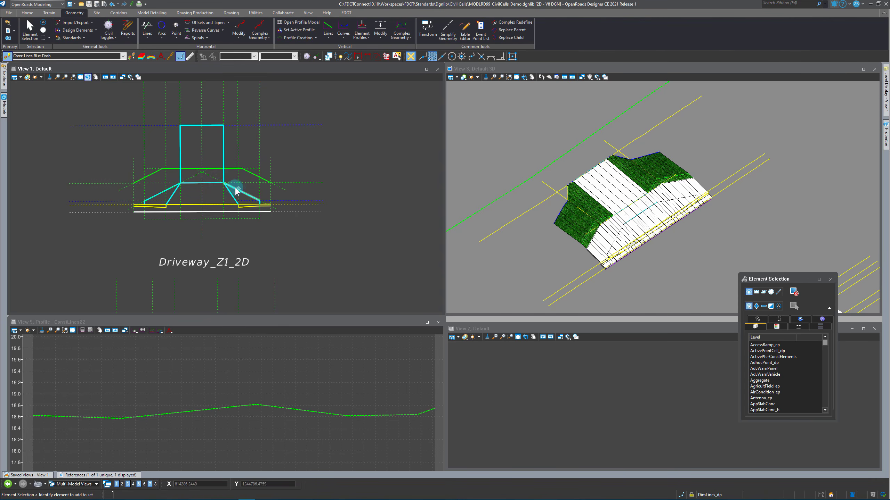
left_click(84, 200)
left_click(86, 180)
left_click(88, 183)
scroll(82, 191, "up", 2)
left_click(198, 229)
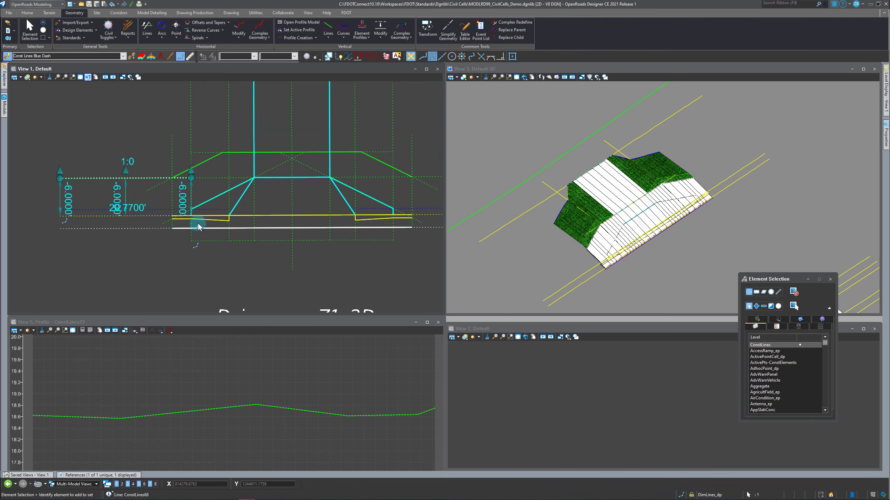
left_click(104, 196)
Match the feature definition to the FDOT cell's green dashed line and partially offset the new yellow dashed line by -6.0000 ft, ending at the second perpendicular
left_click(130, 56)
left_click(127, 177)
left_click(228, 22)
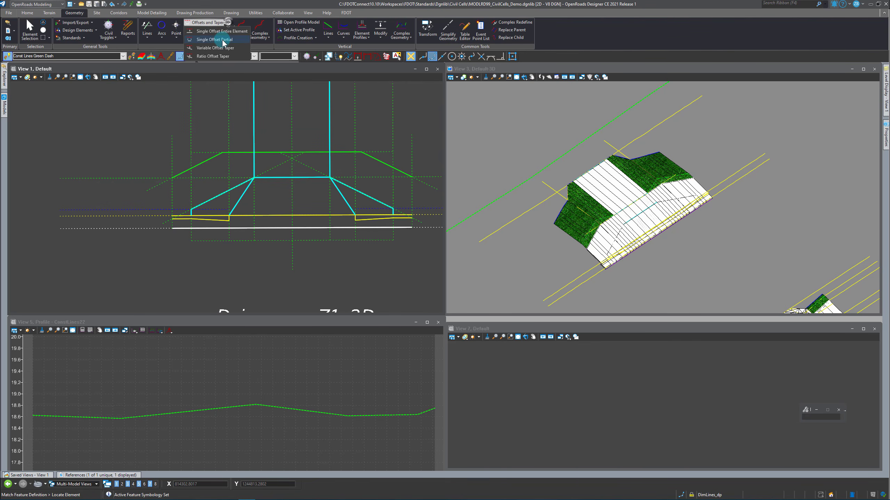
left_click(222, 40)
scroll(253, 210, "down", 4)
scroll(238, 277, "up", 5)
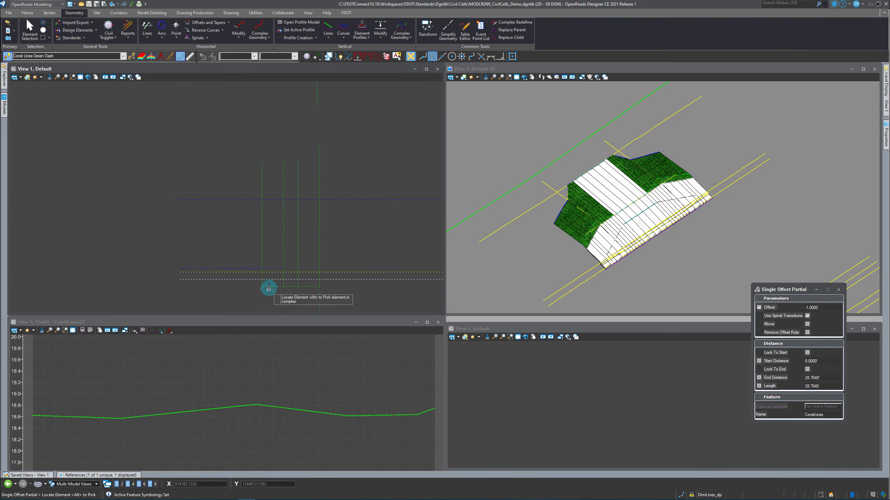
left_click(223, 279)
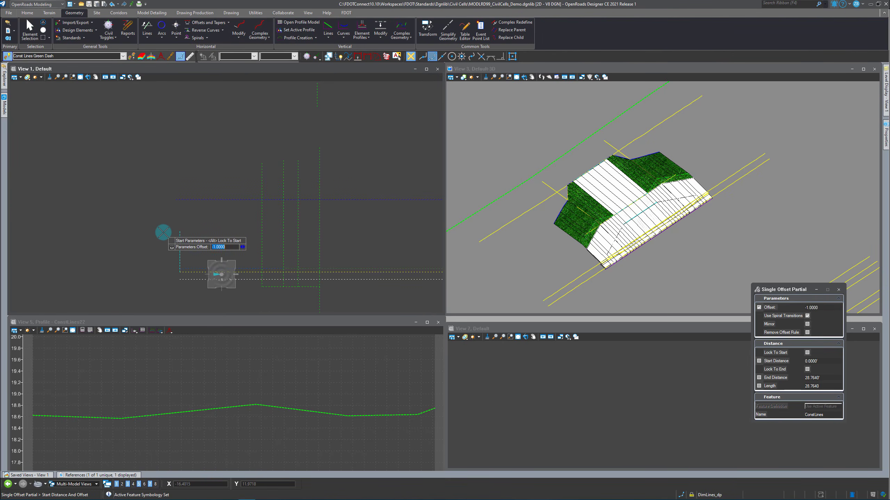
right_click(192, 283)
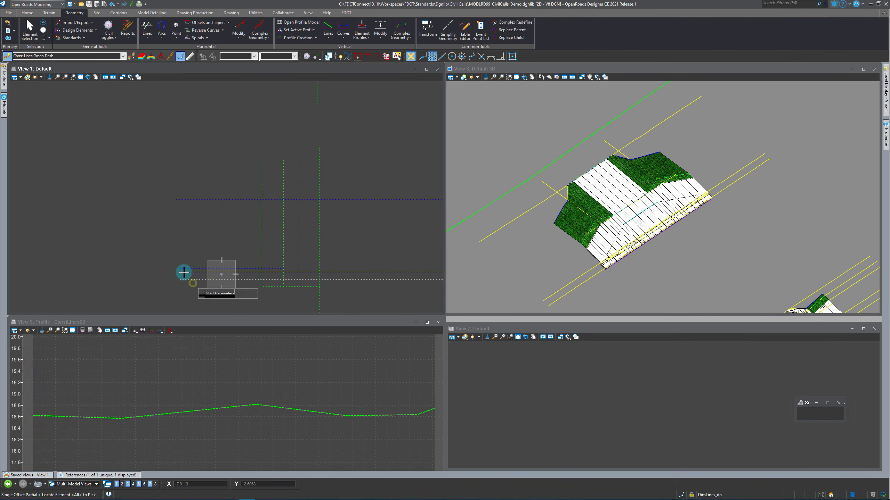
scroll(185, 272, "up", 3)
left_click(185, 272)
type("6")
key("Return")
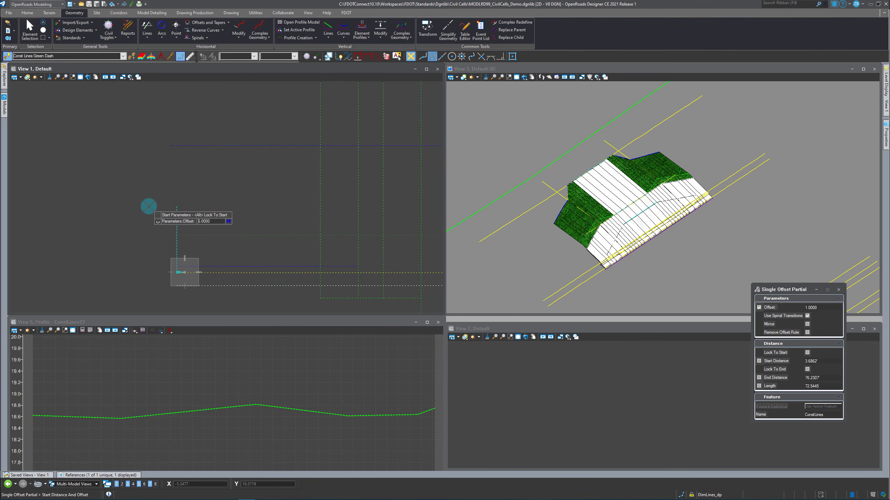
left_click(148, 207)
scroll(157, 233, "down", 3)
scroll(275, 262, "up", 3)
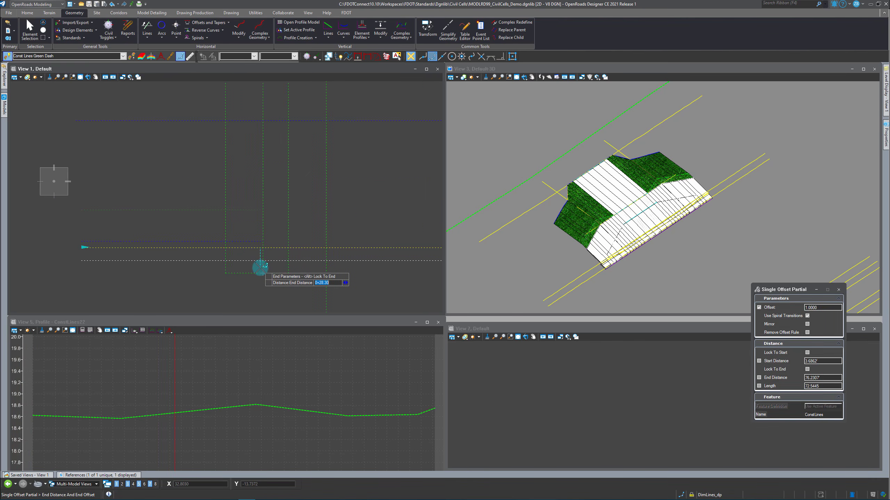
scroll(258, 277, "down", 3)
left_click(286, 247)
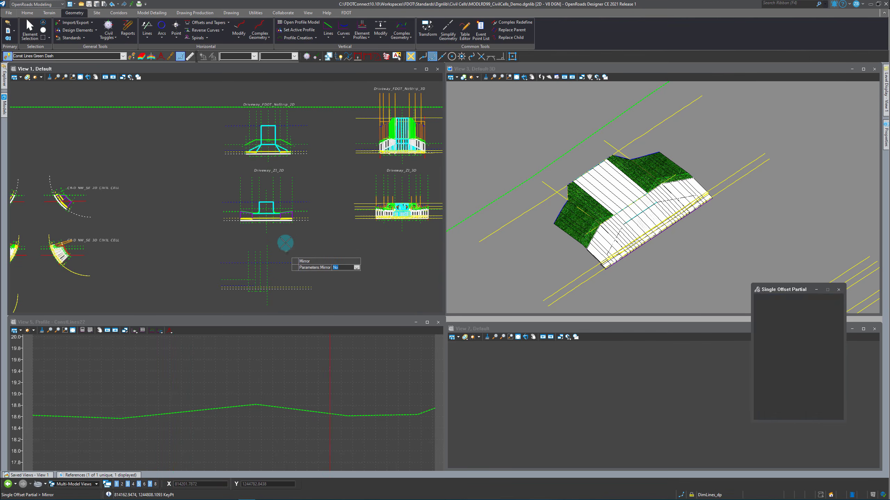
left_click(286, 247)
Compare the rules and extents of the new cell's partial green dashed offset with the corresponding line in the FDOT cell
scroll(268, 145, "up", 4)
key("Escape")
left_click(185, 141)
left_click(123, 140)
scroll(197, 146, "down", 5)
scroll(189, 210, "down", 2)
scroll(185, 252, "up", 5)
left_click(185, 257)
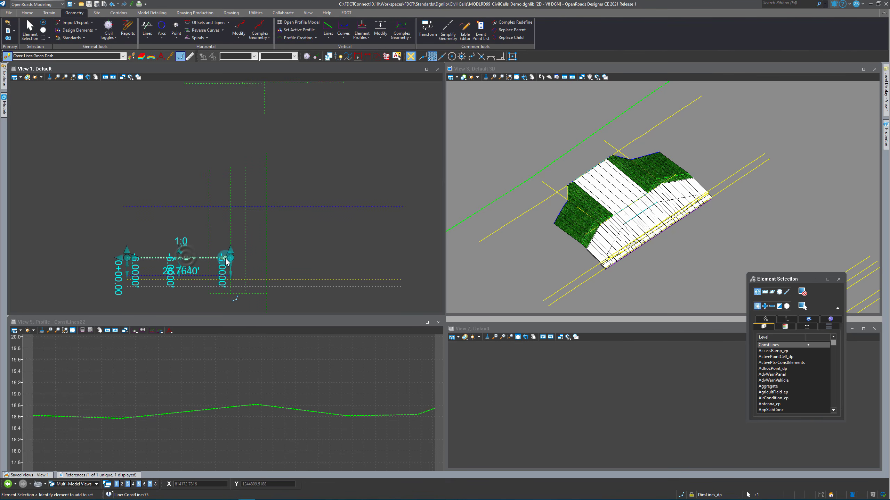
scroll(228, 280, "up", 5)
left_click(255, 231)
scroll(189, 264, "down", 2)
scroll(218, 261, "down", 1)
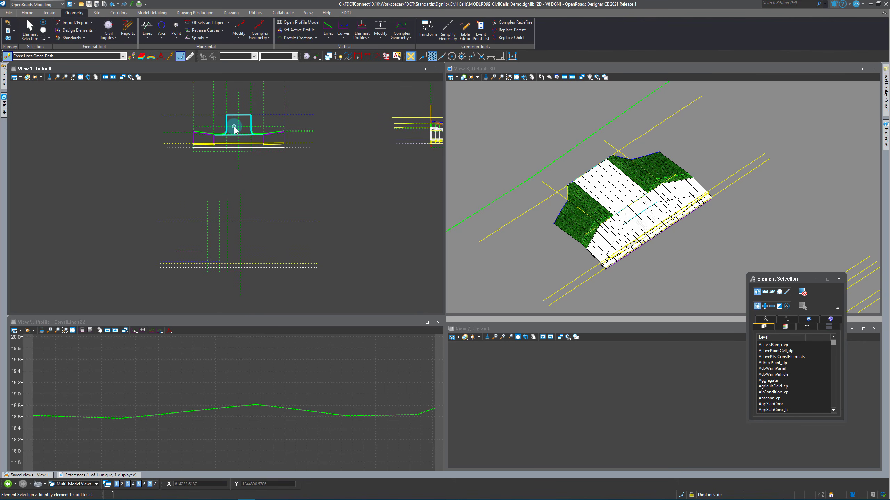
Partially offset the new cell's yellow dashed line by -6.0000 ft from the outermost perpendicular line to the driveway centerline, without mirroring
left_click(227, 22)
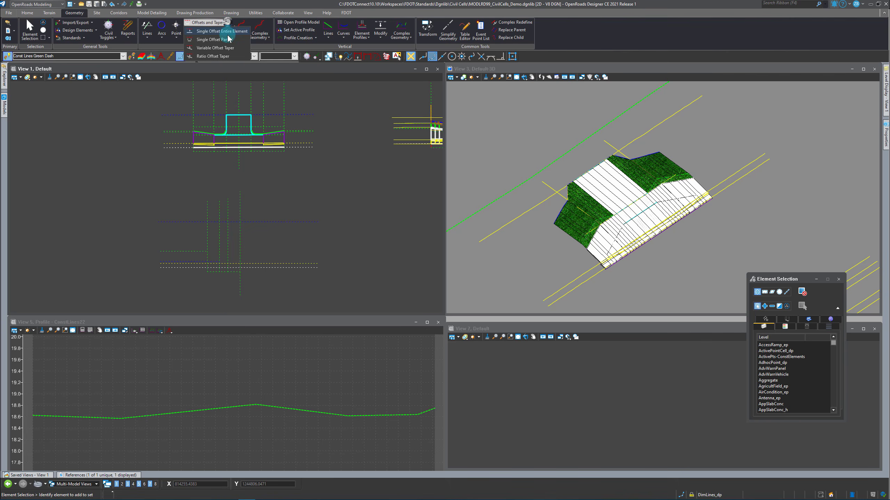
left_click(227, 37)
left_click(195, 263)
scroll(212, 268, "up", 2)
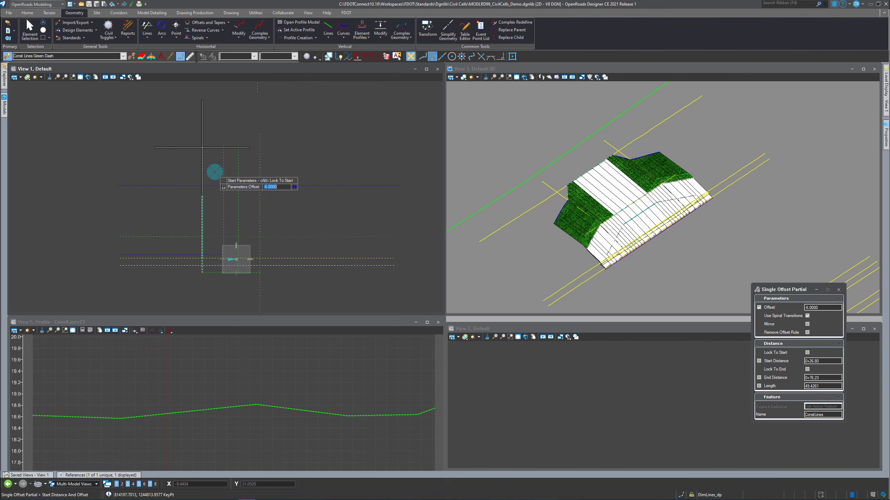
left_click(202, 148)
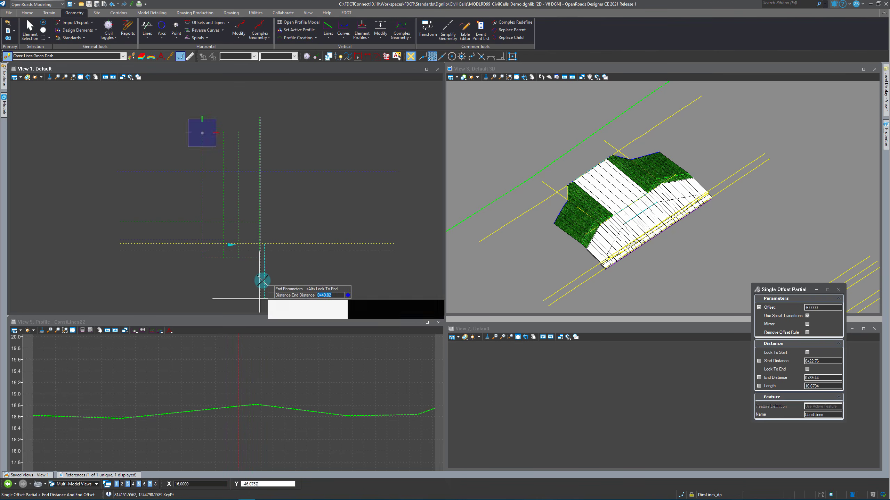
left_click(275, 273)
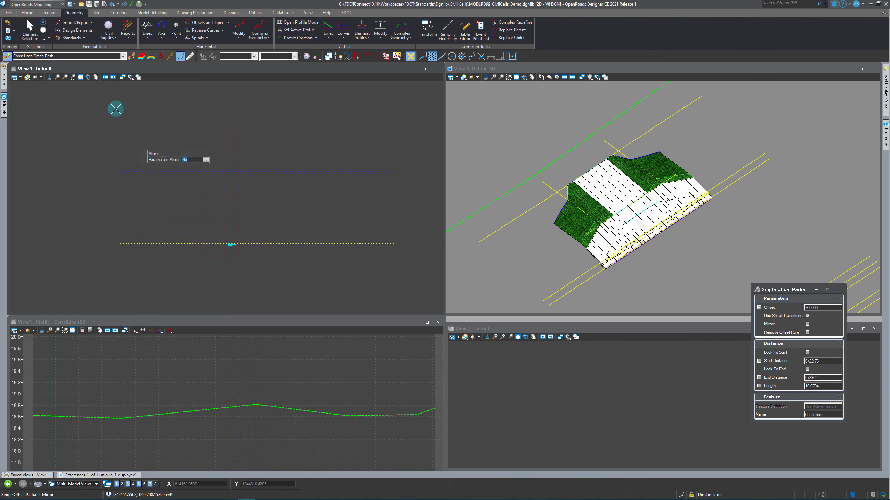
left_click(36, 39)
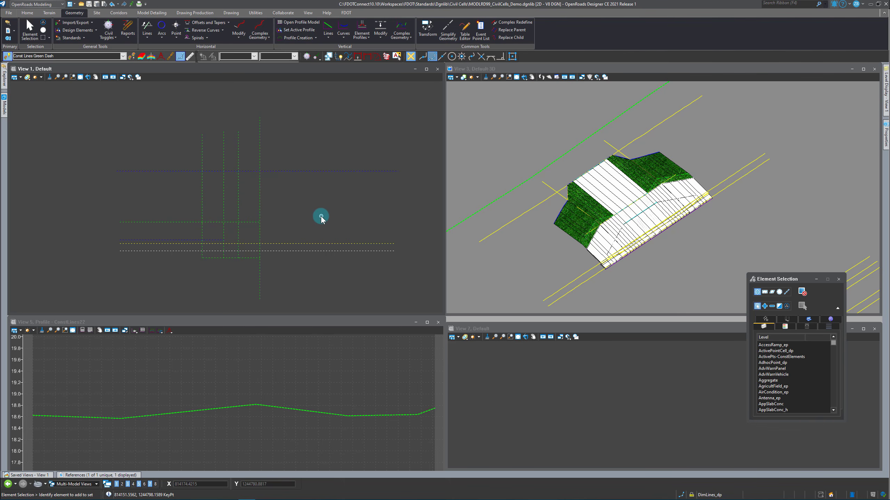
Examine the offset and distance rules of the FDOT cell's upper horizontal green dashed line across the driveway
scroll(271, 241, "down", 2)
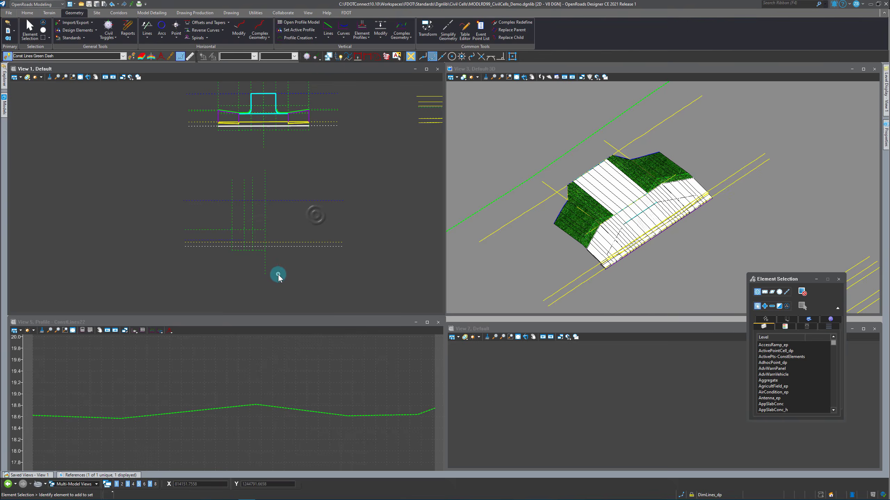
scroll(258, 200, "up", 2)
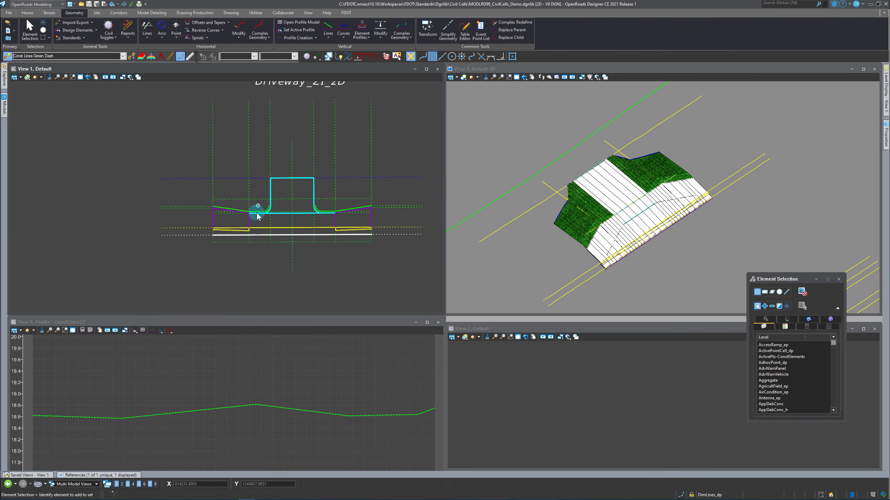
scroll(184, 219, "down", 2)
scroll(198, 197, "up", 3)
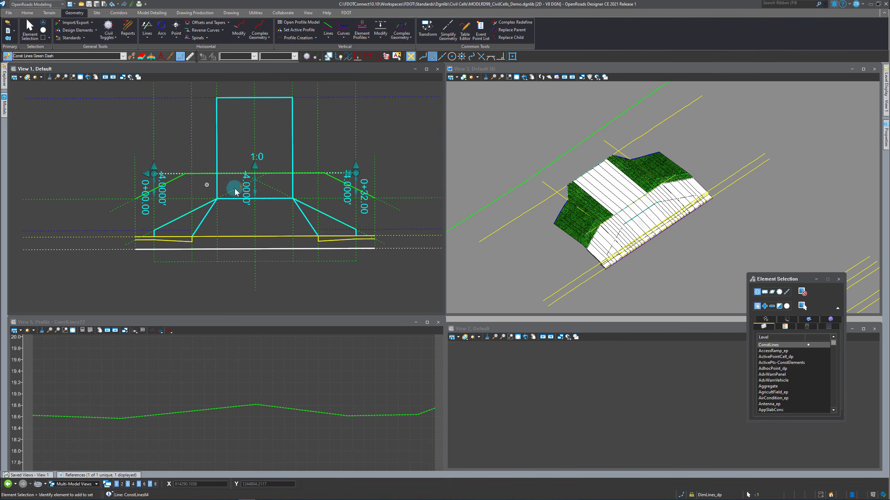
left_click(245, 185)
left_click(224, 180)
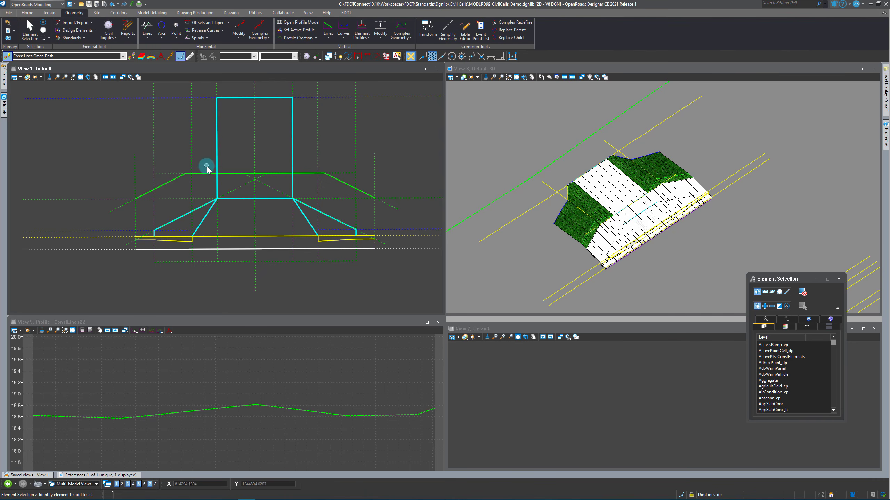
left_click(225, 23)
scroll(238, 180, "down", 5)
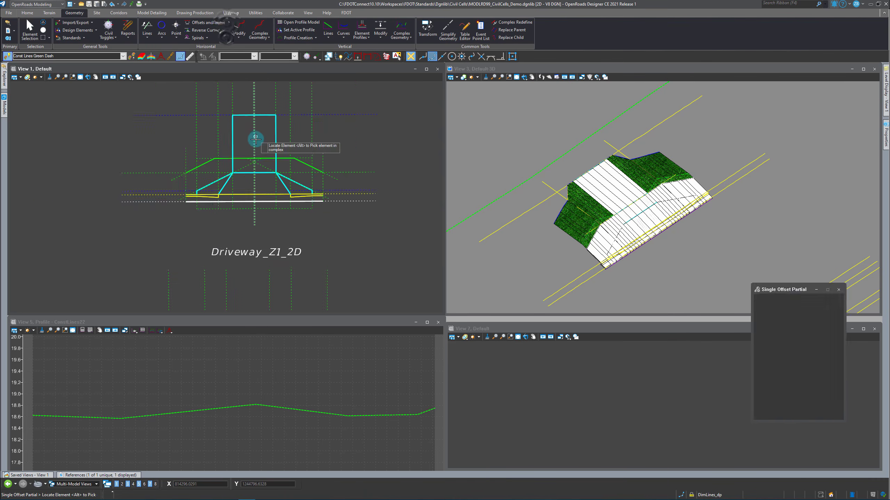
scroll(239, 181, "up", 5)
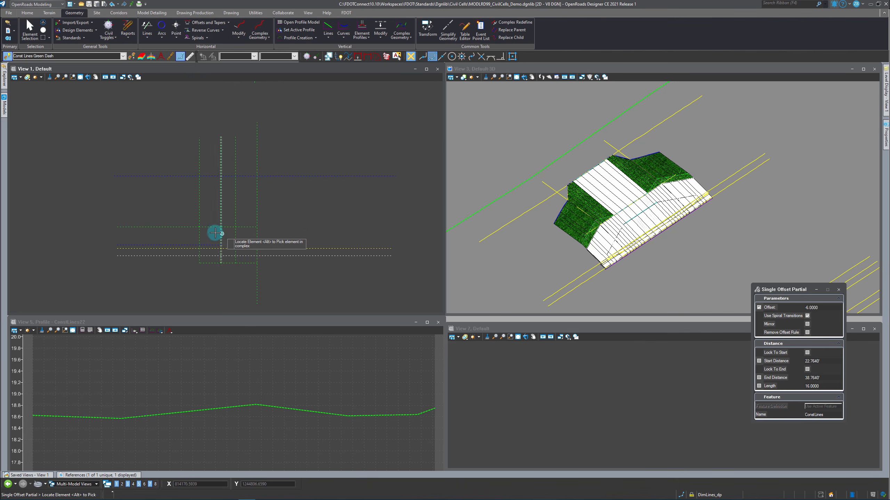
left_click(206, 225)
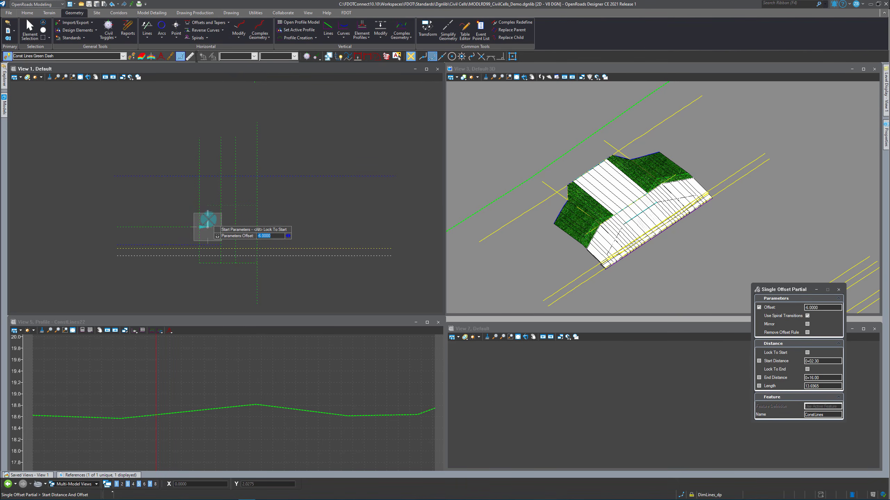
Offset the new cell's entire horizontal green dashed line by -4 ft, away from the yellow dashed line
left_click(228, 23)
left_click(226, 31)
left_click(215, 227)
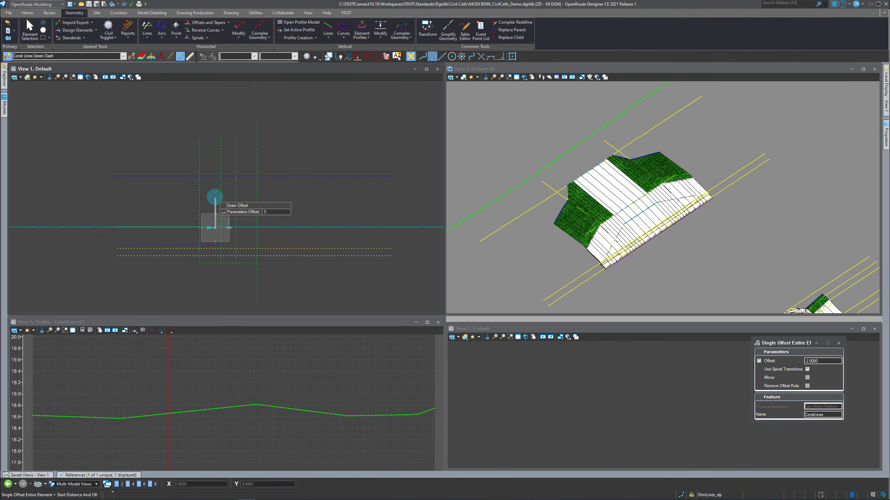
type("-4")
key("Return")
left_click(213, 193)
right_click(211, 189)
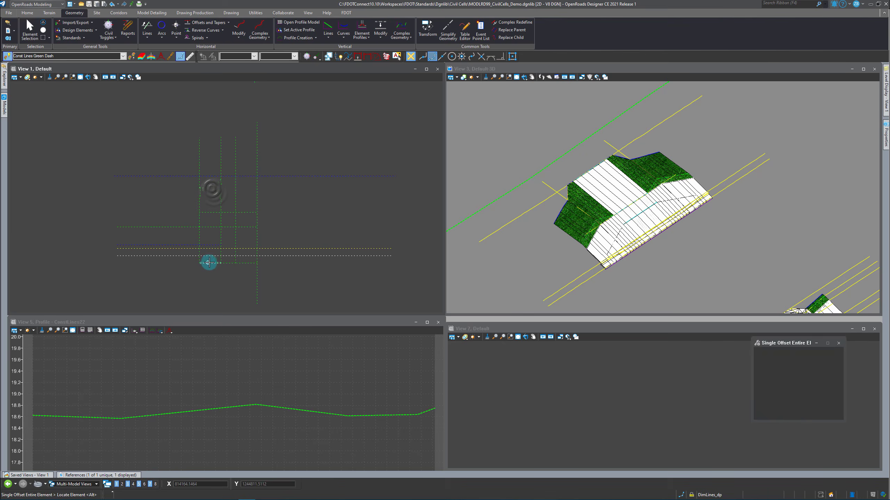
Examine the offset rules and extents of the FDOT cell's yellow curb face segments beside the driveway opening
scroll(199, 256, "down", 1)
scroll(220, 92, "down", 2)
scroll(216, 98, "up", 4)
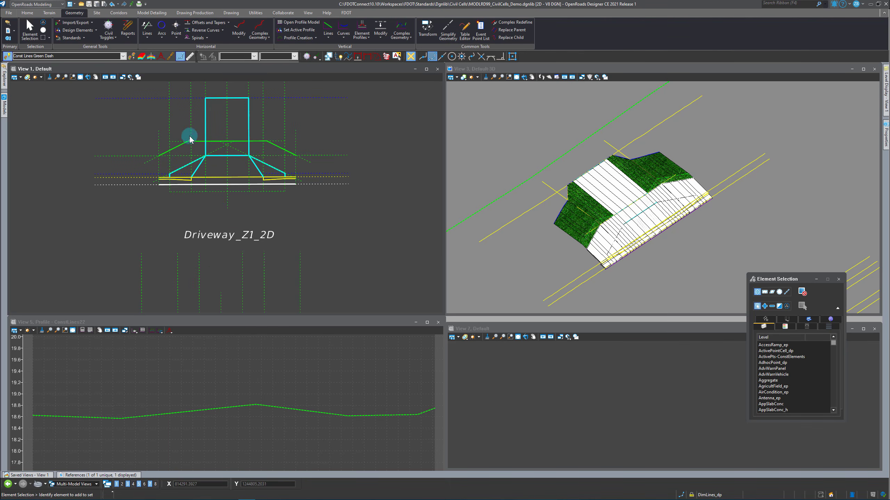
left_click(178, 142)
left_click(217, 117)
scroll(179, 191, "up", 5)
left_click(118, 178)
scroll(75, 187, "up", 2)
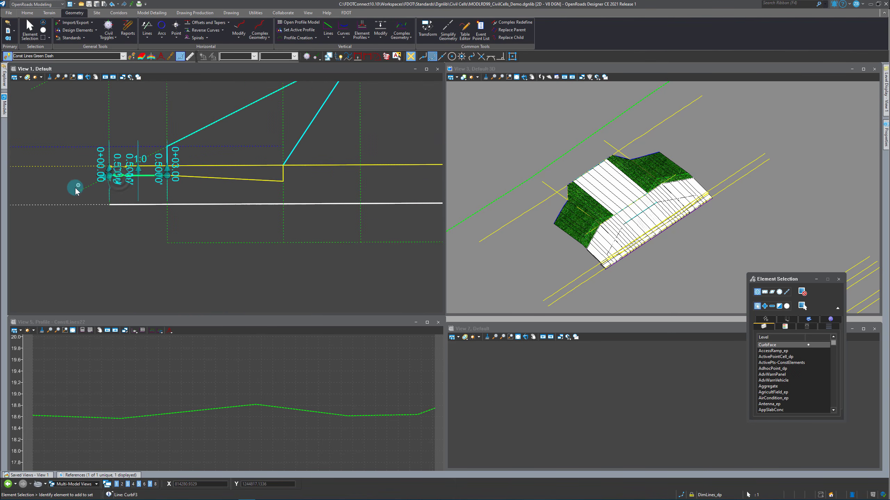
left_click(137, 179)
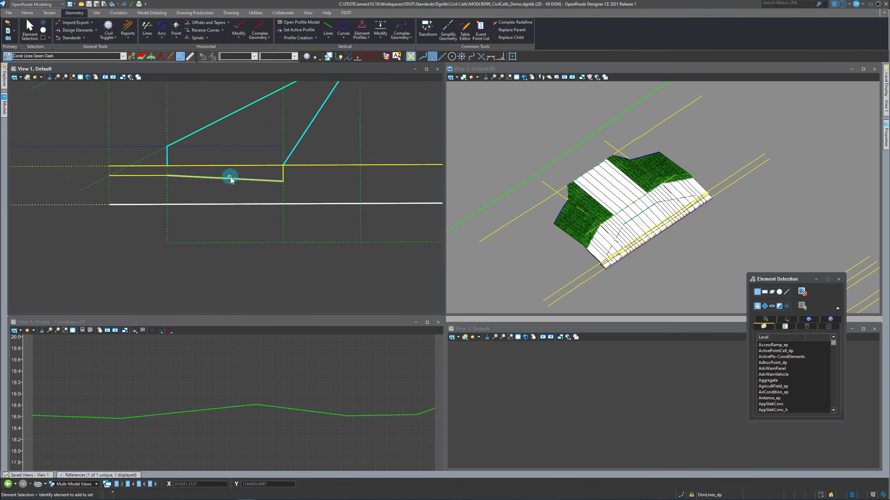
left_click(283, 174)
left_click(311, 179)
left_click(252, 180)
left_click(184, 193)
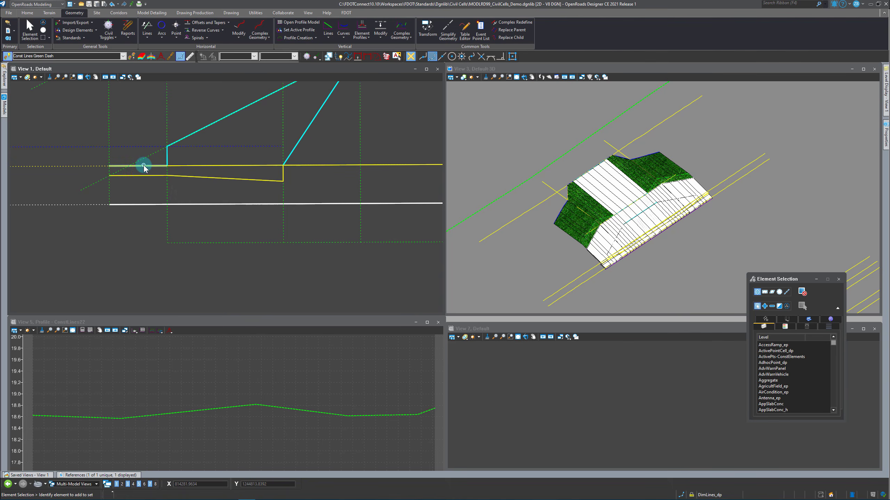
Match the active feature definition to the FDOT cell's Curb Back line
scroll(153, 206, "down", 2)
scroll(153, 206, "down", 1)
scroll(151, 203, "up", 1)
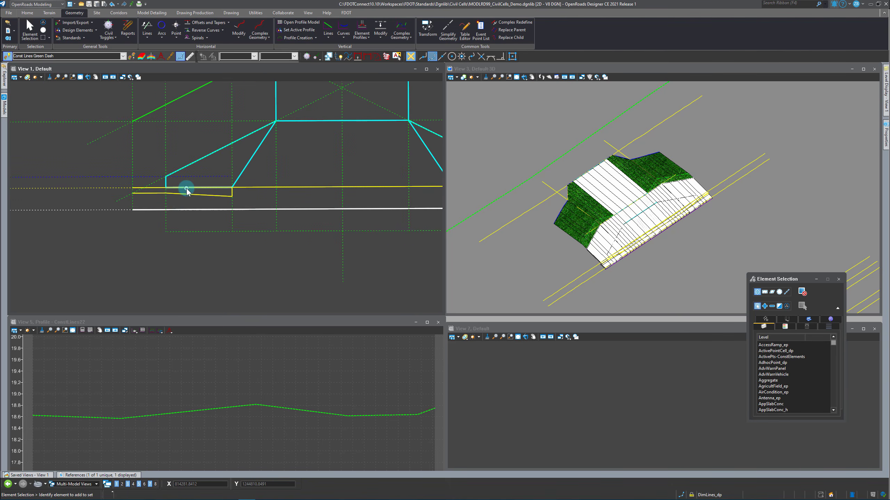
scroll(178, 191, "down", 1)
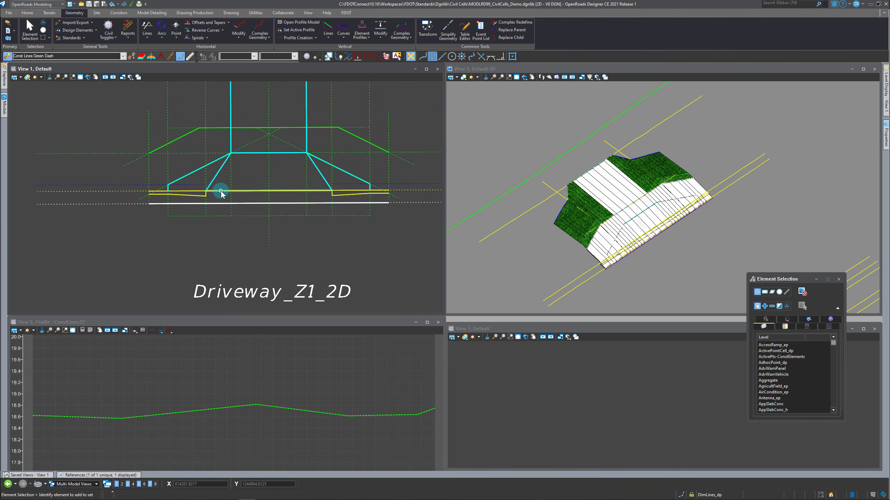
scroll(180, 192, "up", 1)
left_click(132, 56)
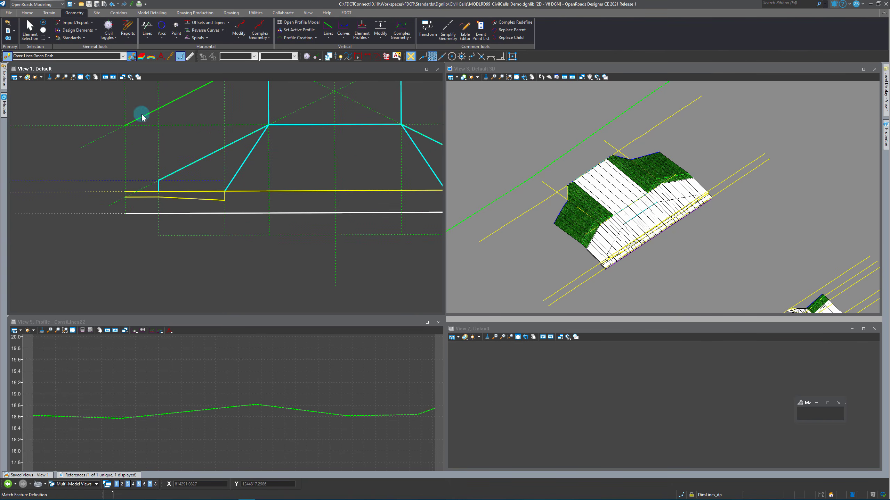
left_click(192, 195)
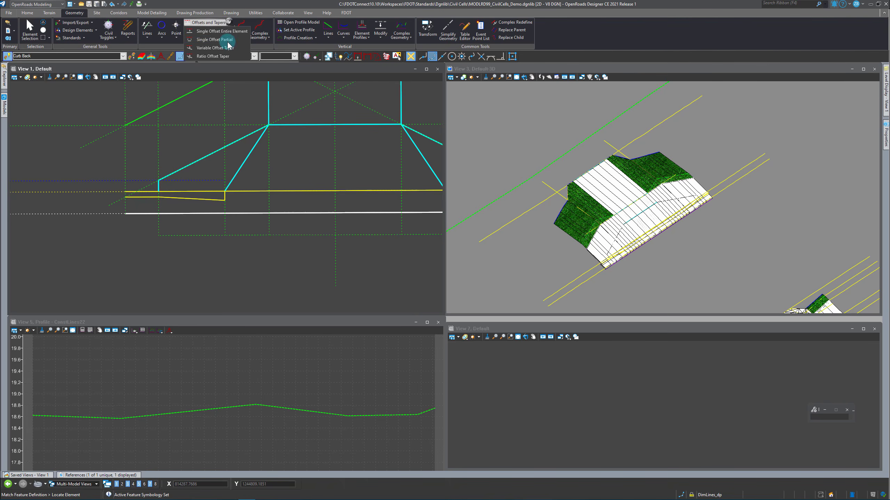
Partially offset the new cell's yellow dashed line by 0.0000 ft from the outermost perpendicular line to the second perpendicular line
scroll(214, 172, "down", 8)
scroll(215, 287, "up", 6)
scroll(214, 287, "up", 2)
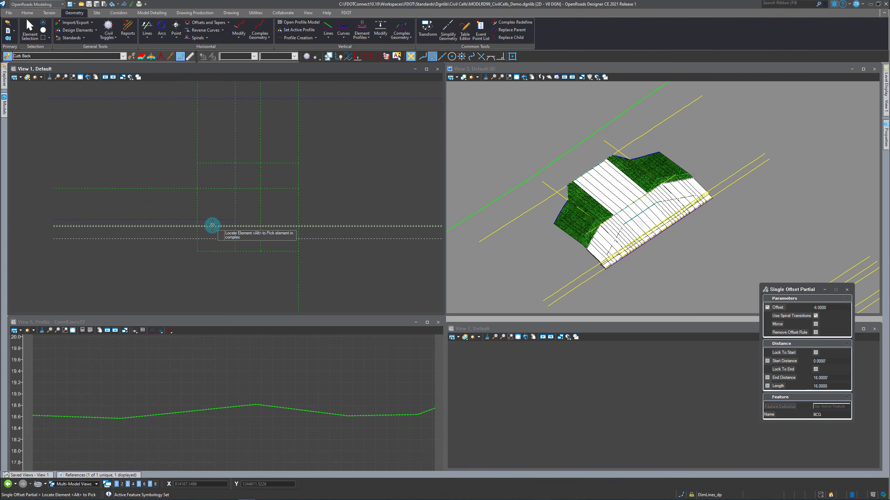
scroll(213, 226, "up", 2)
left_click(213, 224)
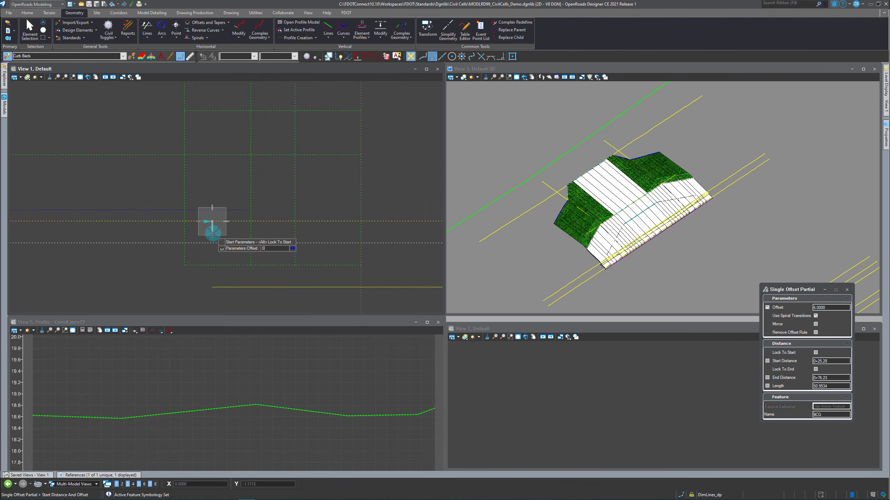
scroll(245, 243, "down", 2)
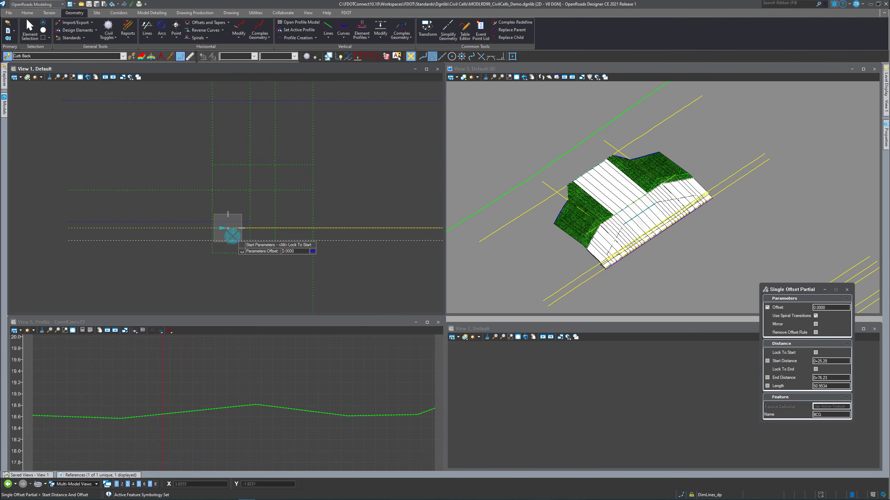
left_click(210, 252)
scroll(216, 253, "up", 2)
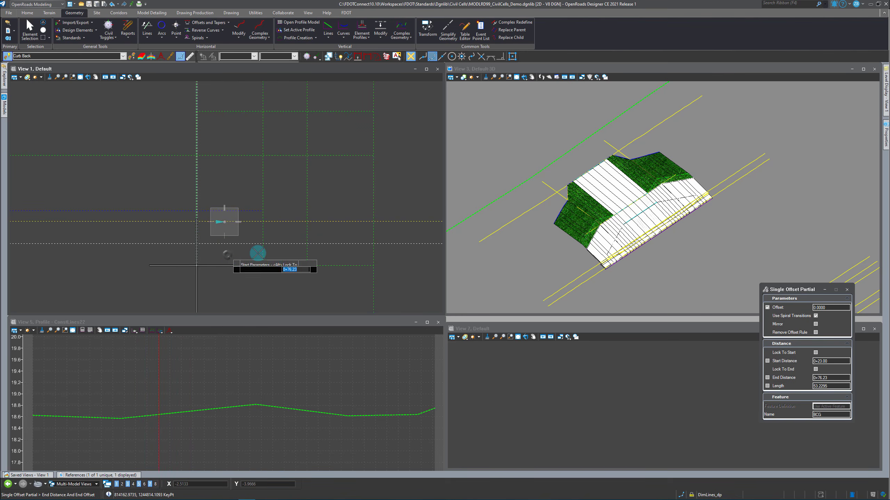
left_click(262, 258)
scroll(255, 282, "down", 2)
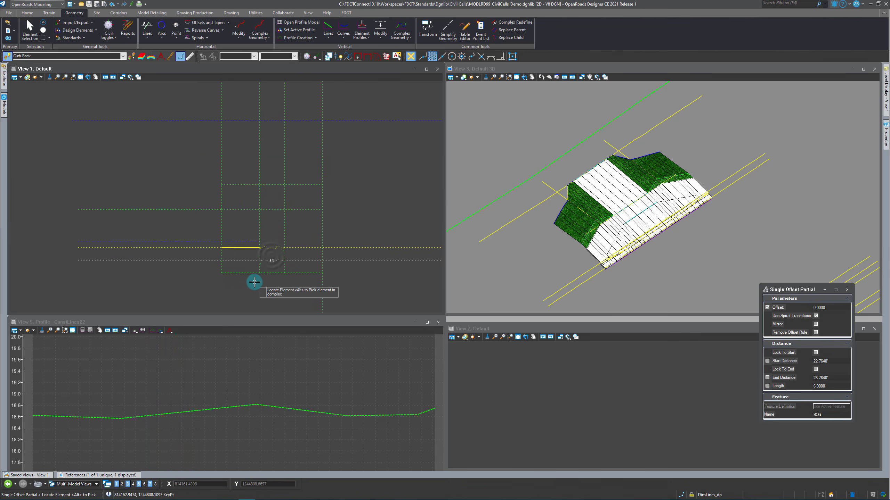
Match the active feature definition to the Curb Gutter Type F line across the opening of the Driveway_Z1_2D cell
scroll(254, 283, "down", 3)
scroll(260, 263, "up", 3)
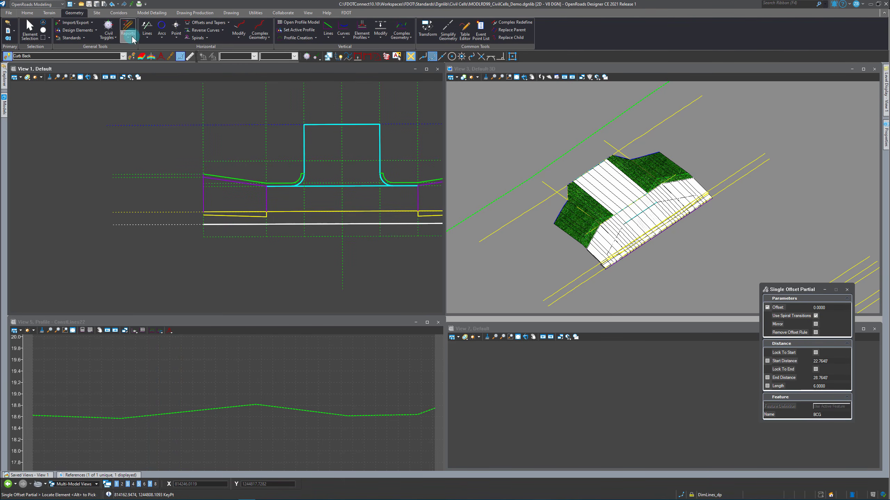
left_click(132, 57)
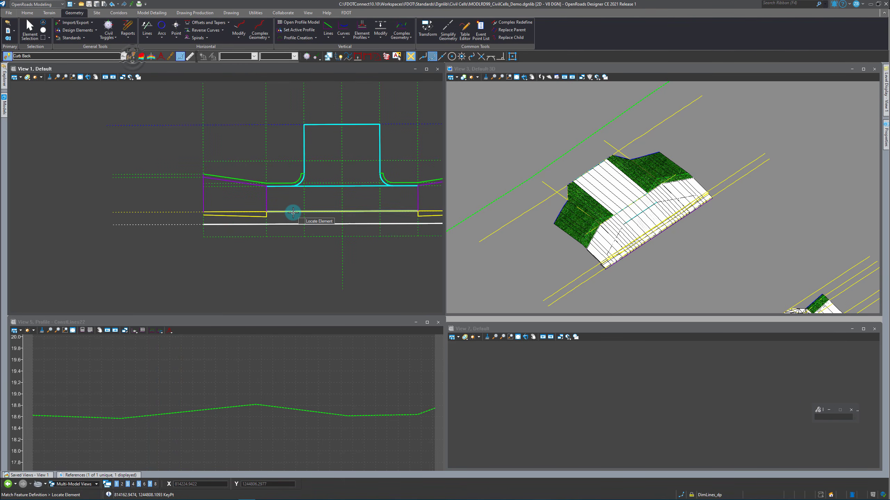
left_click(292, 213)
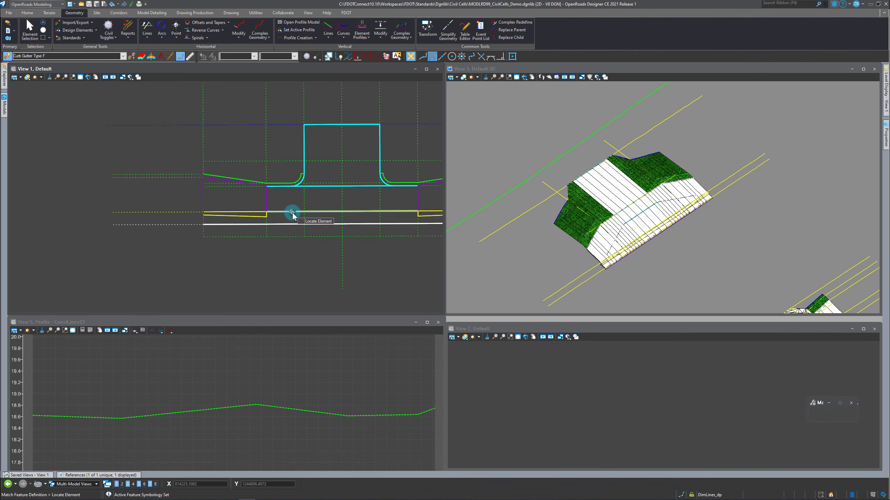
left_click(34, 41)
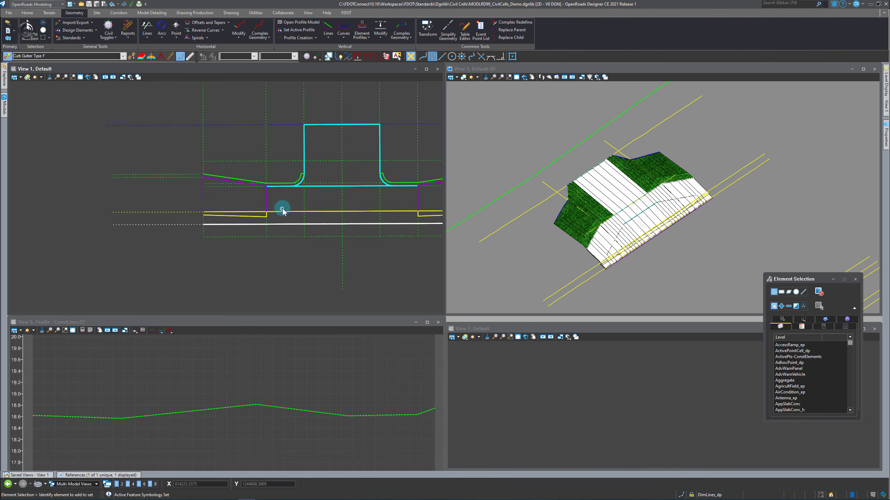
Examine how the curb lines of the Driveway_Z1_2D cell relate to its reference lines and perpendicular construction lines
scroll(227, 227, "down", 2)
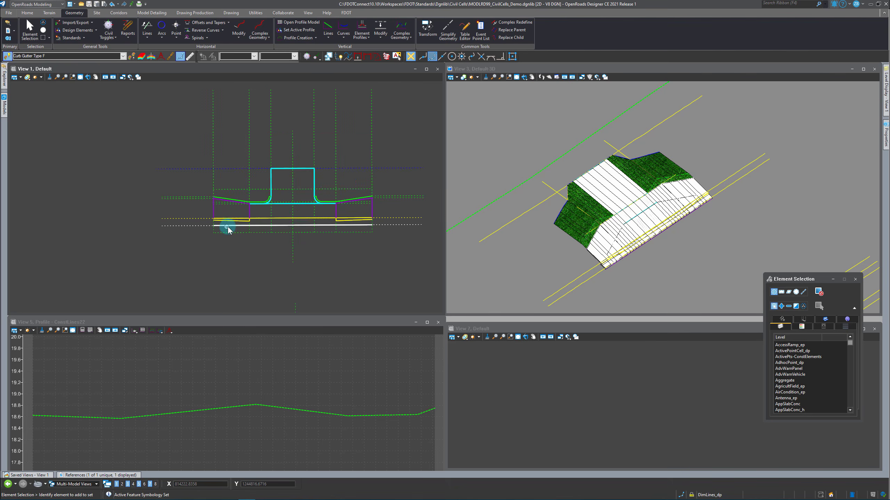
scroll(275, 234, "up", 2)
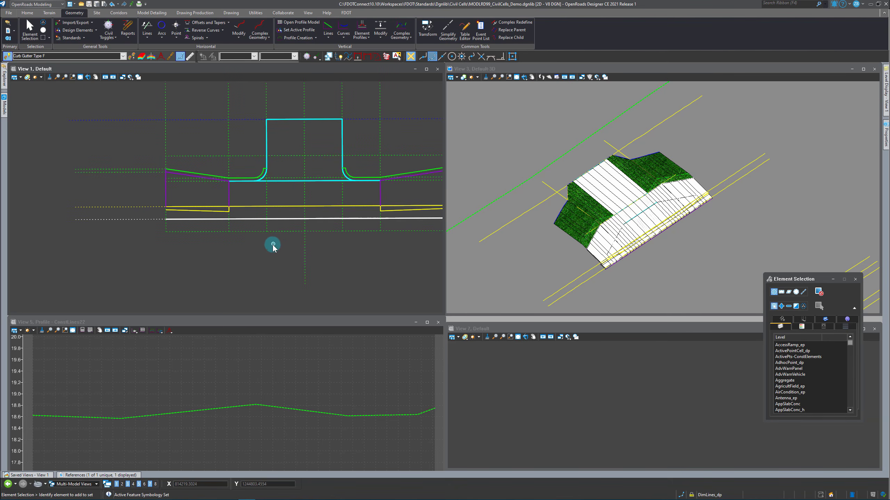
mouse_move(205, 213)
scroll(400, 211, "down", 2)
scroll(313, 207, "up", 2)
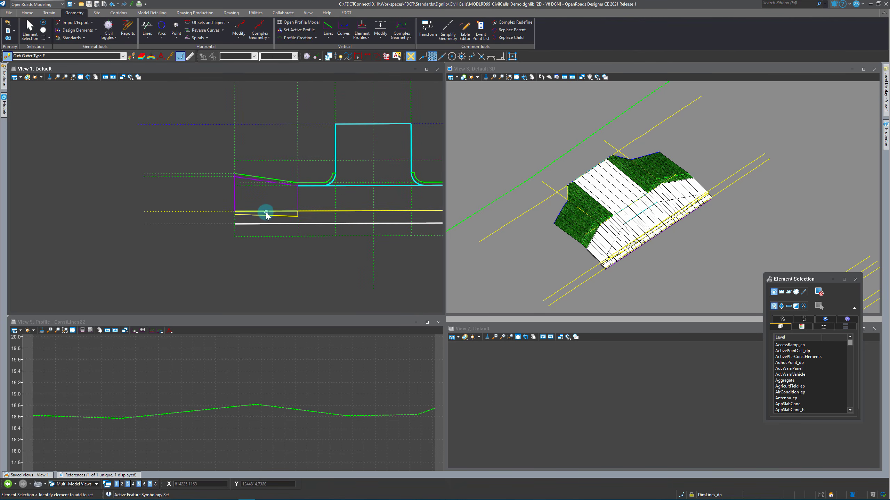
scroll(162, 228, "down", 2)
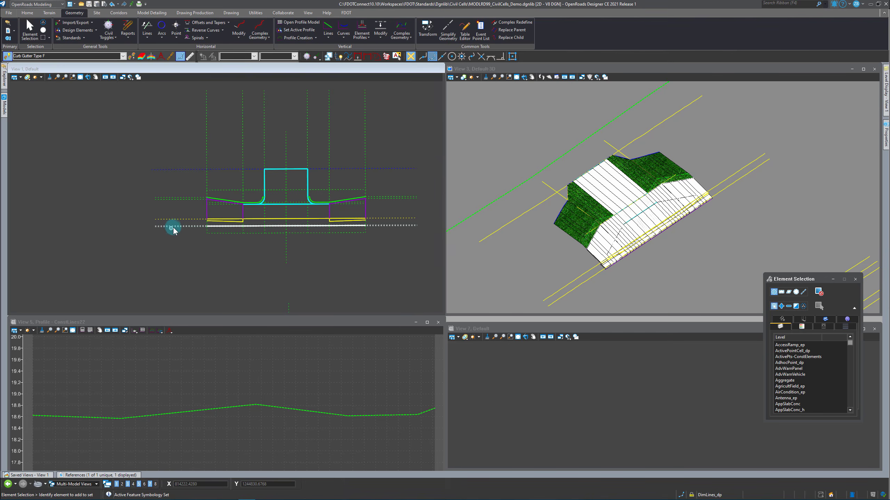
scroll(326, 255, "down", 4)
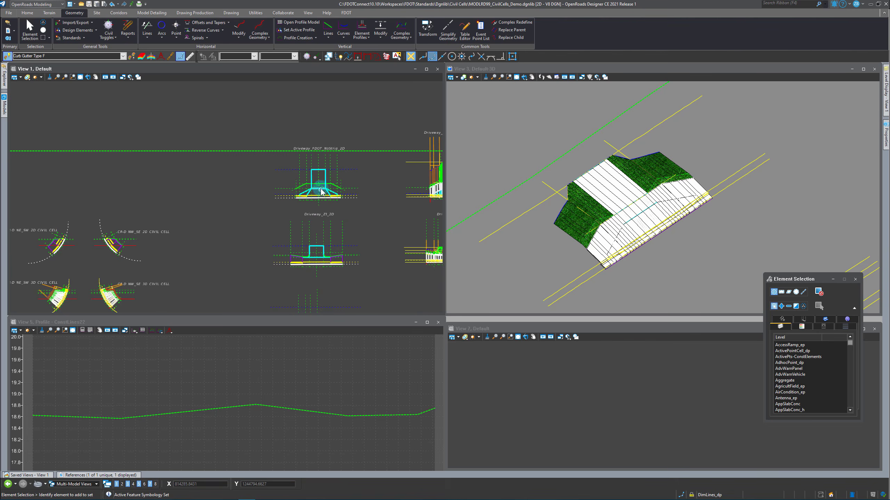
Examine the taper ratio and the start and end offsets of the FDOT cell's sloped curb face line
scroll(321, 192, "up", 5)
scroll(201, 215, "down", 2)
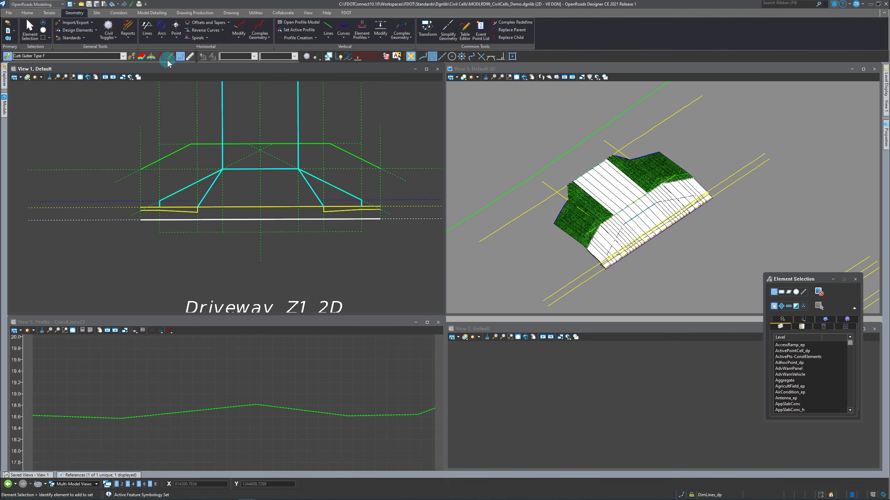
scroll(161, 214, "up", 2)
left_click(175, 211)
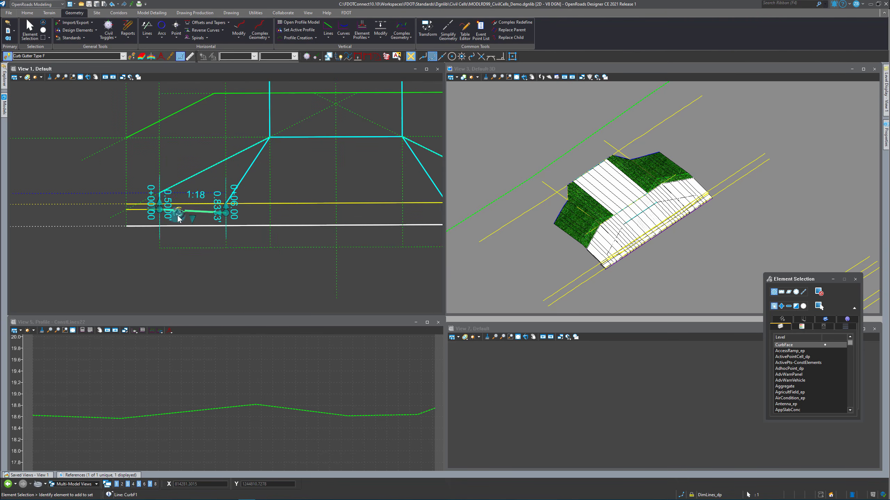
scroll(173, 224, "up", 1)
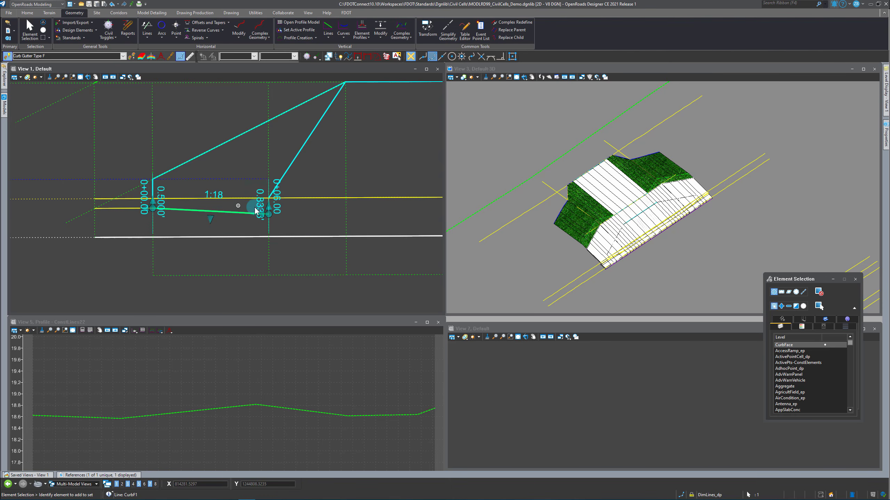
left_click(336, 213)
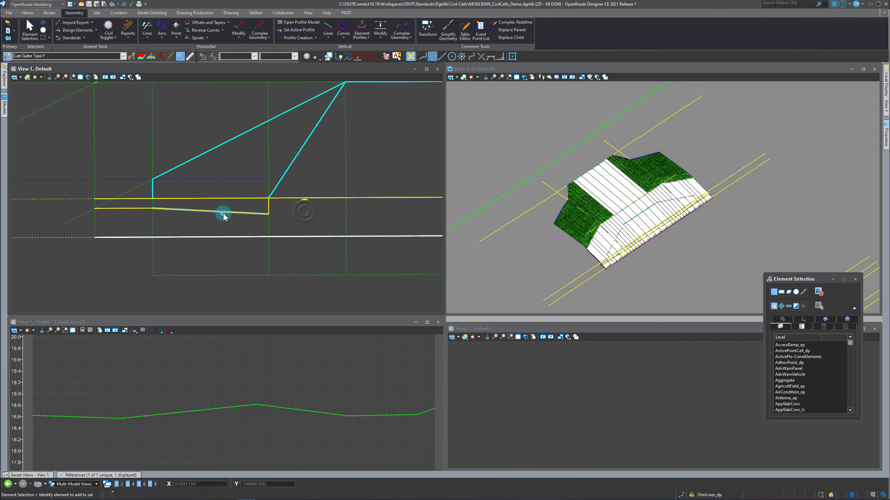
Review the Variable Offset Taper parameters and compare them with the rules of the FDOT cell's sloped curb face line
scroll(204, 178, "down", 3)
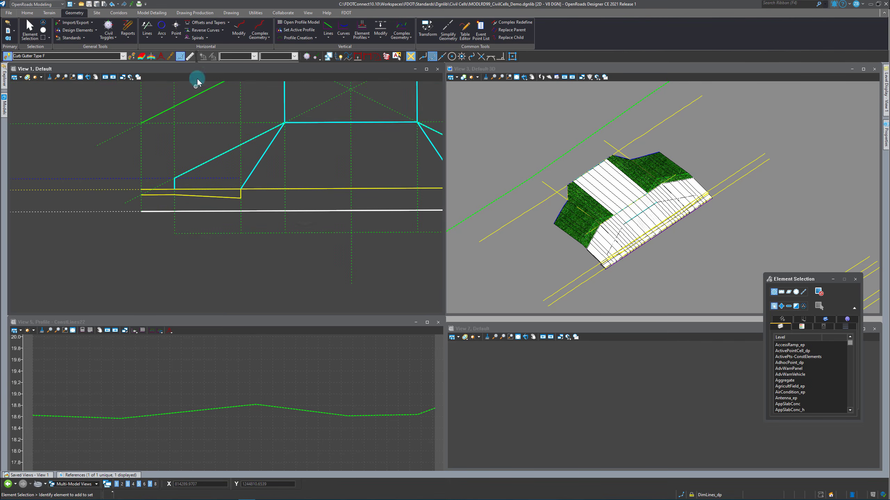
left_click(228, 23)
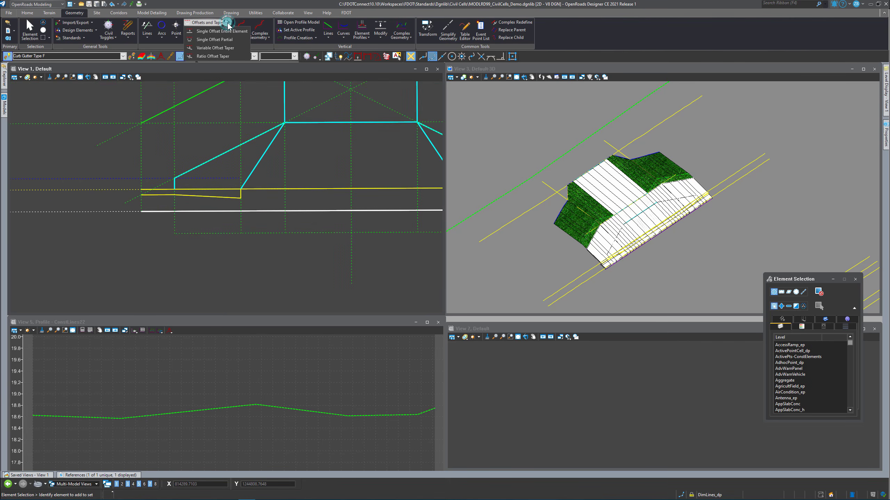
left_click(216, 48)
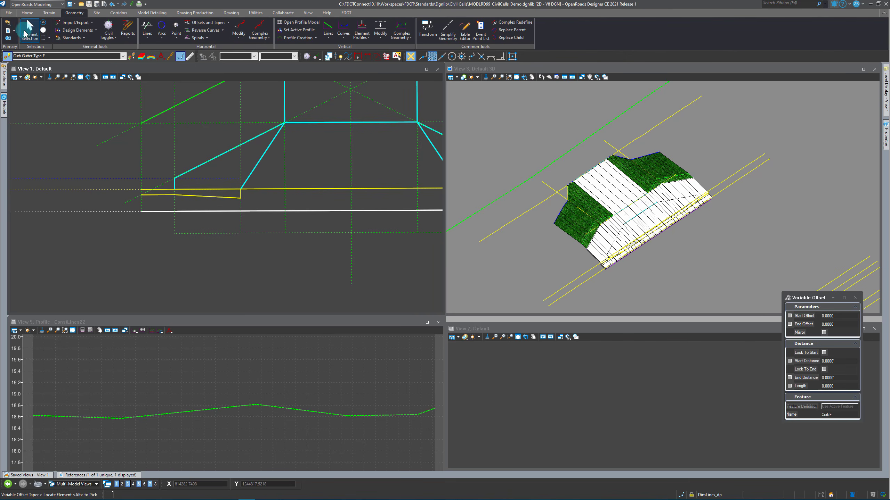
left_click(27, 31)
left_click(197, 197)
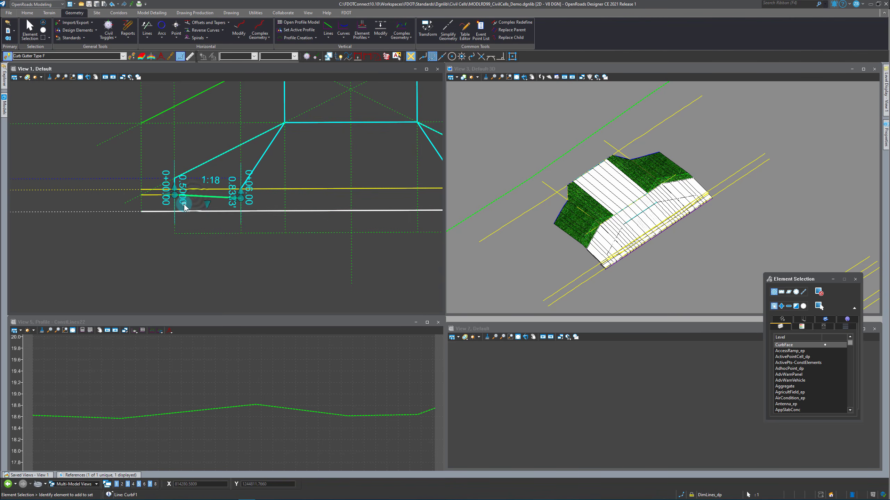
Examine the FDOT cell's sloped curb face taper and the short curb back line it is offset from
scroll(184, 207, "up", 2)
scroll(185, 206, "down", 3)
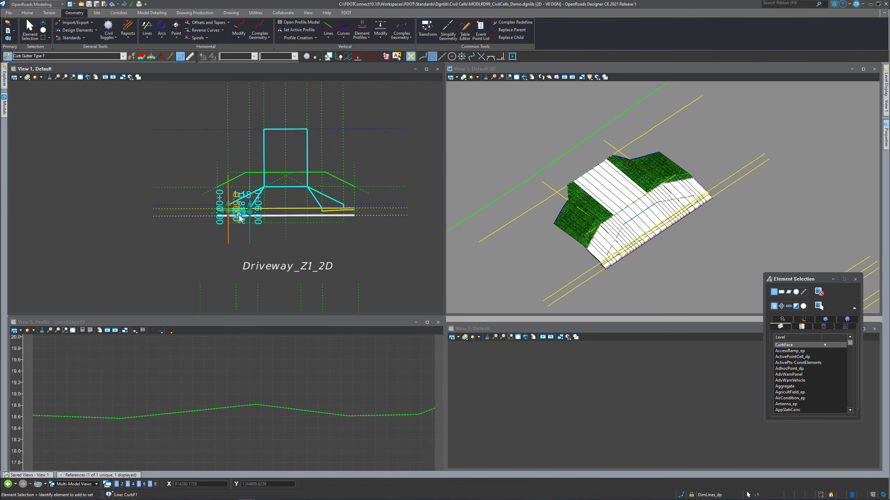
scroll(198, 203, "up", 3)
scroll(207, 204, "down", 3)
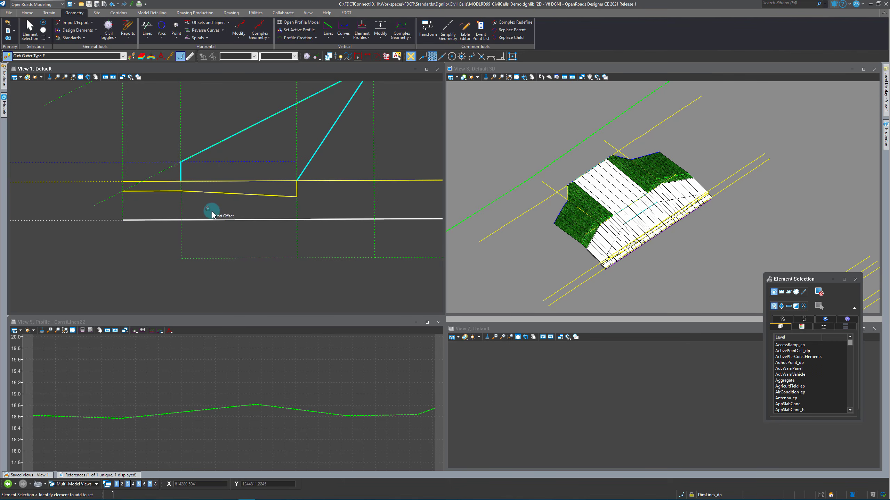
left_click(238, 207)
scroll(235, 212, "up", 2)
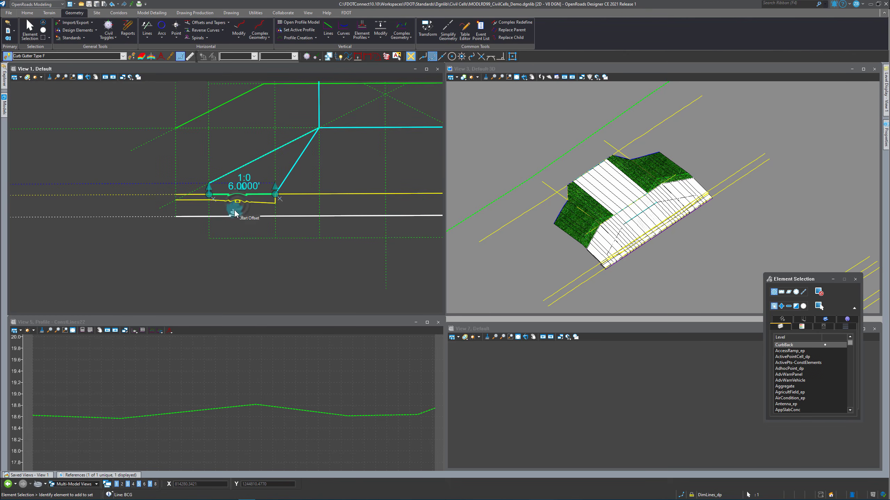
left_click(233, 210)
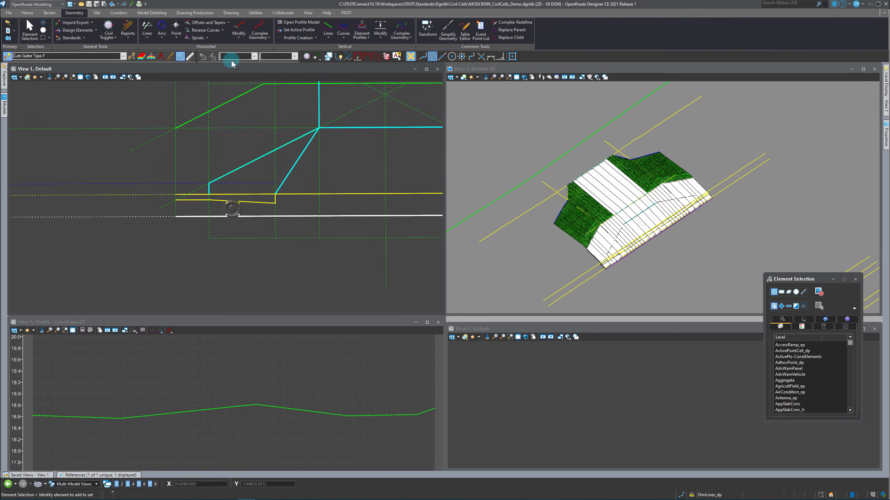
Create a variable offset taper along the full length of the short curb back line, with a start offset of 0.5 and no mirror
left_click(229, 25)
scroll(234, 179, "down", 5)
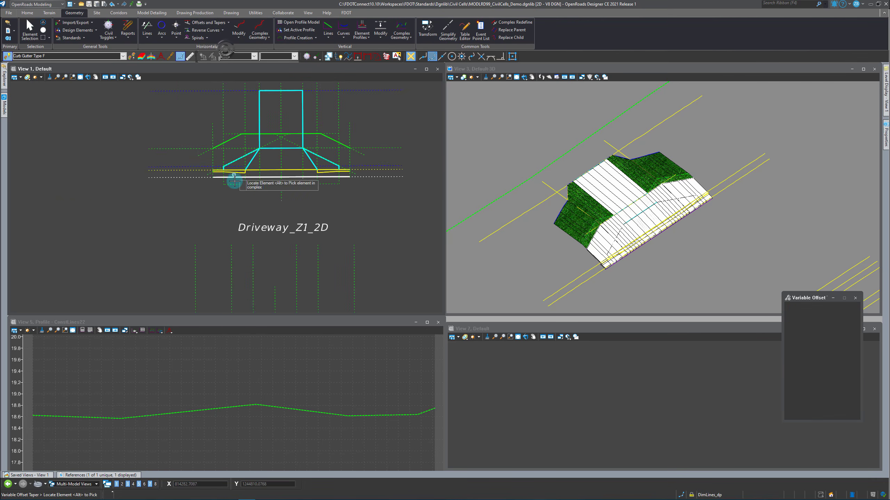
scroll(234, 209, "up", 5)
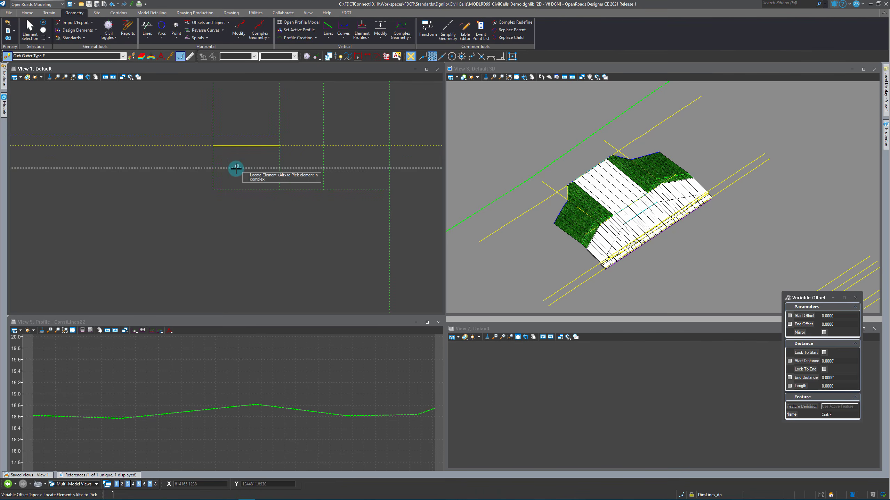
left_click(230, 147)
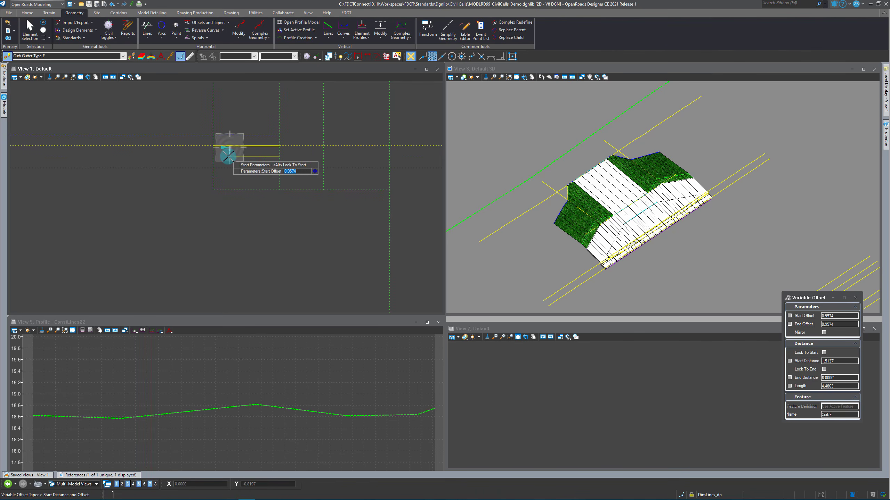
type(".5")
key("Return")
left_click(181, 182)
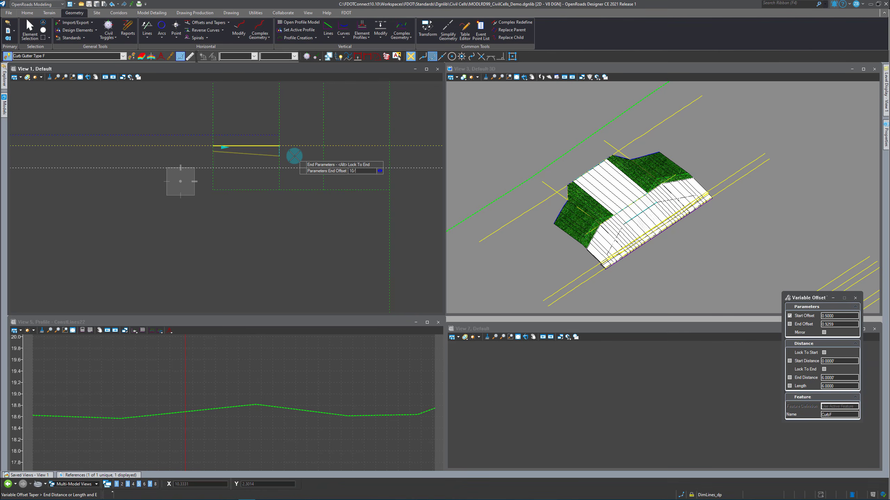
key("Return")
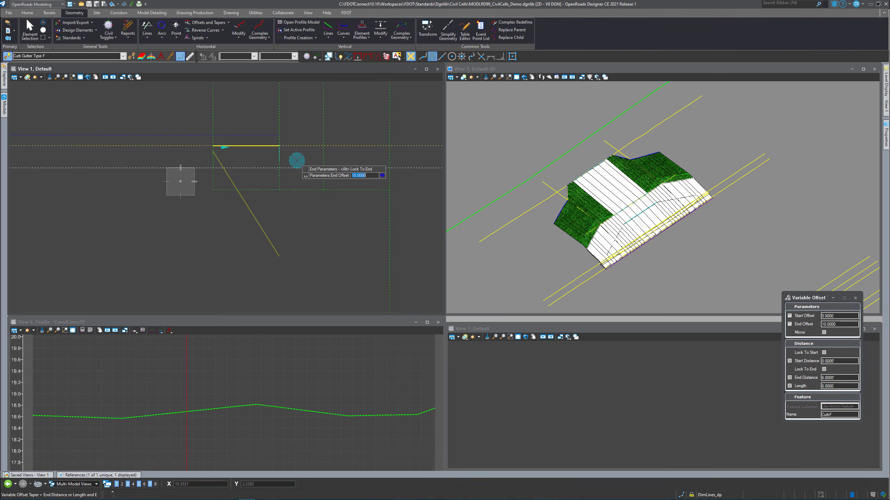
type("/")
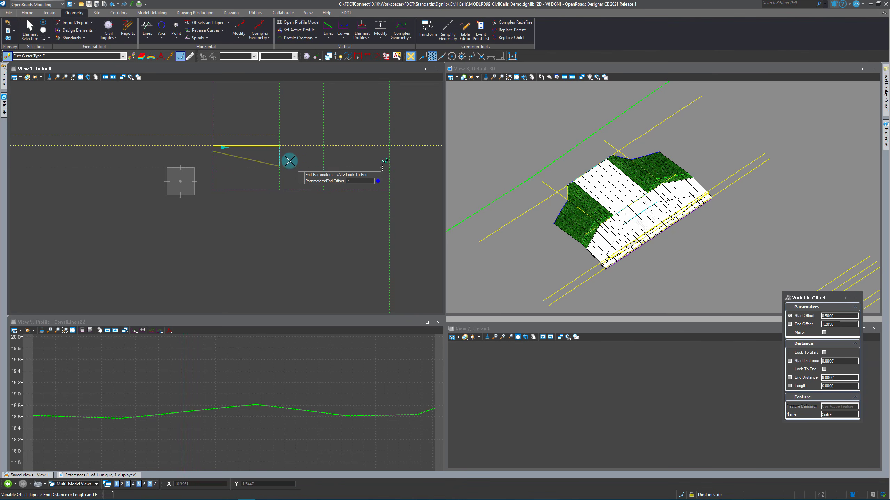
left_click(296, 156)
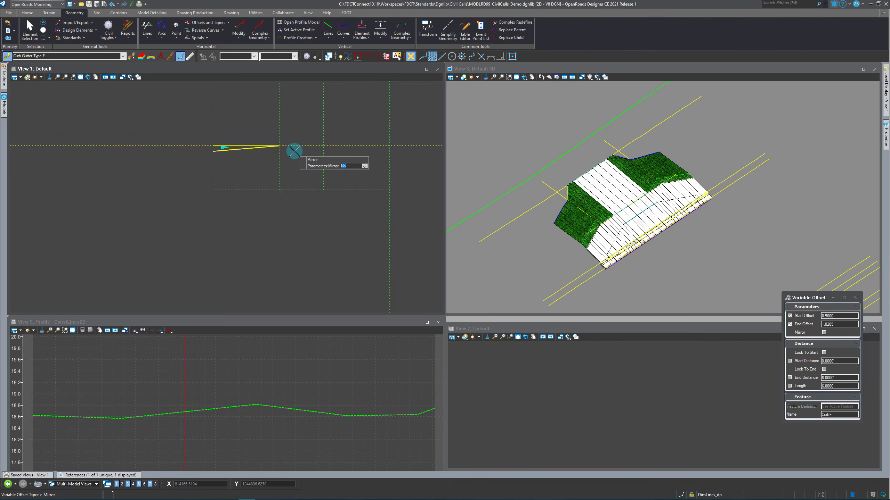
left_click(294, 154)
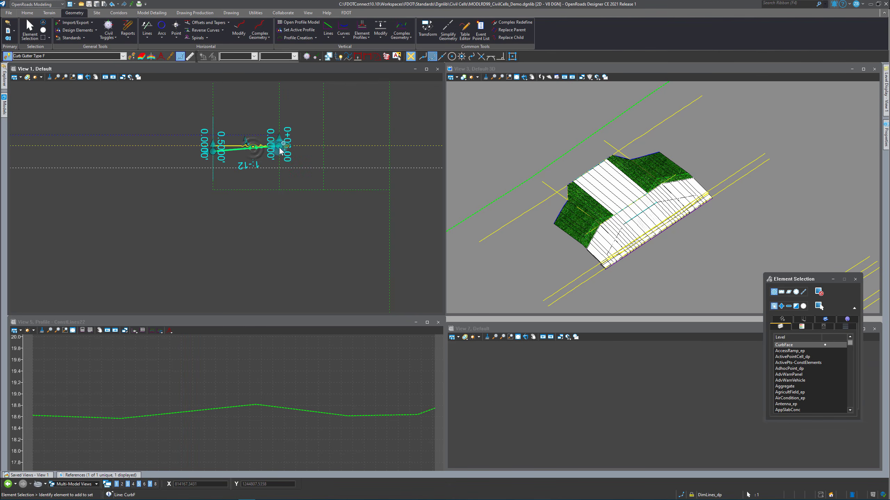
Set the new taper's end offset to 0.8333 ft
scroll(275, 148, "up", 5)
left_click_drag(298, 153, 301, 161)
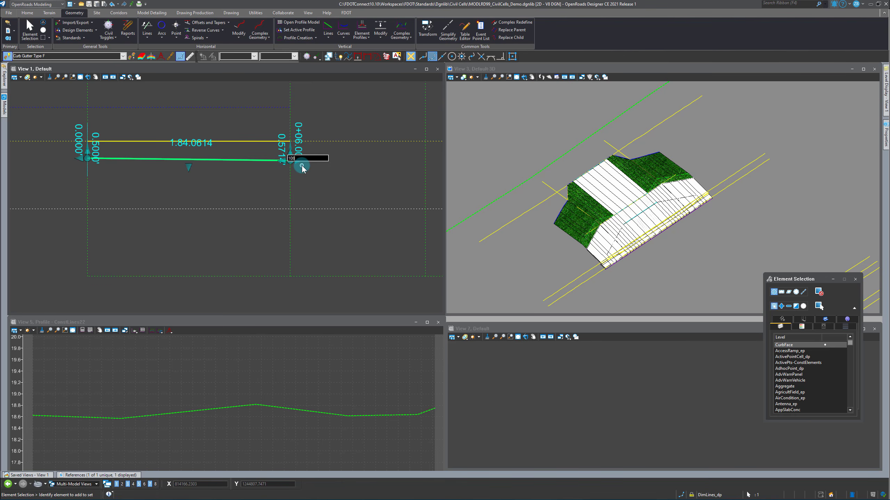
type("8")
key("Return")
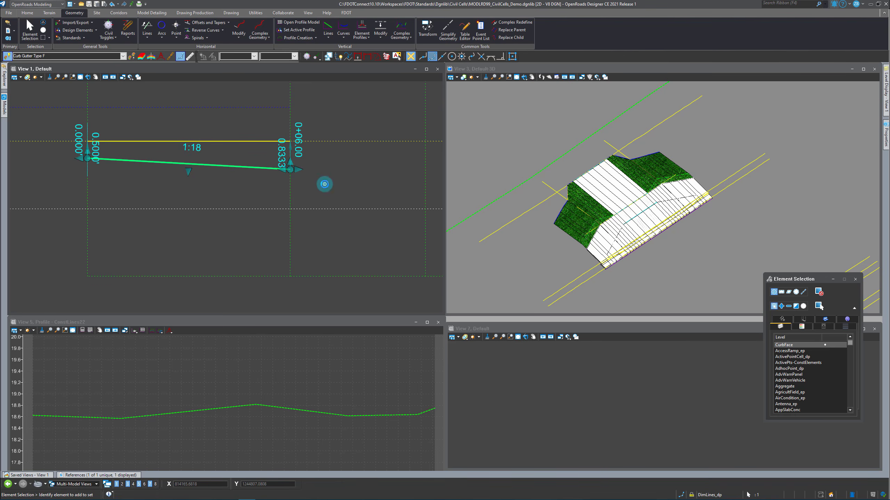
left_click(245, 218)
scroll(229, 230, "down", 5)
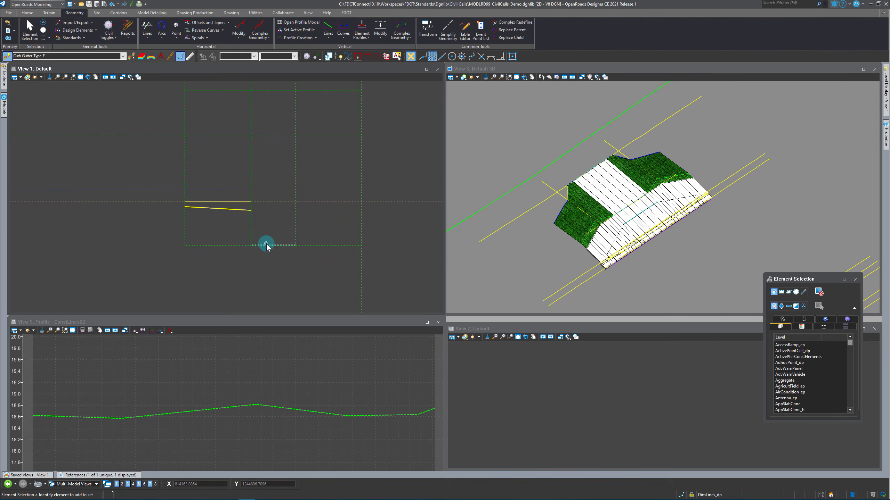
Add a zero-offset partial line along the curb back reference line, from the perpendicular at the taper's end to the driveway centerline
left_click(227, 24)
left_click(224, 39)
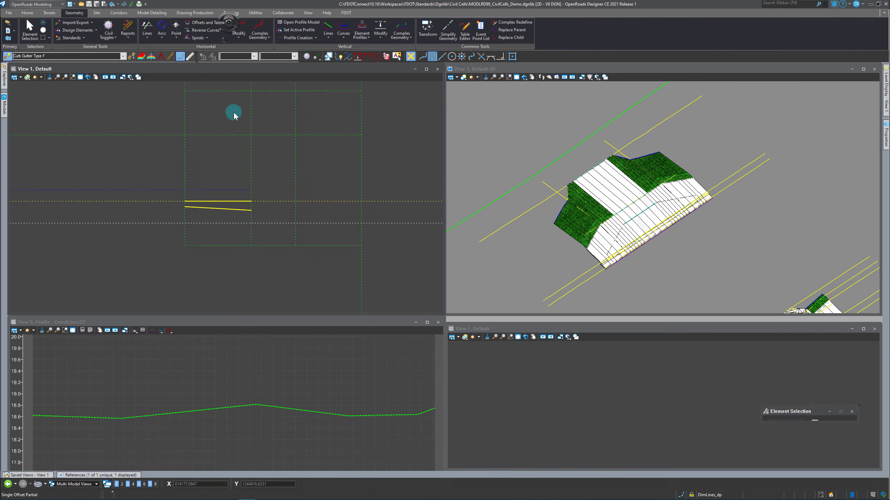
left_click(272, 205)
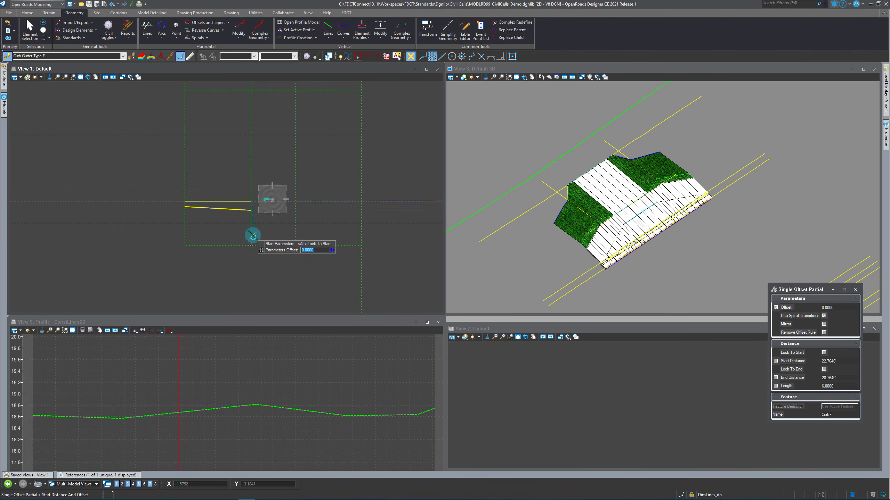
left_click(361, 281)
left_click(384, 279)
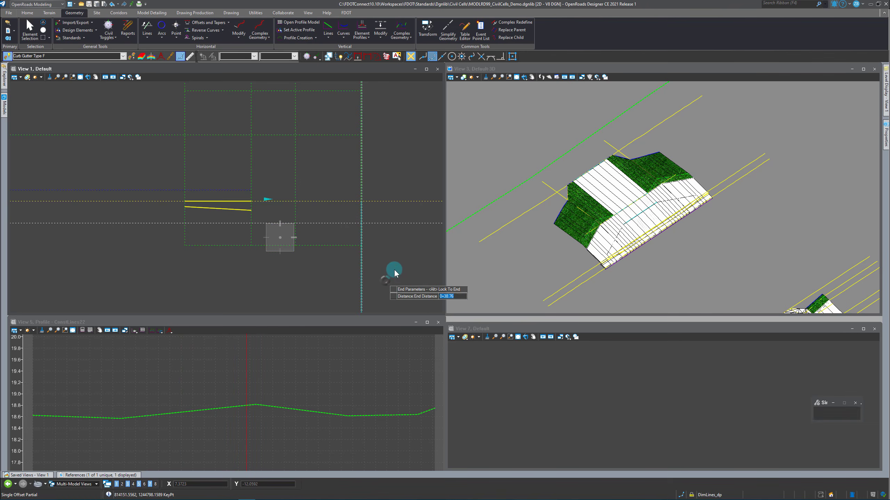
Match the active feature definition to Curb Back and add a zero-offset partial line along the perpendicular between the taper's end and the curb back line
left_click(136, 55)
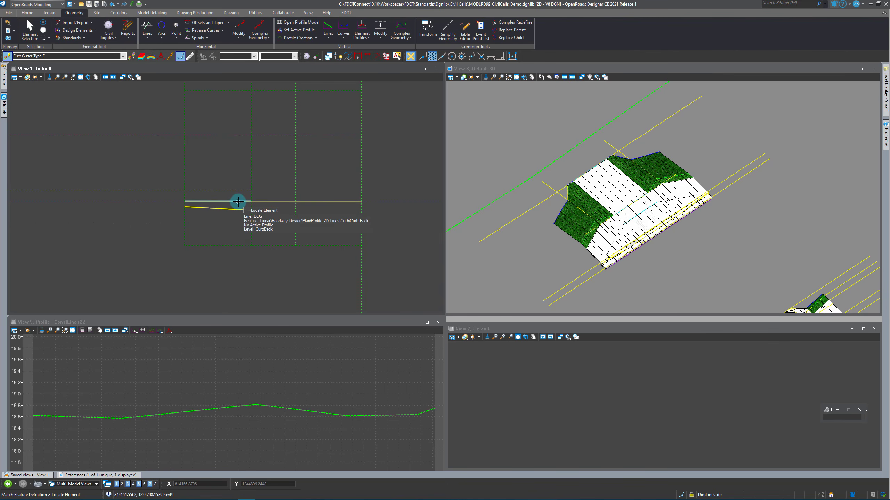
left_click(238, 201)
left_click(255, 201)
scroll(259, 205, "up", 5)
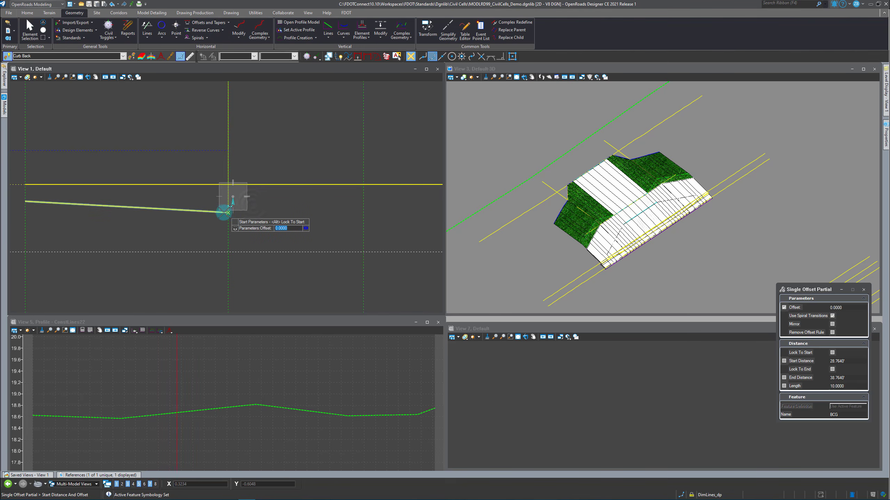
left_click(219, 209)
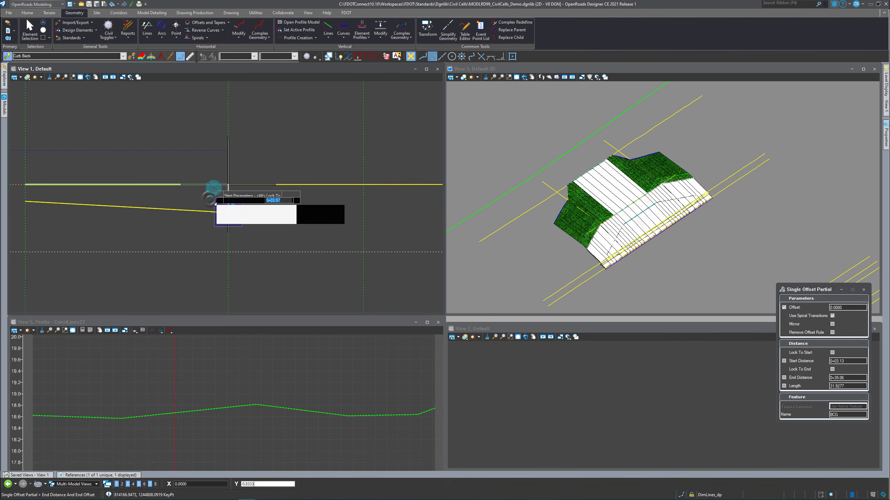
left_click(228, 185)
left_click(39, 31)
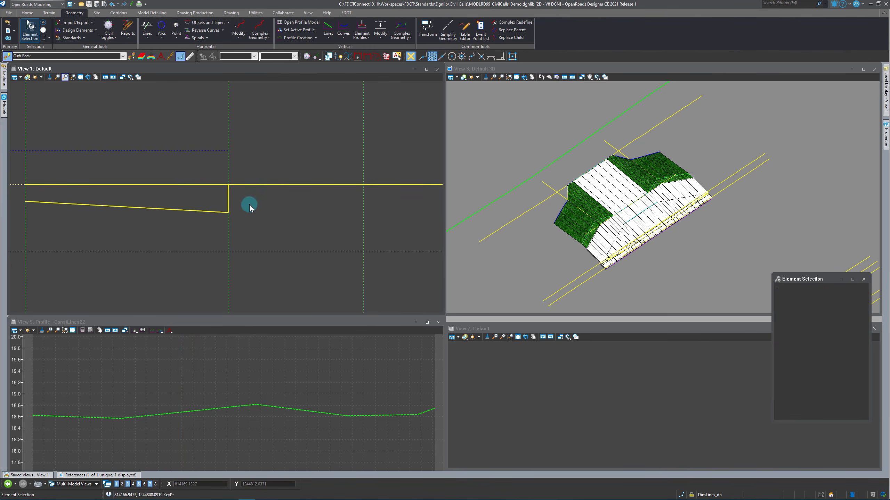
Review the taper's offsets and the short curb back line it depends on in the new cell
scroll(212, 211, "down", 2)
left_click(189, 212)
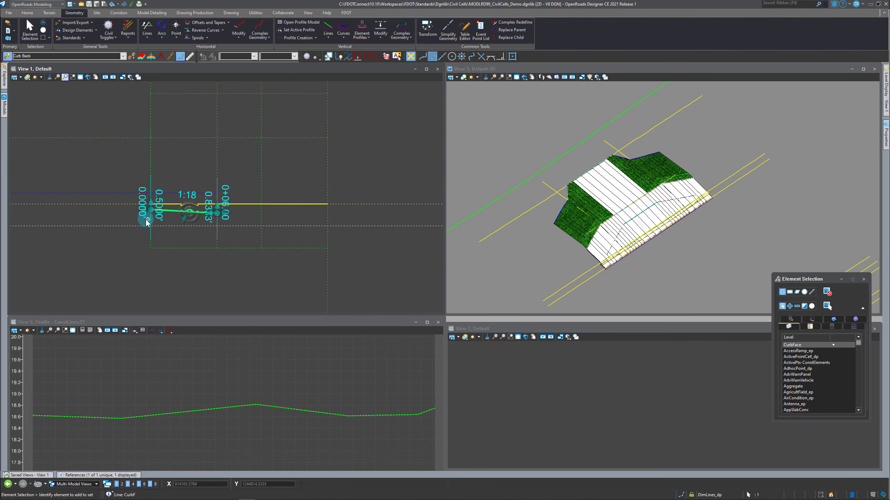
scroll(146, 219, "up", 3)
left_click(215, 222)
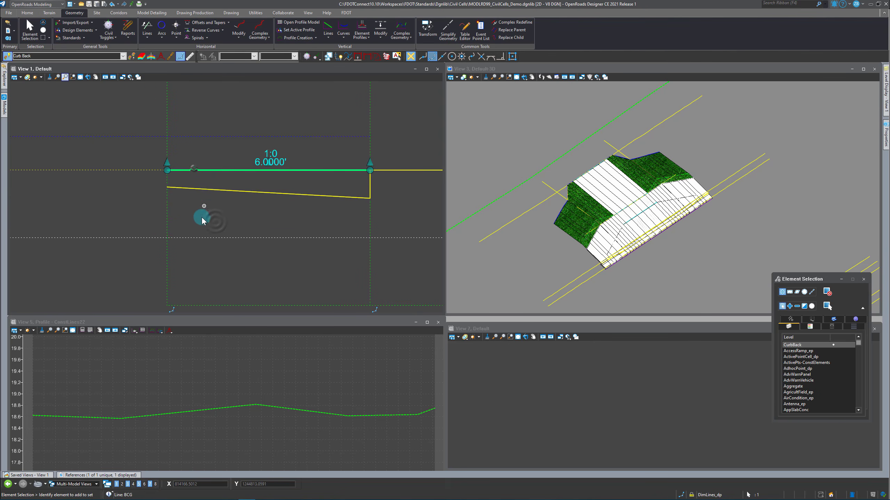
scroll(192, 216, "down", 2)
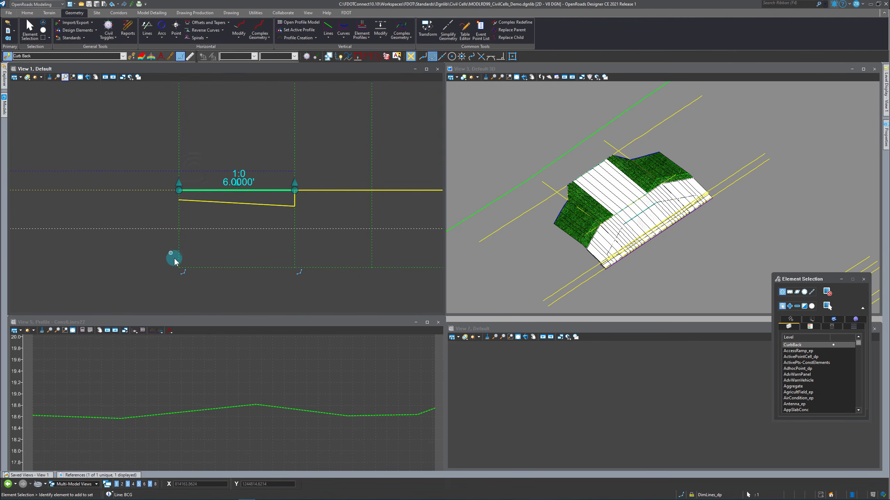
left_click(220, 204)
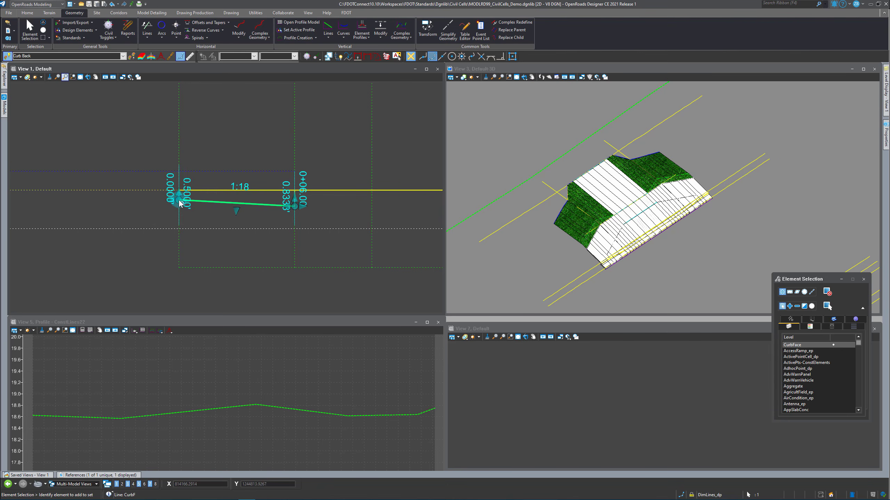
scroll(167, 202, "up", 2)
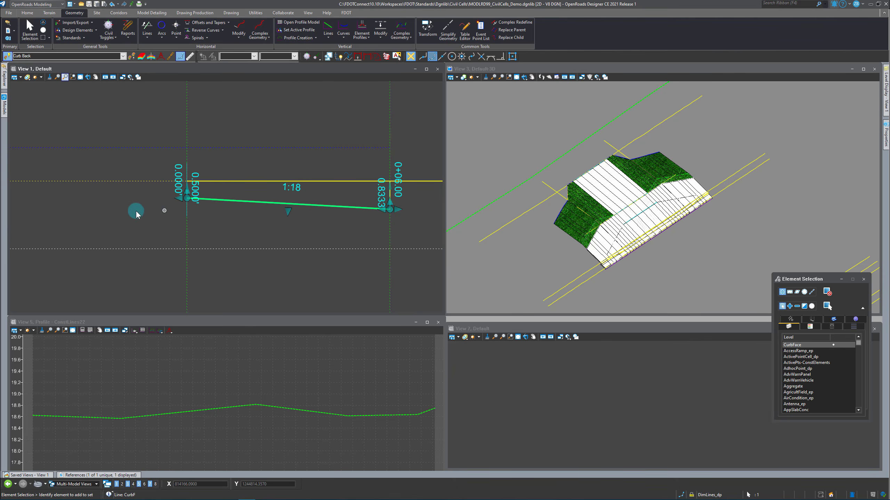
scroll(260, 215, "down", 5)
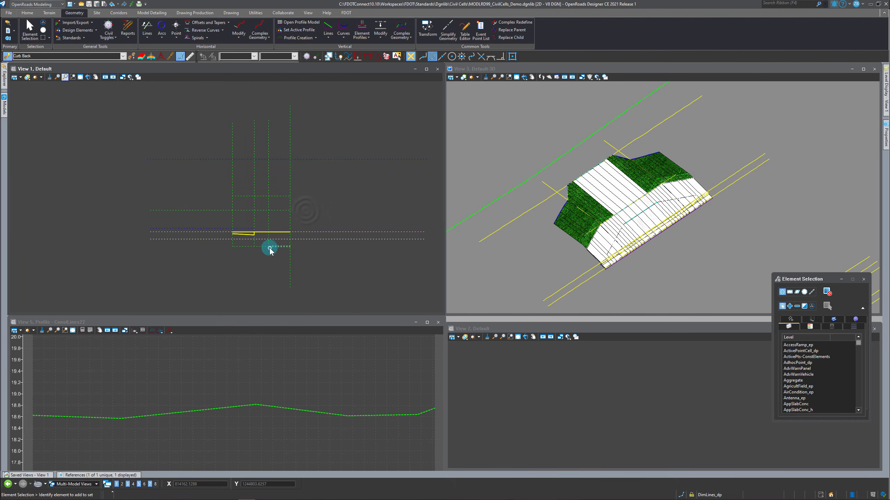
Match the active feature definition to a Driveway line of the finished FDOT cell
scroll(273, 249, "down", 4)
scroll(270, 184, "up", 4)
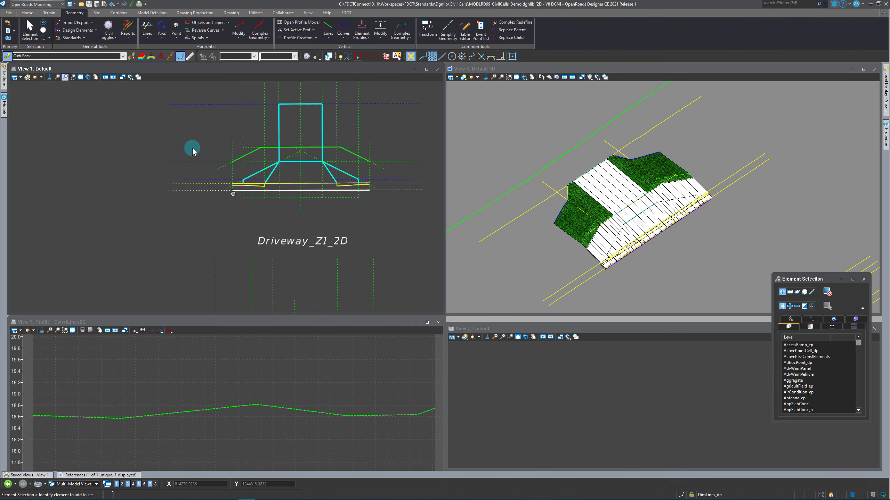
left_click(132, 56)
left_click(272, 172)
Add a zero-offset partial Driveway line along the dashed offset line above the curb, from the innermost perpendicular to the driveway centerline
left_click(228, 24)
left_click(224, 34)
scroll(254, 148, "down", 2)
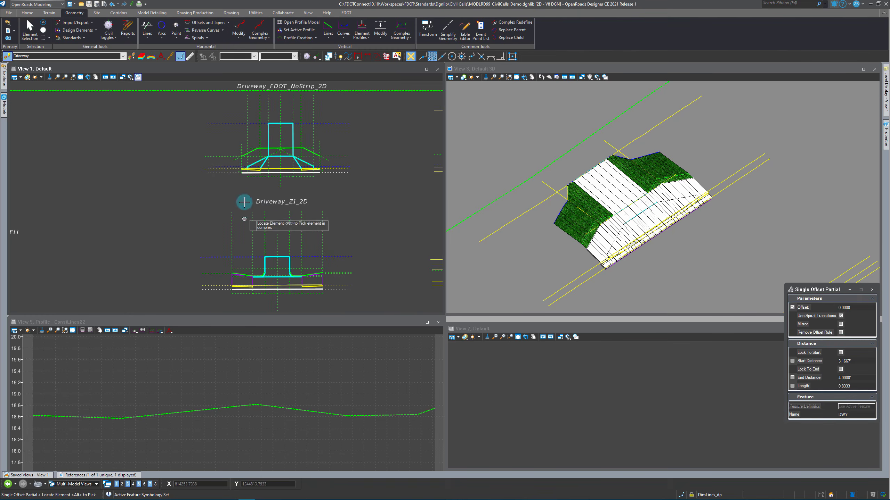
scroll(244, 209, "down", 2)
scroll(251, 232, "up", 6)
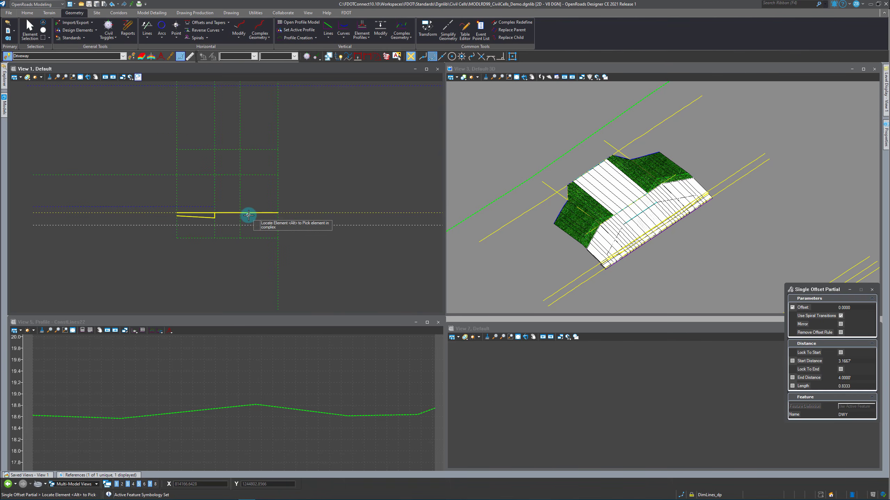
left_click(246, 174)
middle_click(241, 234)
left_click(252, 245)
middle_click(277, 302)
left_click(305, 284)
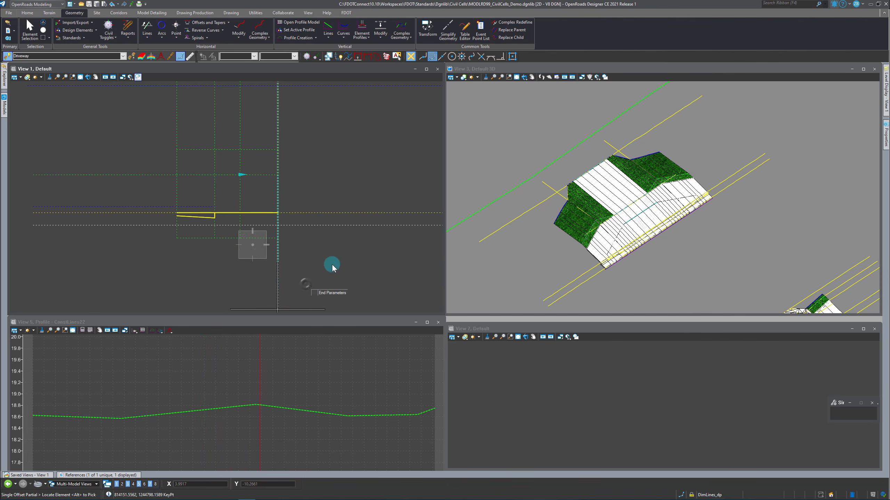
Draw a Driveway line from the inner end of the curb taper on the curb back line to the outer end of the upper Driveway line
left_click(149, 35)
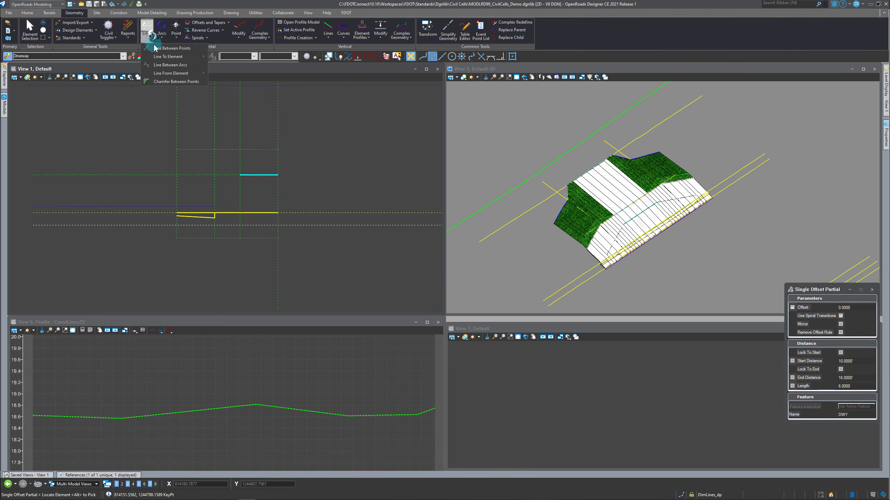
left_click(156, 47)
scroll(224, 212, "up", 2)
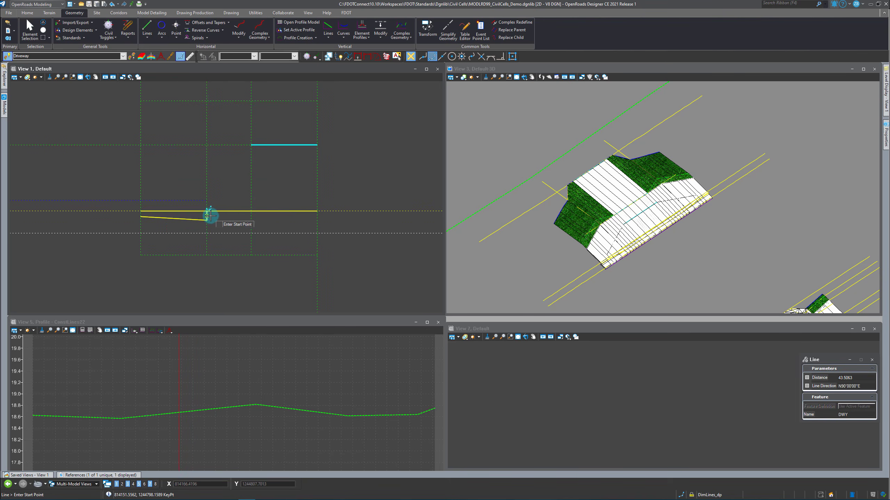
scroll(231, 218, "up", 2)
left_click(189, 210)
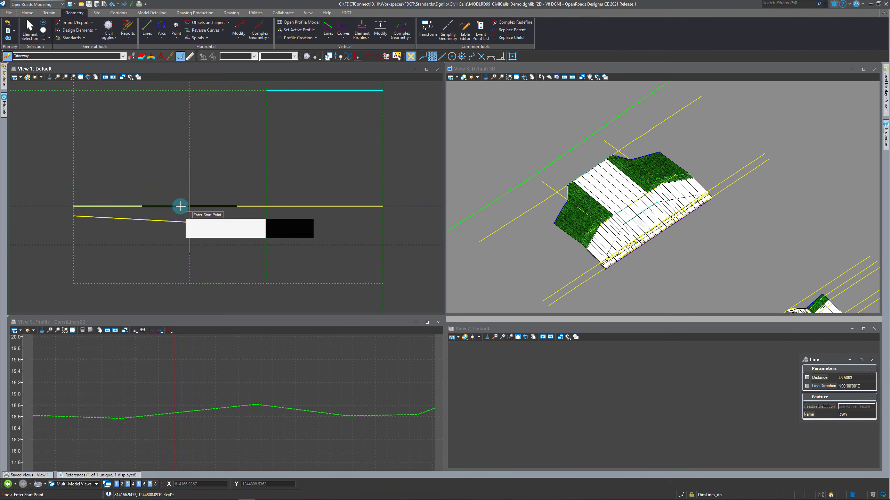
scroll(216, 219, "down", 3)
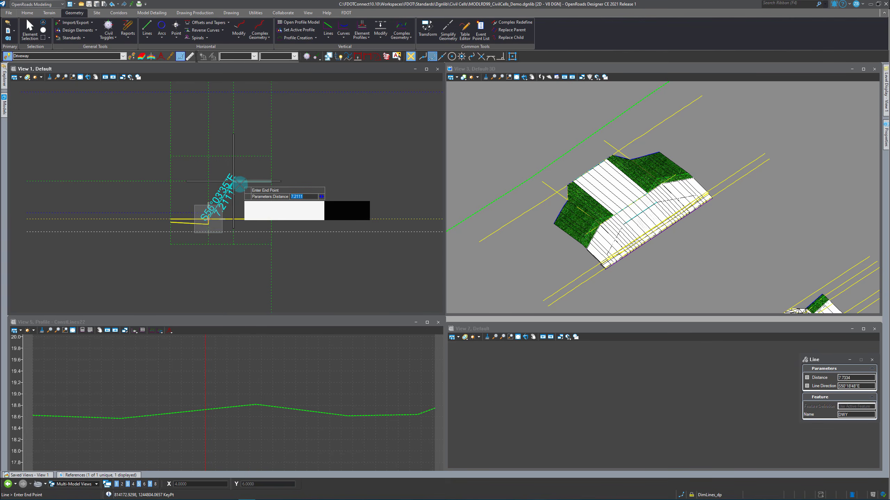
left_click(247, 195)
scroll(186, 225, "up", 3)
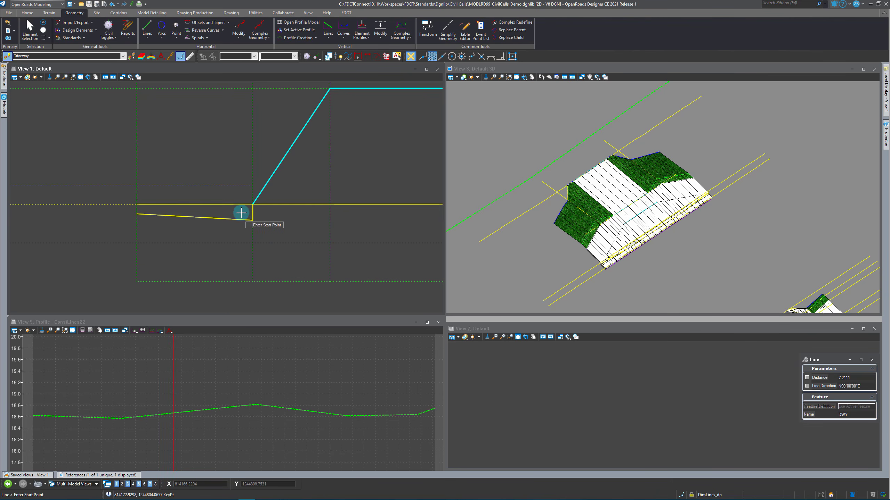
scroll(287, 217, "down", 2)
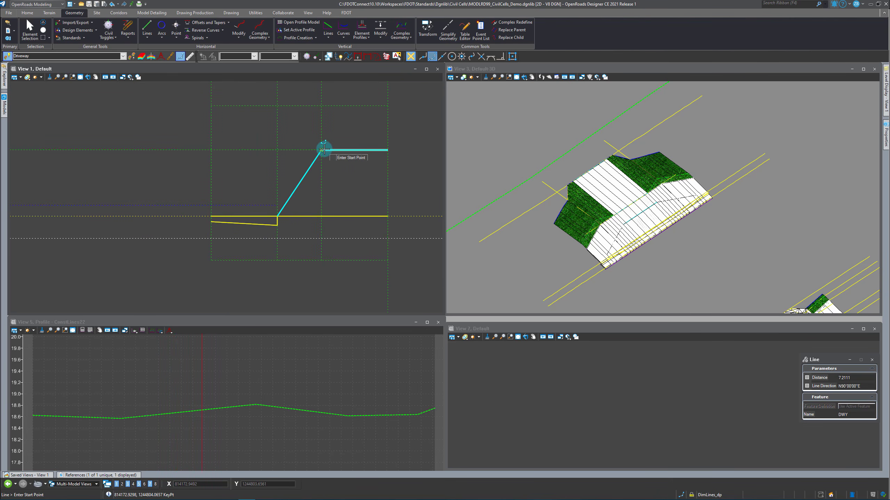
Add a zero-offset partial Driveway line along the outermost perpendicular, from the curb back line to the blue dashed line above it
left_click(228, 22)
left_click(230, 34)
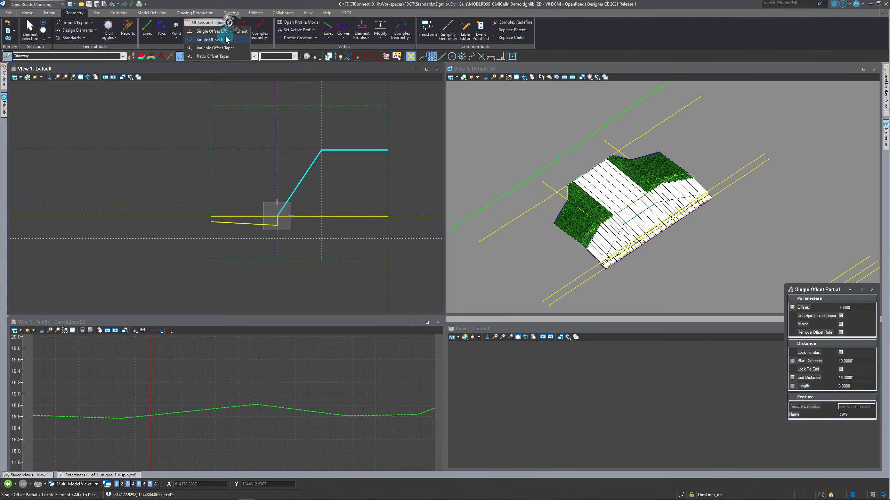
scroll(212, 208, "up", 2)
scroll(214, 212, "up", 2)
left_click(219, 225)
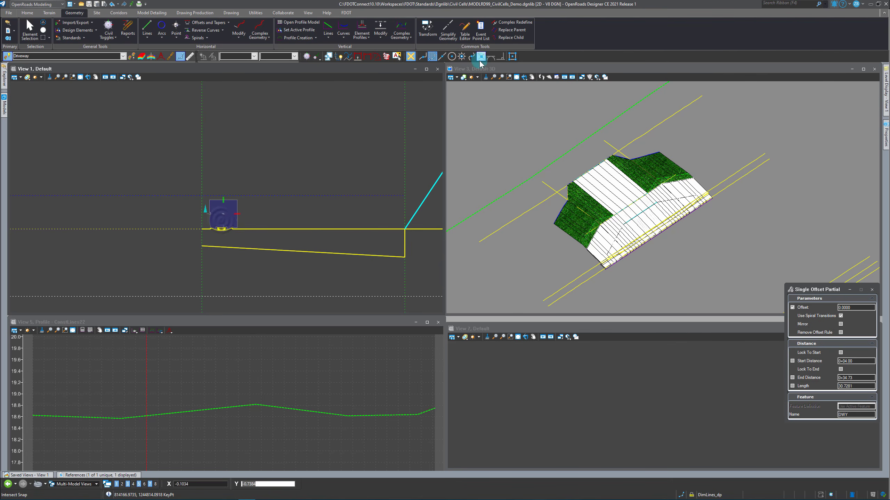
left_click(204, 229)
left_click(203, 197)
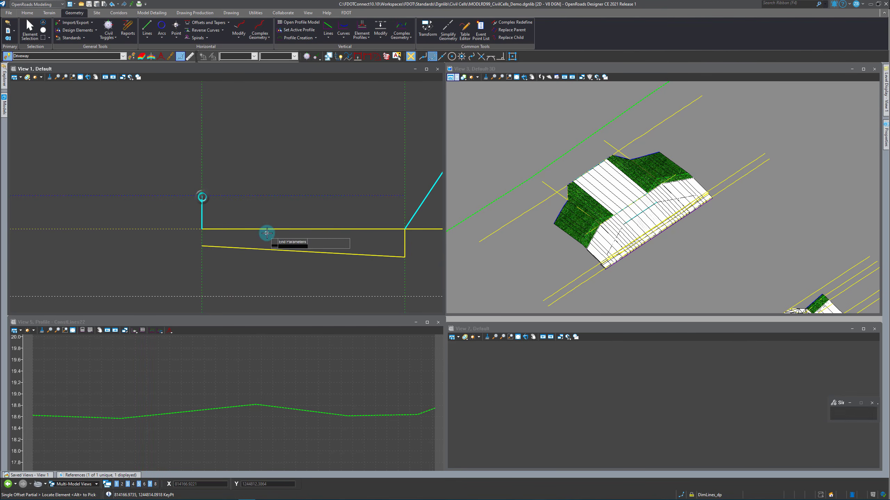
scroll(238, 227, "down", 1)
Draw a Driveway line from the upper end of the short outer Driveway line to the outer end of the upper Driveway line
left_click(147, 27)
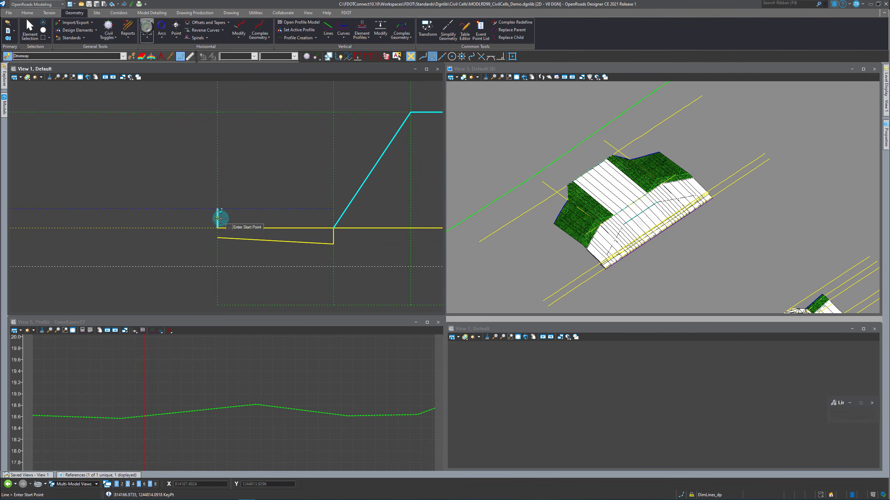
left_click(241, 212)
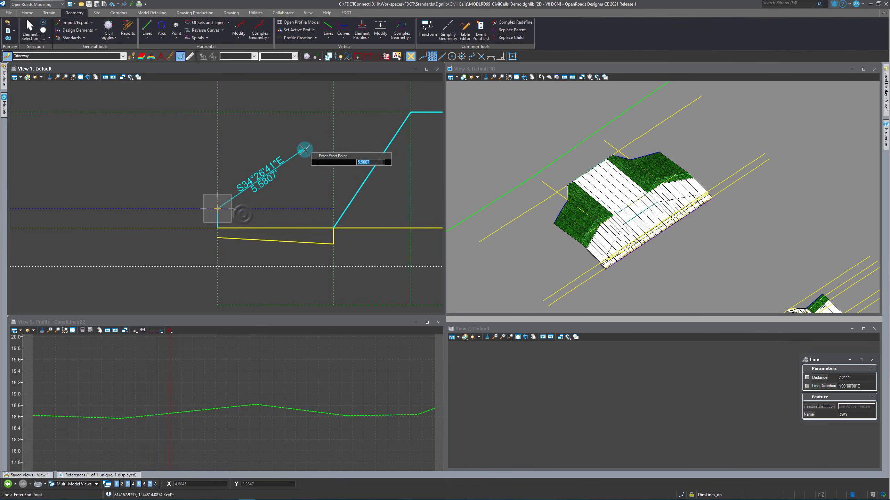
scroll(304, 151, "down", 2)
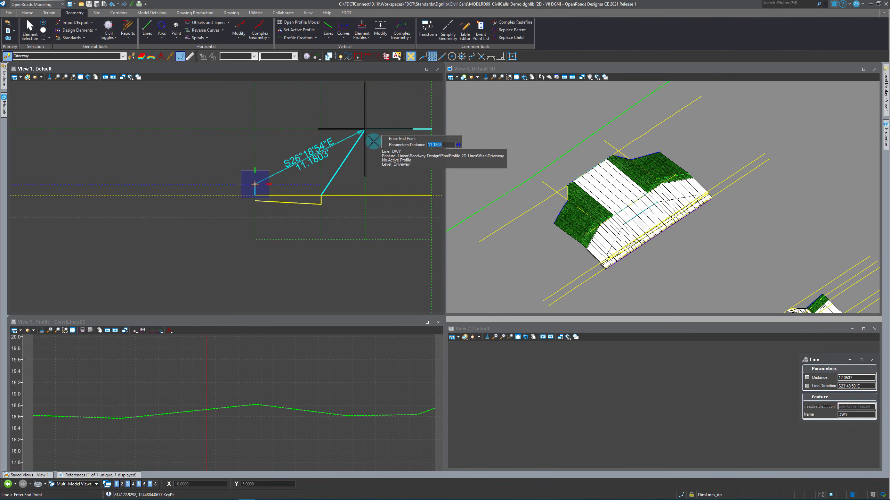
left_click(366, 128)
Examine the sidewalk back line and its sloped segment in the finished Driveway_FDOT_NoStrip_2D cell
scroll(225, 216, "down", 4)
scroll(245, 84, "up", 5)
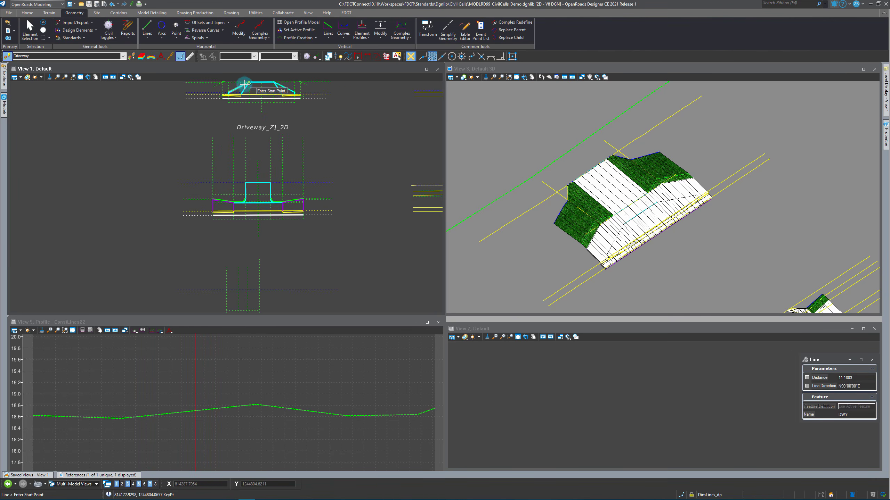
left_click(30, 30)
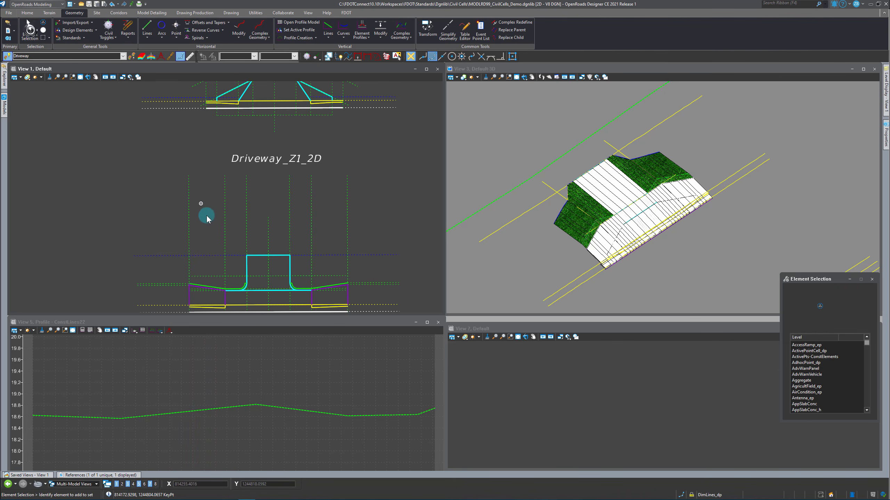
scroll(213, 224, "down", 2)
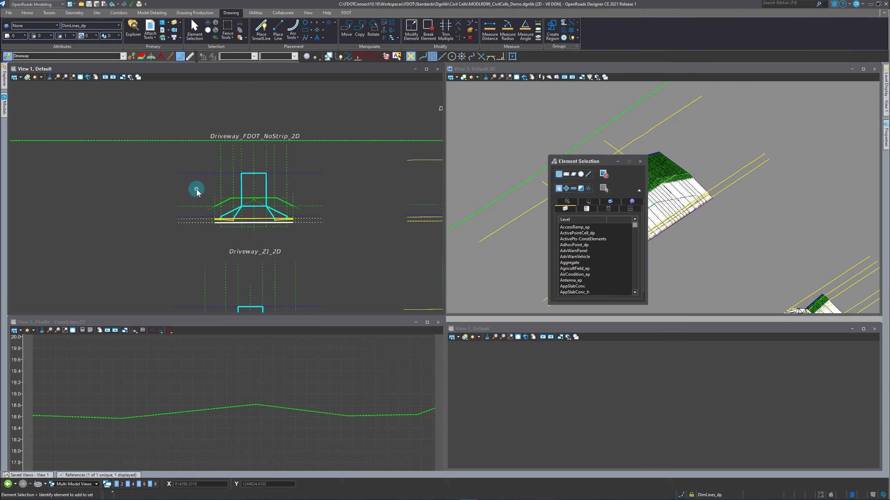
scroll(246, 207, "up", 3)
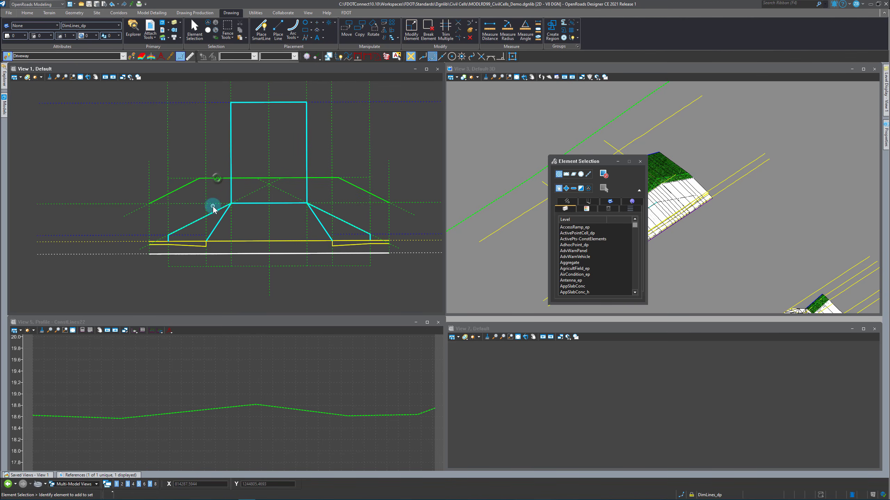
left_click(214, 179)
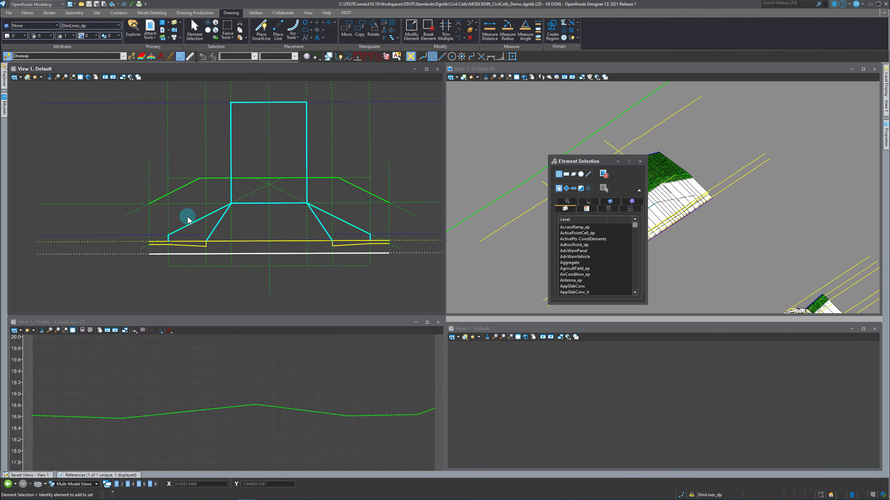
left_click(164, 197)
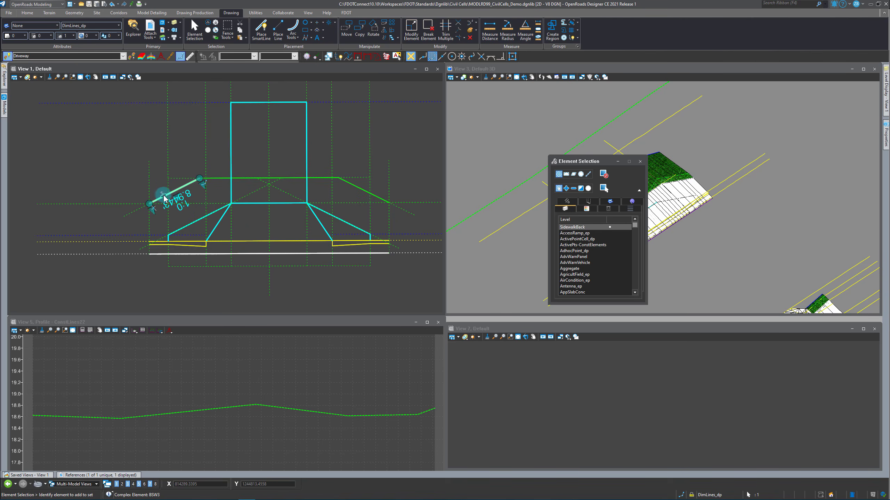
left_click(189, 224)
left_click(241, 221)
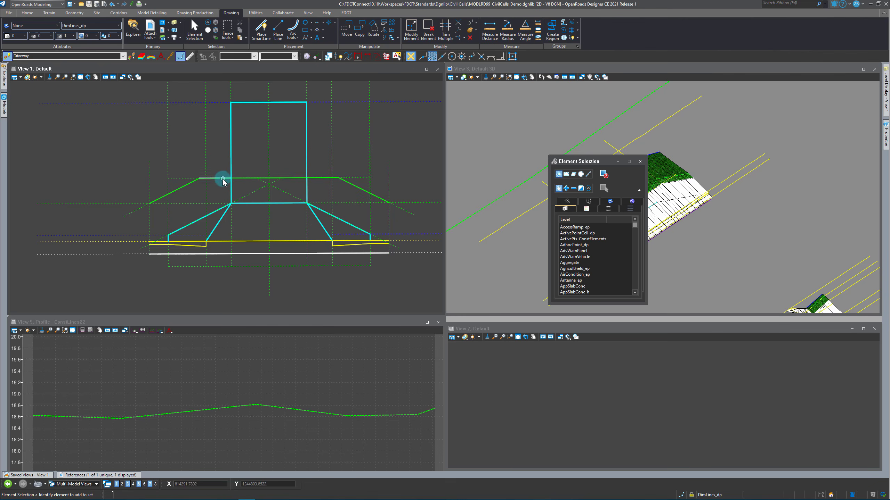
Match the active feature definition to the finished cell's Sidewalk Back BSW line and inspect its driveway side line
left_click(132, 57)
left_click(221, 179)
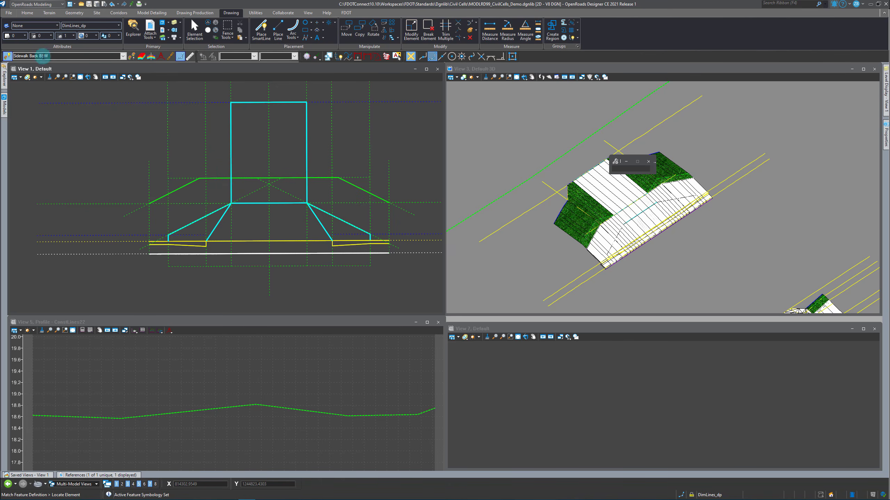
left_click(195, 28)
left_click(235, 187)
left_click(241, 158)
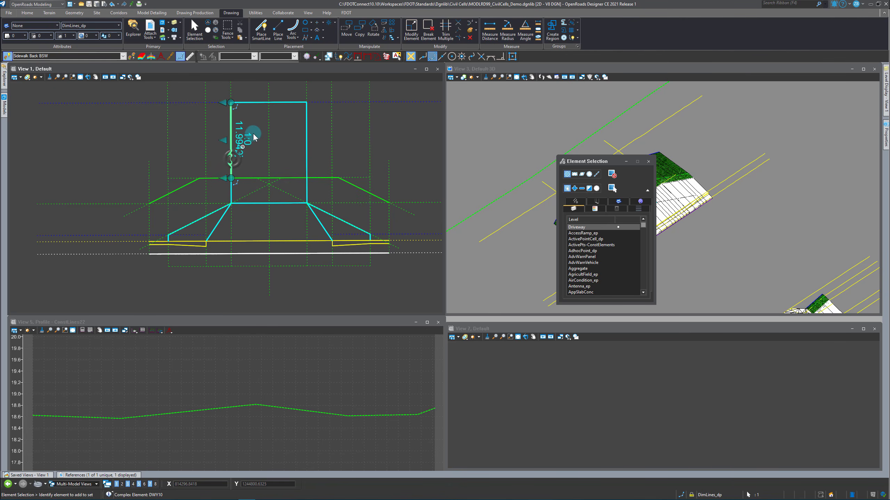
left_click(241, 143)
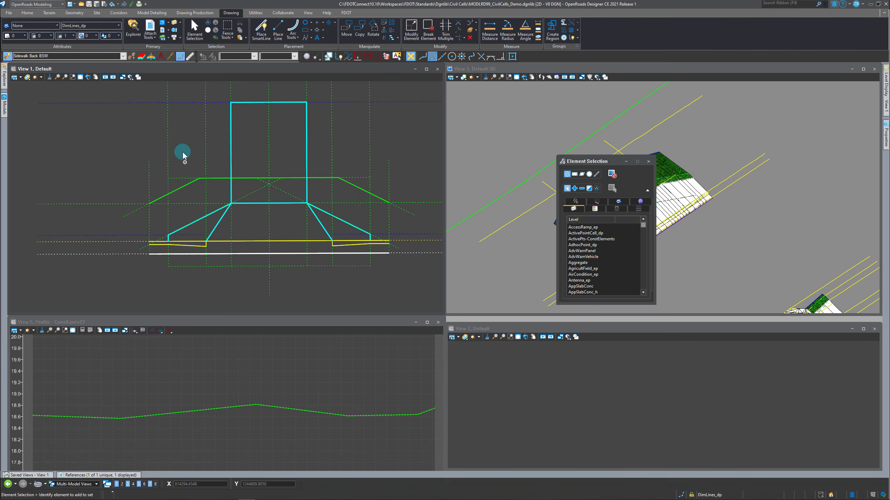
Add a zero-offset partial Sidewalk Back line along the upper green dashed line, from the innermost perpendicular to the driveway centerline
scroll(184, 153, "down", 12)
scroll(188, 199, "up", 14)
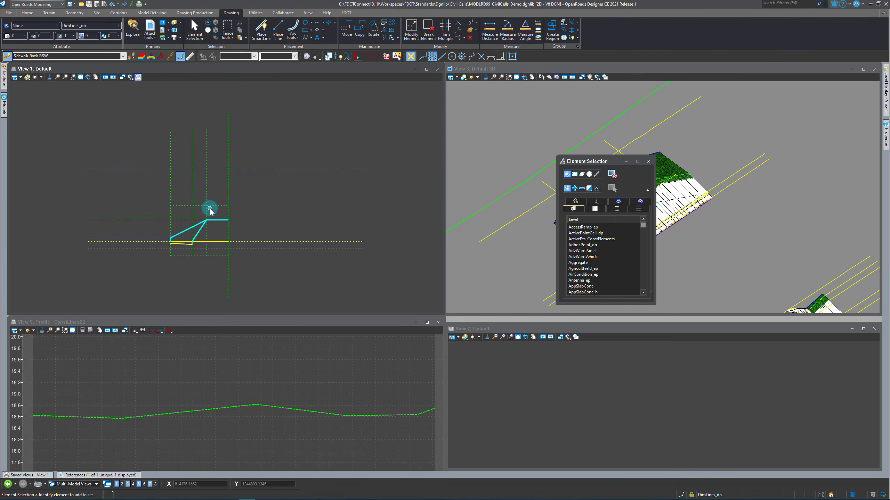
left_click(74, 13)
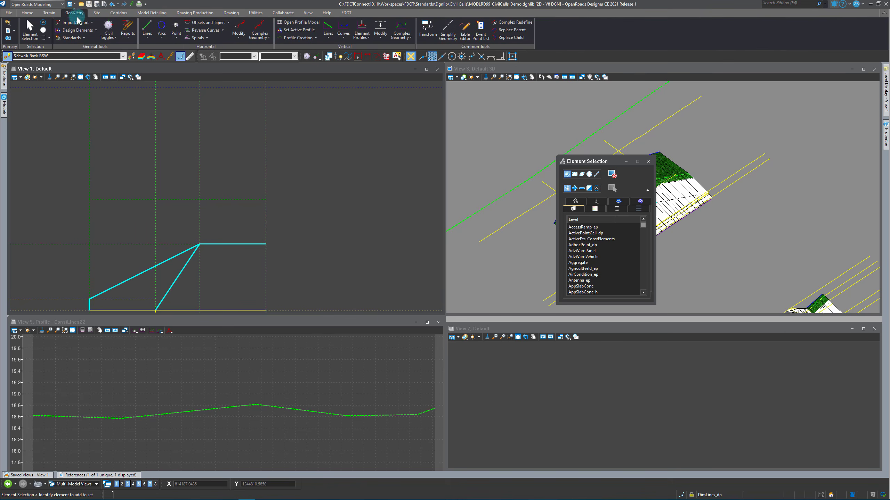
left_click(229, 26)
left_click(223, 40)
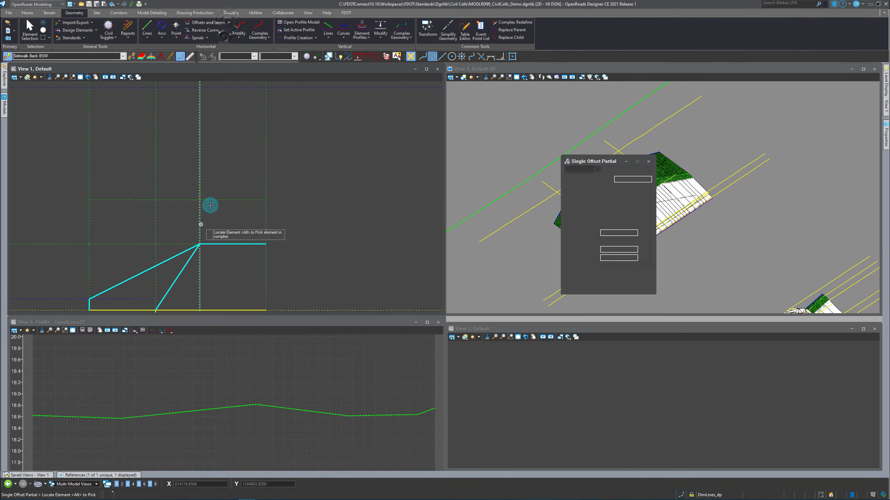
left_click(213, 199)
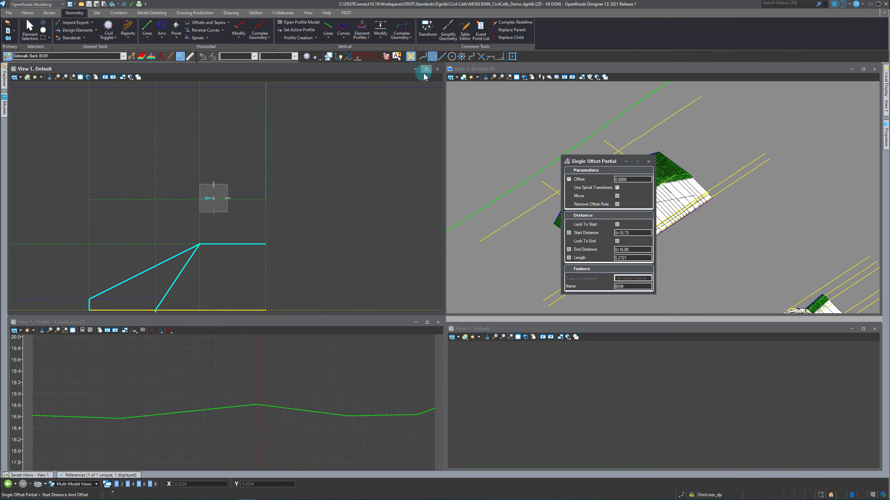
scroll(222, 202, "down", 2)
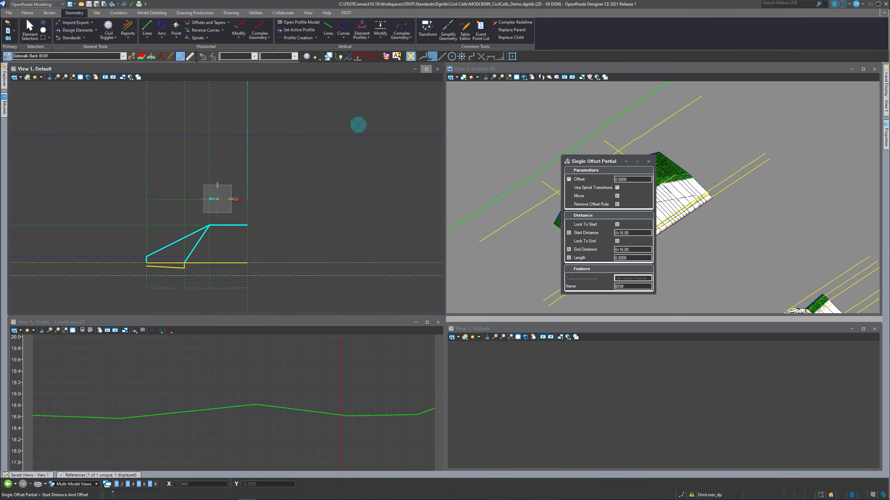
scroll(215, 270, "down", 2)
left_click(214, 238)
scroll(219, 241, "up", 3)
scroll(258, 230, "down", 3)
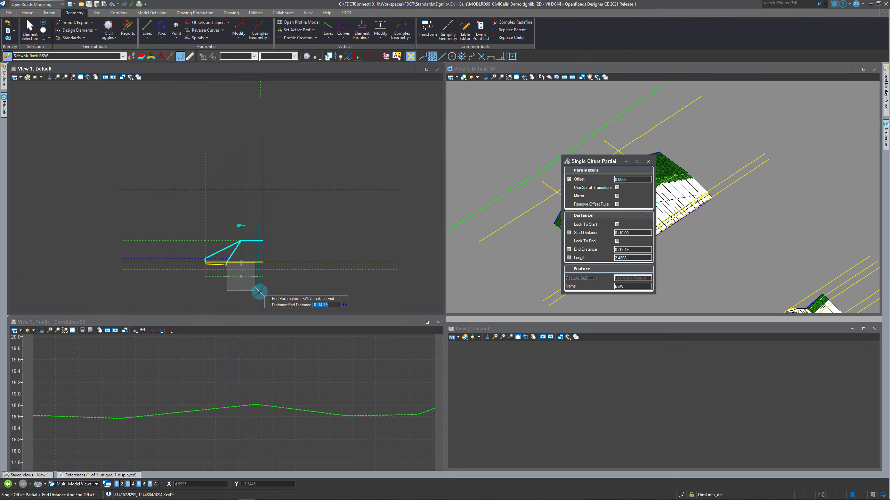
left_click(238, 292)
scroll(226, 226, "up", 4)
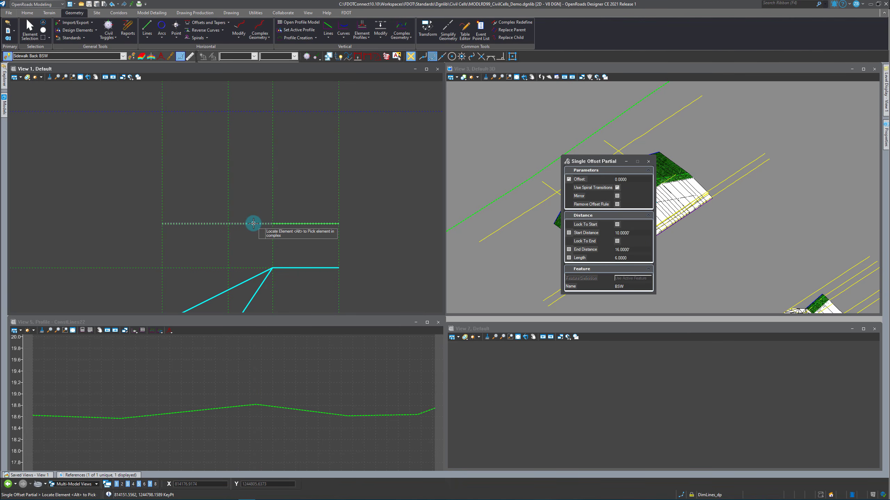
Add a zero-offset partial Sidewalk Back line with a length of 5 along the same dashed line, outward from the innermost perpendicular
scroll(255, 228, "down", 2)
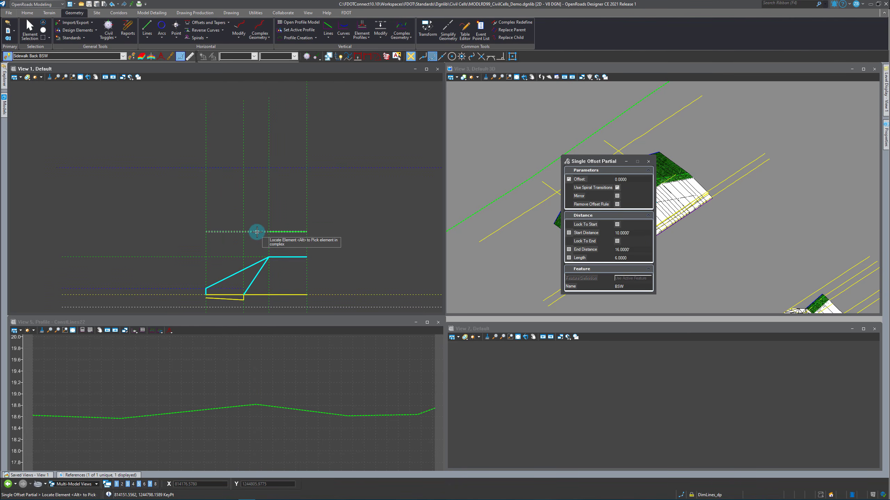
left_click(257, 232)
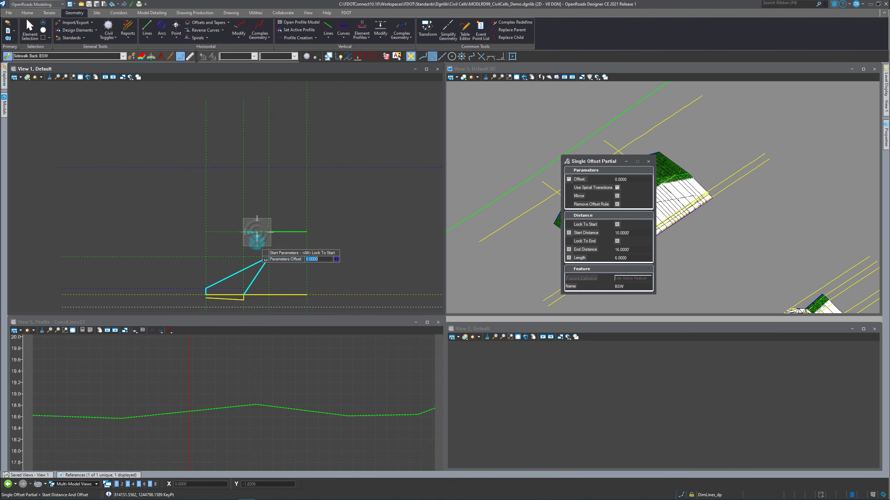
scroll(256, 241, "down", 1)
left_click(260, 245)
scroll(252, 238, "up", 2)
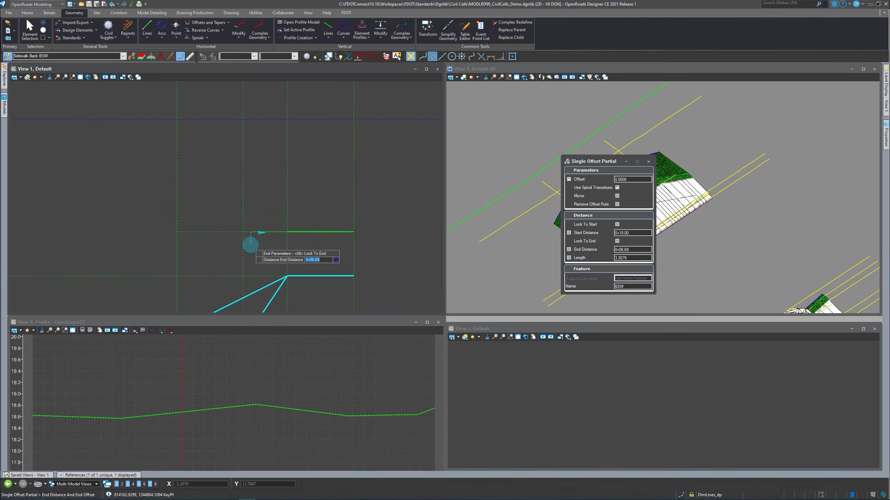
left_click(250, 245)
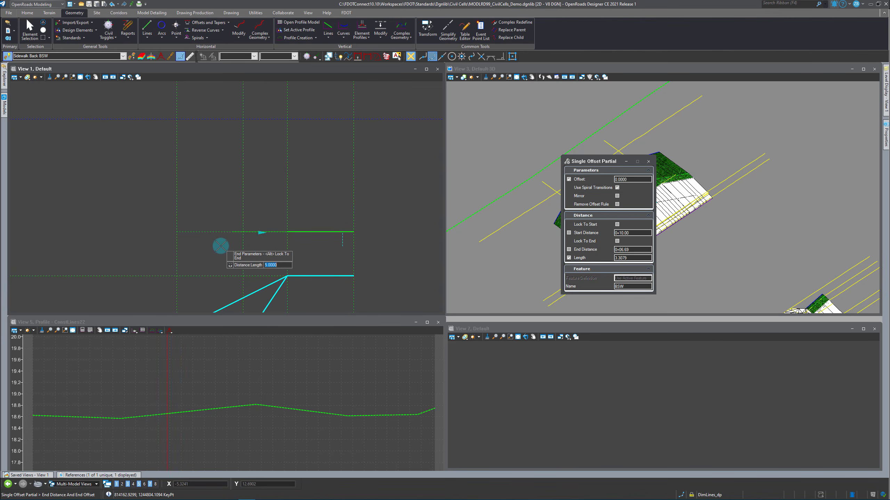
scroll(285, 179, "down", 2)
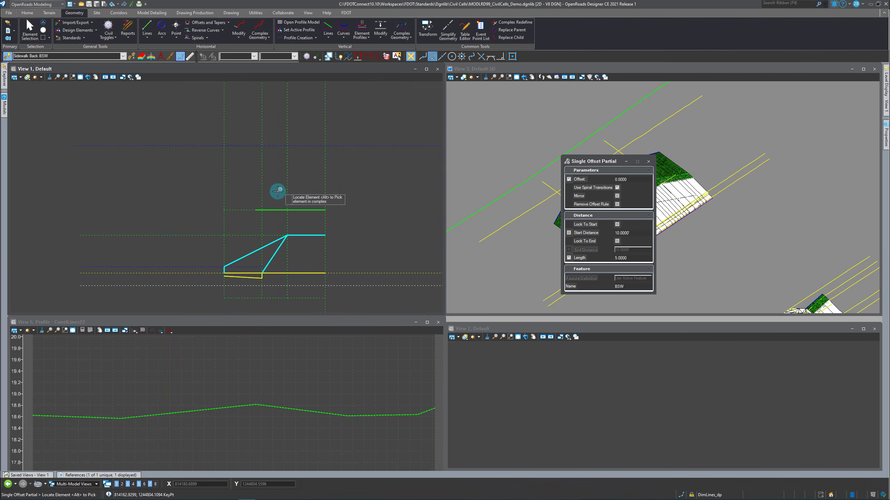
Match the active feature definition to a Const Lines Green Dash line
left_click(133, 57)
left_click(262, 189)
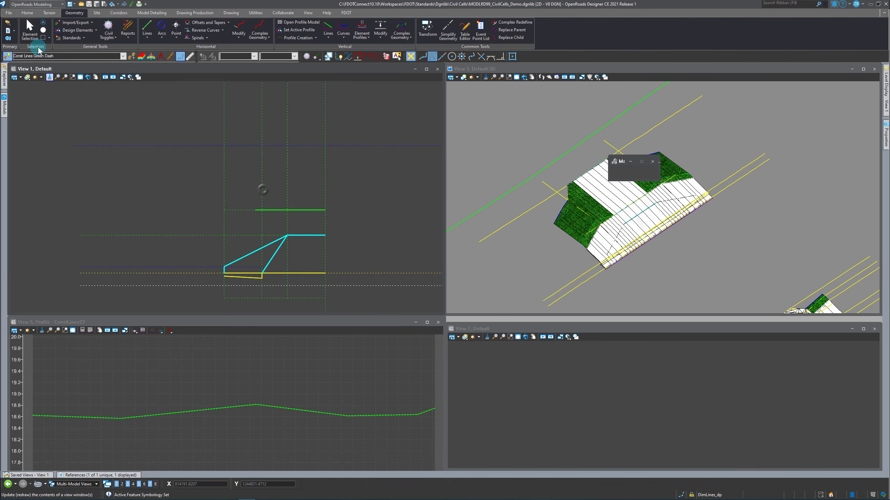
Draw a Line From Element By Angle along the upper driveway flare line with 0° skew, extending beyond both flare ends and past the centerline
left_click(25, 30)
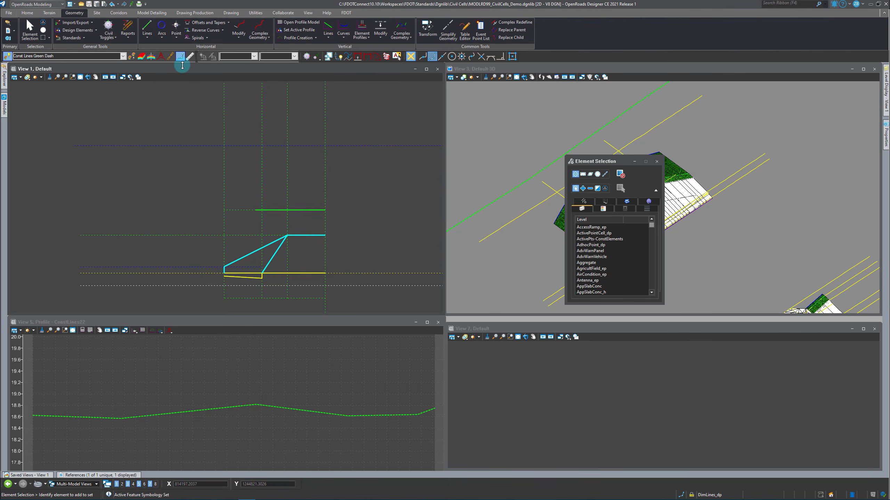
left_click(147, 41)
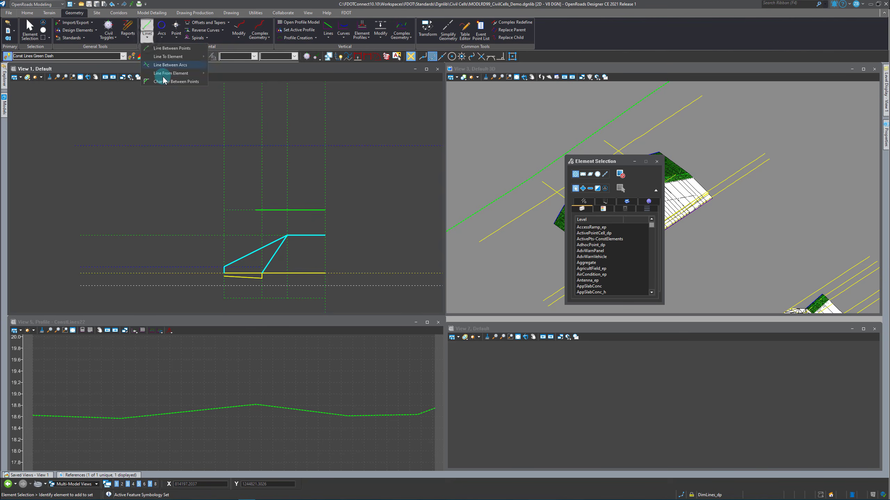
mouse_move(164, 76)
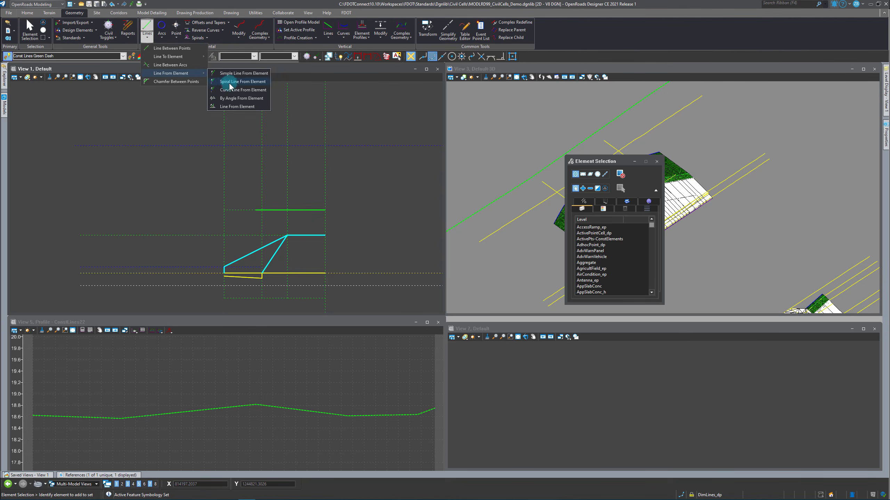
left_click(228, 98)
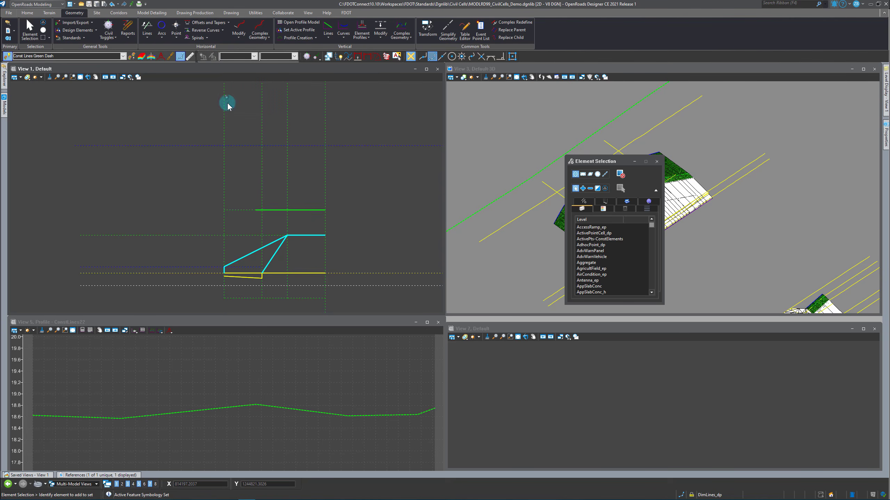
left_click(236, 260)
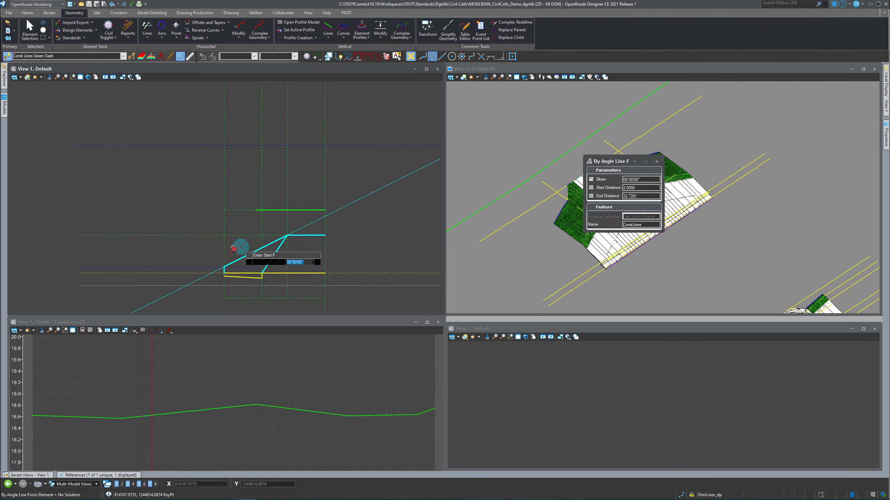
left_click(221, 268)
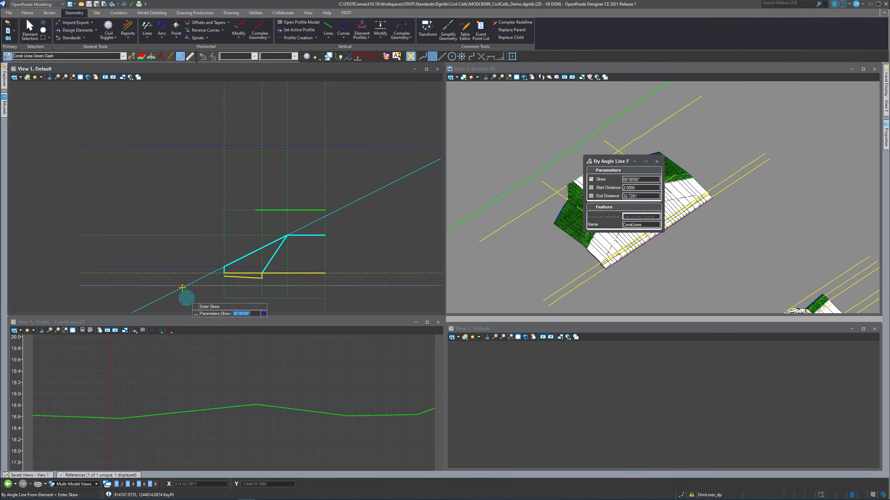
left_click(172, 298)
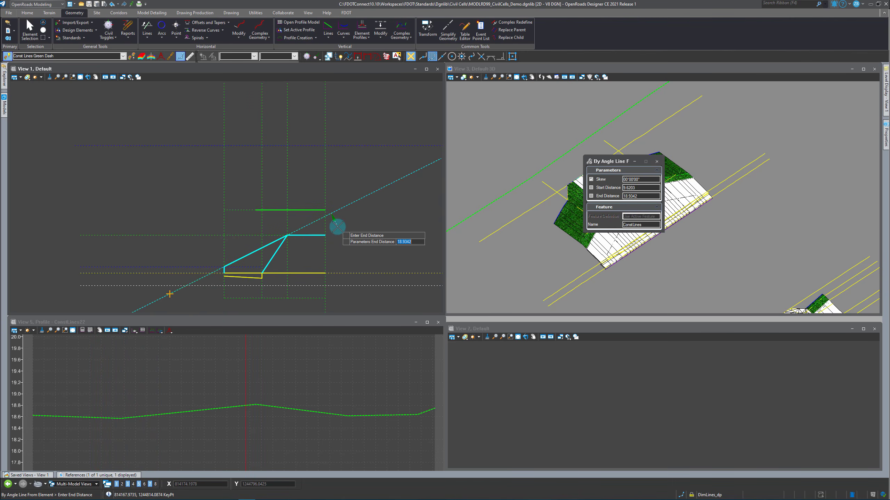
left_click(338, 227)
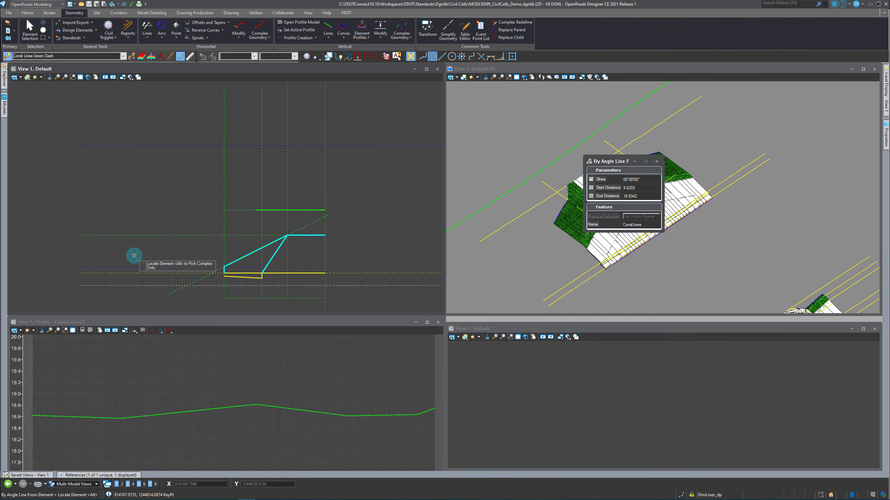
Offset the entire sloped construction line by -4, away from the driveway flare, with Single Offset Entire Element
left_click(227, 25)
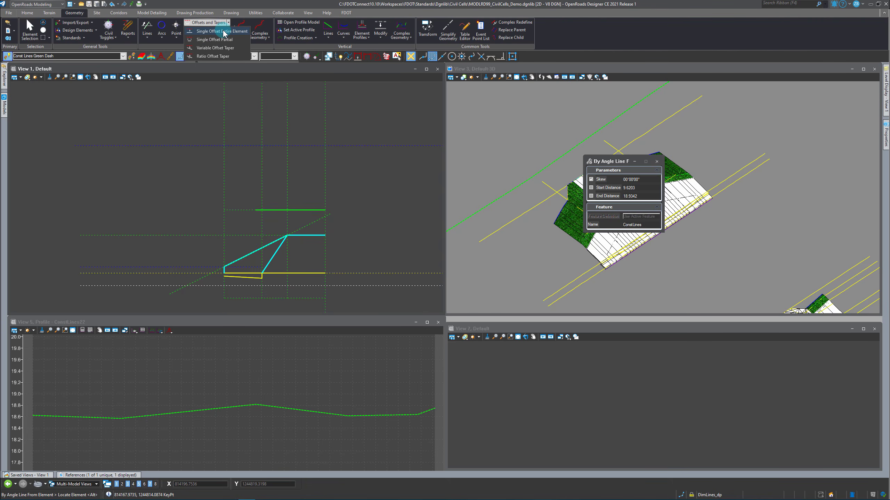
left_click(223, 32)
left_click(202, 279)
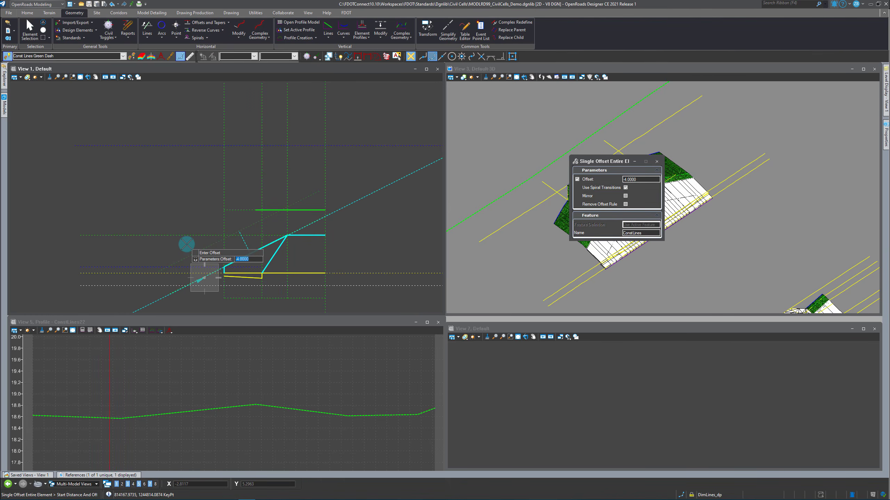
left_click(174, 202)
left_click(174, 199)
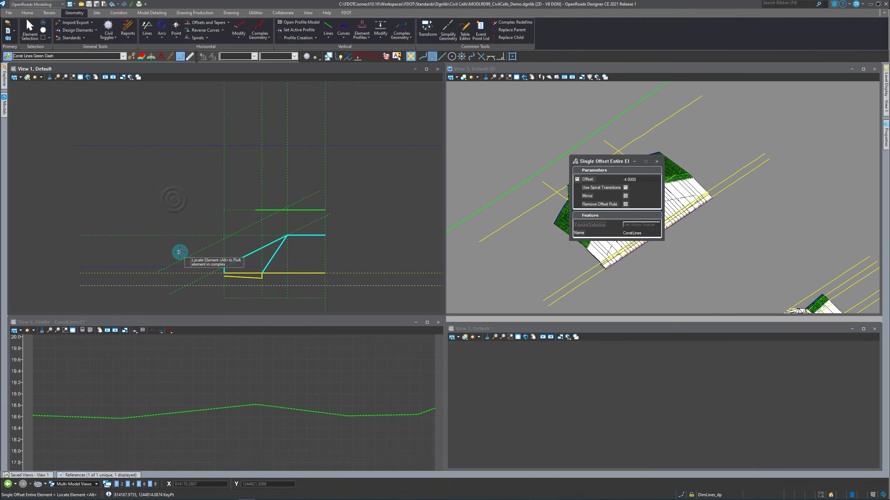
key("Escape")
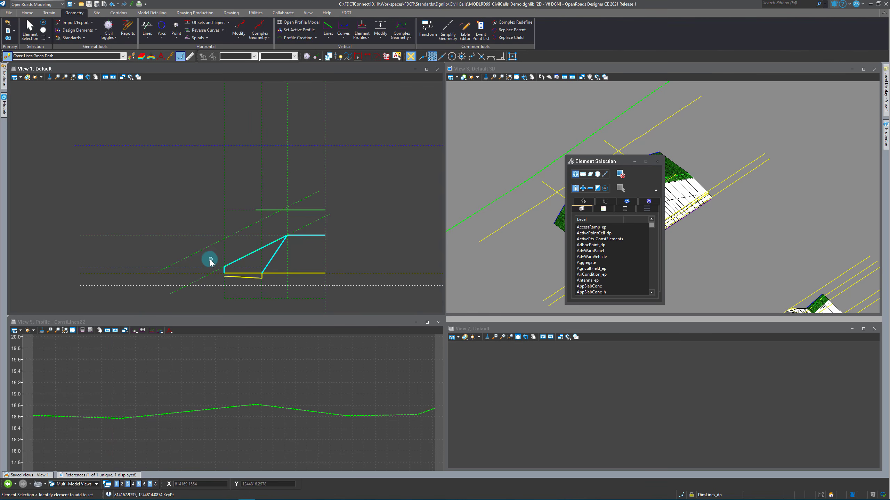
Move the offset sloped line's midpoint offset so it snaps to the outer end of the Sidewalk Back line
left_click(208, 246)
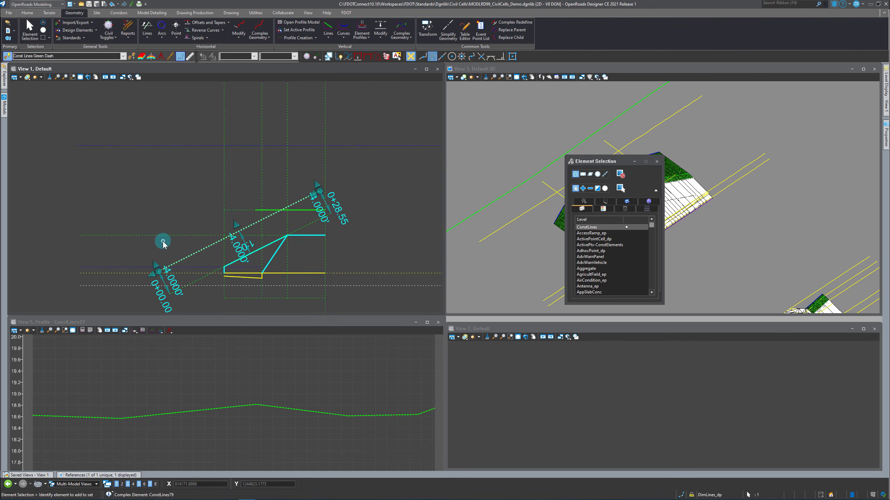
scroll(213, 226, "up", 2)
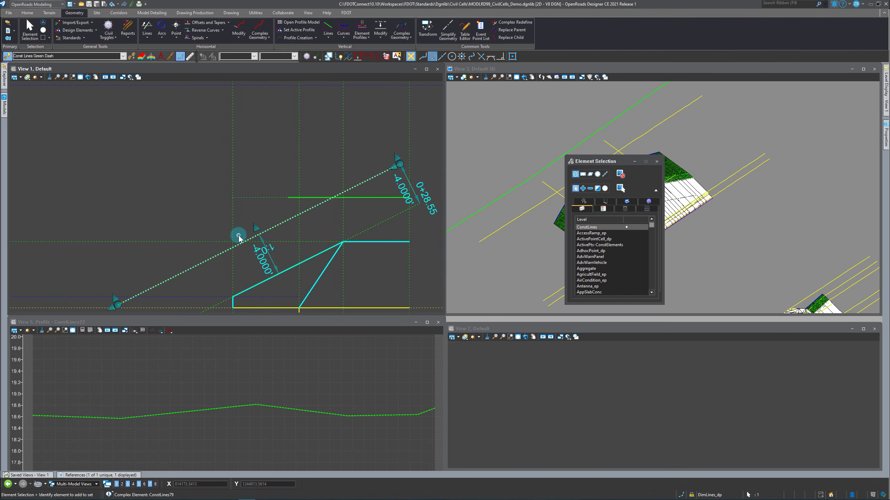
left_click(257, 230)
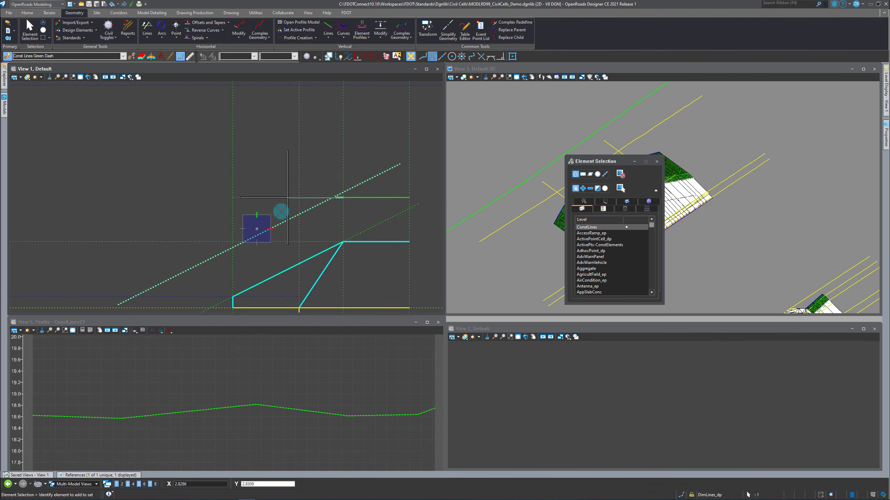
left_click(280, 212)
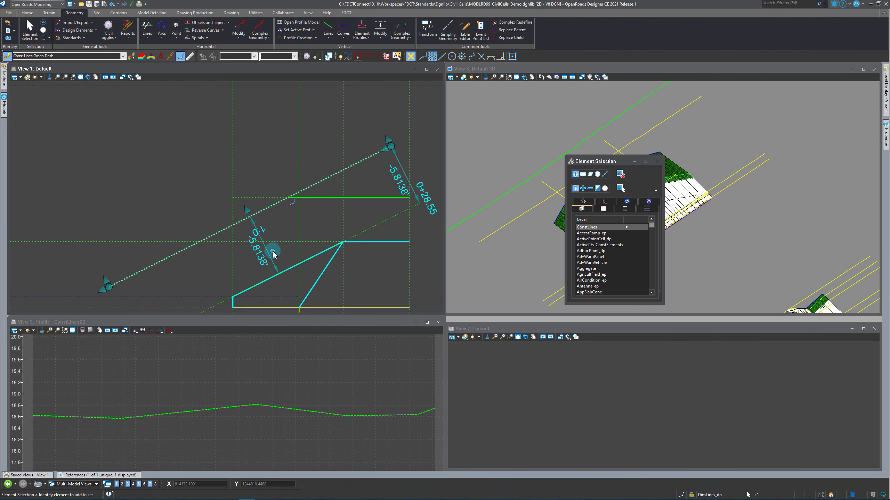
Test the snapped sloped line by setting the outer Sidewalk Back line's length to 4 and back to 5
left_click(308, 198)
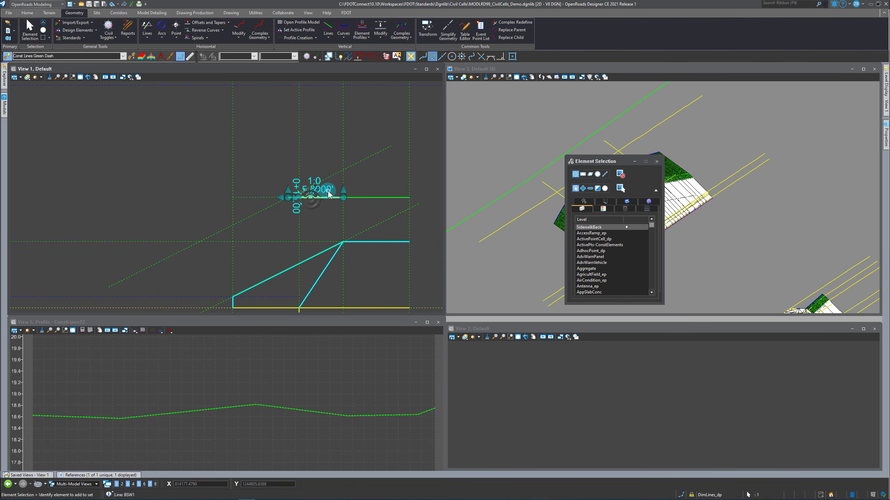
type("4")
key("Return")
left_click(297, 227)
left_click(278, 209)
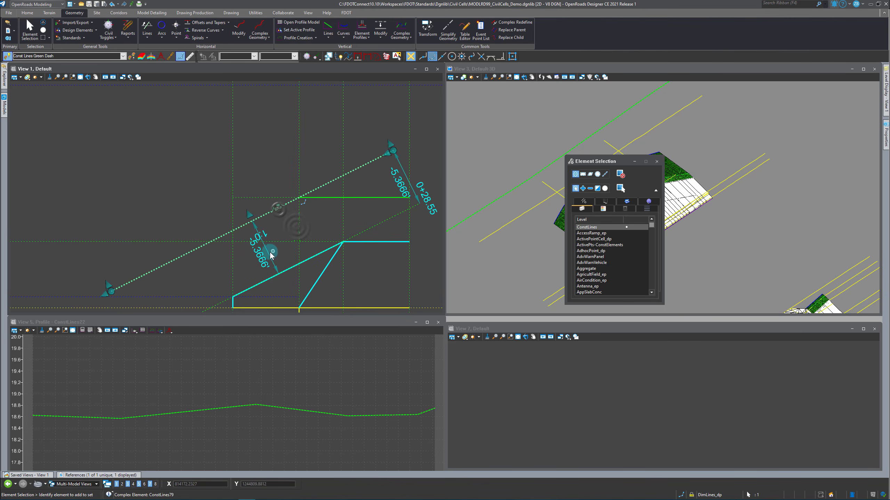
left_click(322, 222)
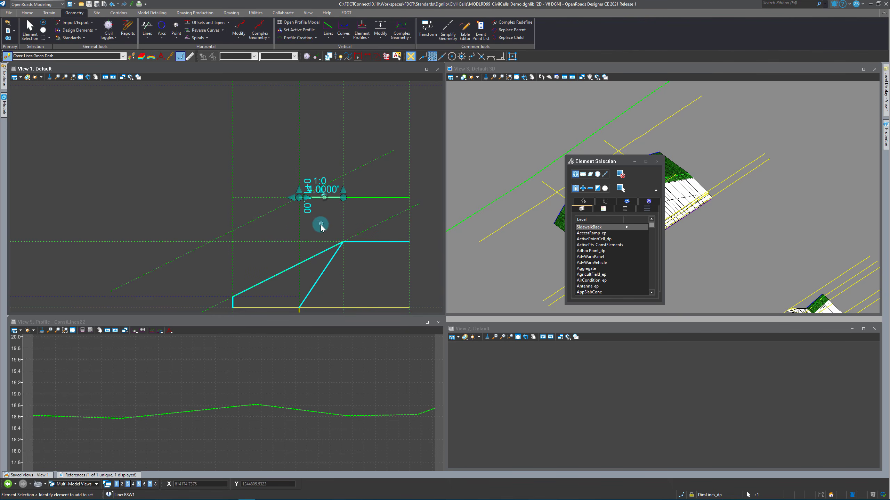
type("5")
key("Return")
Try an offset of -5 on the upper horizontal green dashed line, and undo that change
left_click(256, 206)
left_click(259, 198)
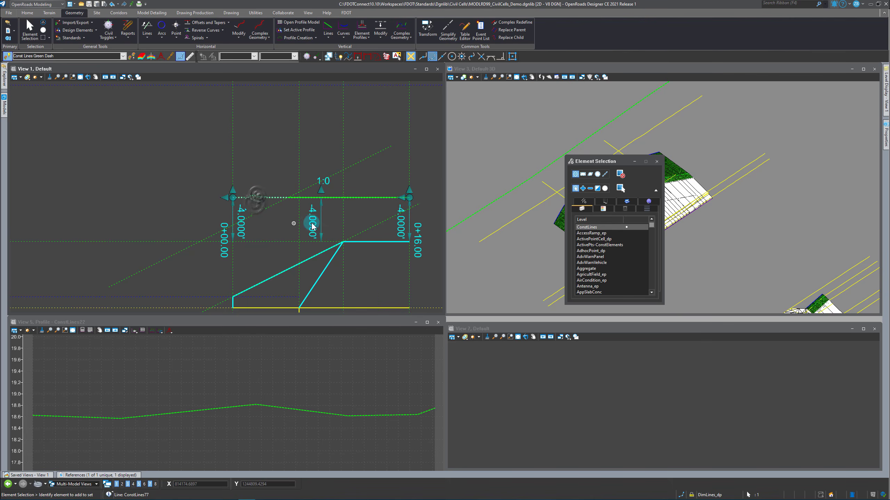
left_click(311, 219)
left_click(259, 197)
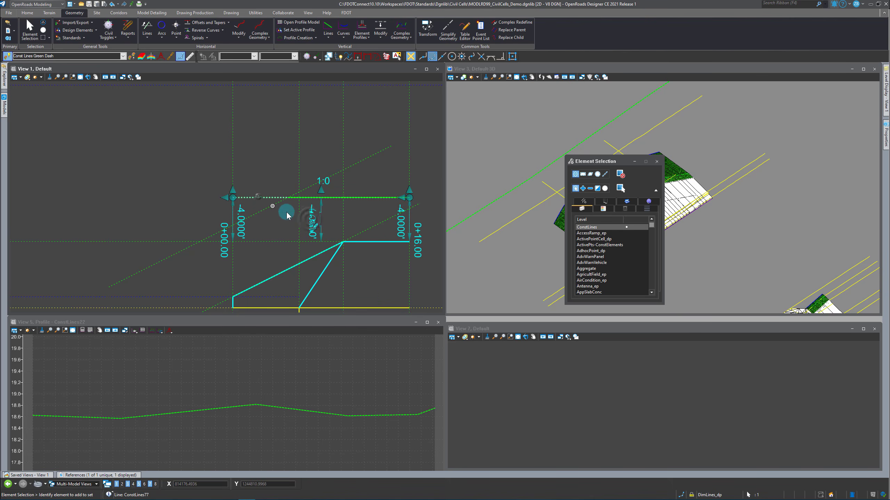
left_click(310, 220)
type("-5")
key("Return")
left_click(280, 220)
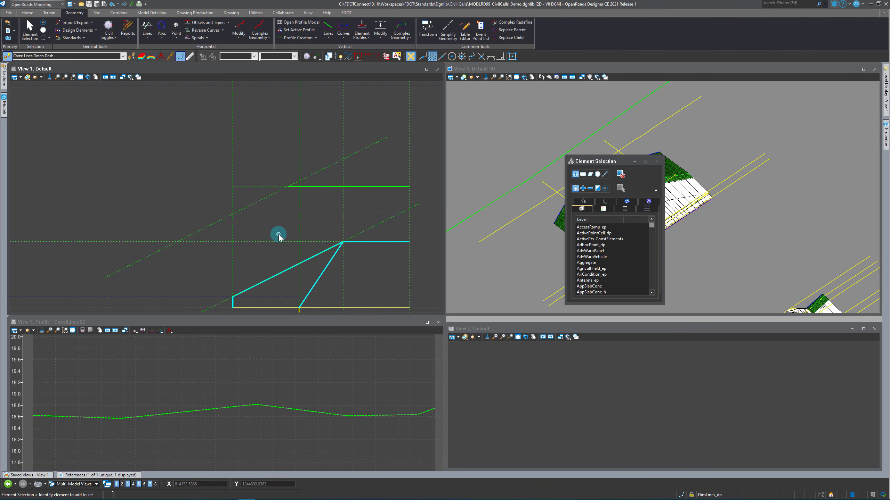
key("ctrl+z")
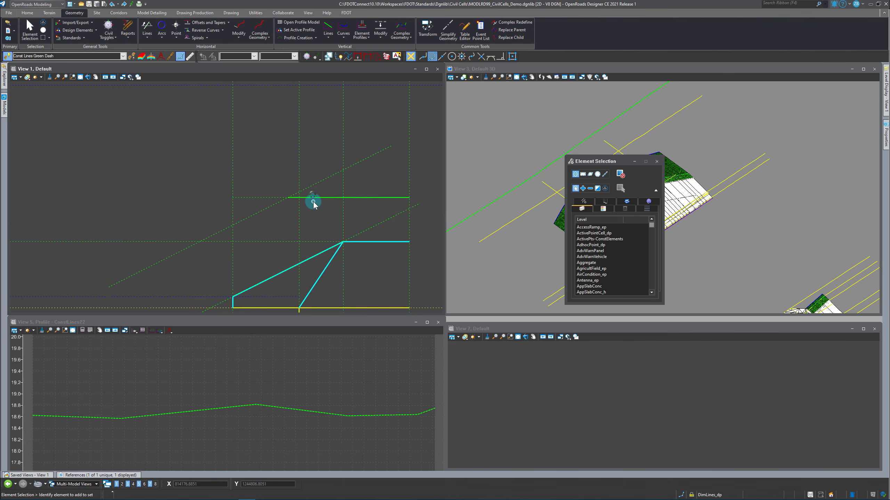
Inspect the snapped sloped line, and consult the sidewalk-without-utility-strip detail in the FDOT Index 522-003 PDF in the browser
left_click(260, 209)
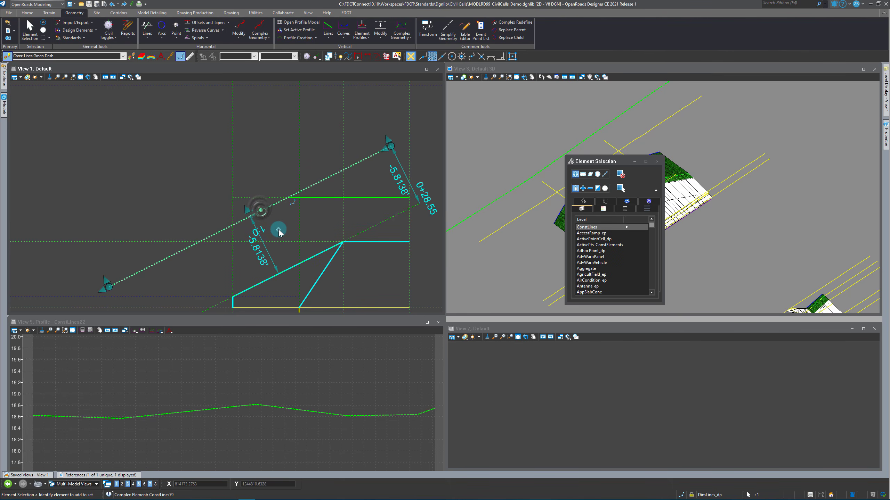
left_click(290, 223)
scroll(333, 219, "down", 2)
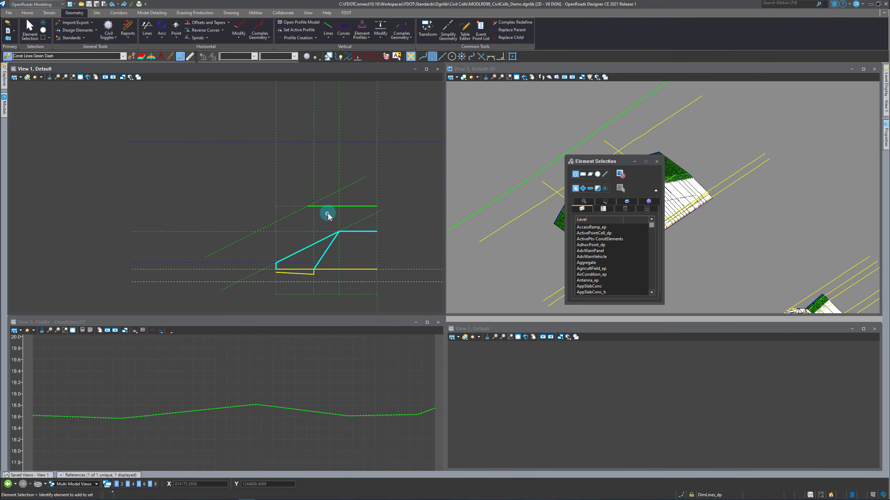
left_click(287, 219)
left_click(304, 224)
left_click_drag(0, 224, 605, 0)
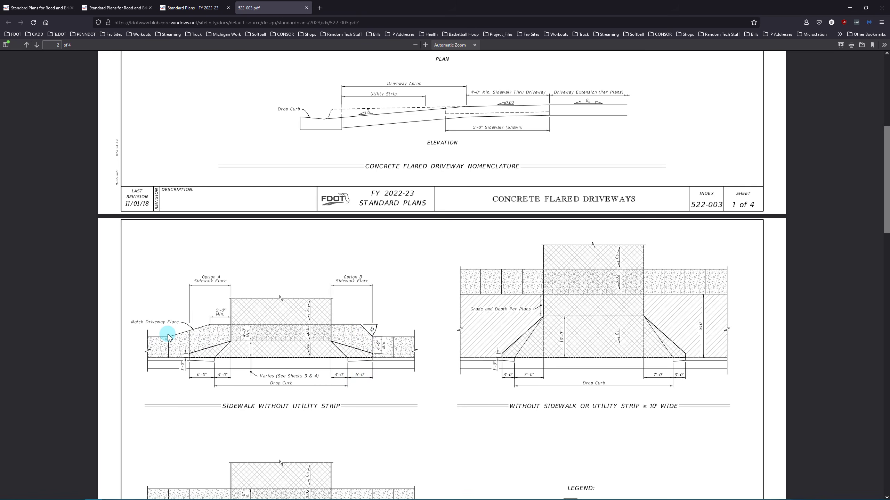
left_click(855, 7)
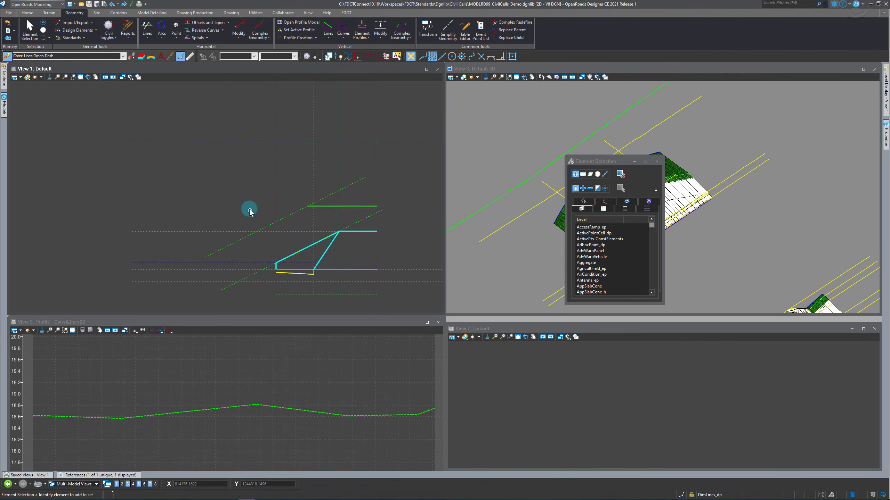
Inspect the outermost perpendicular construction line at the end of the sidewalk flare in the finished driveway cell
left_click(251, 204)
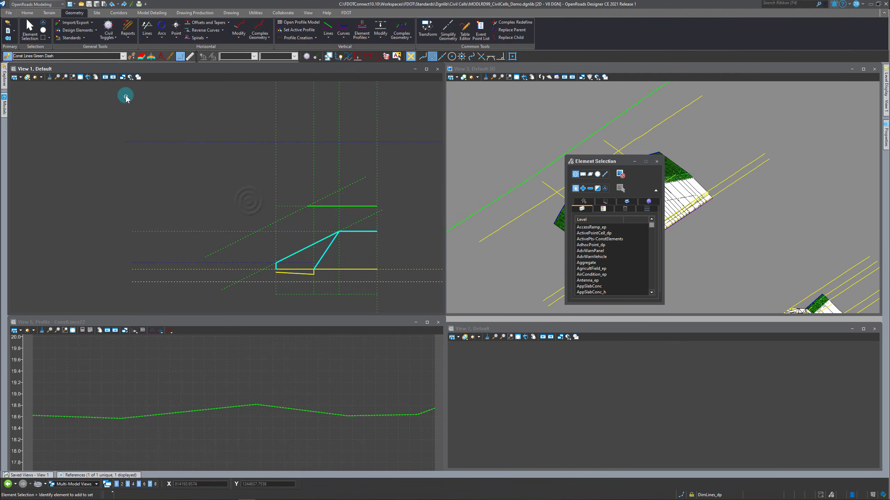
scroll(280, 295, "down", 5)
scroll(282, 156, "up", 5)
middle_click_drag(281, 156, 282, 172)
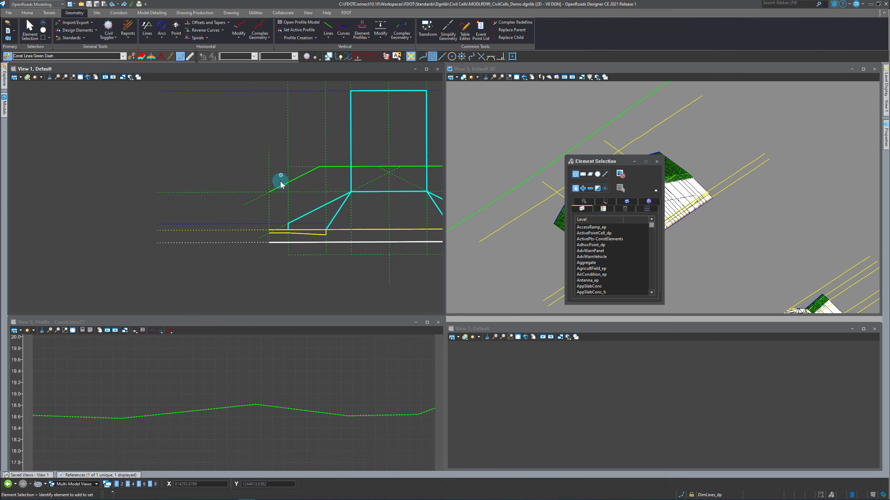
left_click(272, 172)
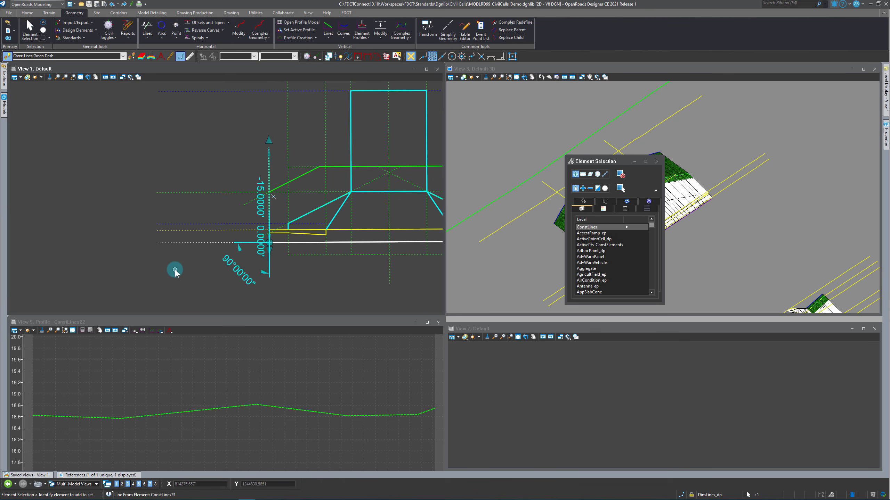
left_click(175, 269)
Match the active feature definition to the finished cell's outermost Const Lines Green Dash perpendicular, and return to the cell under construction
left_click(132, 56)
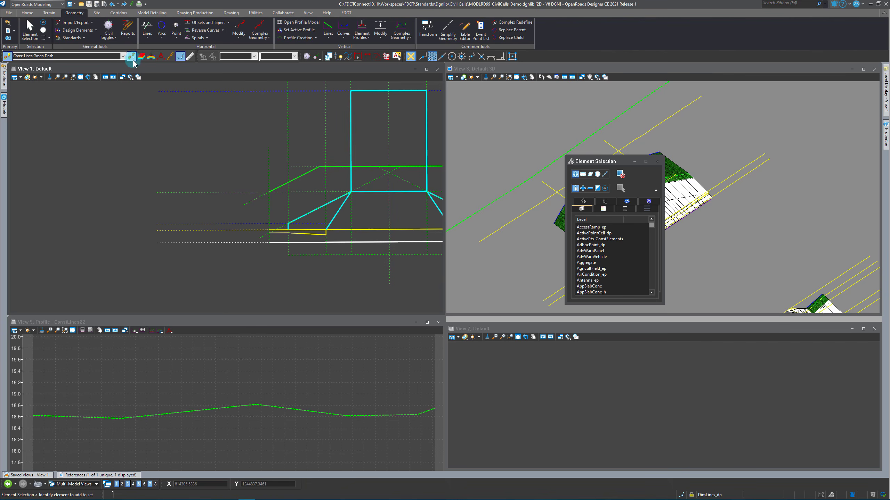
left_click(268, 168)
scroll(231, 154, "down", 7)
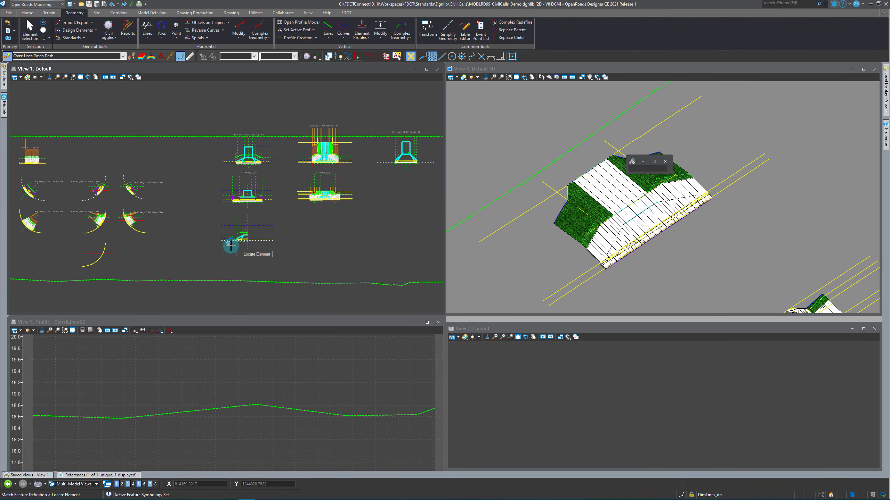
scroll(229, 243, "up", 5)
scroll(159, 224, "up", 3)
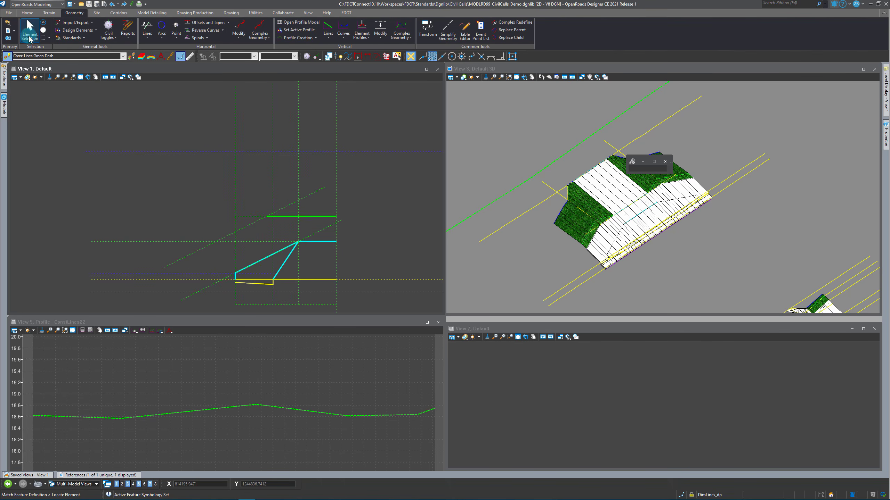
Shorten the sloped green dashed offset line so its upper end meets the start of the horizontal sidewalk back line
left_click(29, 29)
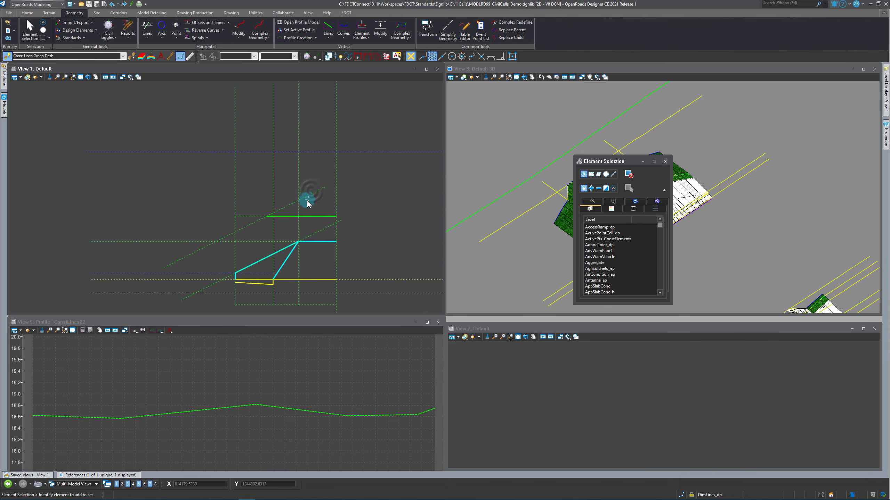
left_click(255, 225)
scroll(256, 226, "up", 2)
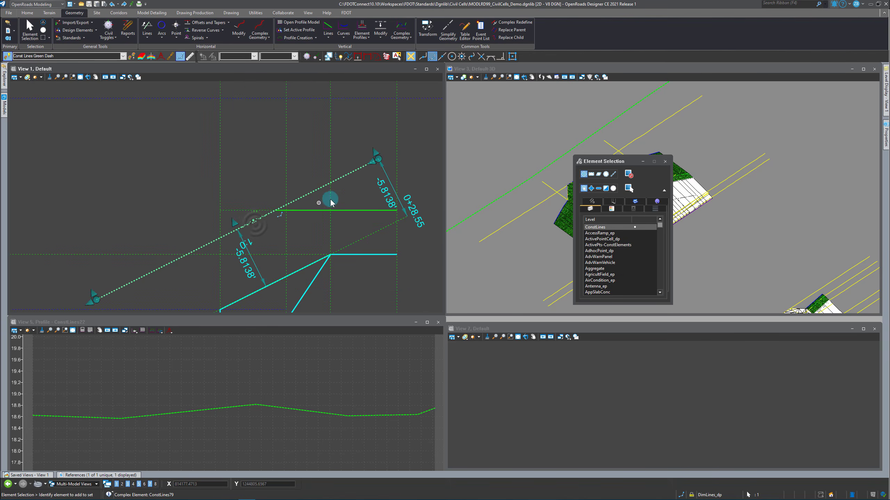
left_click(373, 161)
scroll(288, 210, "up", 3)
scroll(289, 210, "up", 2)
scroll(318, 217, "down", 3)
left_click(319, 217)
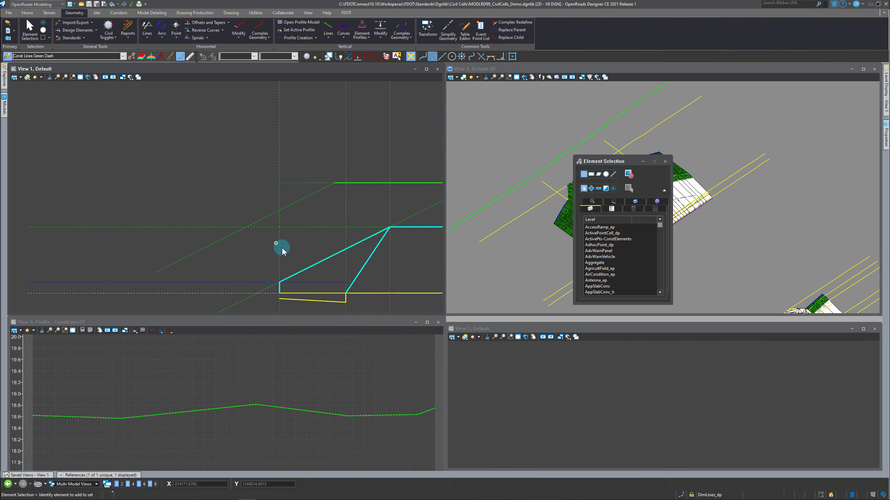
left_click(309, 198)
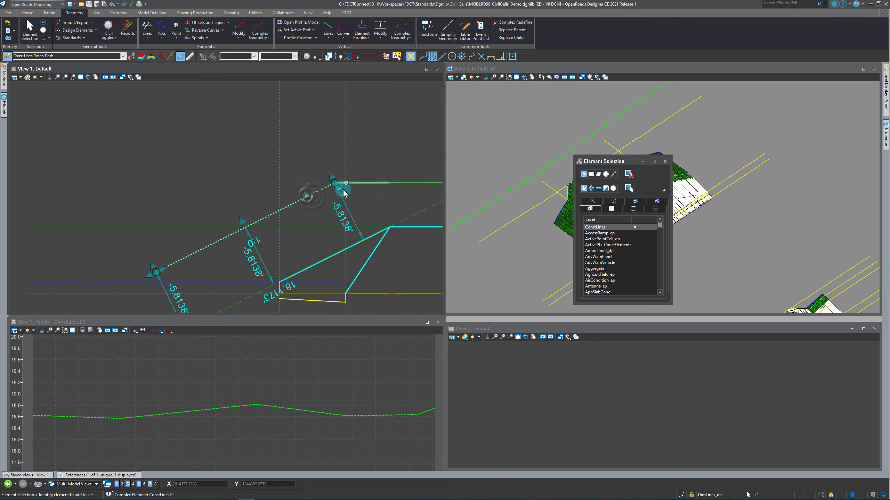
left_click(181, 167)
Draw a 0° skew line from the lowest reference line through the sloped line's intersection with the horizontal green dashed line, ending at about -18.95
scroll(182, 168, "down", 4)
left_click(147, 28)
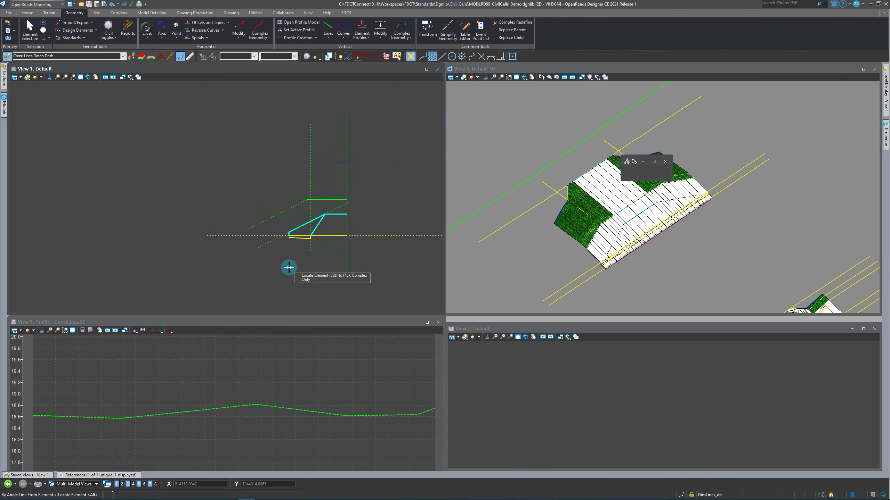
scroll(254, 242, "up", 3)
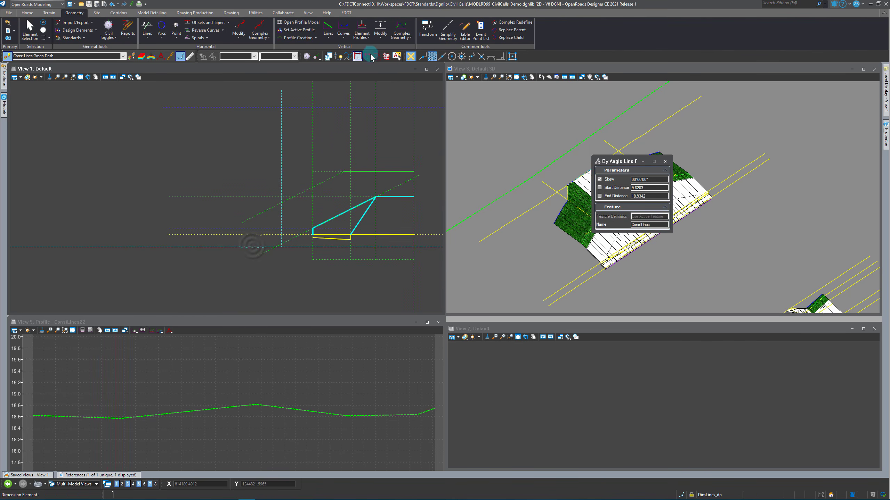
left_click(480, 57)
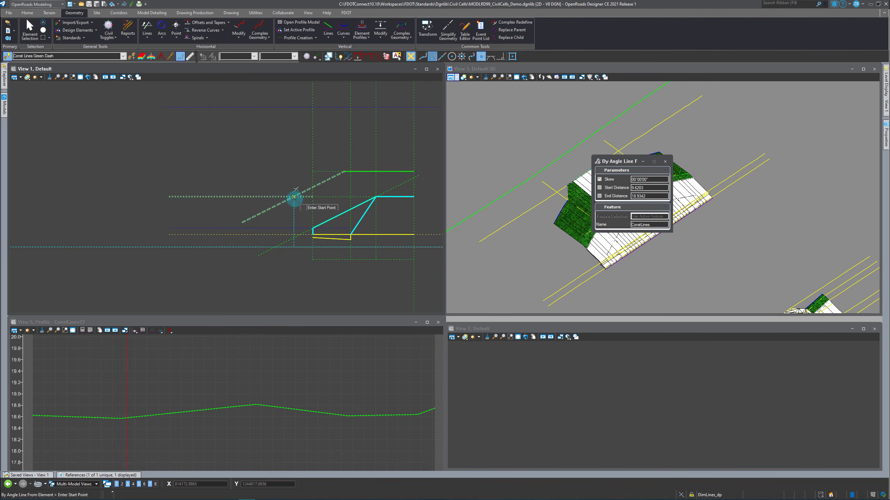
left_click(294, 197)
scroll(301, 209, "up", 2)
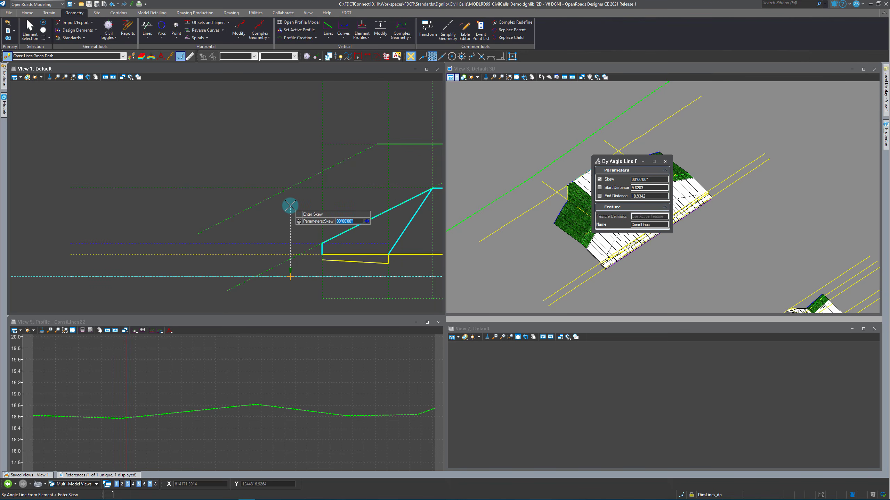
key("Return")
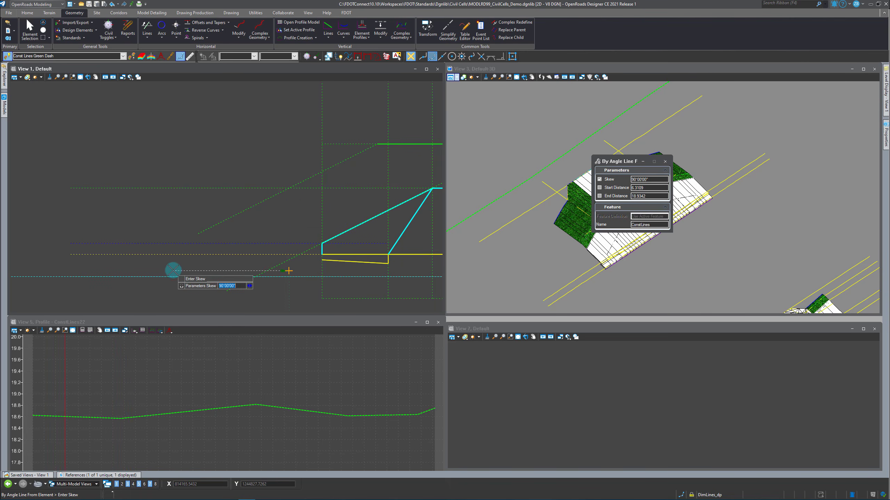
scroll(245, 264, "down", 2)
scroll(207, 268, "down", 2)
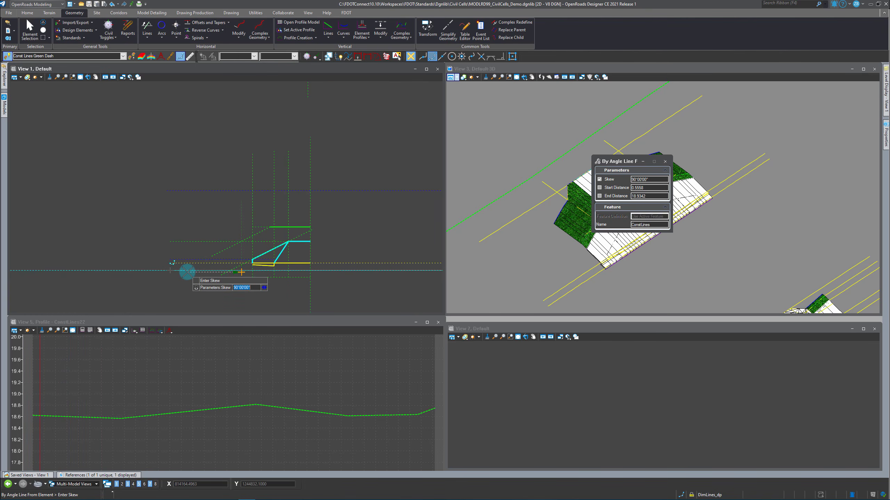
left_click(212, 265)
left_click(229, 258)
scroll(245, 249, "up", 1)
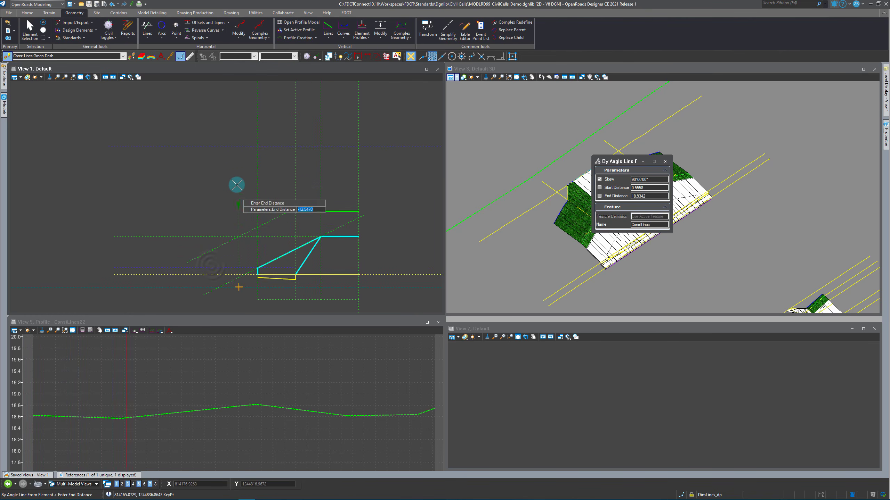
left_click(237, 170)
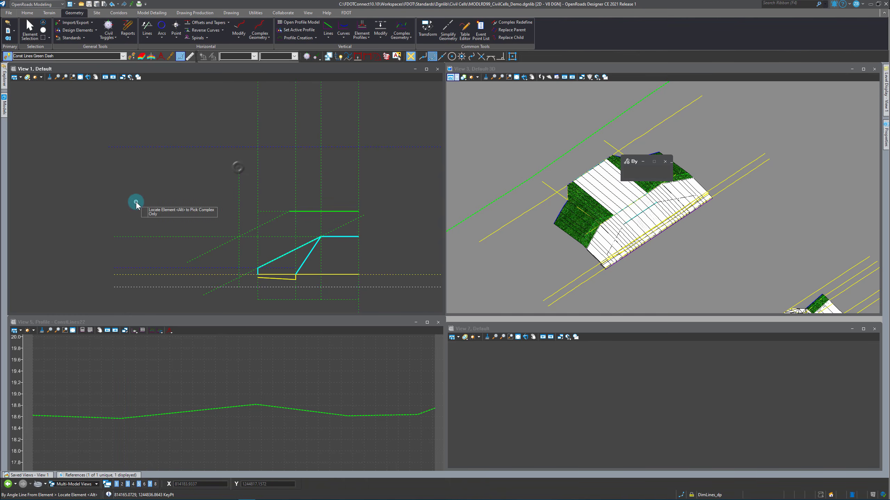
Match the Sidewalk Back BSW feature and place a zero partial offset on the sloped line from the new perpendicular to the sidewalk back line
left_click(132, 57)
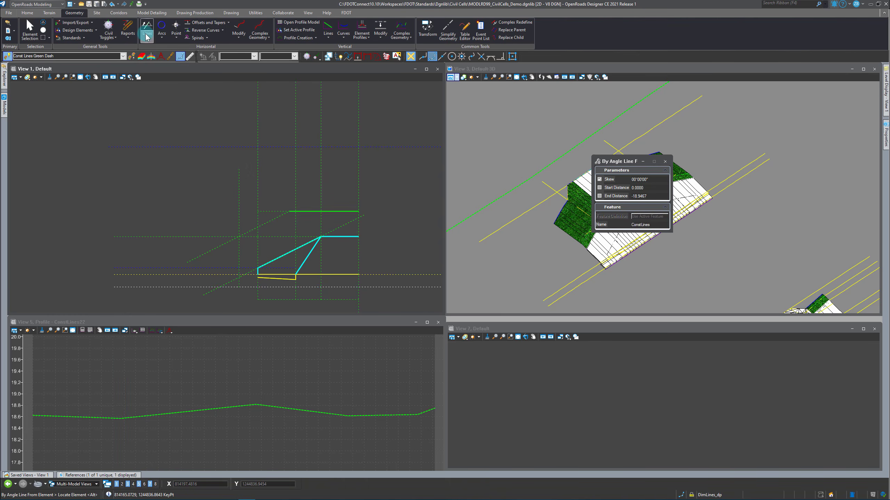
left_click(305, 210)
left_click(227, 23)
left_click(230, 39)
left_click(263, 223)
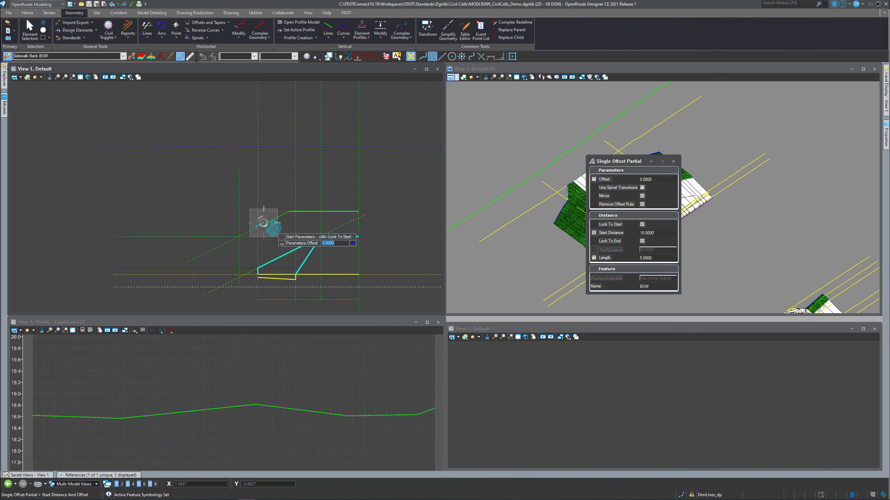
scroll(266, 226, "up", 2)
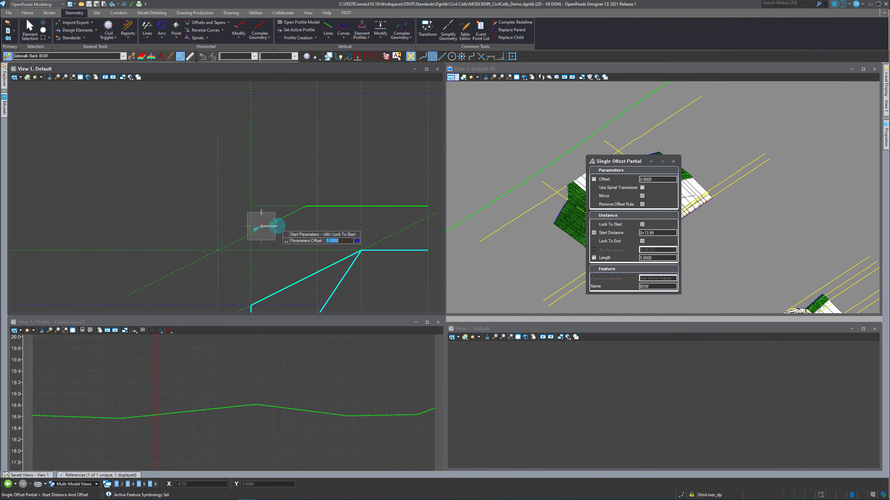
scroll(280, 226, "down", 2)
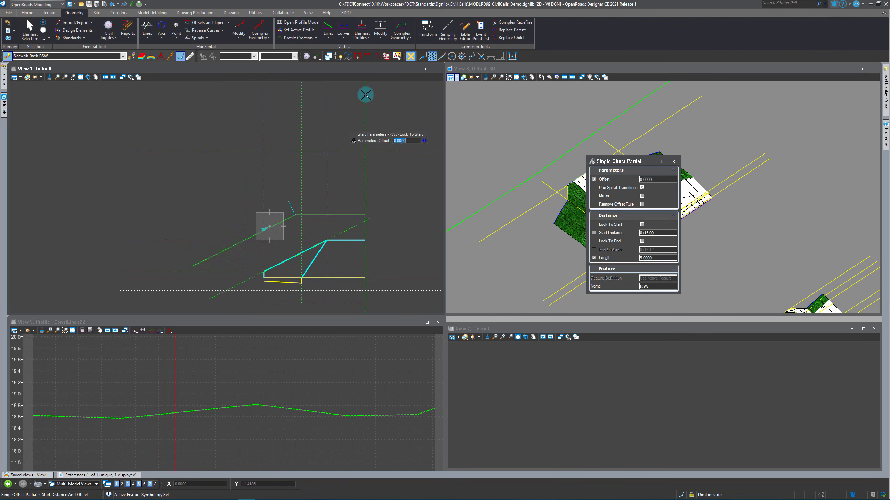
left_click(481, 56)
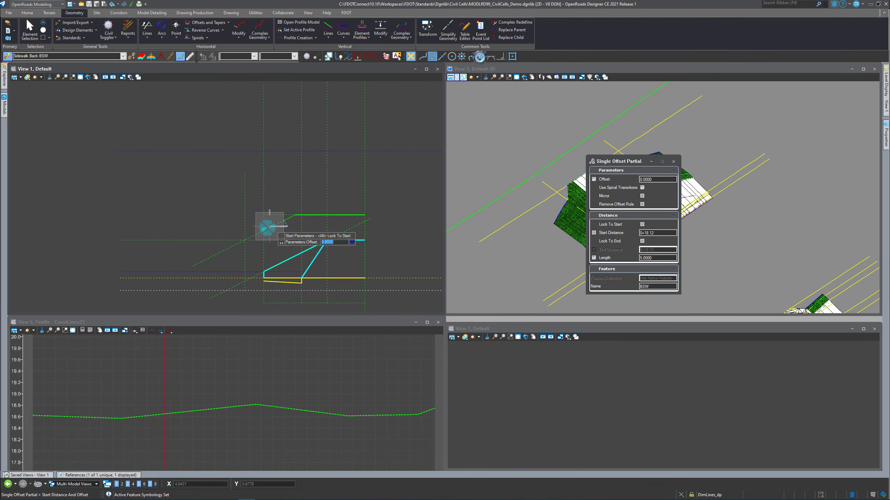
scroll(258, 230, "up", 3)
left_click(218, 261)
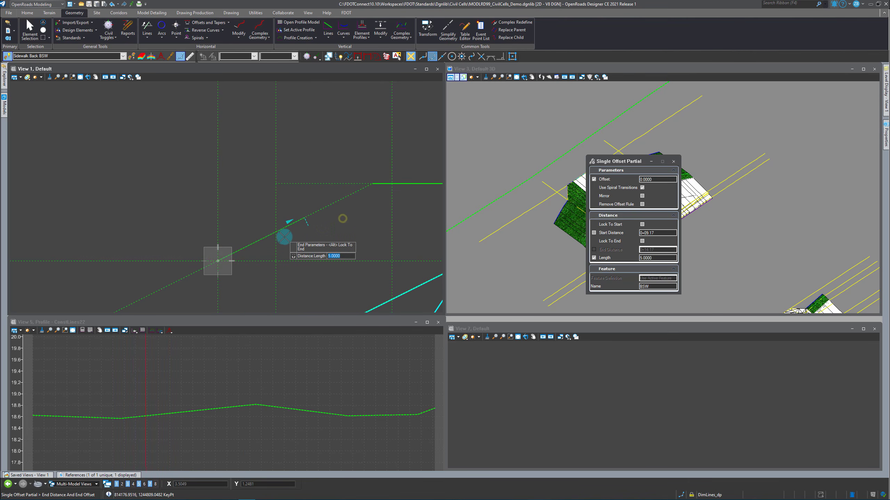
key("End")
left_click(318, 226)
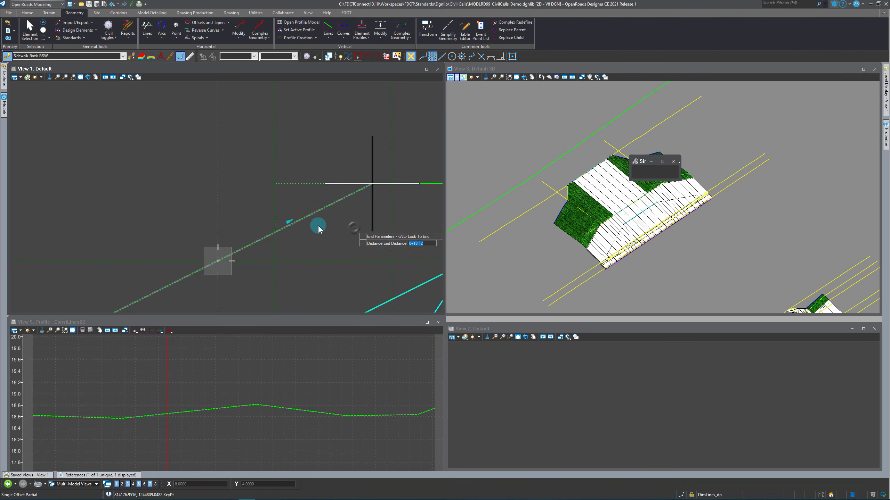
scroll(244, 179, "down", 4)
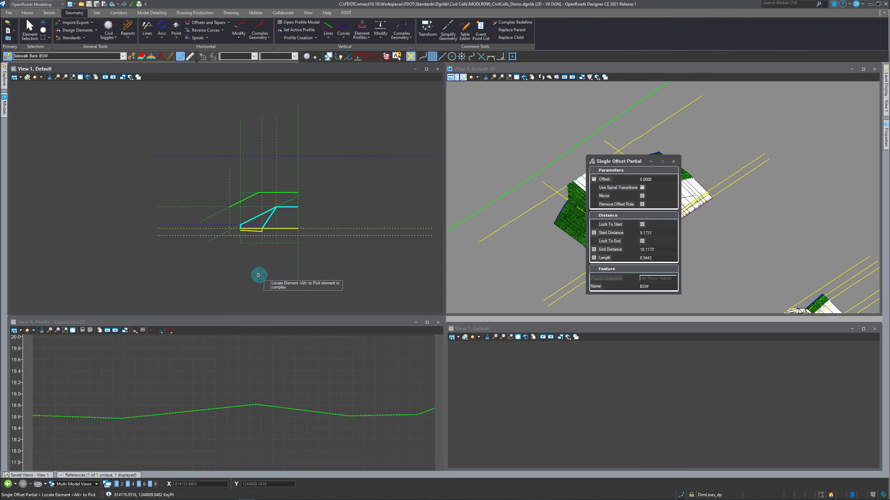
Match the Driveway feature and place a zero partial offset on the vertical construction line from the driveway corner to the sidewalk back line
left_click(131, 56)
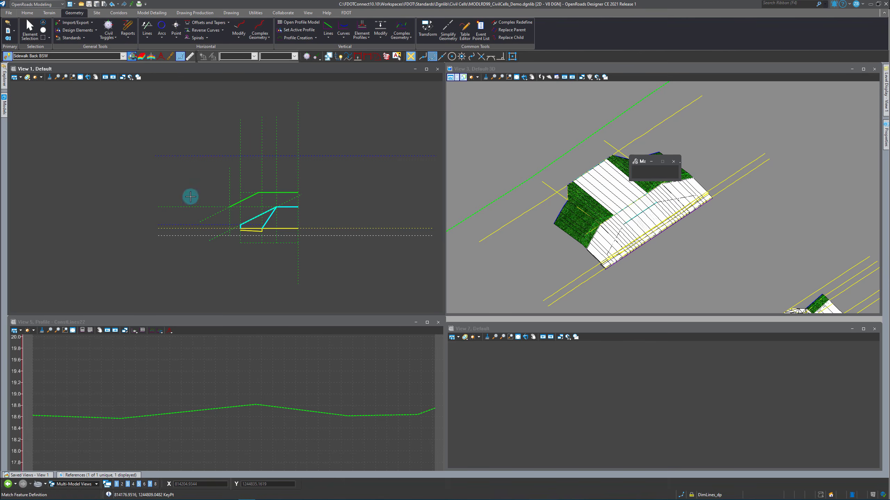
left_click(296, 208)
left_click(228, 23)
left_click(227, 40)
scroll(276, 205, "up", 2)
left_click(277, 195)
scroll(280, 194, "up", 2)
left_click(269, 221)
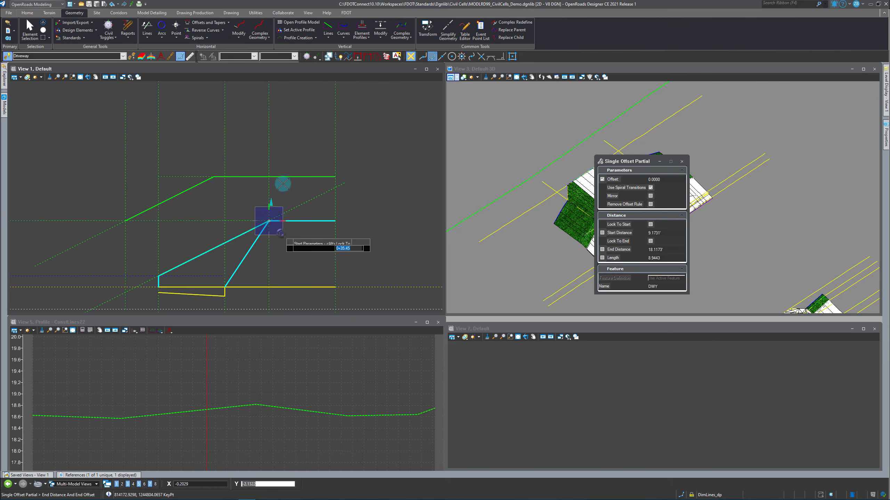
left_click(269, 182)
Continue the driveway edge with a zero partial offset from the sidewalk back line up to the blue dashed line's intersection
scroll(293, 250, "down", 2)
left_click(280, 189)
scroll(284, 209, "down", 2)
left_click(293, 196)
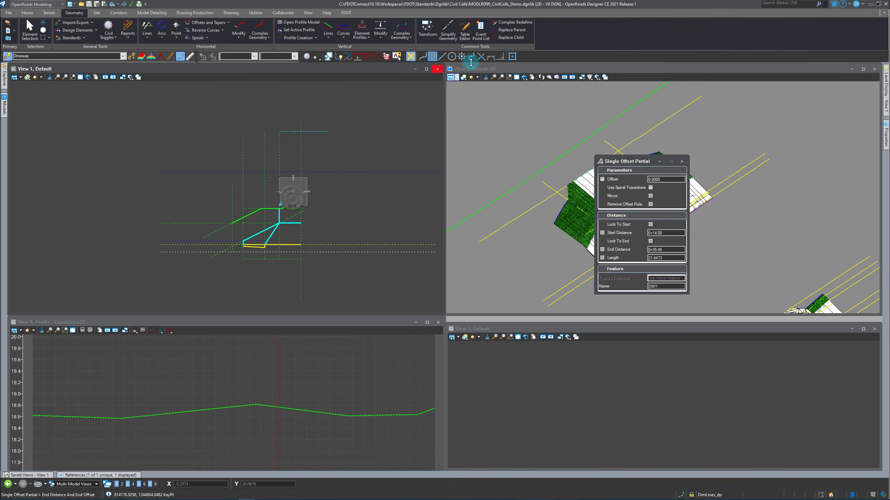
left_click(481, 56)
scroll(288, 179, "up", 2)
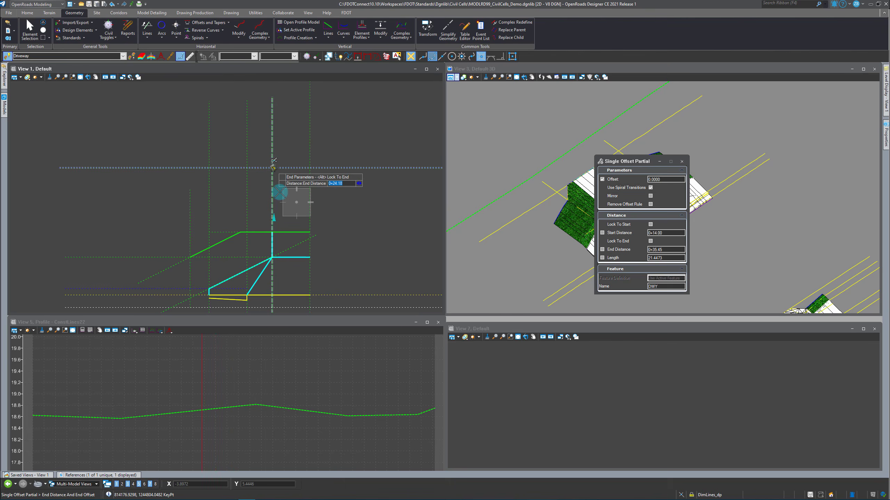
left_click(272, 168)
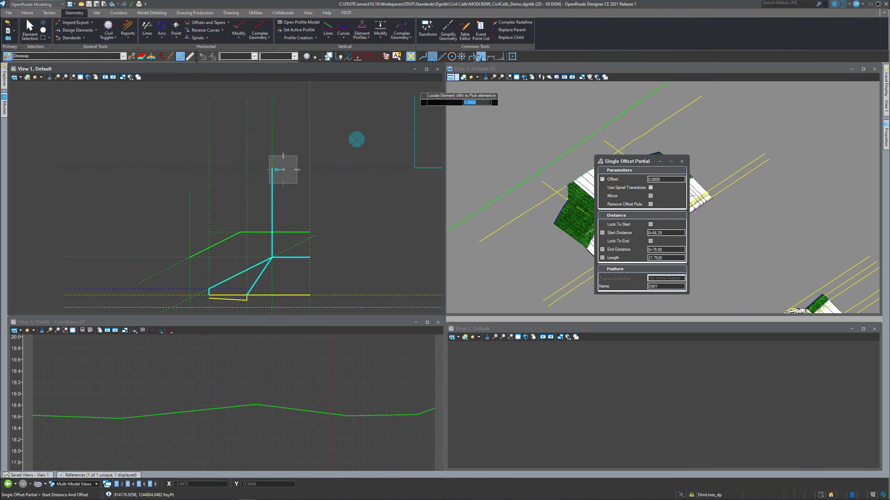
Close the driveway's far end with a zero partial offset along the blue dashed line from the driveway edge to the centre construction line
scroll(284, 167, "up", 2)
left_click(208, 184)
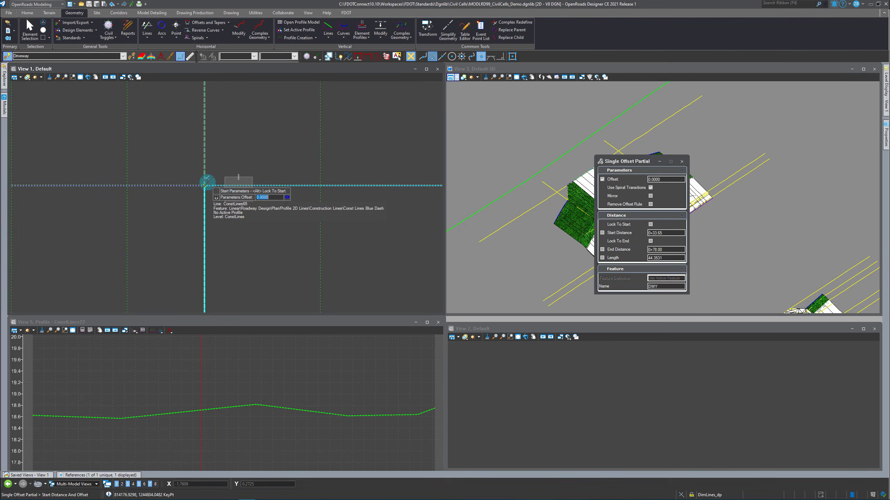
left_click(206, 183)
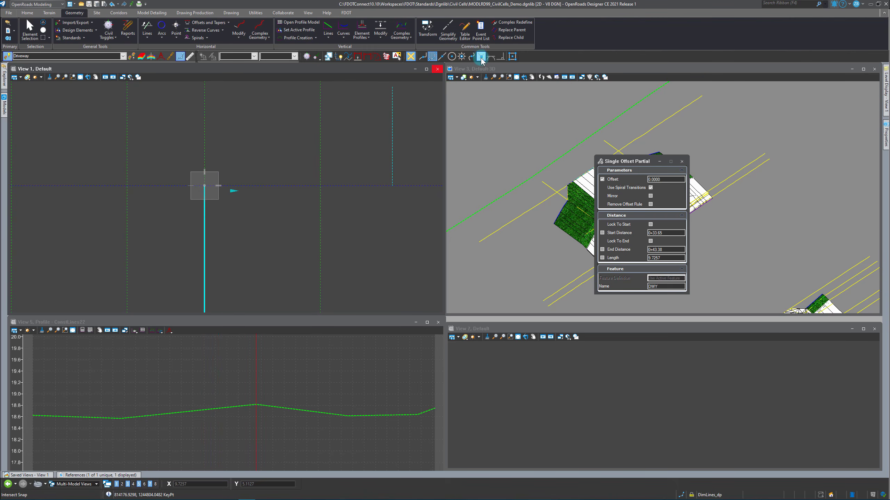
left_click(319, 185)
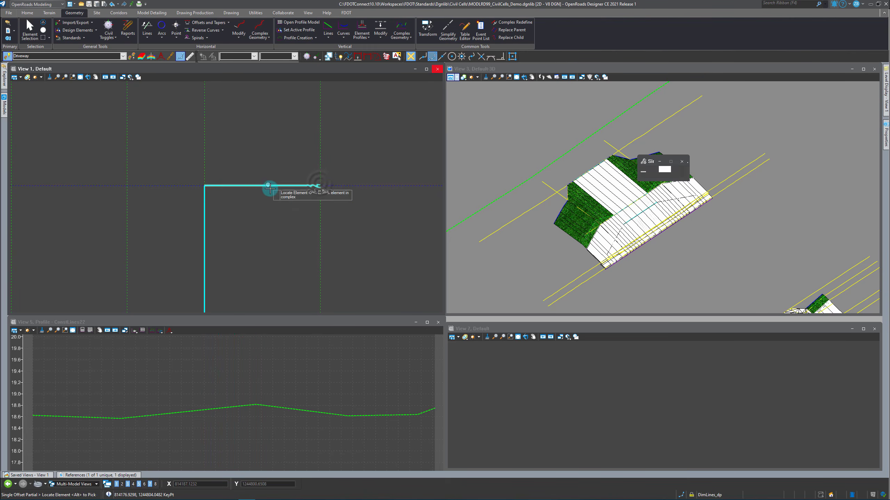
scroll(287, 203, "down", 4)
scroll(306, 214, "down", 2)
left_click(30, 30)
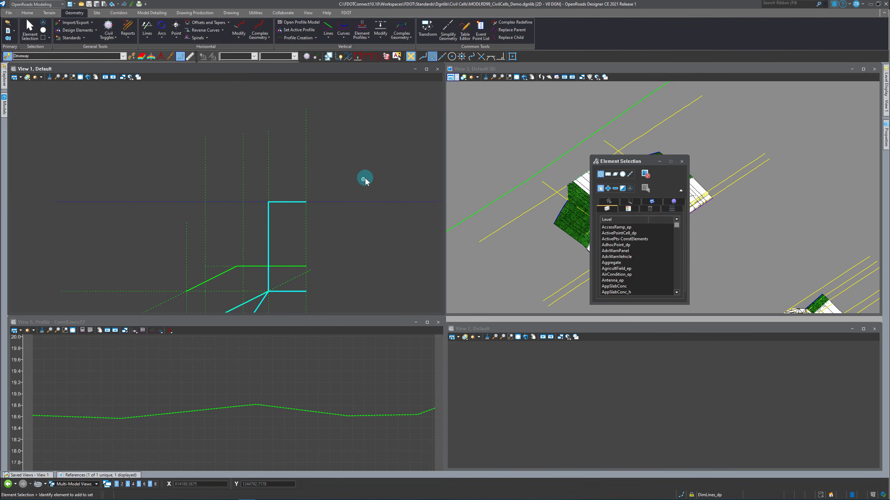
Match the active feature definition to the finished cell's Pavement Asphalt EOPA line, and return to the cell under construction
scroll(359, 170, "down", 3)
scroll(272, 264, "up", 3)
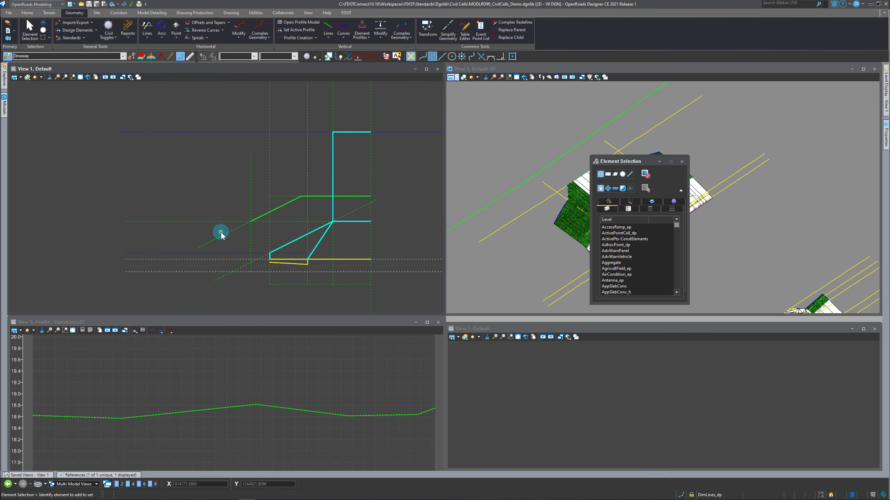
left_click(132, 56)
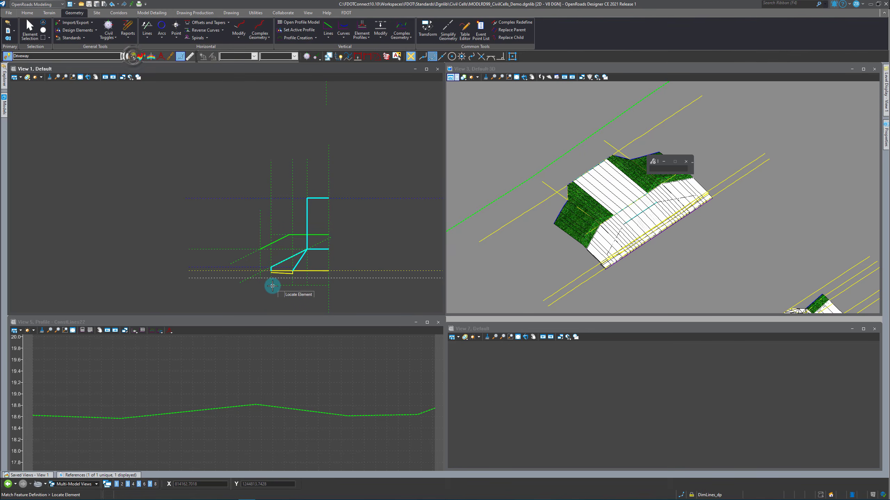
scroll(278, 282, "down", 5)
scroll(280, 210, "up", 5)
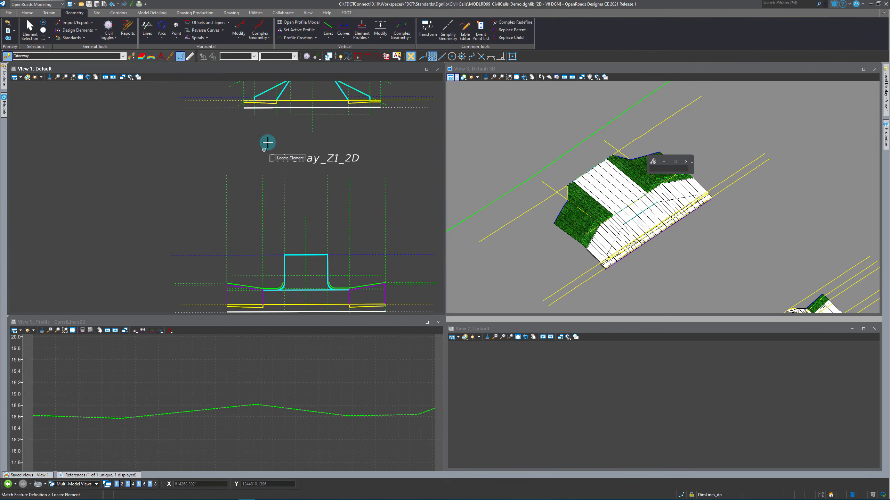
scroll(238, 157, "down", 5)
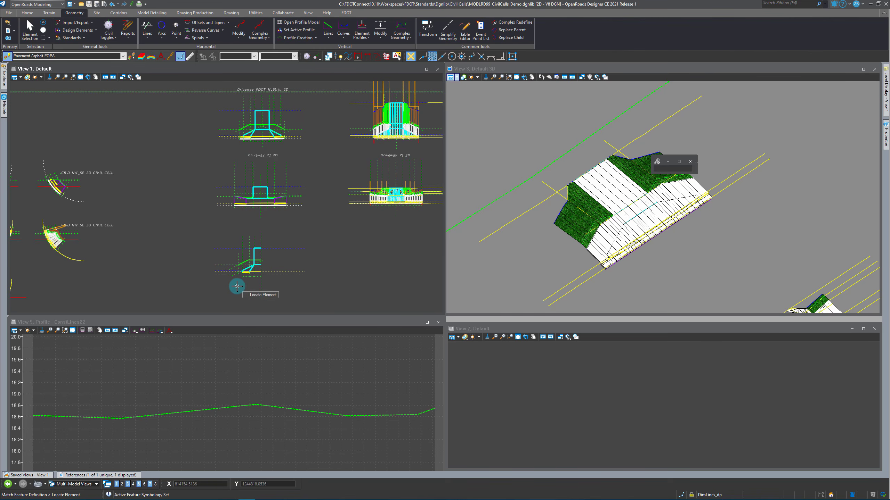
scroll(236, 287, "up", 5)
scroll(256, 276, "up", 2)
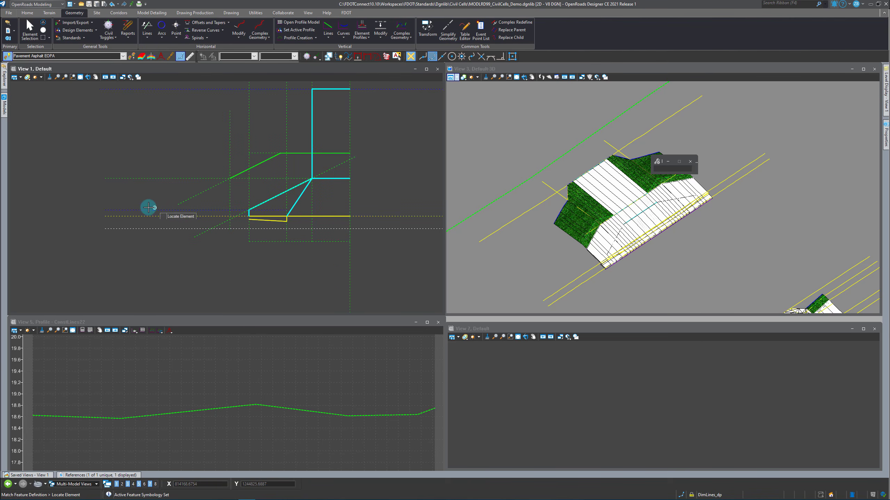
left_click(30, 27)
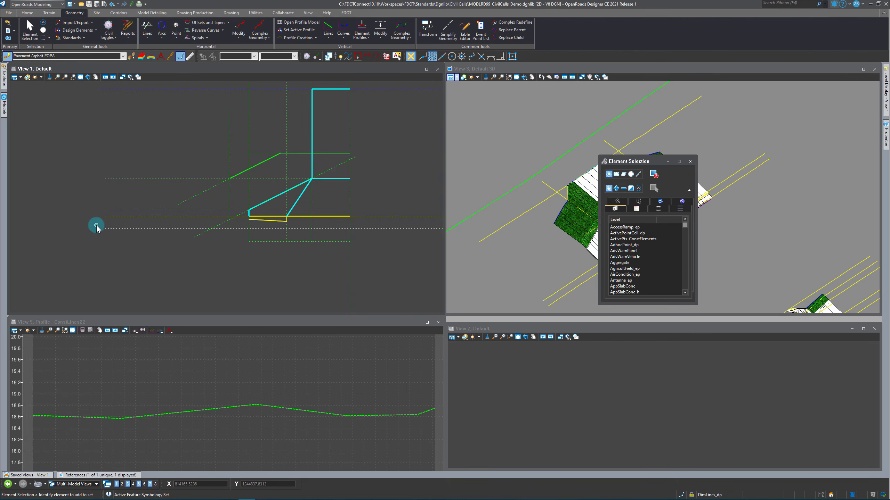
Place a zero partial offset for the asphalt pavement edge on the lowest horizontal reference line, from the outermost vertical construction line to the centre line
scroll(58, 232, "down", 2)
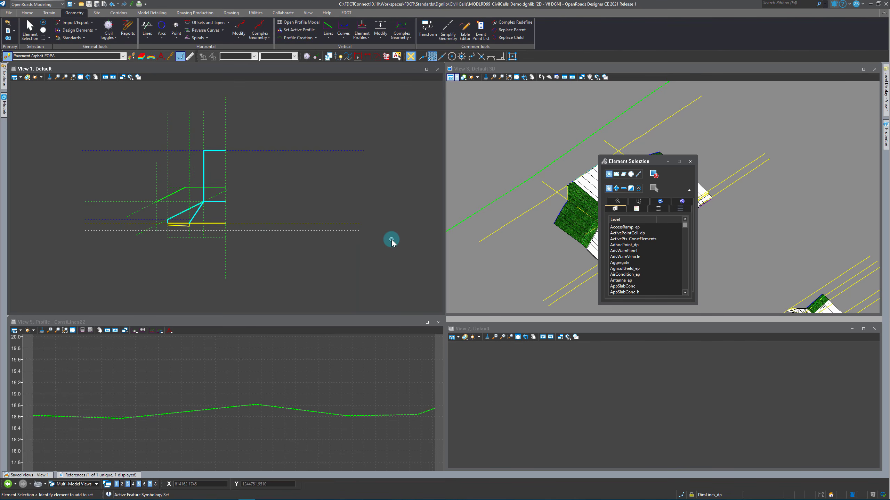
left_click(228, 23)
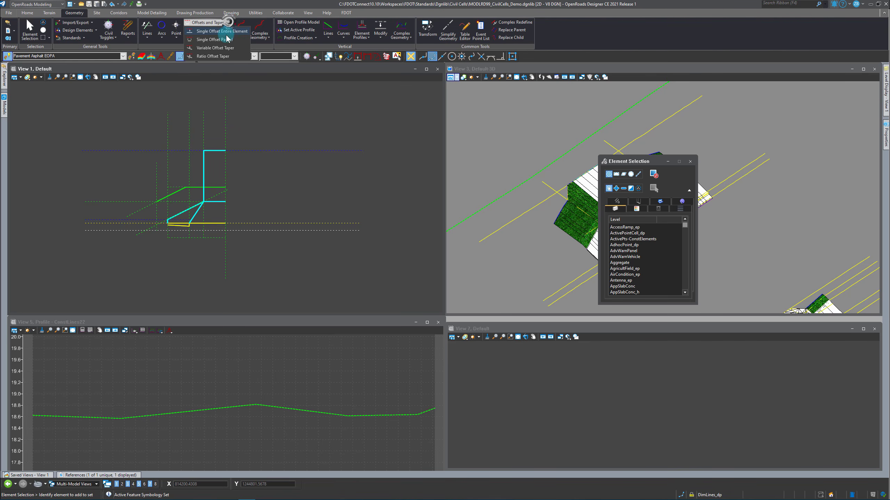
left_click(224, 38)
scroll(145, 248, "up", 2)
left_click(201, 216)
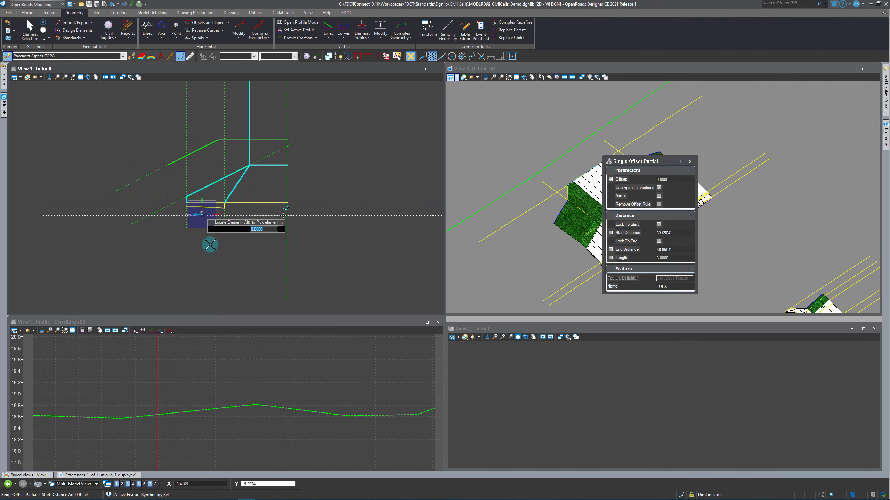
scroll(181, 235, "up", 2)
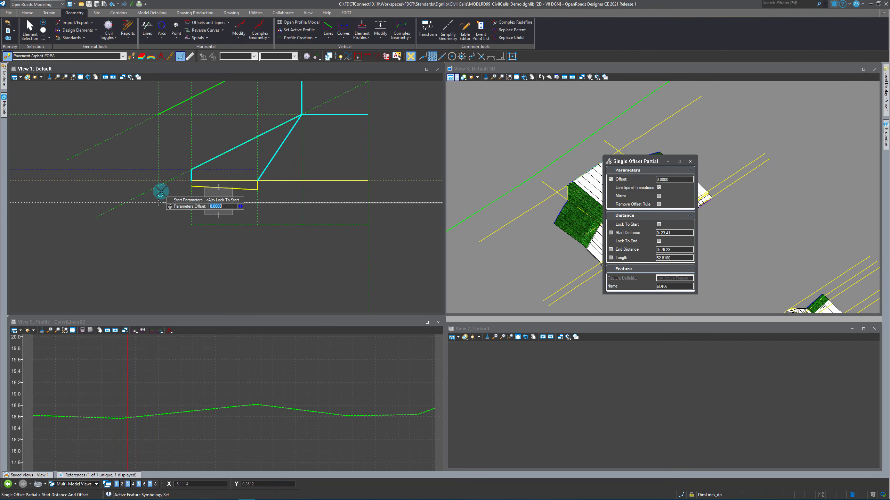
left_click(229, 236)
scroll(220, 193, "down", 2)
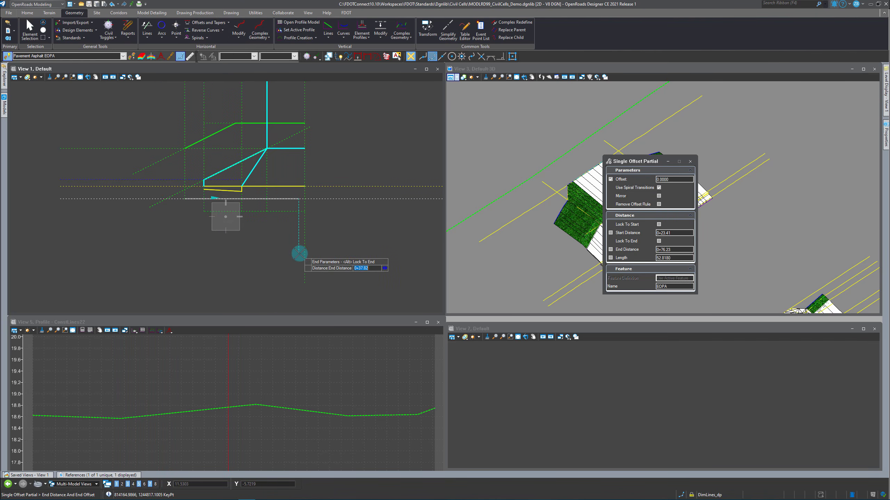
left_click(308, 266)
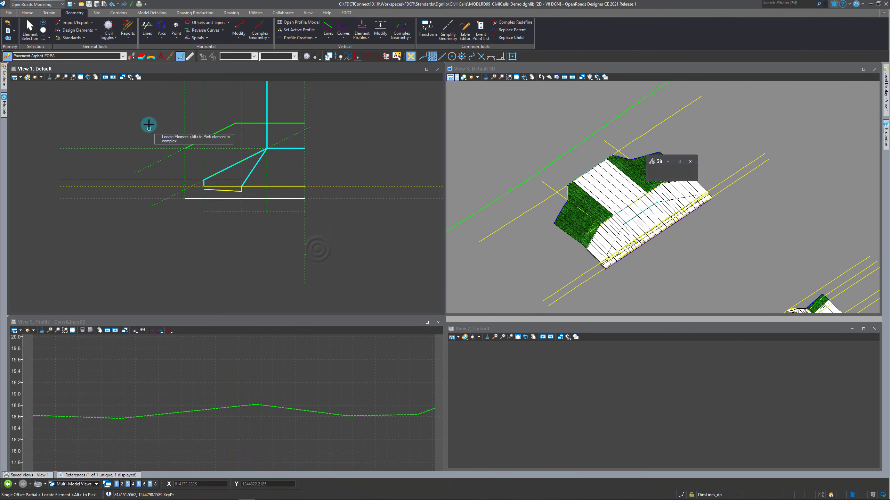
left_click(39, 42)
scroll(159, 222, "down", 2)
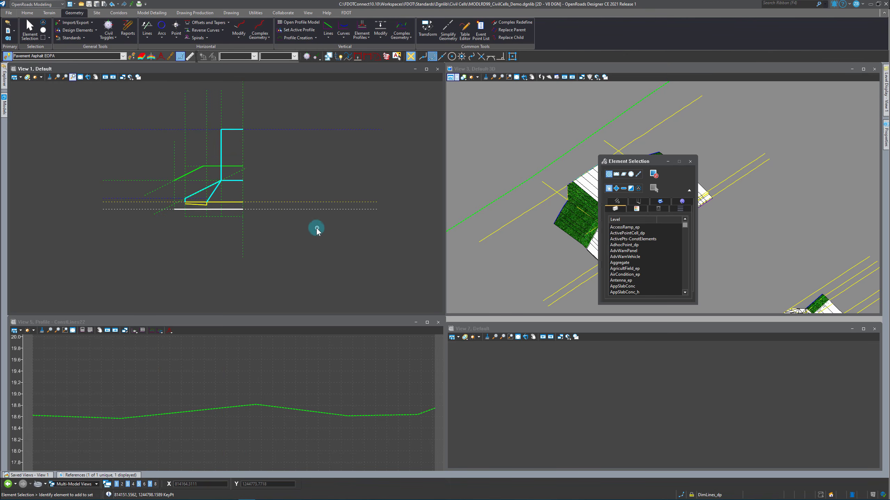
scroll(199, 201, "up", 2)
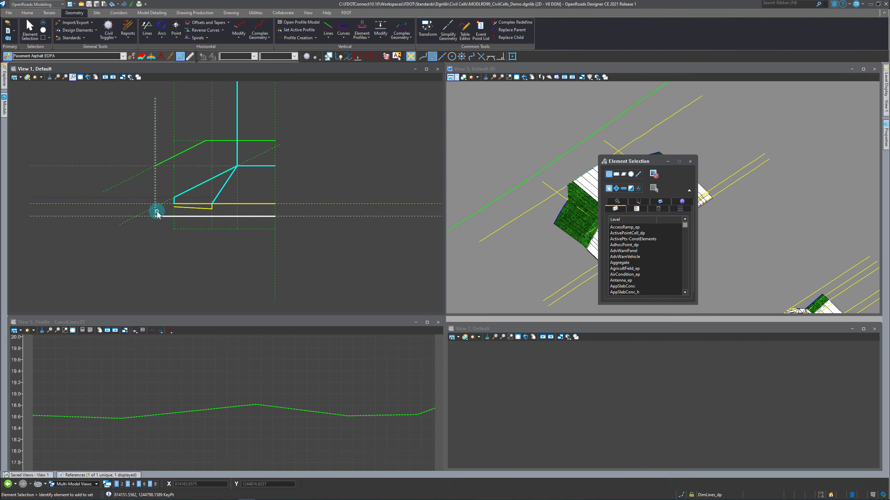
scroll(357, 169, "down", 2)
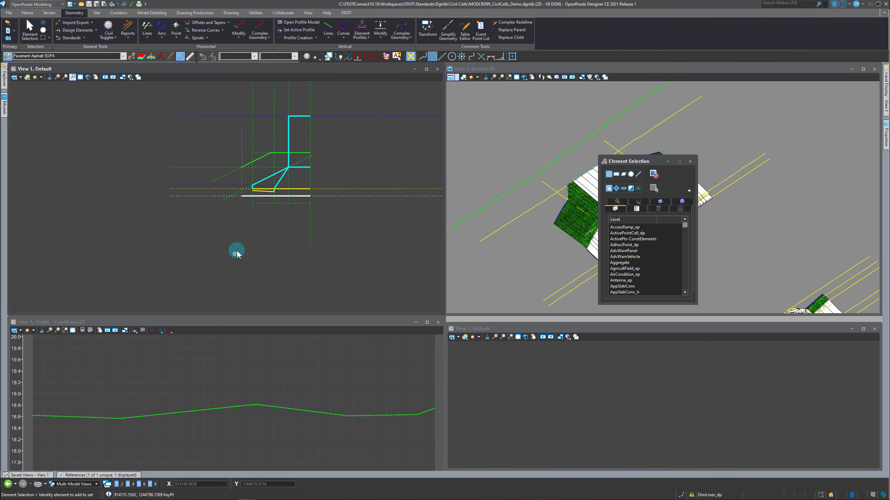
left_click(311, 131)
left_click(355, 135)
left_click(253, 164)
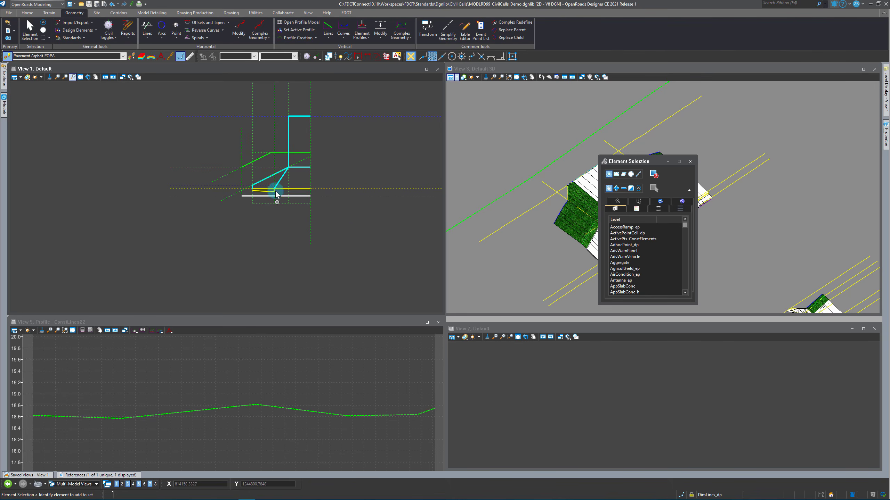
scroll(263, 273, "down", 2)
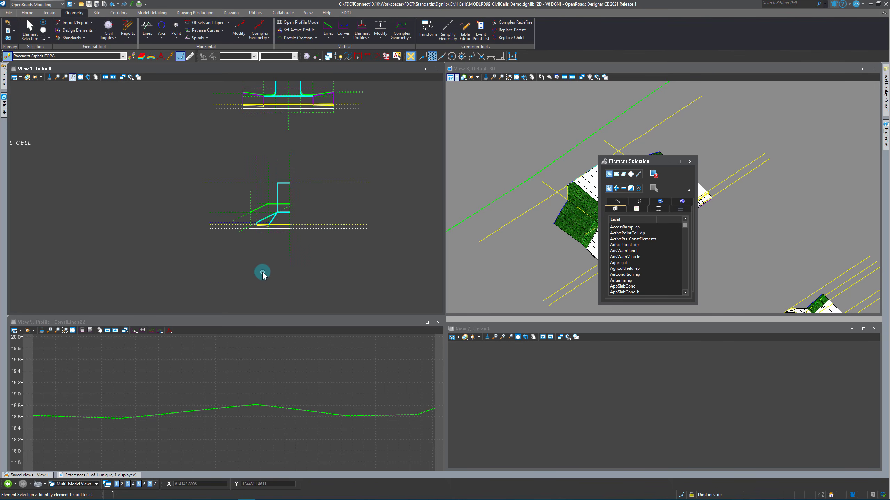
Match the Curb Back feature and create a 3-foot partial offset at 0 offset, between the driveway's outer construction line and the flare
scroll(263, 274, "down", 2)
scroll(262, 249, "up", 3)
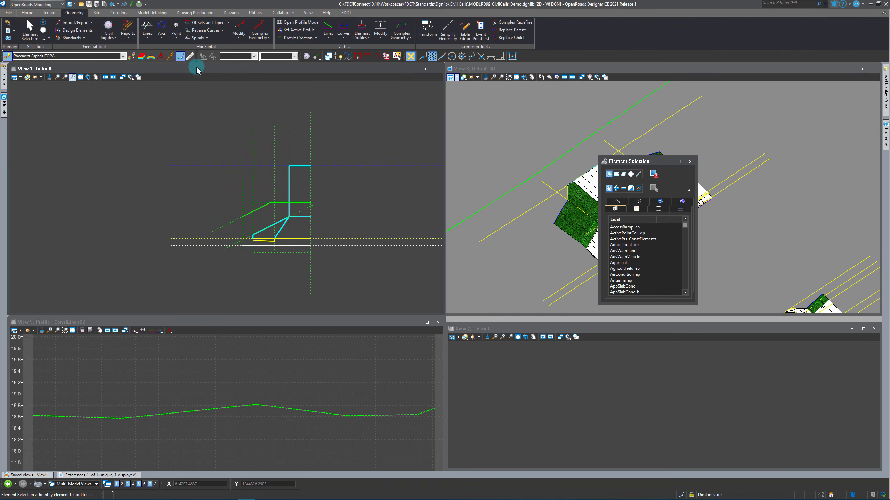
left_click(133, 56)
scroll(259, 245, "up", 3)
left_click(254, 206)
left_click(255, 206)
left_click(228, 23)
left_click(210, 36)
left_click(198, 206)
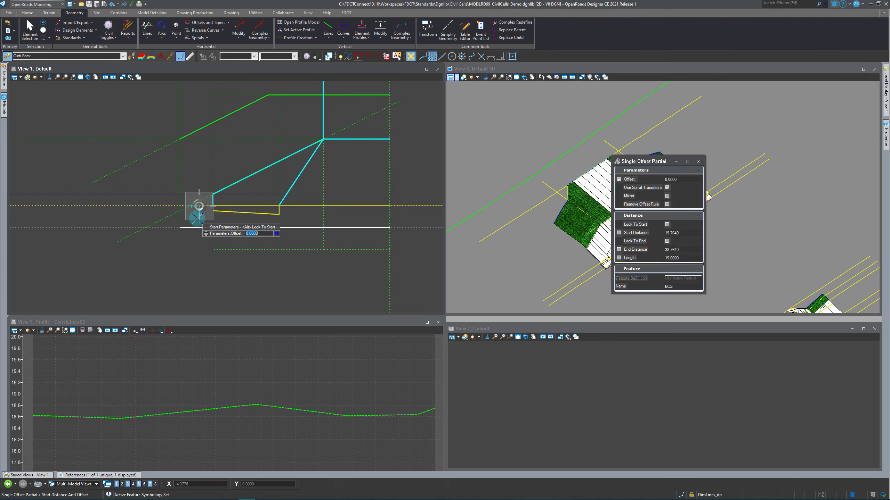
left_click(216, 235)
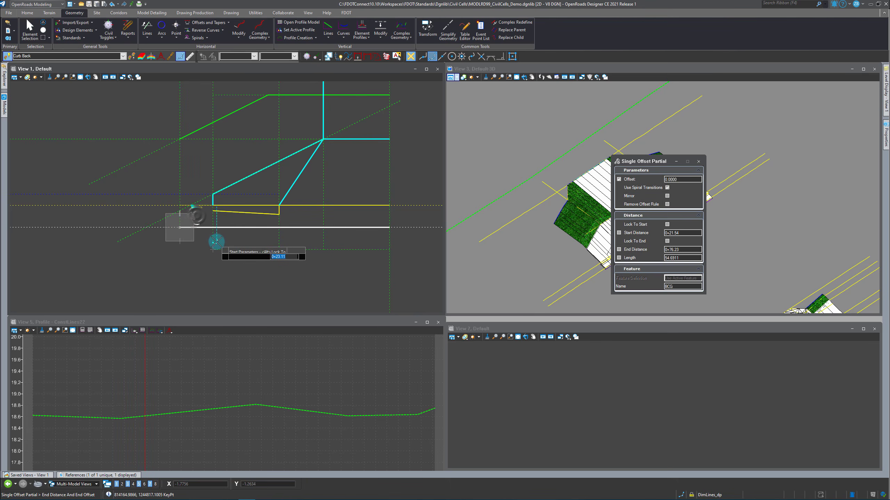
left_click(222, 242)
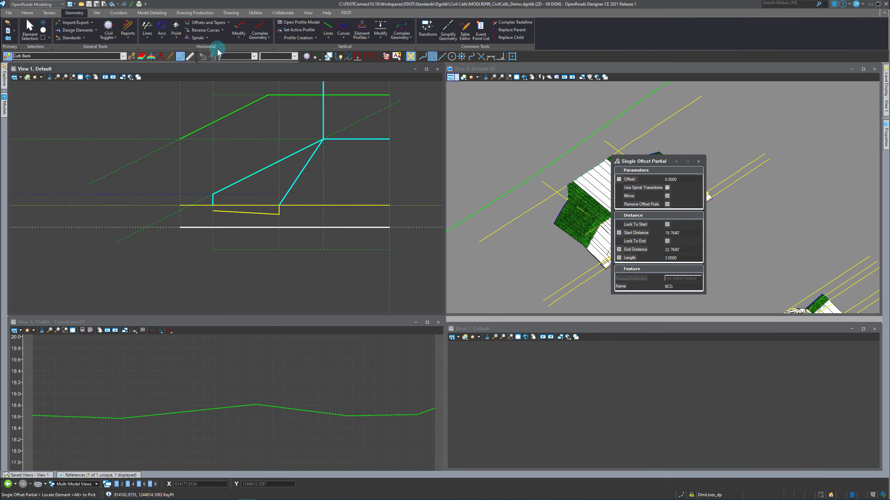
Match the Curb Gutter Type F feature and offset the entire new curb back segment by 0.5
left_click(132, 56)
left_click(250, 214)
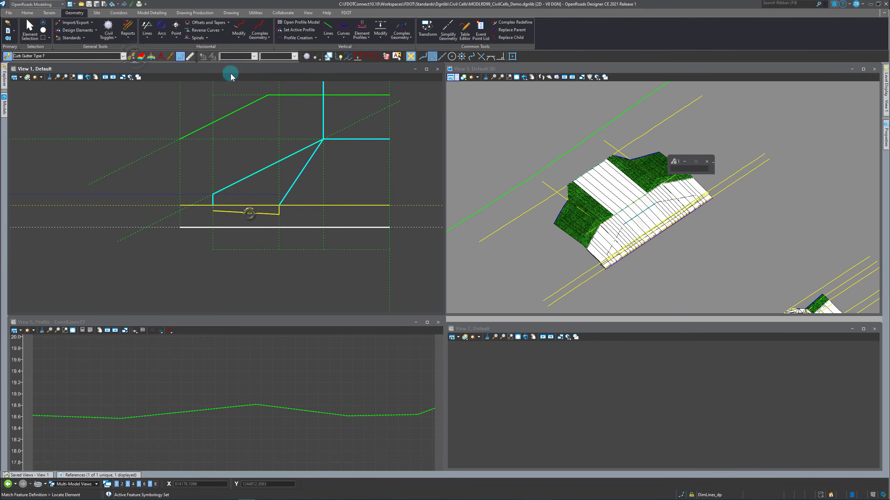
left_click(198, 206)
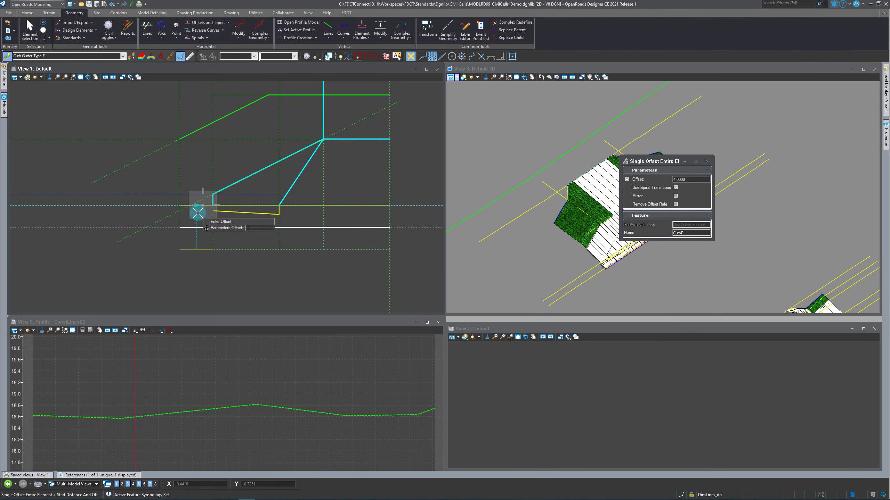
left_click(191, 211)
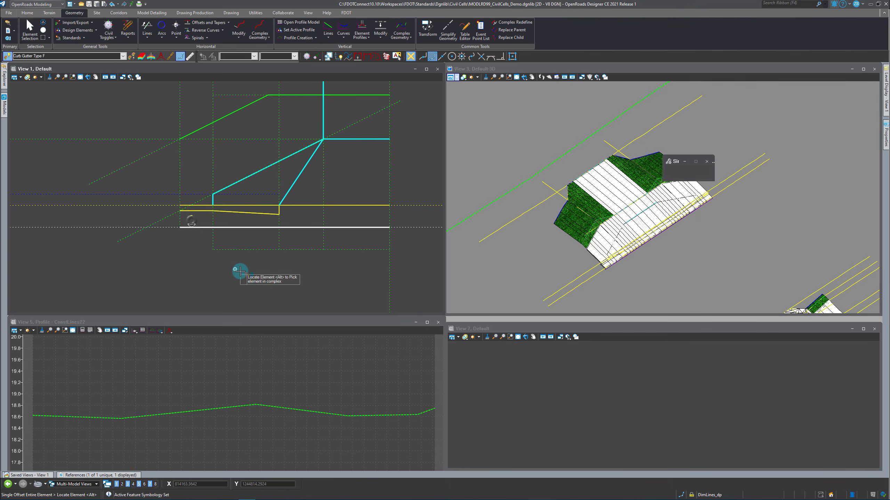
scroll(238, 270, "down", 3)
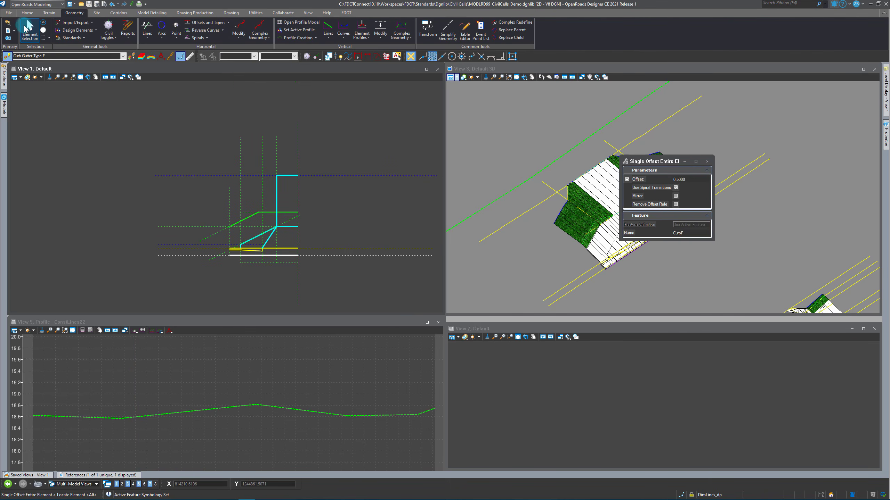
left_click(25, 29)
Examine the construction lines of the 2D driveway layouts, including the baseline under Driveway_FDOT_Demo_Final_2D
scroll(238, 279, "down", 3)
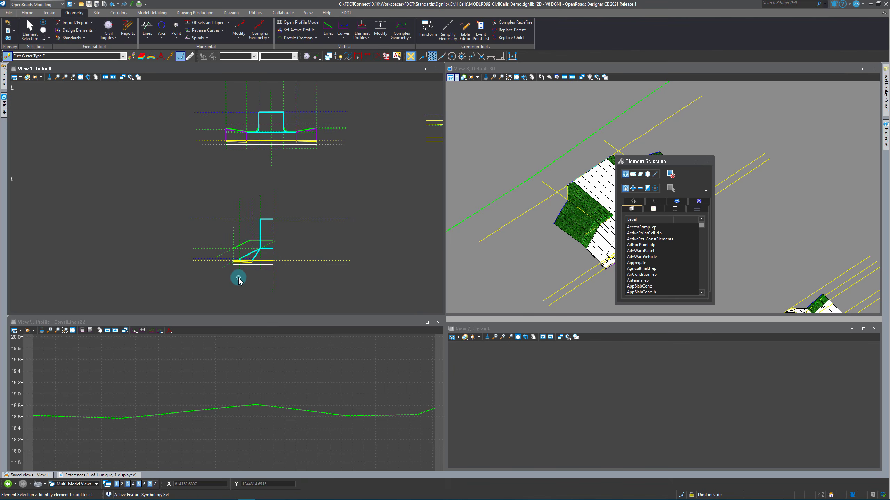
scroll(238, 279, "down", 3)
scroll(218, 129, "up", 3)
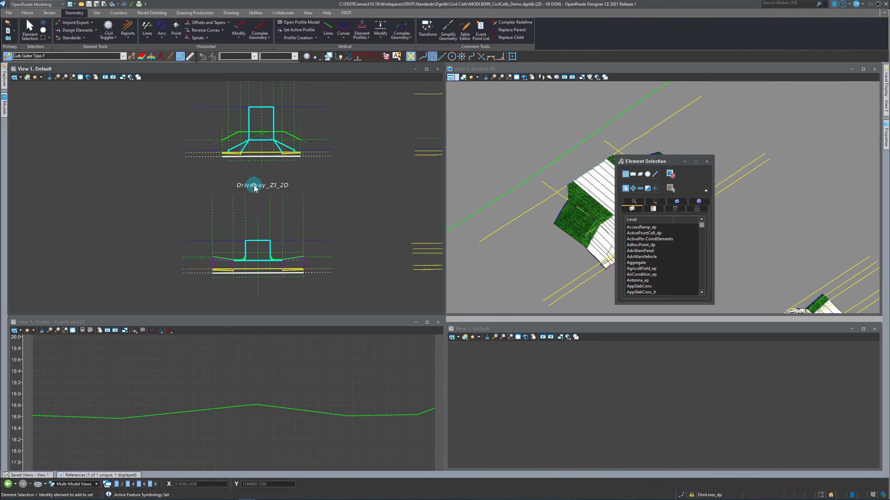
left_click(244, 175)
left_click(194, 142)
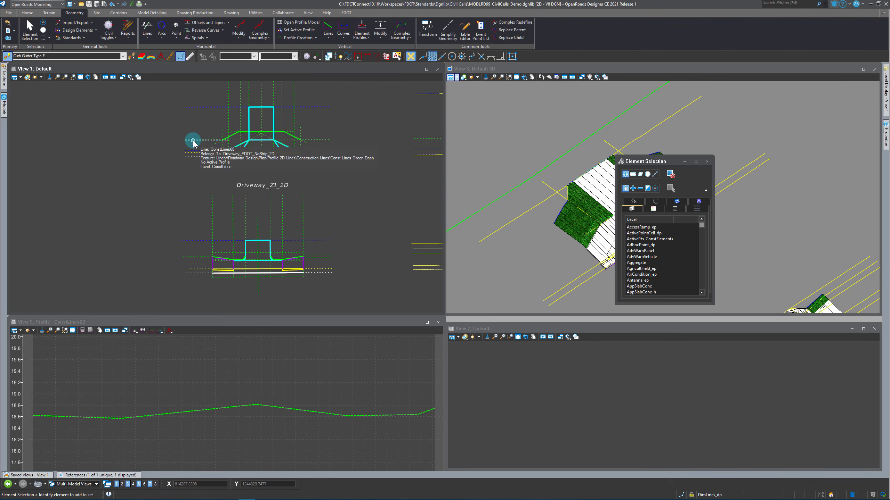
scroll(182, 257, "down", 3)
scroll(191, 272, "up", 5)
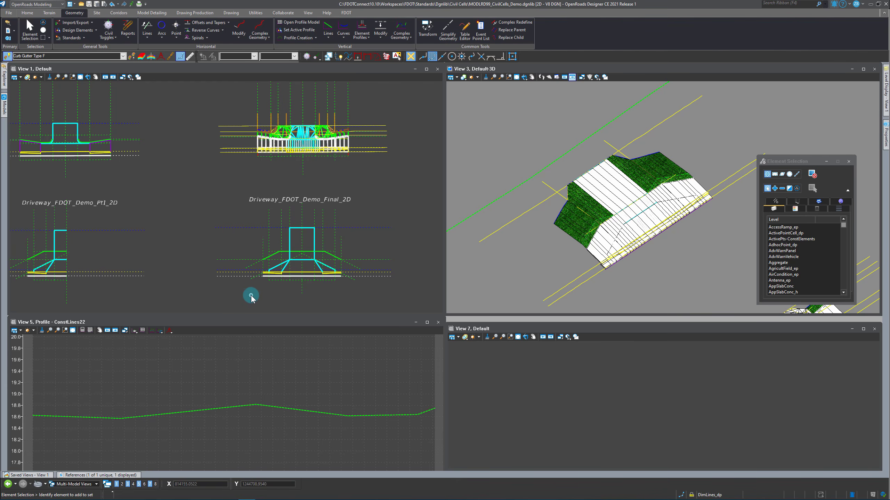
left_click(233, 276)
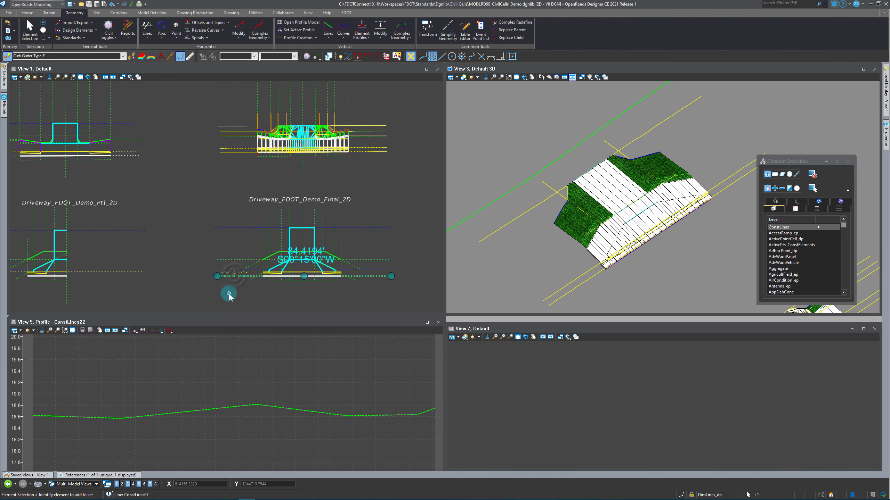
left_click(231, 295)
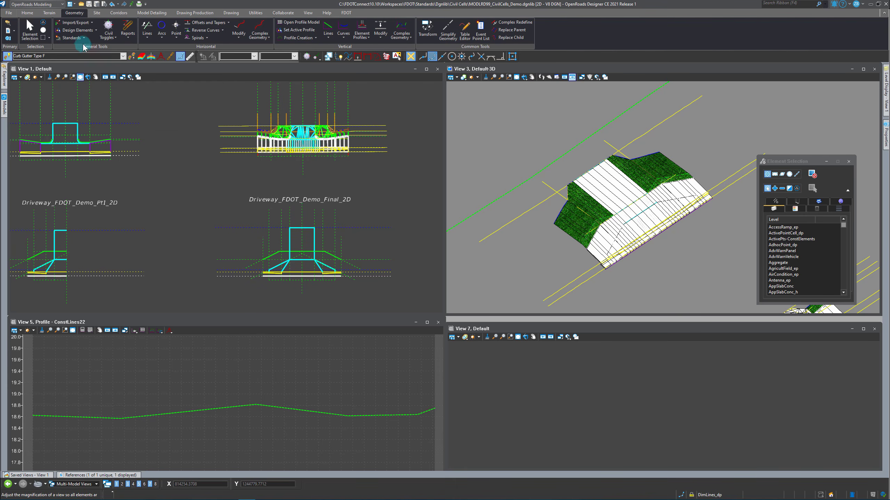
Start creating a civil cell and name it Driveway_FDOT_Demo_Final_2D
left_click(151, 14)
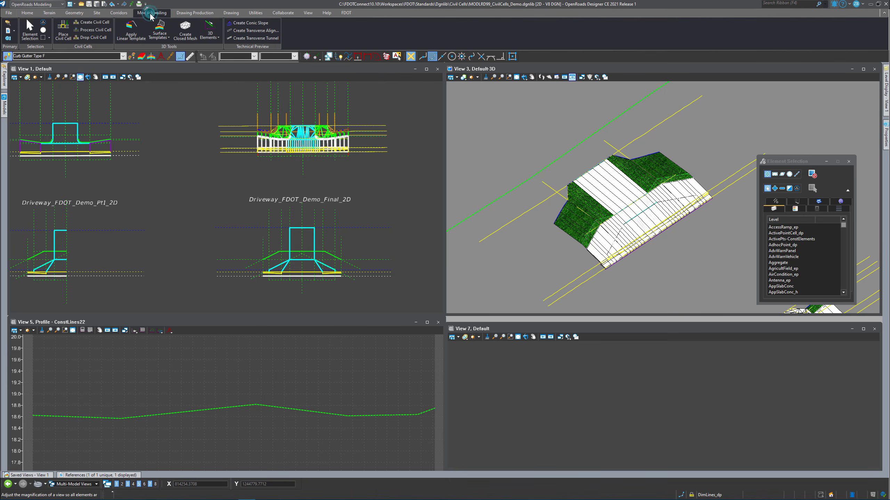
left_click(98, 23)
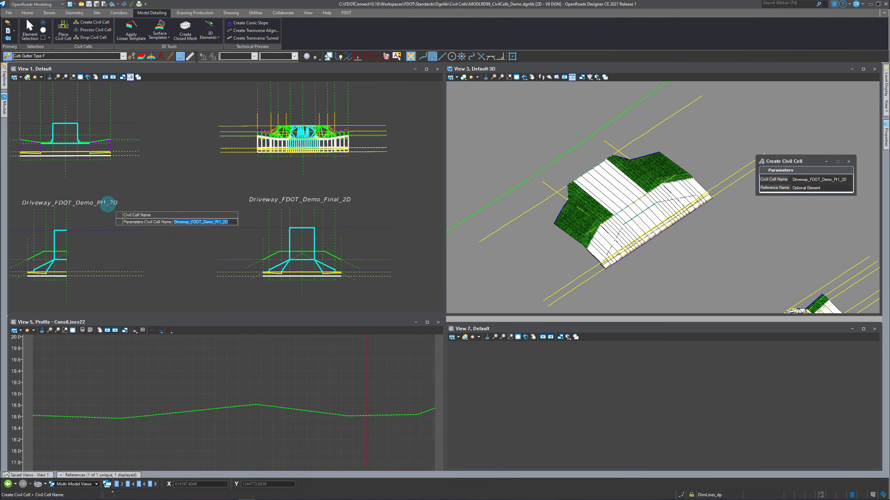
key("Left")
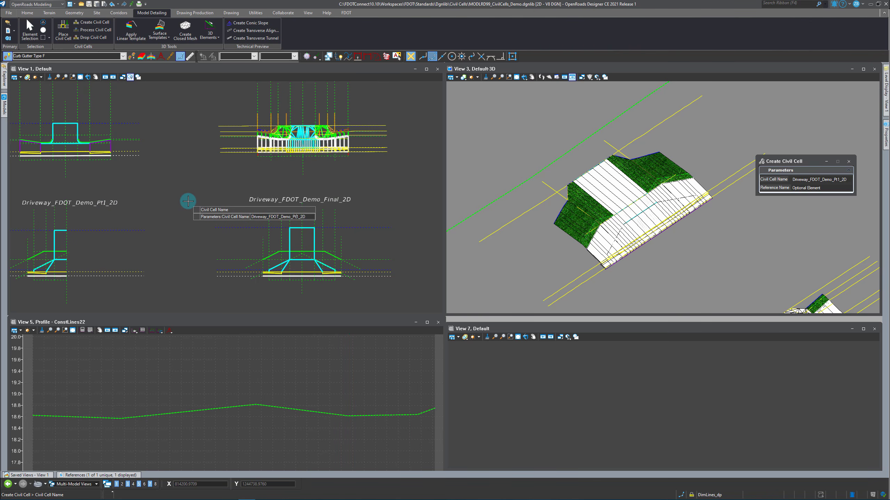
key("BackSpace")
key("BackSpace")
key("BackSpace")
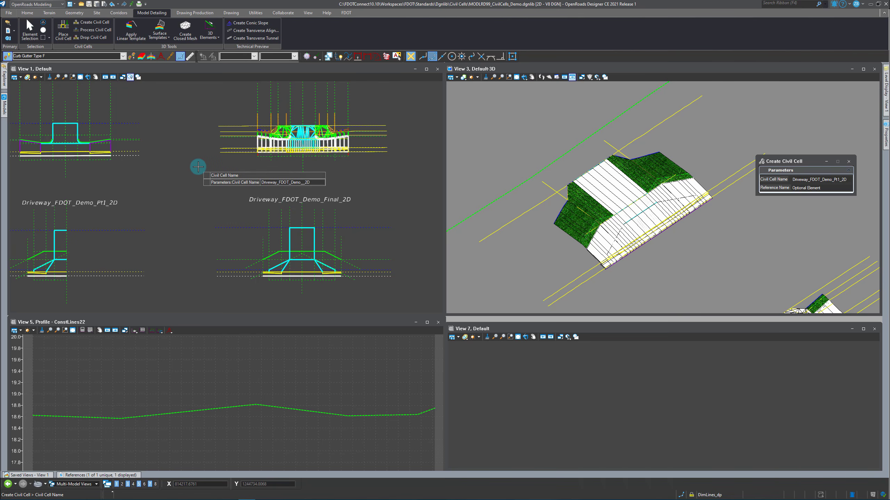
type("Final")
key("Return")
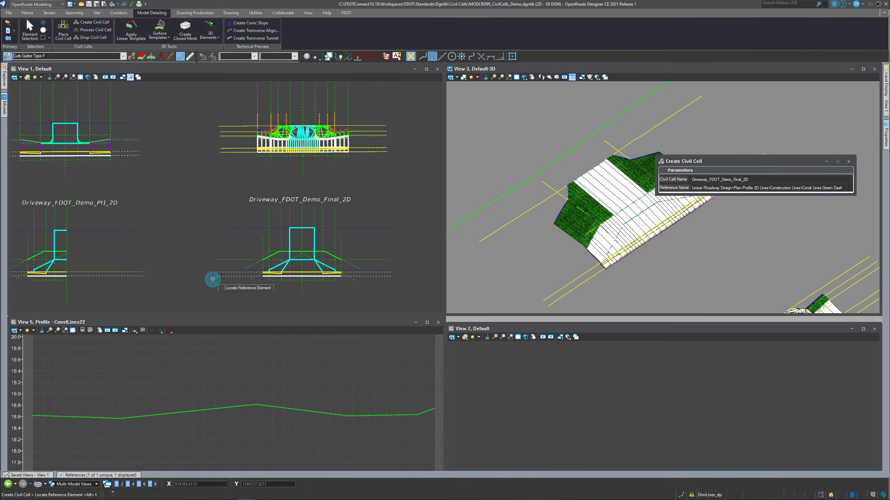
Pick the white dashed baseline, the green dashed driveway centerline and the blue dashed horizontal line as the cell's reference elements
left_click(241, 278)
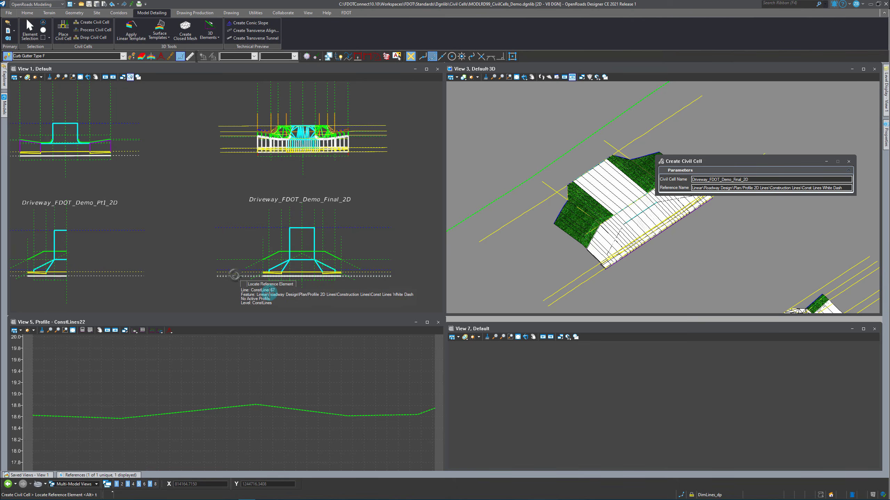
left_click(234, 275)
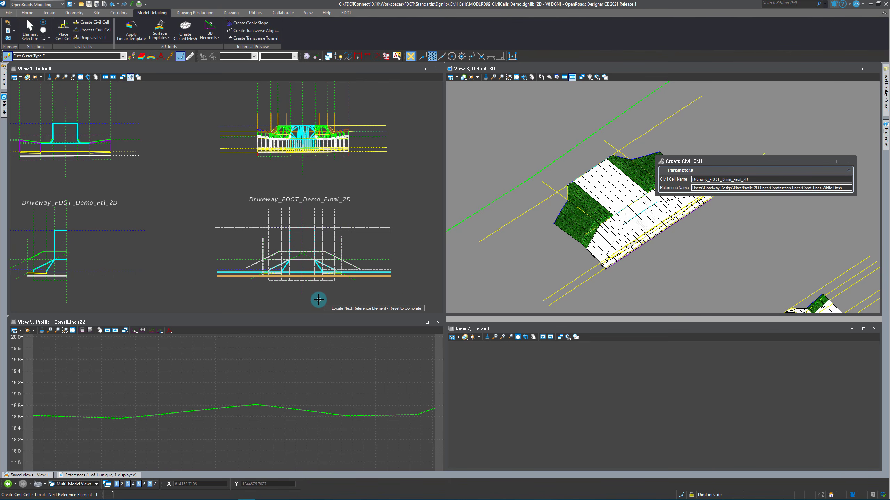
left_click(301, 289)
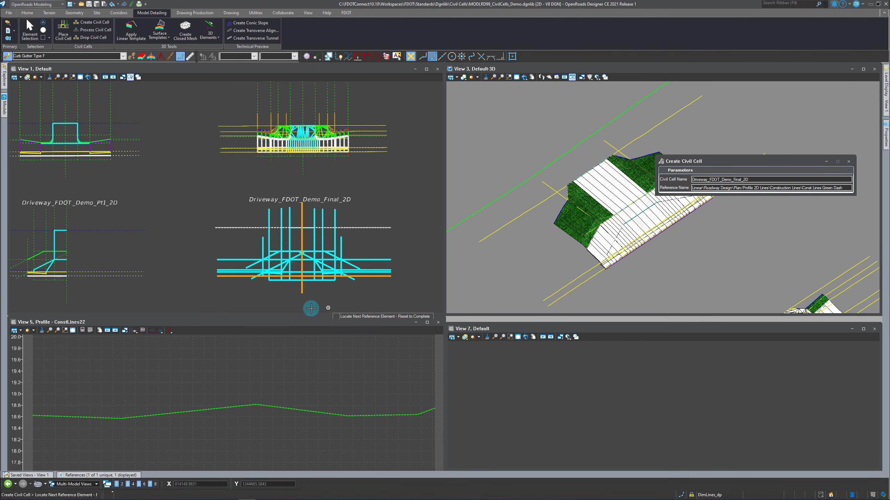
left_click(66, 284)
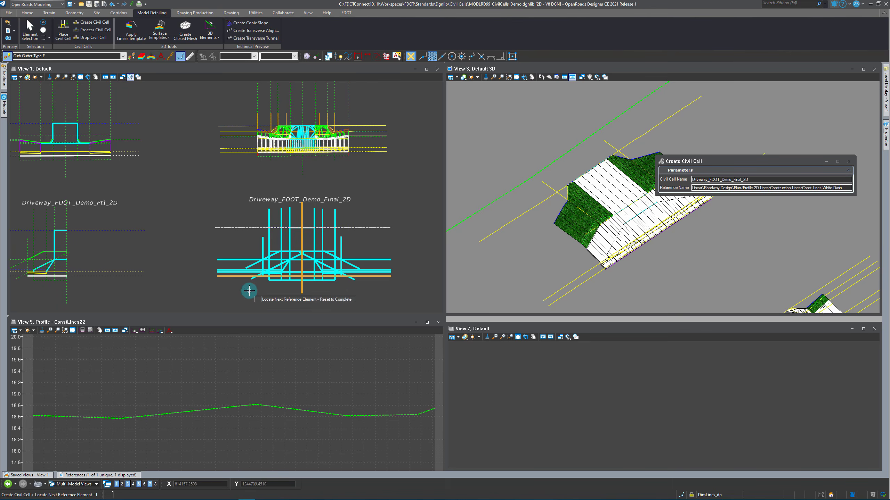
left_click(307, 293)
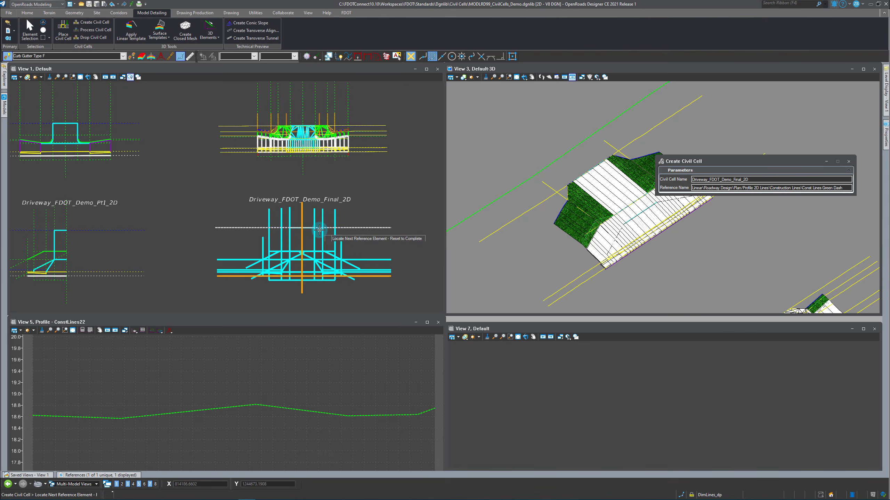
scroll(320, 228, "up", 2)
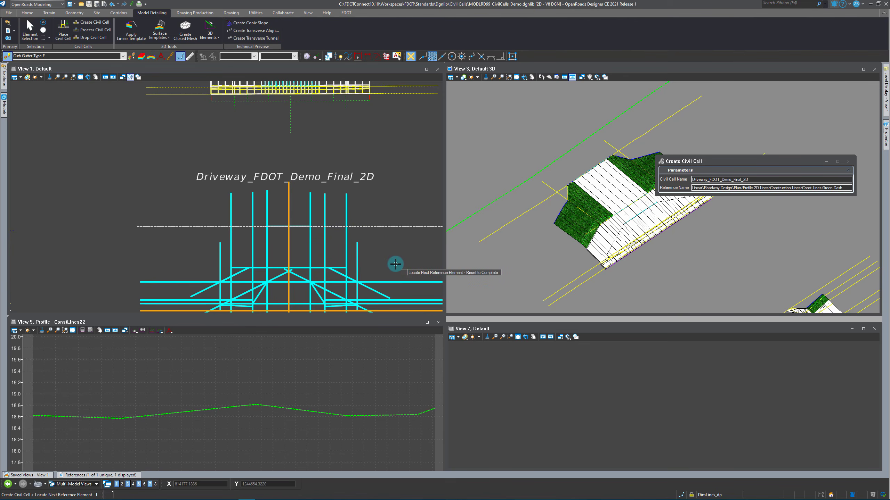
left_click(397, 226)
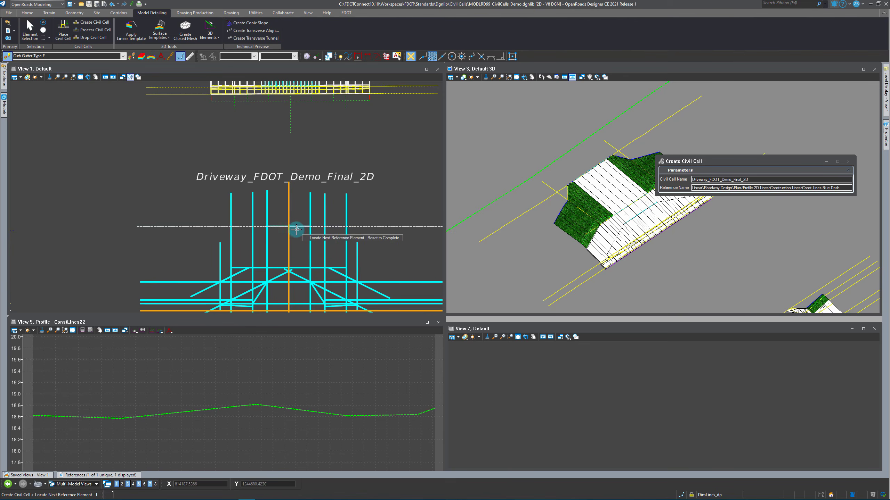
scroll(308, 232, "down", 2)
left_click(331, 235)
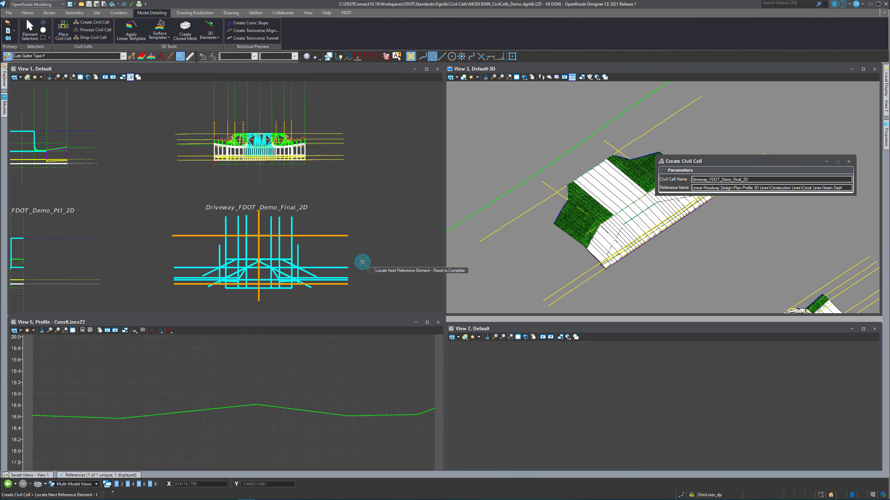
Complete the reference selection without optional references and accept the civil cell
scroll(362, 262, "down", 2)
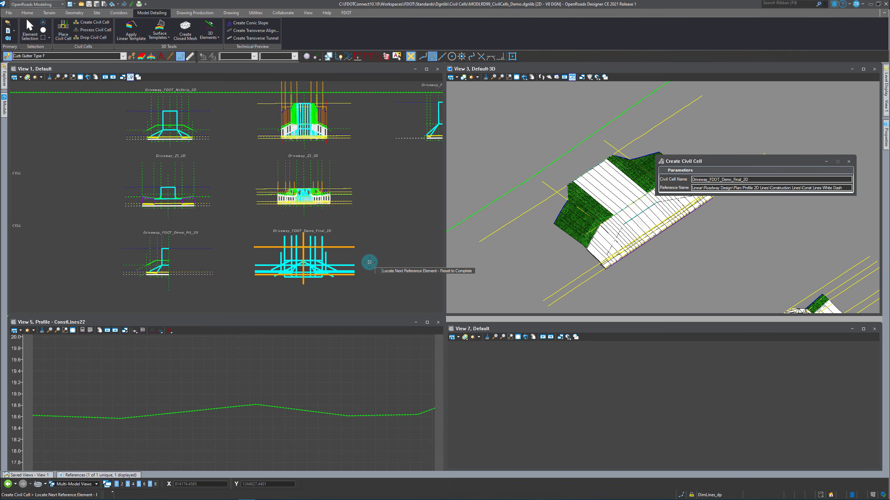
left_click(365, 263)
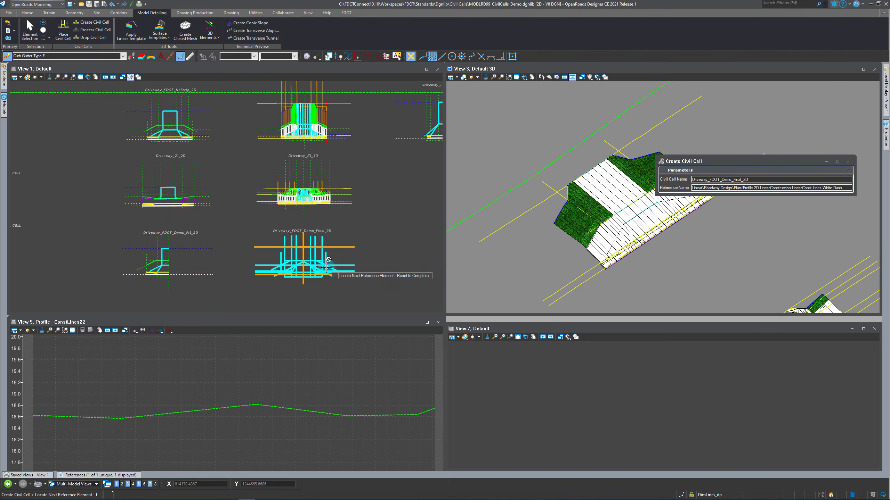
scroll(357, 264, "up", 2)
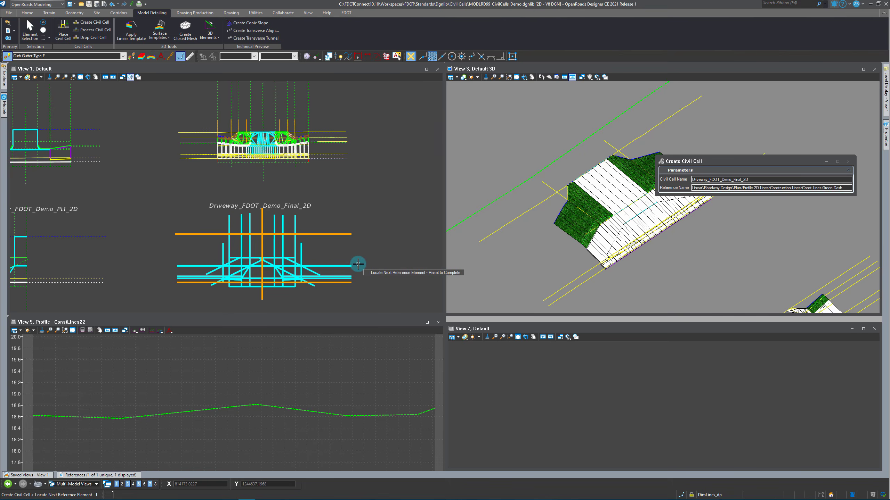
right_click(323, 246)
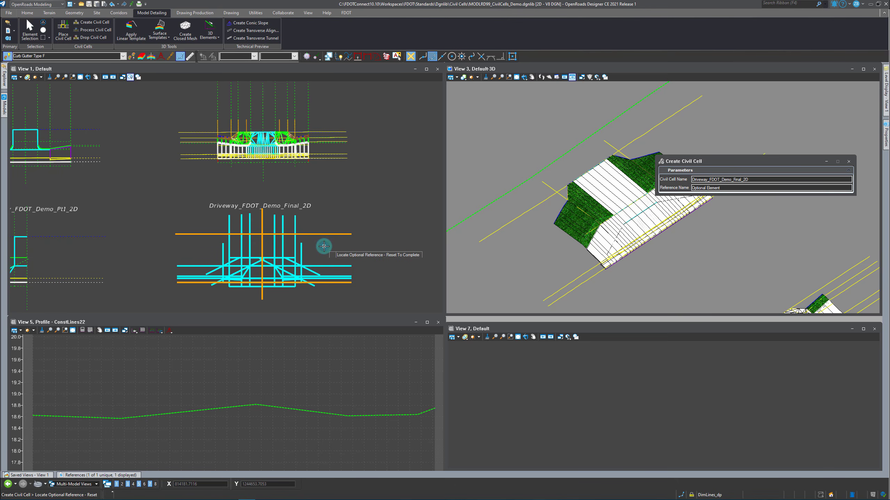
right_click(329, 248)
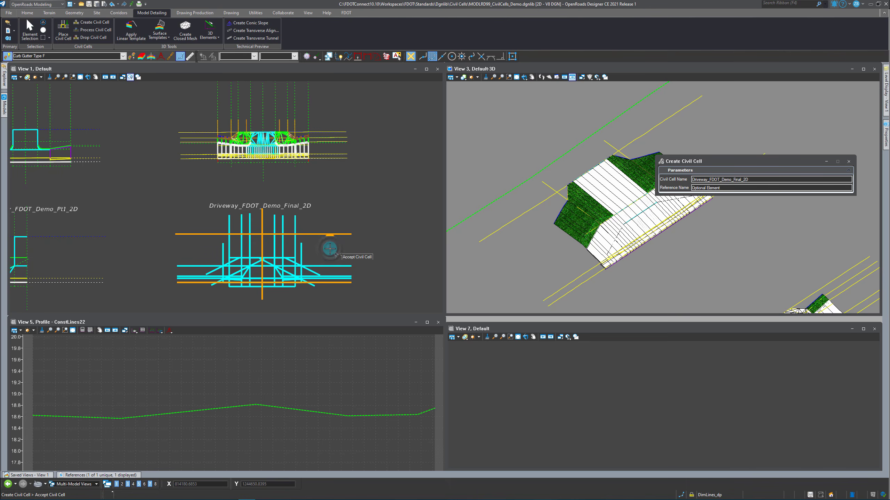
left_click(330, 248)
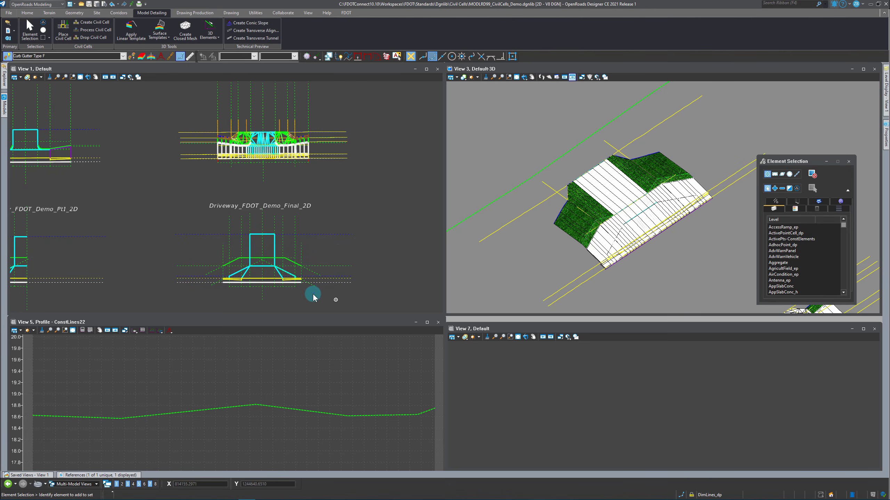
Keep the Explorer pinned open and list the civil cells contained in the OpenRoads model
mouse_move(4, 86)
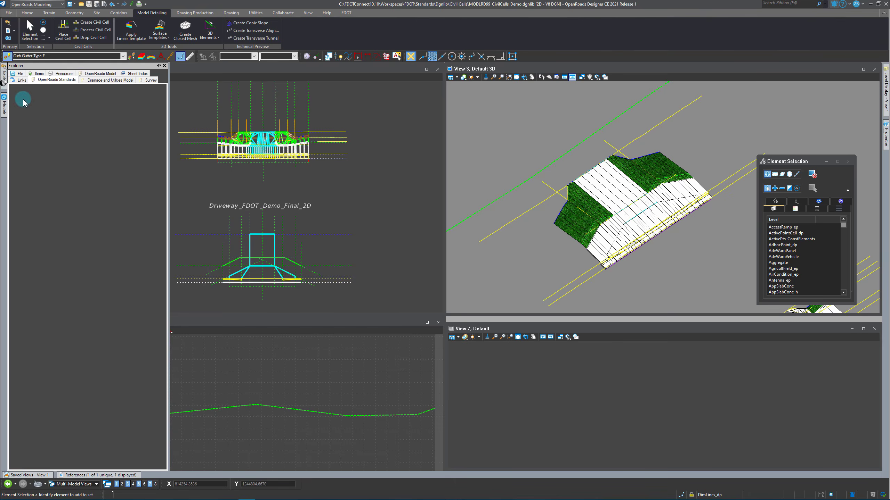
left_click(158, 66)
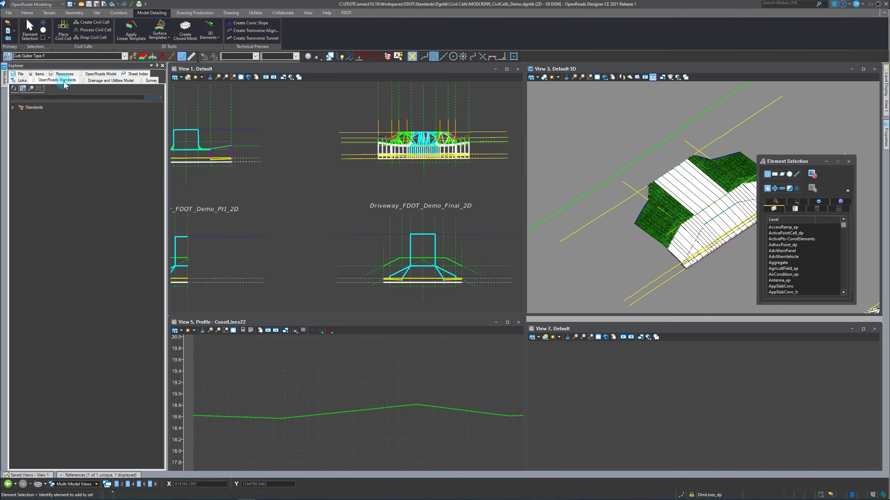
left_click(100, 75)
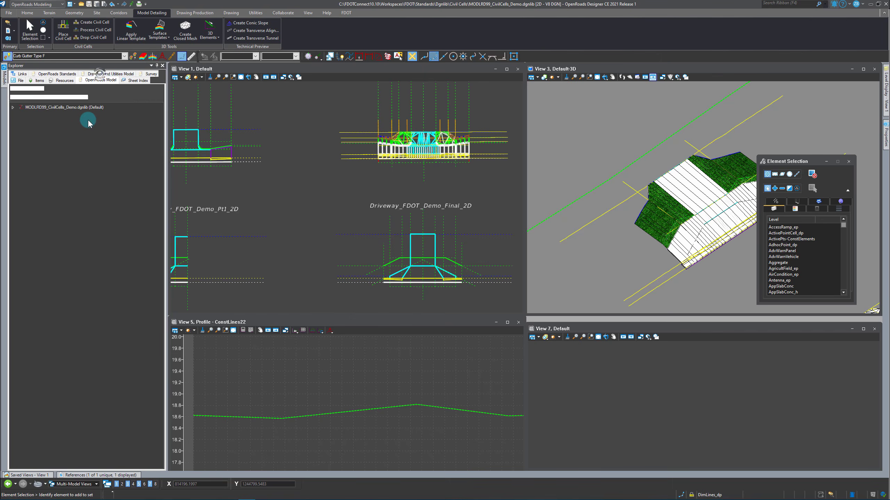
left_click(13, 107)
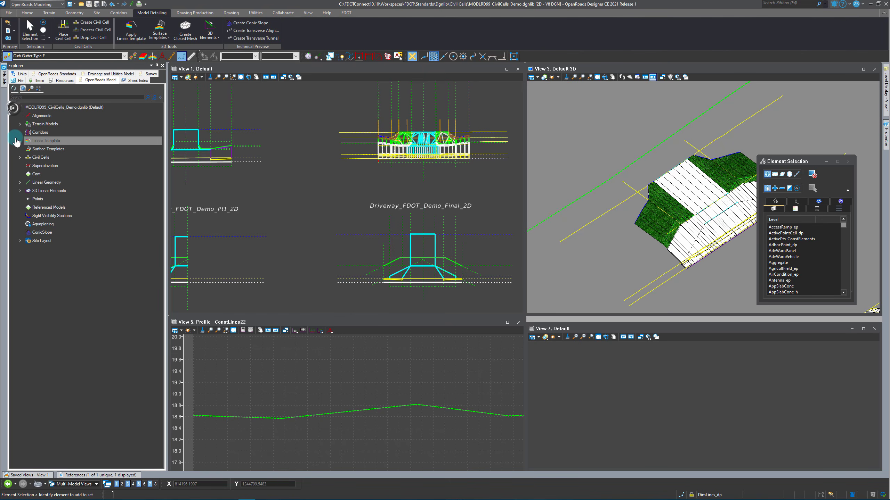
left_click(19, 158)
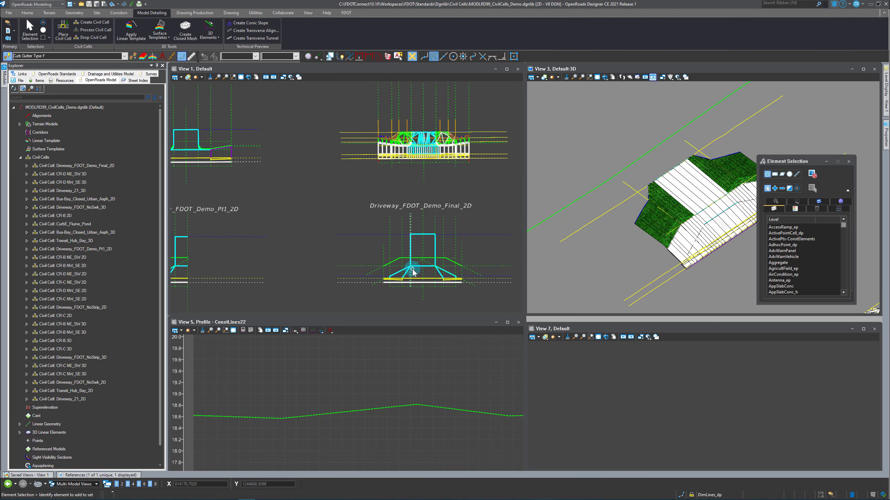
mouse_move(405, 268)
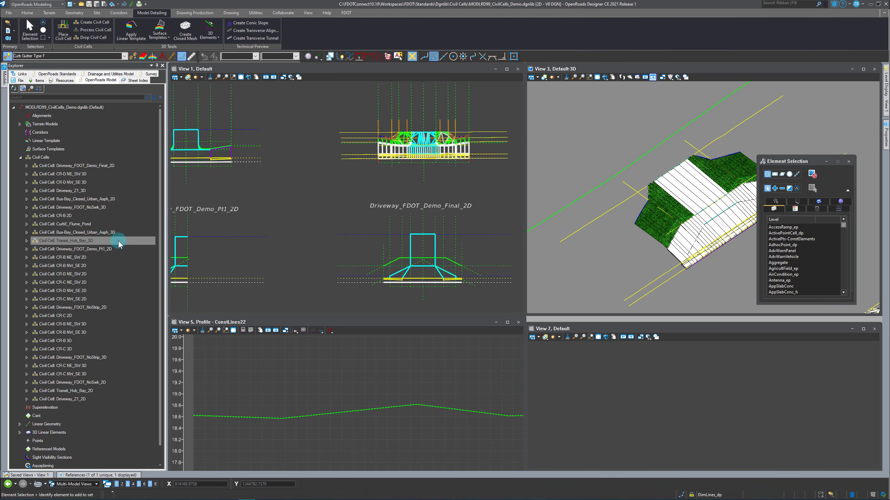
Select the Driveway_FDOT_Demo_Final_2D civil cell, expand its references and widen the Explorer to fit their names
left_click(100, 167)
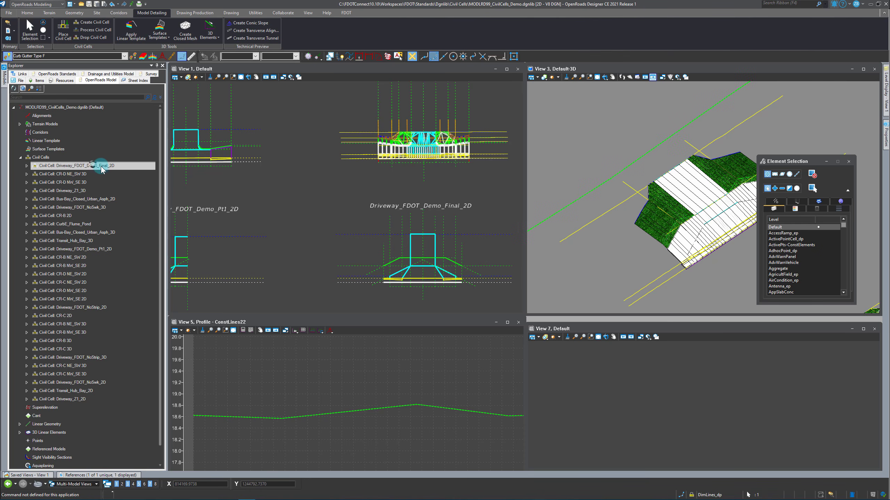
left_click(26, 166)
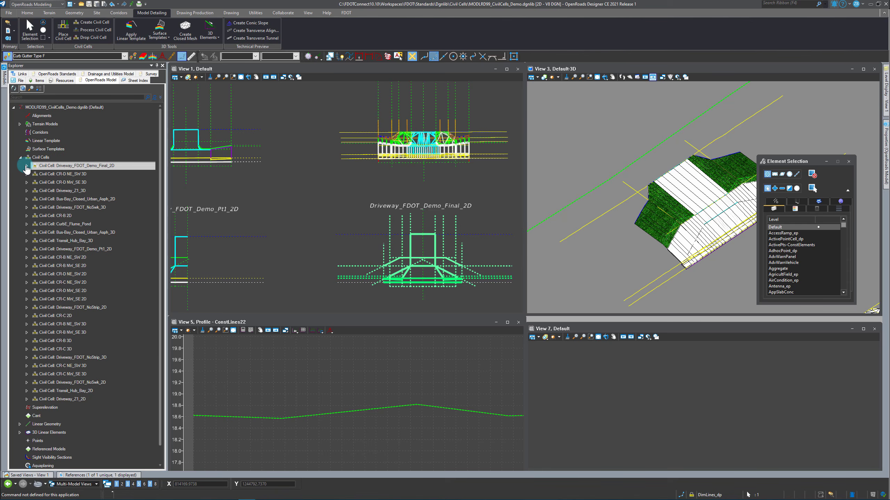
left_click(27, 166)
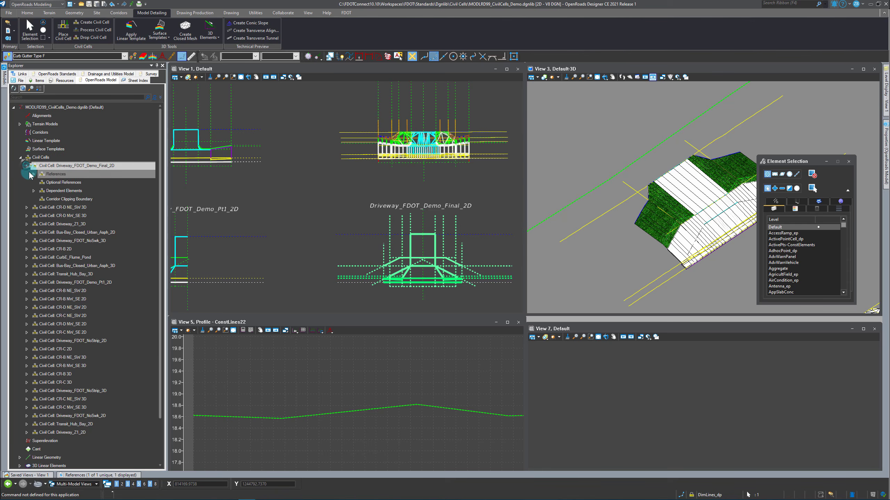
left_click(34, 174)
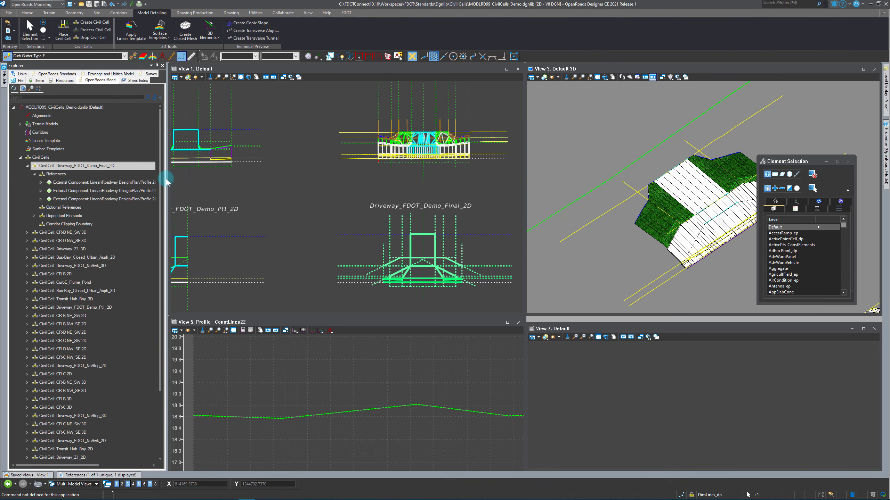
left_click_drag(165, 179, 204, 178)
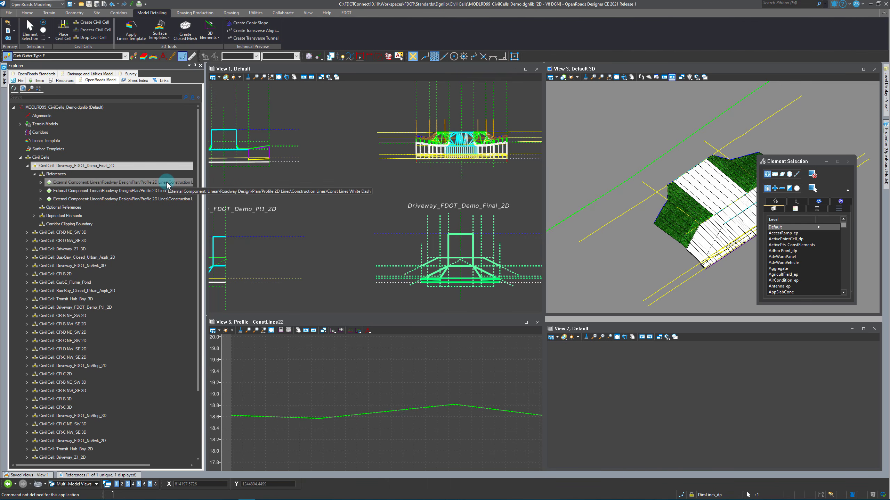
Expand the civil cell's three external components and highlight each one's line to identify it in the drawing
left_click(40, 182)
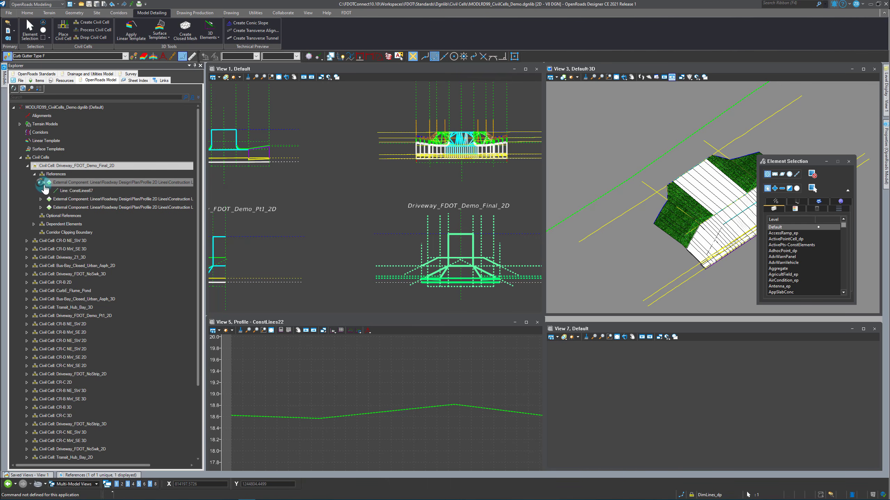
left_click(83, 192)
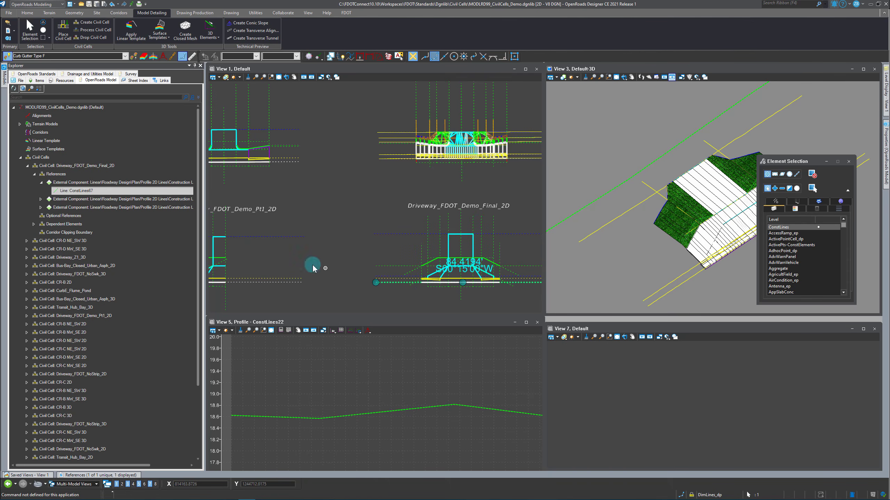
left_click(40, 199)
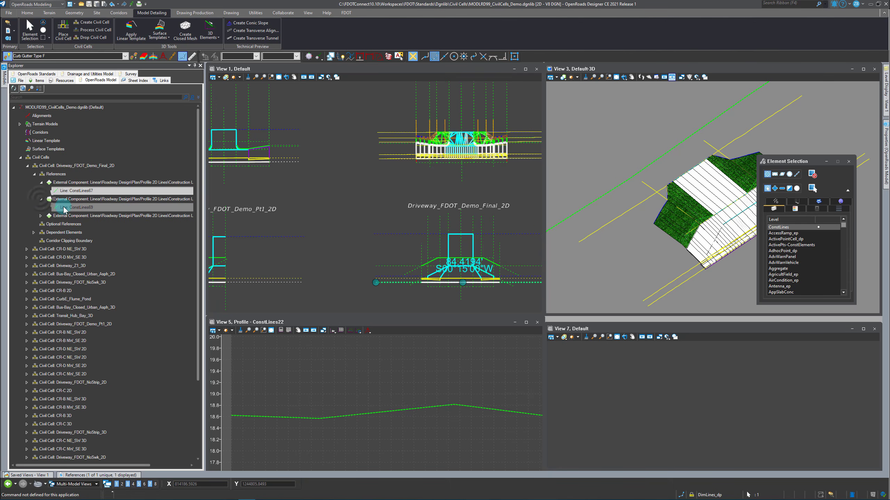
left_click(63, 208)
left_click(40, 215)
left_click(77, 224)
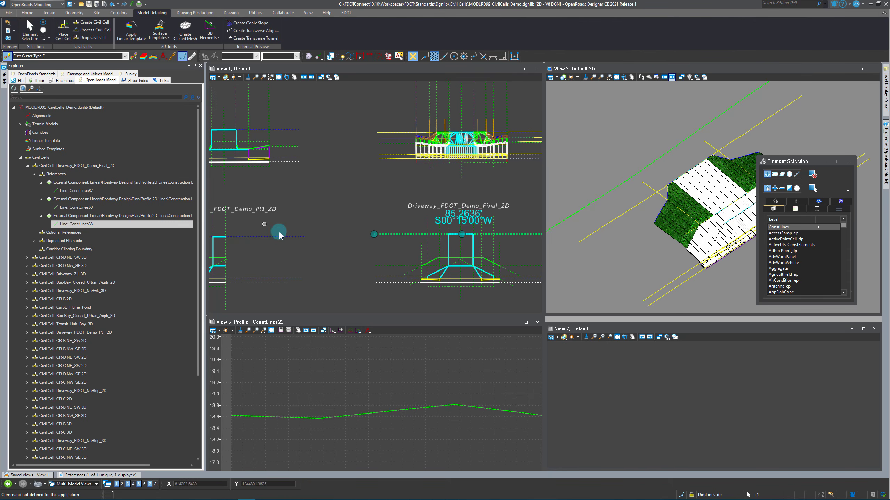
mouse_move(386, 284)
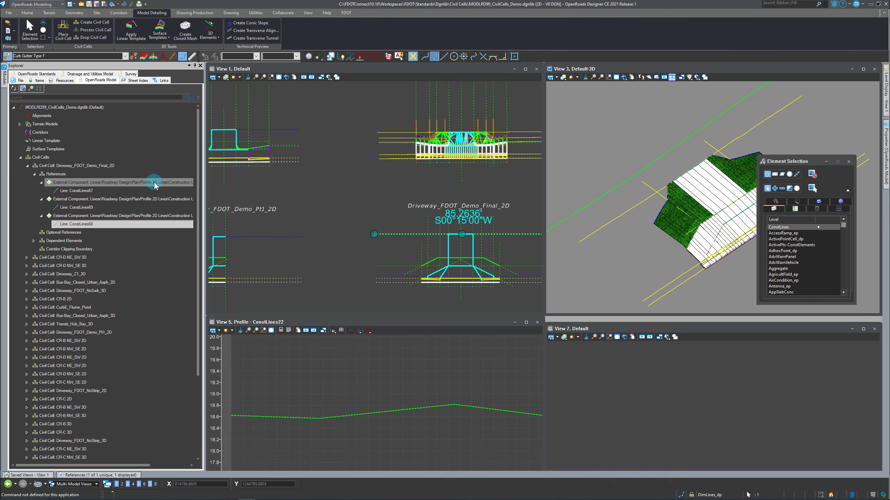
right_click(168, 183)
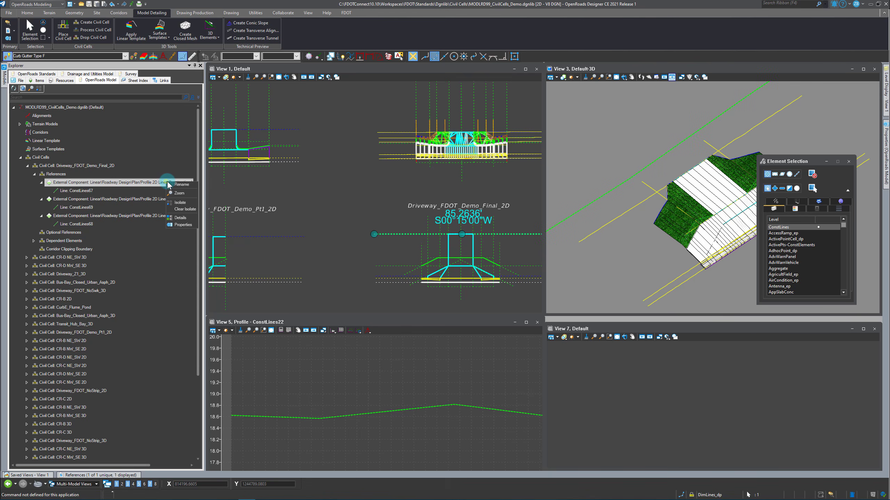
left_click(180, 185)
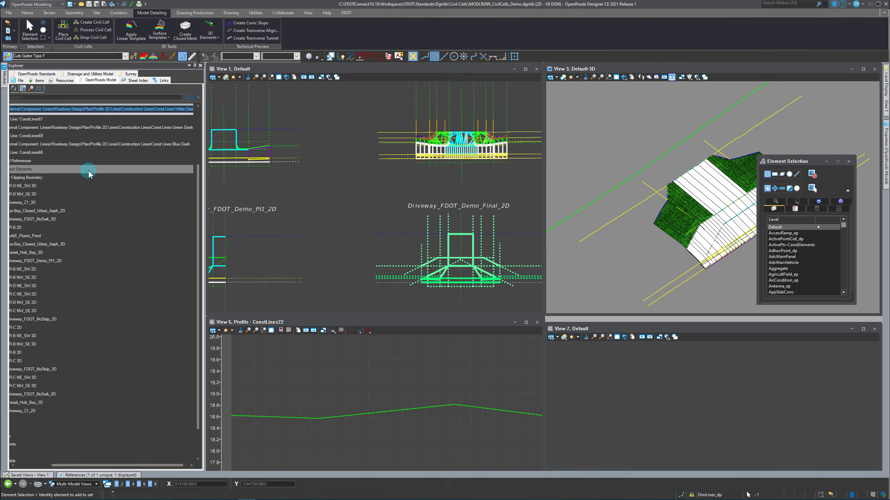
left_click_drag(144, 466, 106, 468)
scroll(89, 354, "up", 3)
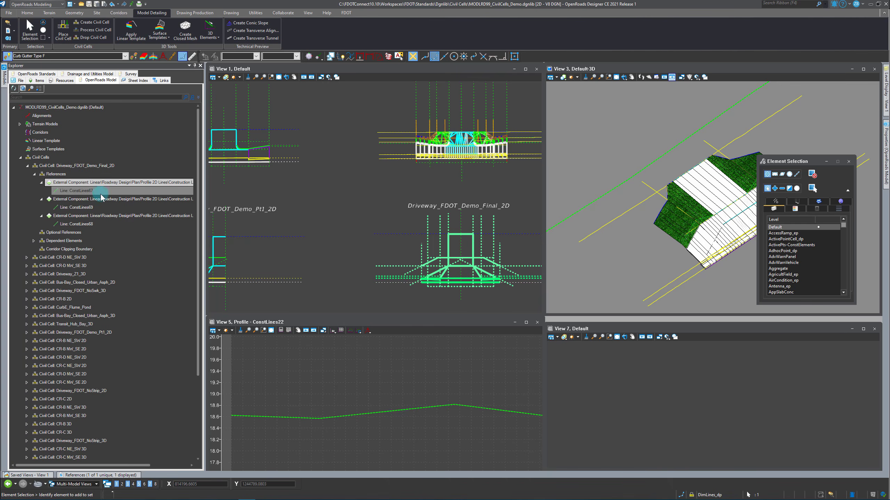
Rename the civil cell's first reference, the white dashed baseline, as EOP
right_click(103, 183)
left_click(114, 191)
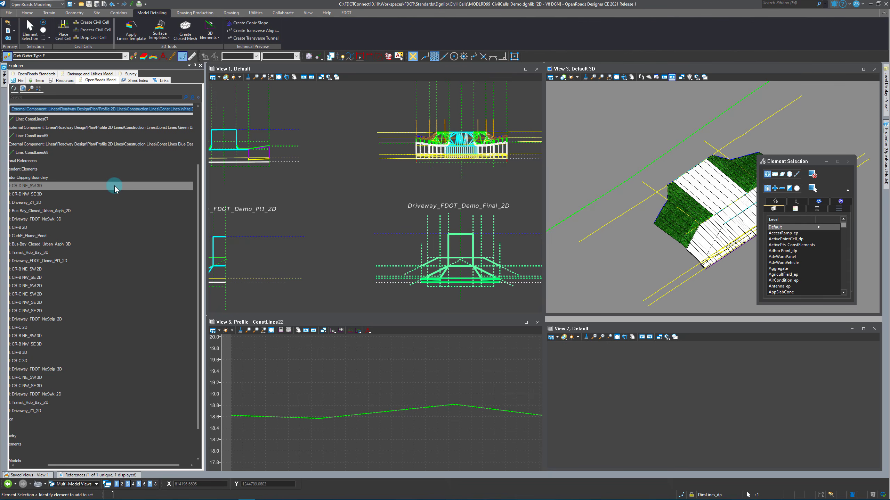
type("EOP")
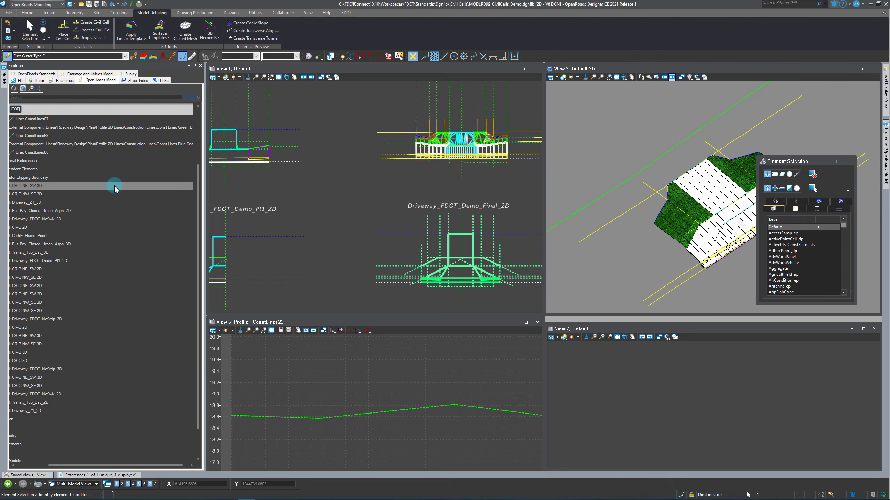
key("Return")
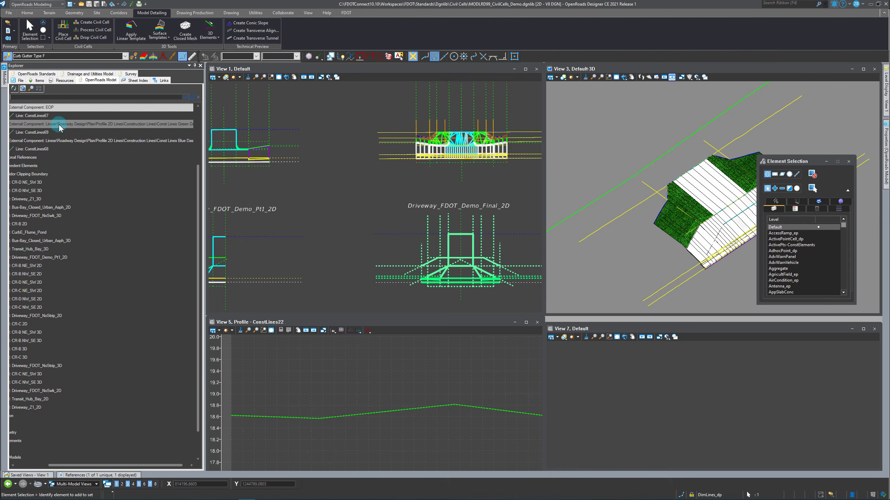
Rename the civil cell's second reference, the green dashed line, as Driveway CL
right_click(55, 125)
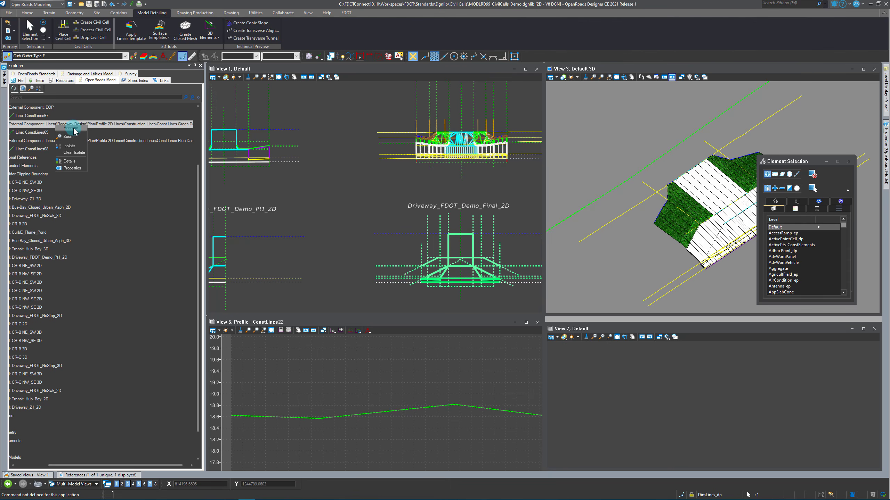
left_click(72, 128)
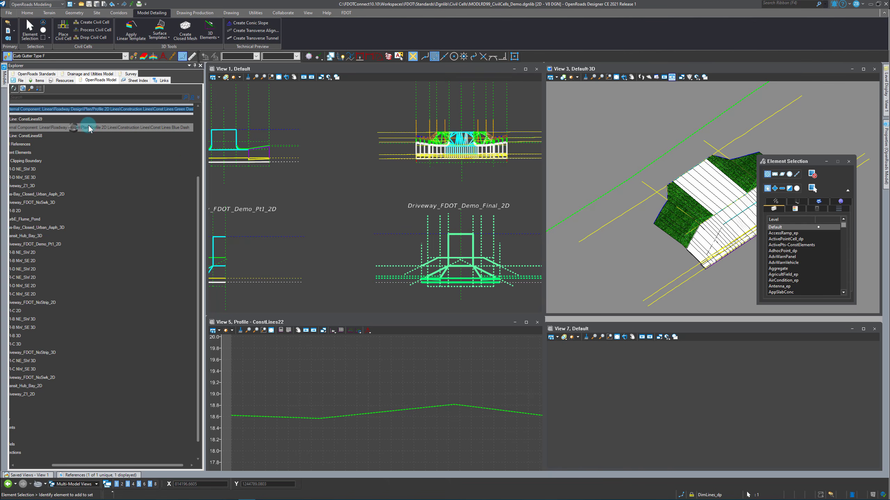
type("D")
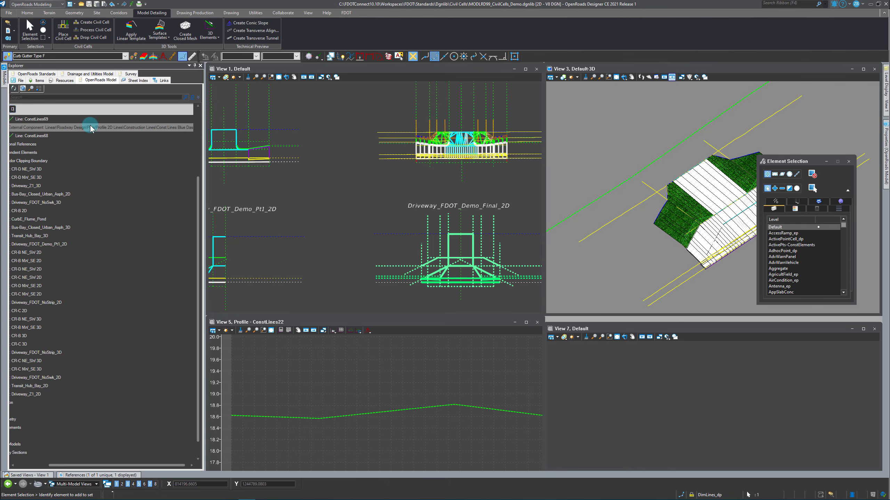
type("riveway CL")
key("Return")
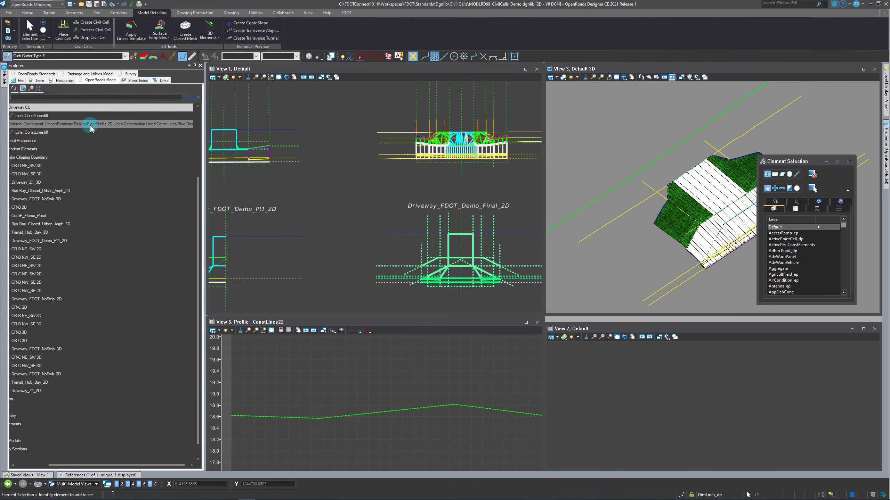
Rename the civil cell's third reference, the blue dashed line, as R/W or Tie-Down and clear the selection
right_click(70, 123)
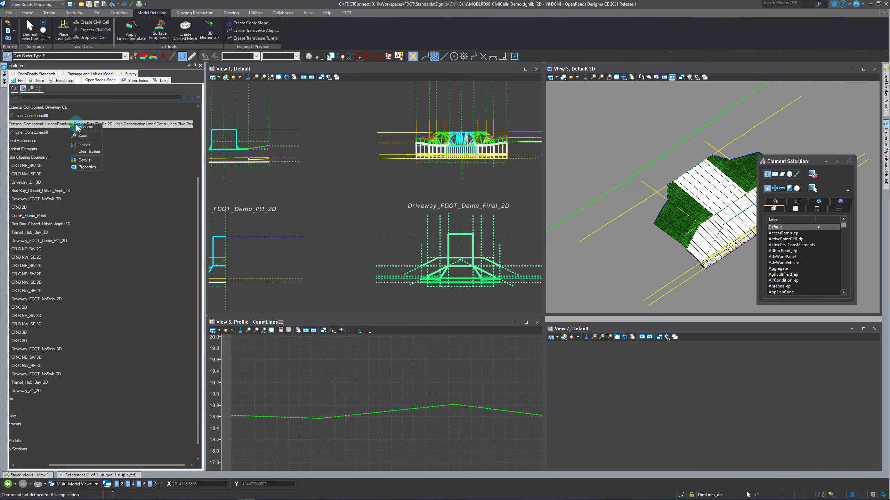
left_click(84, 127)
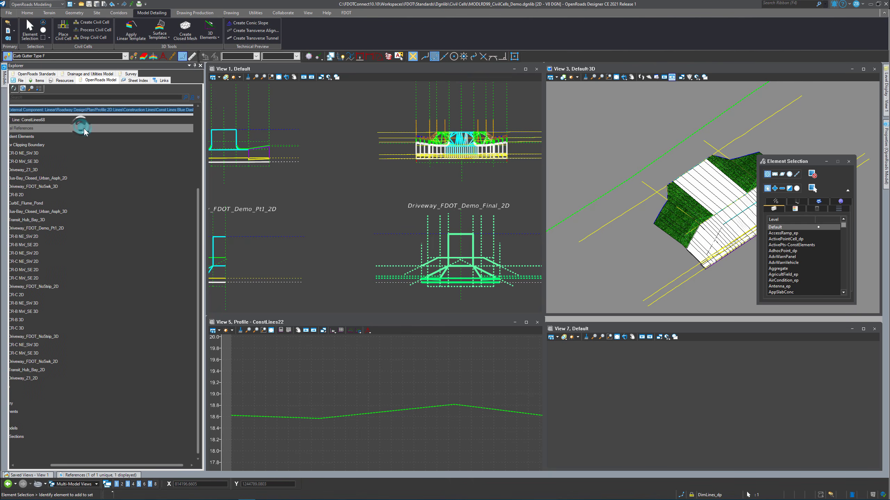
type("R/W or Tie-Down")
key("Return")
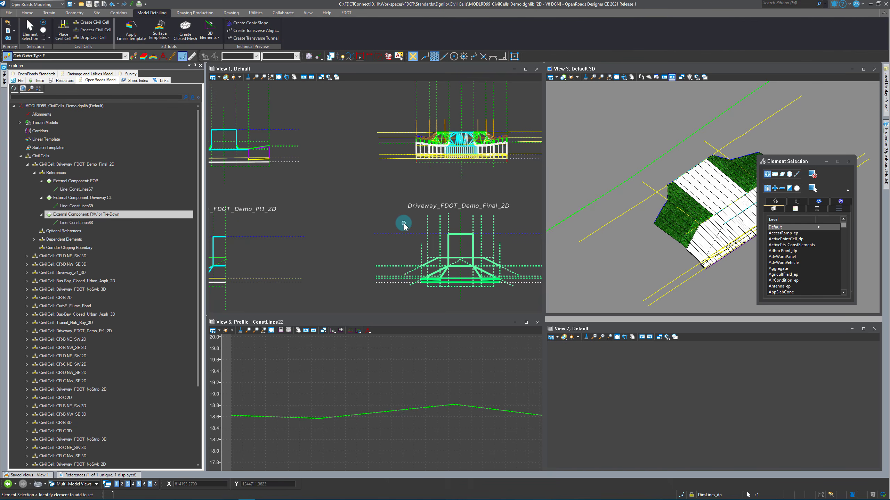
left_click(364, 222)
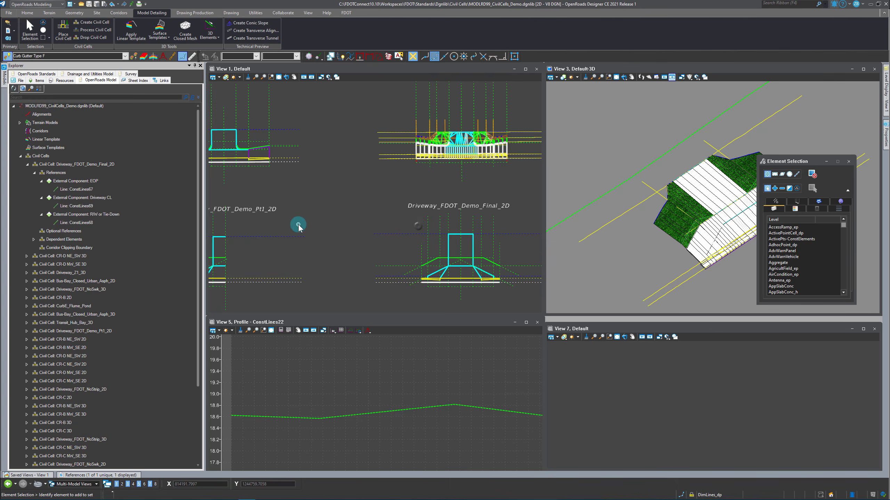
scroll(298, 224, "down", 2)
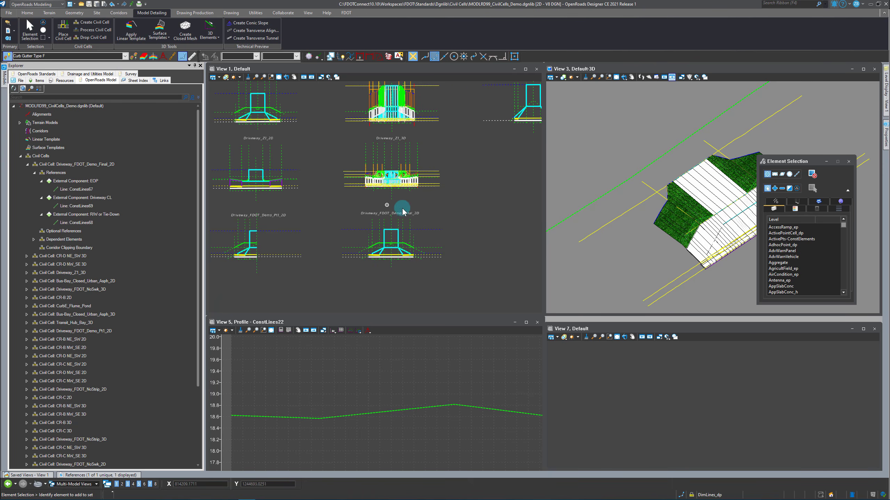
scroll(429, 258, "up", 2)
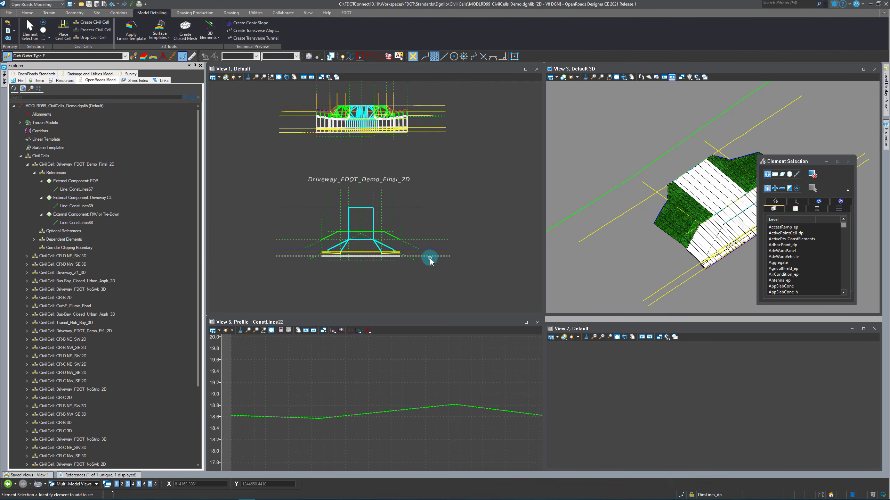
scroll(313, 244, "down", 2)
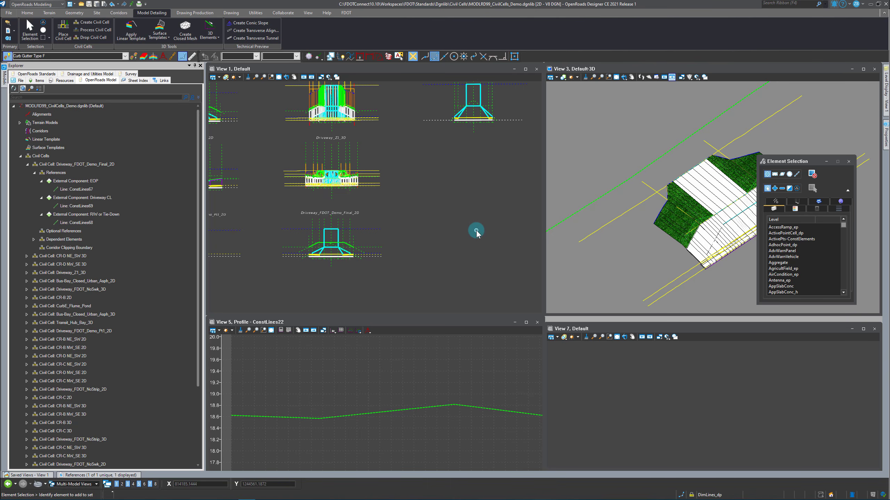
Start the Place Civil Cell tool, open the civil cell picker and browse the cells stored in the active DGN
mouse_move(234, 190)
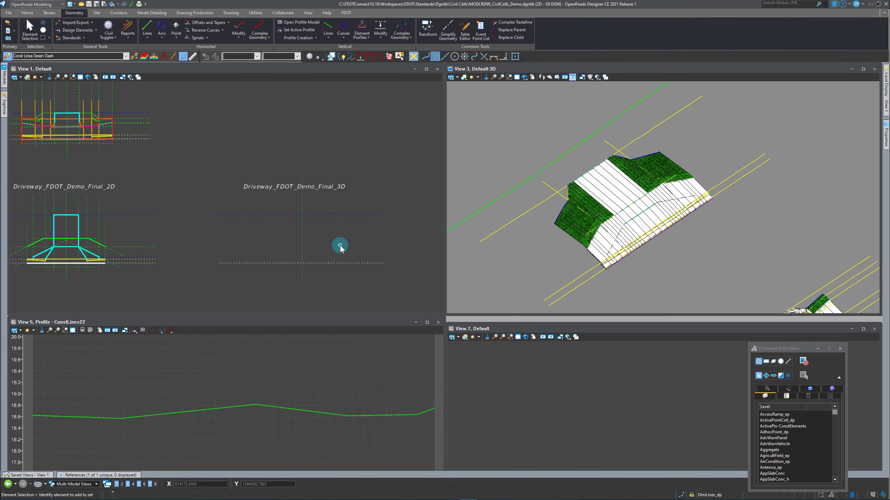
left_click(122, 77)
left_click(151, 13)
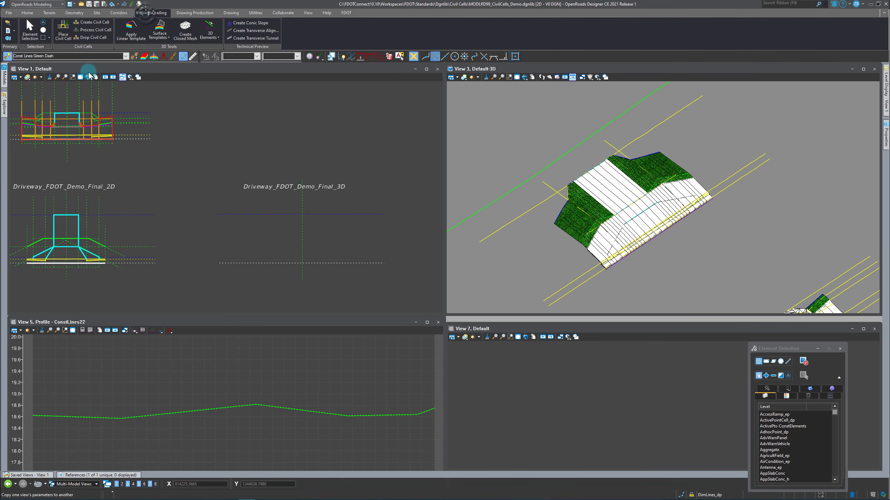
left_click(64, 32)
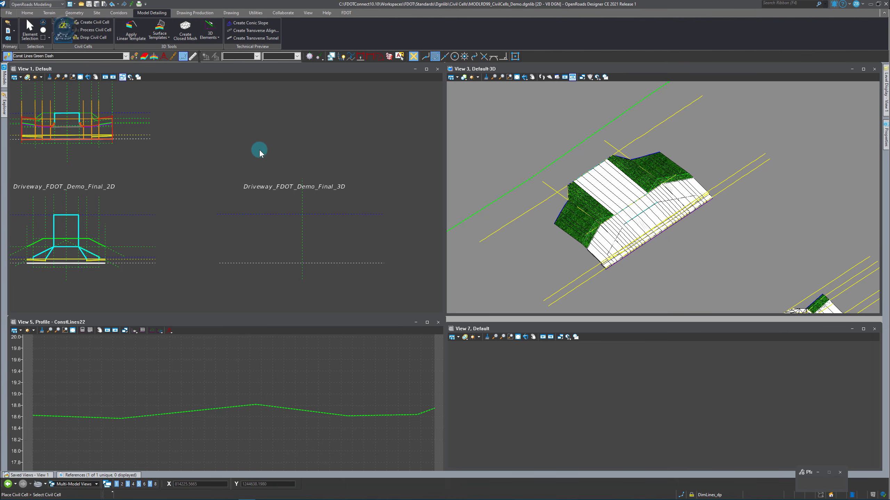
left_click(331, 165)
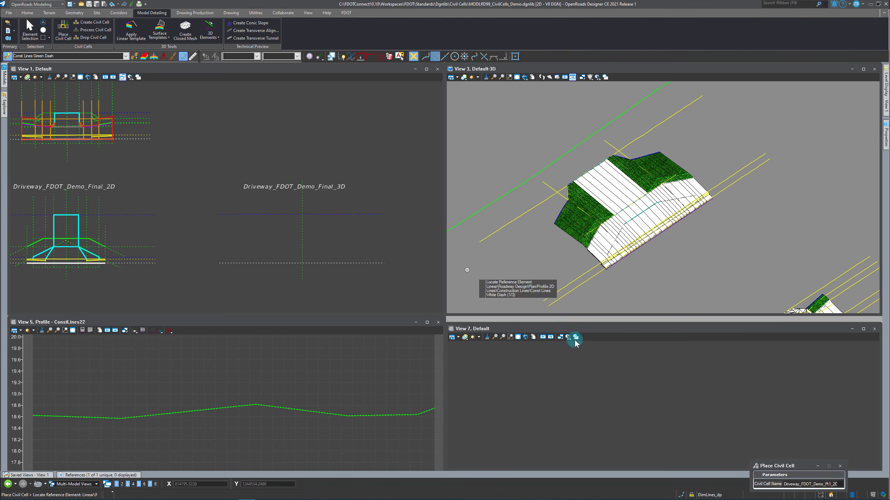
left_click_drag(793, 467, 363, 150)
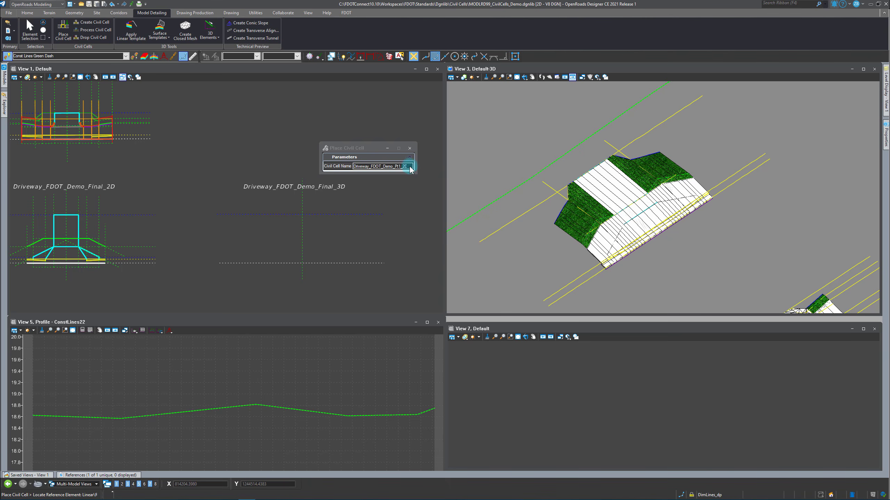
left_click(409, 166)
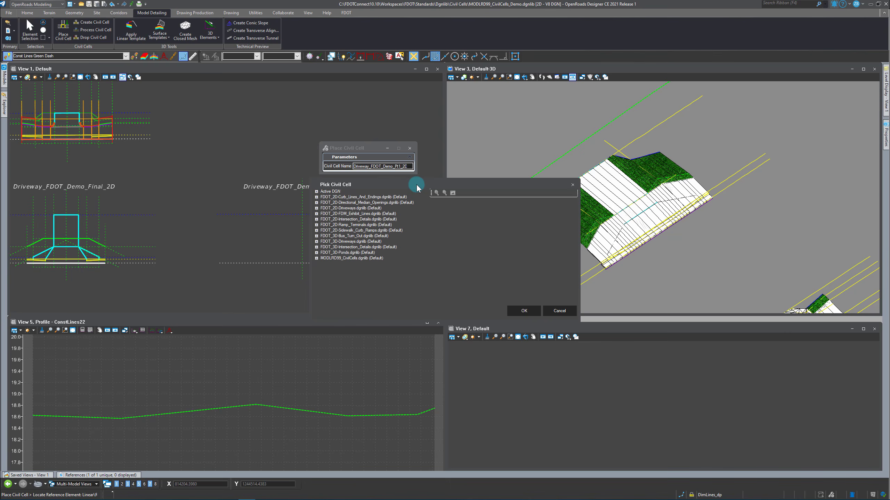
left_click(316, 192)
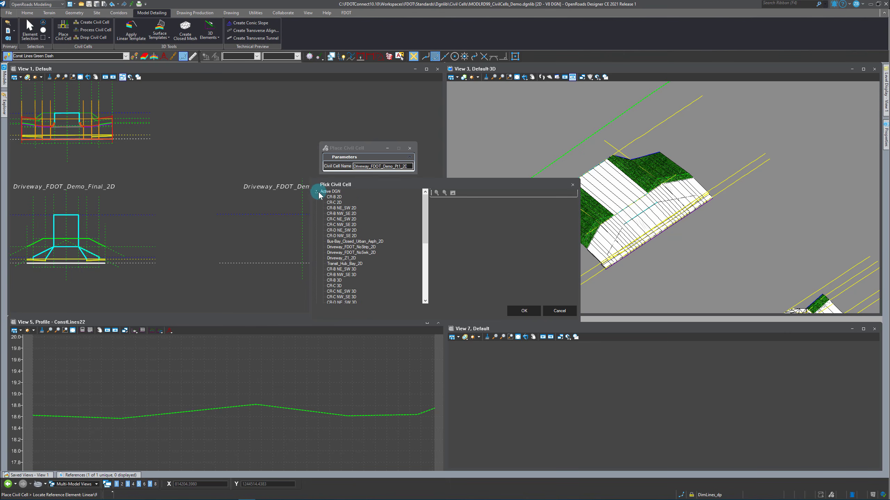
left_click(315, 192)
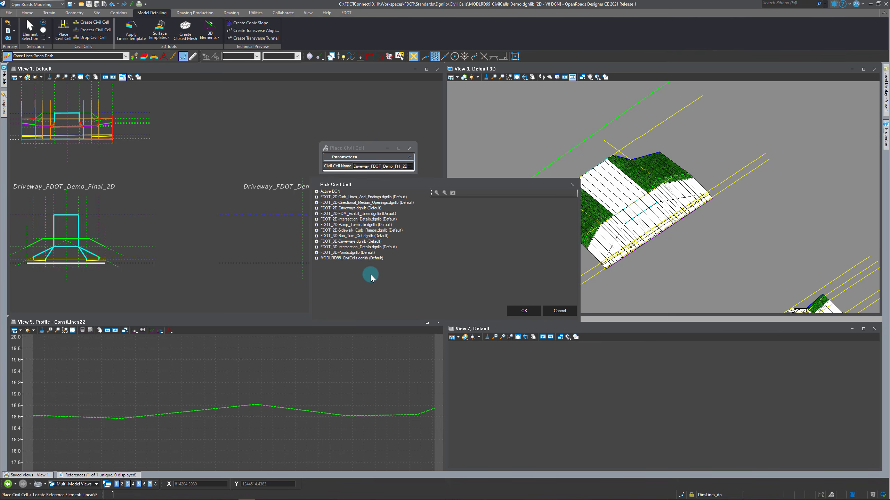
Switch to File Explorer to check the library files in the Civil Cells standards folder, and return to the civil cell picker
mouse_move(146, 499)
left_click(60, 491)
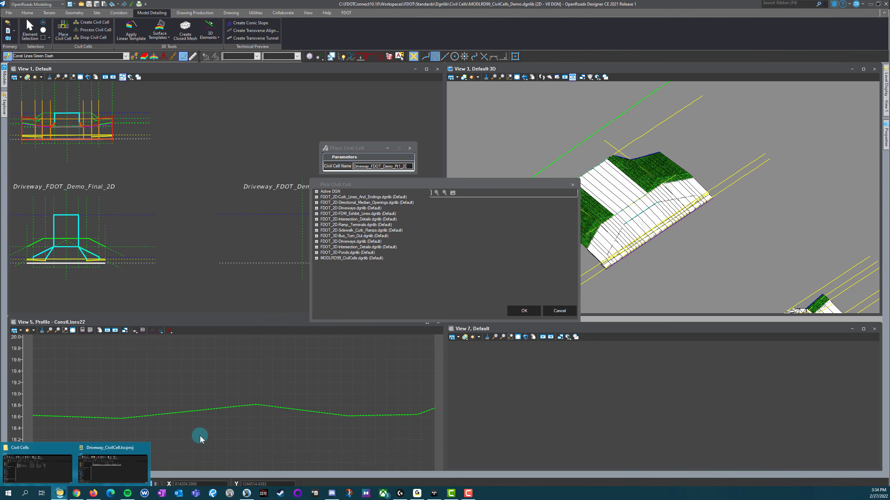
left_click(41, 456)
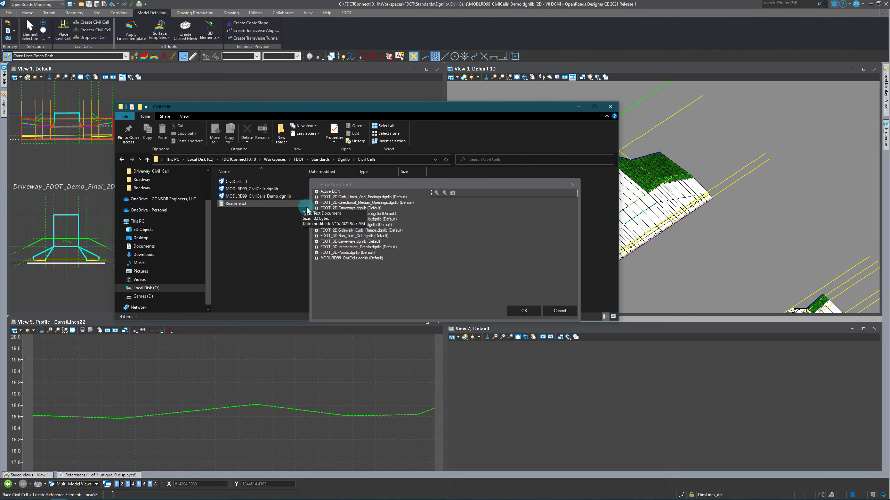
left_click(579, 107)
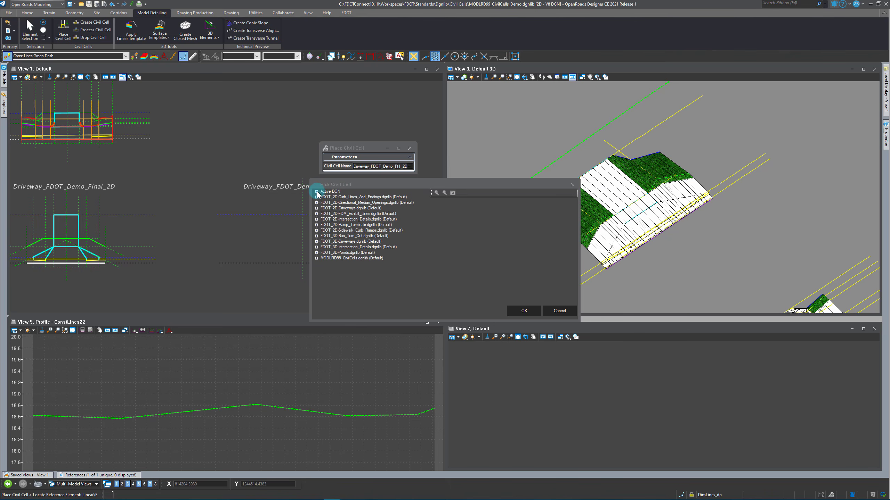
Choose Driveway_FDOT_Demo_Final_2D from the active DGN as the civil cell to place
left_click(316, 192)
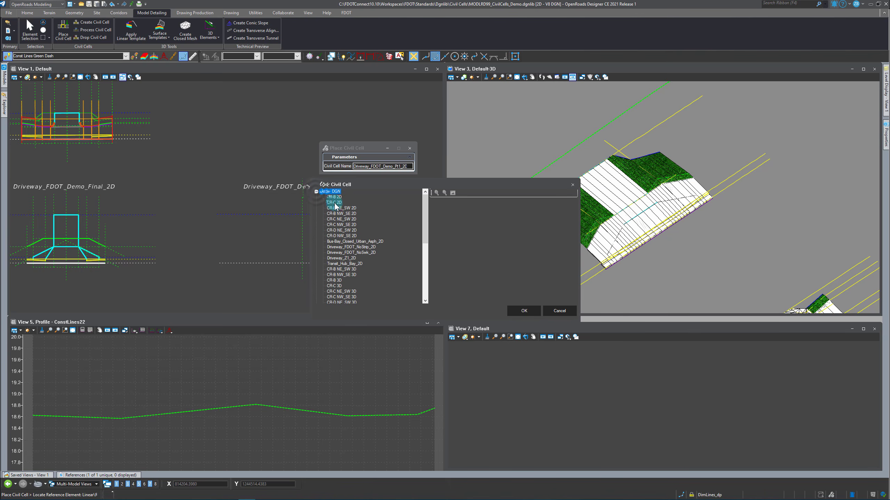
scroll(379, 272, "down", 5)
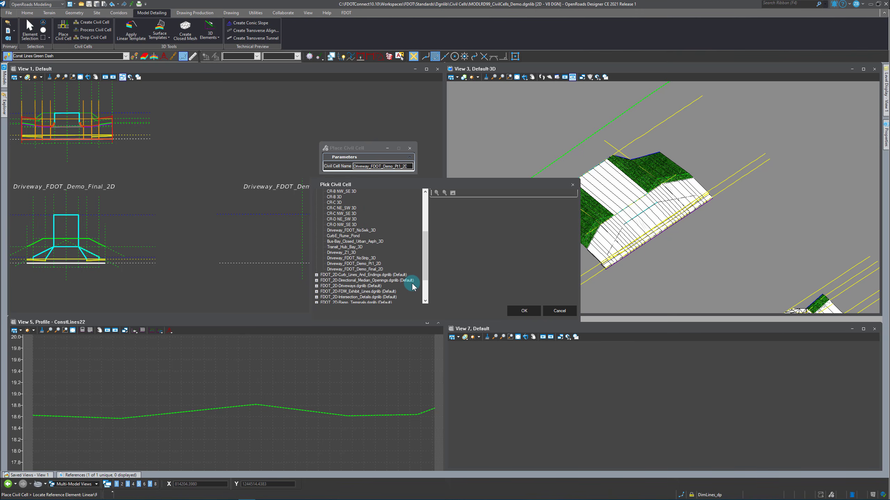
left_click(375, 270)
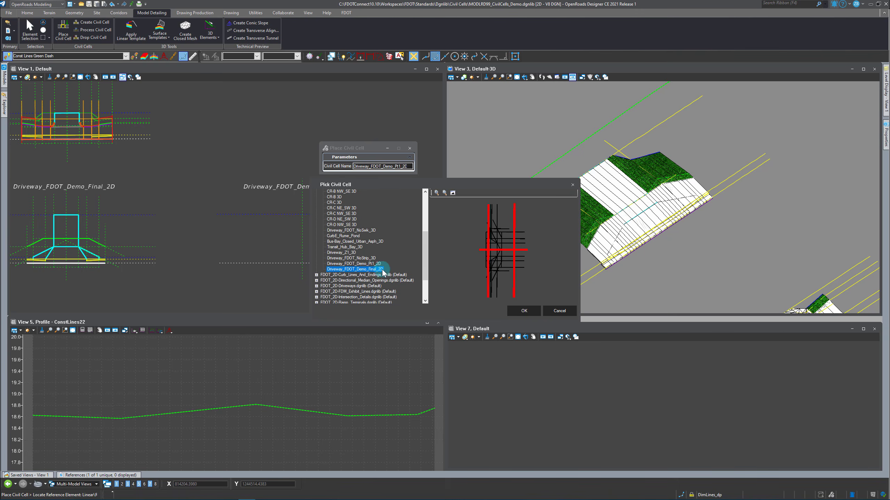
left_click(522, 311)
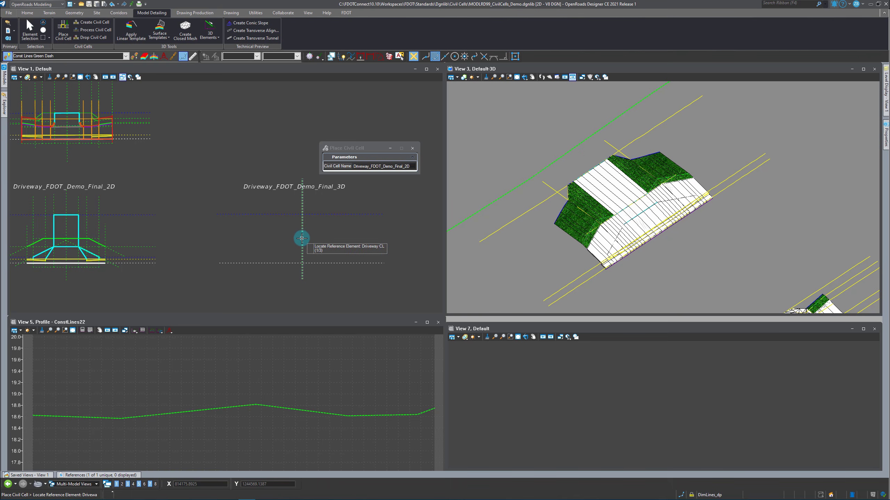
Place the civil cell under the Driveway_FDOT_Demo_Final_3D label using its driveway centerline, EOP and R/W lines, skipping the alternatives
left_click(315, 239)
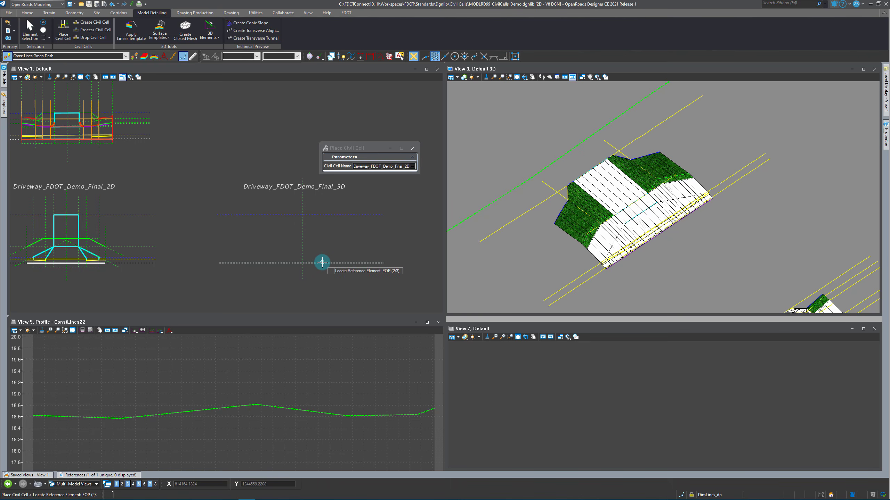
left_click(317, 214)
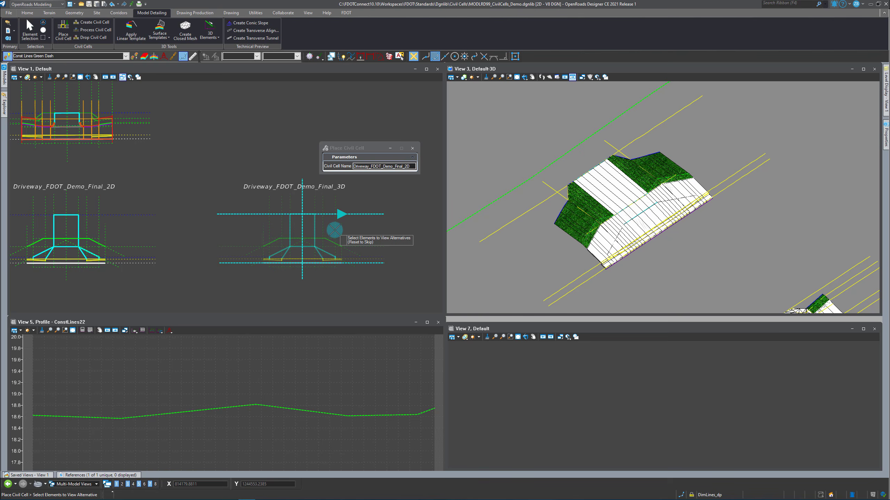
right_click(361, 232)
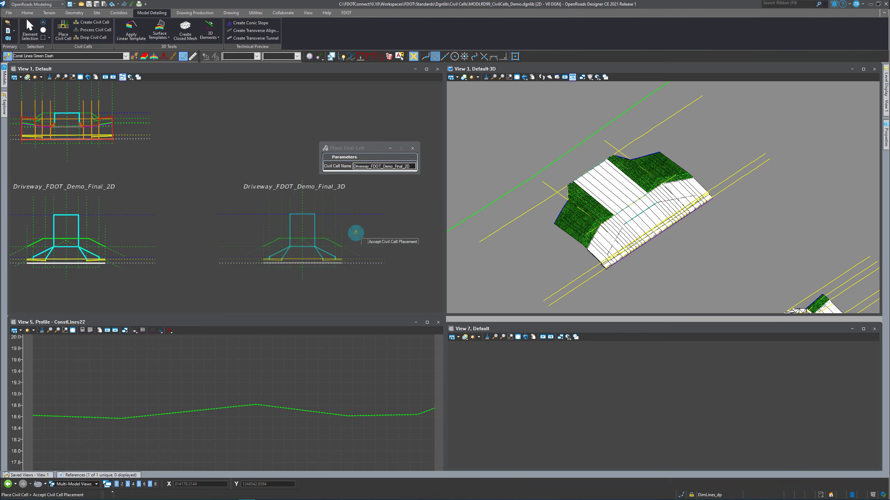
left_click(355, 229)
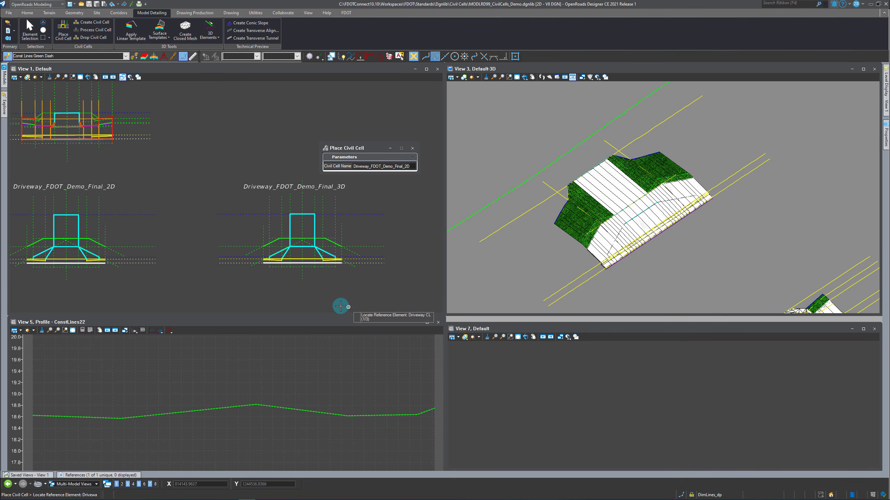
left_click(30, 29)
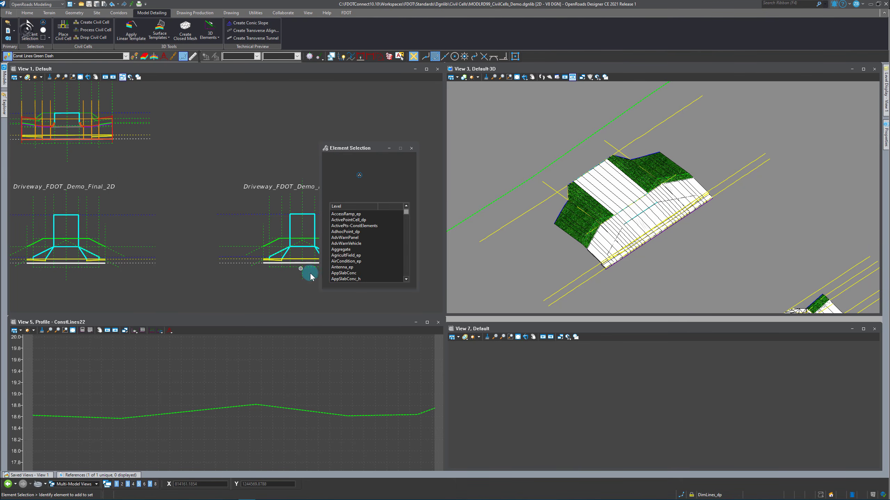
left_click(347, 149)
left_click_drag(346, 149, 638, 137)
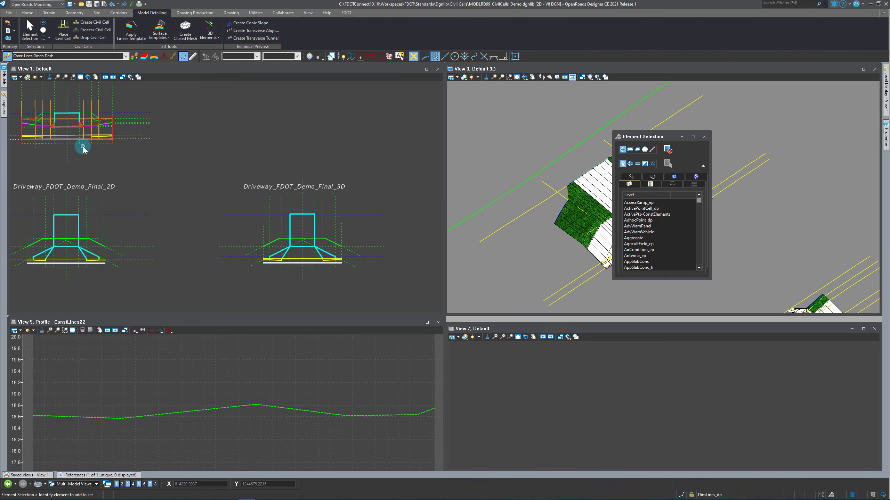
Collapse the Driveway_FDOT_Demo_Final_2D entry in the civil cell list and locate the newly placed copy, comparing the two names
mouse_move(5, 110)
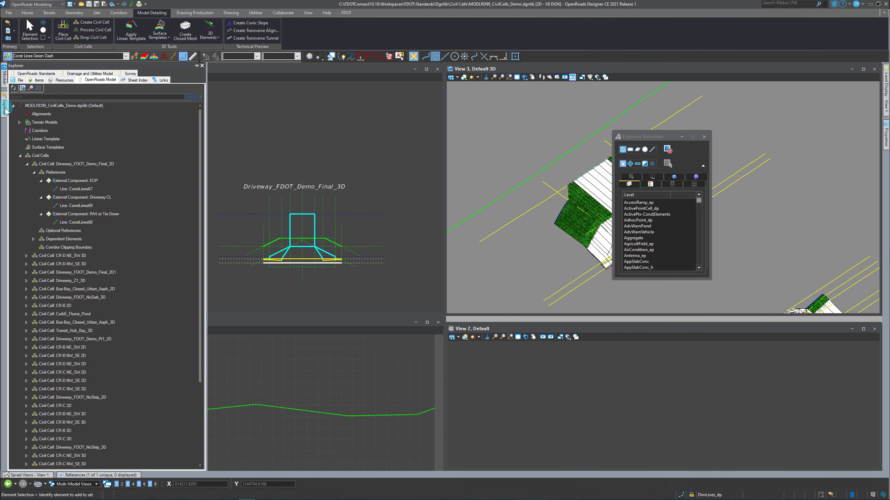
left_click(26, 165)
left_click(76, 150)
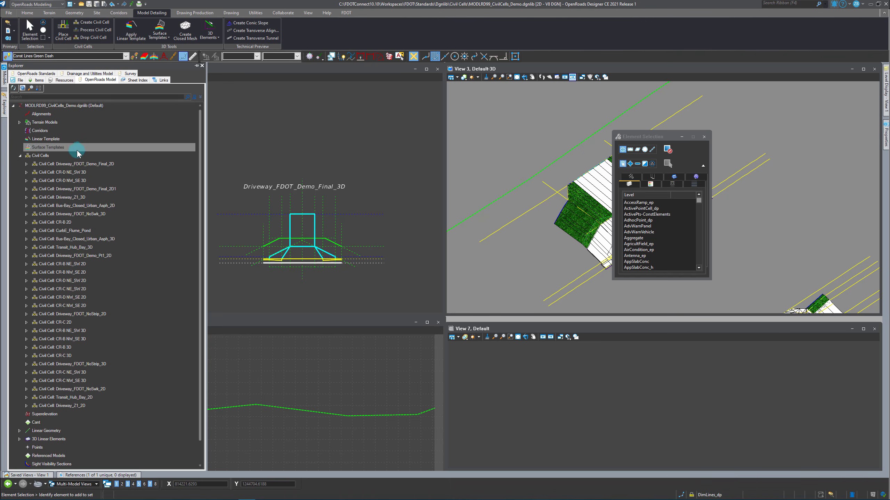
left_click(138, 174)
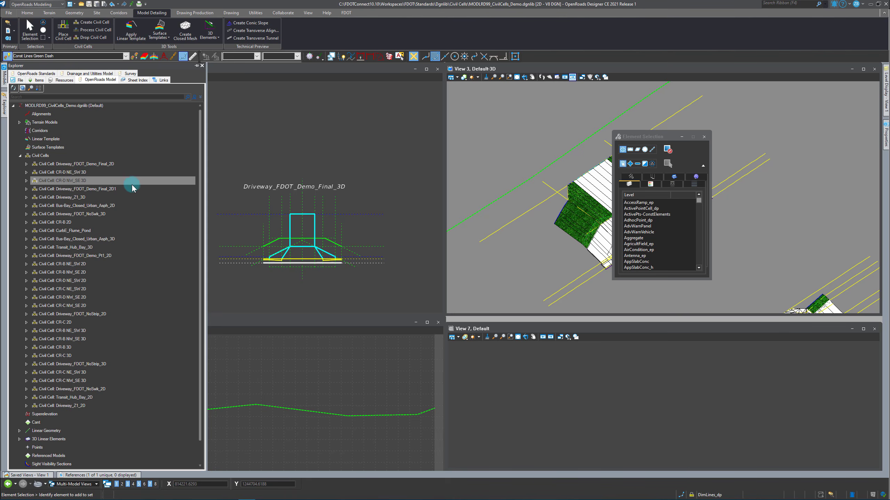
left_click(113, 190)
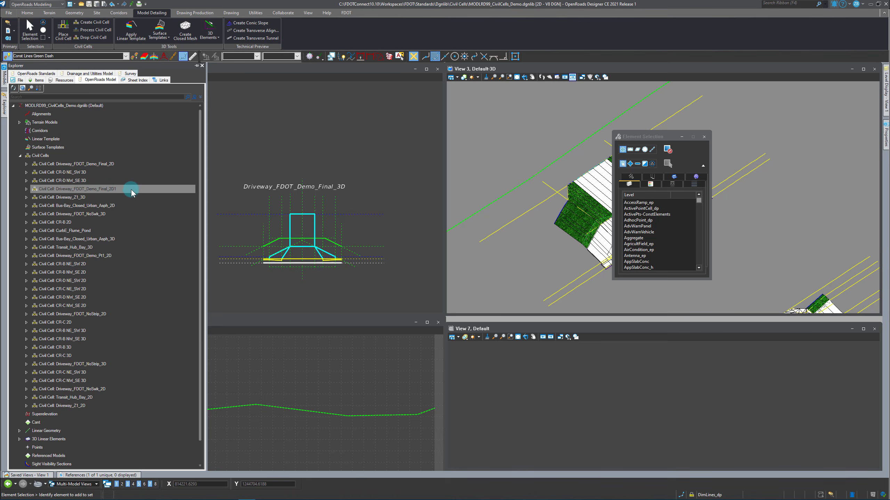
left_click(104, 164)
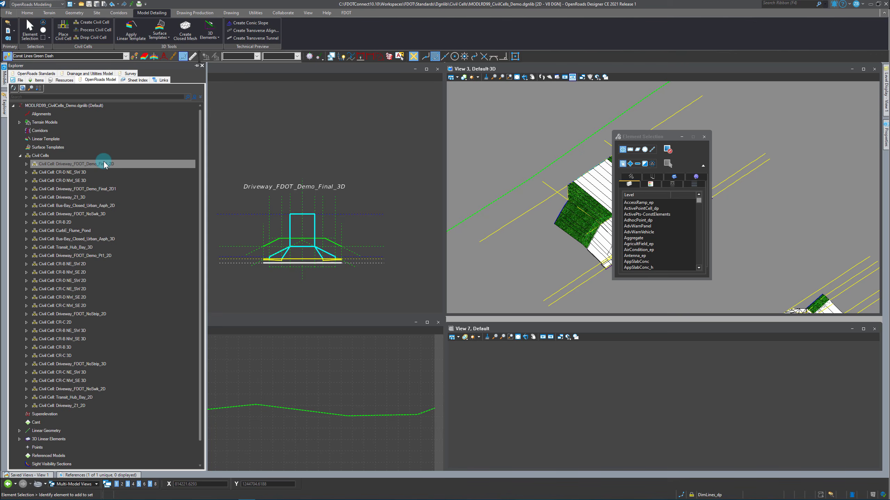
left_click(114, 190)
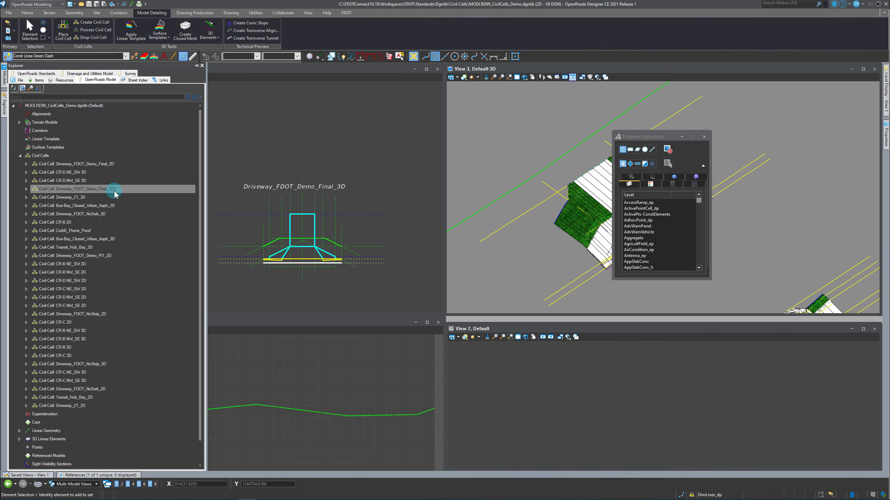
Drop the newly placed civil cell Driveway_FDOT_Demo_Final_2D1 so its elements become independent
left_click(47, 190)
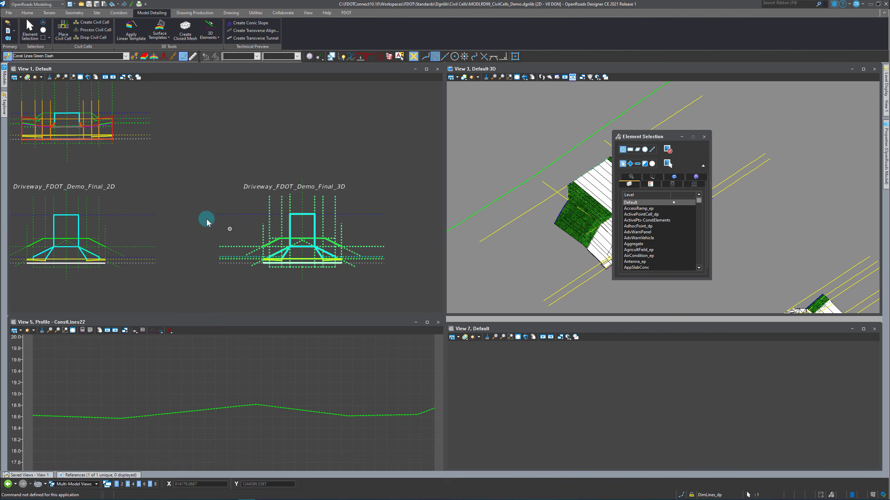
mouse_move(3, 111)
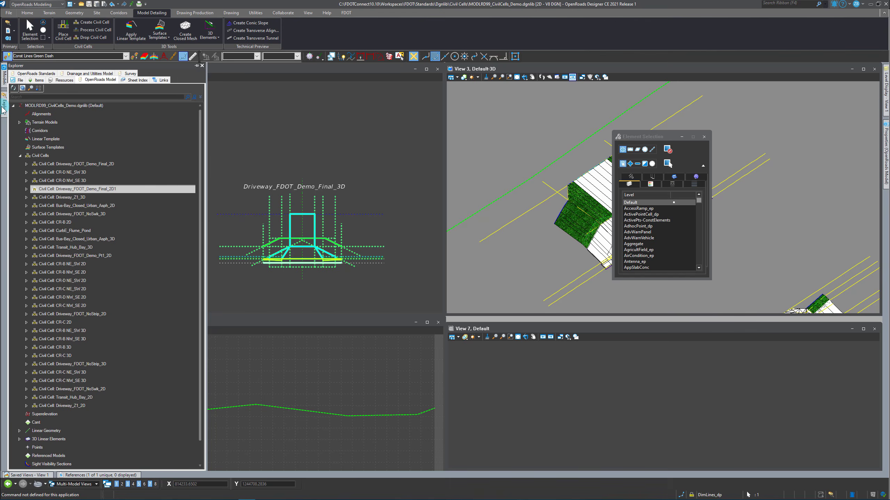
right_click(100, 192)
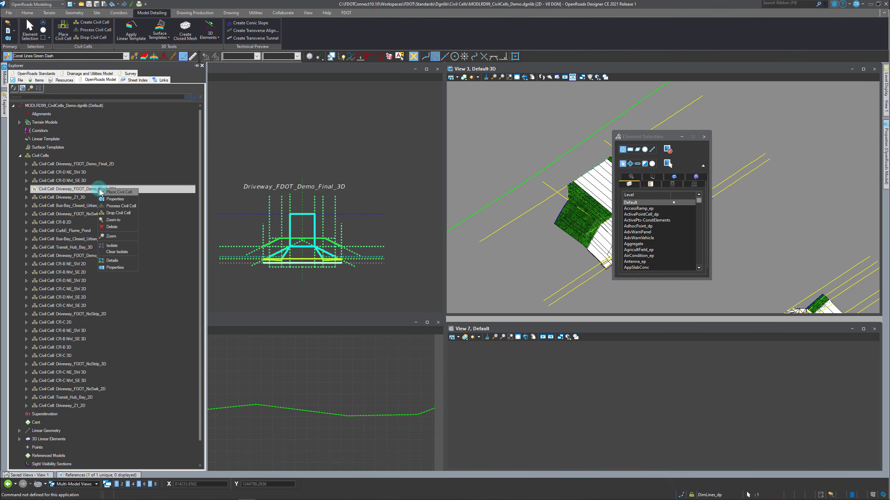
left_click(119, 213)
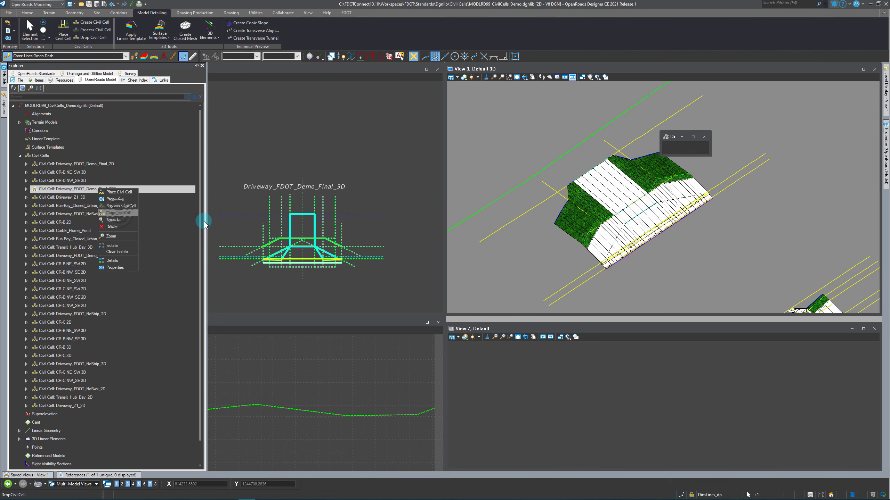
left_click(246, 223)
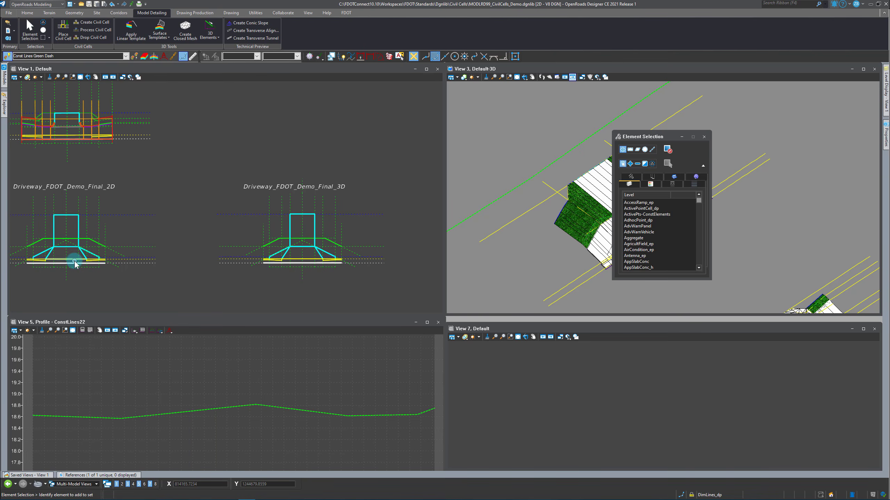
mouse_move(72, 264)
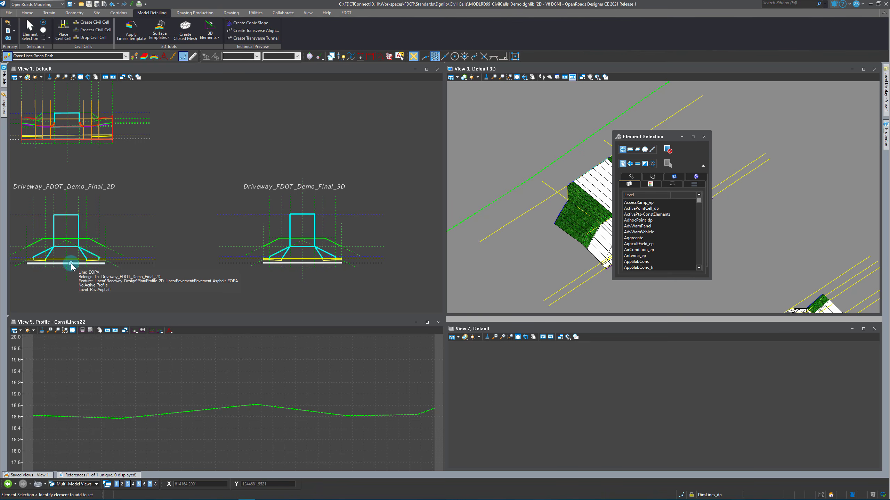
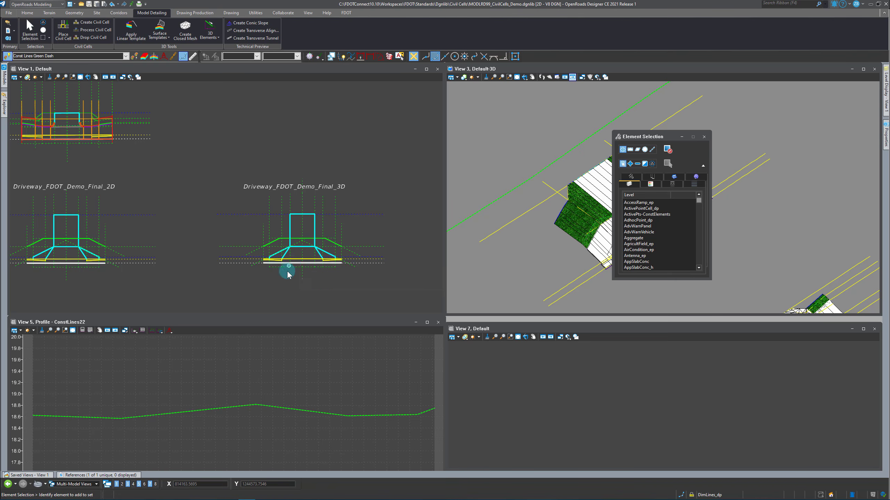
left_click(287, 285)
left_click(286, 292)
left_click(247, 277)
left_click(251, 281)
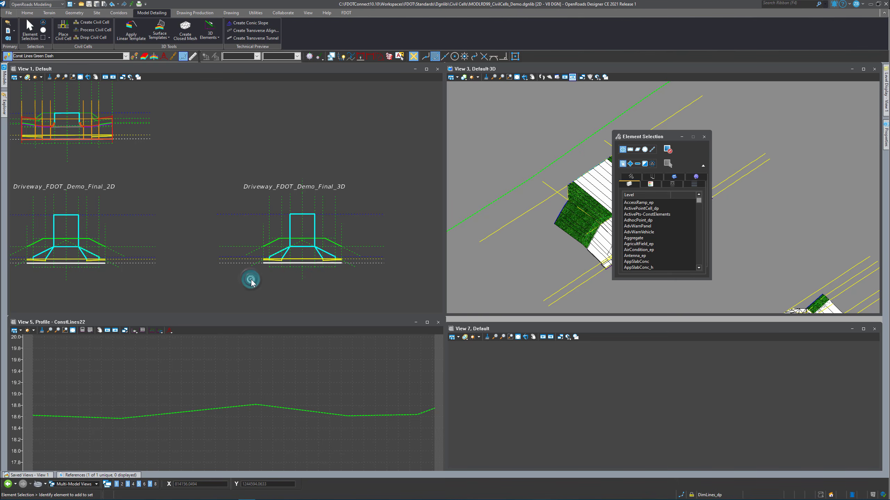
Open the profile model of the white dashed EOP reference line under Driveway_FDOT_Demo_Final_3D in View 5
left_click(274, 283)
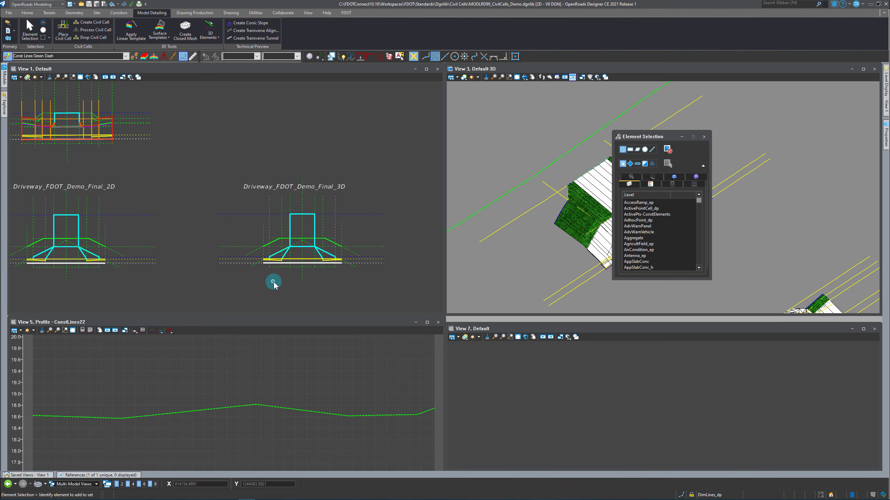
left_click(239, 263)
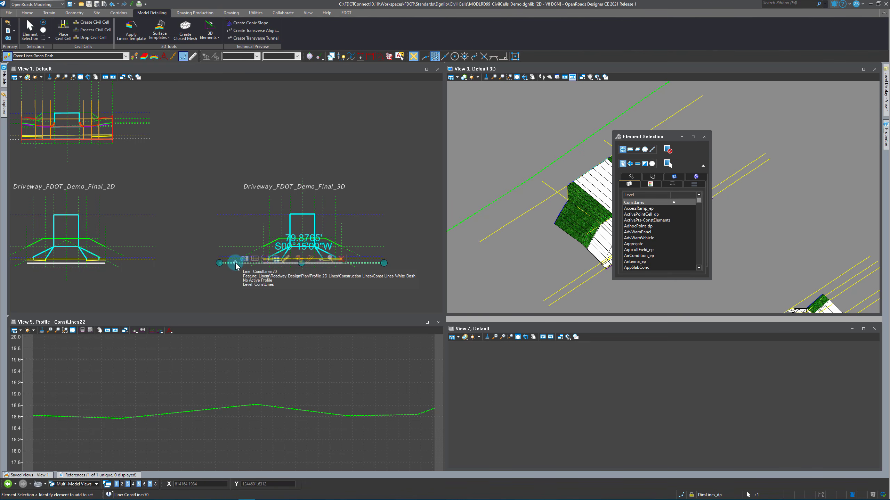
left_click(255, 259)
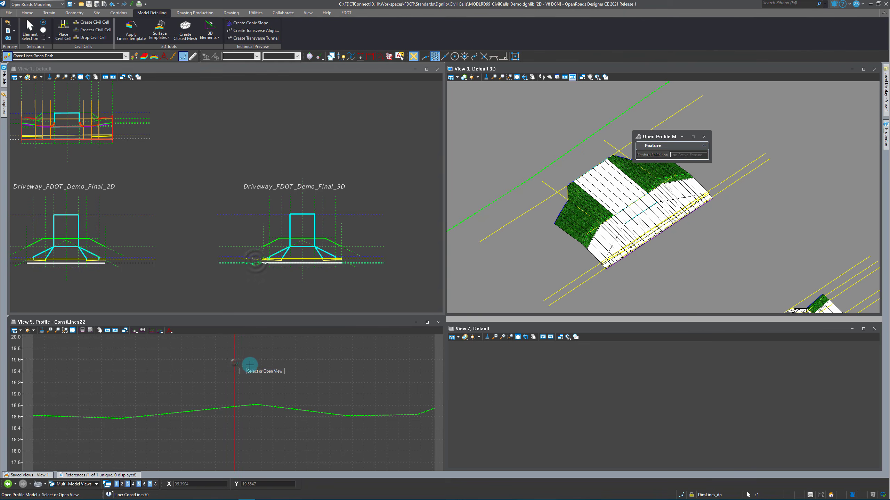
left_click(249, 365)
left_click(170, 284)
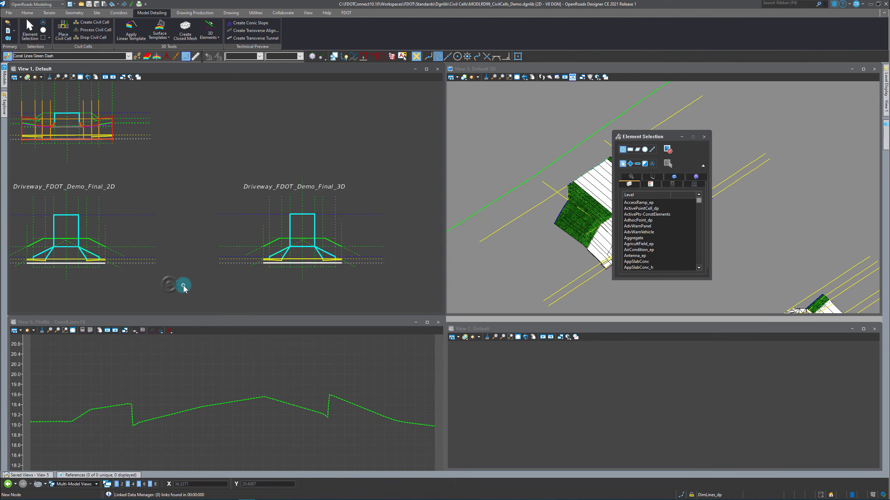
Match the active feature definition to the EOP reference line, Const Lines White Dash
left_click(138, 56)
left_click(244, 257)
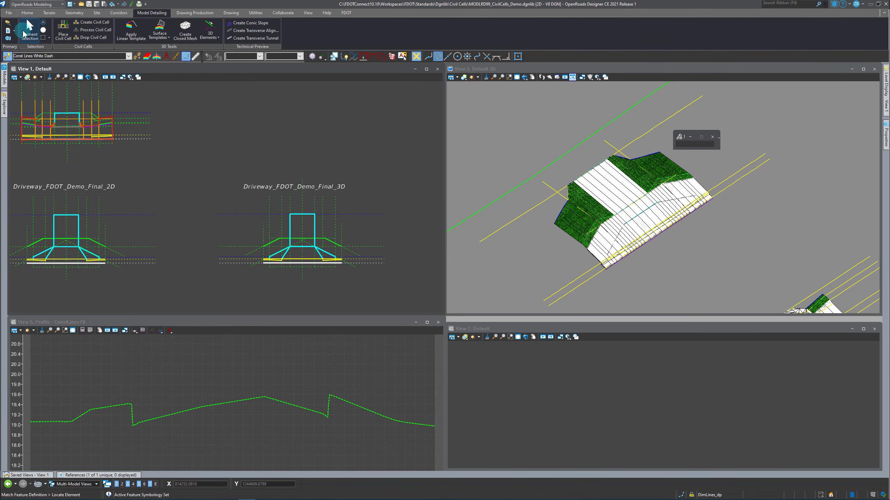
left_click(22, 34)
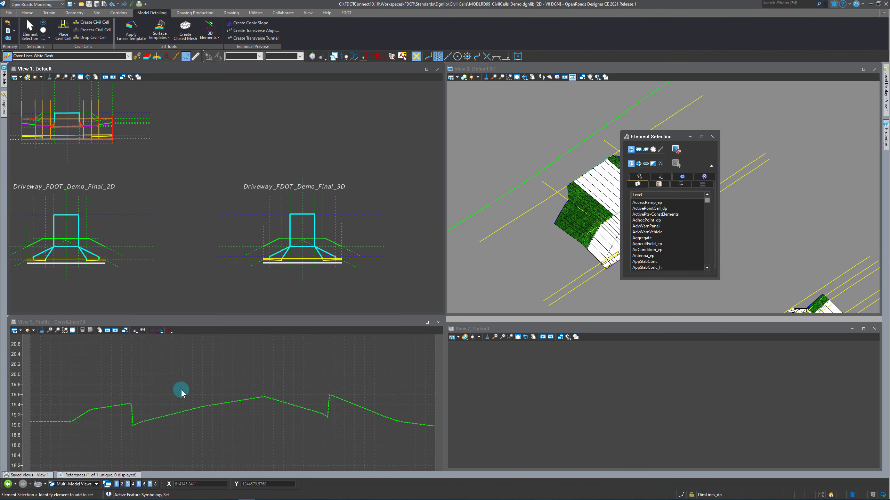
left_click(185, 378)
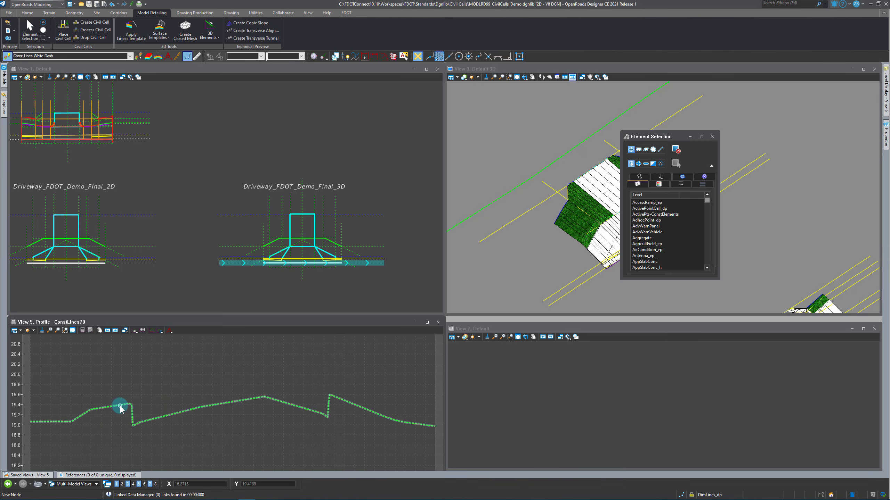
left_click(135, 331)
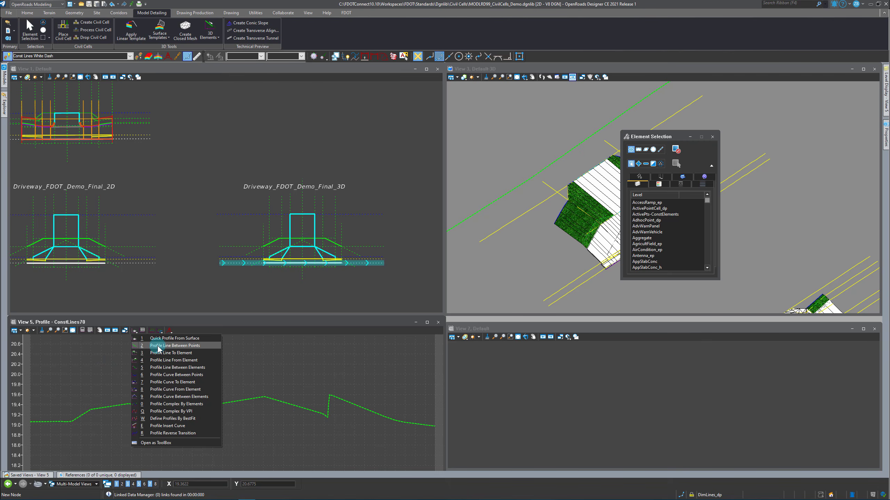
left_click(175, 346)
scroll(194, 383, "down", 2)
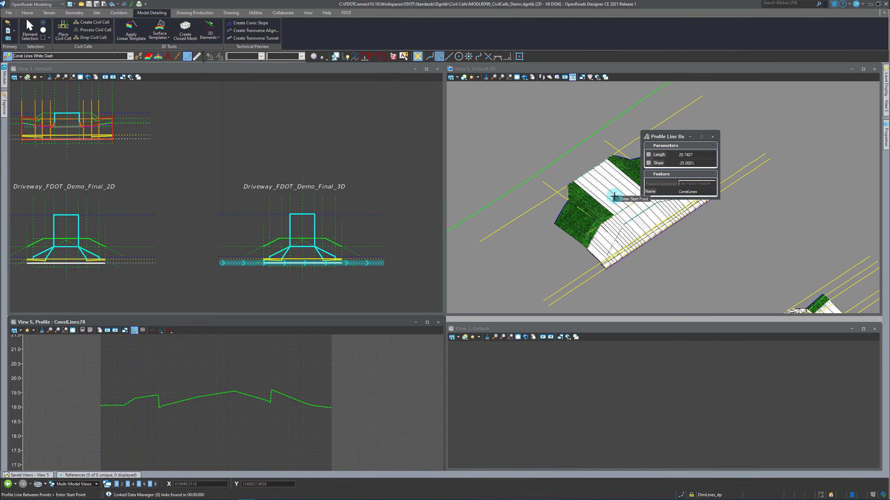
Draw a straight profile line between points across the EOP line's full profile, about 79.88' long at about 0.42% slope, above the existing ground
left_click(487, 72)
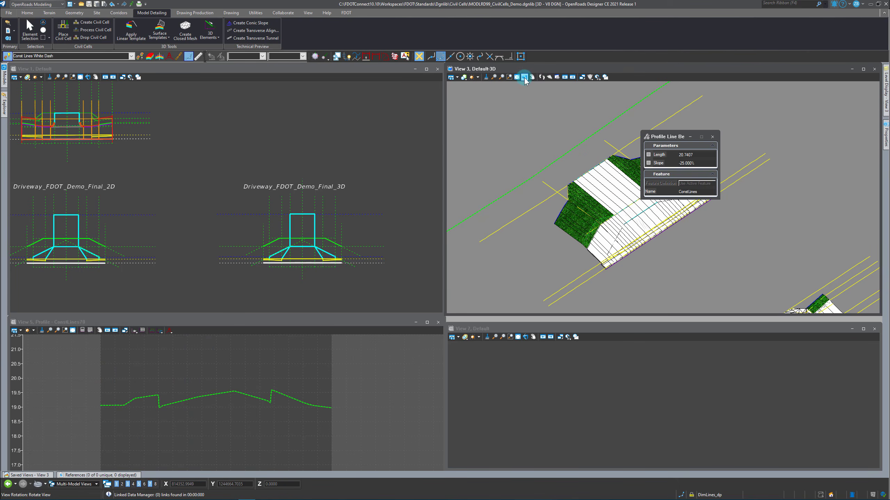
left_click(524, 77)
left_click(573, 187)
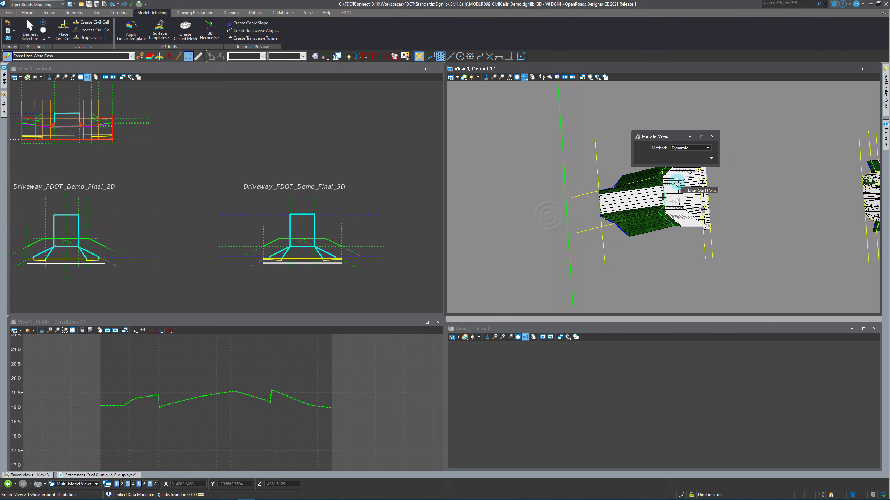
left_click(701, 178)
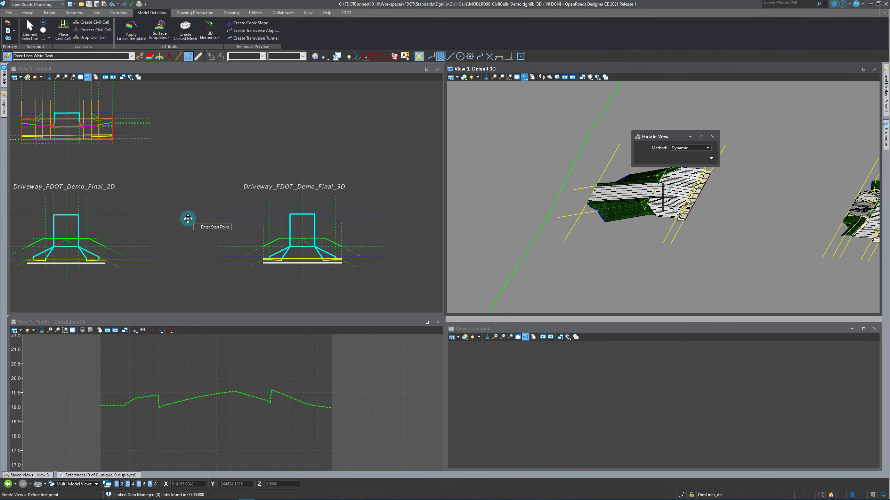
left_click(30, 29)
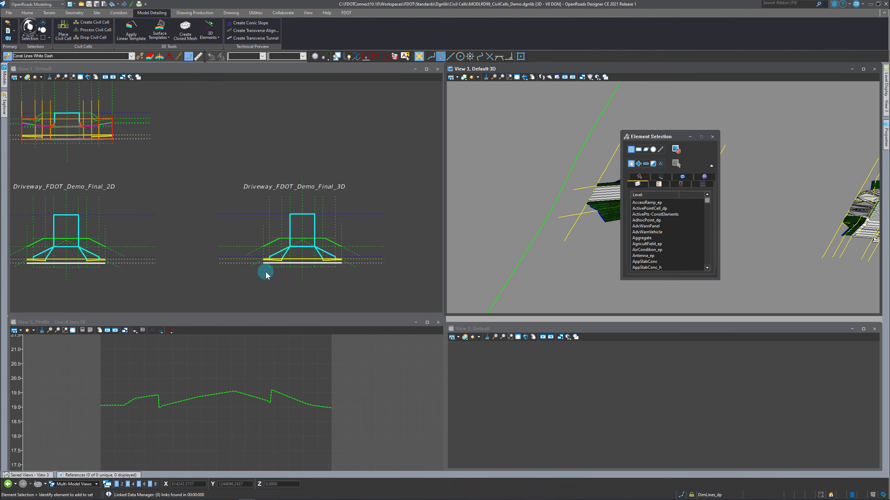
left_click(227, 368)
left_click(134, 331)
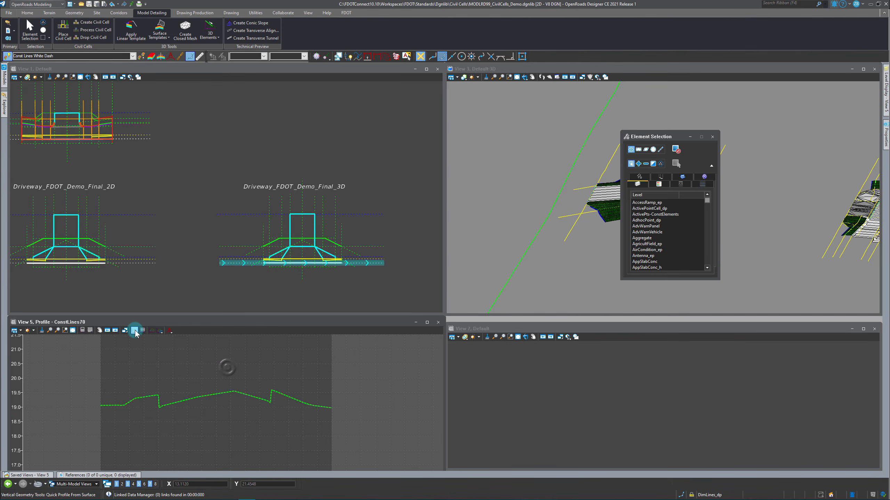
left_click(149, 345)
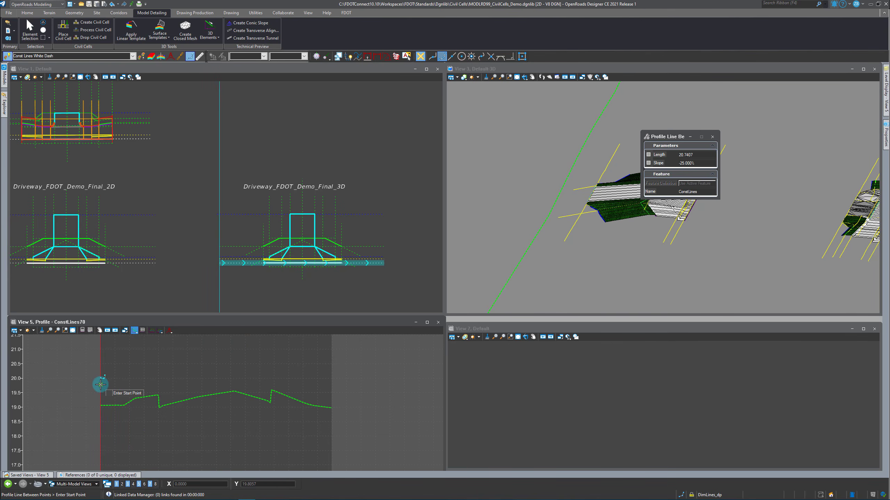
left_click(100, 384)
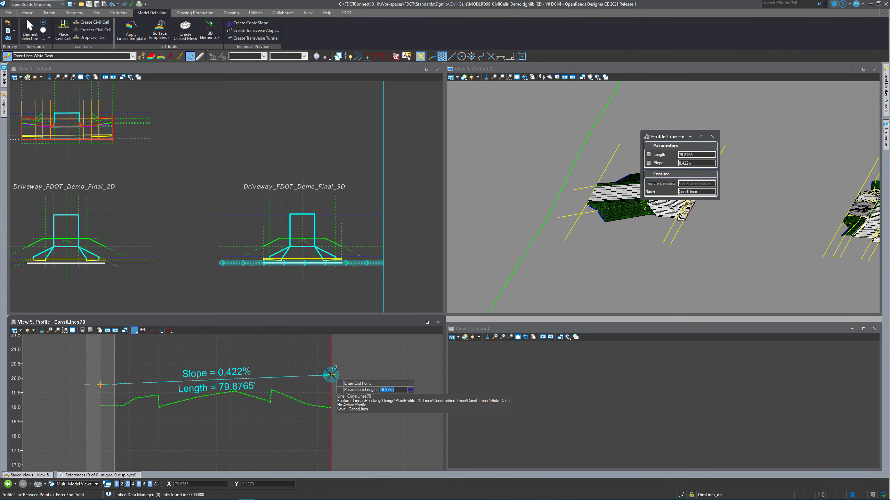
left_click(331, 375)
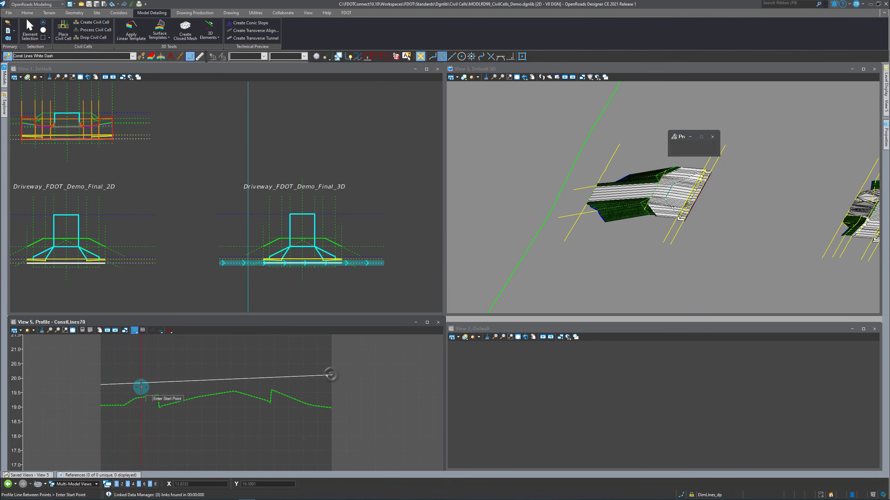
key("Escape")
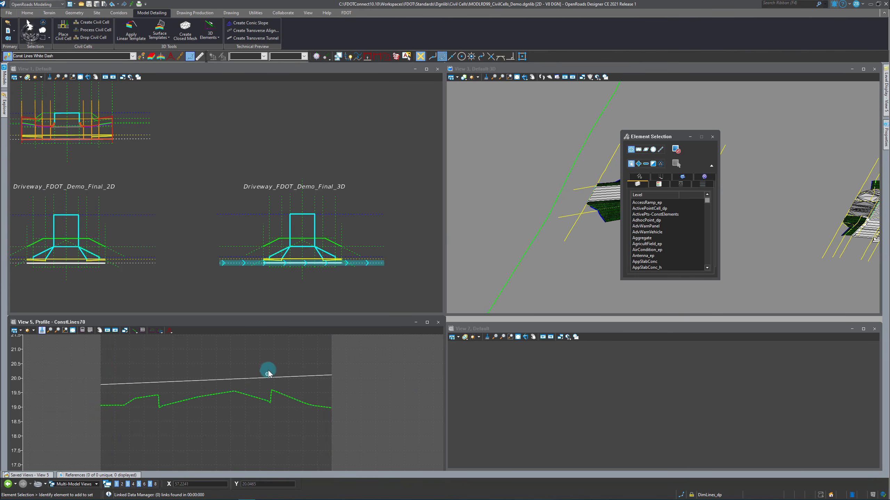
Set the drawn sloped profile line as the active profile of the EOP reference line
left_click(295, 377)
mouse_move(304, 379)
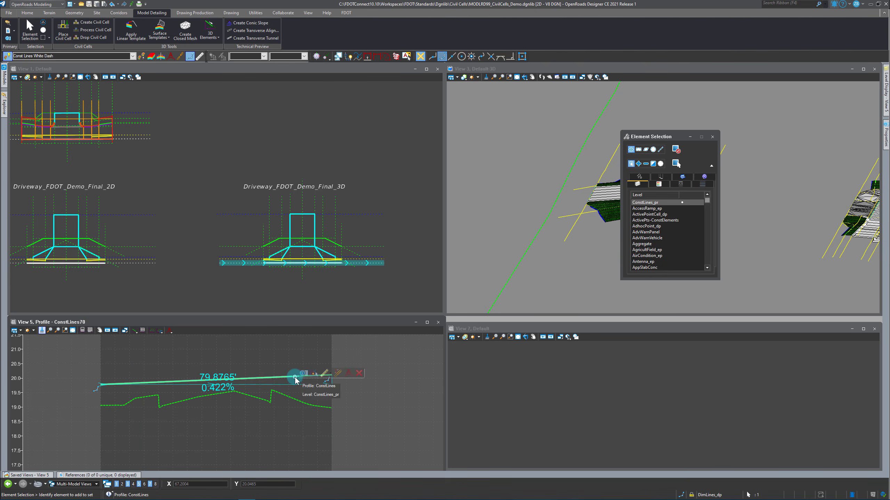
left_click(314, 373)
left_click_drag(654, 141, 514, 103)
scroll(665, 242, "down", 5)
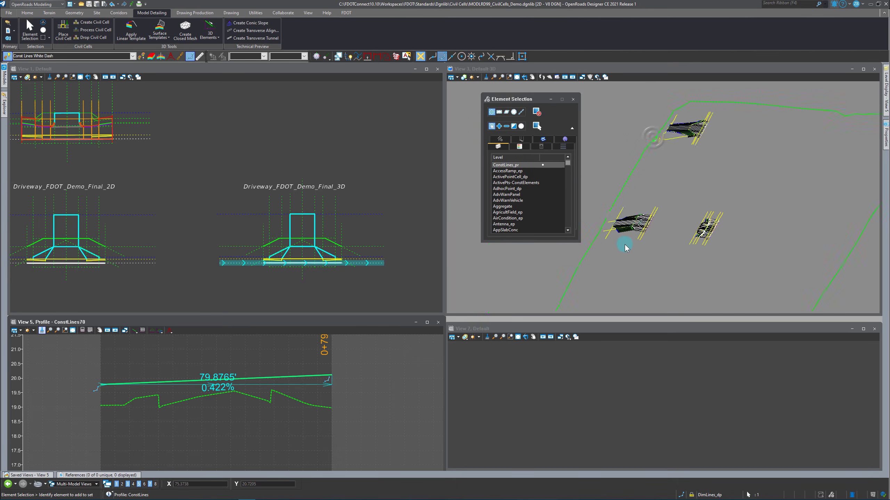
scroll(683, 221, "up", 2)
scroll(253, 203, "down", 4)
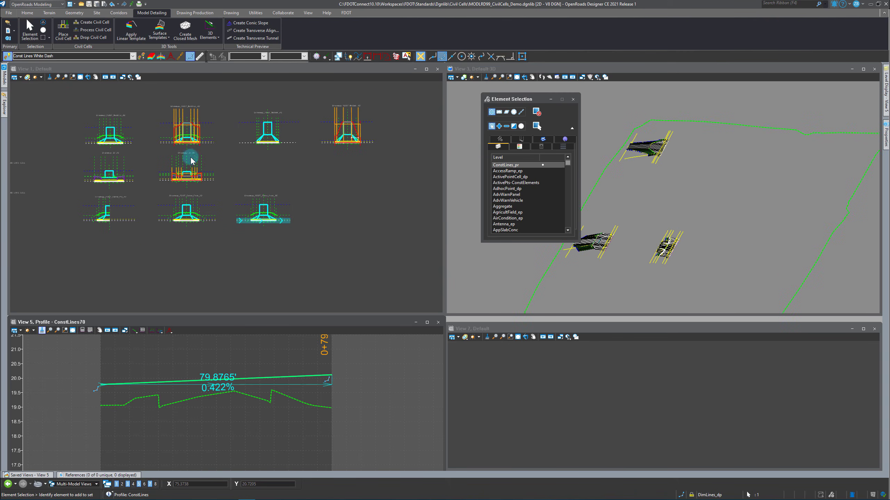
scroll(732, 215, "up", 2)
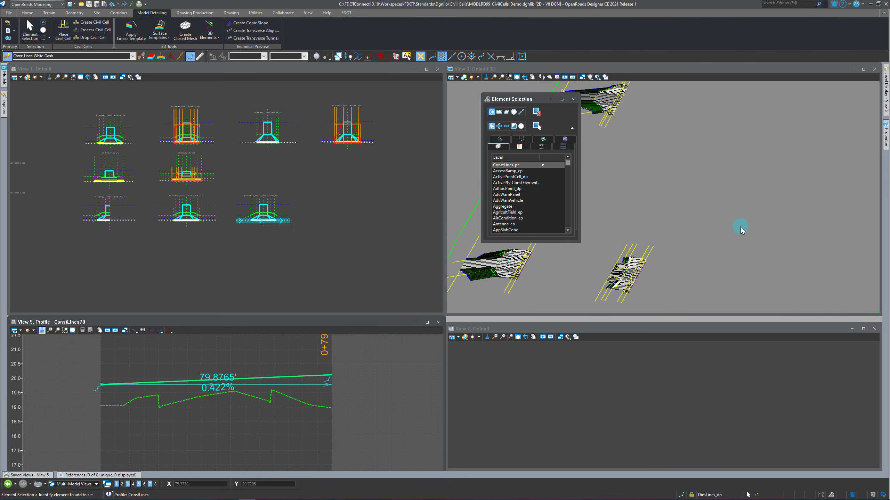
left_click(272, 360)
left_click(277, 379)
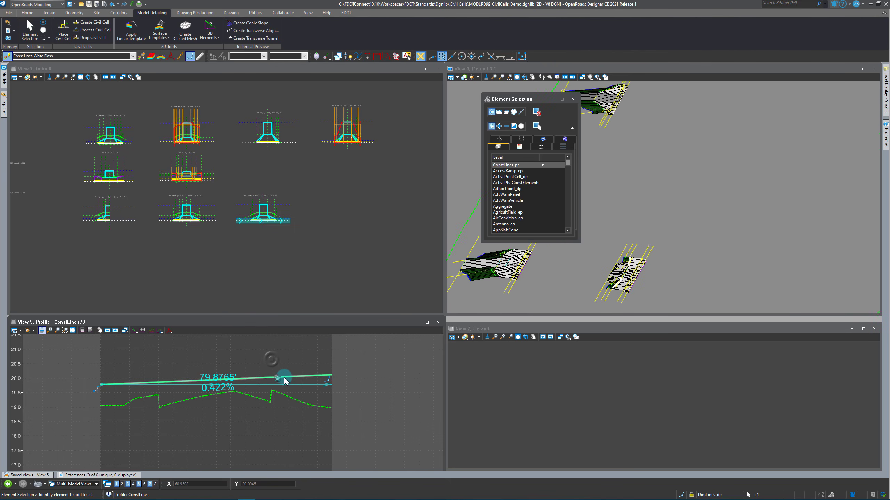
left_click(309, 373)
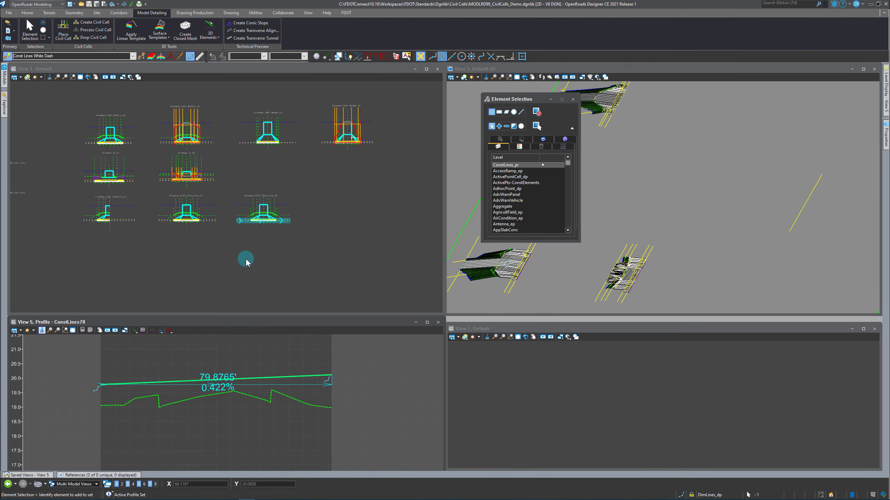
left_click(292, 256)
Open the profile model of the blue dashed R/W reference line under Driveway_FDOT_Demo_Final_3D in View 5
scroll(293, 202, "up", 2)
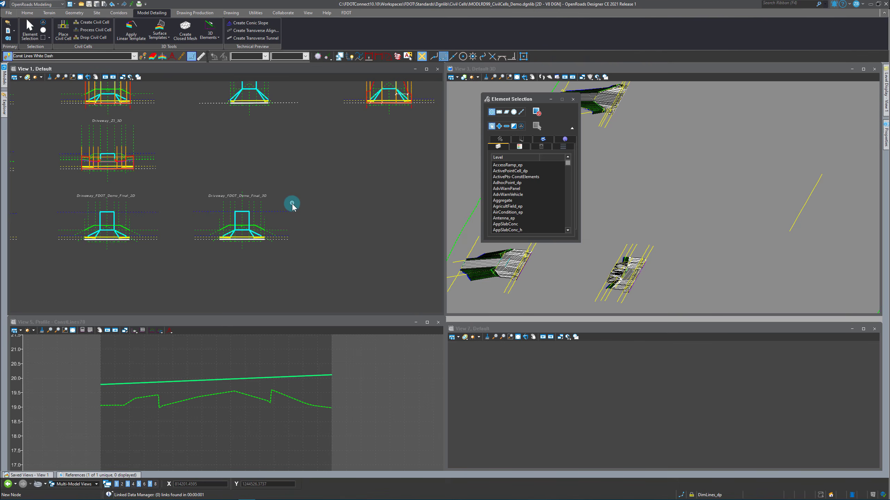
scroll(292, 204, "up", 2)
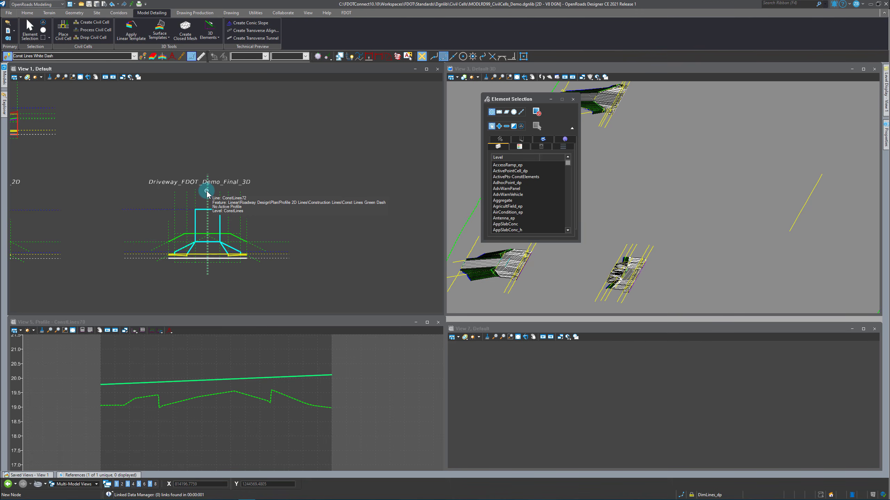
left_click_drag(207, 192, 231, 202)
left_click(267, 210)
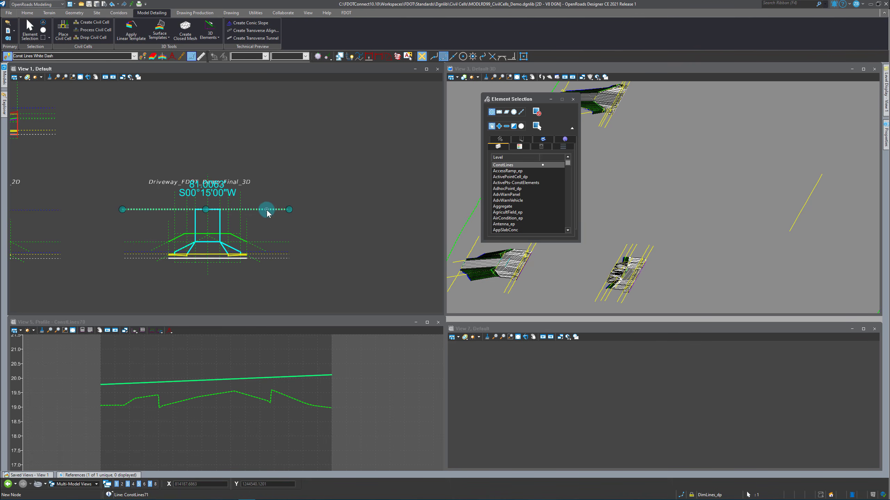
scroll(265, 209, "up", 2)
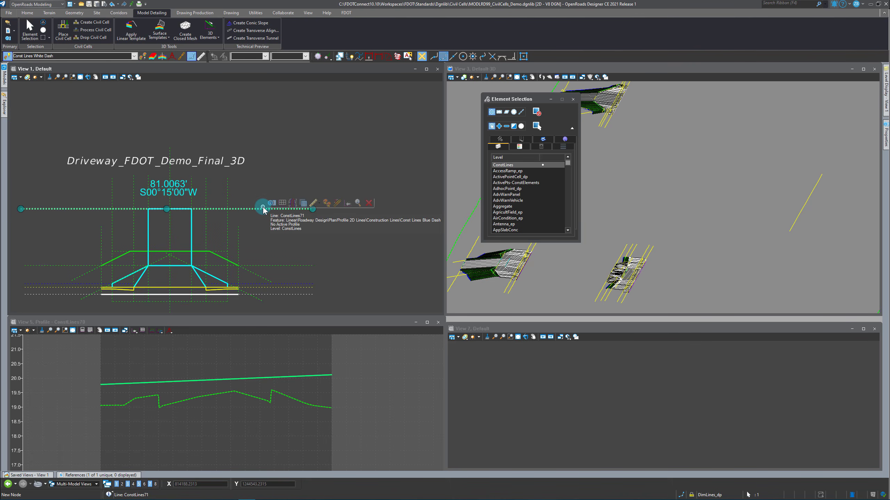
left_click(281, 203)
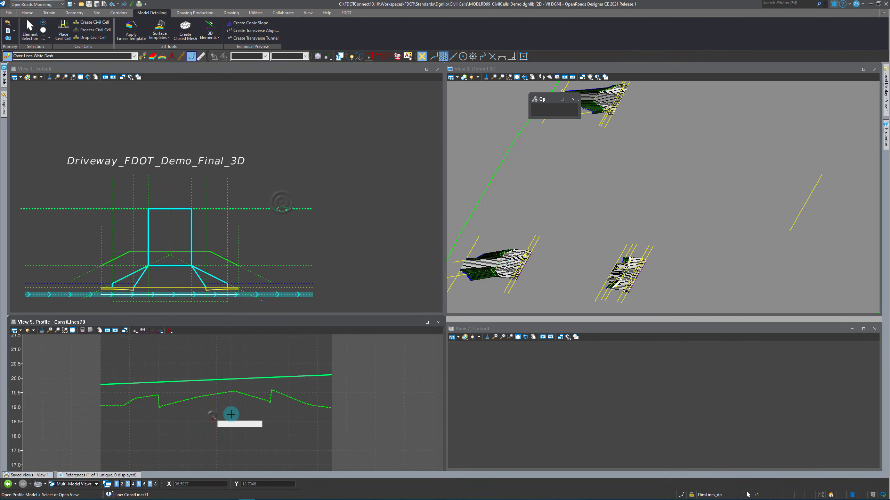
left_click(229, 408)
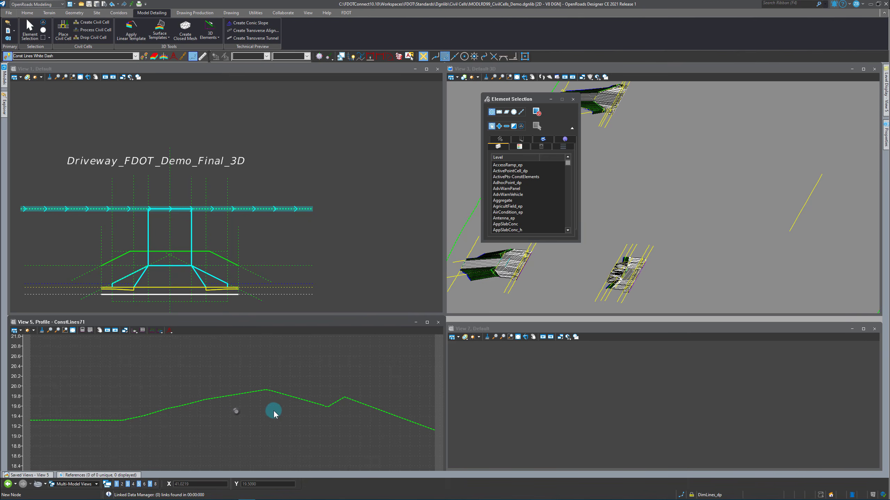
Set the existing ground surface profile as the active profile of the R/W reference line
scroll(294, 420, "down", 2)
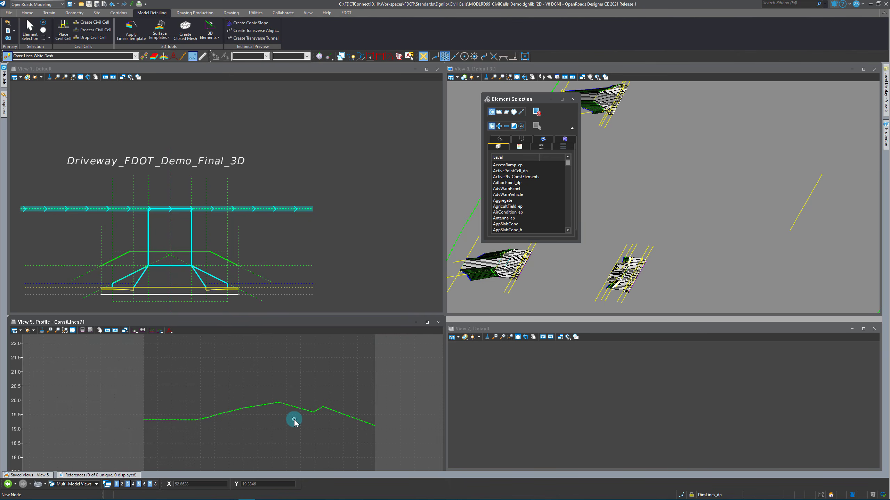
left_click(265, 409)
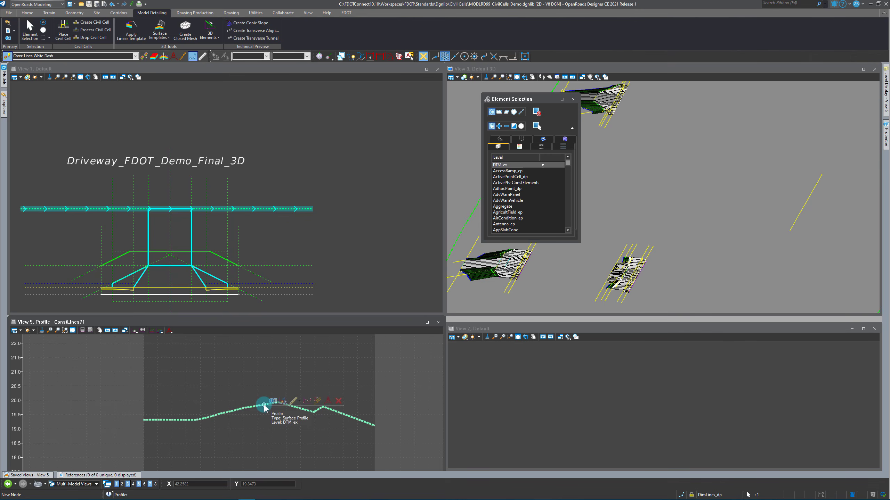
left_click(285, 402)
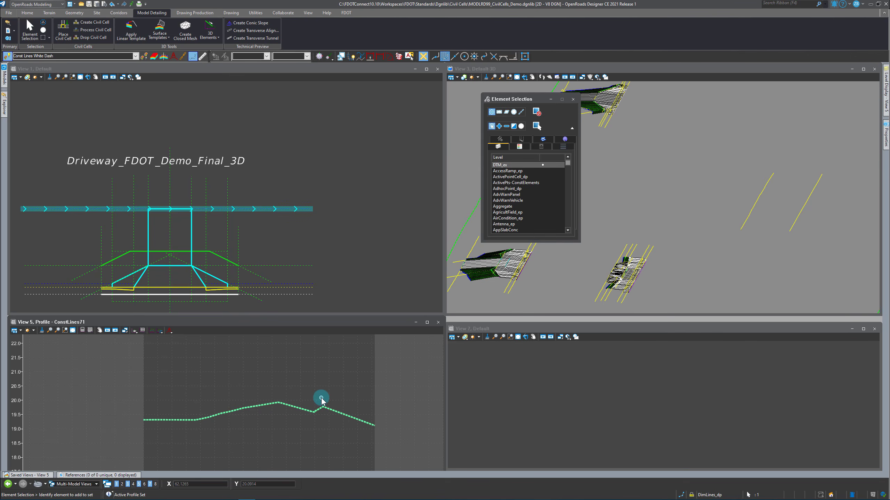
left_click(352, 228)
scroll(372, 228, "down", 2)
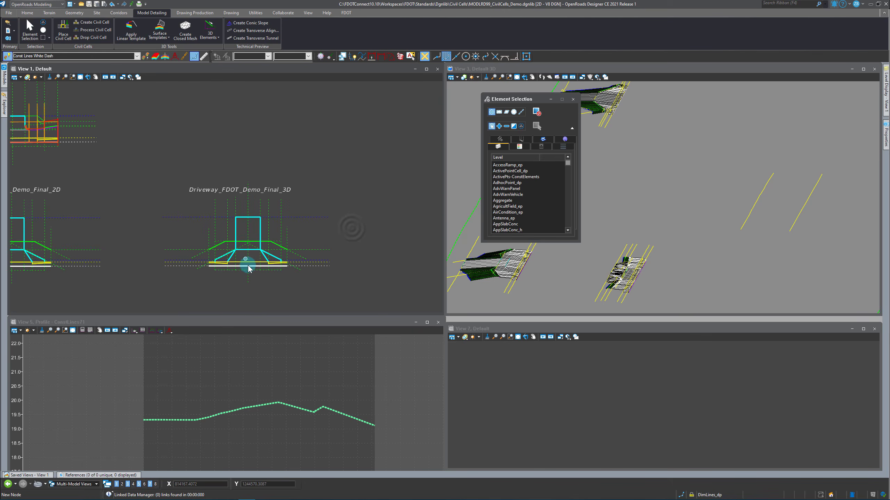
scroll(250, 262, "up", 2)
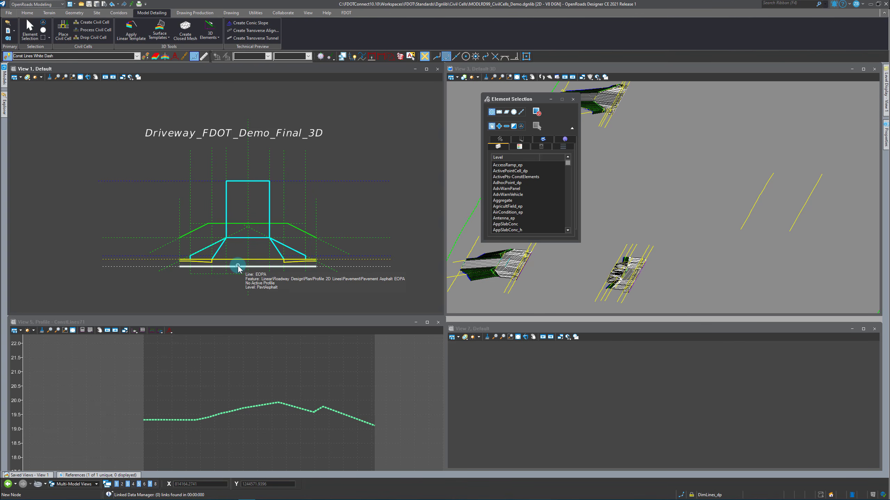
Set the active feature definition to Pavement Asphalt EOPA by matching the EOPA line of Driveway_FDOT_Demo_Final_3D
mouse_move(237, 268)
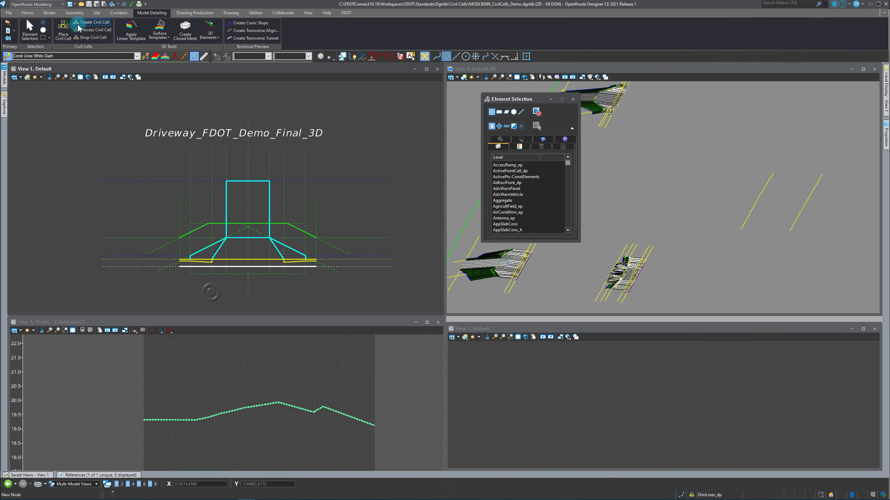
left_click(146, 56)
left_click(233, 261)
left_click(235, 262)
left_click(29, 29)
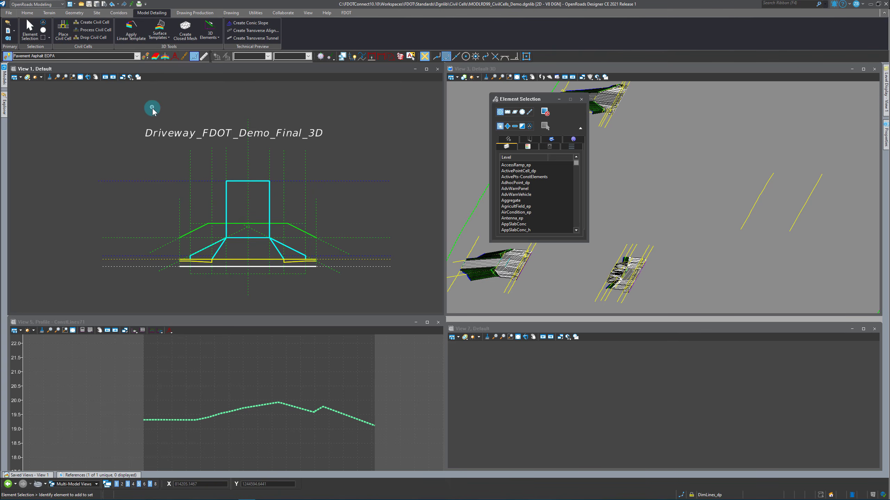
Profile the EOPA line by slope from the dashed EOP reference line, with point selection All, adjustment None, vertical offset 0 and slope 0%
left_click(74, 13)
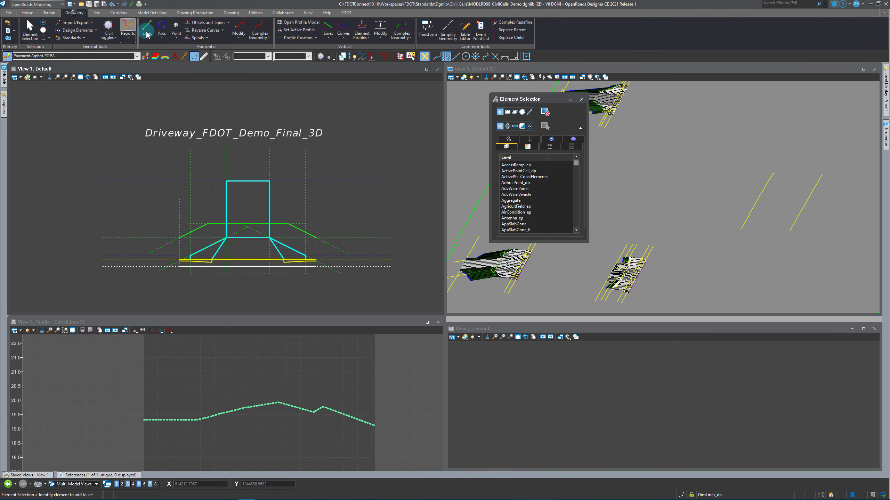
left_click(369, 39)
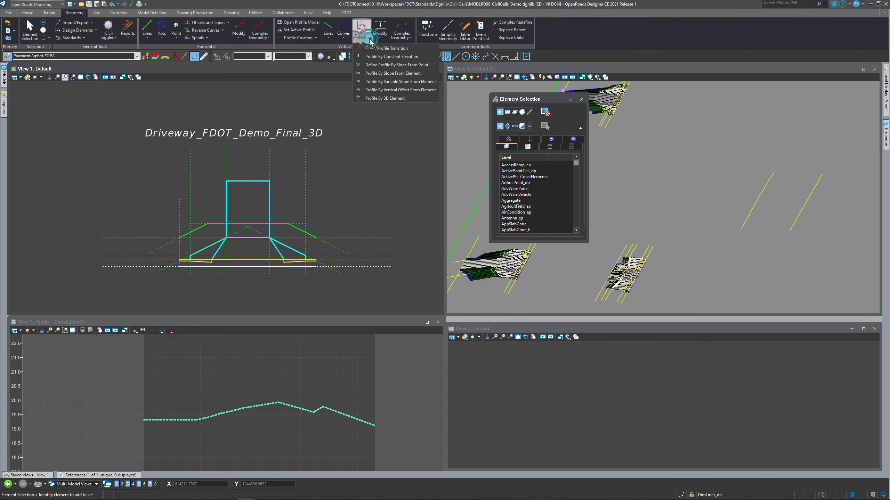
left_click(381, 74)
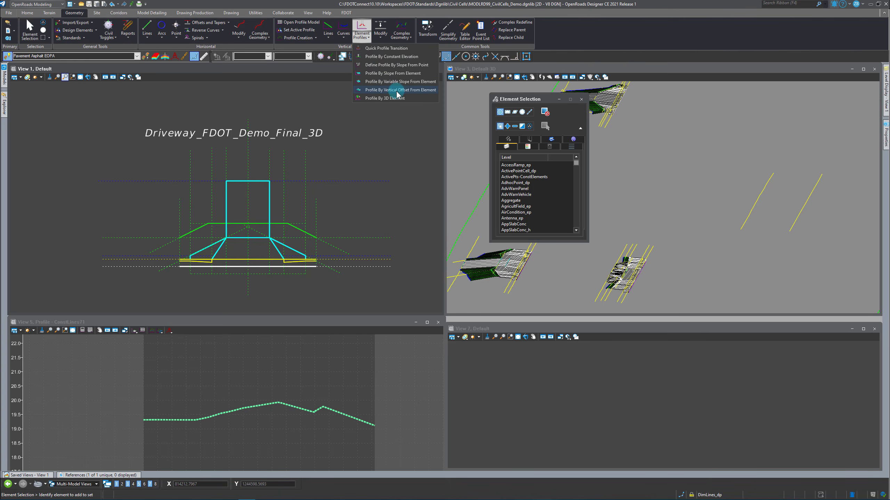
left_click(398, 74)
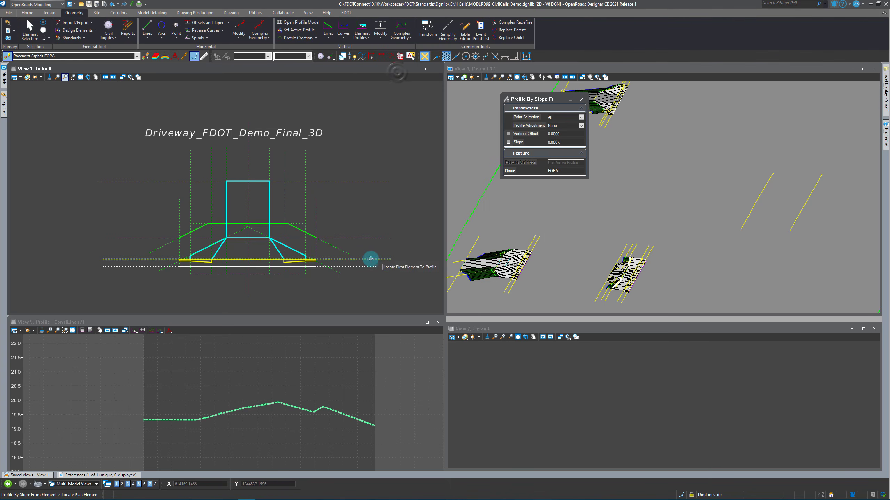
scroll(262, 288, "up", 2)
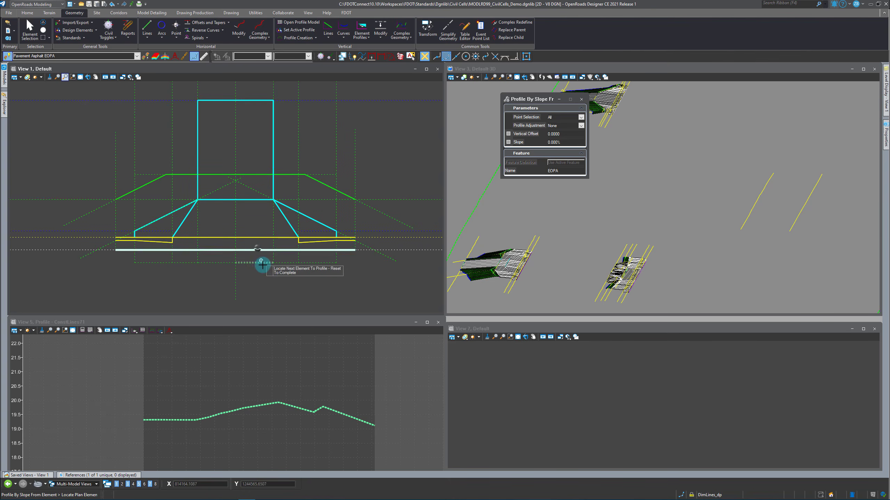
left_click(258, 250)
right_click(304, 285)
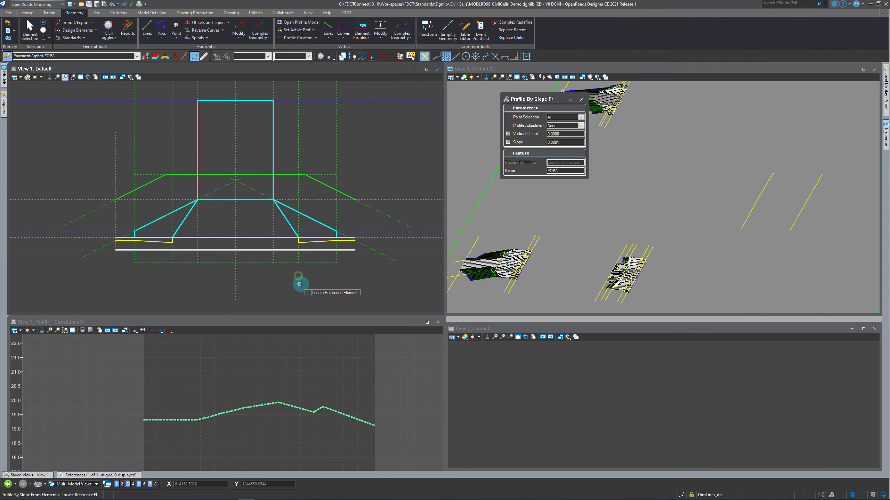
left_click(391, 249)
left_click(328, 274)
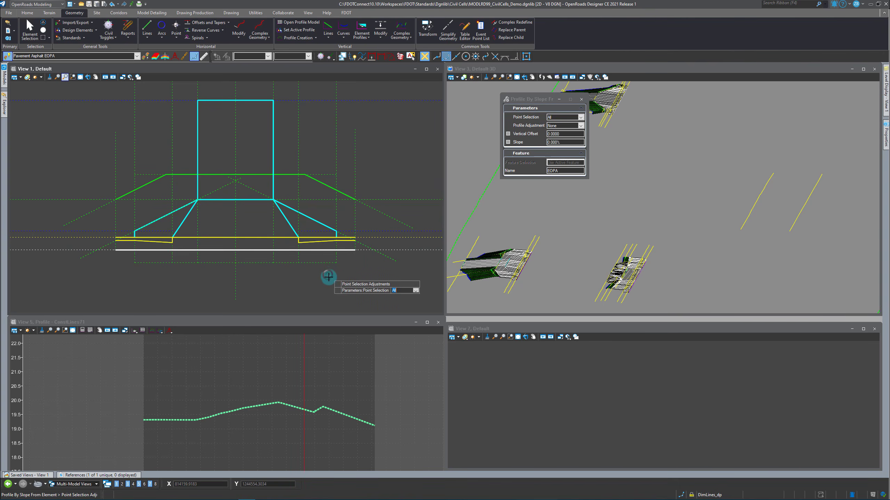
left_click(334, 274)
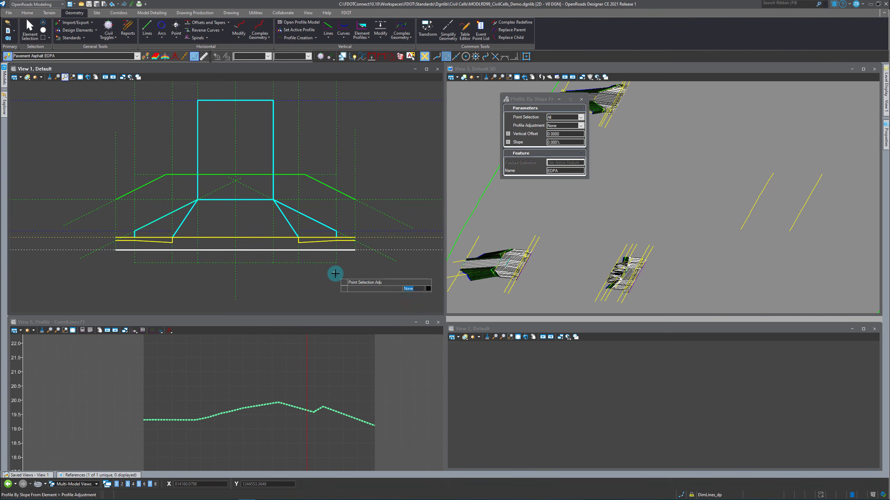
left_click(318, 280)
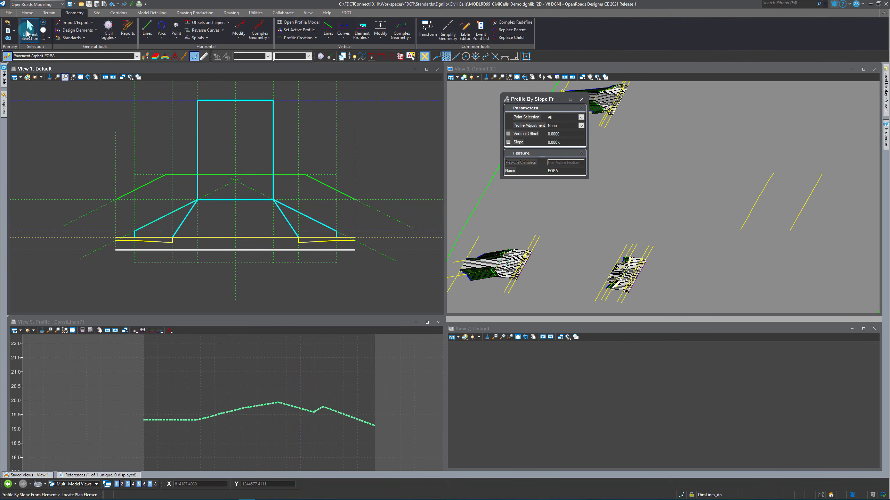
Open the EOPA line's profile model in View 5
left_click(30, 30)
left_click(257, 250)
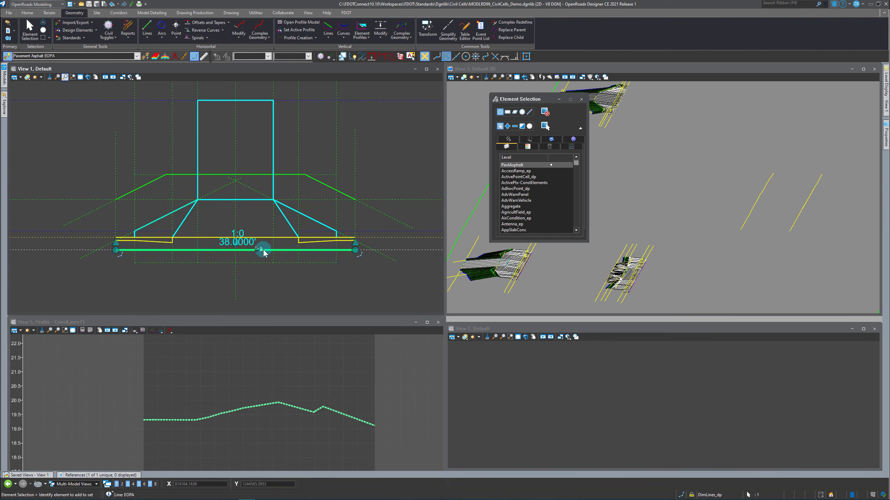
left_click(278, 248)
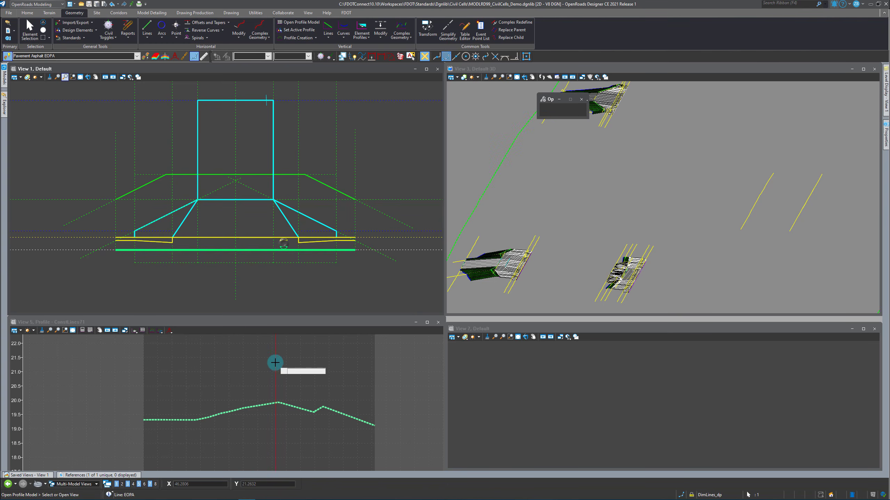
left_click(275, 362)
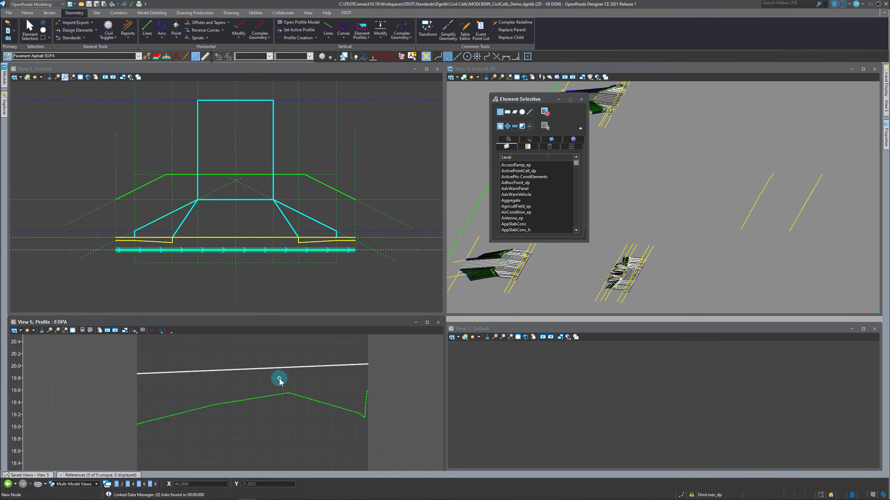
left_click(382, 298)
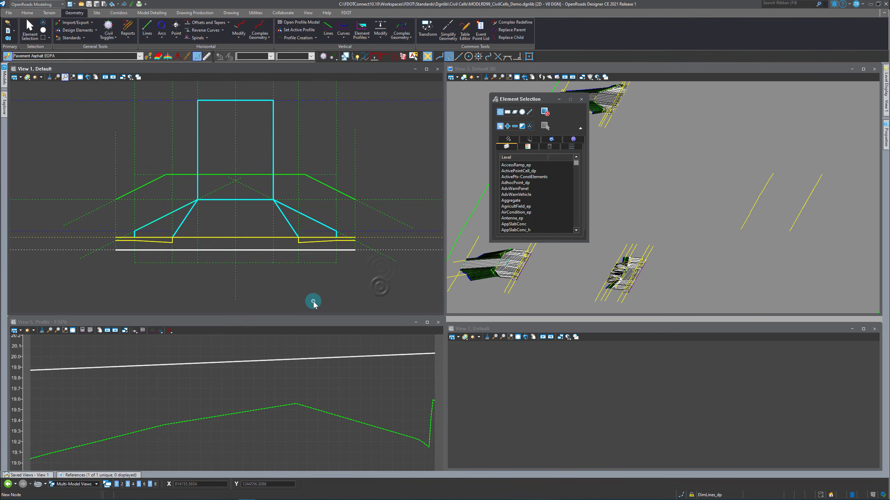
Compare the Driveway_FDOT_Demo_Final_3D layout with the 2D cell and examine the corridor along the EOPA line of Driveway_Z1_3D
scroll(316, 296, "down", 2)
scroll(340, 279, "down", 2)
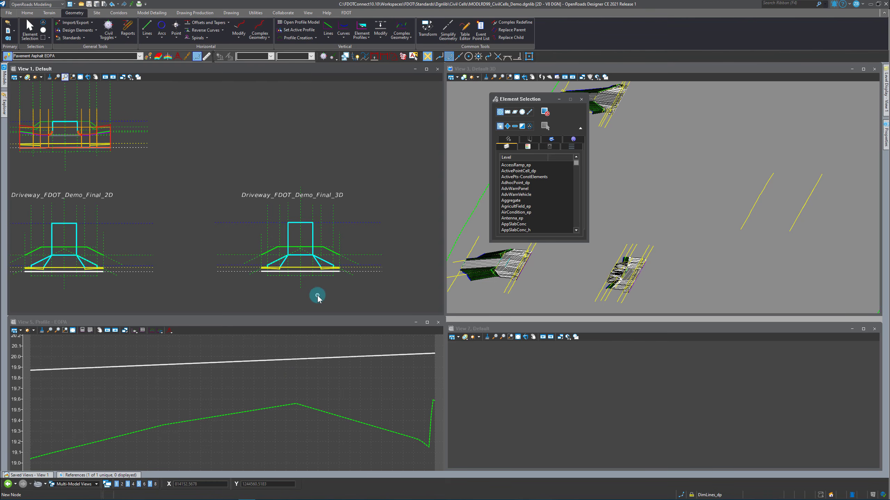
scroll(290, 291, "up", 2)
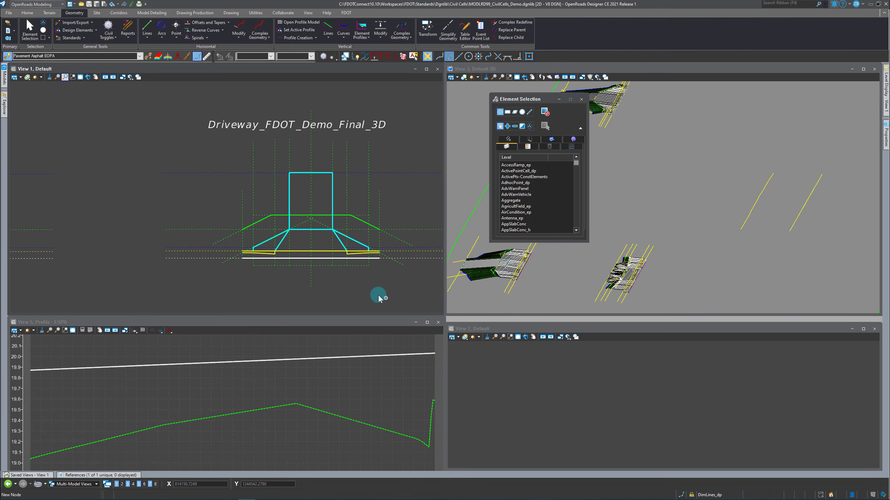
scroll(385, 278, "down", 2)
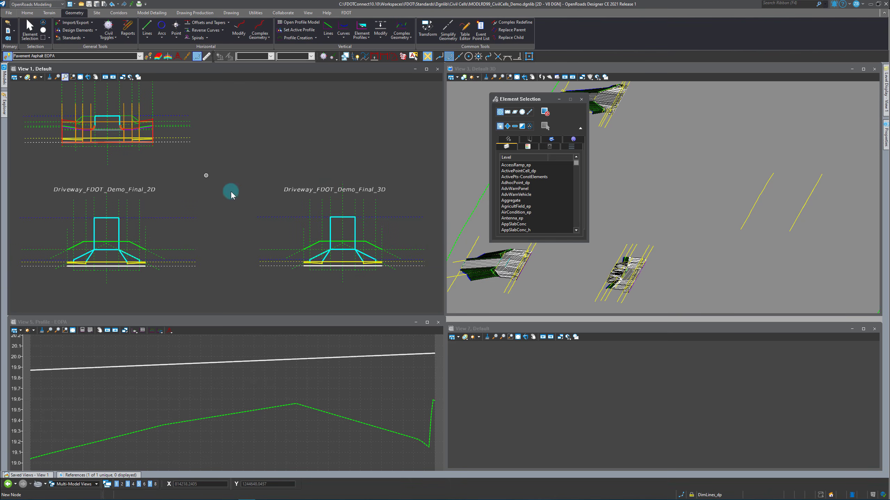
scroll(356, 268, "up", 2)
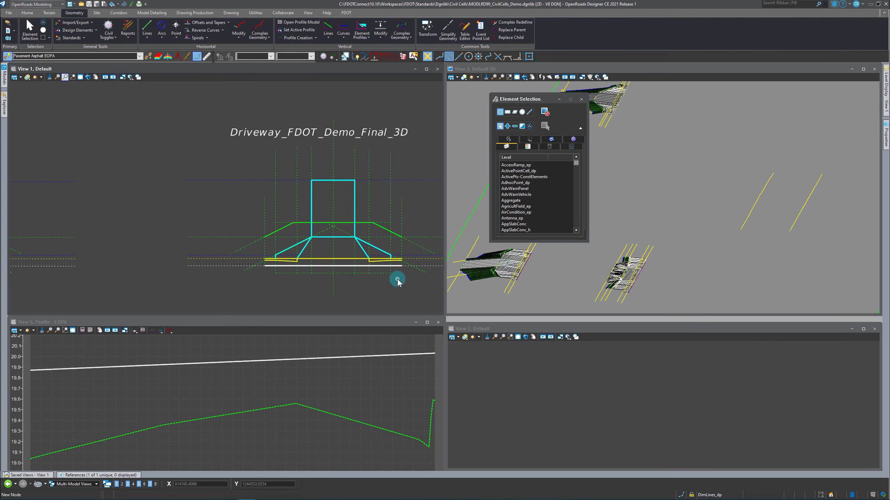
scroll(396, 278, "down", 3)
scroll(315, 212, "up", 3)
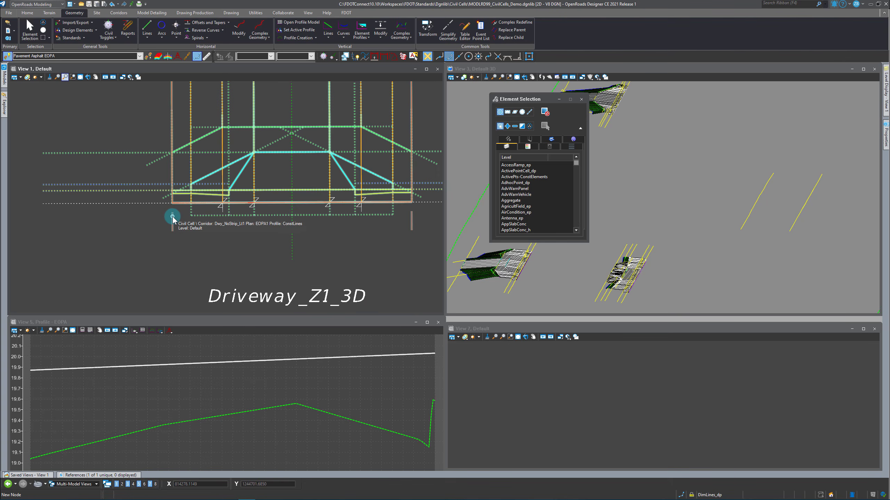
scroll(337, 252, "down", 2)
scroll(176, 161, "down", 1)
scroll(176, 161, "down", 1)
scroll(314, 261, "up", 3)
Create a 3 FINAL corridor named Driveway_FDOT_Demo_Final_3D along the EOPA line using its active profile, without placing a template drop
double_click(281, 137)
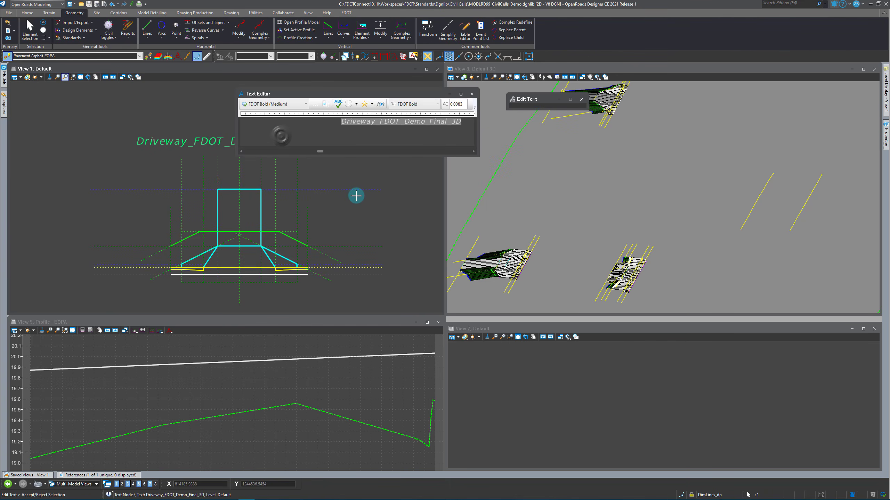
left_click(365, 203)
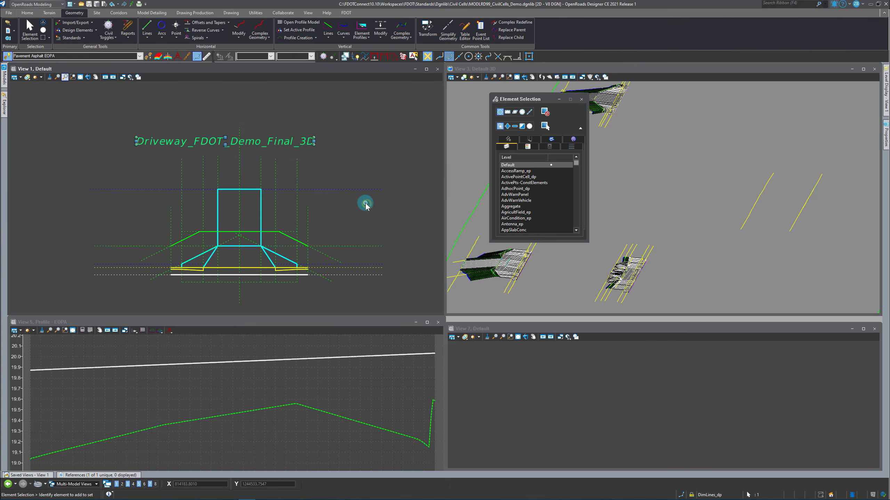
left_click(249, 275)
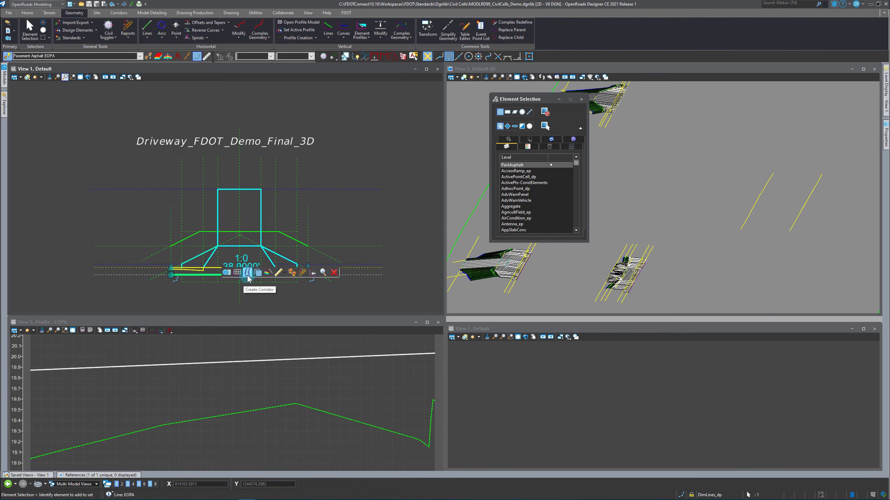
left_click(248, 275)
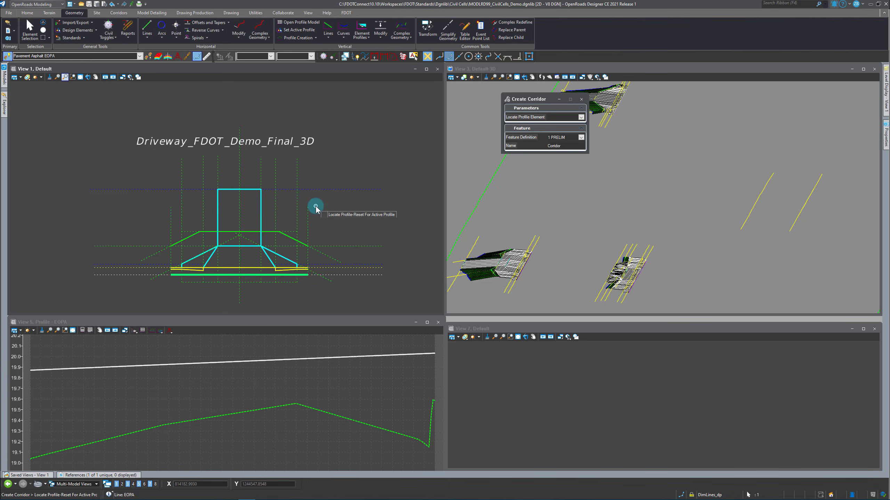
left_click_drag(535, 101, 363, 109)
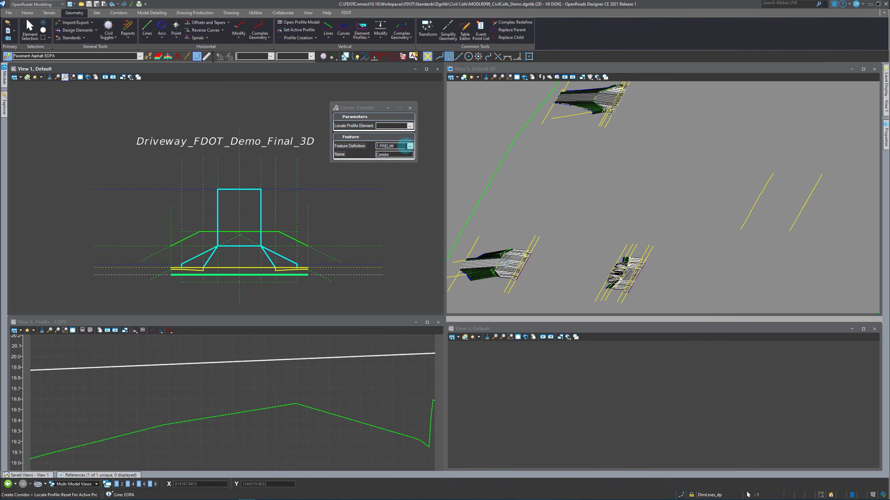
left_click(410, 147)
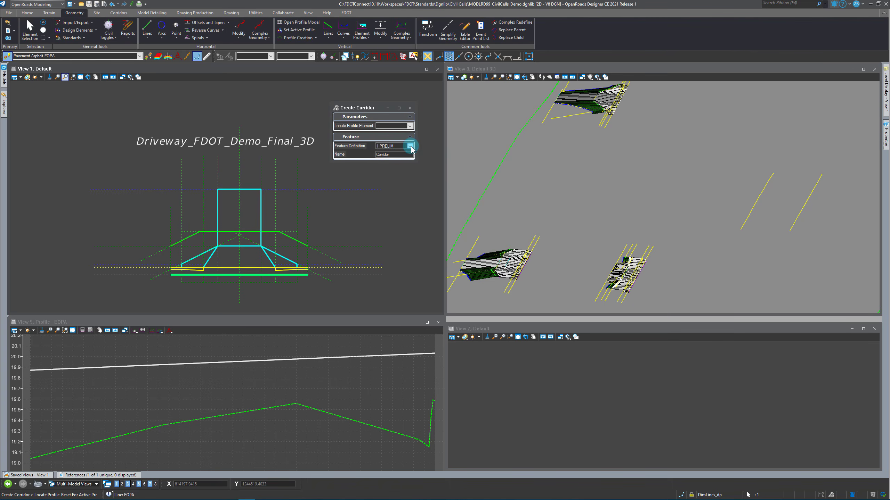
left_click(410, 147)
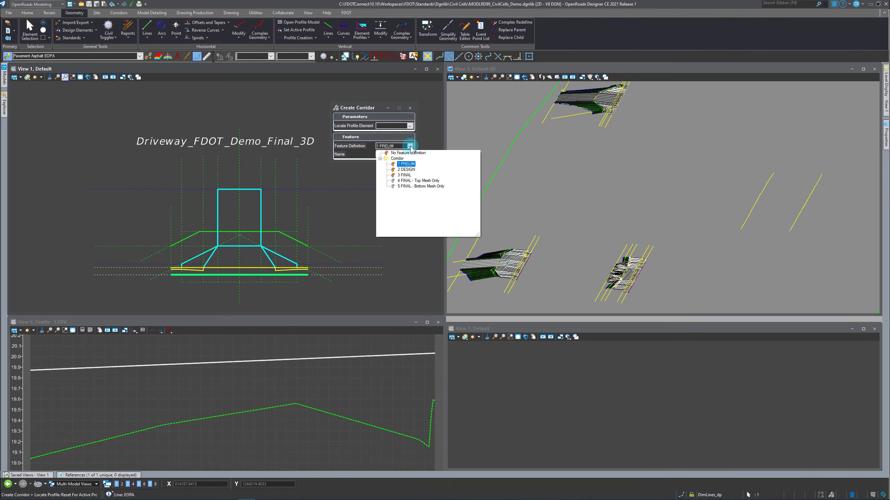
left_click(403, 175)
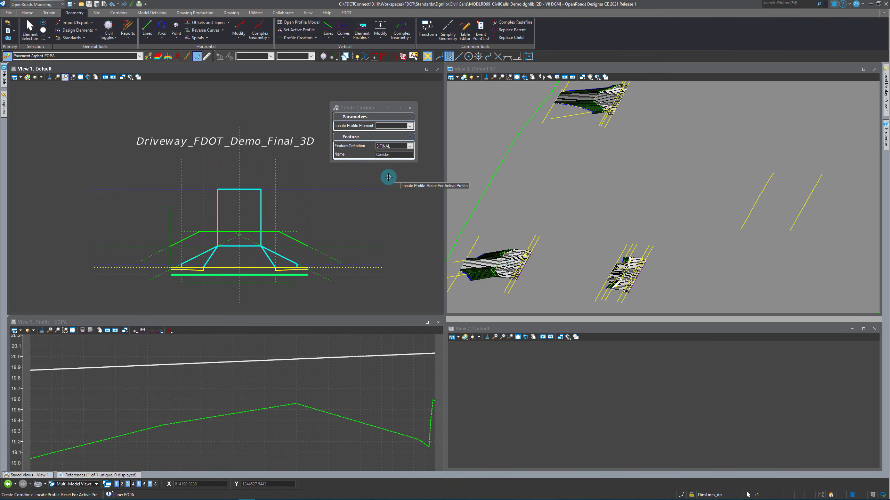
right_click(342, 209)
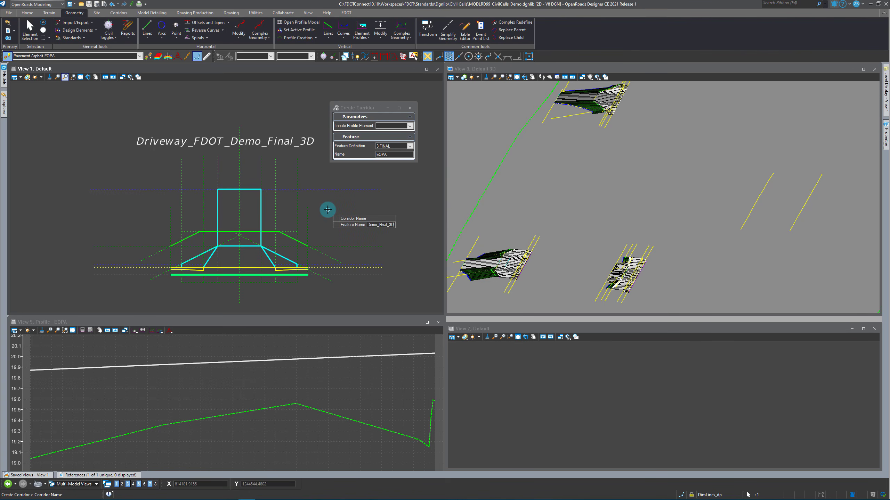
left_click(331, 201)
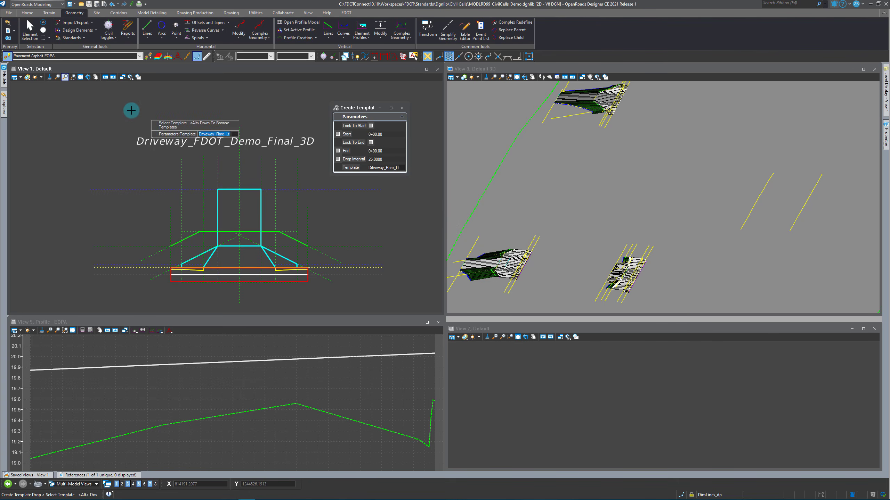
left_click(23, 31)
left_click_drag(356, 107, 707, 125)
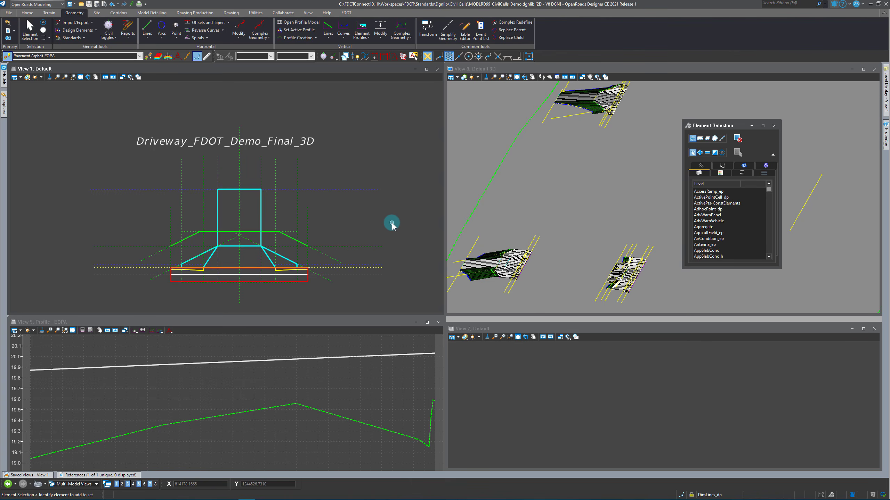
Open the template library and preview the driveway and curb-and-gutter templates in the CivilCells Dwy_NoStrip_Lt folder
left_click(117, 13)
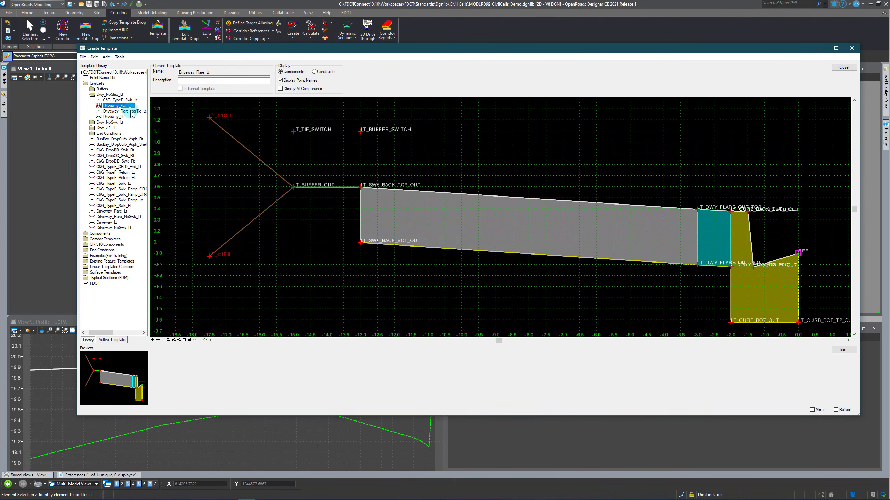
left_click(110, 94)
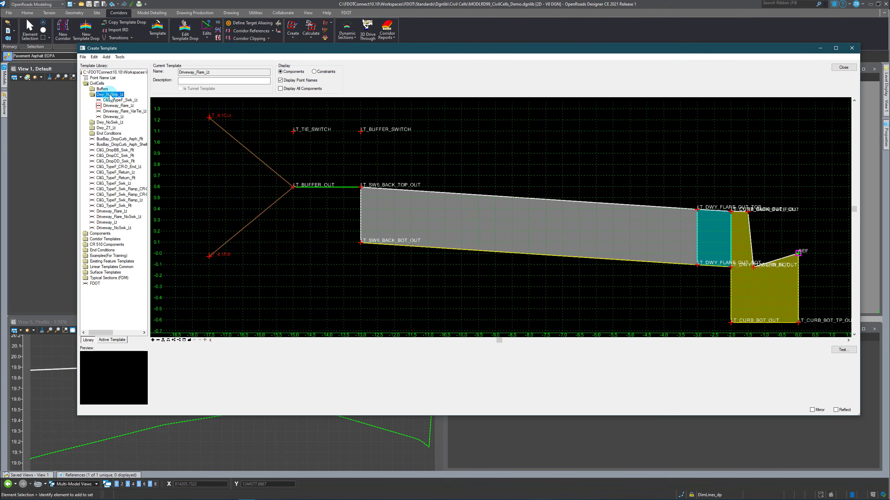
left_click(136, 111)
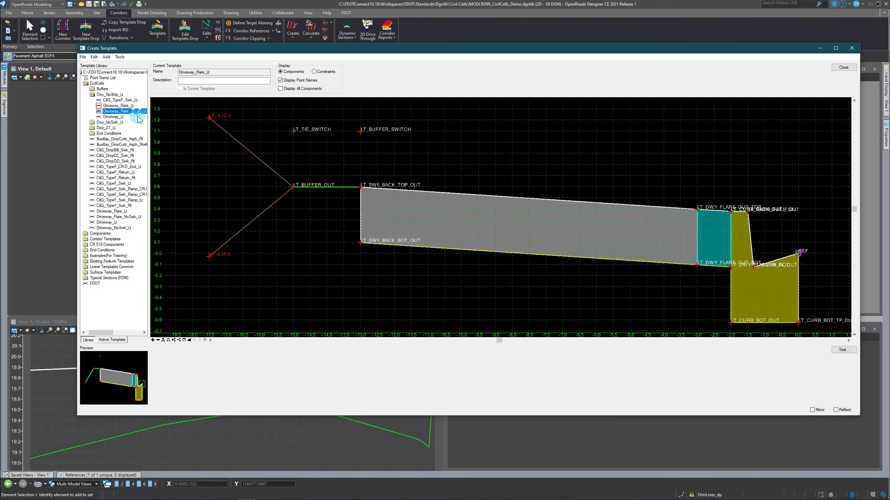
left_click(118, 118)
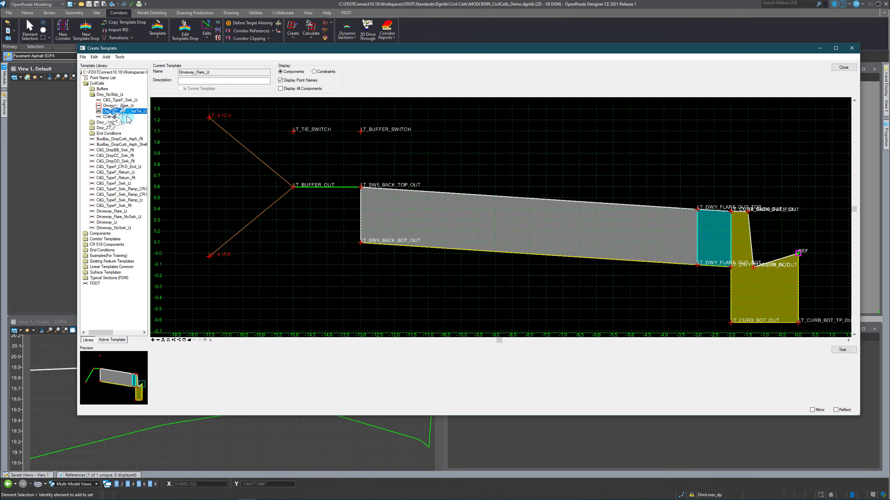
left_click(123, 100)
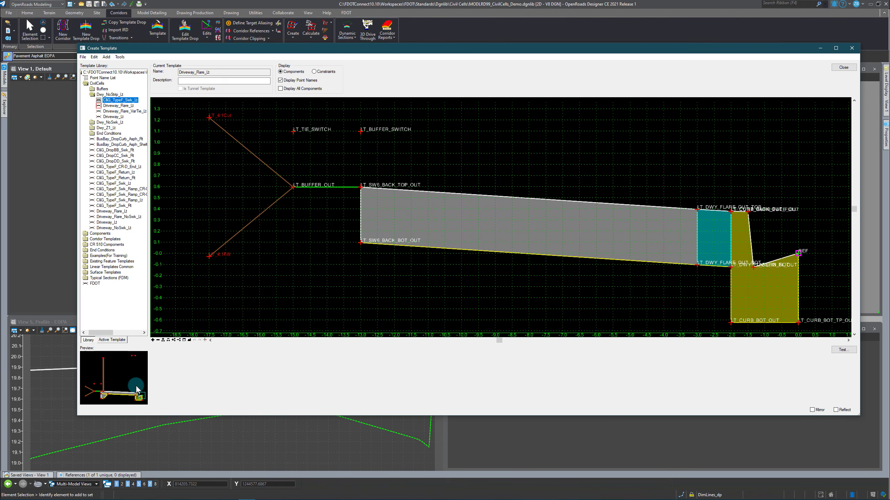
Check the cell layout behind the template editor and load the C&G_TypeF_Swk_Lt template for editing
left_click_drag(296, 49, 313, 307)
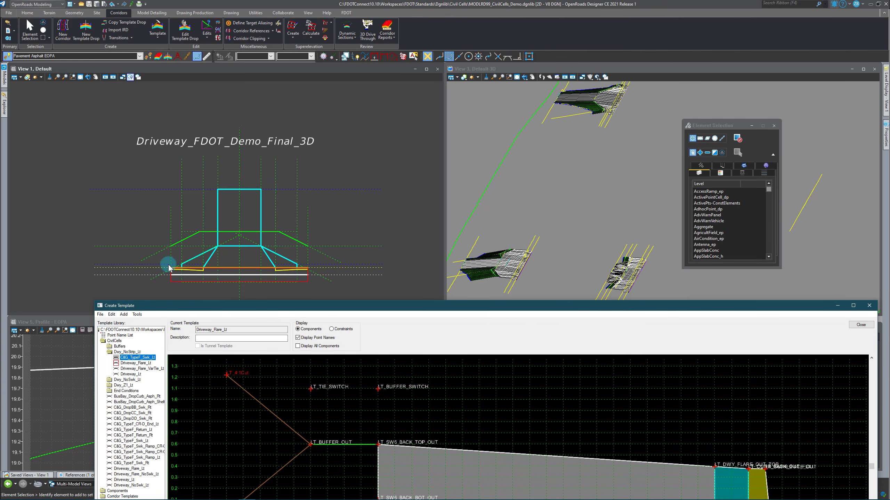
left_click_drag(237, 305, 235, 102)
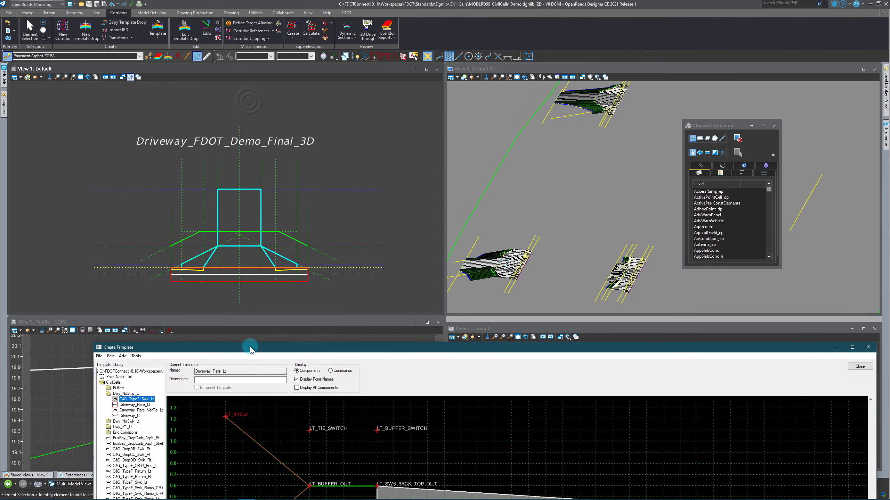
left_click_drag(251, 329, 254, 114)
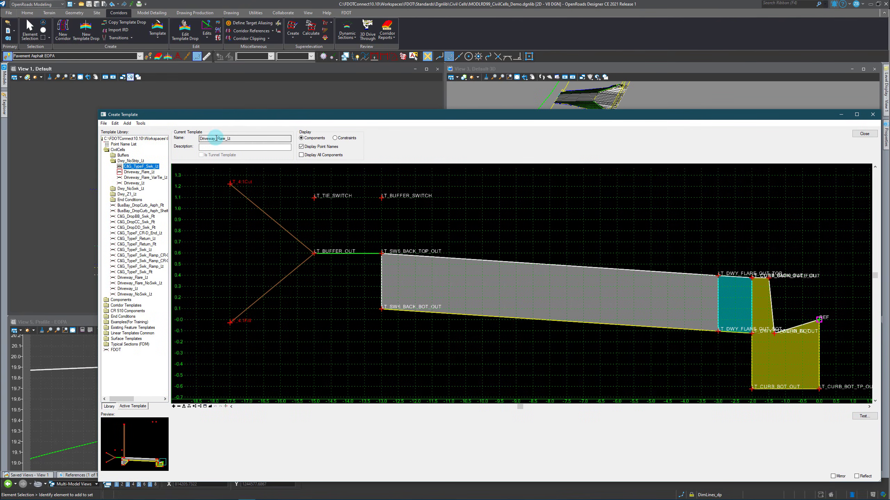
left_click(140, 172)
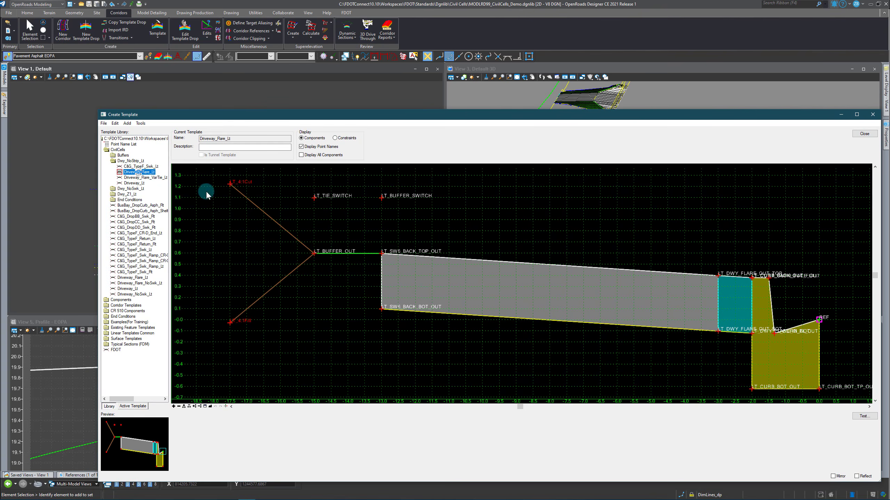
left_click(140, 167)
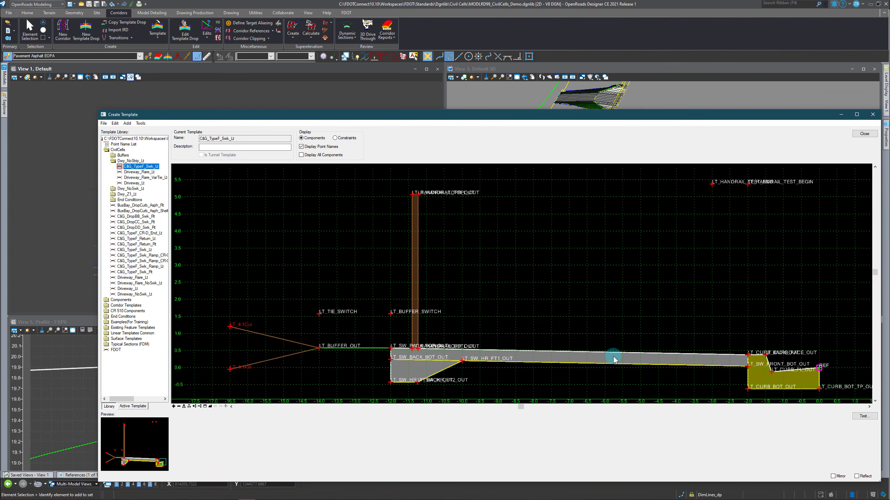
Open the properties of point LT_SW_BACK_TOP_OUT and examine its sidewalk width constraint and horizontal feature constraint range
double_click(391, 348)
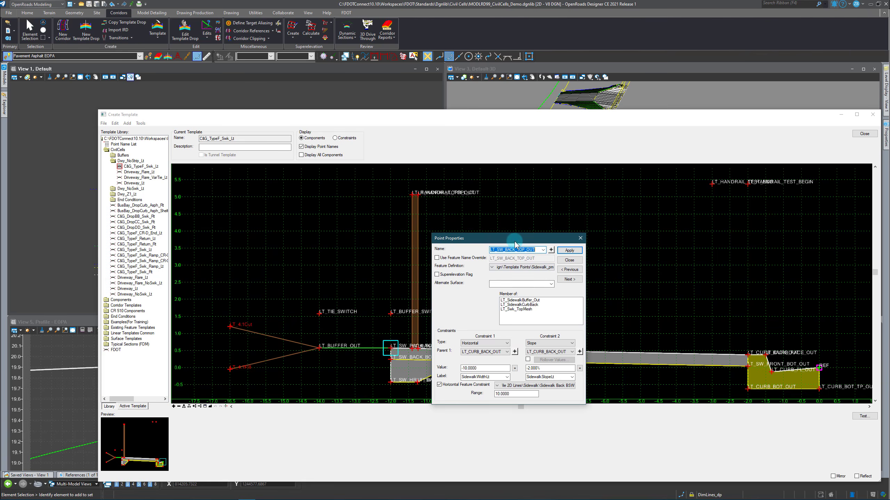
left_click_drag(515, 244, 549, 181)
left_click(501, 307)
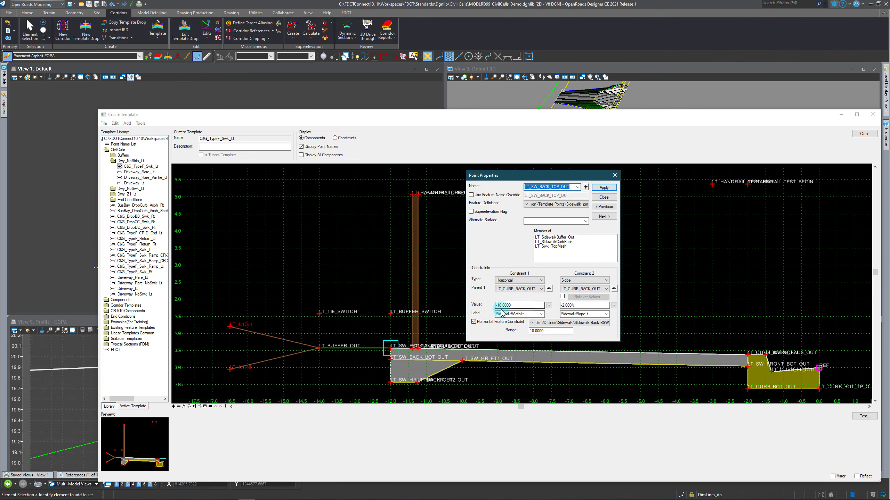
left_click(524, 306)
left_click(494, 304)
left_click(530, 332)
left_click(592, 337)
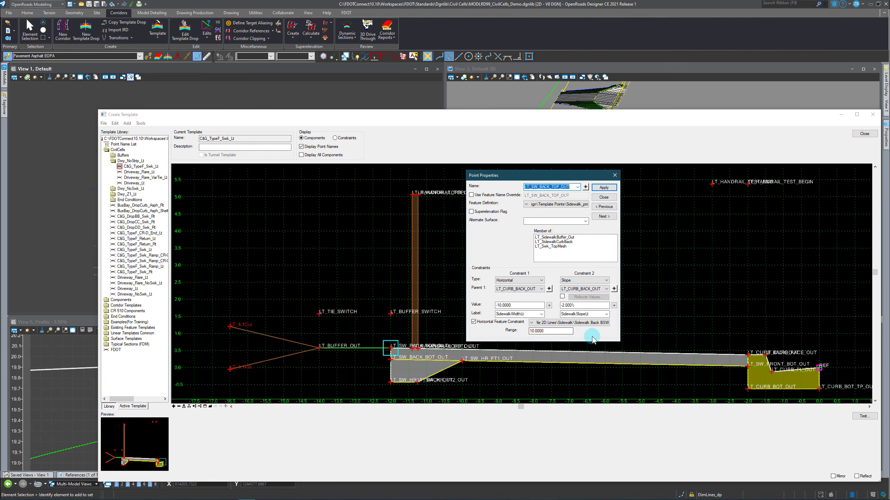
left_click(434, 338)
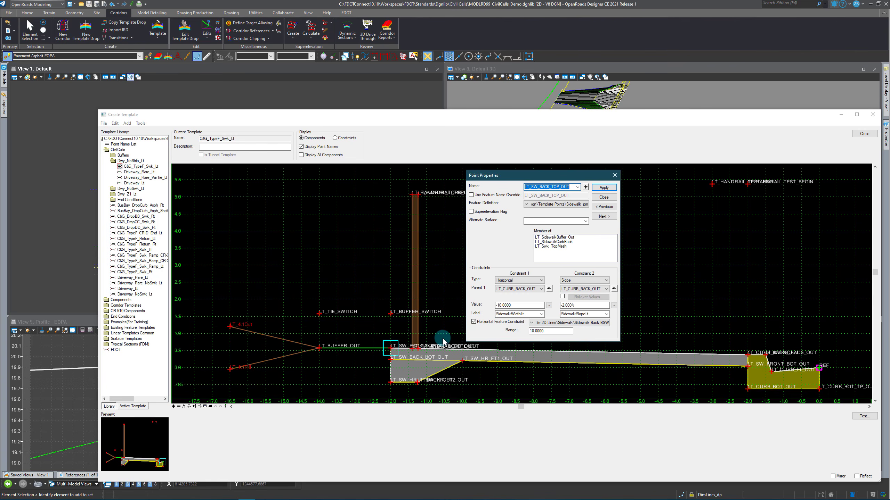
left_click(541, 332)
left_click(555, 335)
left_click(515, 306)
left_click_drag(497, 175, 548, 133)
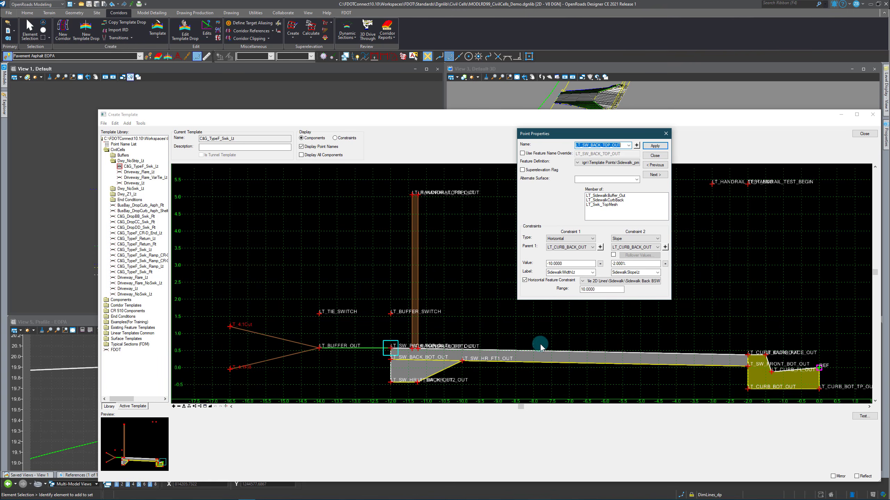
Set LT_SW_BACK_TOP_OUT's horizontal constraint value to -6 and its horizontal feature constraint range to -50, applying both
left_click(564, 262)
double_click(564, 262)
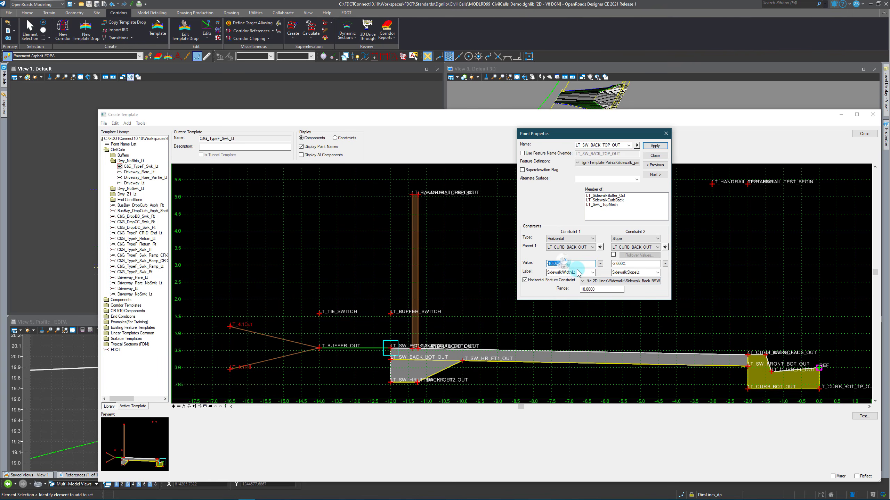
type("-6")
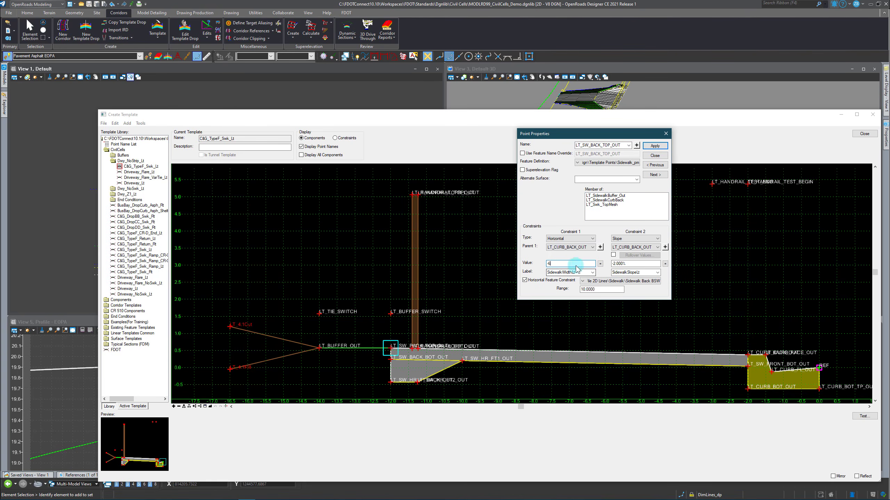
left_click(655, 147)
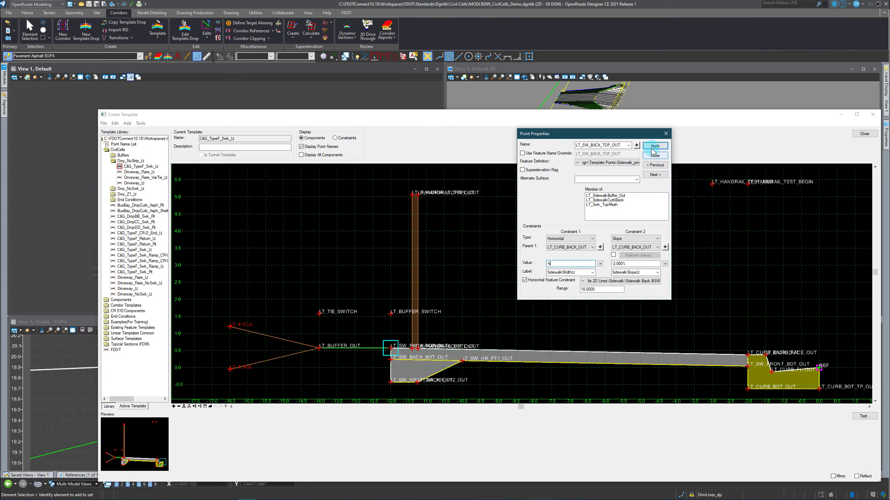
double_click(614, 290)
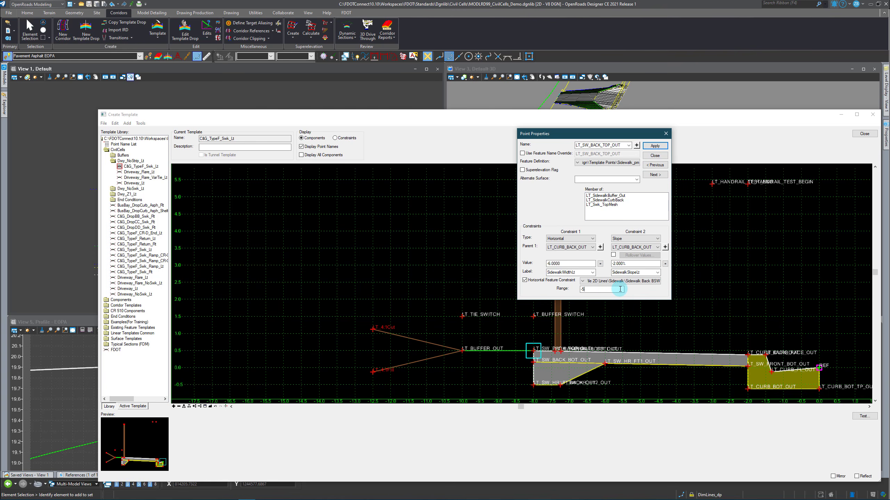
left_click(655, 146)
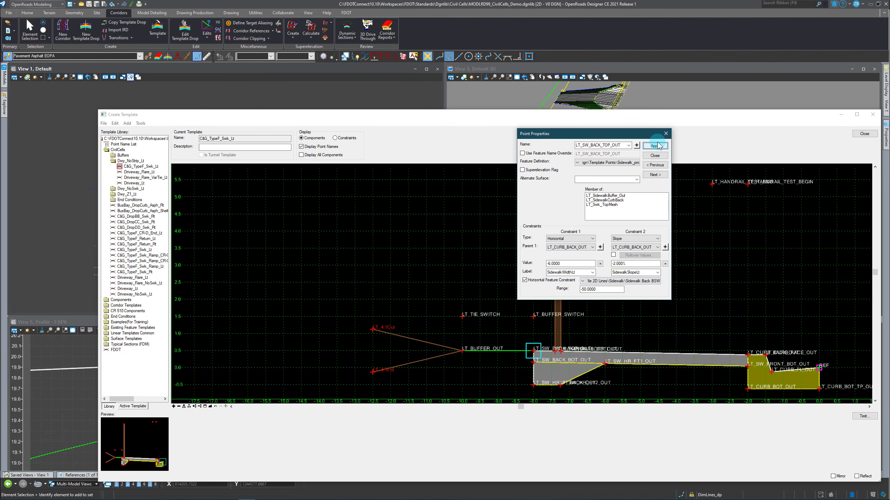
Check the sidewalk slope constraint, finish editing the point, and close the template editor, saving the changes to the template library
left_click(618, 263)
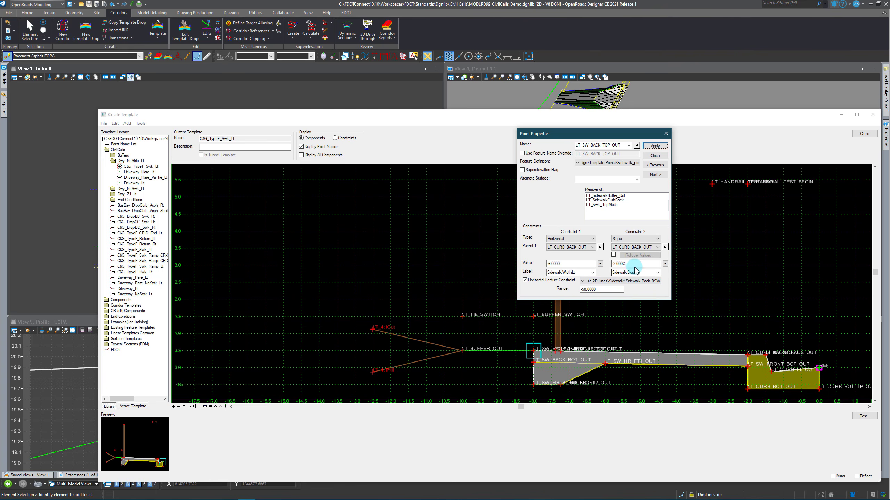
left_click(627, 263)
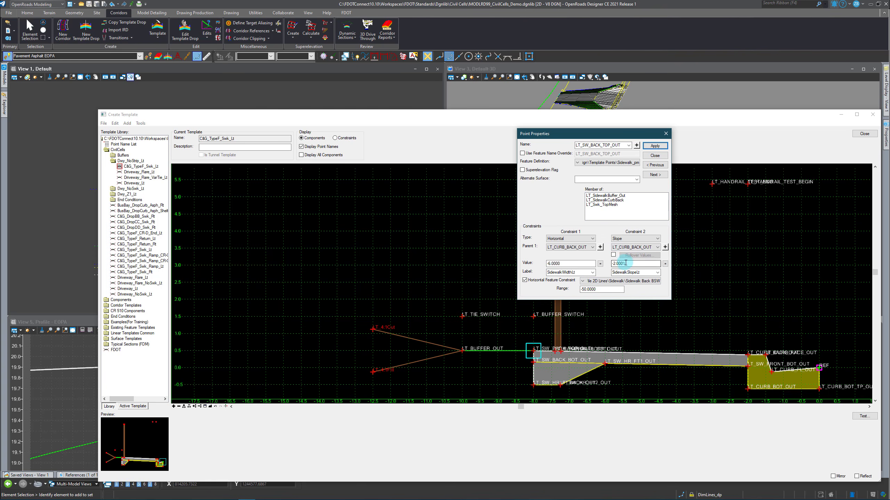
left_click(658, 146)
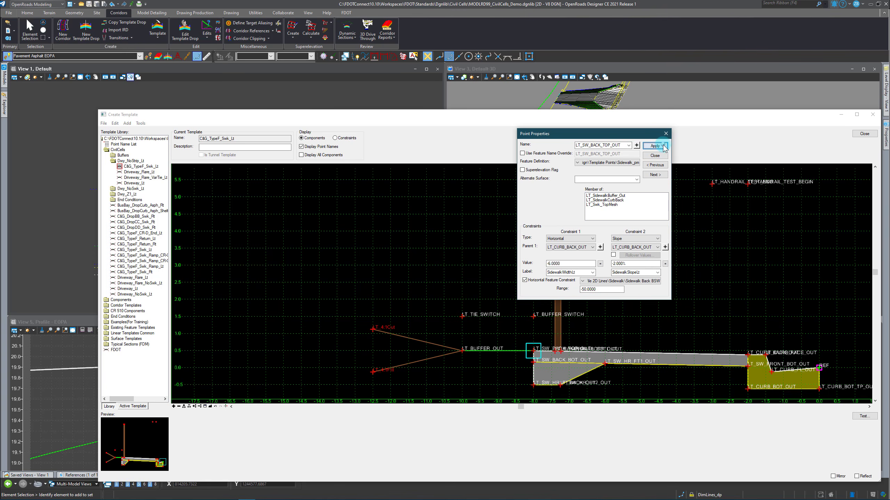
left_click(655, 156)
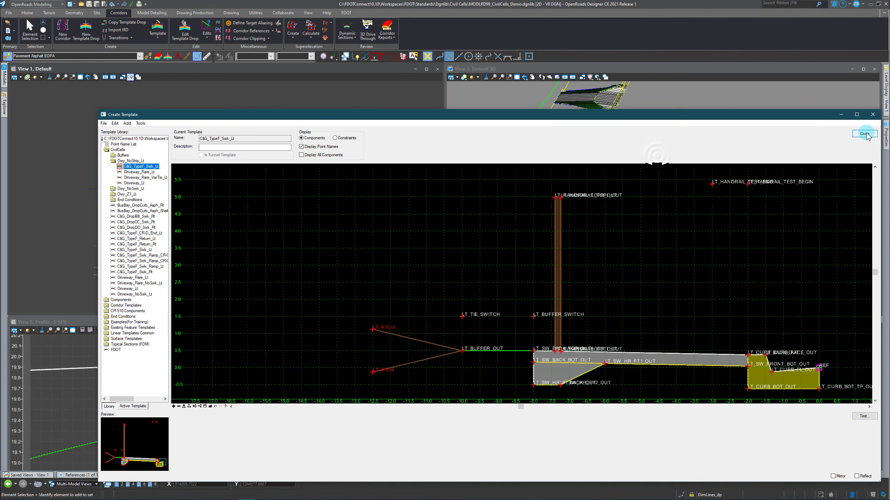
left_click(863, 134)
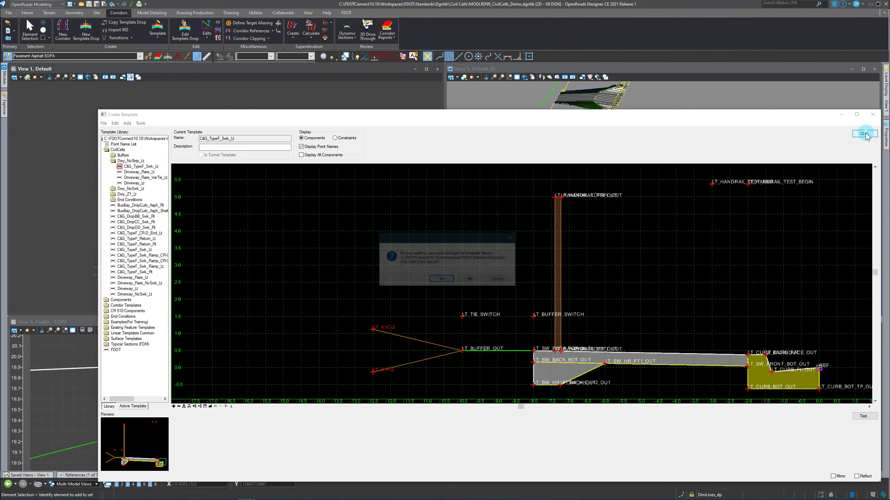
left_click(444, 279)
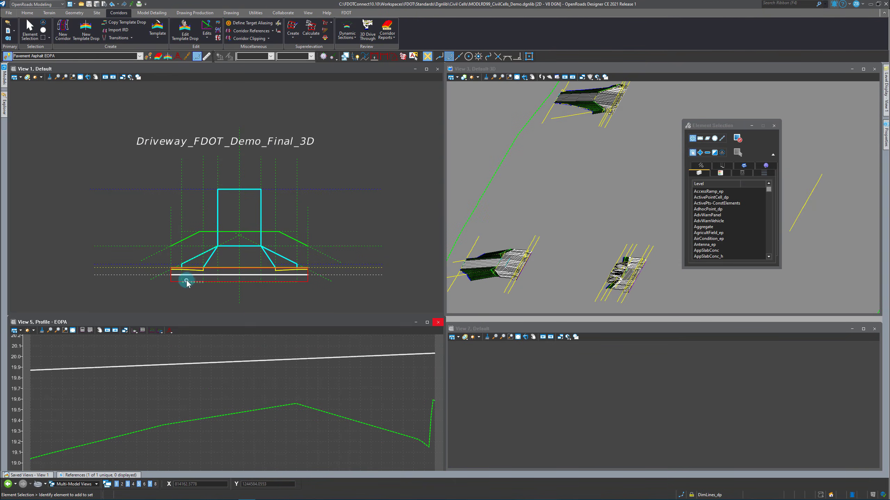
Open the corridor objects of the Driveway_FDOT_Demo_Final_3D corridor and start adding a template drop
left_click(218, 23)
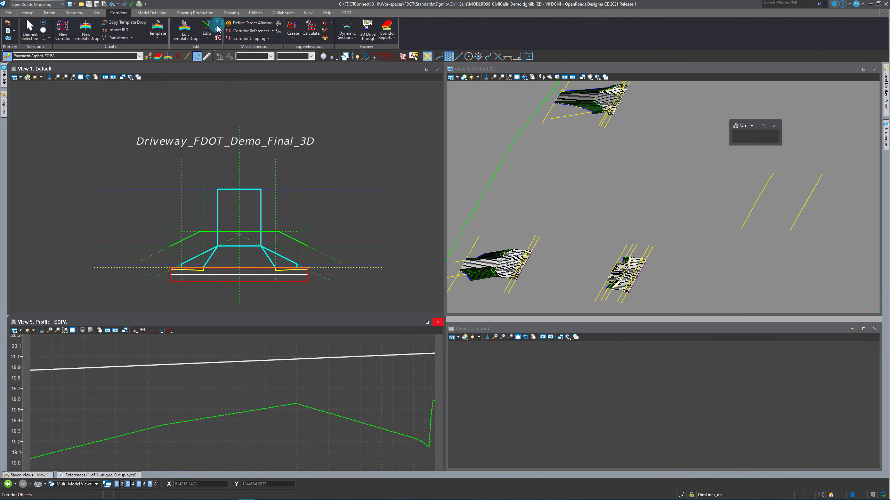
left_click(211, 270)
left_click(292, 280)
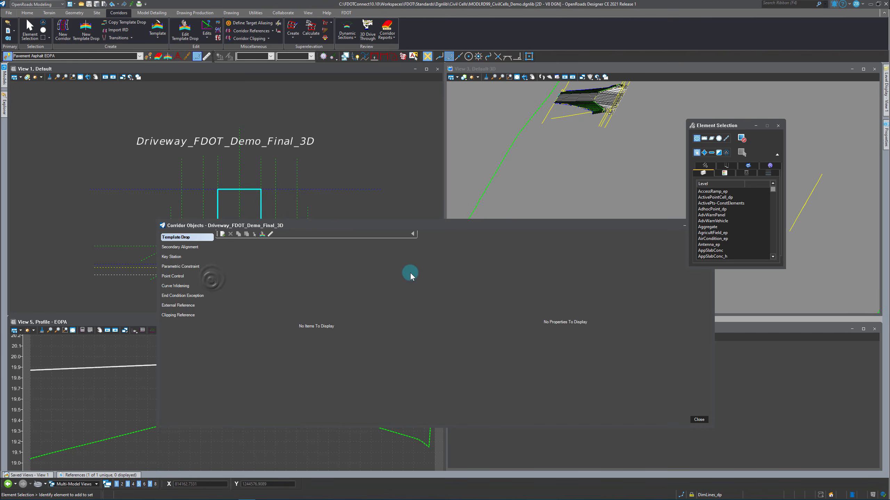
left_click_drag(286, 226, 510, 207)
left_click(445, 216)
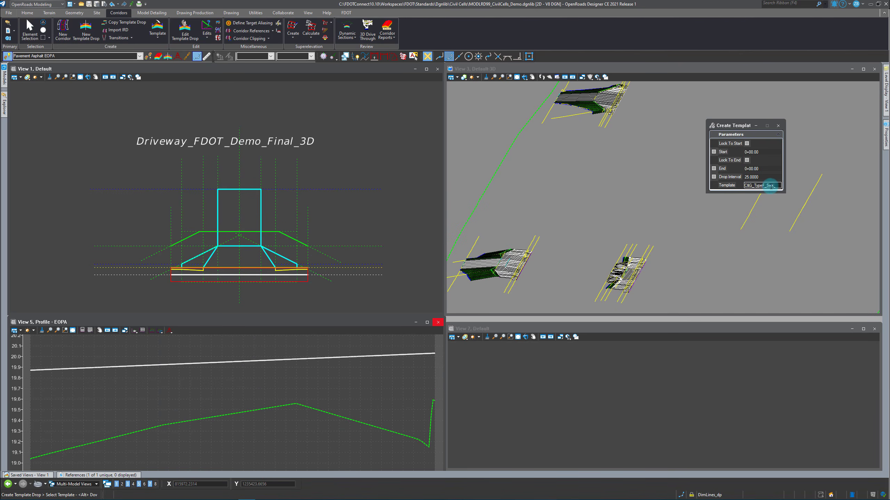
Choose the C&G_TypeF_Swk_Lt template from CivilCells\Dwy_NoStrip_Lt for the template drop
left_click(776, 185)
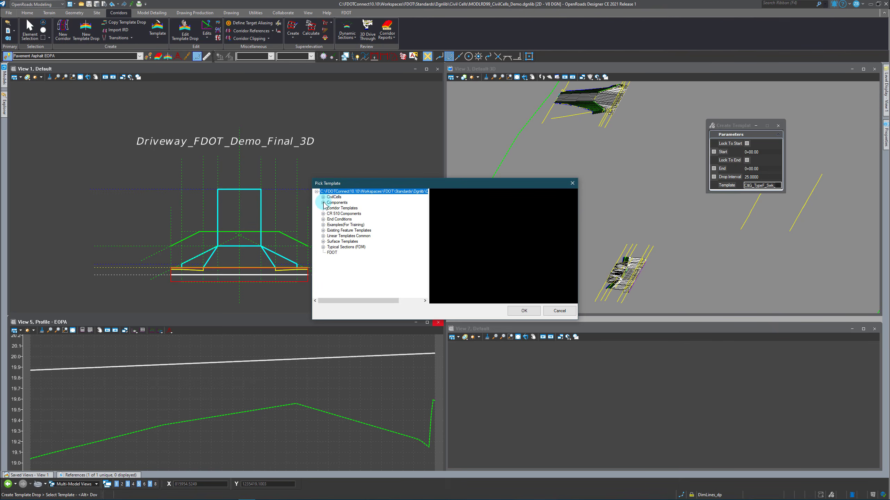
left_click(323, 197)
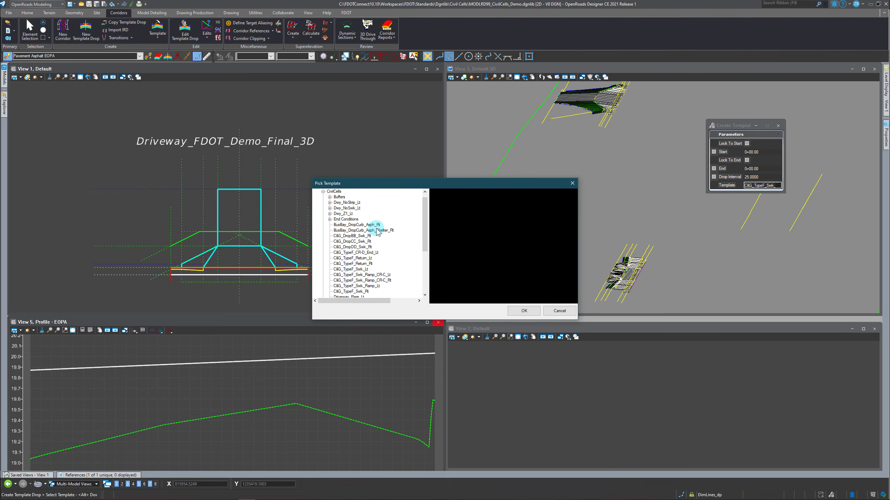
left_click(330, 203)
left_click(354, 208)
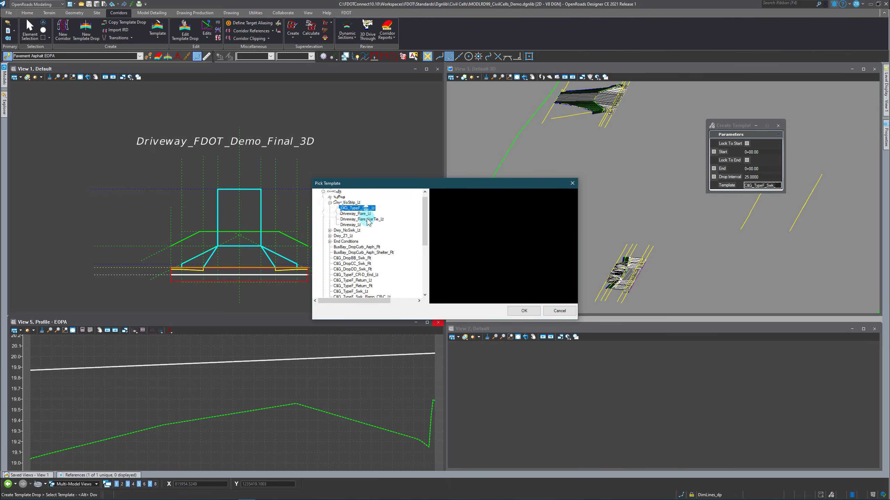
left_click(524, 310)
Place the template drop along the EOPA line from station 0+00.00 to 0+03.00 with a drop interval of 2
left_click(186, 295)
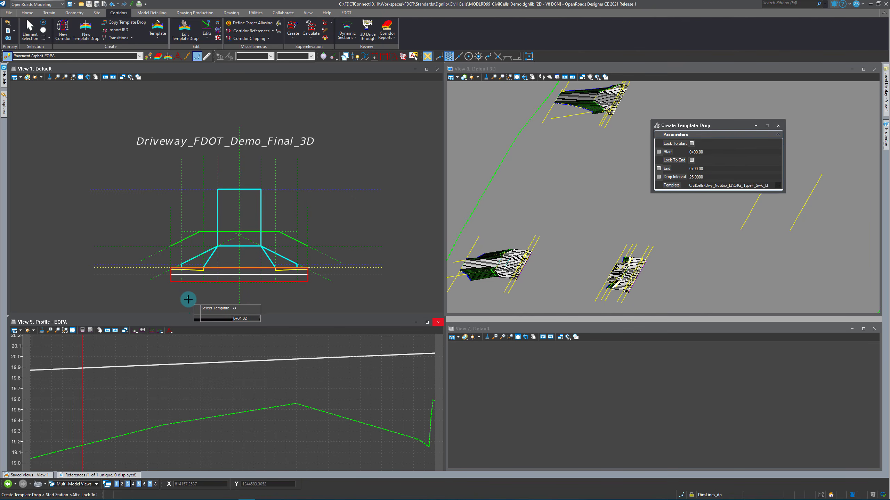
scroll(185, 298, "up", 3)
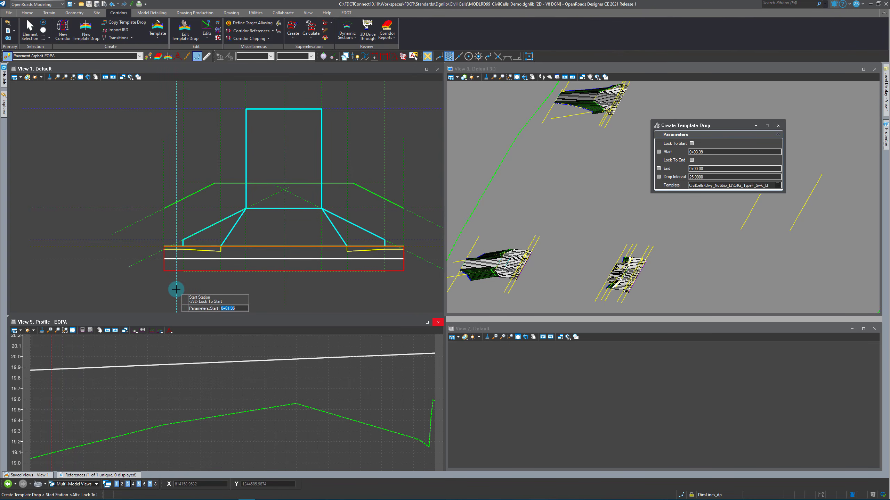
scroll(173, 262, "up", 2)
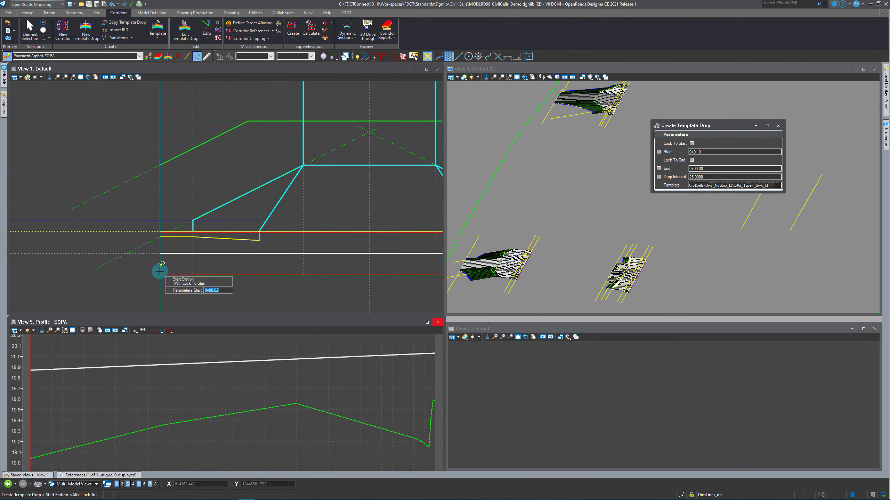
left_click(161, 210)
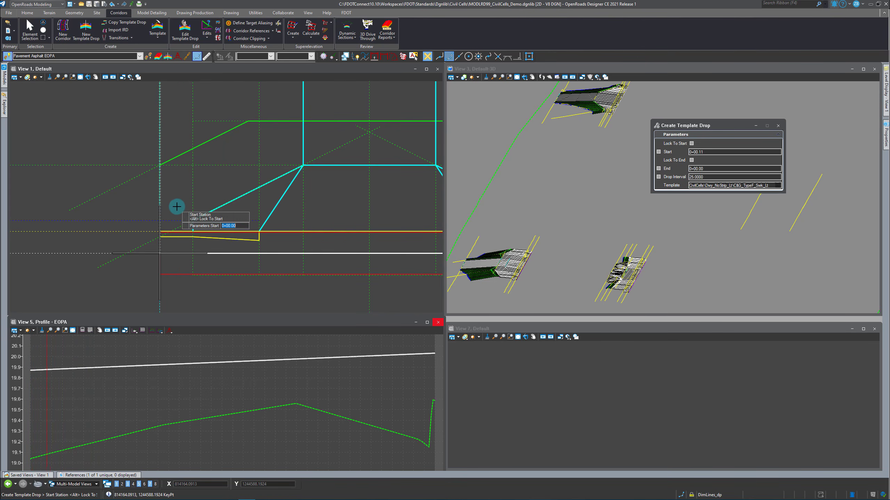
left_click(201, 263)
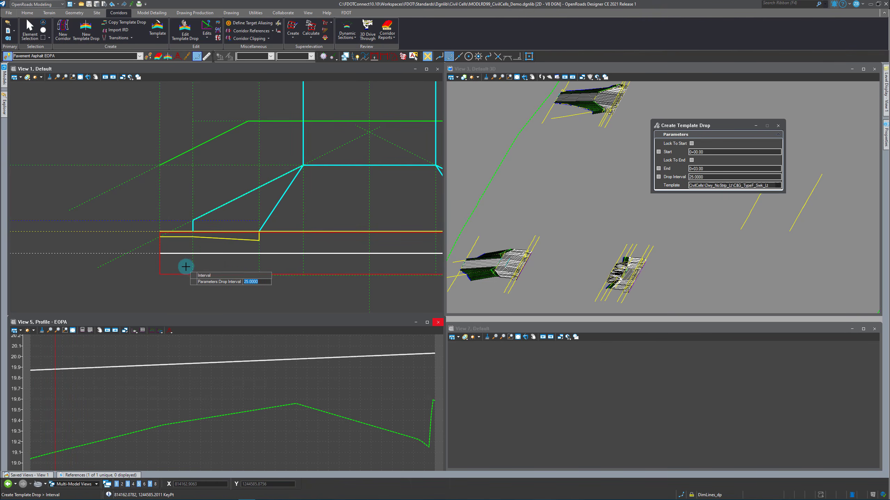
type("2")
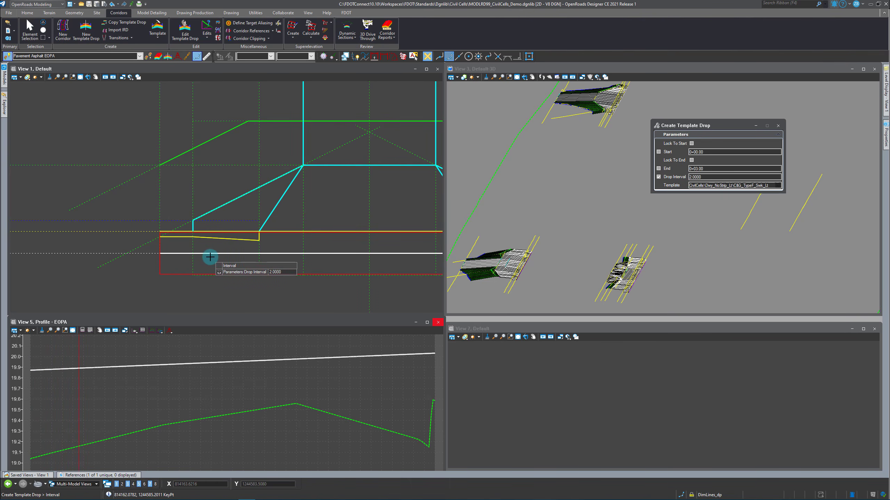
left_click(215, 257)
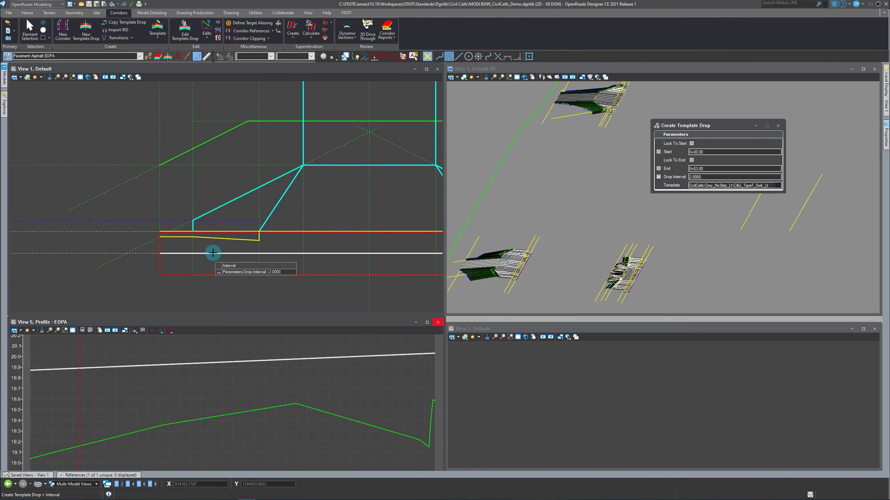
left_click(213, 253)
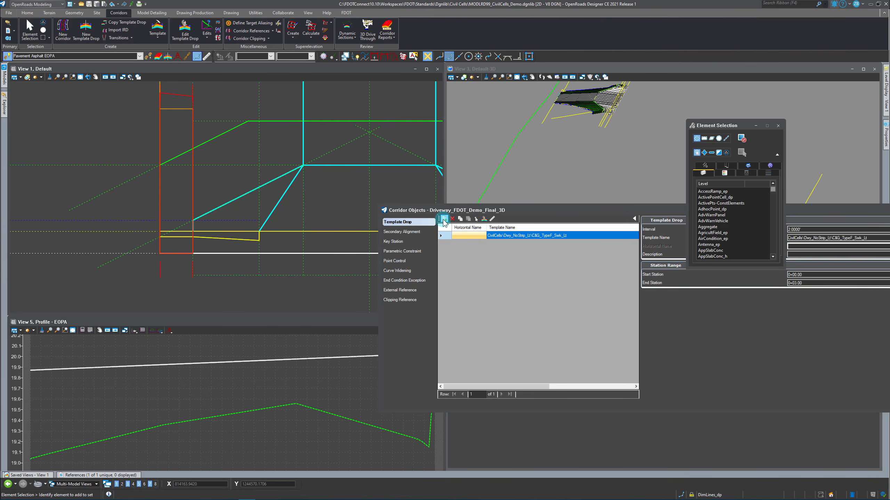
Add a second C&G_TypeF_Swk_Lt template drop over the last sidewalk segment beyond the driveway, ending at station 0+37.50, with interval 2
left_click(444, 219)
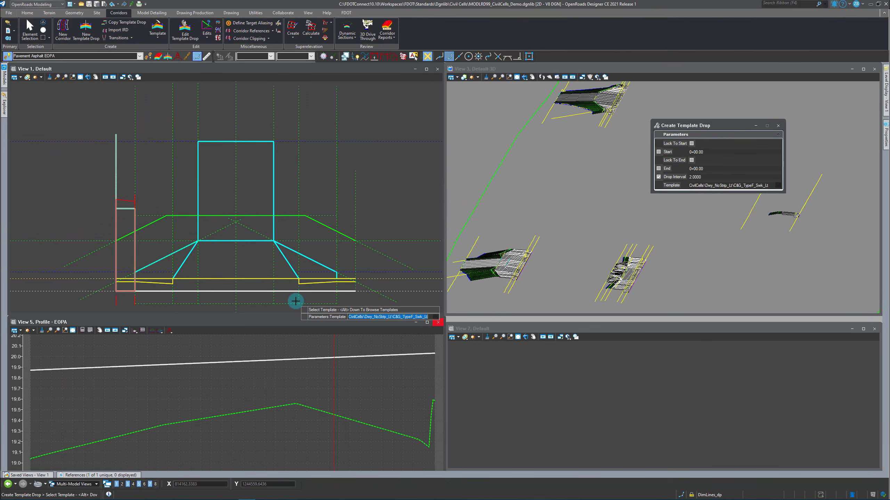
left_click(347, 303)
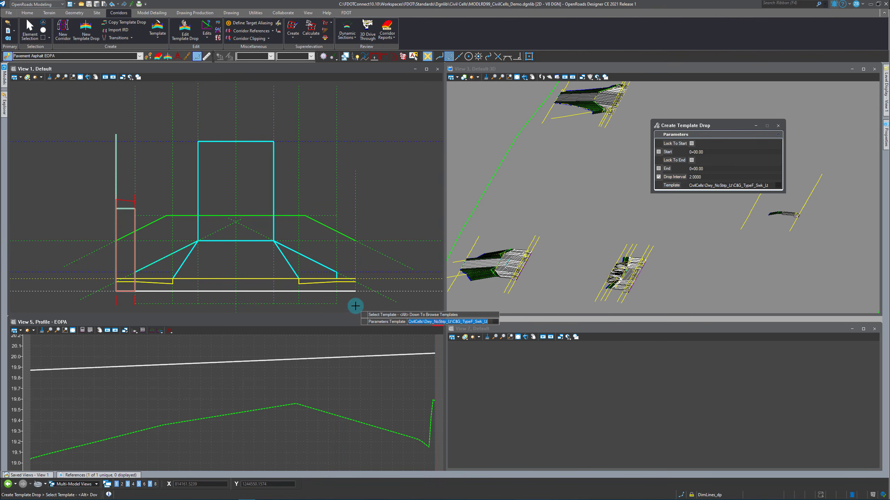
scroll(345, 301, "up", 2)
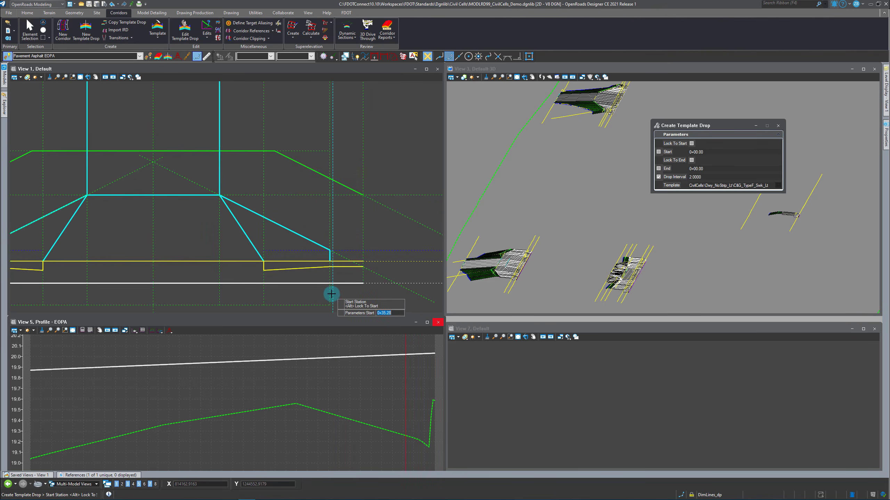
left_click(344, 298)
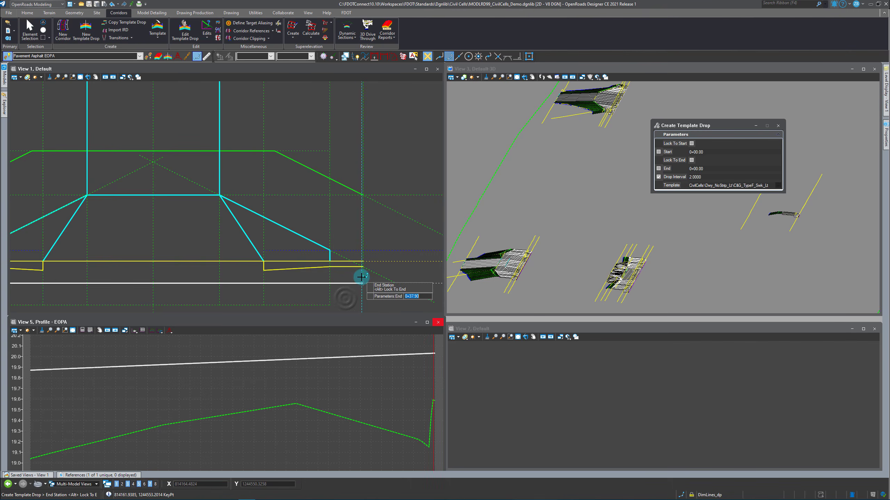
left_click(353, 301)
left_click(356, 296)
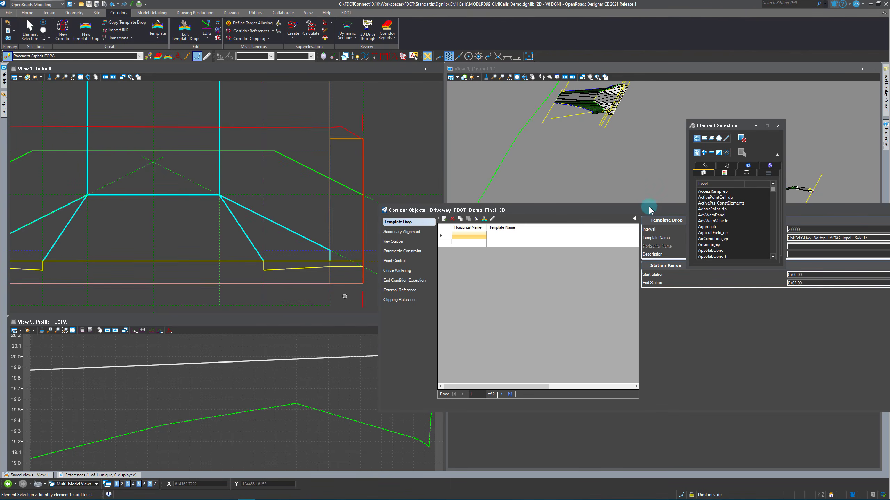
Close the corridor objects and examine the two curb and sidewalk sections in the 3D view
left_click_drag(624, 208, 354, 264)
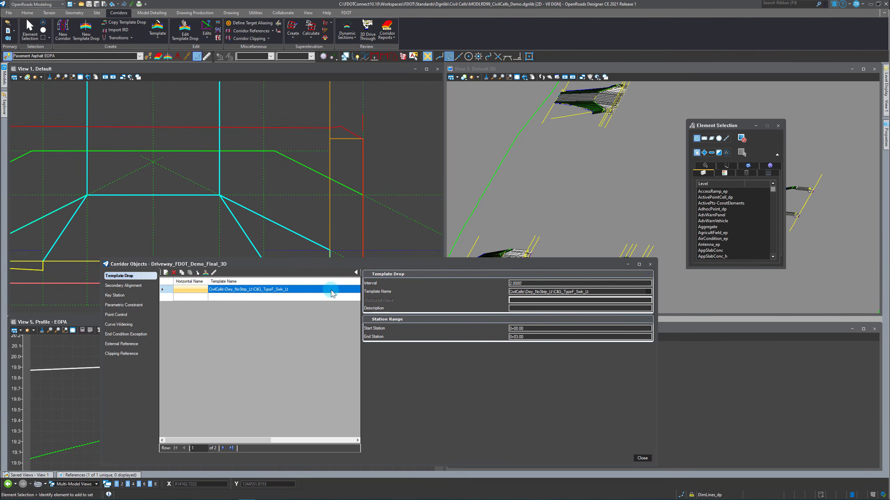
left_click(247, 289)
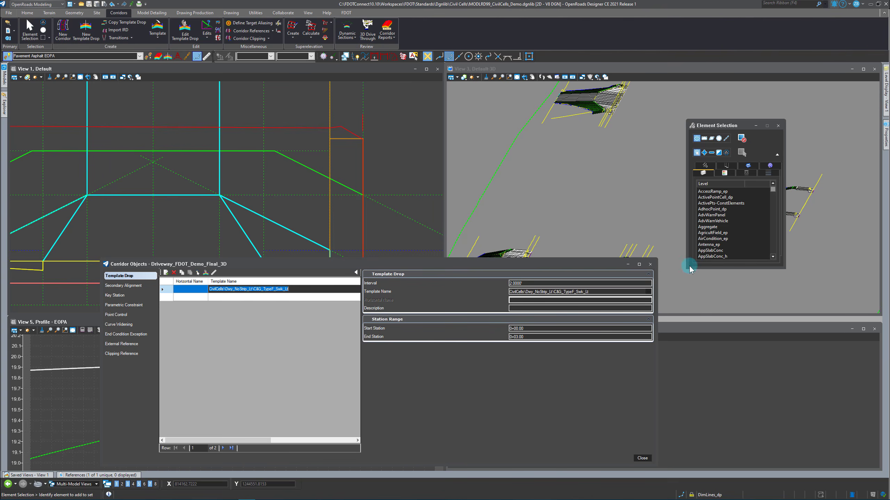
left_click_drag(241, 263, 235, 289)
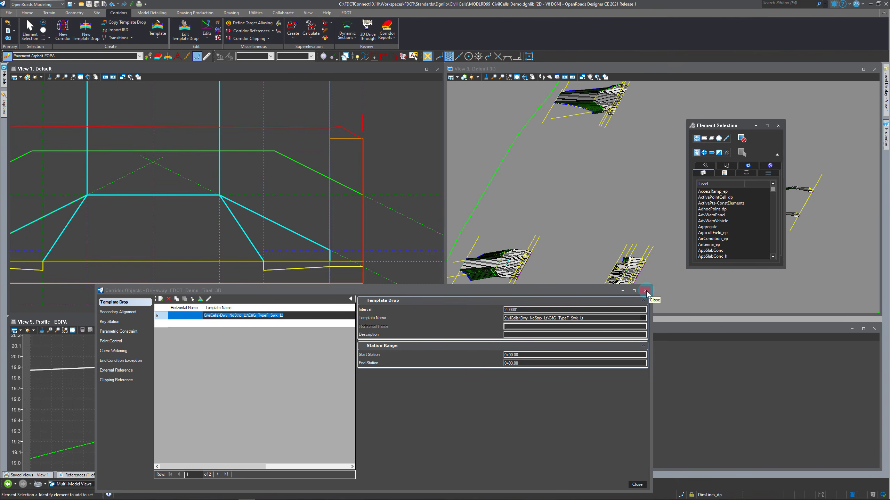
left_click(646, 291)
left_click_drag(715, 126, 704, 292)
scroll(802, 202, "up", 5)
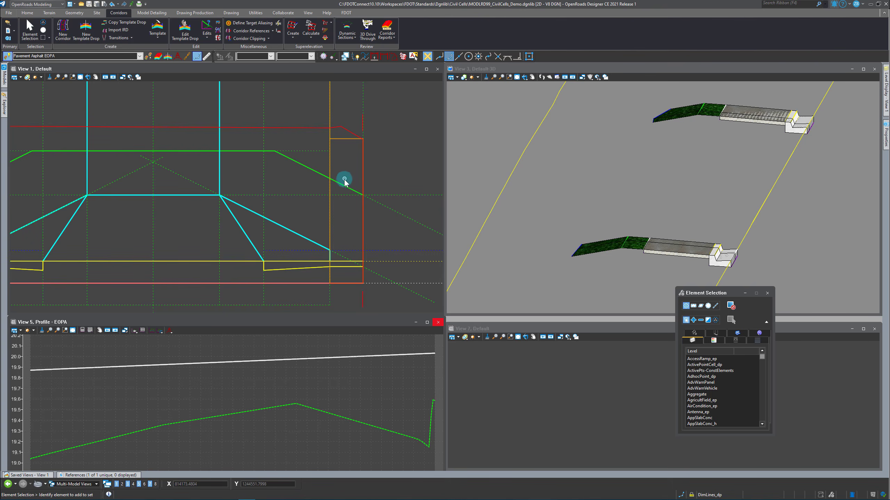
Reopen the corridor objects of Driveway_FDOT_Demo_Final_3D and add the two angled green back-of-sidewalk lines as external references
scroll(377, 260, "down", 2)
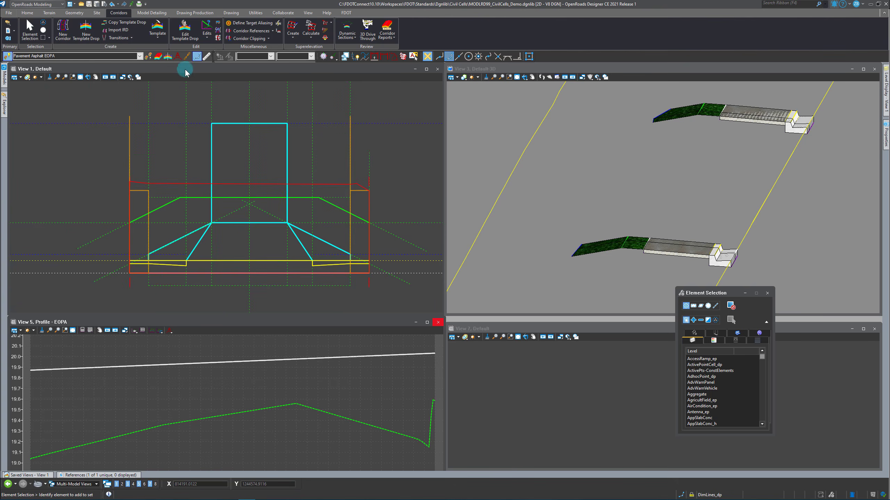
left_click(219, 24)
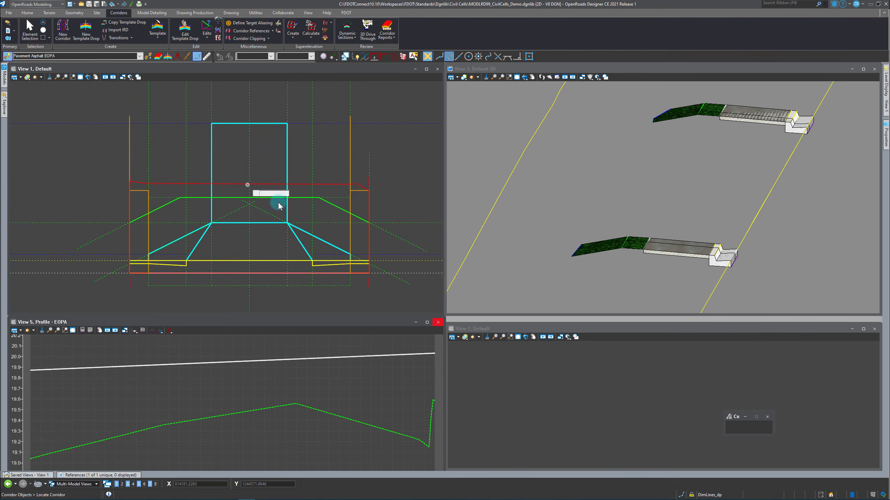
left_click(368, 188)
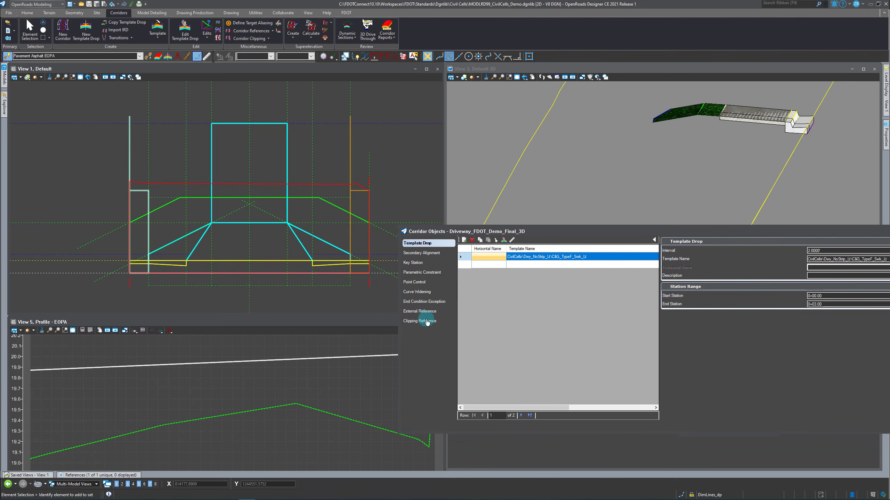
left_click(427, 322)
left_click(464, 240)
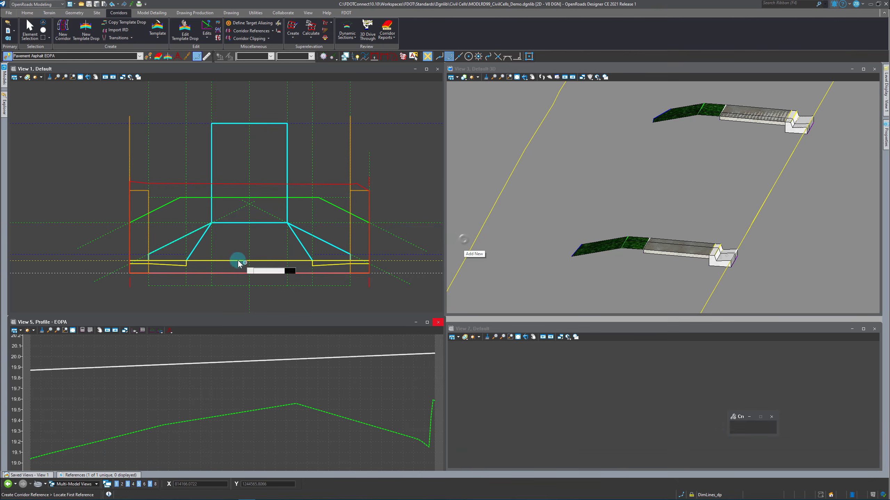
left_click(159, 208)
left_click(337, 214)
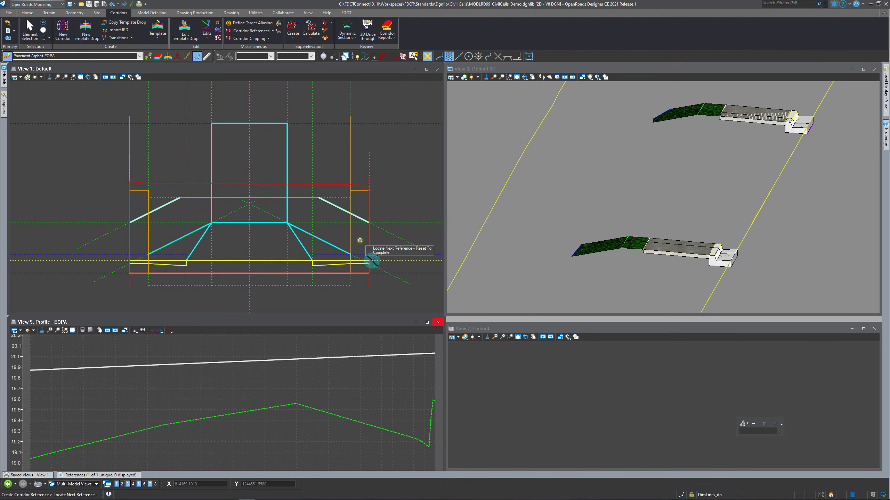
right_click(360, 240)
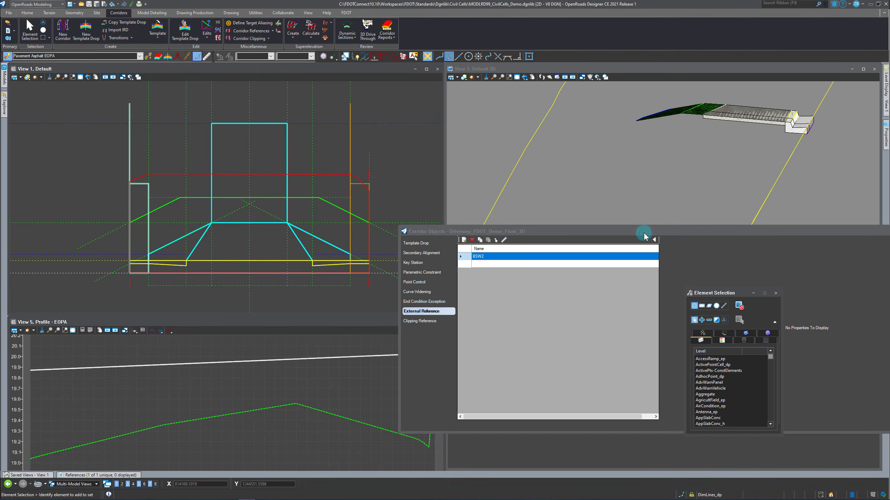
Move the corridor objects window aside and examine how both sidewalk ends follow the referenced lines in plan and 3D
left_click_drag(643, 233, 642, 287)
left_click(638, 250)
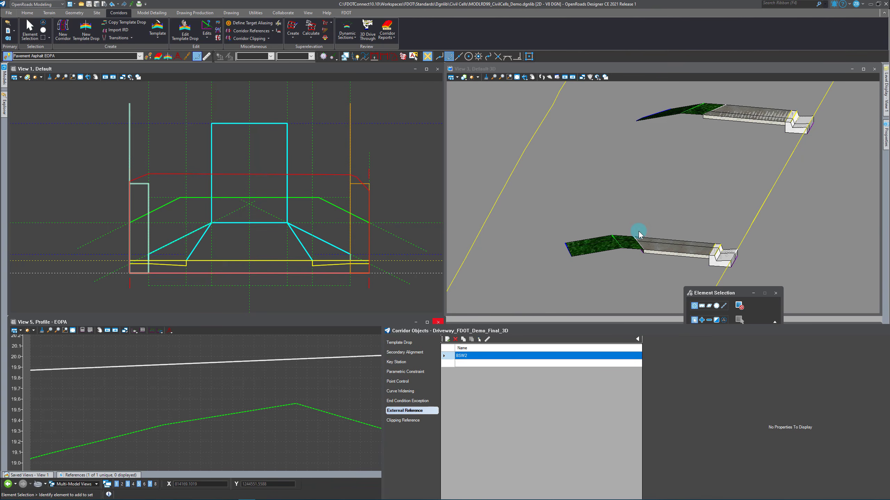
left_click(283, 243)
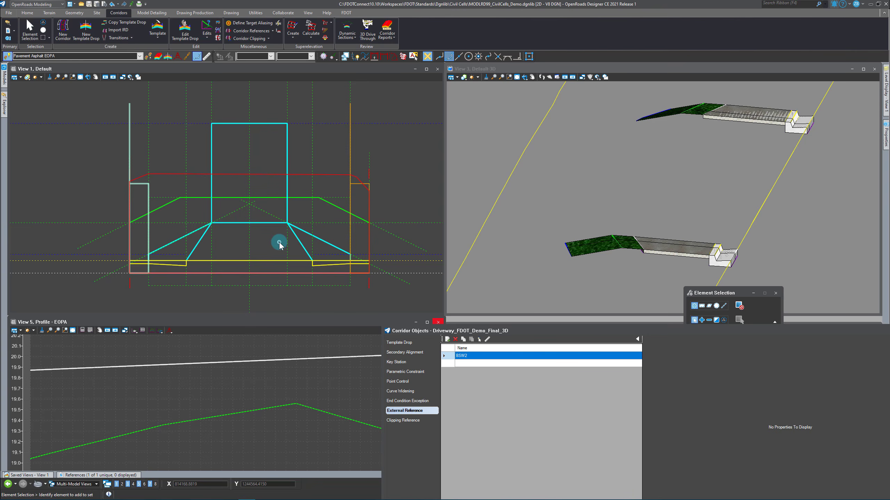
left_click(152, 260)
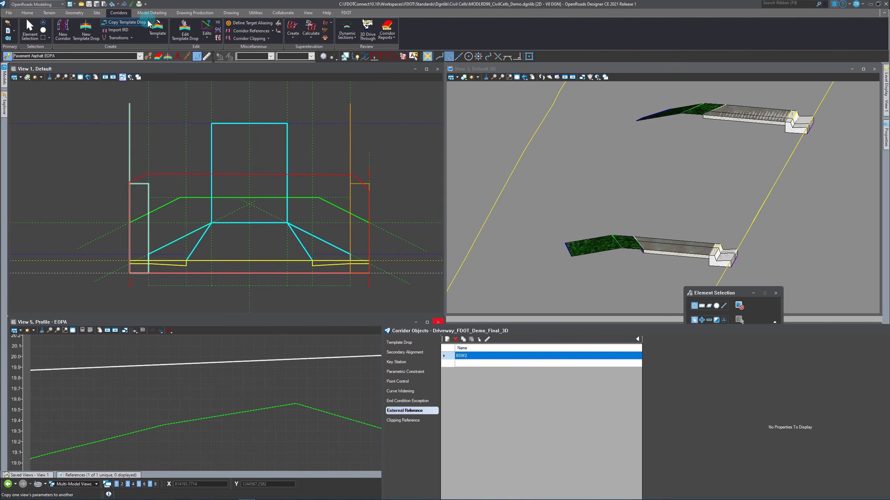
Open the template library and review the Driveway_Flare_Lt and Driveway_Flare_VarTie_Lt templates in CivilCells\Dwy_NoStrip_Lt
left_click(157, 28)
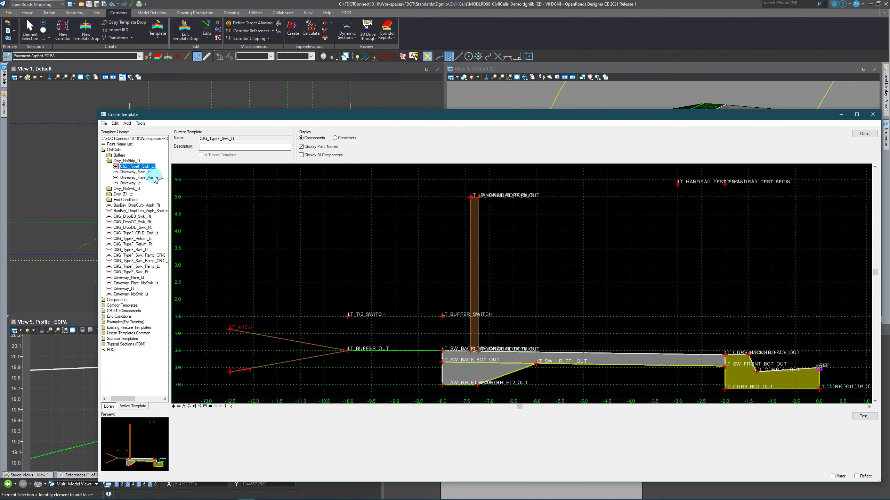
left_click_drag(146, 172, 160, 185)
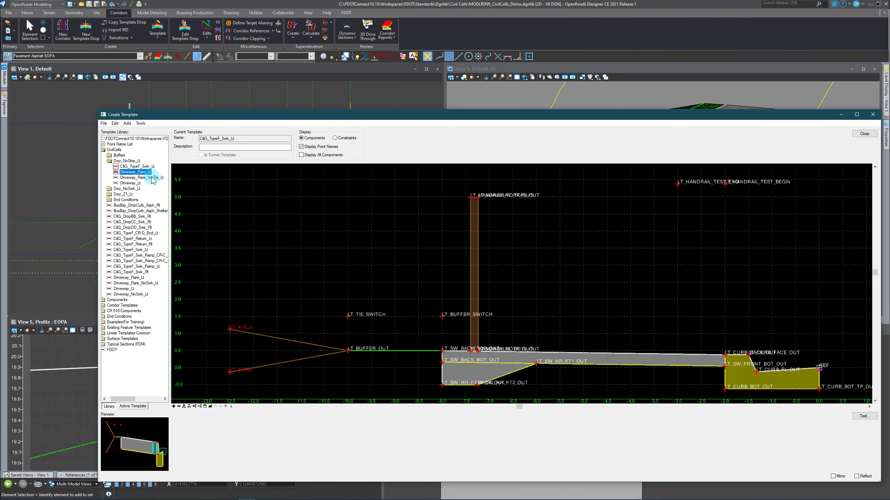
left_click(149, 177)
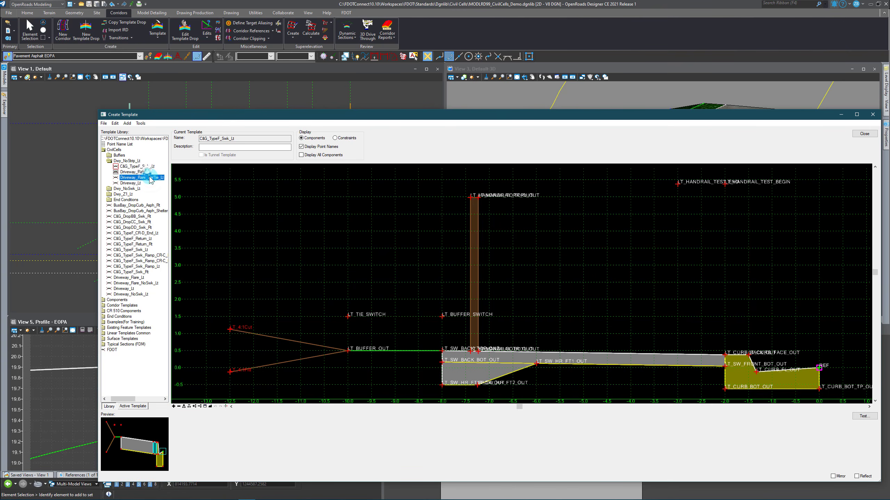
left_click(148, 172)
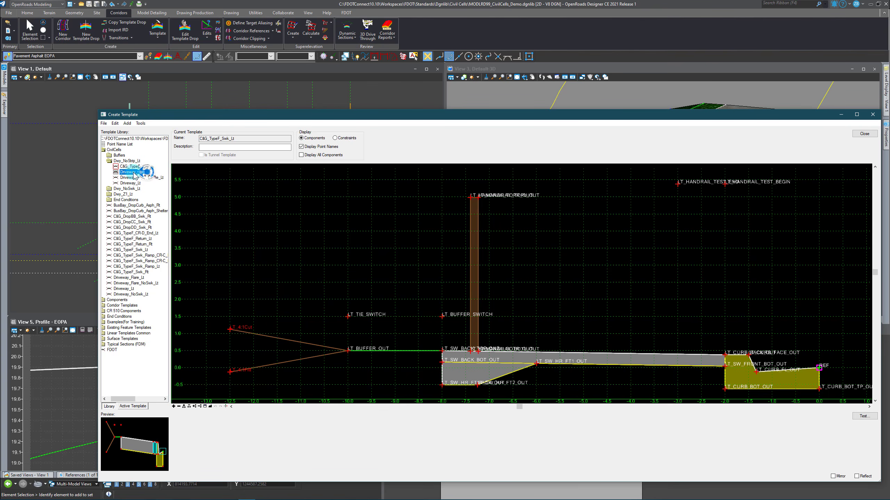
double_click(141, 173)
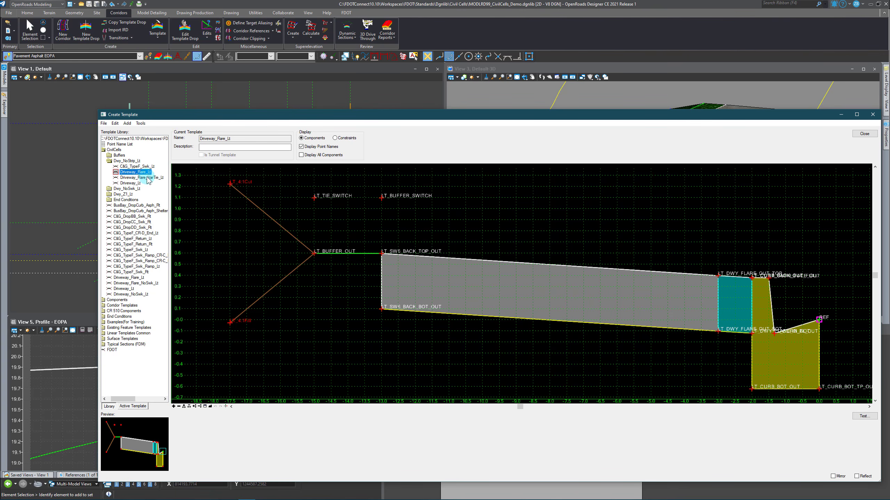
double_click(152, 177)
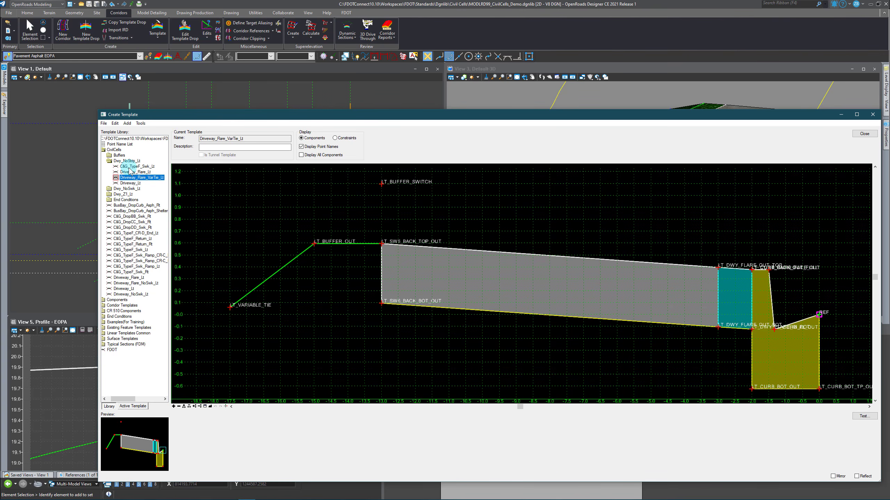
Check the horizontal feature constraint and range of point LT_DWY_FLARE_OUT_TOP in Driveway_Flare_Lt, and move the template editor aside
double_click(143, 173)
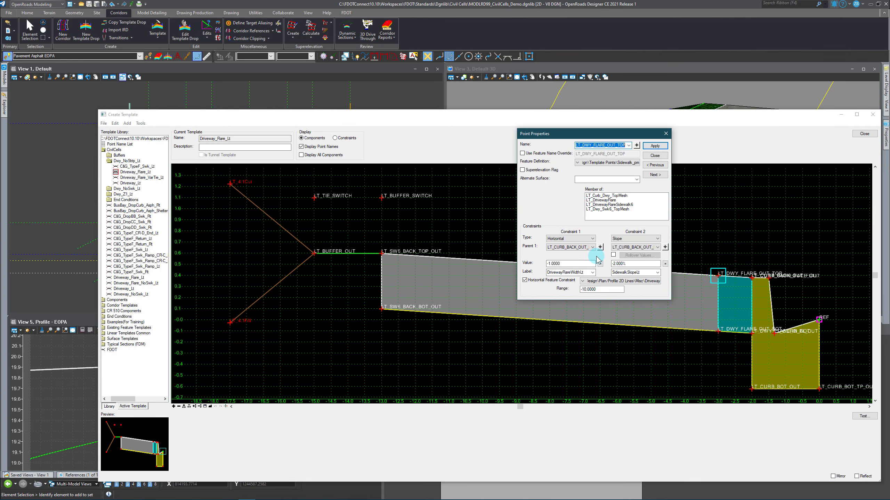
left_click(583, 290)
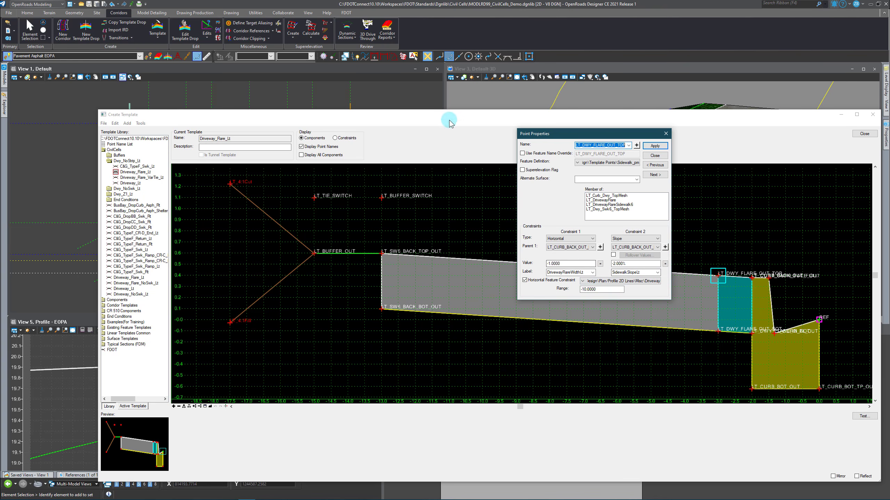
left_click(654, 156)
left_click_drag(550, 115, 445, 348)
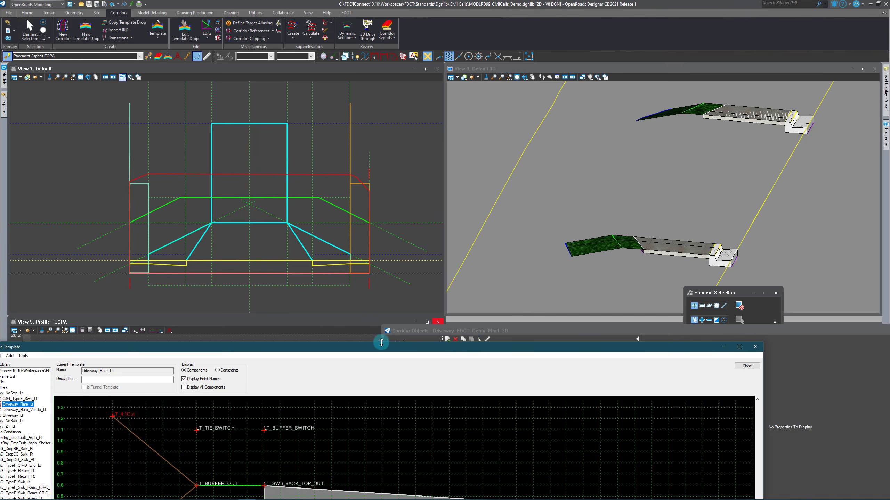
Set point LT_SW6_BACK_TOP_OUT's horizontal constraint to -6 and its feature range to -50 in Driveway_Flare_Lt, and save the template library
left_click_drag(384, 352, 509, 140)
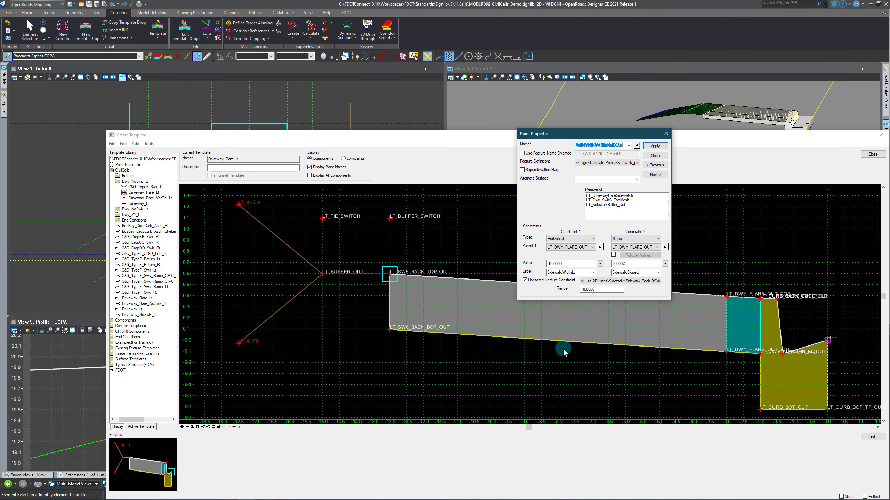
double_click(561, 264)
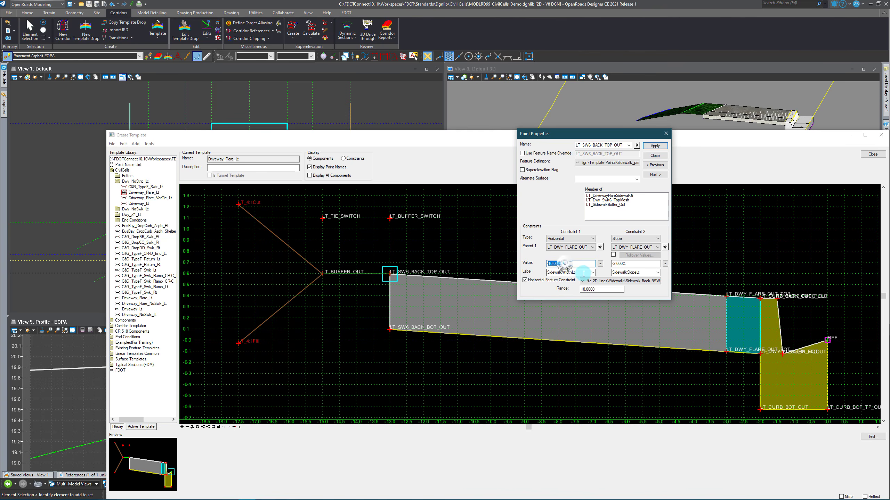
type("-6")
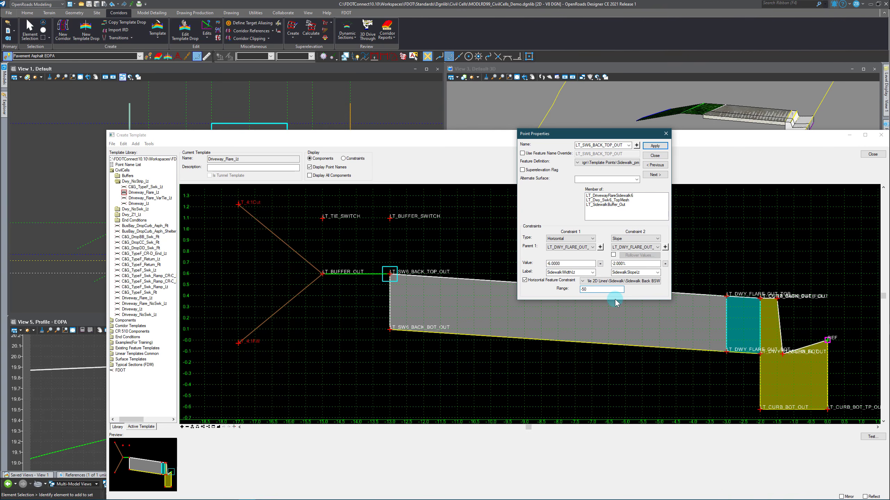
left_click(655, 145)
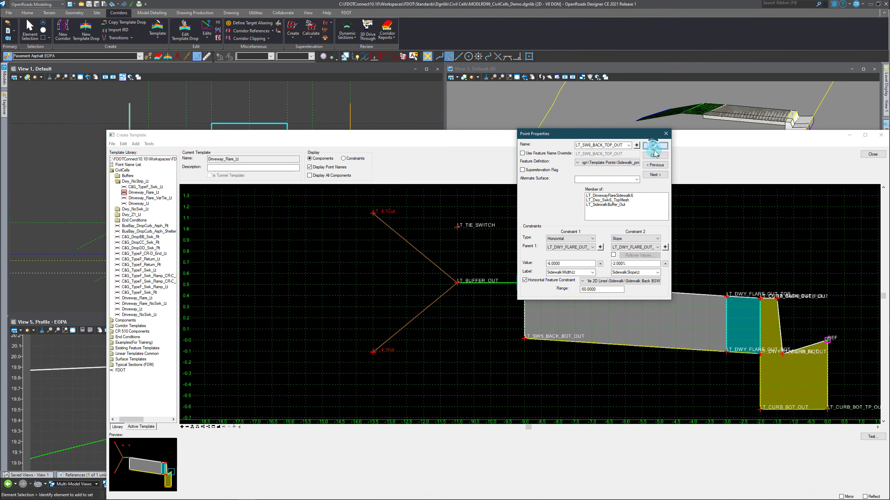
left_click(488, 347)
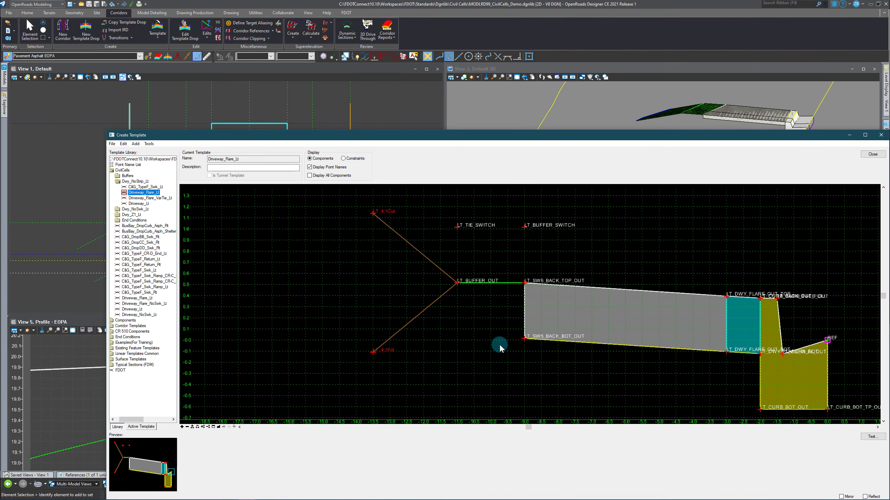
left_click(112, 143)
left_click(126, 167)
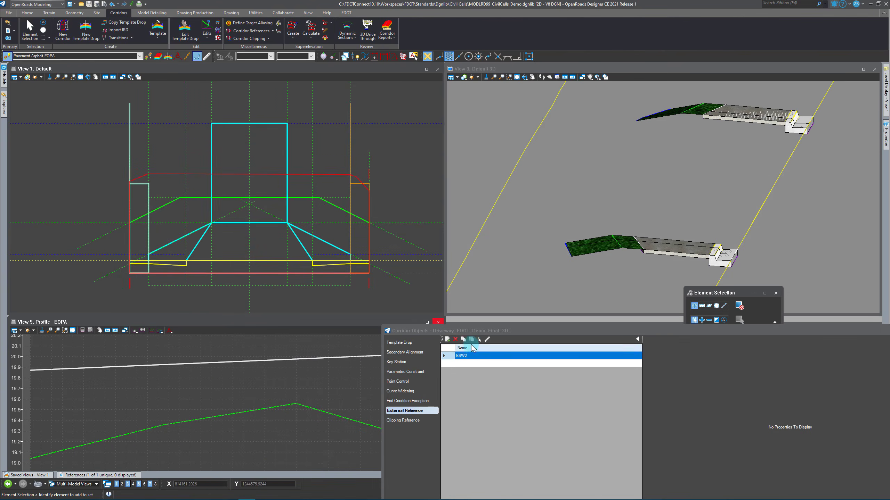
Add a Driveway_Flare_Lt template drop from CivilCells\Dwy_NoStrip_Lt between the first sidewalk drop's end and the near driveway edge, at interval 2
left_click(399, 343)
left_click(447, 339)
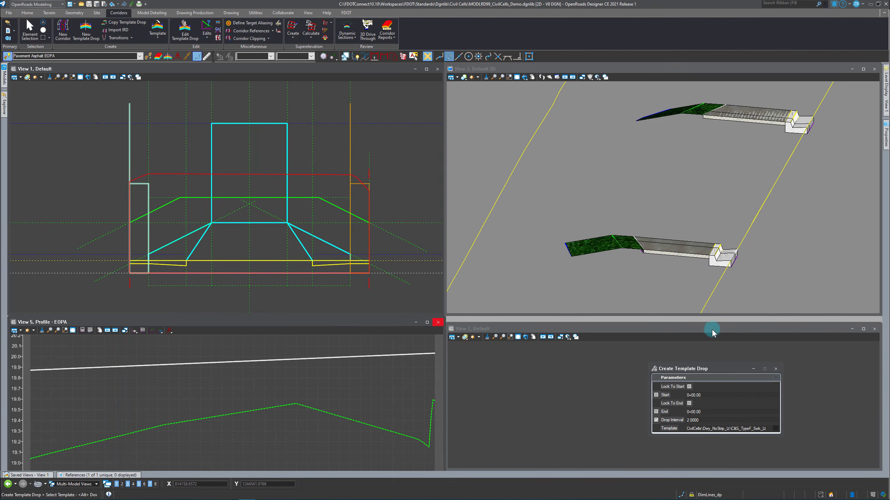
left_click(775, 428)
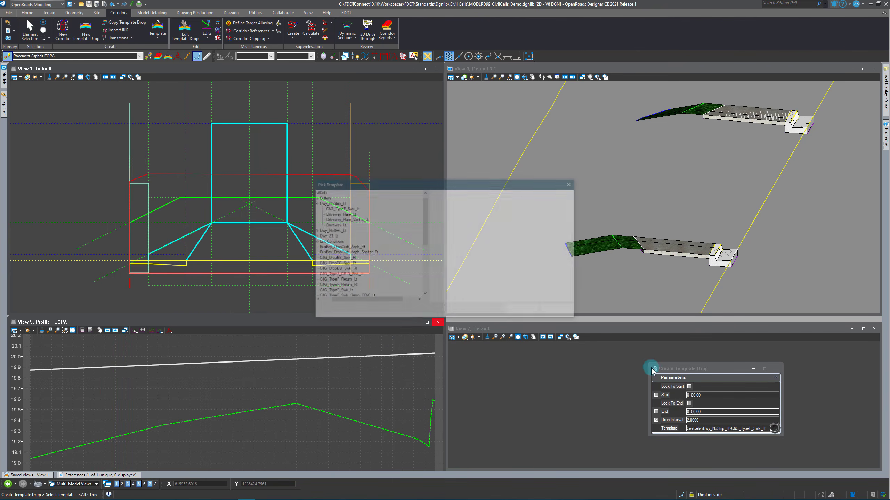
left_click(338, 213)
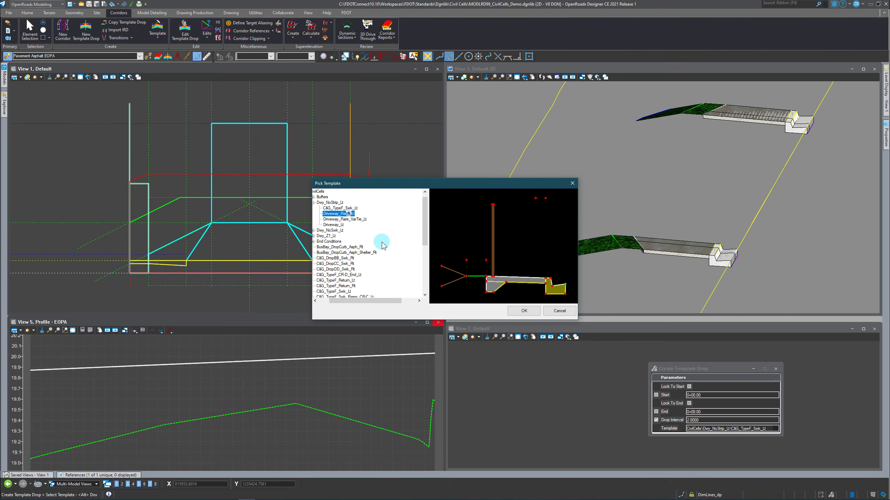
left_click(523, 311)
left_click(160, 249)
scroll(151, 281, "up", 3)
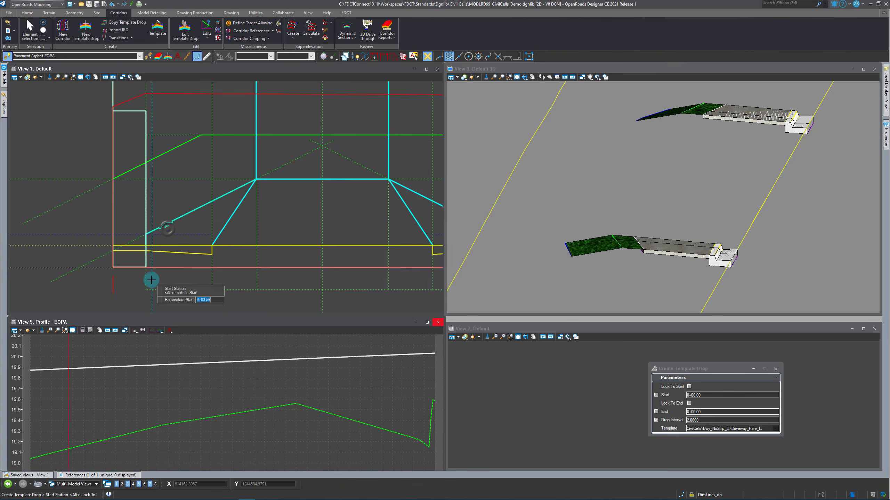
left_click(181, 273)
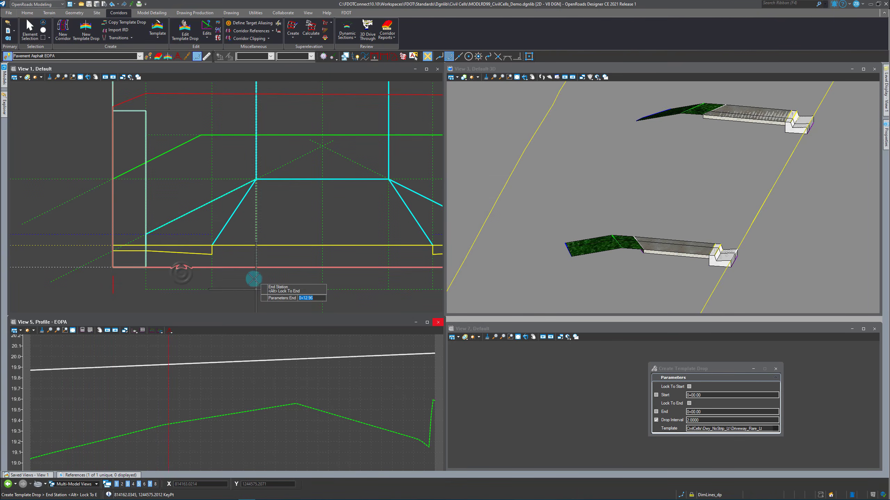
left_click(283, 278)
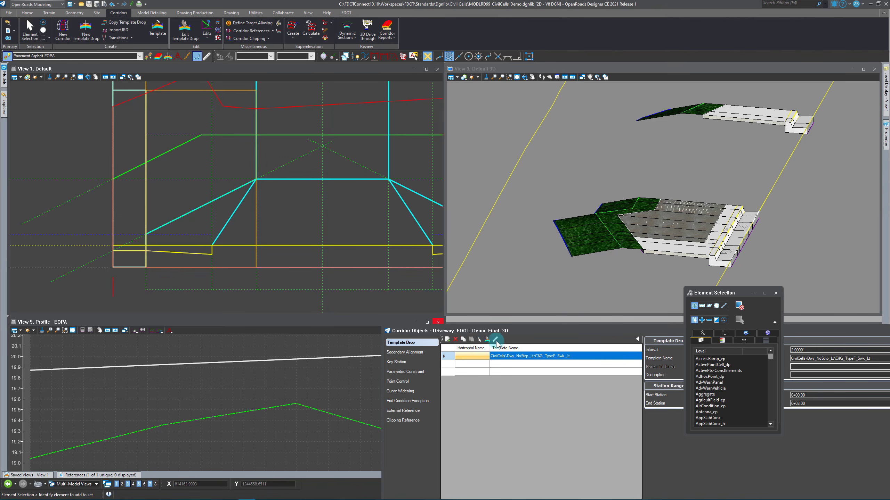
Add a second Driveway_Flare_Lt template drop from station 0+25.00 to 0+35.00 with a drop interval of 2
left_click(447, 339)
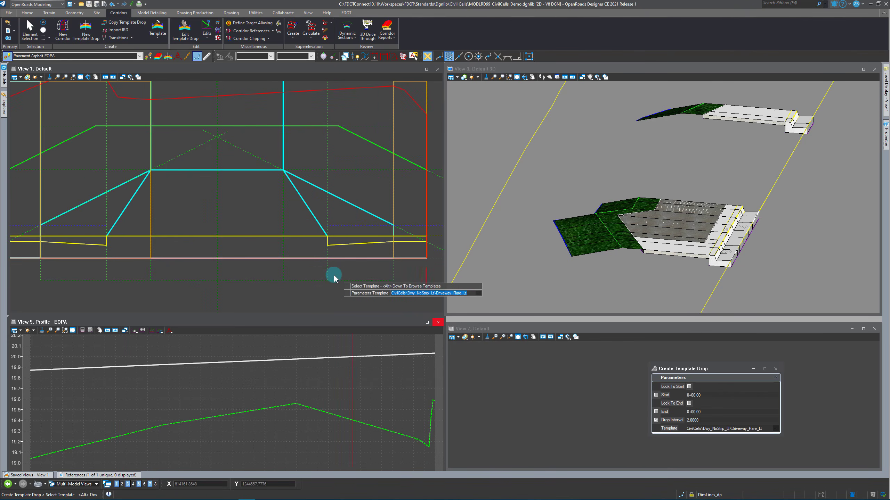
left_click(305, 266)
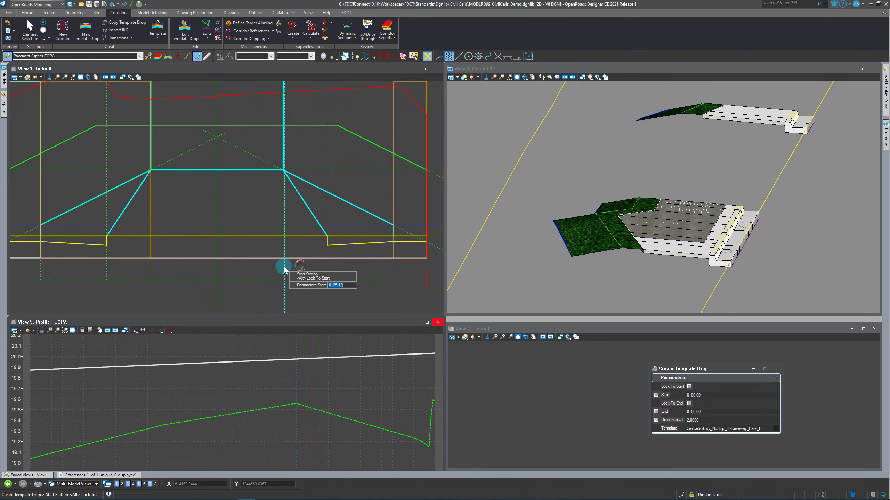
left_click(304, 266)
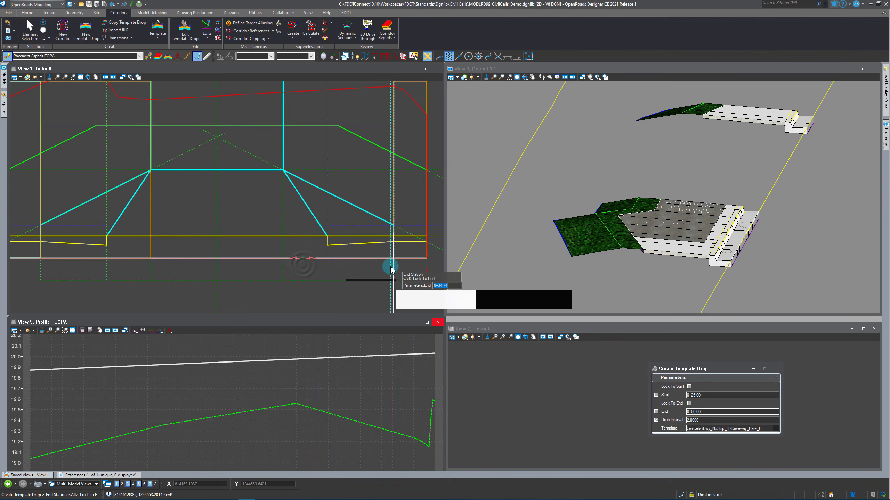
left_click(371, 272)
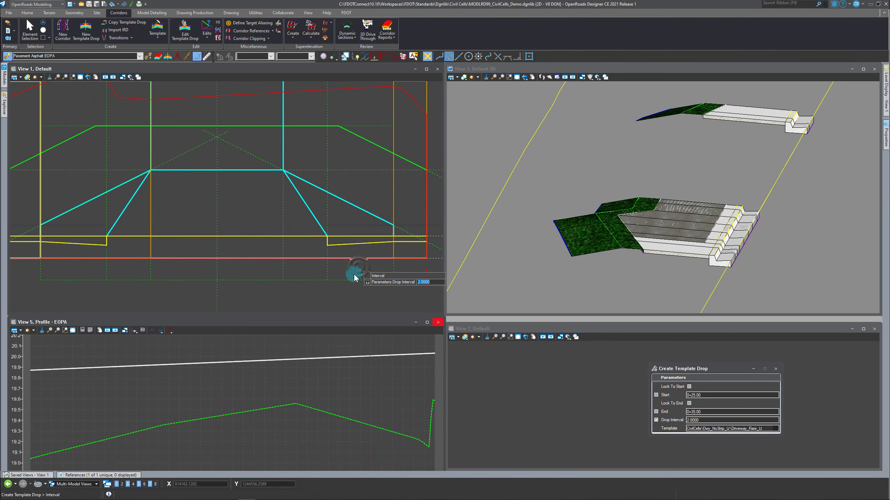
left_click(354, 274)
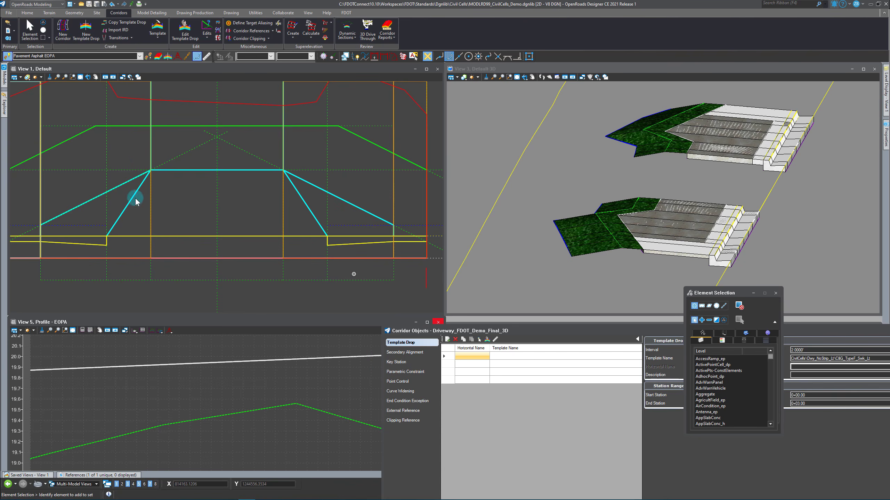
scroll(304, 267, "down", 2)
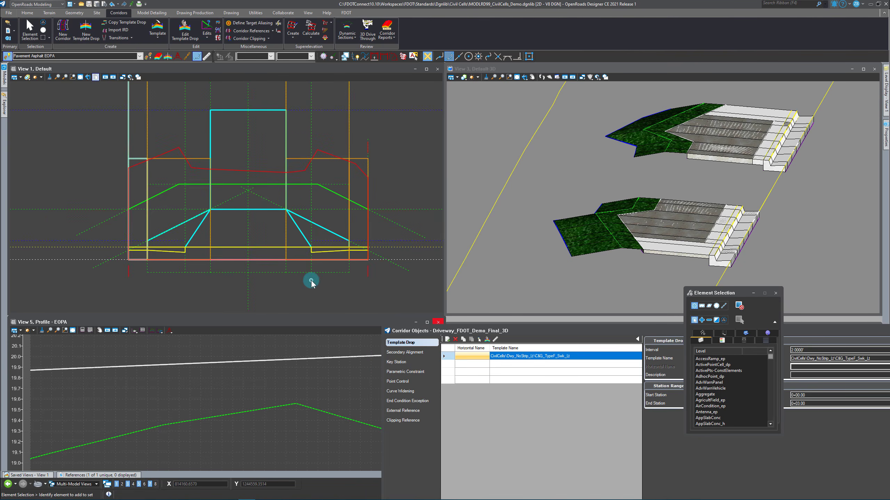
Add the two horizontal green back-of-sidewalk segments on either side of the driveway as corridor external references
left_click(546, 336)
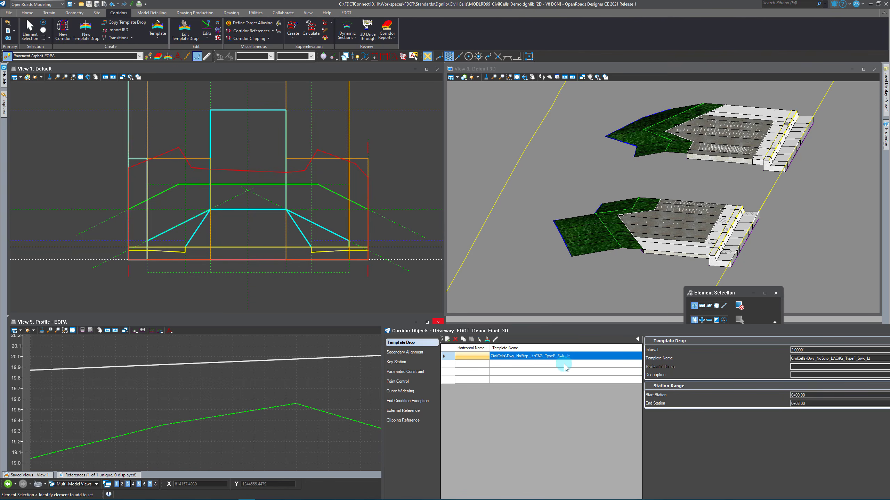
left_click(419, 413)
left_click(446, 339)
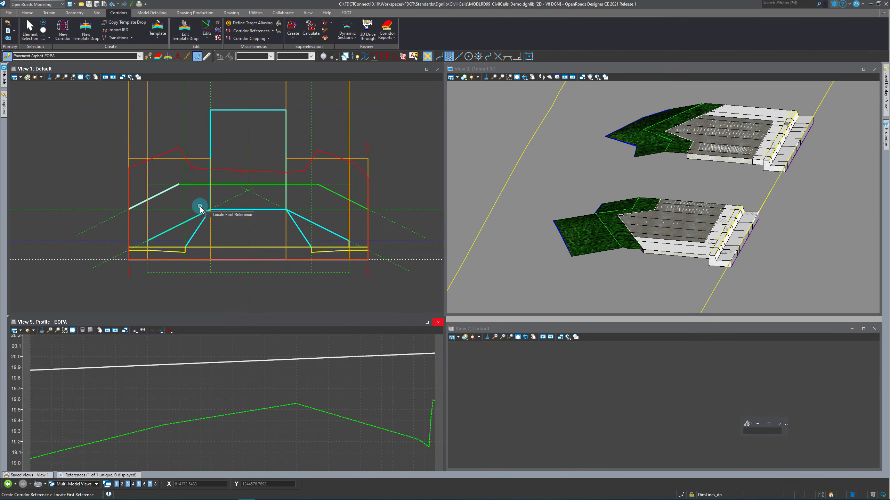
left_click(194, 185)
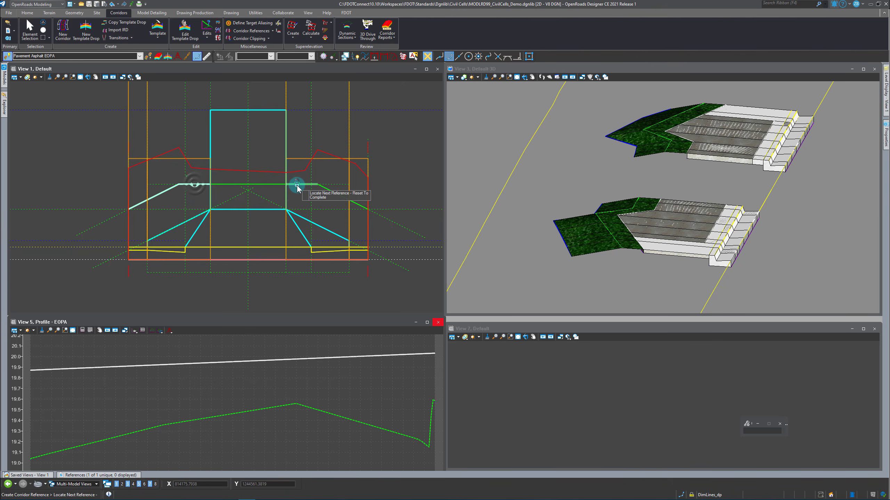
left_click(297, 189)
right_click(299, 193)
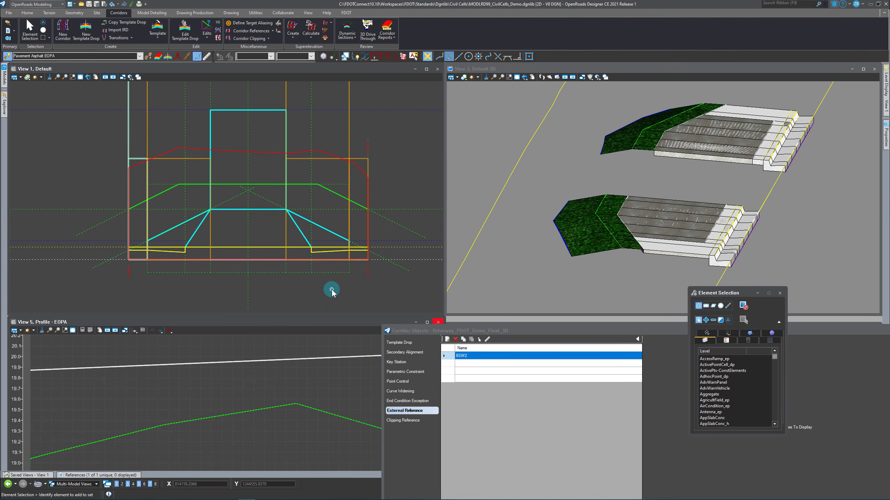
Add the two outer angled cyan driveway flare lines as corridor external references
left_click(447, 340)
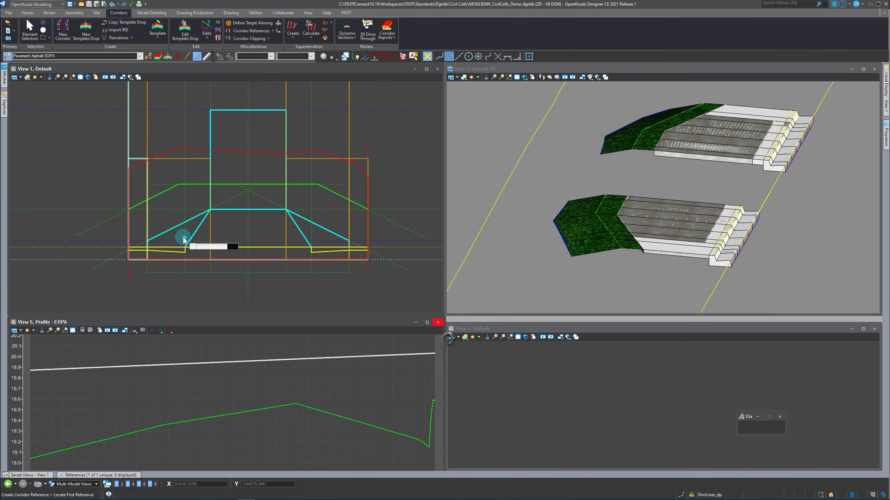
left_click(176, 228)
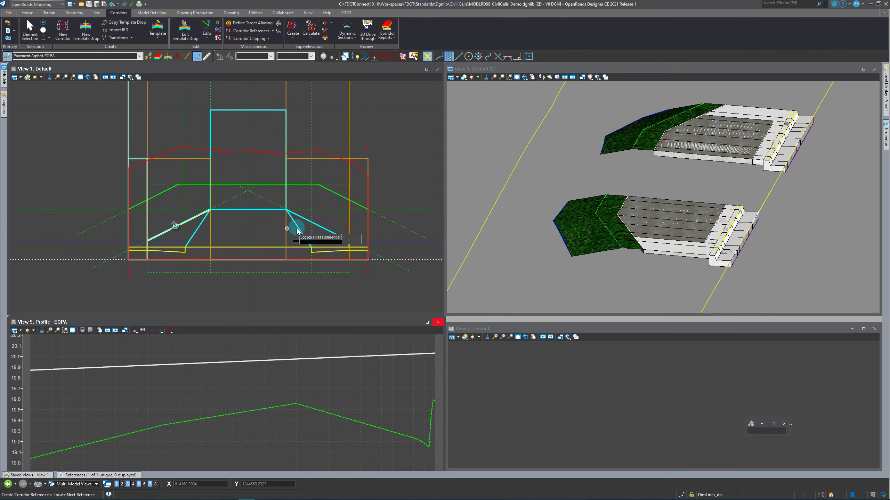
right_click(329, 222)
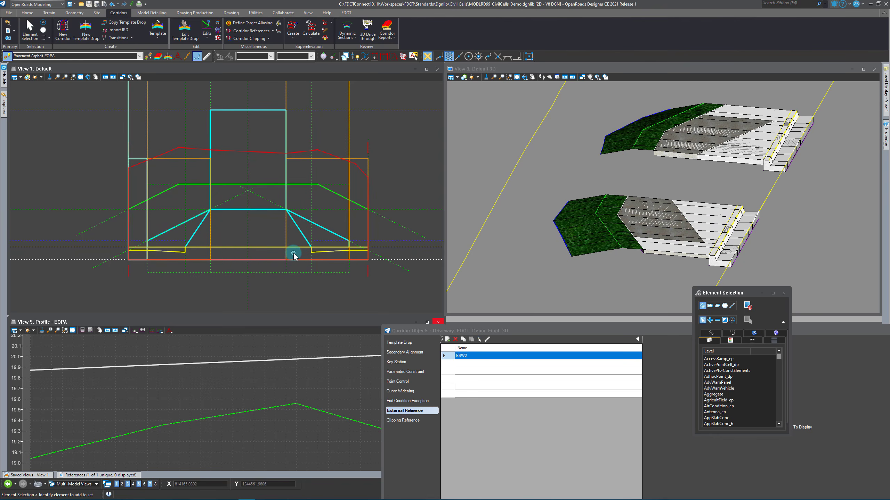
Open the template library and compare Driveway_Lt with Driveway_Flare_Lt, examining the curb back points of the flare template up close
left_click(504, 336)
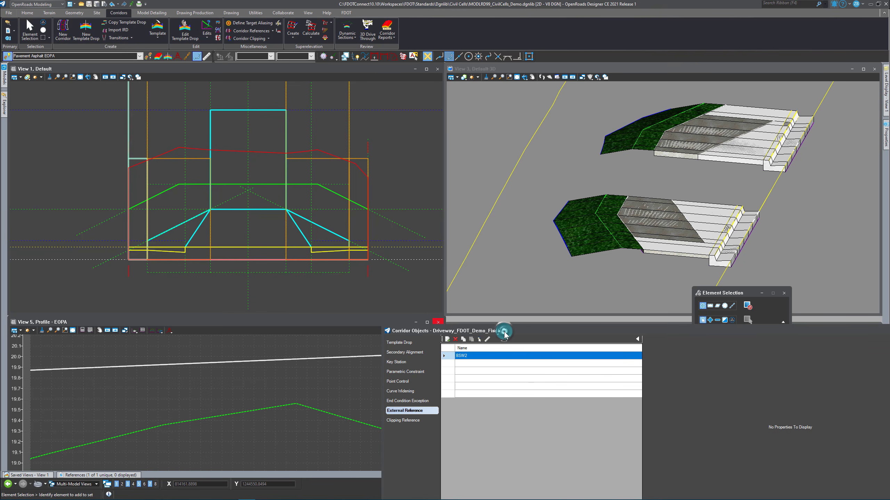
left_click(158, 27)
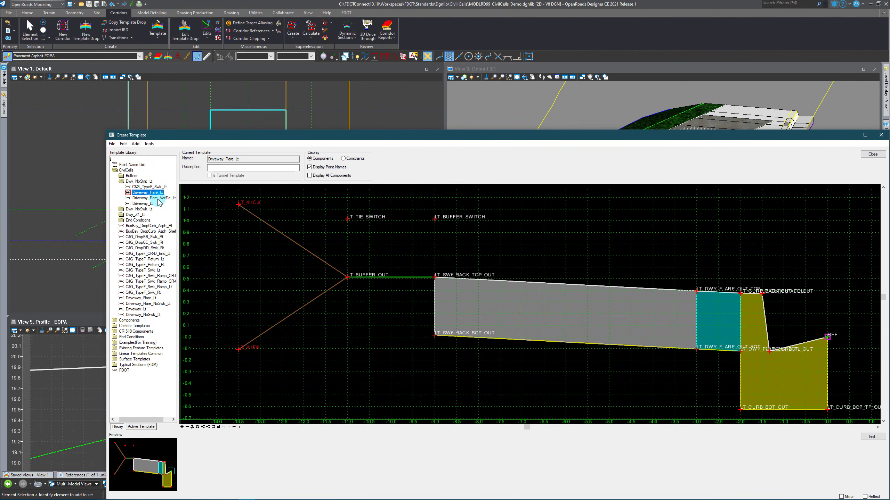
double_click(142, 203)
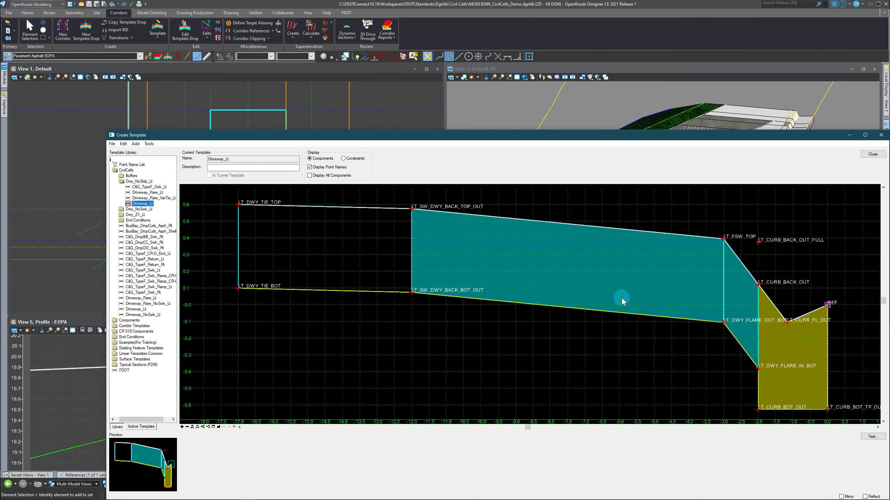
double_click(147, 193)
scroll(762, 289, "up", 5)
scroll(753, 296, "up", 6)
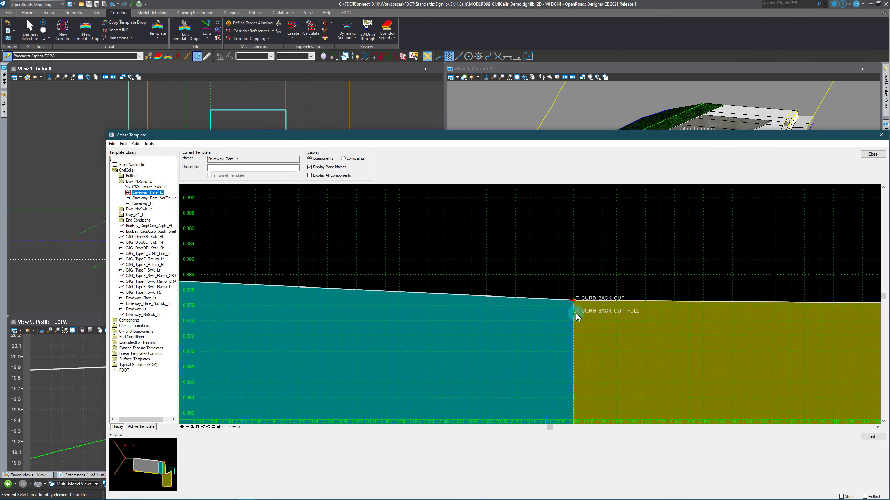
Check the constraints of point LT_CURB_BACK_OUT in the Driveway_Lt template, keeping its properties dialog clear of the curb geometry
double_click(143, 203)
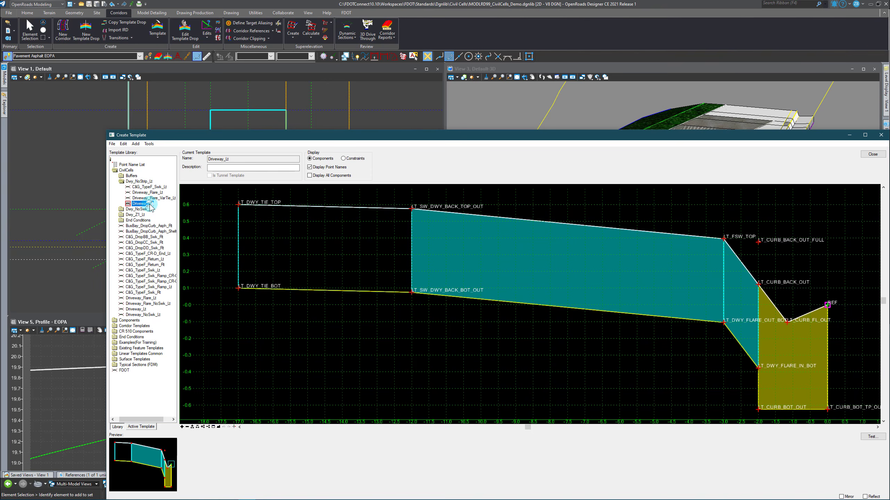
scroll(368, 267, "down", 1)
scroll(724, 296, "up", 1)
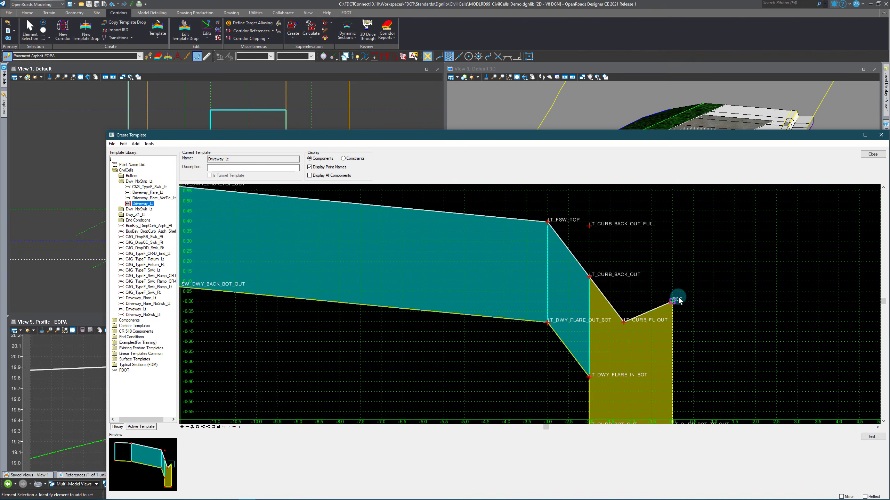
scroll(706, 311, "down", 1)
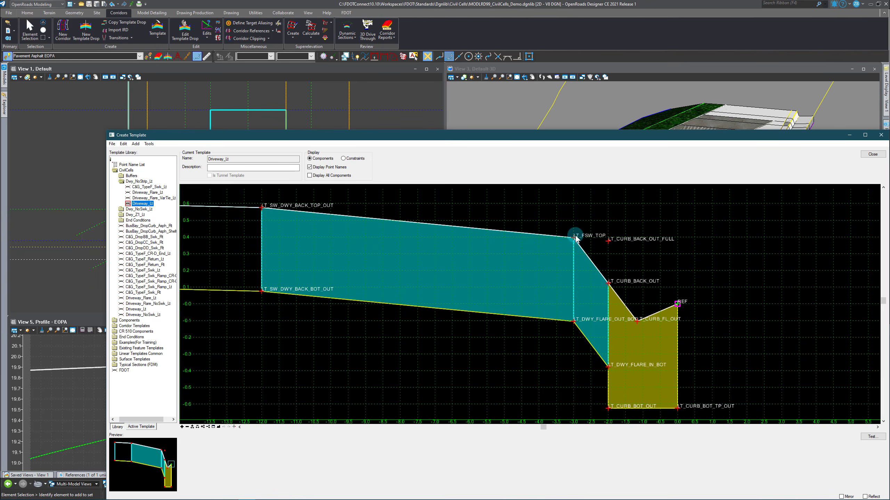
mouse_move(637, 326)
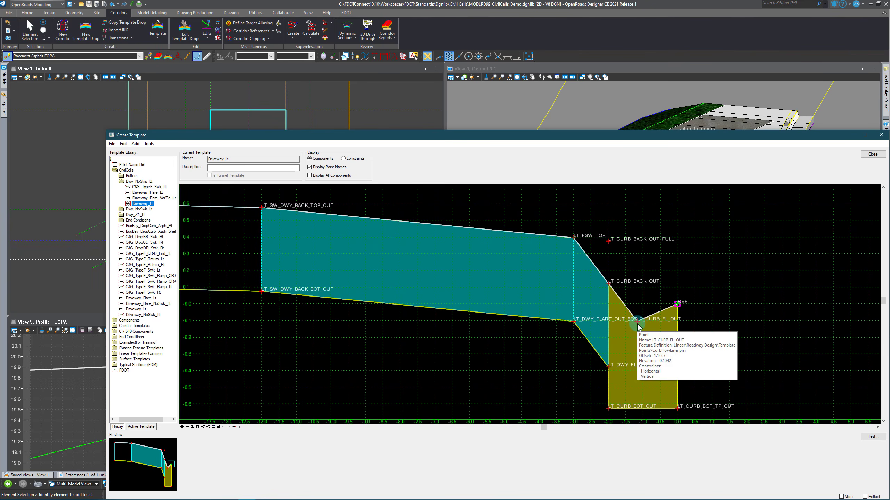
double_click(608, 282)
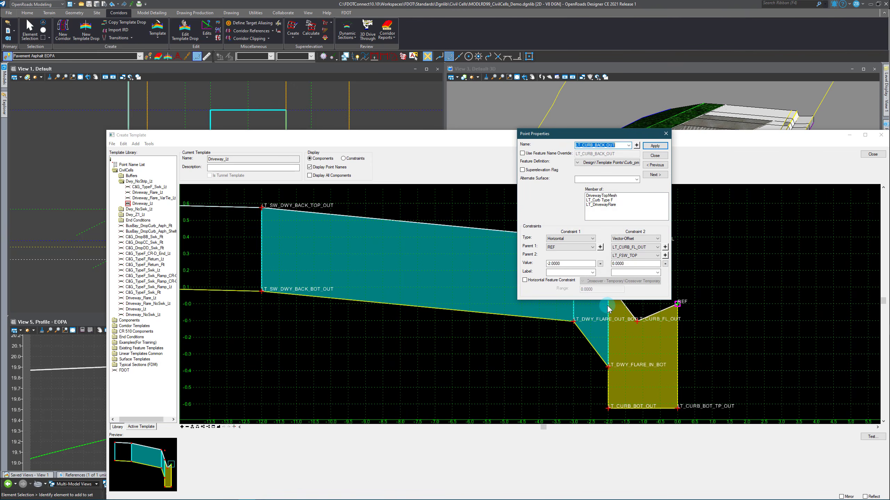
left_click_drag(580, 138, 305, 238)
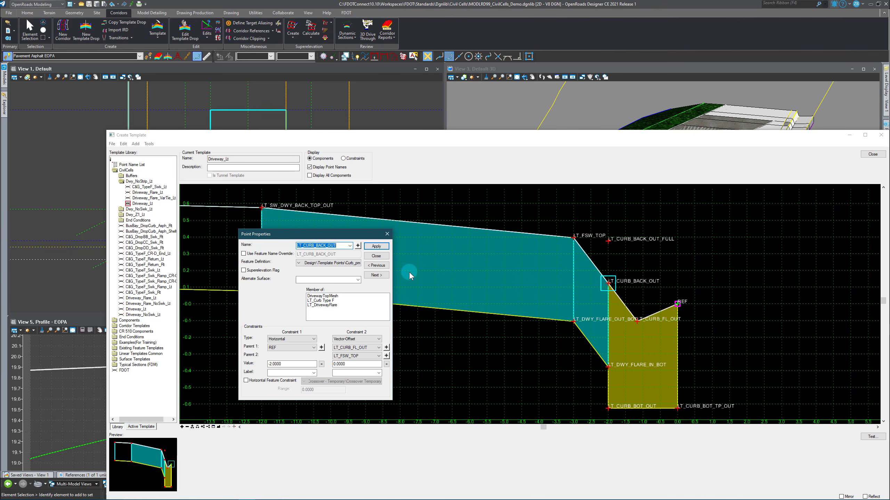
Check the constraints of point LT_CURB_BACK_OUT_FULL in the Driveway_Lt template
left_click(376, 256)
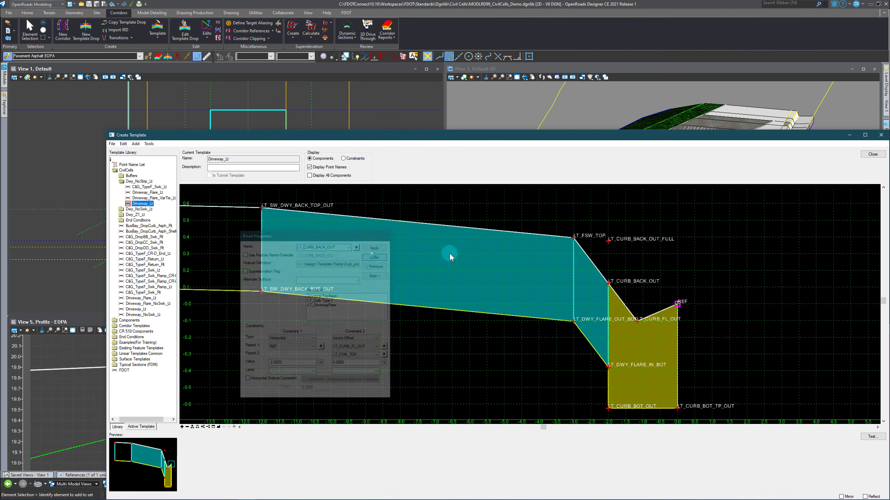
double_click(608, 241)
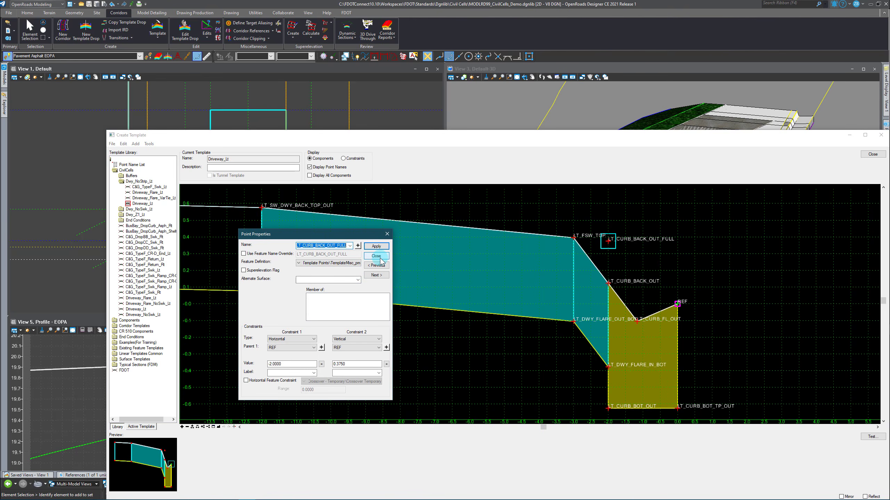
left_click(376, 256)
Set point LT_SW_DWY_BACK_TOP_OUT's horizontal constraint to -6 and its horizontal feature constraint range to -50, and apply the changes
left_click(260, 207)
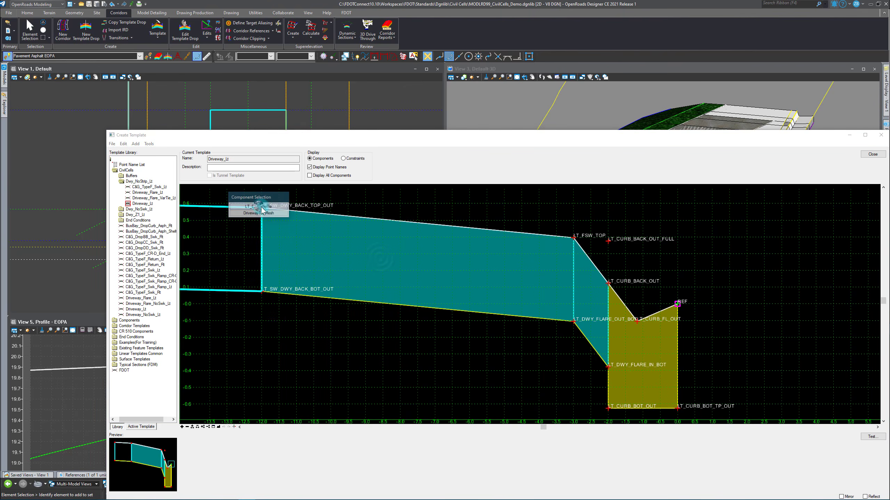
left_click(329, 204)
key("Escape")
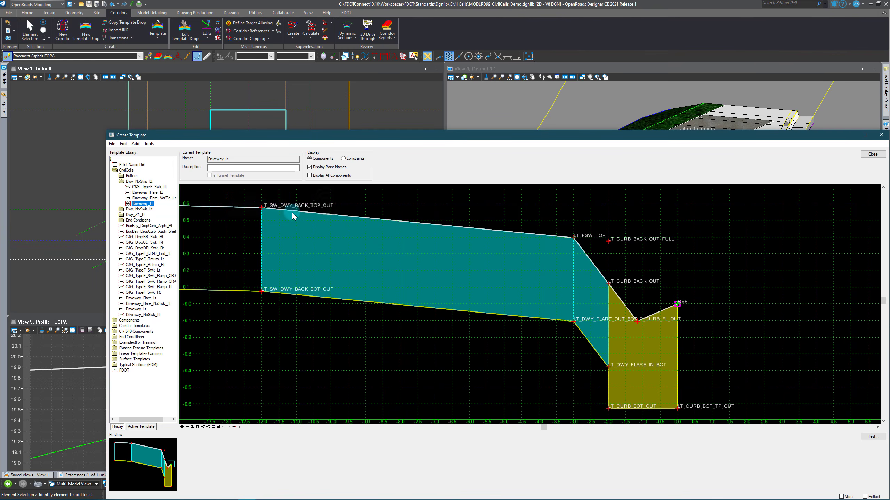
double_click(261, 208)
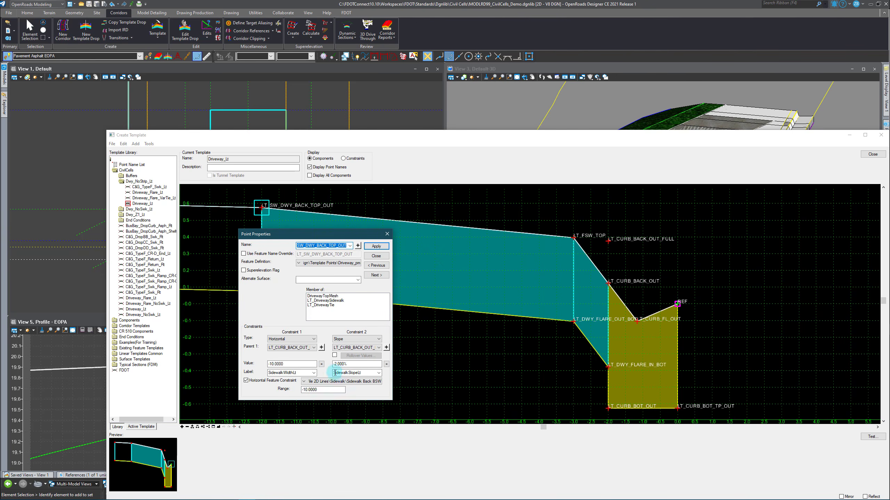
double_click(291, 364)
type("-6")
double_click(332, 389)
type("-6")
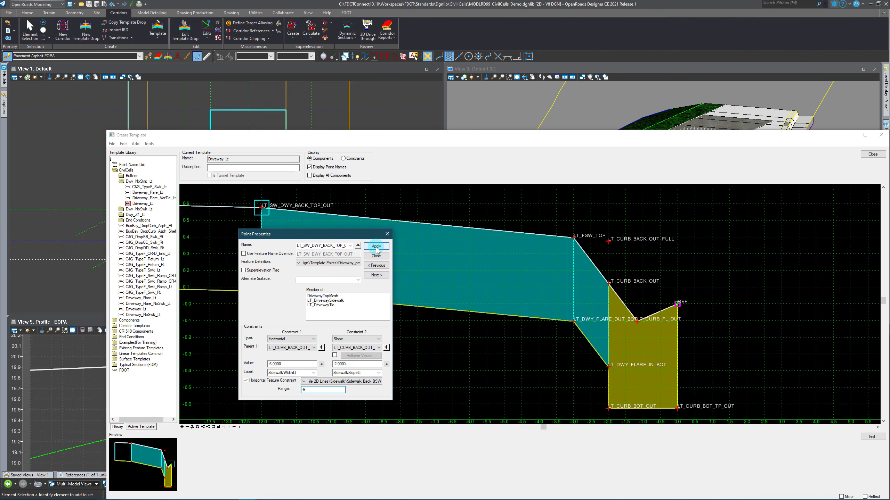
type("0")
key("BackSpace")
key("BackSpace")
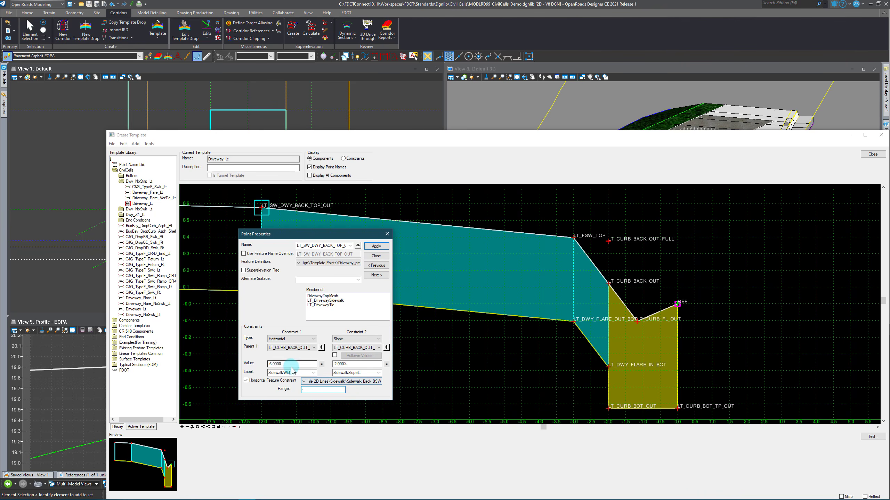
type("50")
left_click(376, 246)
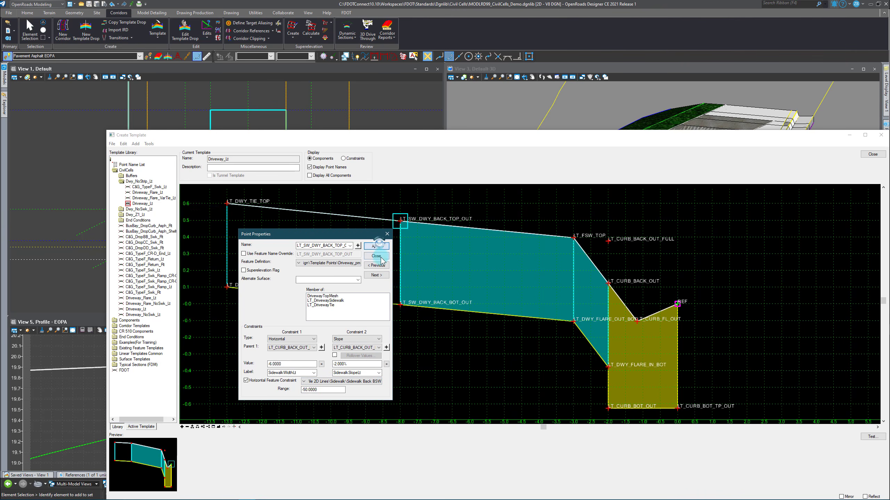
left_click(377, 256)
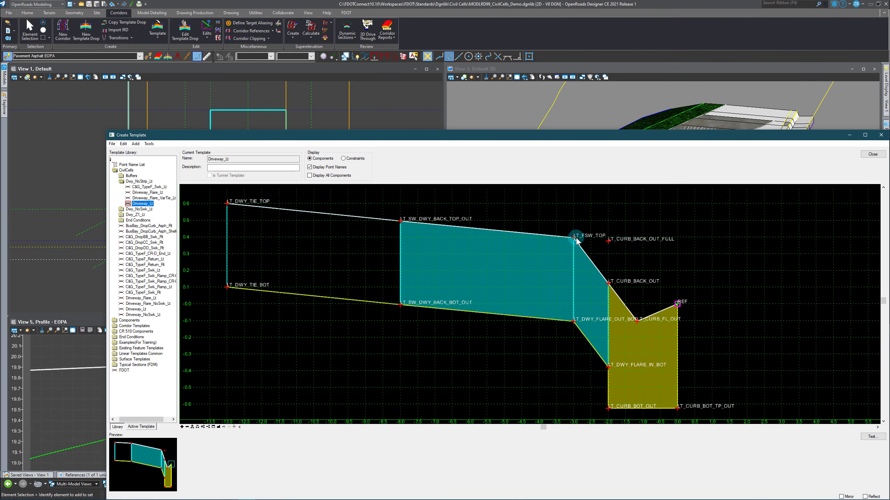
Review the constraints of points LT_DWY_TIE_TOP and LT_SW_DWY_BACK_TOP_OUT, comparing them with the driveway linework in plan view
mouse_move(575, 244)
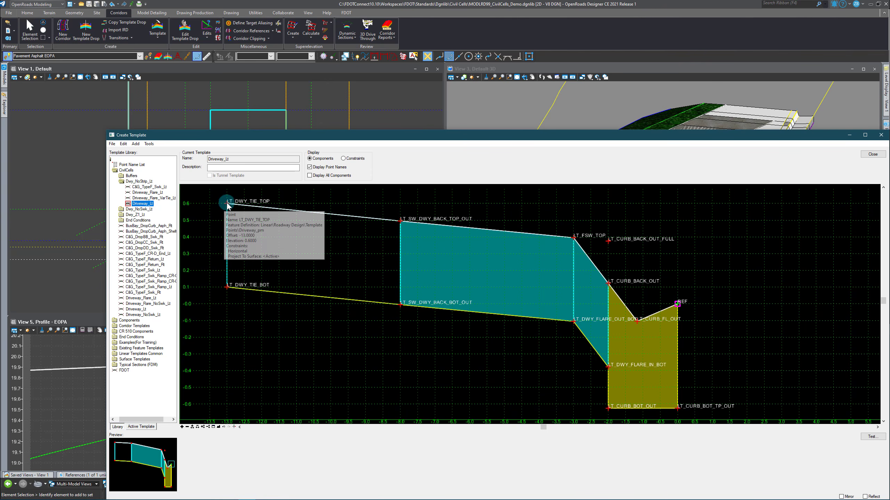
double_click(240, 209)
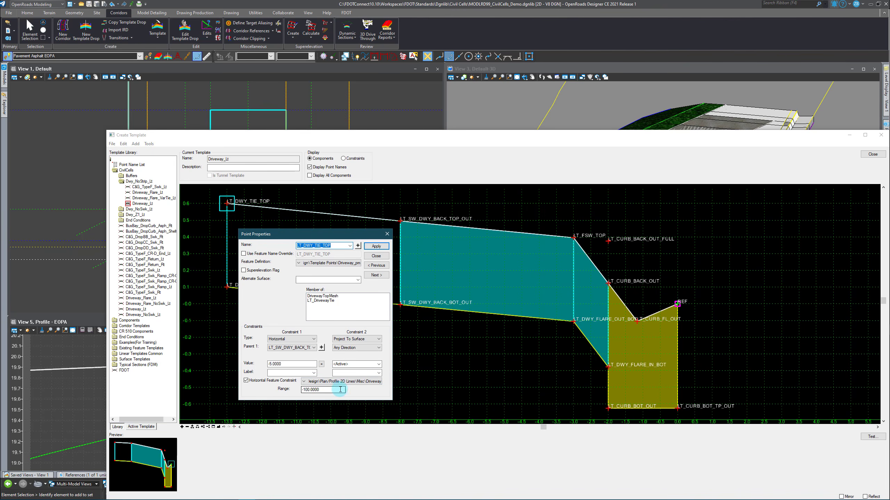
left_click(376, 256)
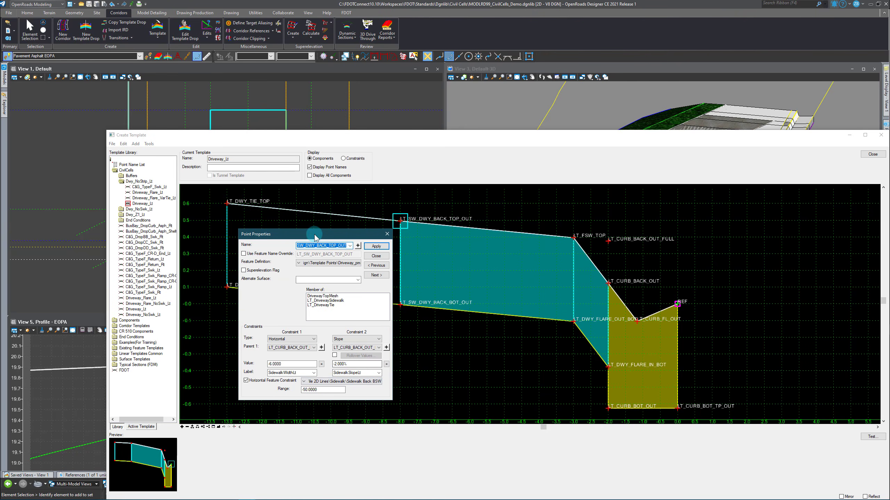
left_click_drag(313, 235, 548, 242)
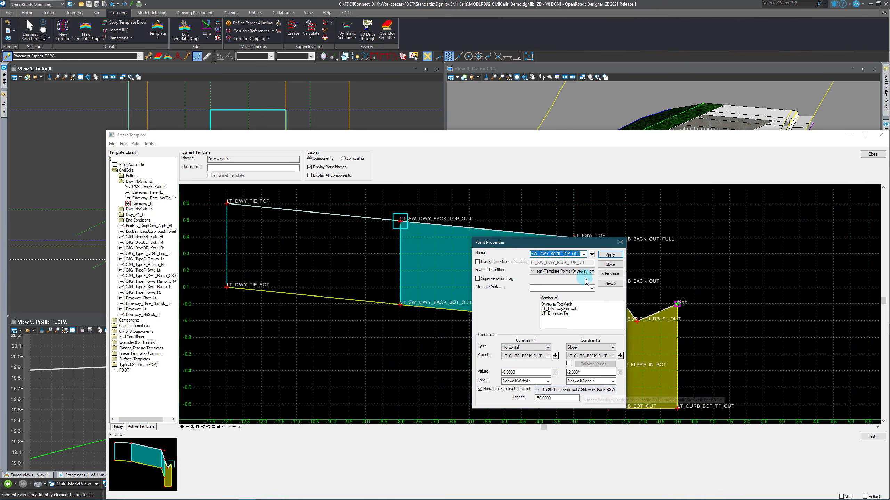
left_click(609, 265)
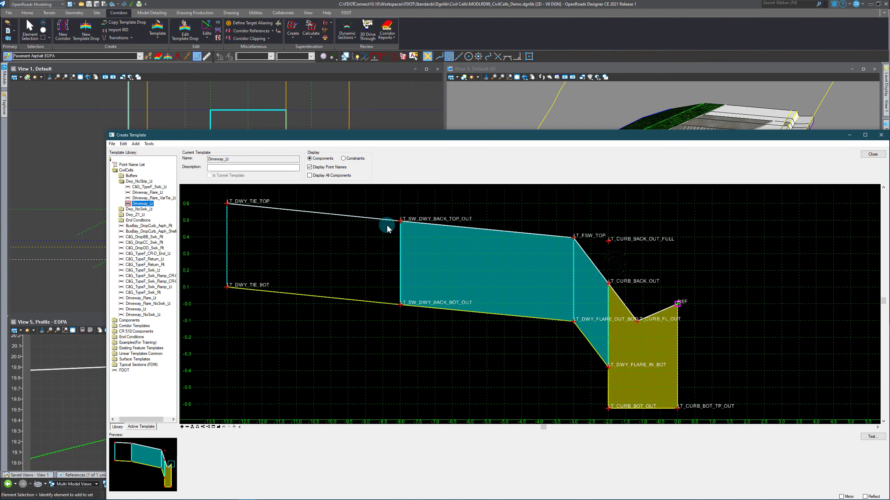
mouse_move(402, 229)
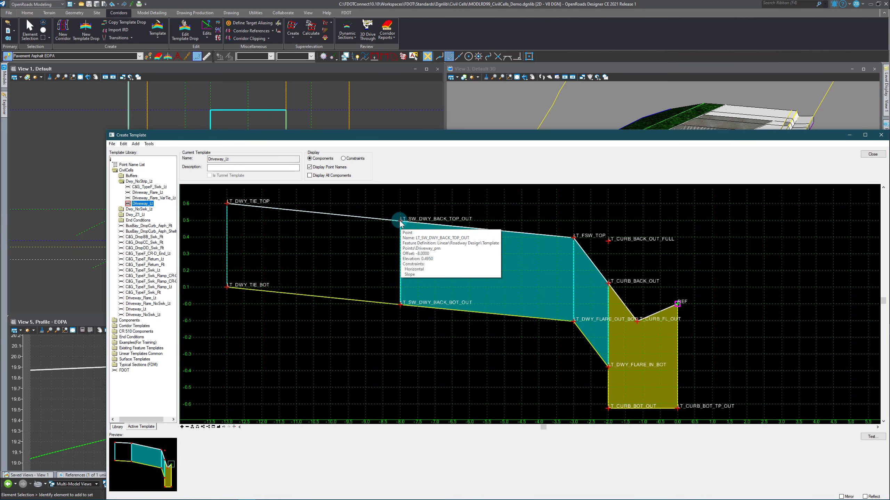
left_click_drag(329, 135, 344, 265)
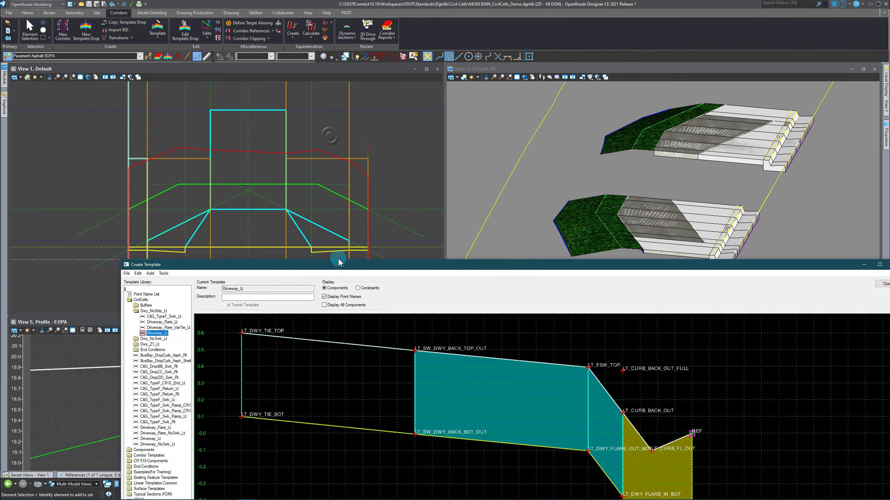
mouse_move(243, 335)
double_click(241, 334)
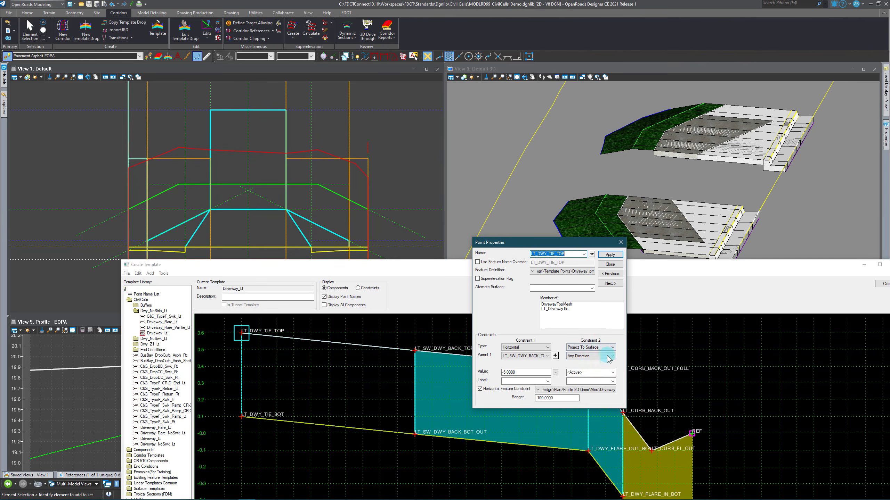
left_click(610, 265)
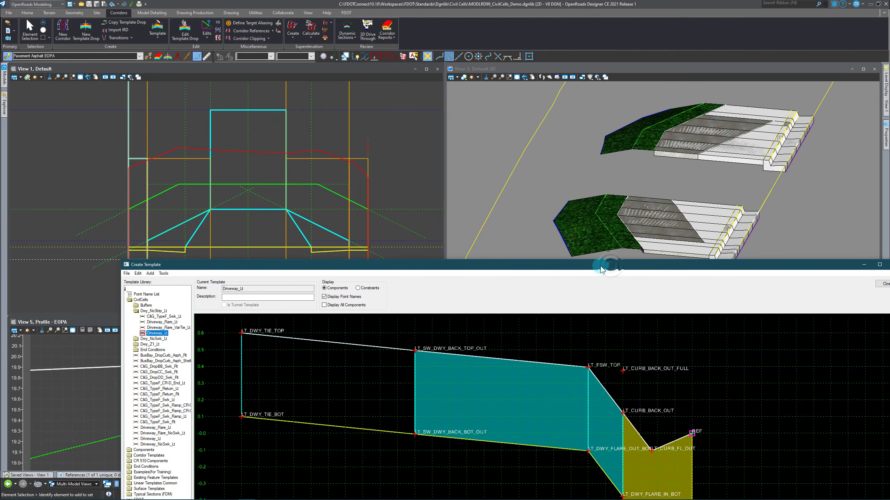
Save the edited template library and close the template editor
left_click_drag(601, 264, 420, 158)
left_click_drag(26, 160, 121, 159)
left_click(43, 166)
left_click(43, 166)
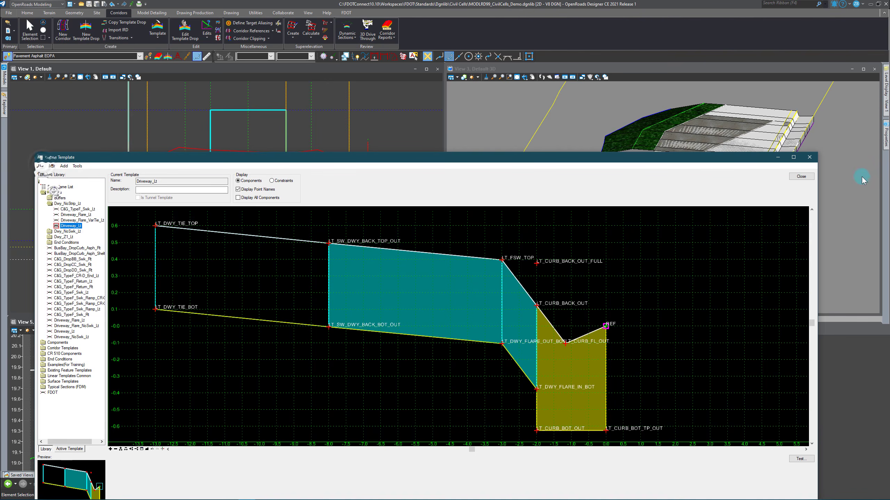
left_click(801, 176)
left_click(224, 160)
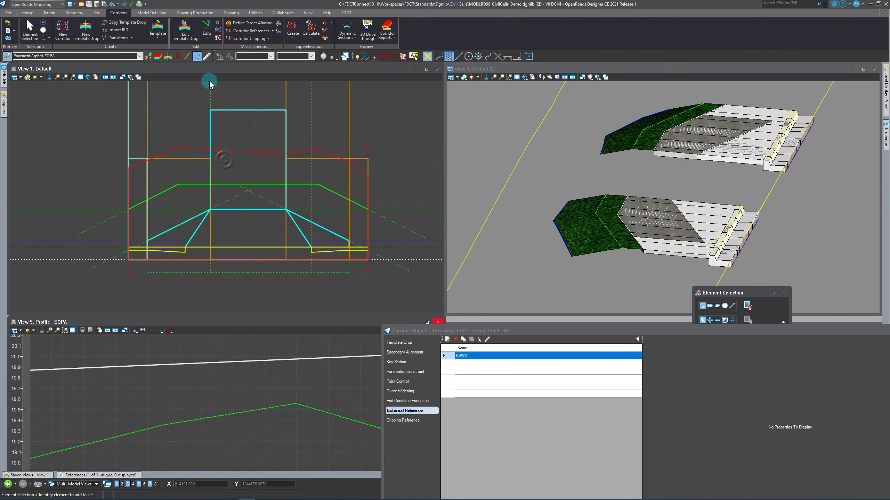
Add a Driveway_Lt template drop from Dwy_NoStrip_Lt to the corridor, from station 0+13.00 to 0+25.00 at a 2.0 interval
left_click(403, 344)
left_click(447, 340)
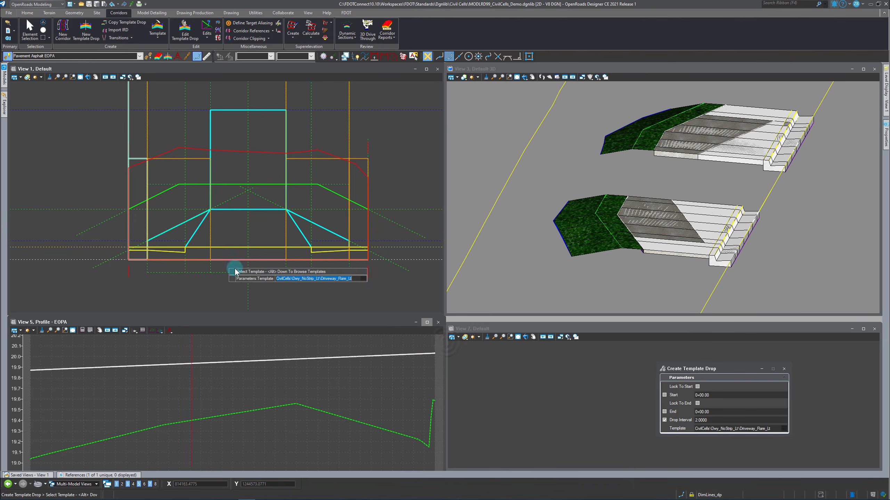
left_click(783, 428)
left_click(337, 224)
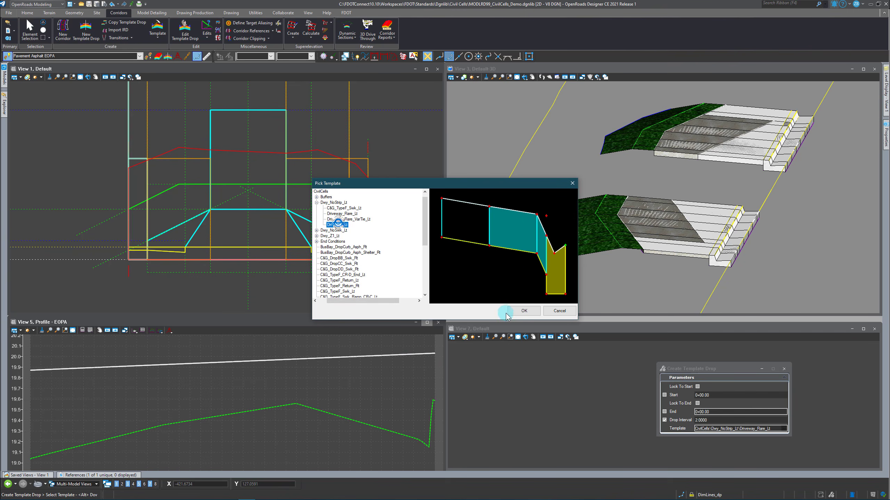
left_click(523, 311)
scroll(215, 274, "up", 2)
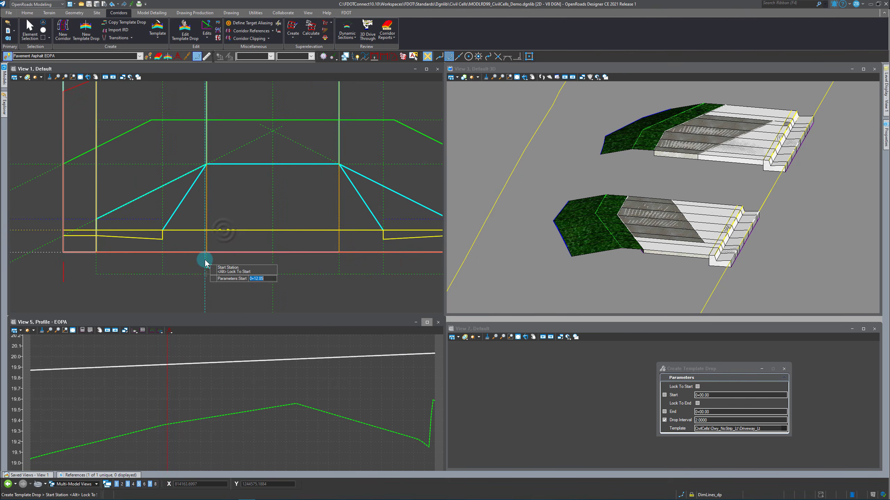
left_click(215, 259)
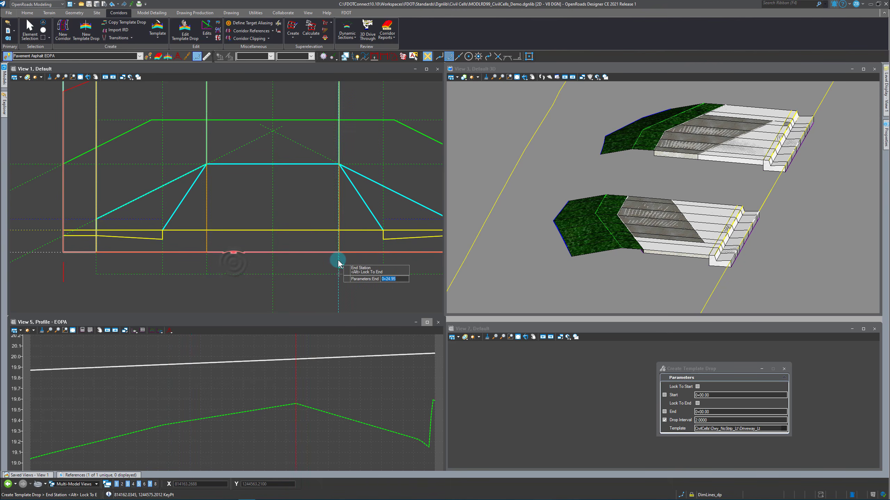
left_click(305, 259)
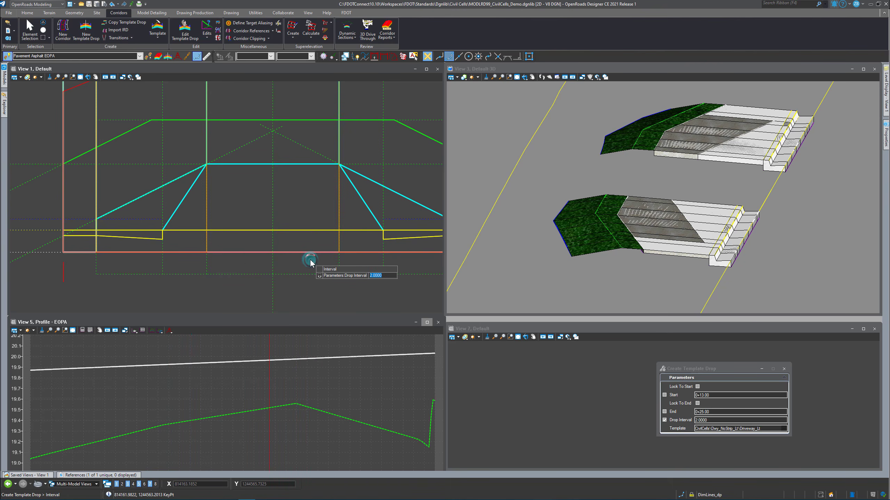
left_click(313, 260)
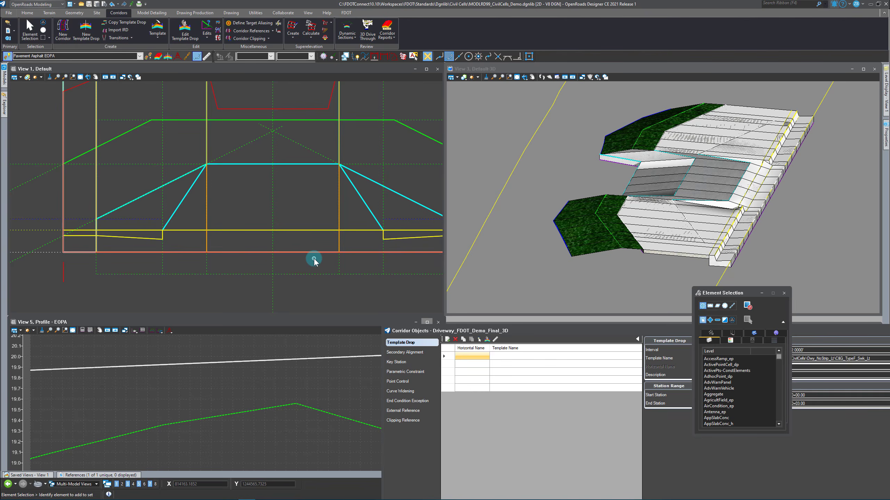
Add the cyan flare line, the green back-of-sidewalk line and the far cyan end line across the driveway as corridor external references
left_click(689, 176)
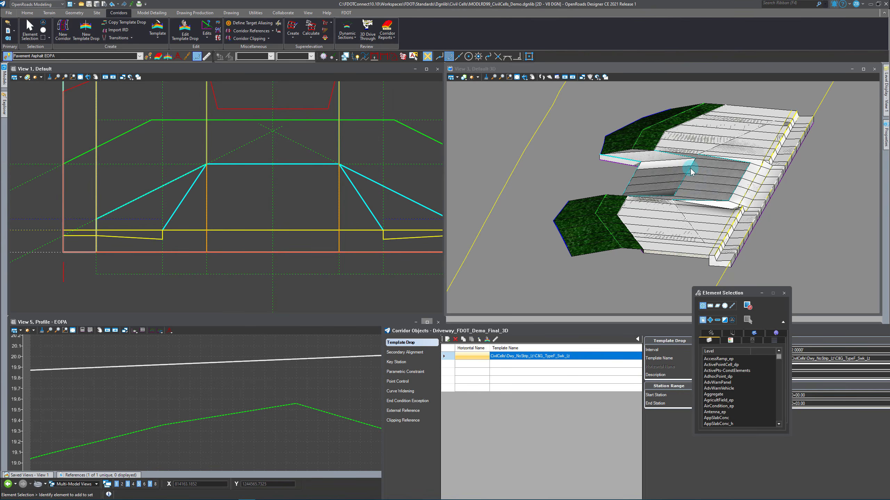
scroll(769, 206, "up", 5)
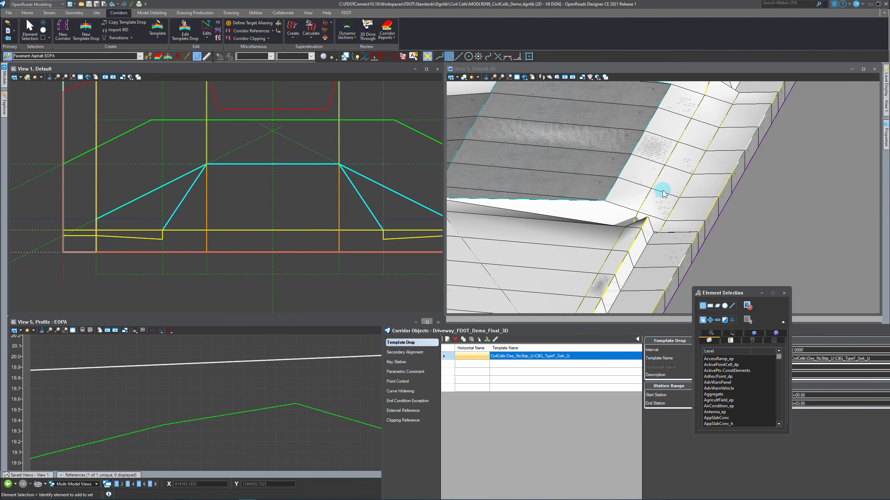
scroll(656, 195, "down", 5)
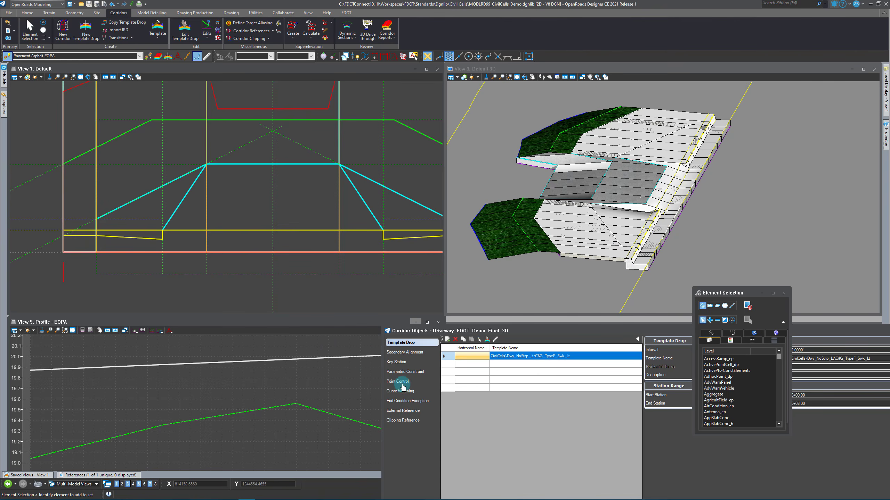
left_click(403, 410)
left_click(448, 340)
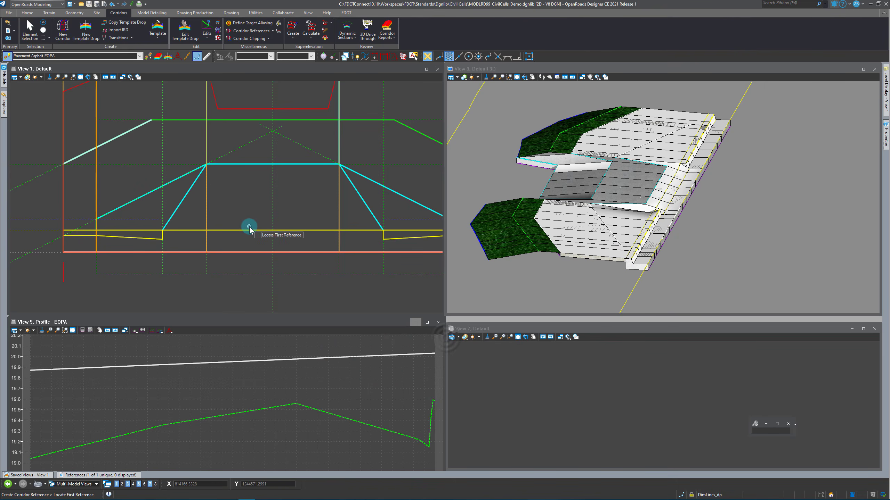
scroll(309, 273, "down", 2)
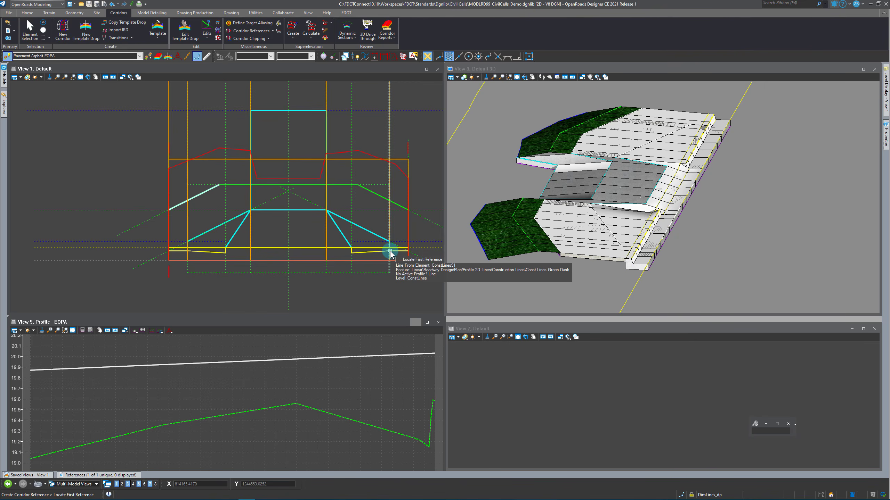
left_click(307, 210)
left_click(312, 186)
left_click(304, 112)
right_click(304, 142)
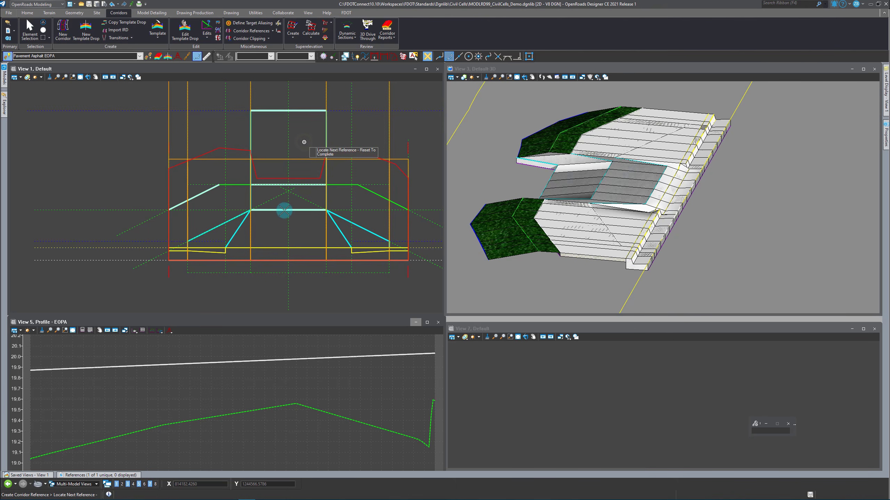
left_click(30, 28)
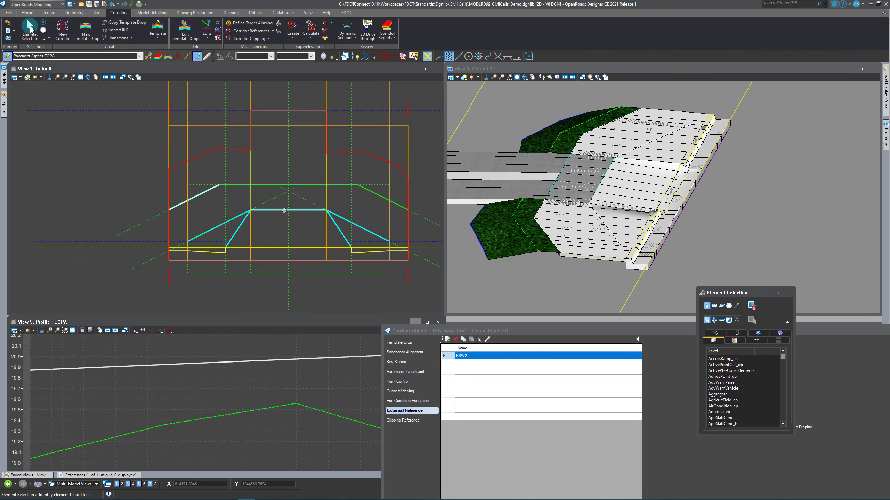
Reopen the template library and check the constraints of point LT_FSW_TOP in the Driveway_Lt template
left_click(160, 29)
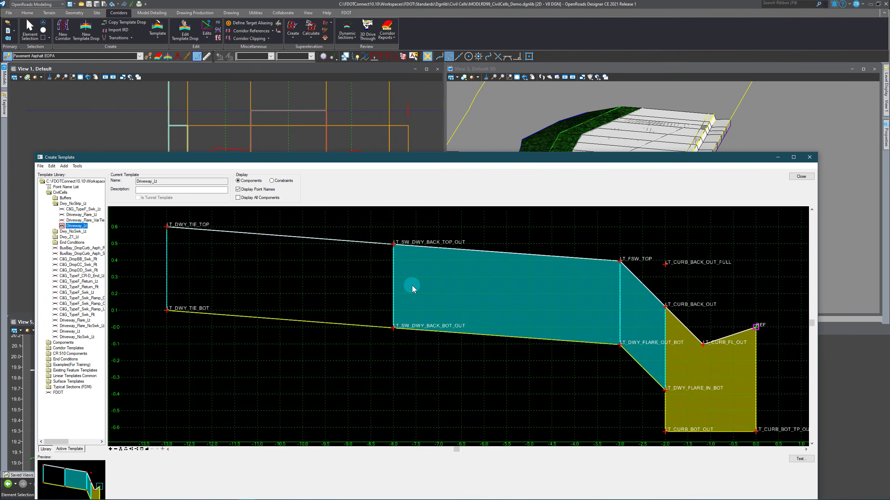
left_click(622, 267)
double_click(622, 267)
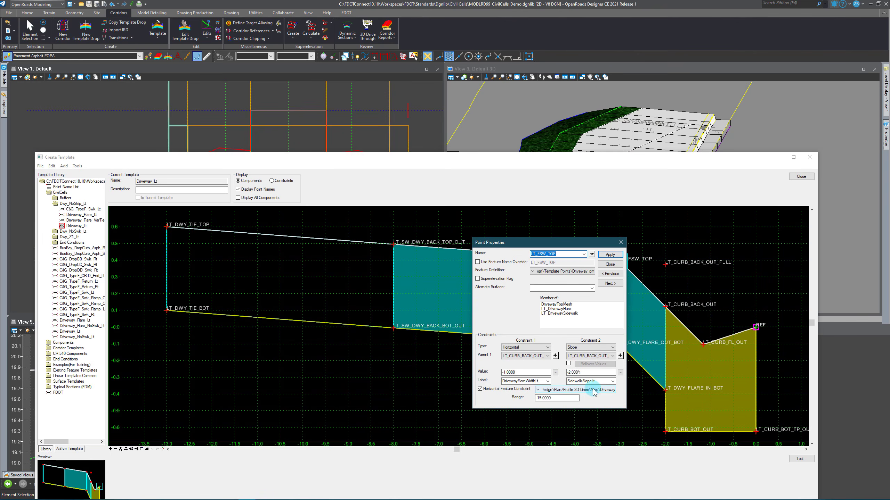
Close the LT_FSW_TOP point properties and the template editor, and examine the driveway flares in the 3D view
left_click(610, 264)
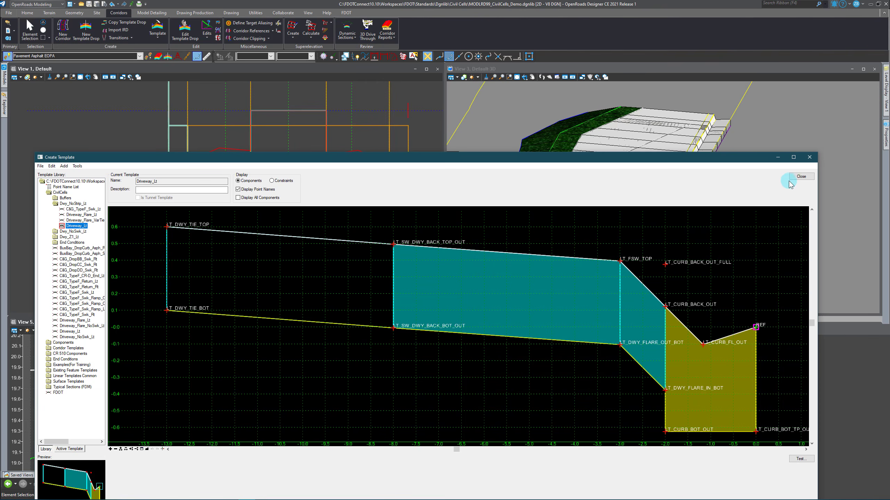
left_click(800, 176)
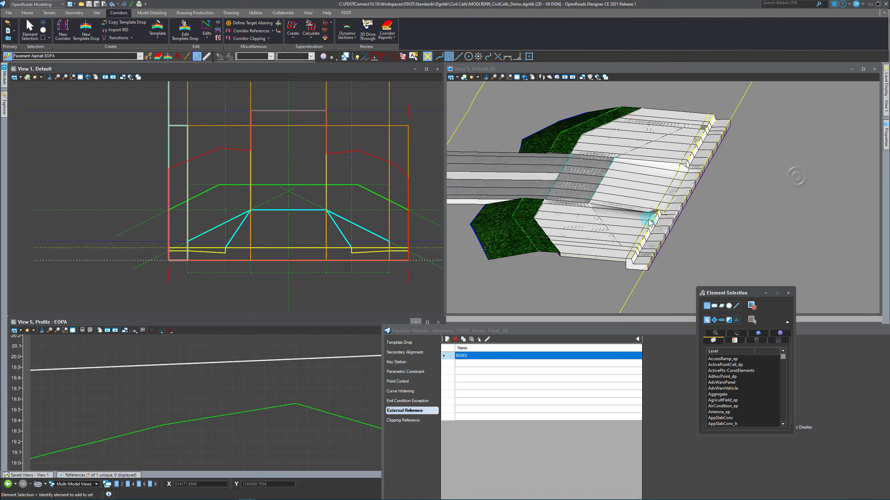
scroll(619, 160, "up", 2)
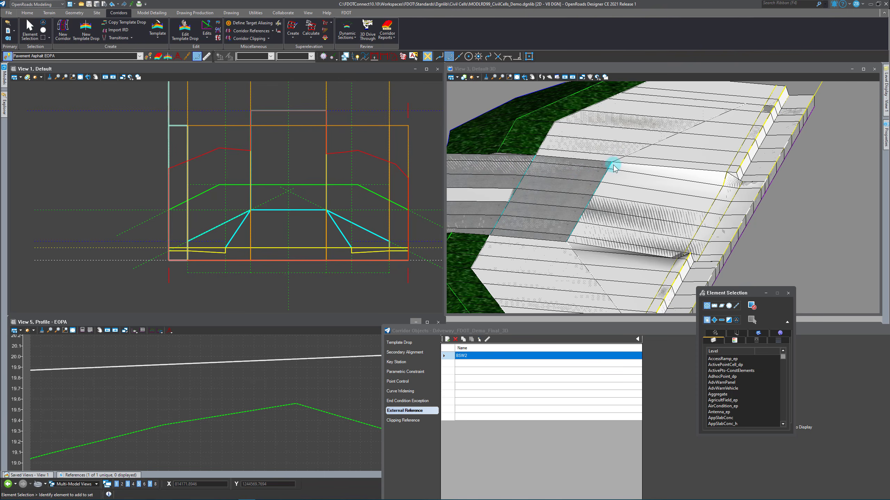
scroll(539, 233, "down", 2)
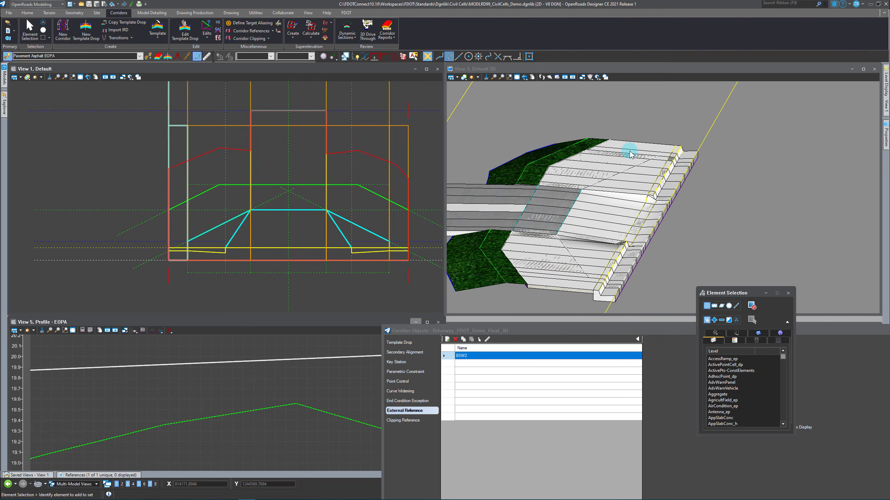
left_click(711, 235)
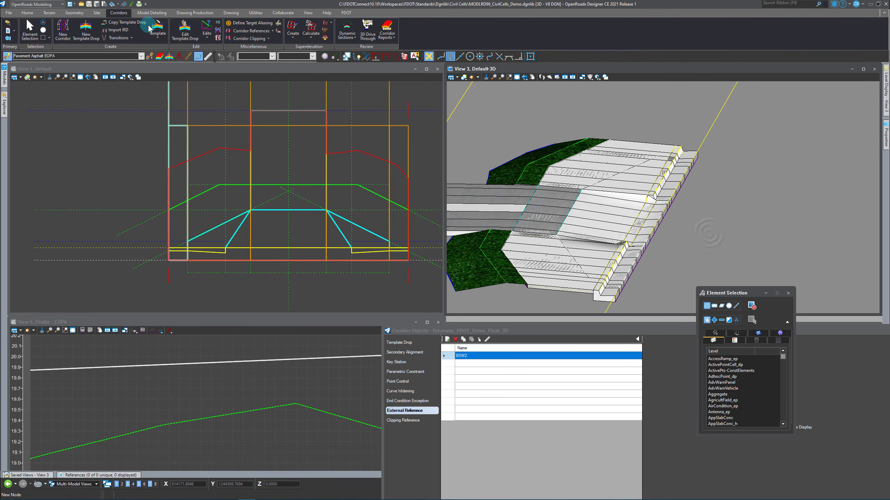
Reopen the template library and check the top and bottom edges of the Driveway_Lt template's tie component before closing the editor
left_click(161, 32)
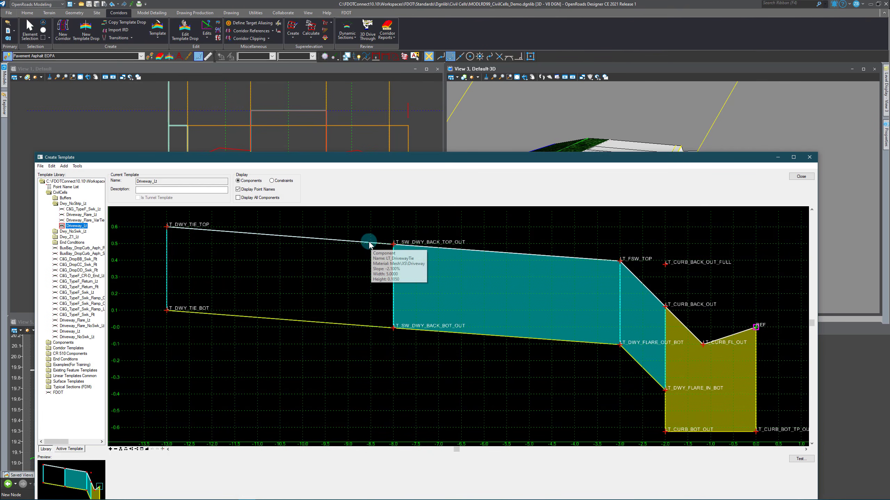
mouse_move(251, 233)
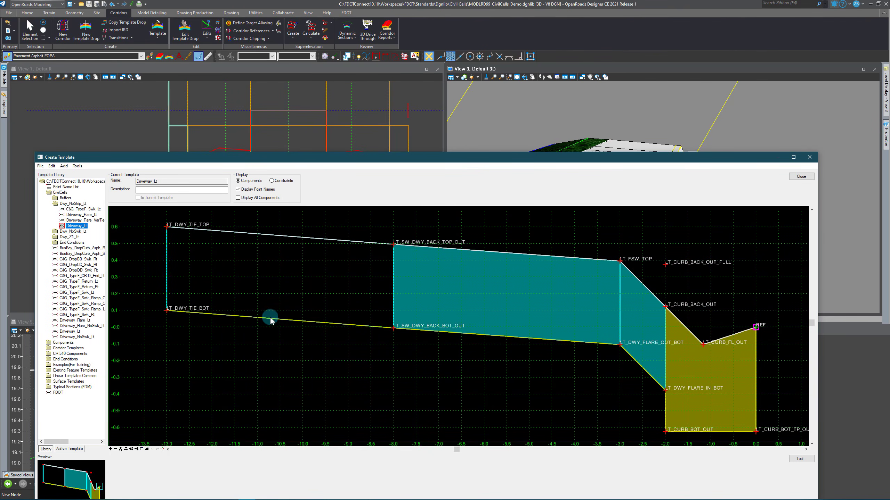
mouse_move(271, 319)
mouse_move(585, 262)
left_click(802, 177)
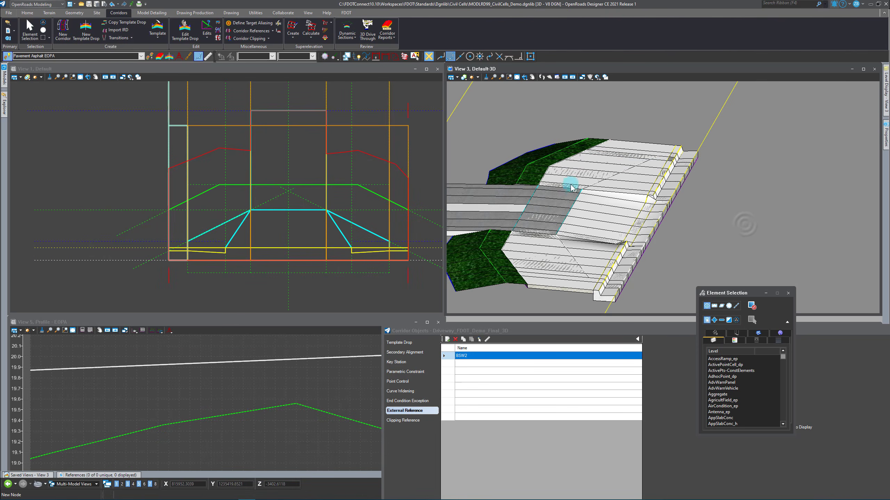
Turn off the DTM top mesh and bottom mesh levels in the Default-3D view
mouse_move(888, 101)
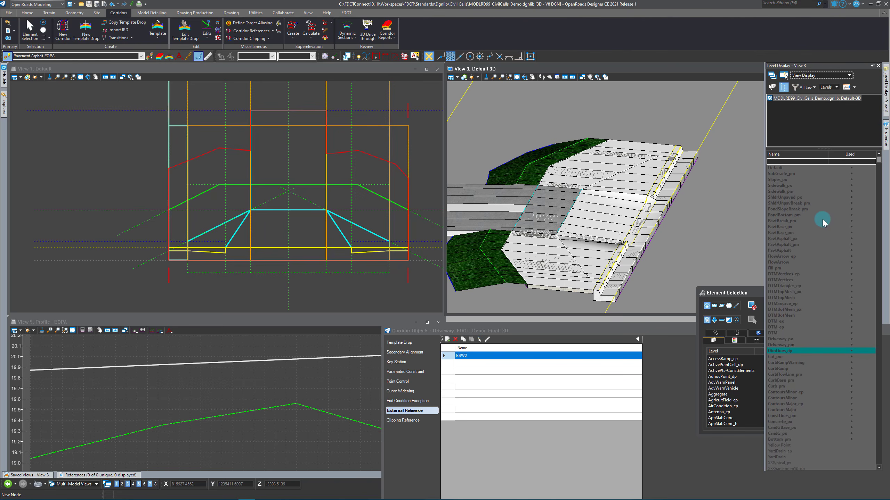
left_click(795, 291)
left_click_drag(800, 309, 801, 315)
left_click(694, 237)
left_click(681, 255)
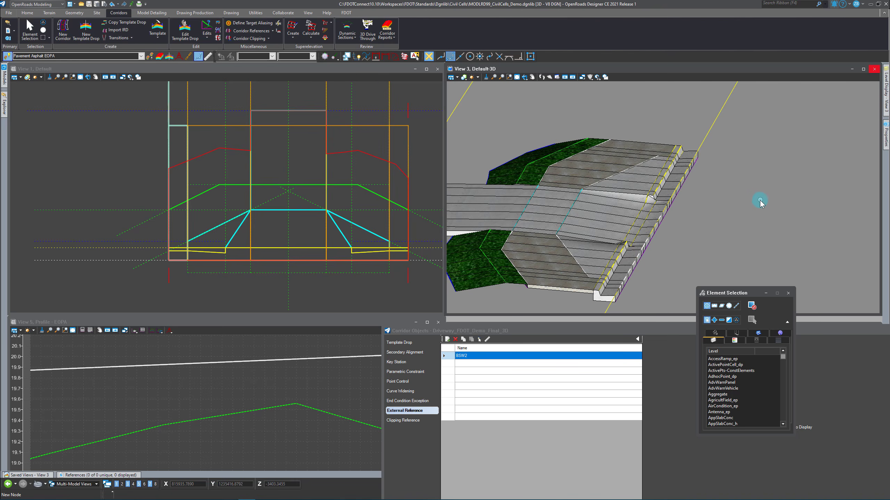
Examine the driveway cell's sidewalk, flares and curb transition in 3D from a lower viewing angle
scroll(760, 198, "down", 2)
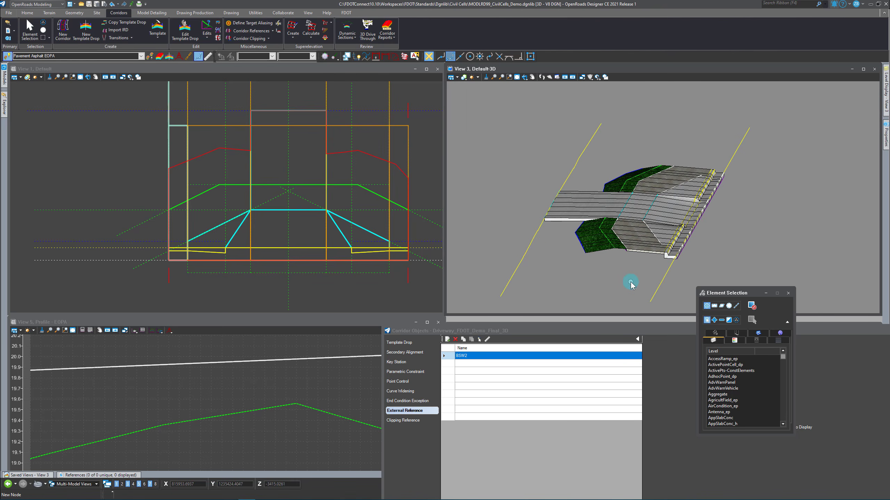
scroll(646, 267, "up", 2)
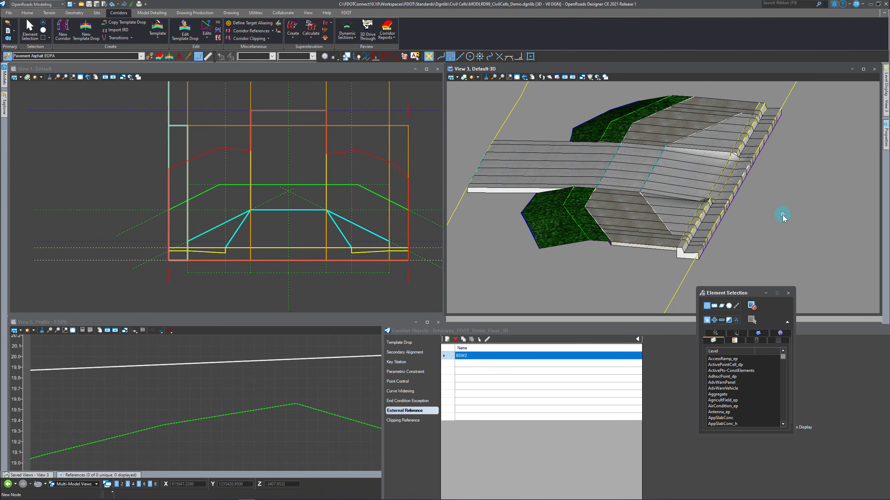
left_click(524, 77)
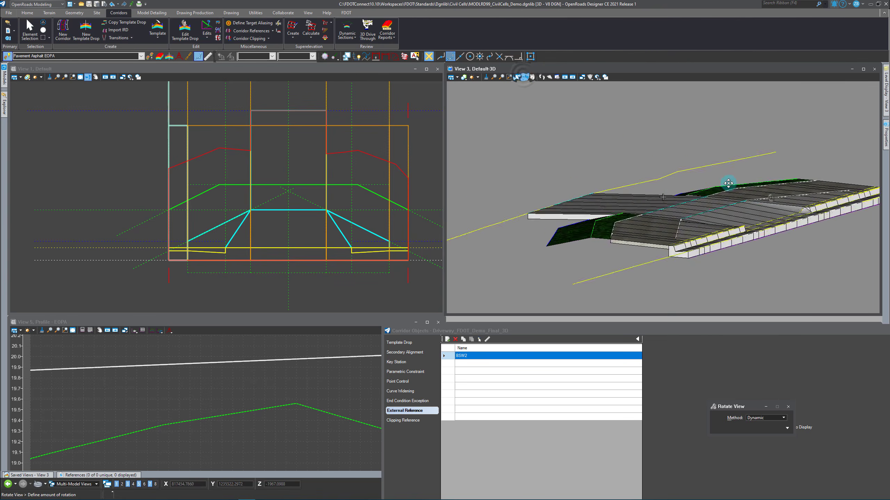
left_click(731, 198)
scroll(734, 201, "up", 5)
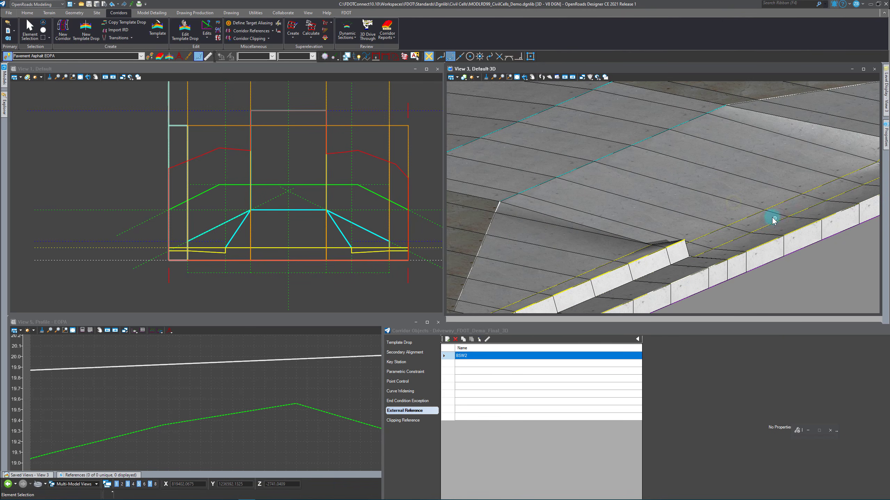
scroll(818, 246, "down", 3)
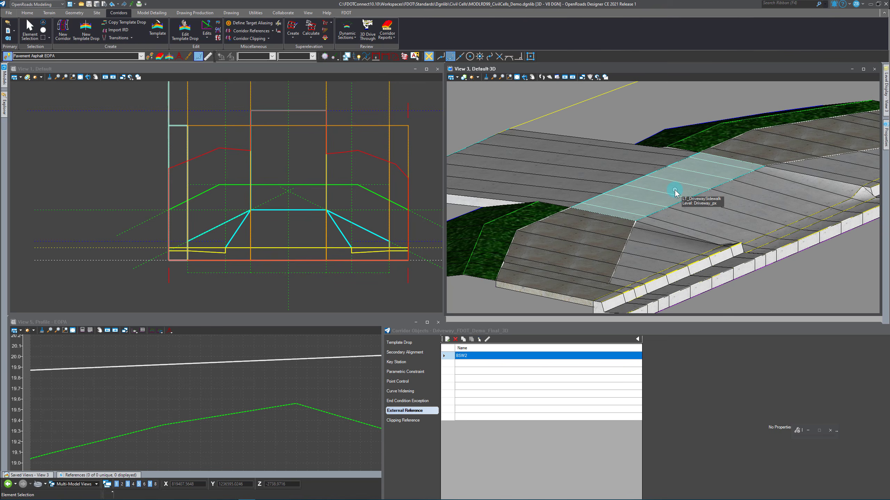
scroll(756, 194, "down", 3)
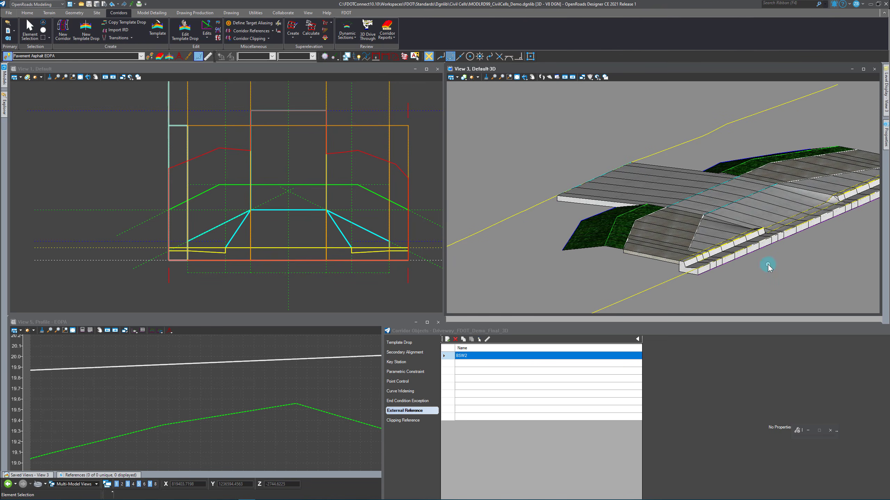
Examine the neighbouring driveway model with grass side areas in 3D, especially how its curb drops along the driveway
scroll(783, 268, "down", 10)
scroll(680, 271, "up", 8)
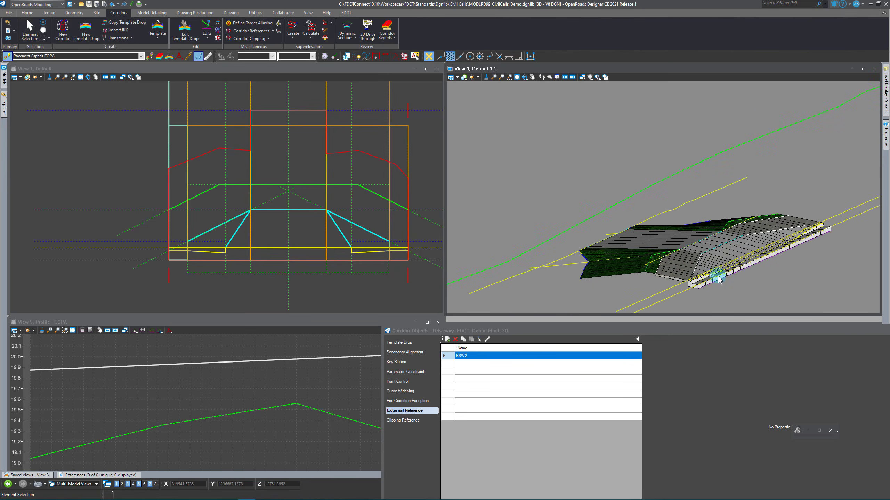
scroll(709, 279, "up", 3)
left_click(524, 77)
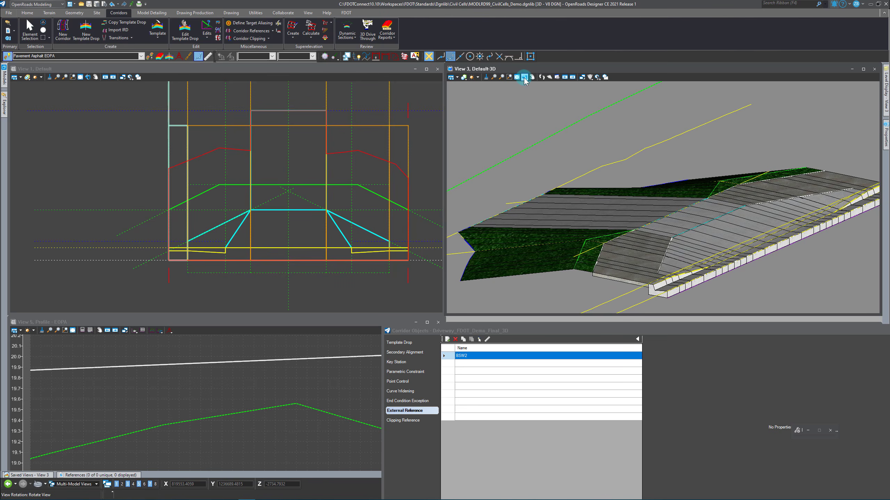
left_click(729, 194)
left_click(555, 273)
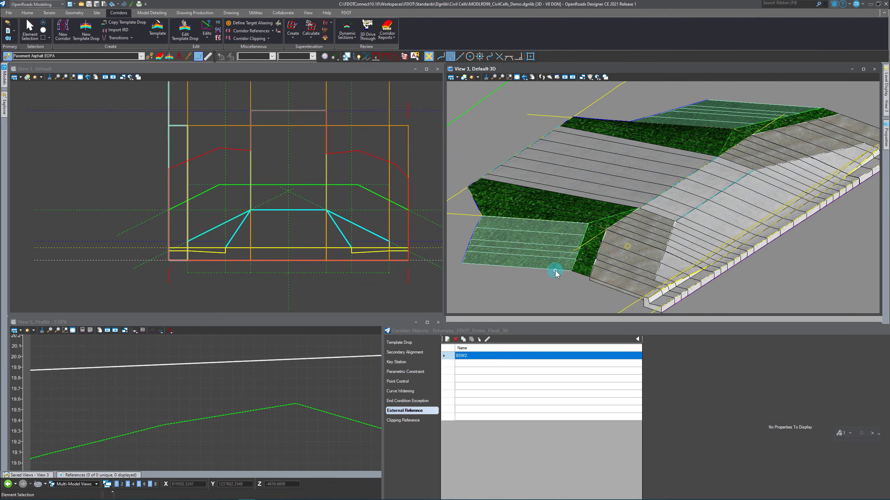
scroll(689, 294, "up", 3)
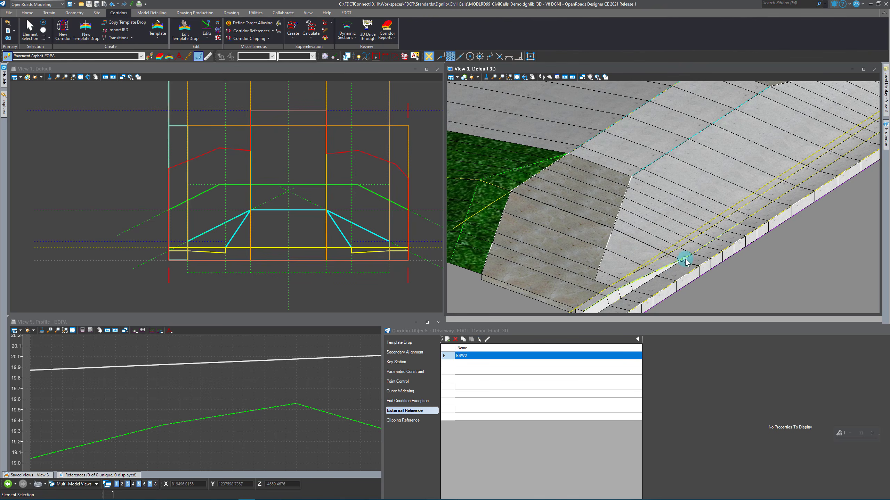
scroll(697, 255, "down", 3)
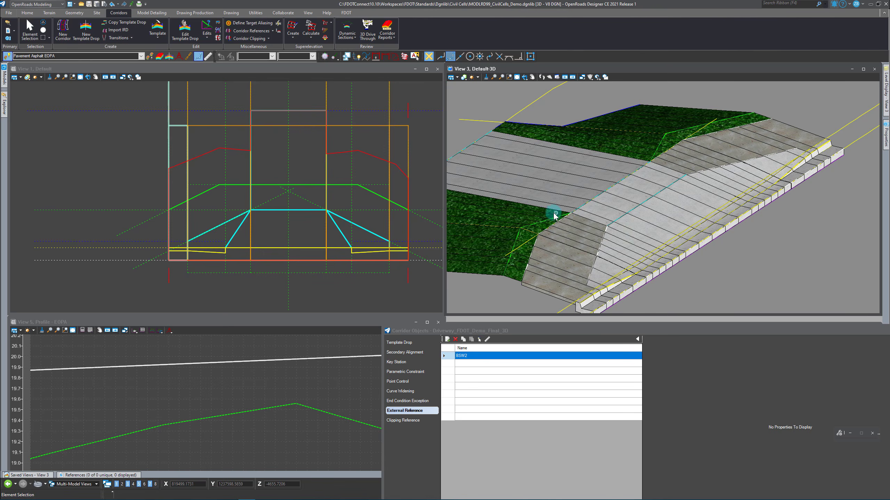
scroll(595, 235, "down", 3)
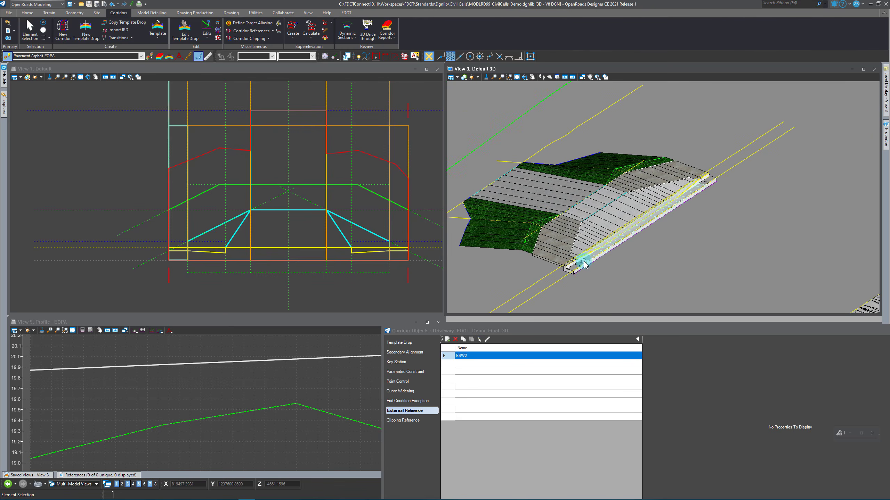
scroll(588, 268, "up", 3)
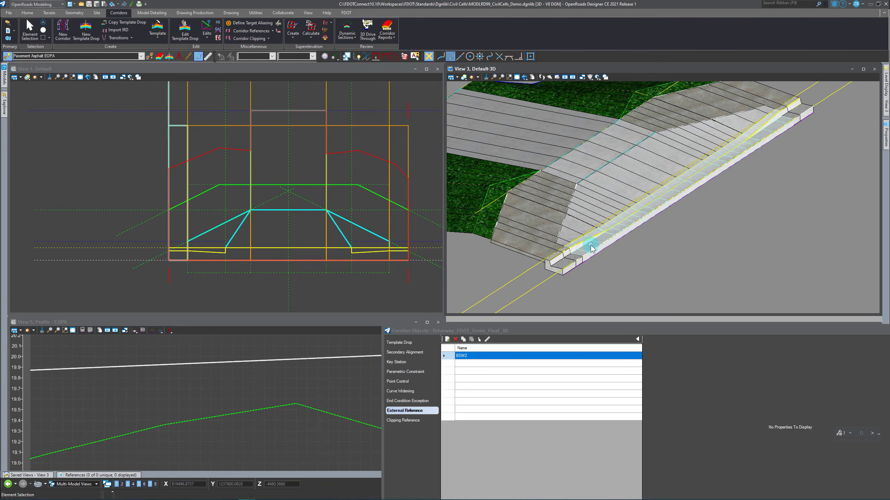
scroll(784, 228, "down", 3)
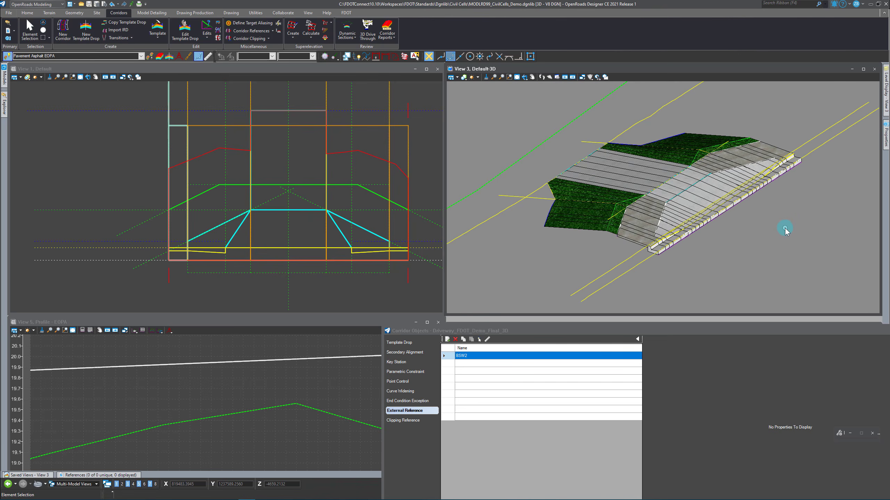
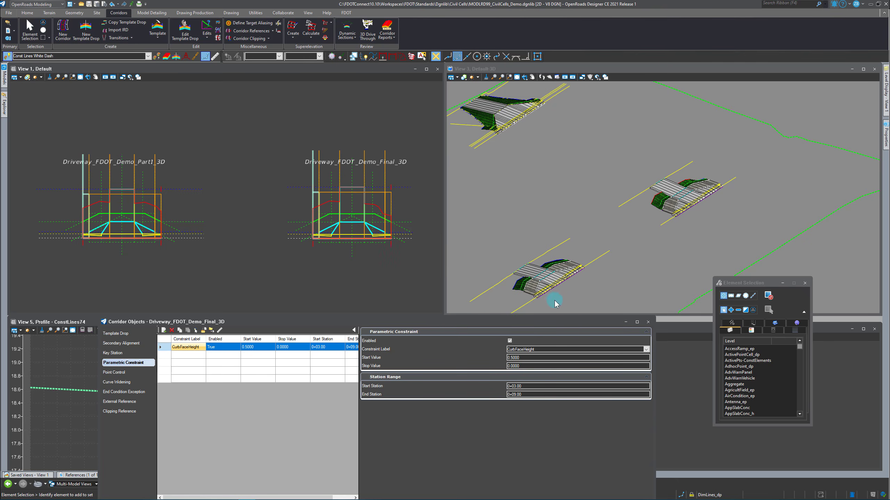
Examine the curb transition beside the driveway flare in the 3D models with the CurbFaceHeight parametric constraint listed
scroll(510, 299, "up", 3)
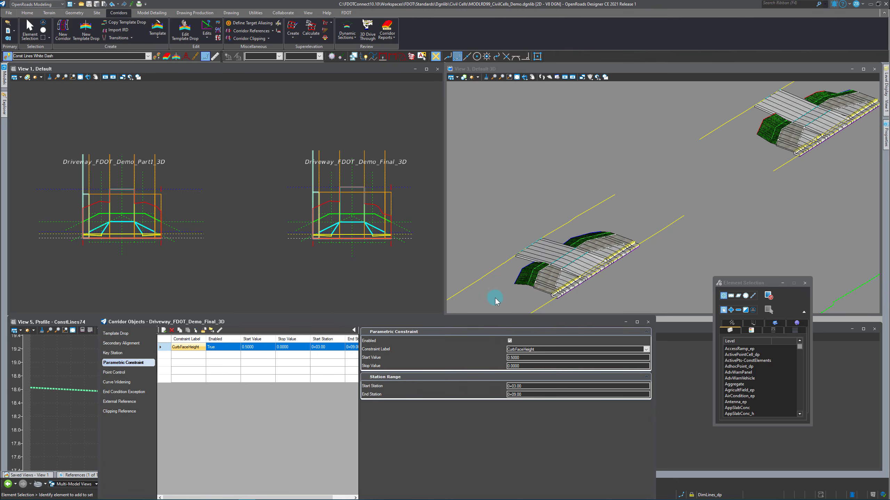
scroll(665, 193, "down", 2)
scroll(665, 193, "up", 3)
scroll(667, 226, "up", 1)
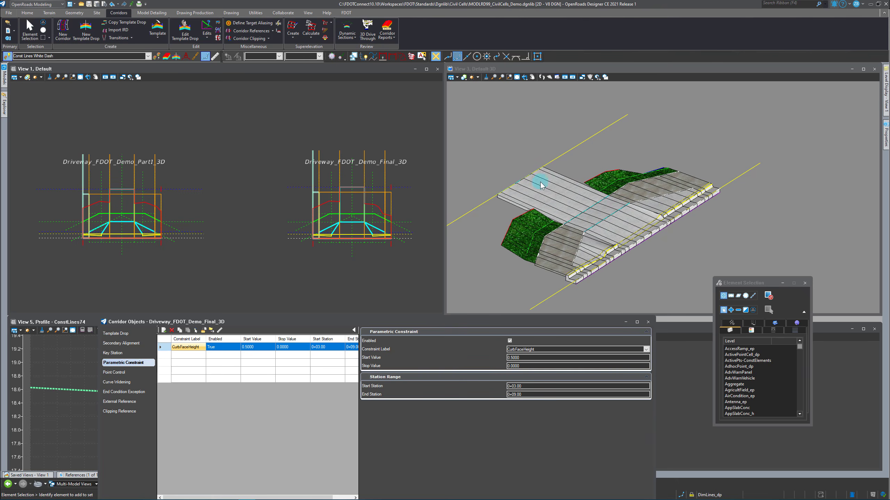
scroll(591, 267, "up", 3)
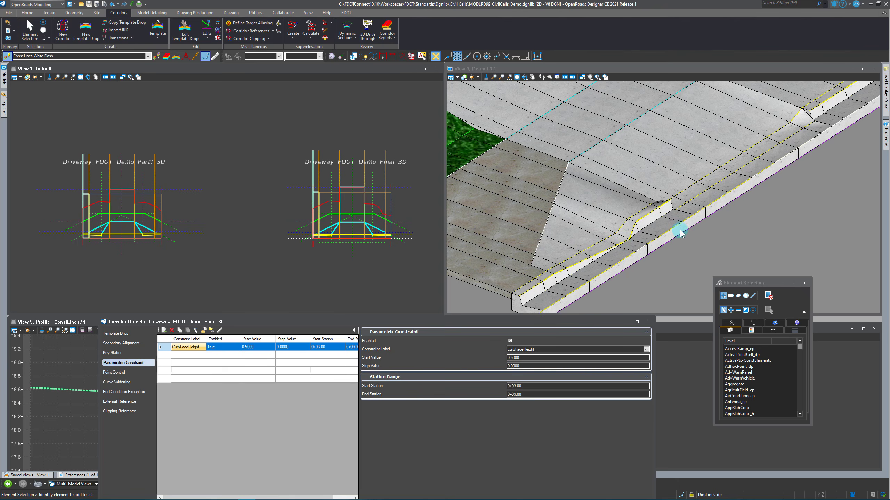
scroll(567, 257, "down", 2)
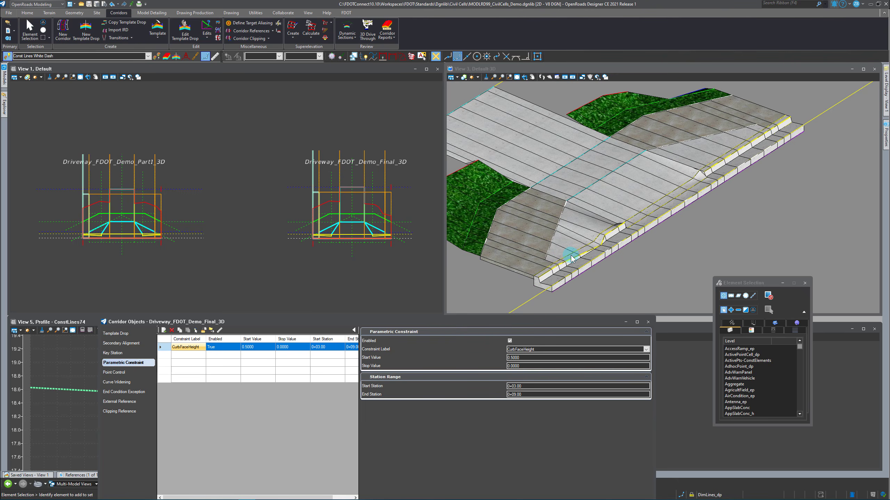
scroll(574, 260, "up", 2)
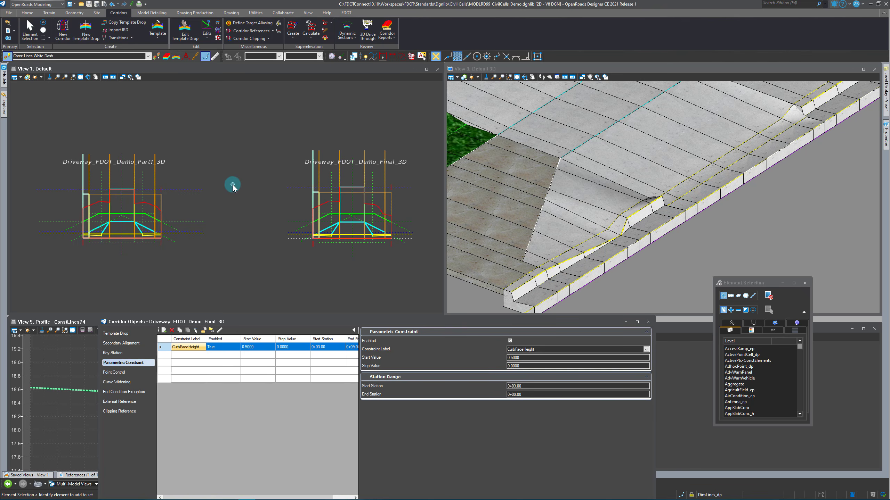
Open the Driveway_Flare_Lt template in the template library and check the constraints of point LT_CURB_FACE_OUT
left_click(159, 27)
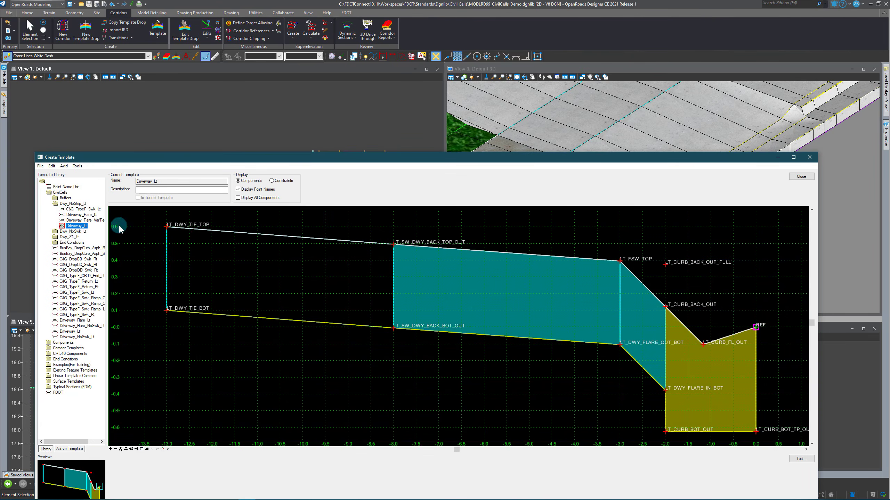
left_click(81, 214)
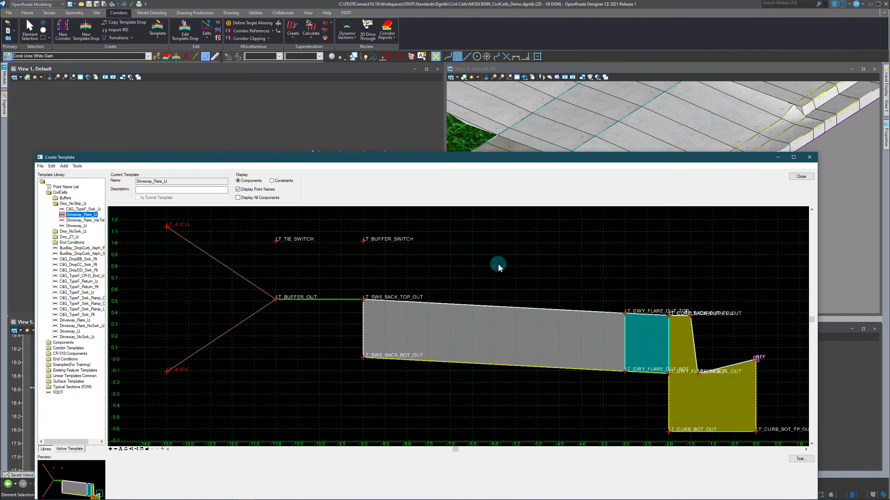
scroll(731, 335, "up", 1)
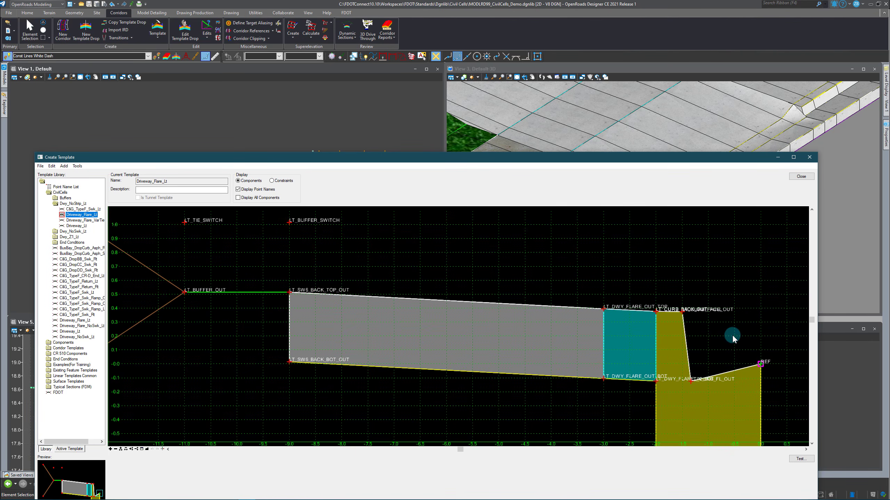
double_click(682, 311)
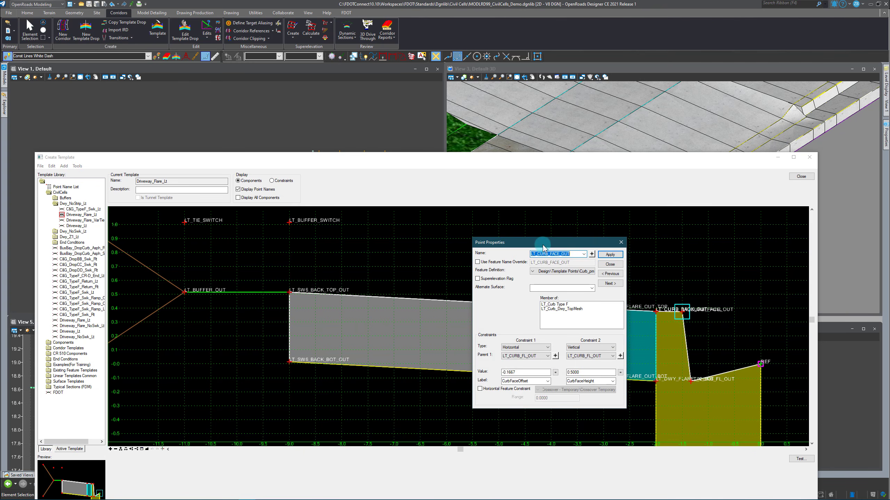
left_click_drag(542, 243, 413, 237)
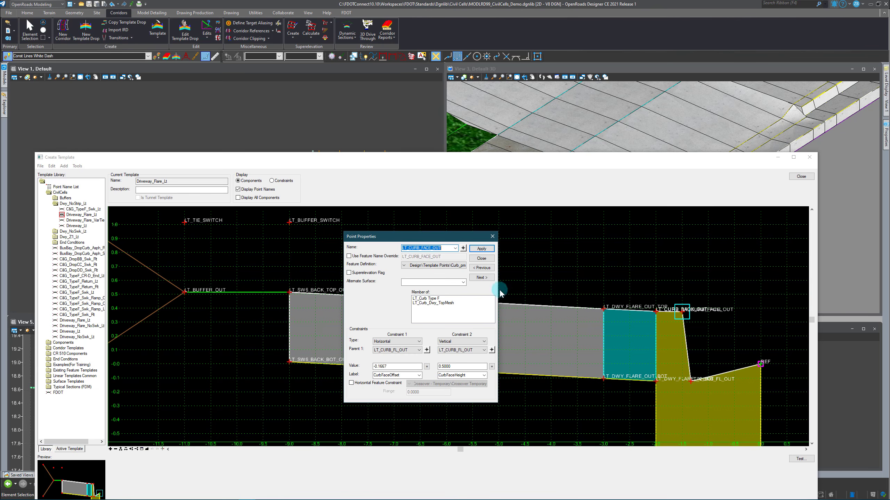
Check the constraints of flowline point LT_CURB_FL_OUT, then consult the Type F curb and gutter detail in 520-001.pdf in the web browser
left_click(462, 247)
left_click(691, 382)
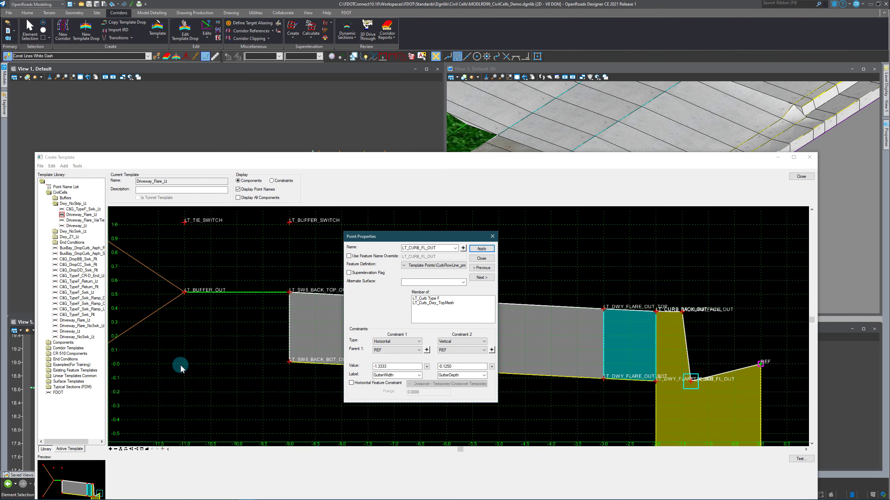
mouse_move(185, 496)
left_click(92, 494)
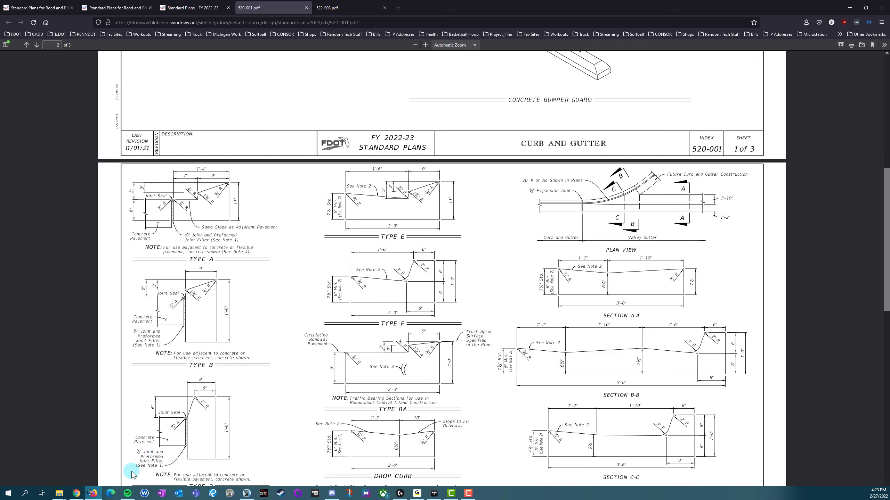
scroll(352, 424, "down", 1)
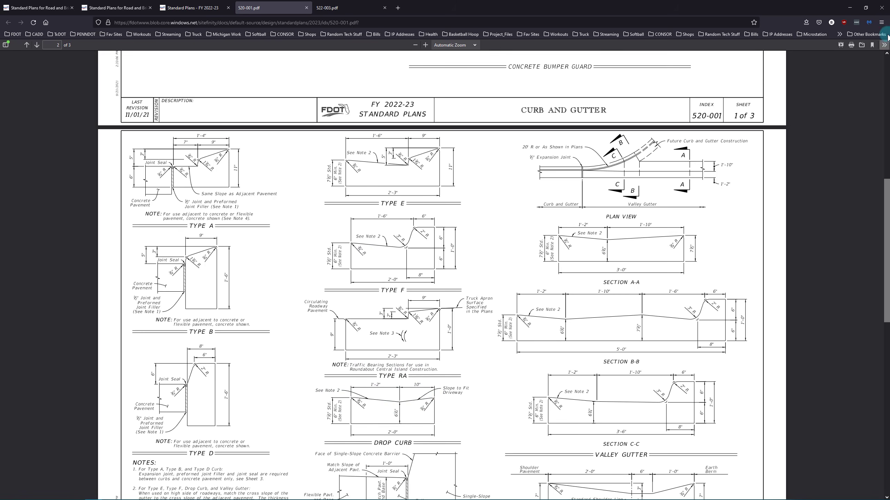
left_click(850, 7)
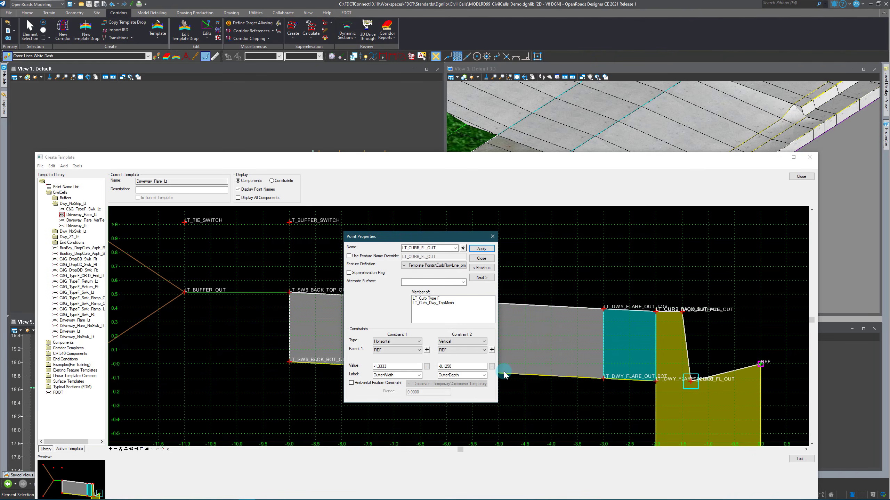
Open the properties of point LT_CURB_BACK_OUT at the back of the curb and move the dialog clear of the point
left_click(481, 259)
scroll(686, 309, "up", 3)
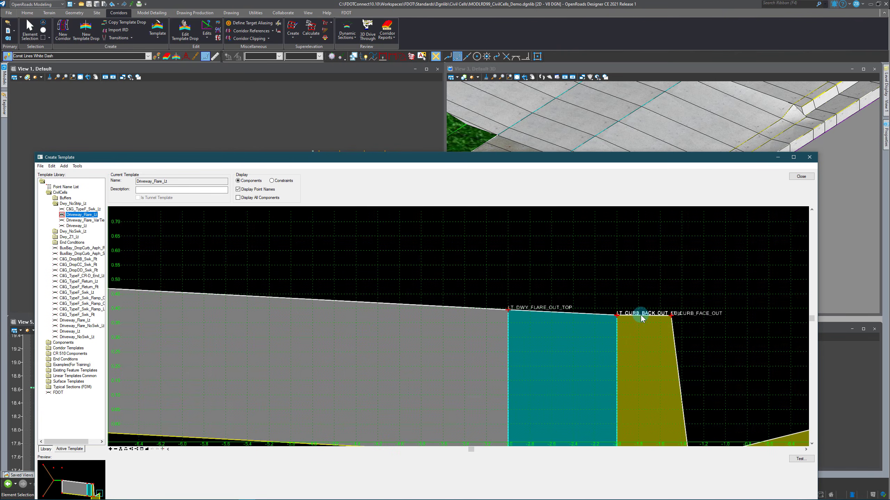
scroll(642, 318, "up", 4)
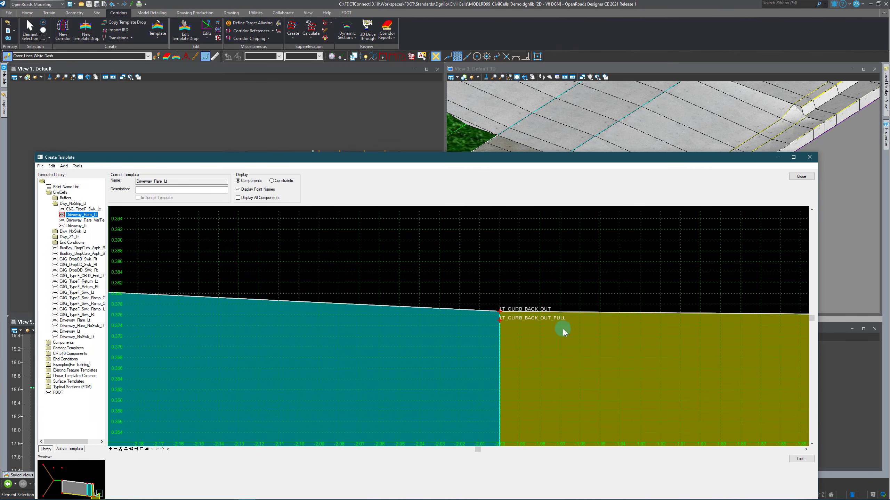
double_click(500, 312)
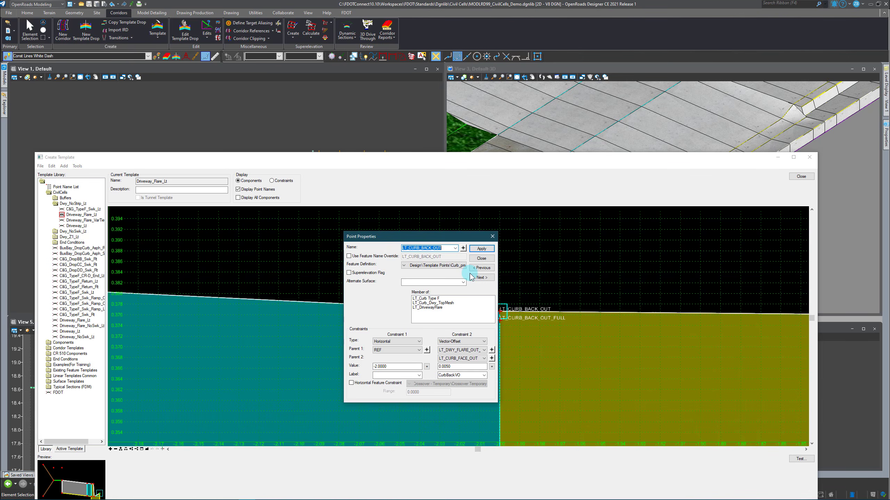
left_click_drag(442, 236, 681, 242)
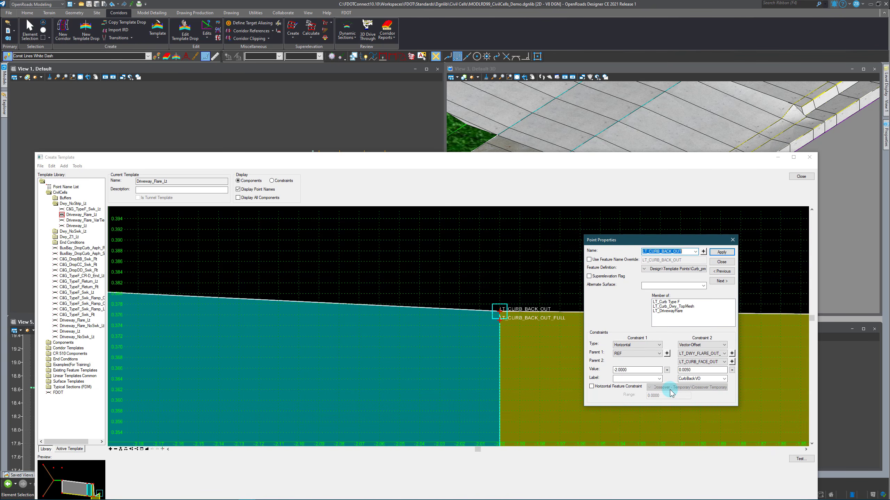
Examine how LT_CURB_BACK_OUT is placed by its Vector-Offset constraint relative to the driveway flare top point and LT_CURB_FACE_OUT
scroll(292, 310, "down", 2)
scroll(445, 310, "up", 1)
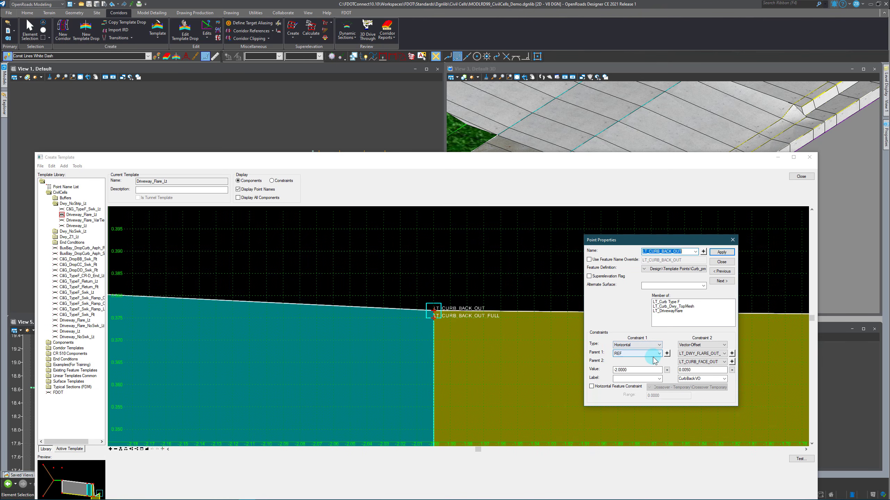
scroll(373, 324, "down", 3)
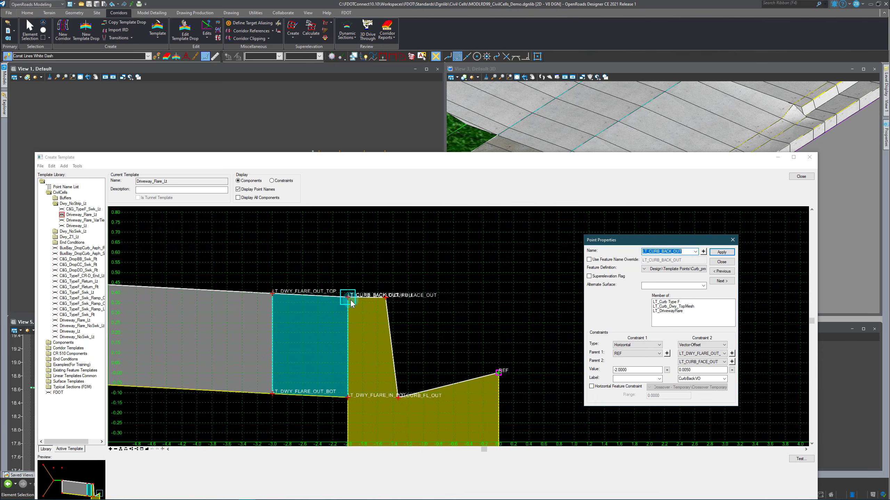
scroll(350, 301, "up", 4)
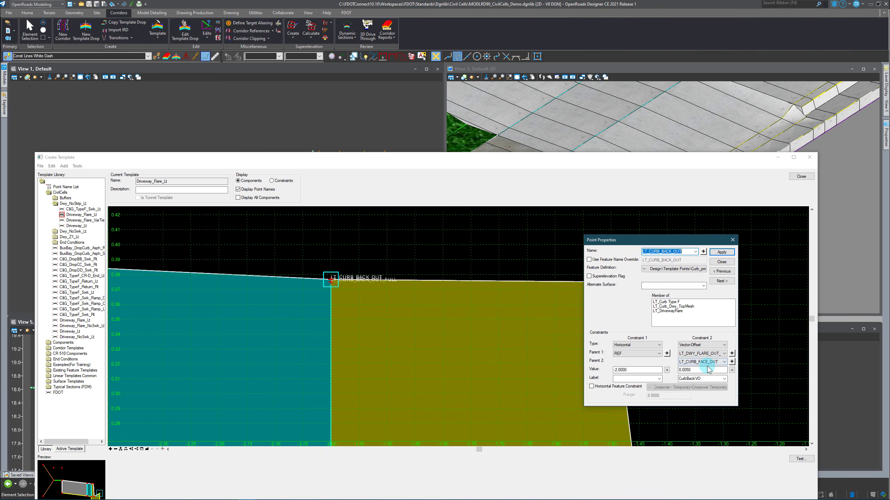
scroll(375, 288, "down", 3)
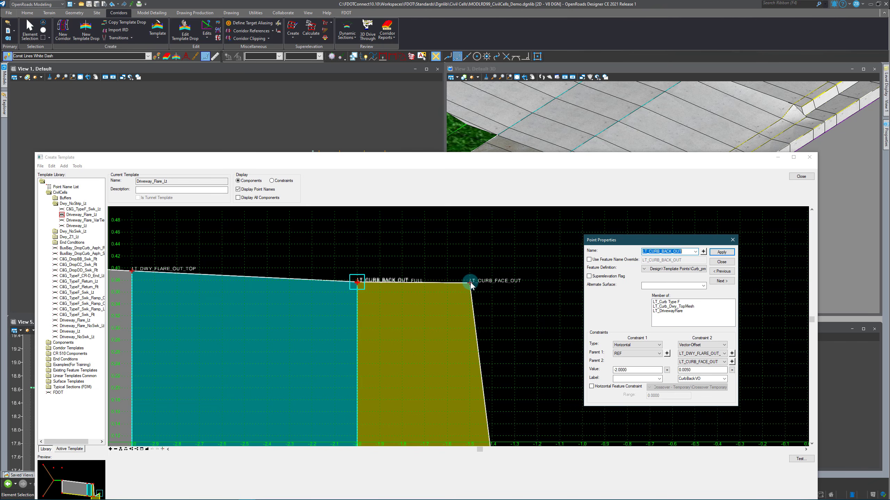
scroll(357, 282, "up", 4)
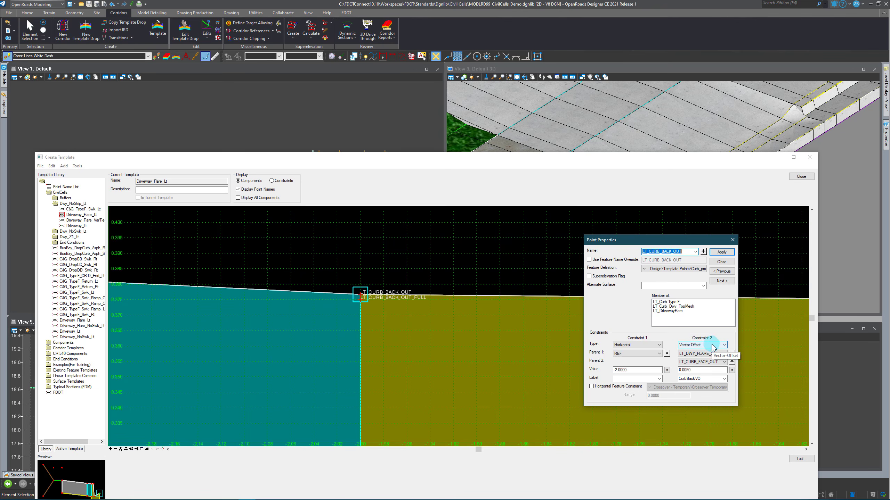
scroll(382, 318, "down", 2)
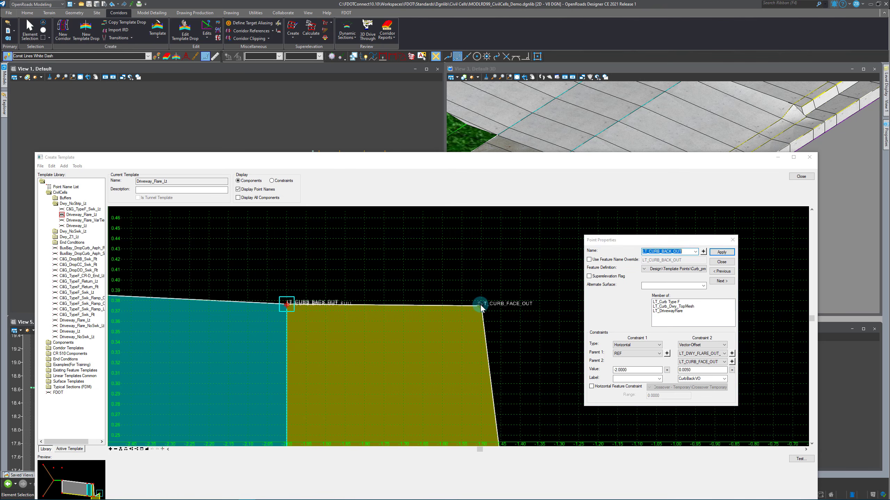
scroll(412, 306, "down", 2)
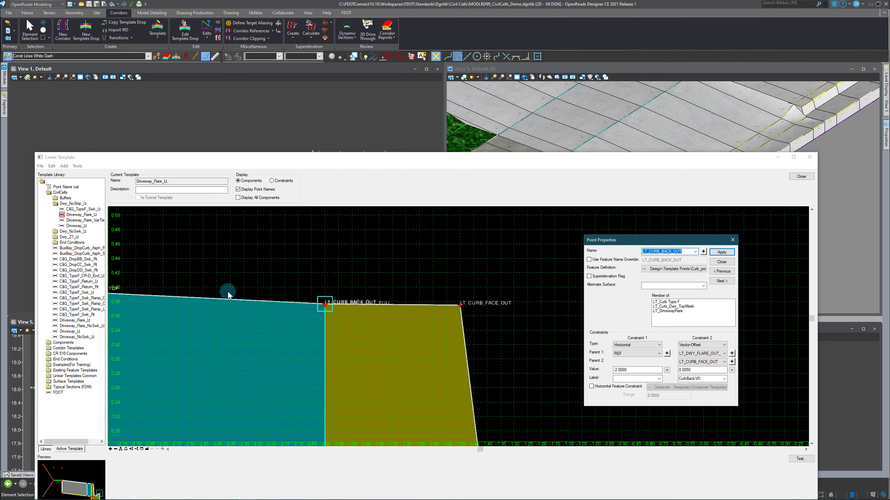
scroll(196, 290, "down", 3)
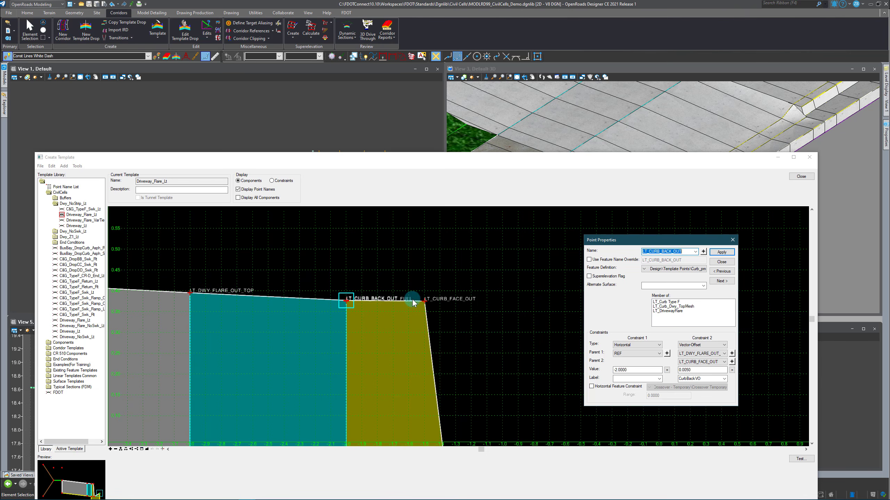
Inspect the LT_CURB_BACK_OUT point beside the driveway flare, and close its properties and the template editor
scroll(325, 299, "up", 2)
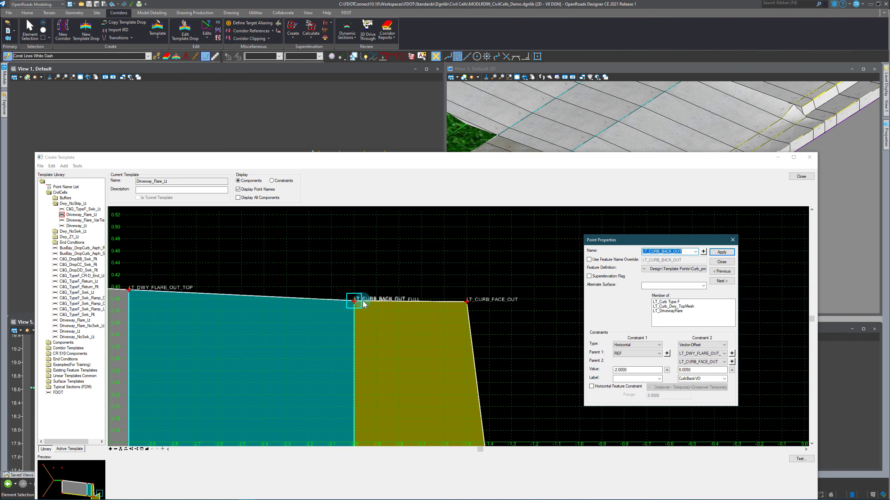
scroll(354, 301, "up", 2)
scroll(353, 303, "up", 3)
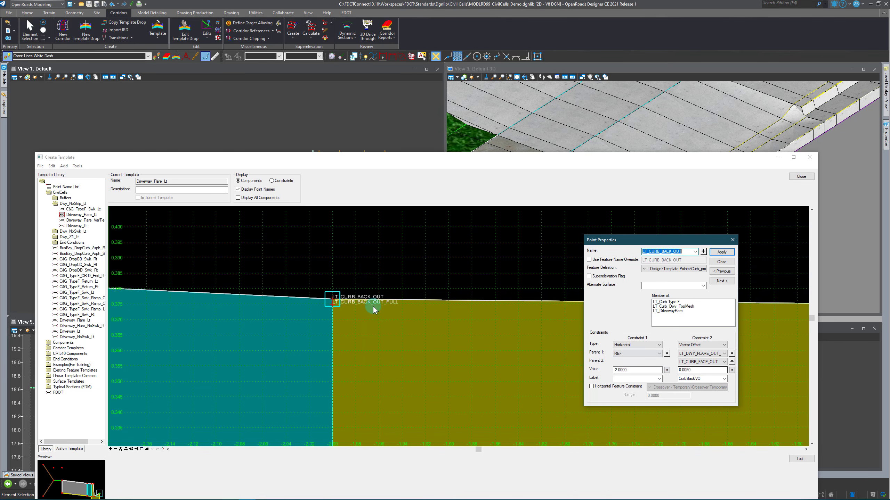
scroll(402, 345, "down", 4)
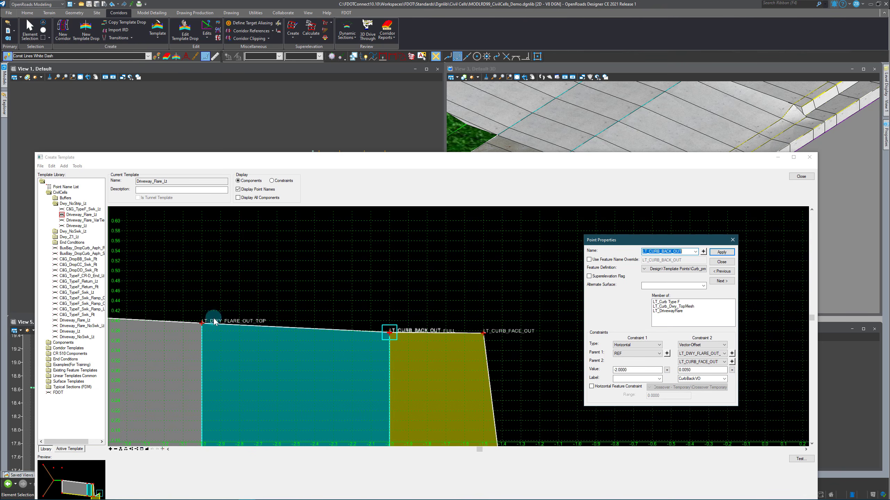
left_click(727, 263)
left_click(801, 176)
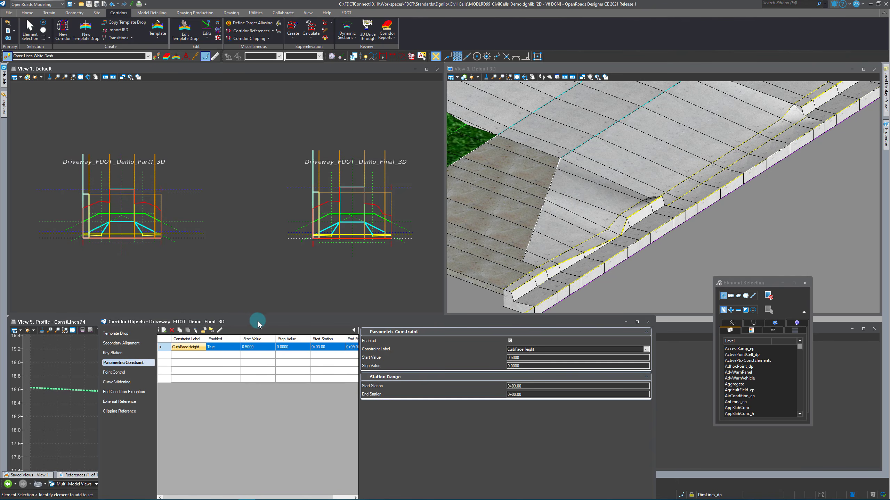
Examine the curb transitions on both sides of the driveway in the 3D model
scroll(595, 249, "down", 2)
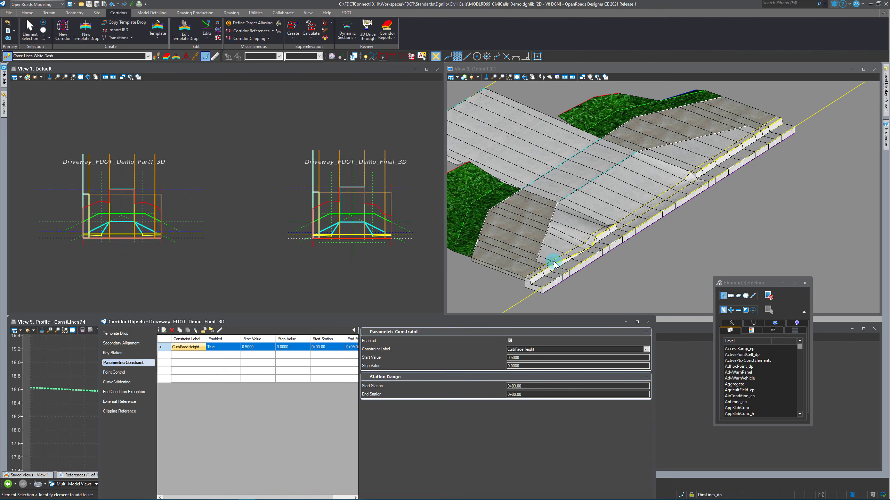
scroll(672, 209, "up", 2)
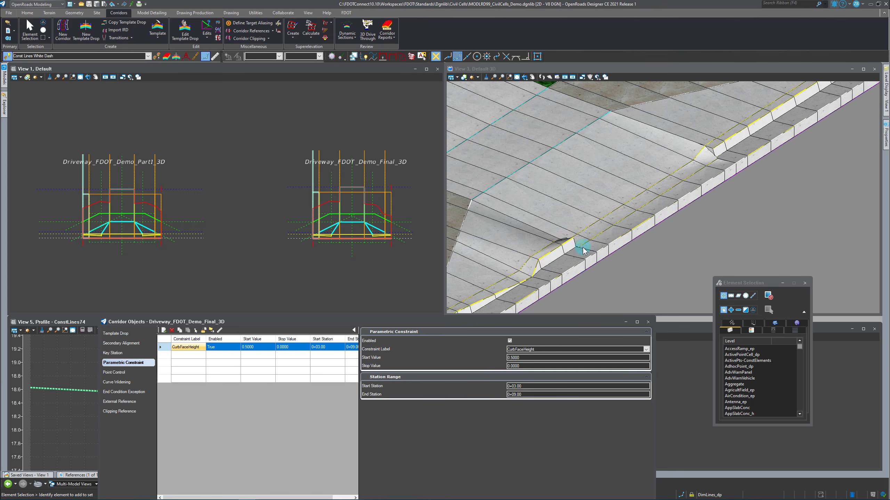
scroll(530, 274, "down", 2)
scroll(687, 179, "up", 1)
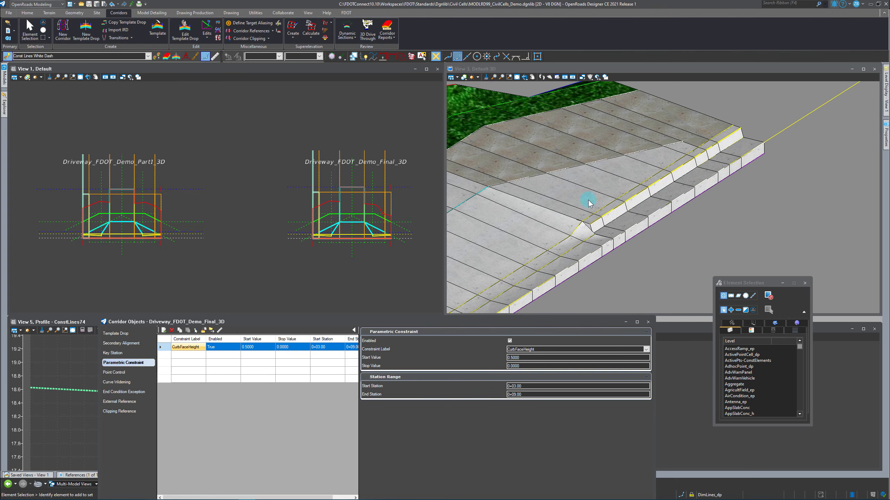
scroll(213, 249, "down", 2)
scroll(289, 260, "up", 2)
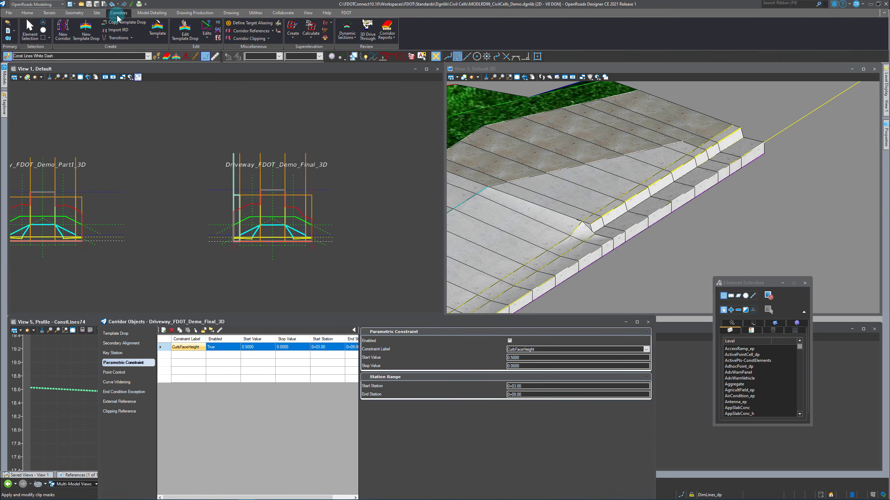
Begin a new parametric constraint on the Driveway_FDOT_Demo_Final_3D corridor, spanning the far-side flare from station 0+29.00 to 0+35.00
left_click(218, 24)
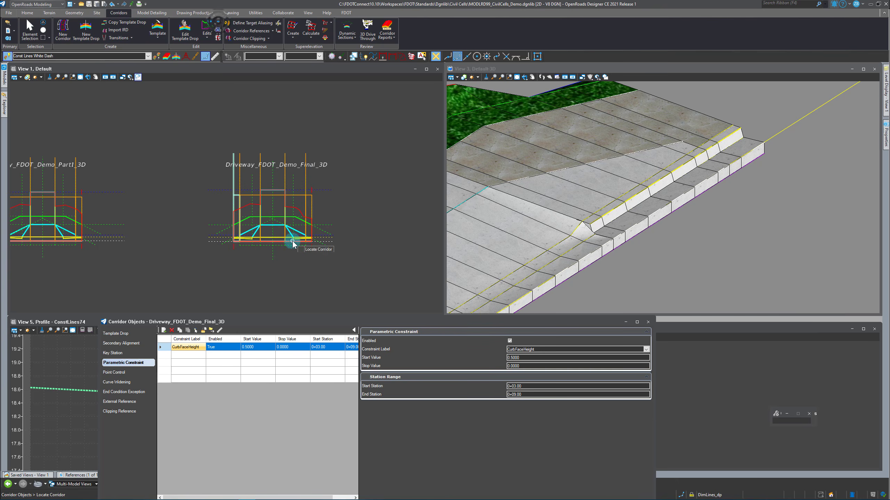
left_click(30, 28)
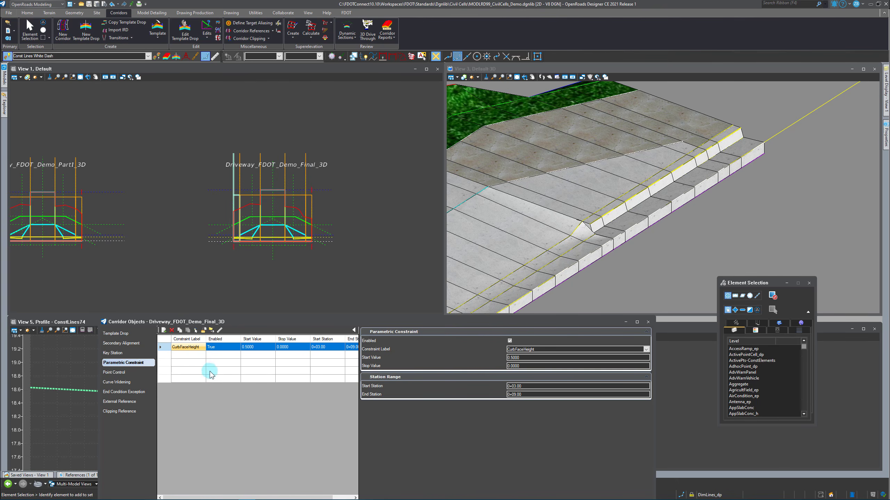
left_click_drag(359, 411, 400, 411)
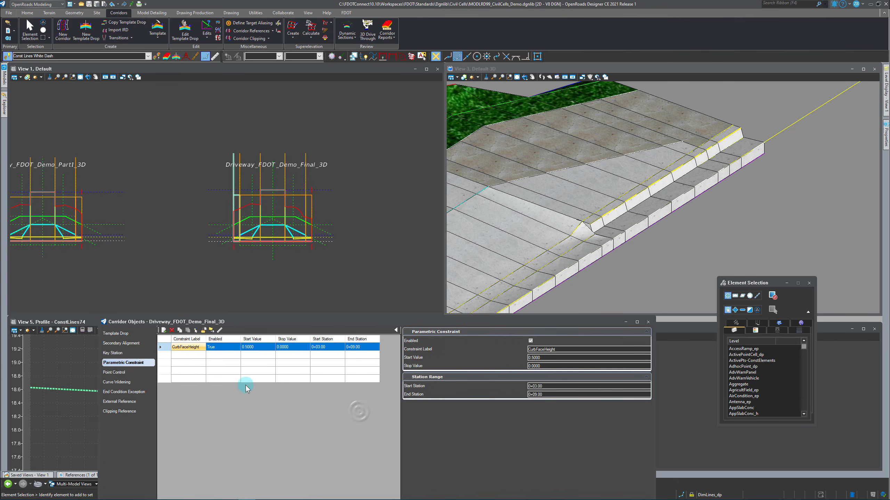
left_click(164, 331)
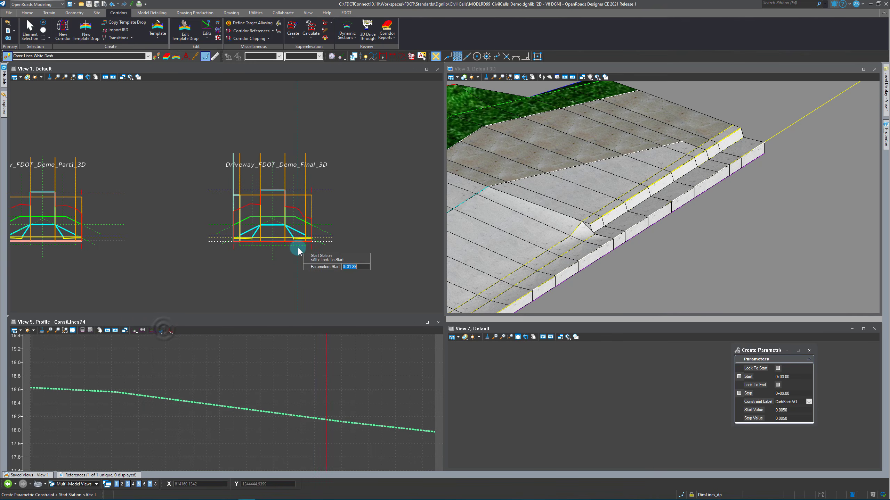
scroll(294, 252, "up", 5)
scroll(303, 228, "up", 5)
scroll(307, 242, "down", 2)
scroll(299, 258, "down", 3)
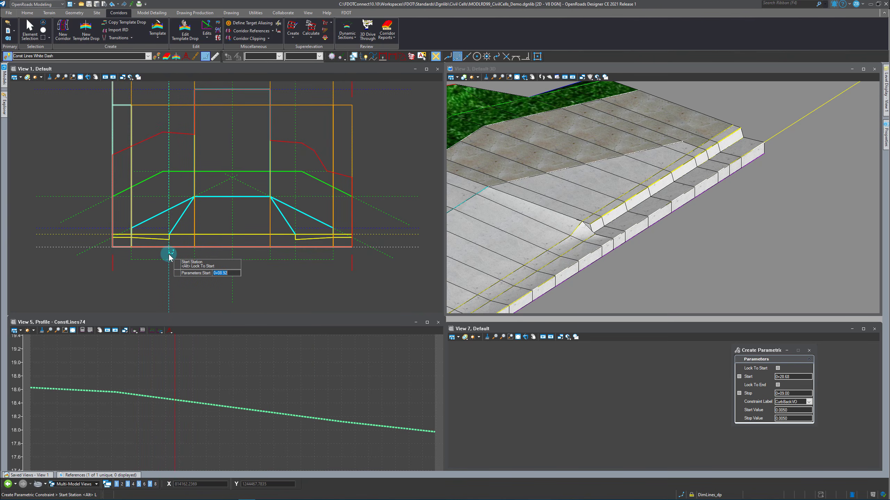
scroll(364, 253, "up", 2)
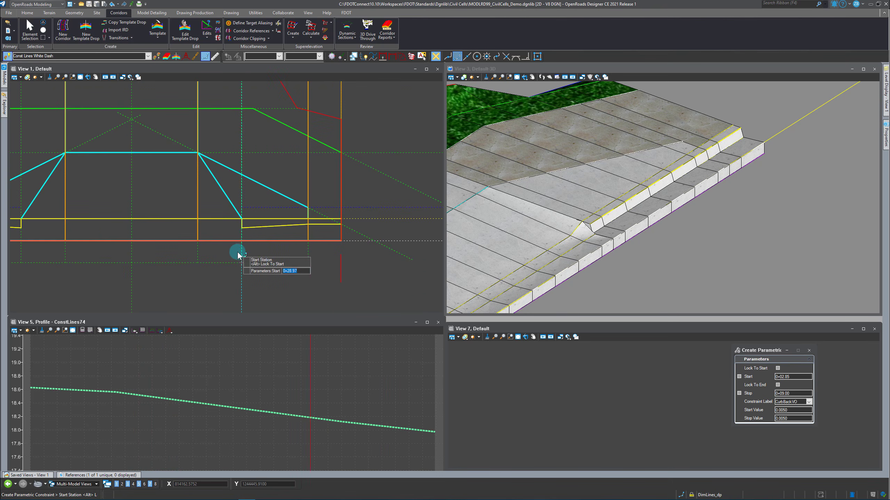
left_click(259, 247)
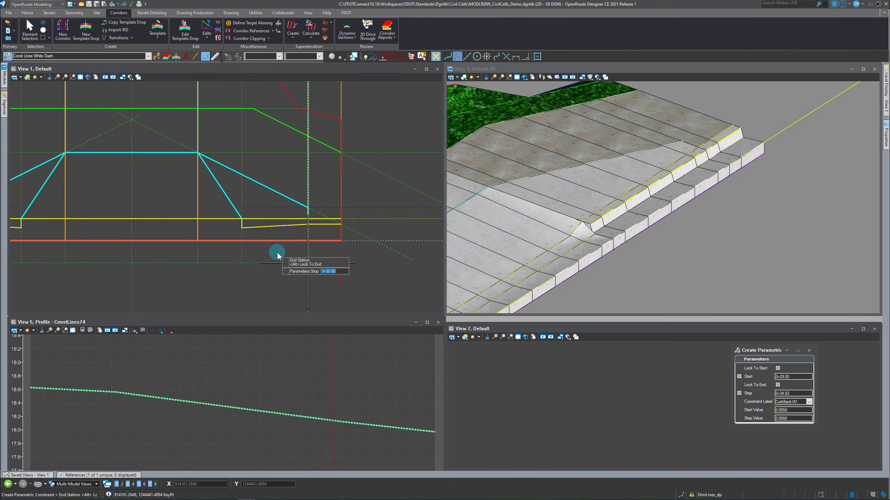
left_click(280, 257)
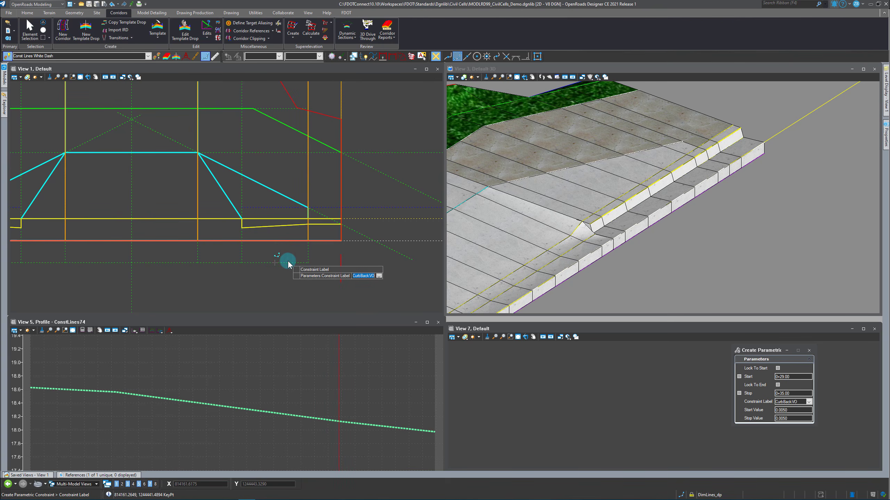
Assign the CurbFaceHeight label to the constraint with a start value of 0 and a stop value of 0.5000, and create it
left_click_drag(757, 350, 311, 219)
left_click(363, 271)
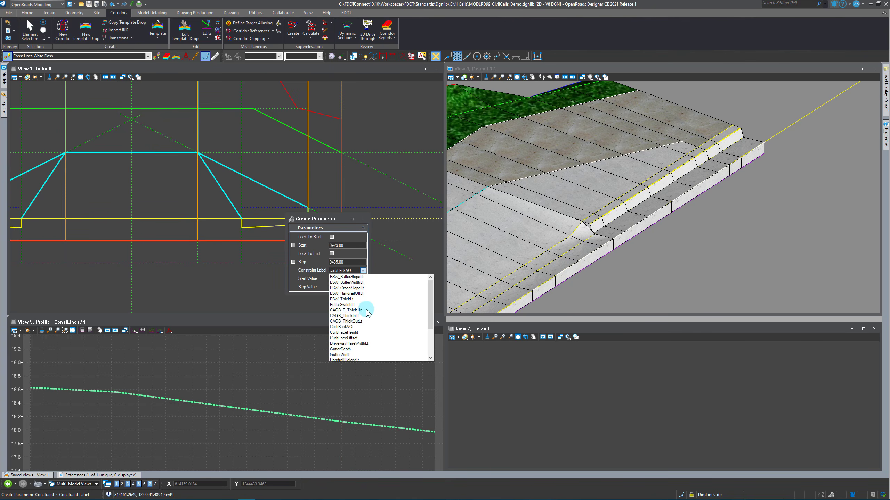
left_click(352, 334)
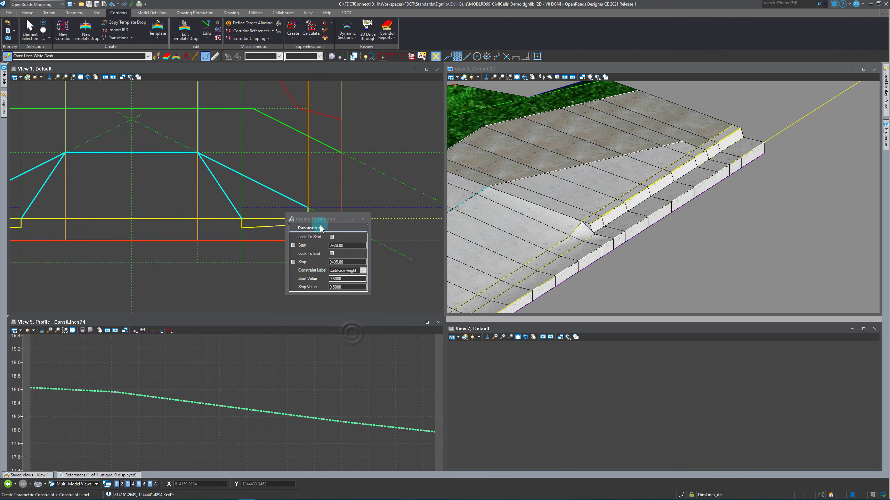
left_click(261, 274)
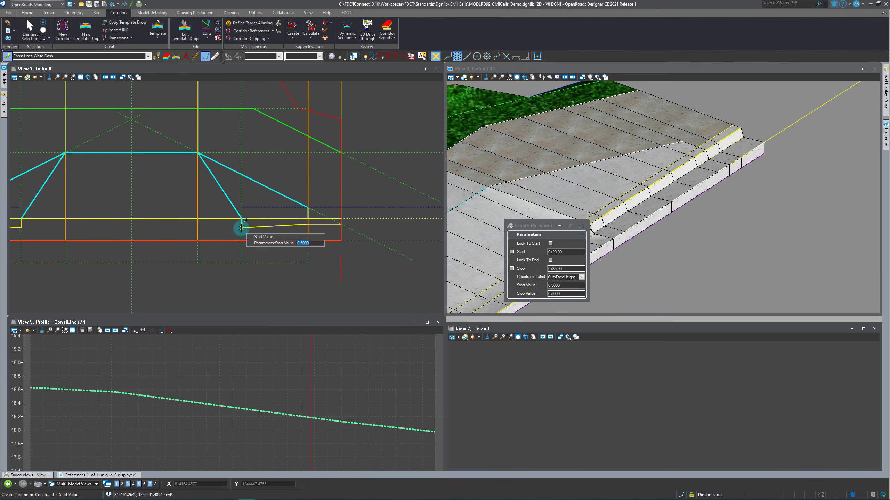
type("0")
key("Return")
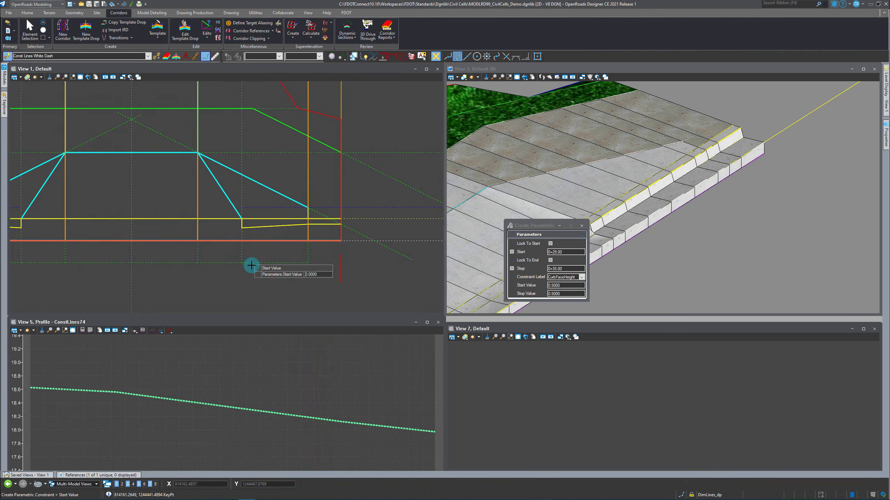
left_click(255, 281)
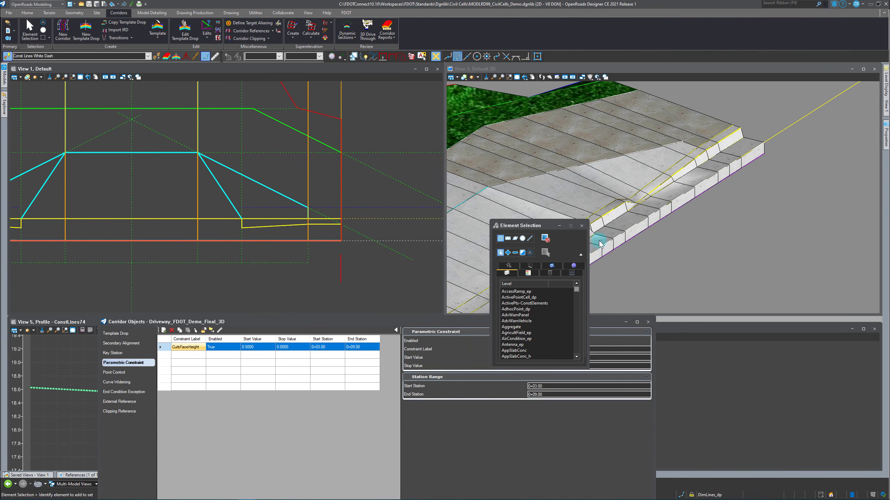
Add a CurbFaceOffset parametric constraint from station 0+29.00 to 0+35.00, with start value 0 and stop value -0.1667
left_click(163, 330)
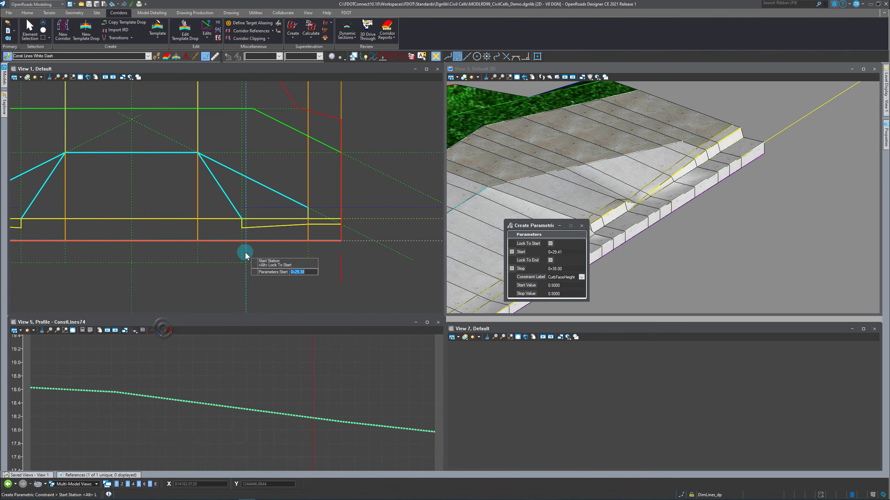
left_click(284, 252)
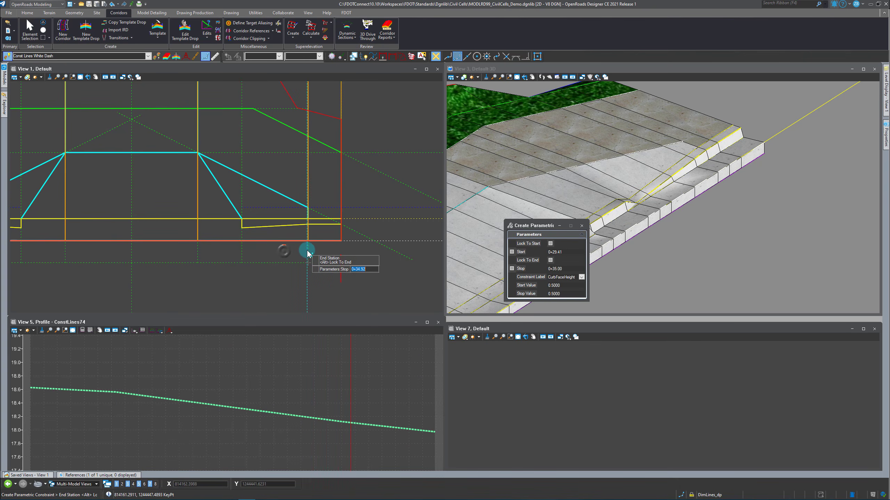
left_click(274, 250)
key("Down")
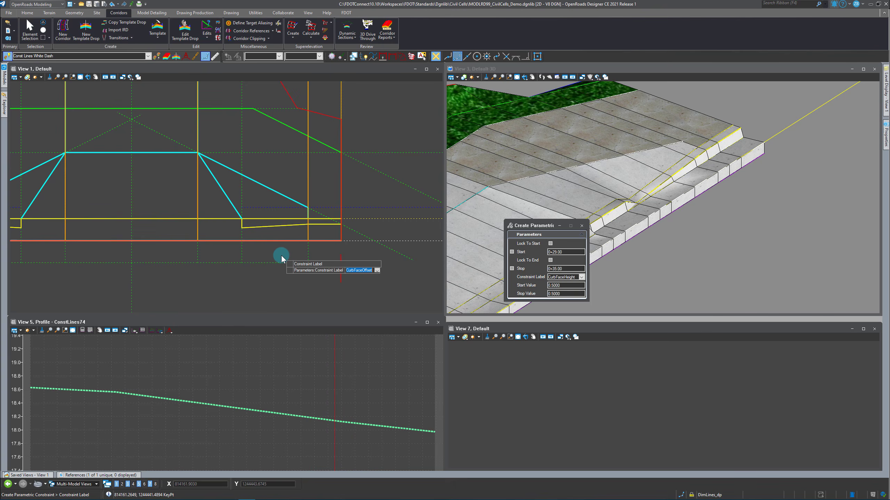
left_click(282, 261)
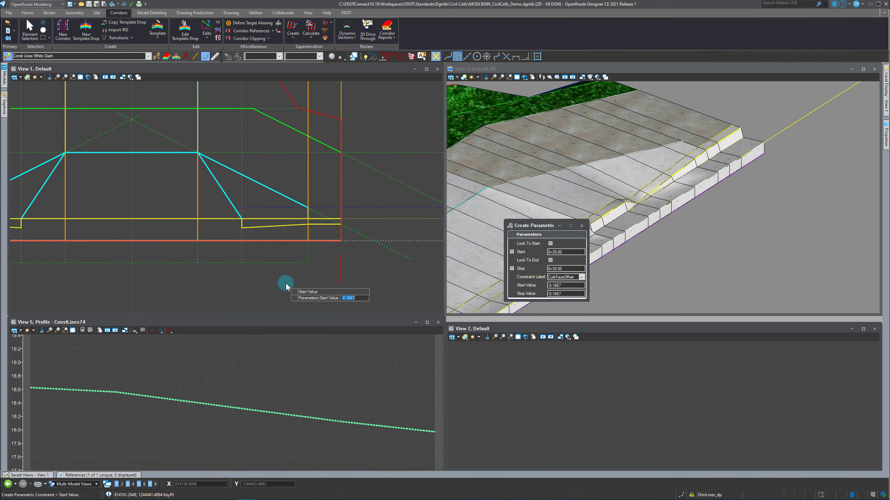
type("0")
left_click(286, 284)
type("-")
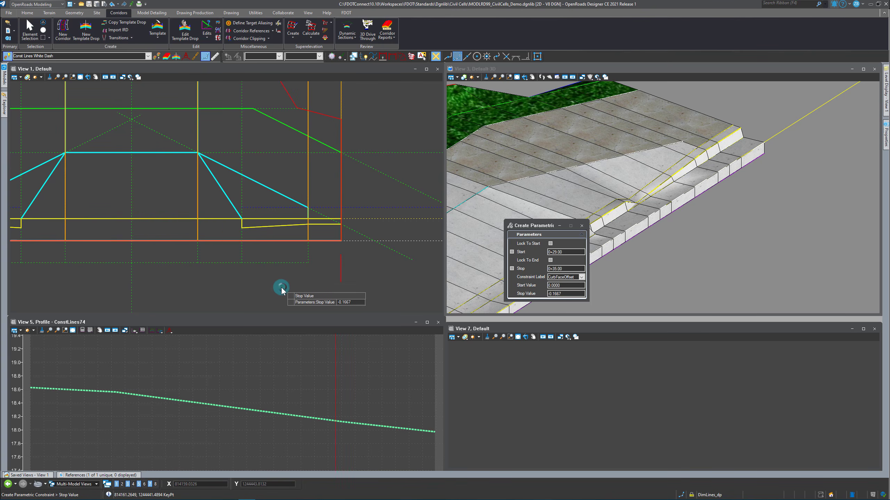
left_click(282, 289)
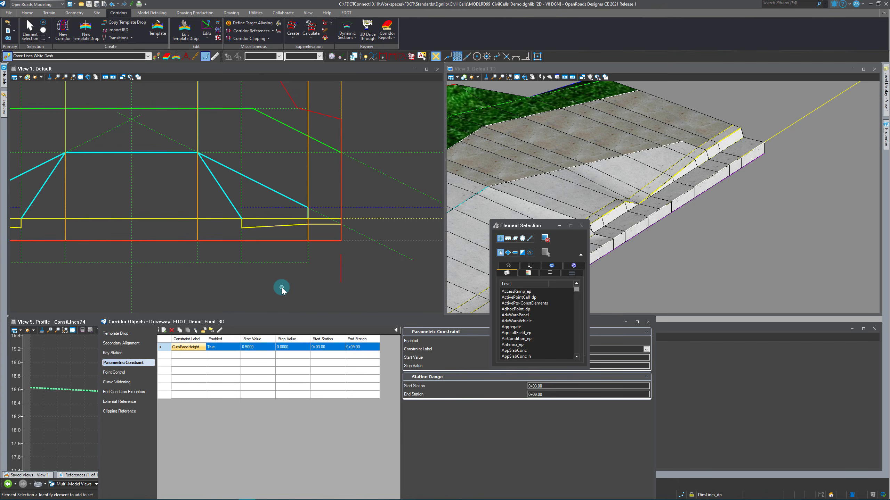
Add a GutterWidth parametric constraint from station 0+29.00 to 0+35.00, with start value -1.1667 and stop value -1.3333
left_click(163, 331)
left_click(265, 253)
left_click(285, 251)
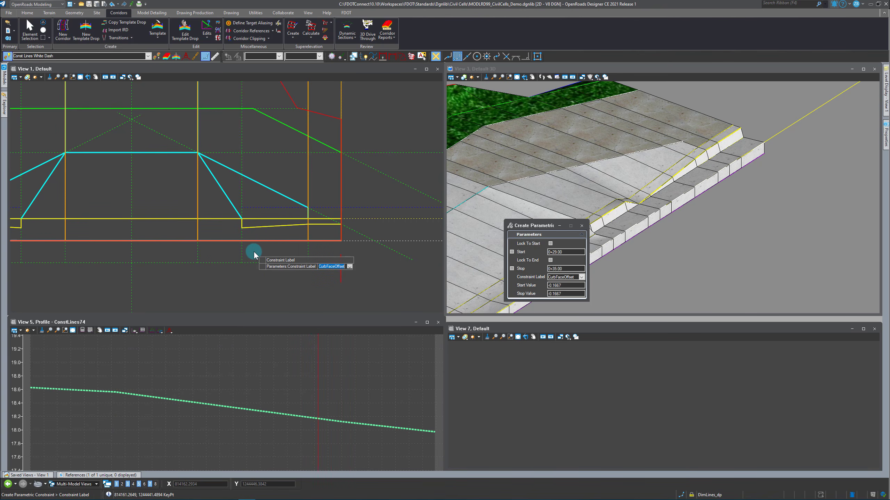
left_click(581, 277)
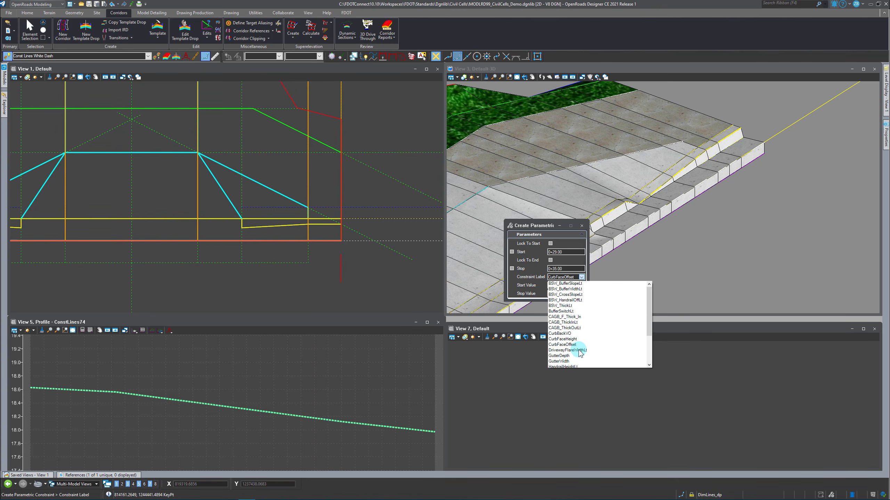
left_click(559, 361)
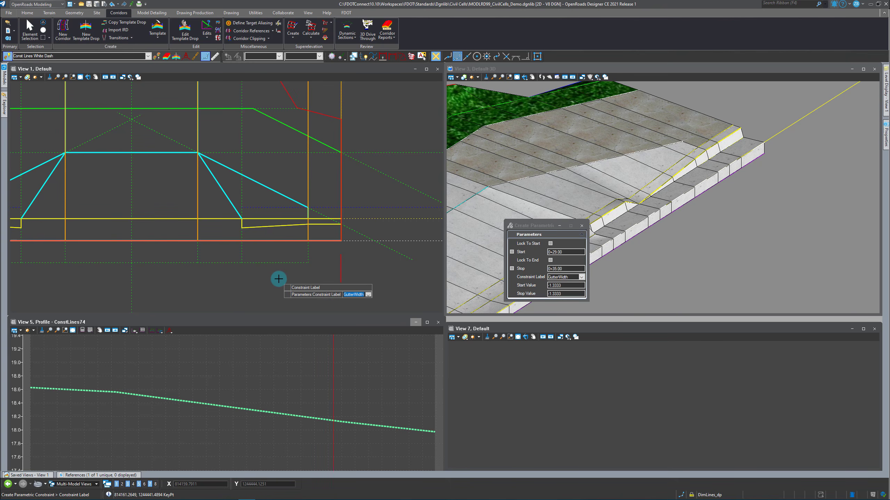
key("Return")
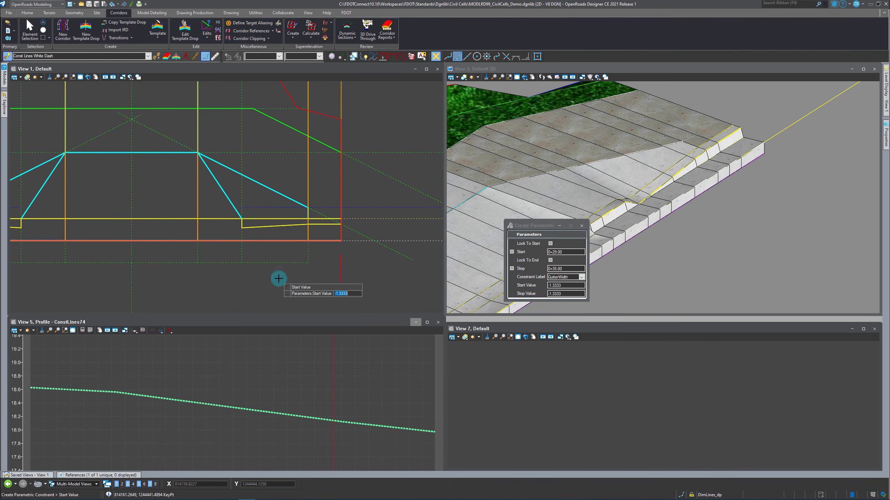
type("-1.1667")
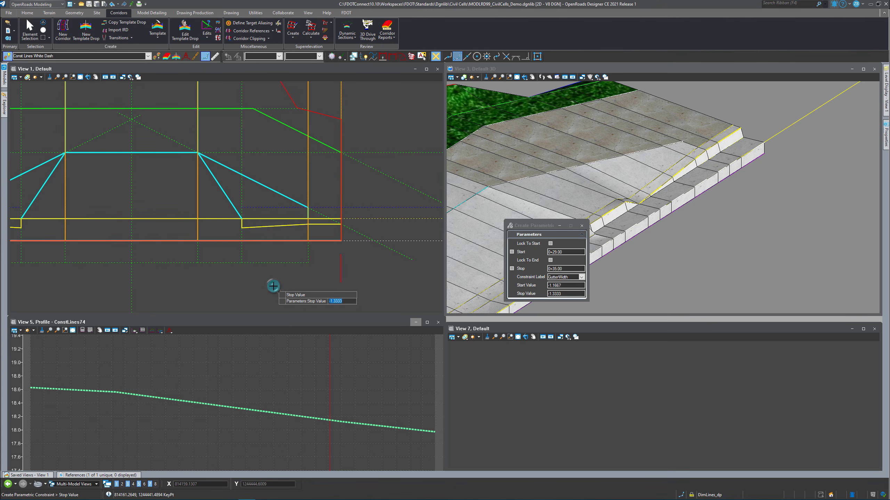
left_click(278, 292)
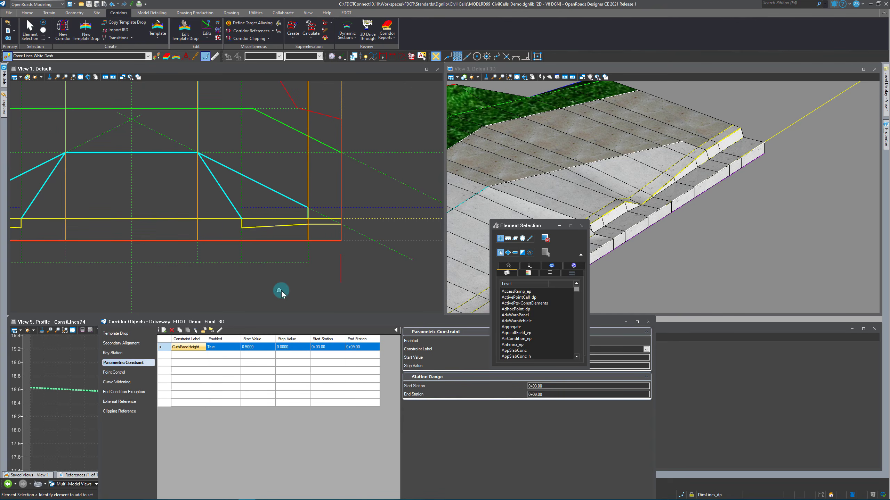
Add a GutterDepth parametric constraint from station 0+29.00 to 0+35.00, with start value -1.25/12 (-0.1042) and stop value -0.1250
left_click(162, 332)
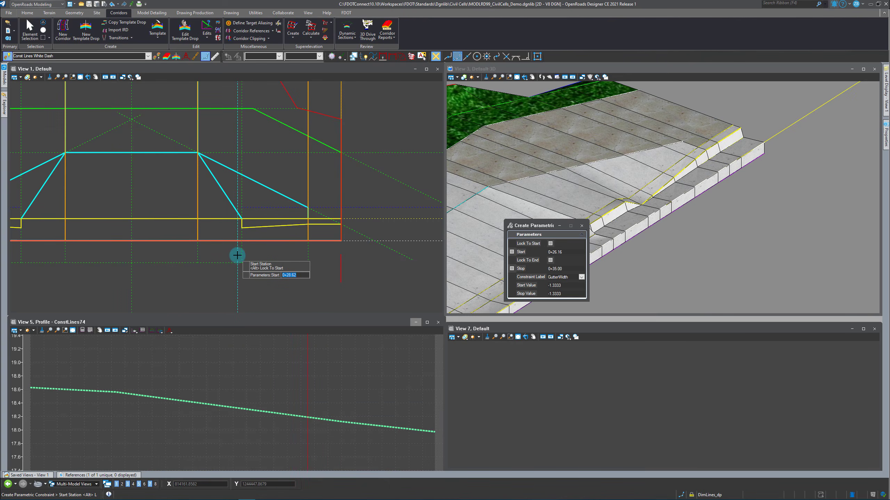
left_click(275, 250)
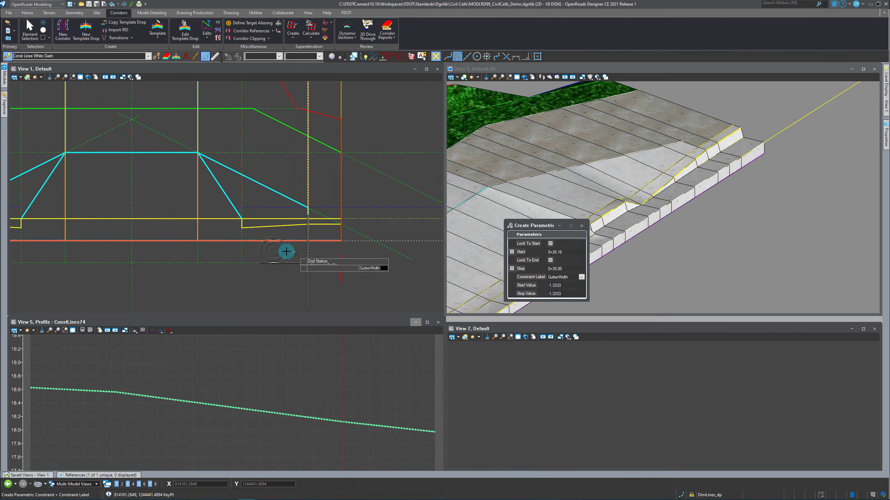
left_click(294, 248)
left_click(285, 289)
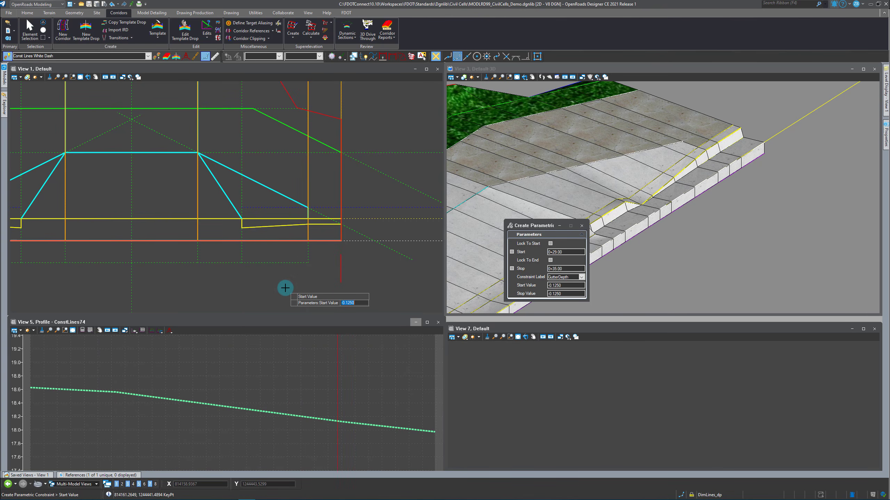
type("-1")
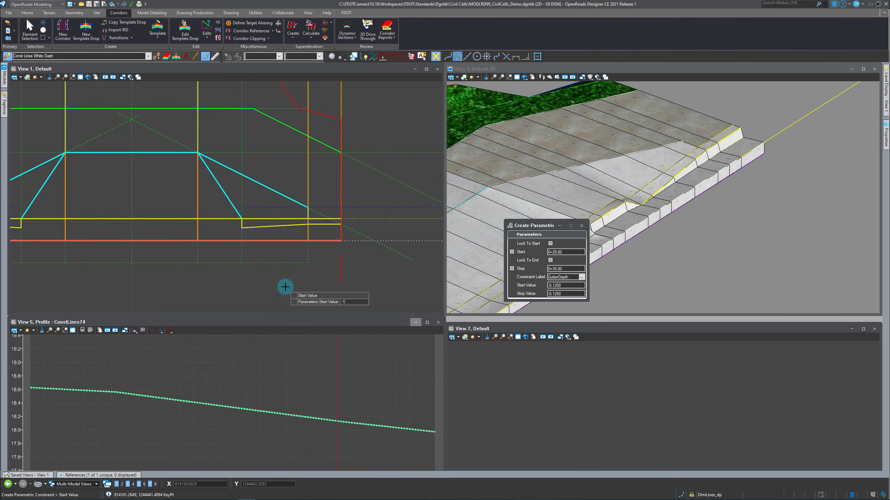
type(".5/12")
key("Return")
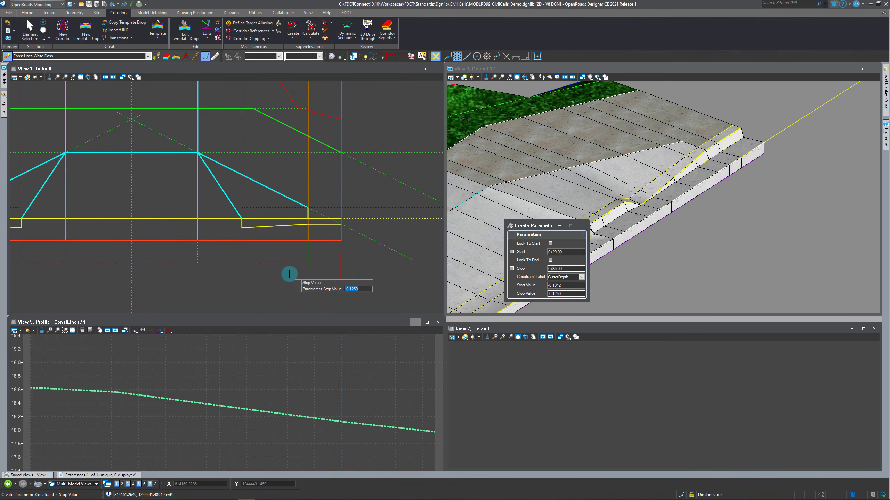
left_click(289, 274)
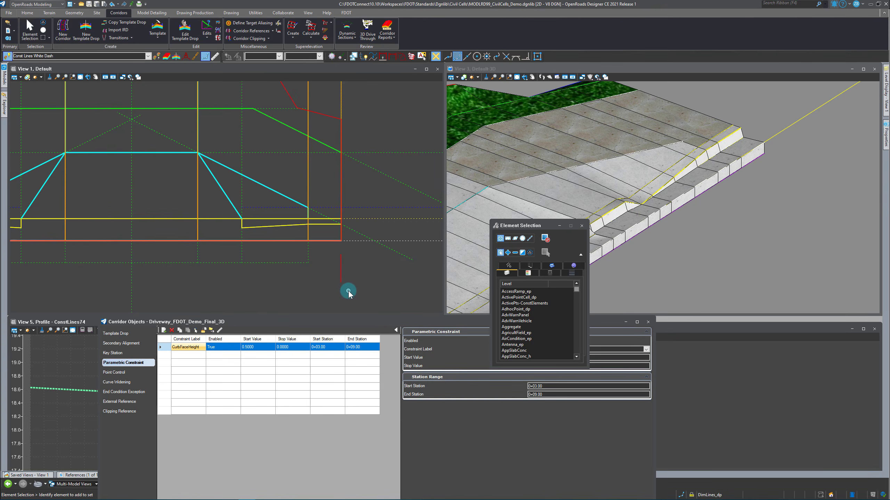
Move the selection dialog clear of the flare and add a CurbBackVO parametric constraint from station 0+29.00 to 0+35.00, with start value 0
left_click_drag(521, 227, 752, 218)
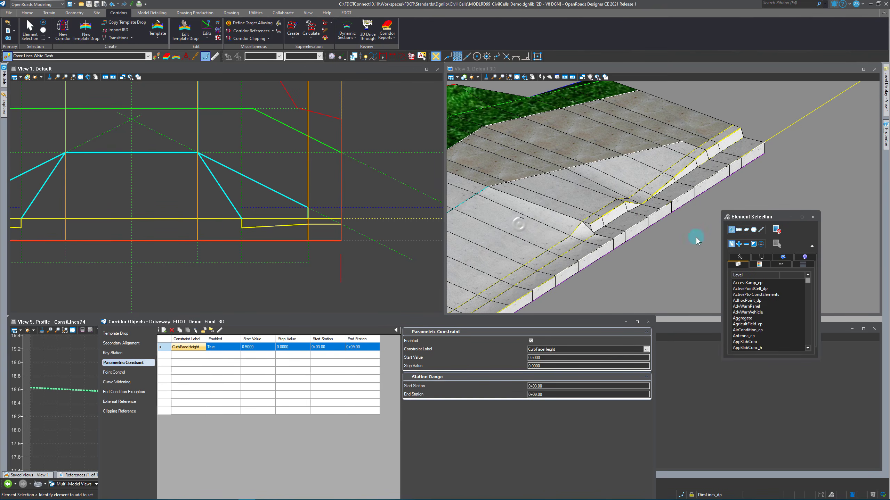
left_click(353, 282)
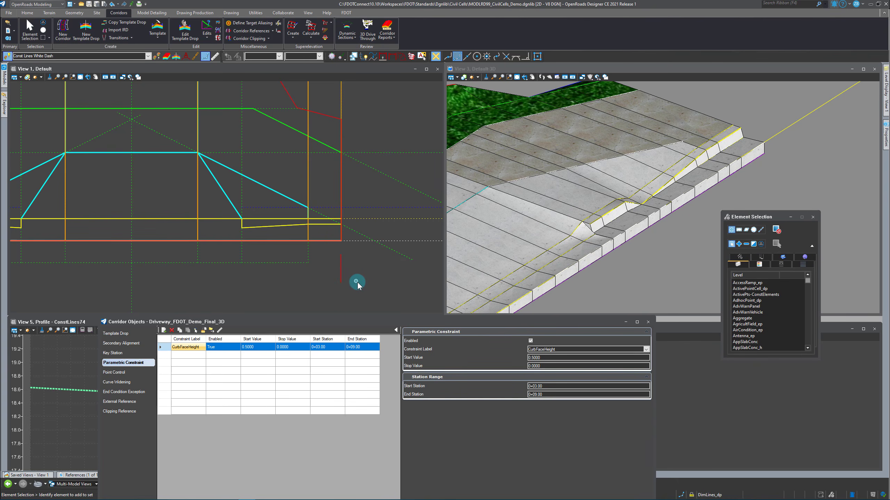
left_click(164, 330)
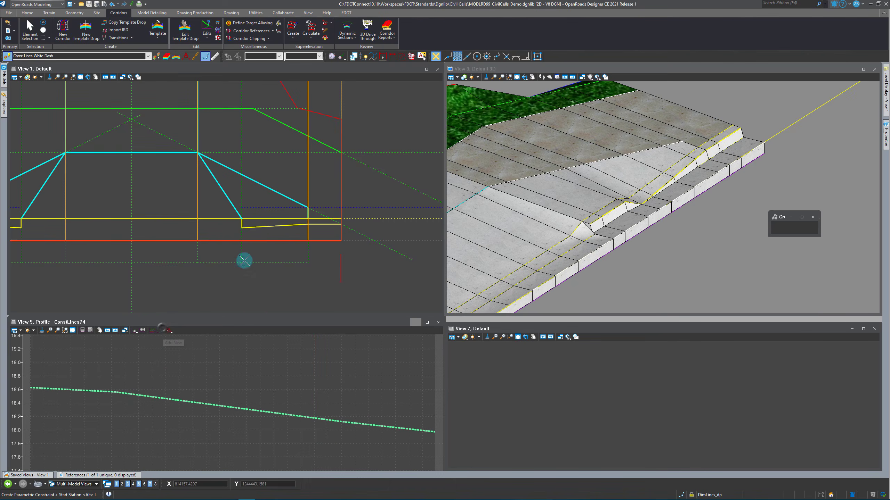
left_click(311, 254)
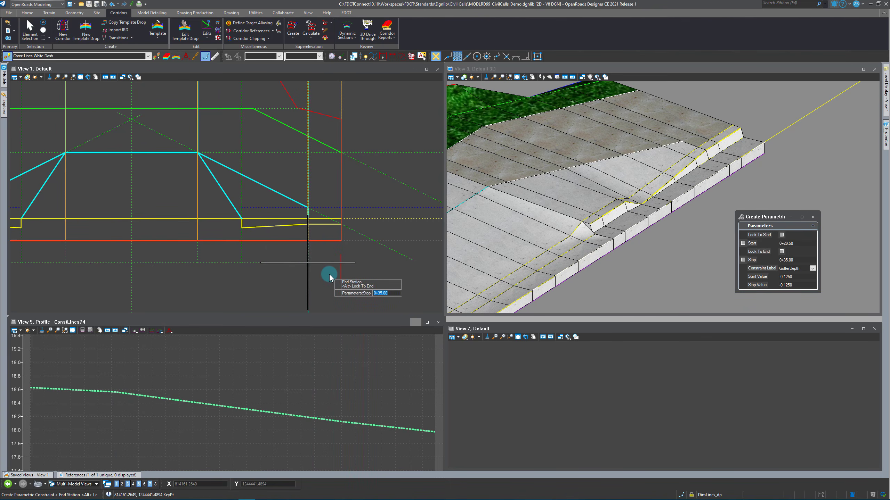
left_click(316, 292)
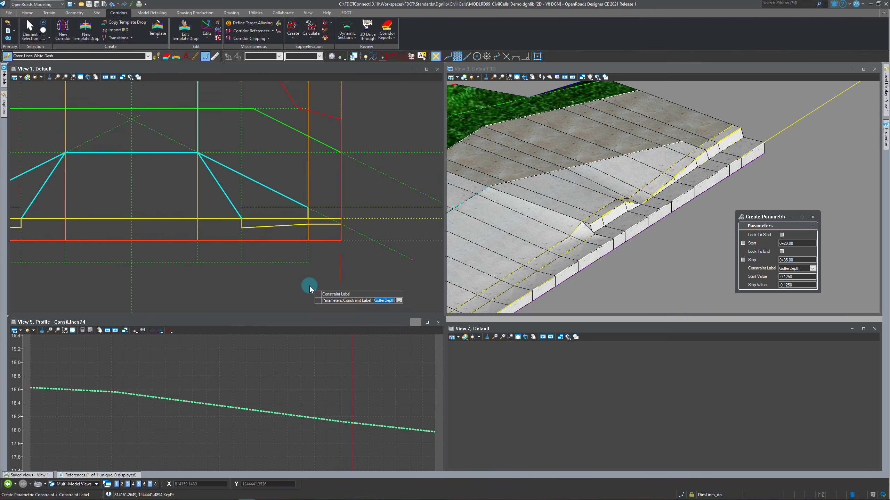
key("Down")
left_click(806, 269)
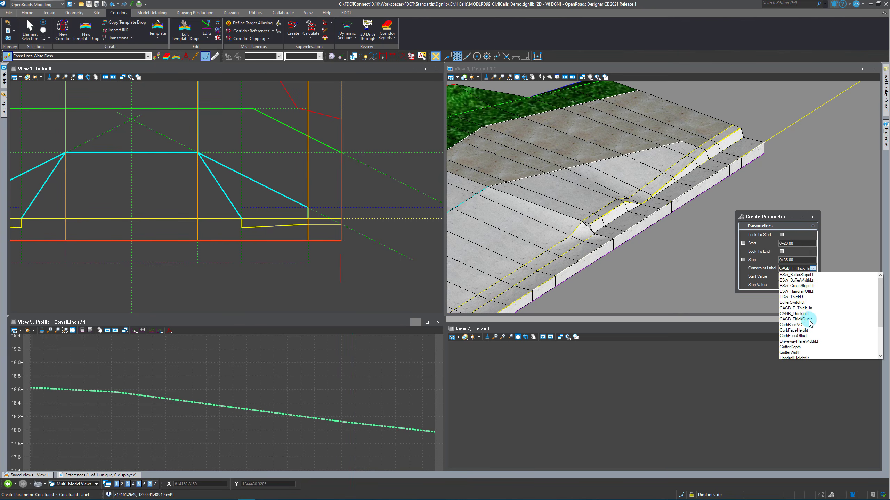
left_click(794, 326)
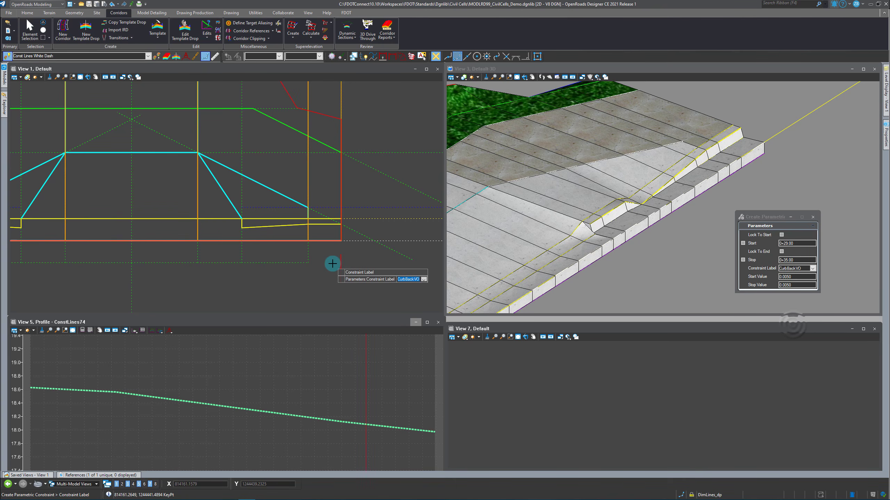
left_click(355, 266)
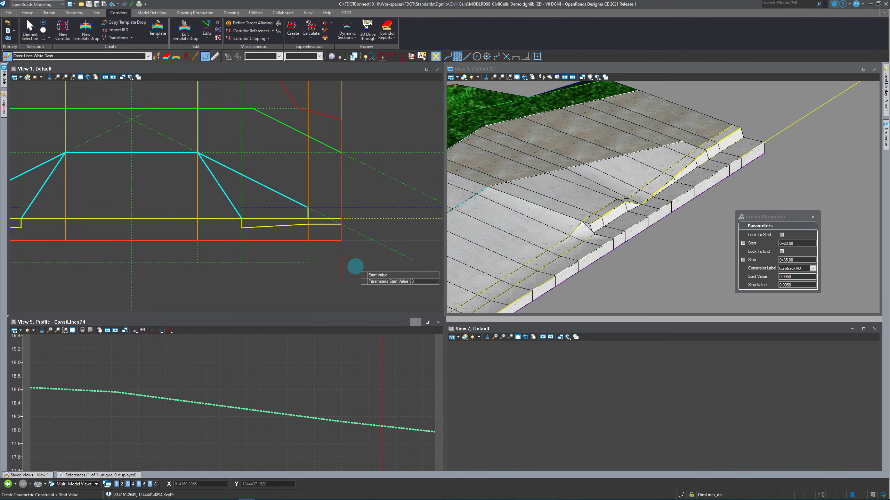
left_click(355, 266)
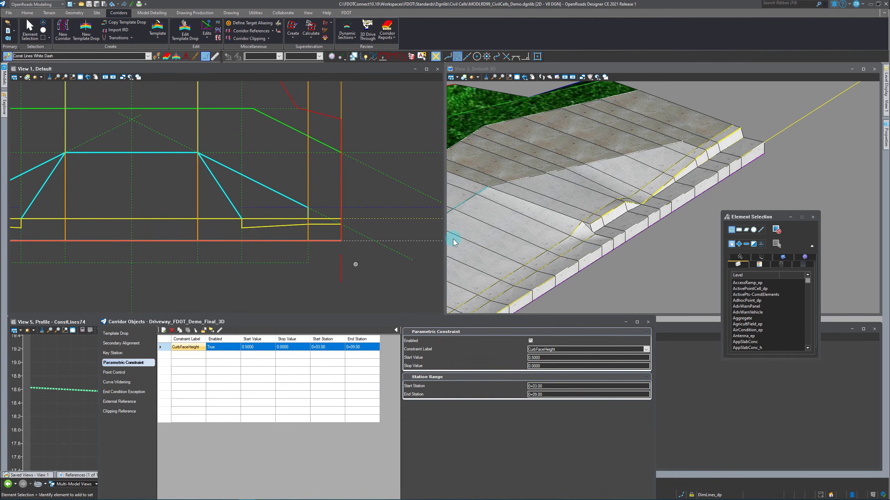
Begin a new parametric constraint across the driveway opening between the two flares, from station 0+09.00 to 0+29.00
scroll(696, 157, "down", 2)
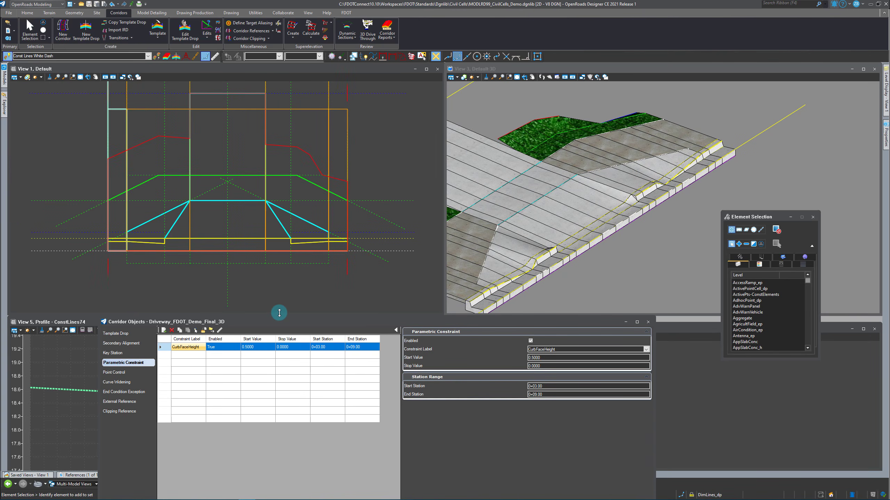
left_click(165, 332)
scroll(171, 277, "up", 2)
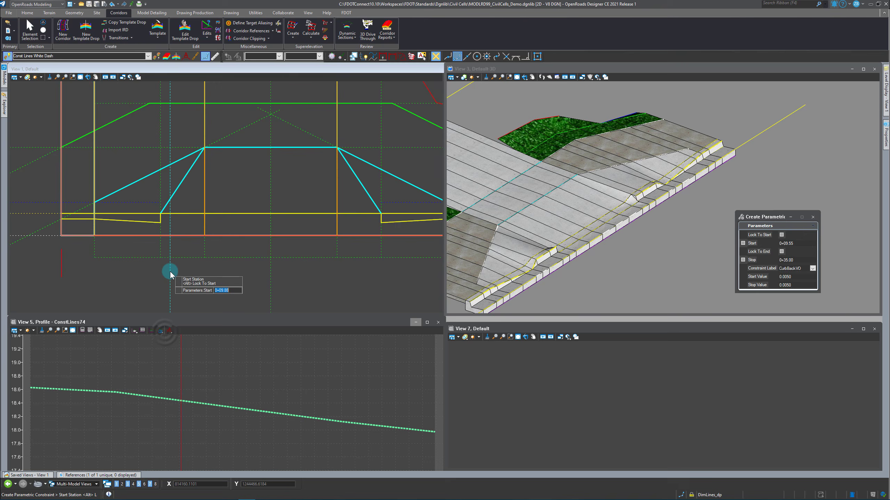
left_click(191, 274)
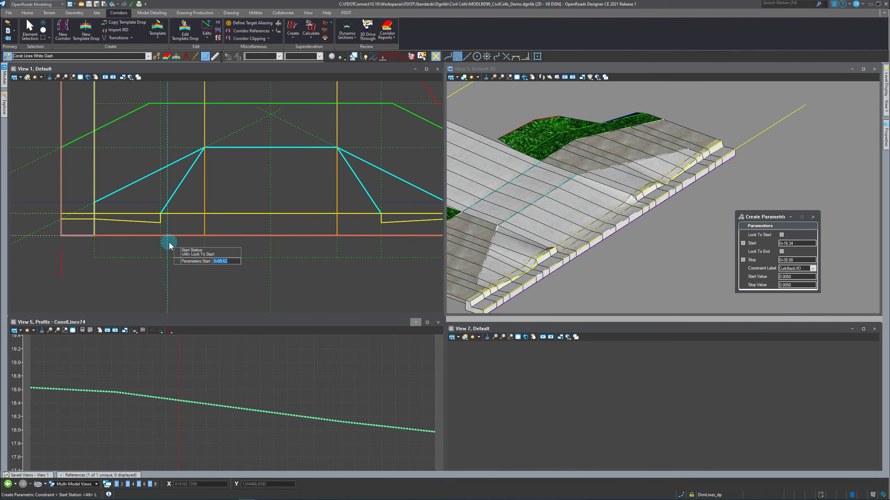
left_click(180, 248)
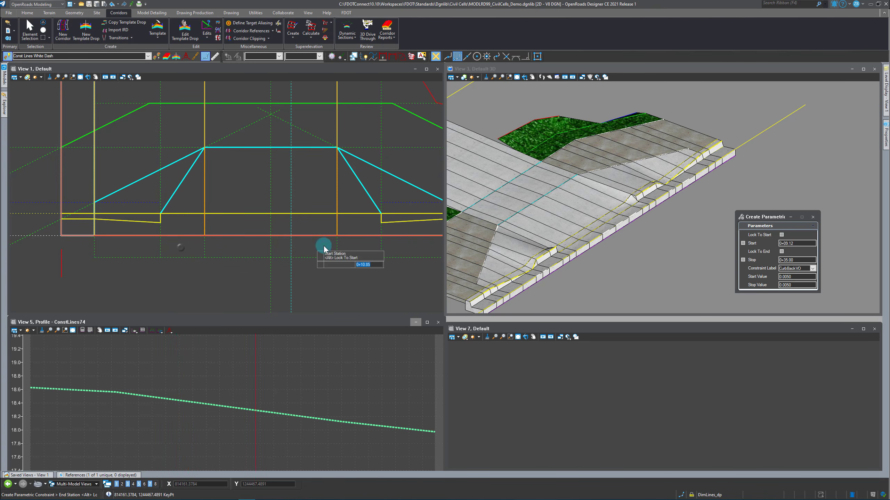
left_click(381, 247)
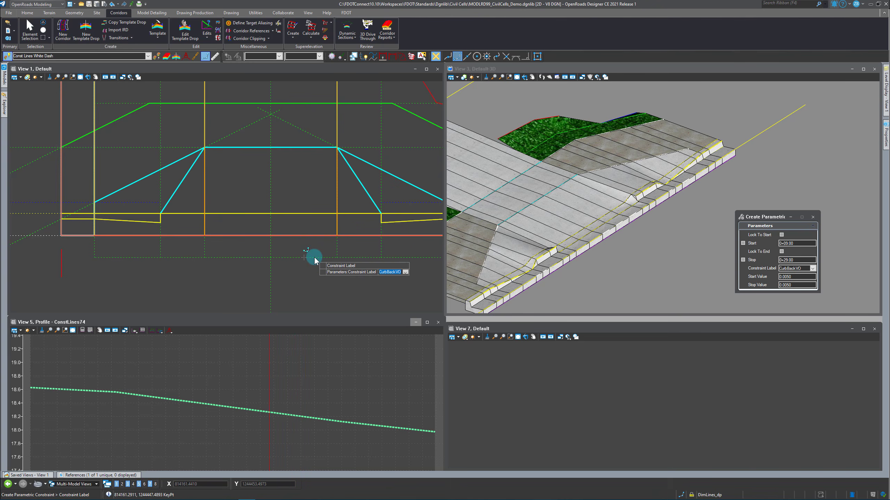
Assign the CurbFaceHeight label to the constraint with start and stop values of 0, and create it
key("Down")
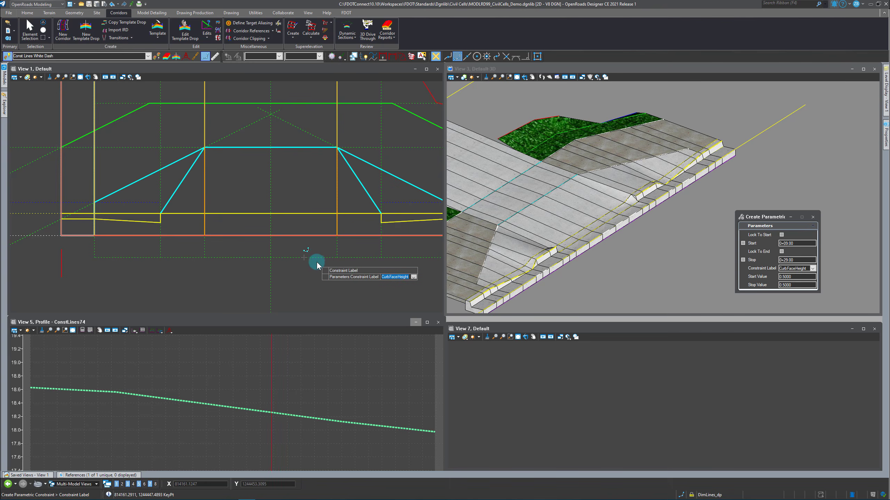
key("Return")
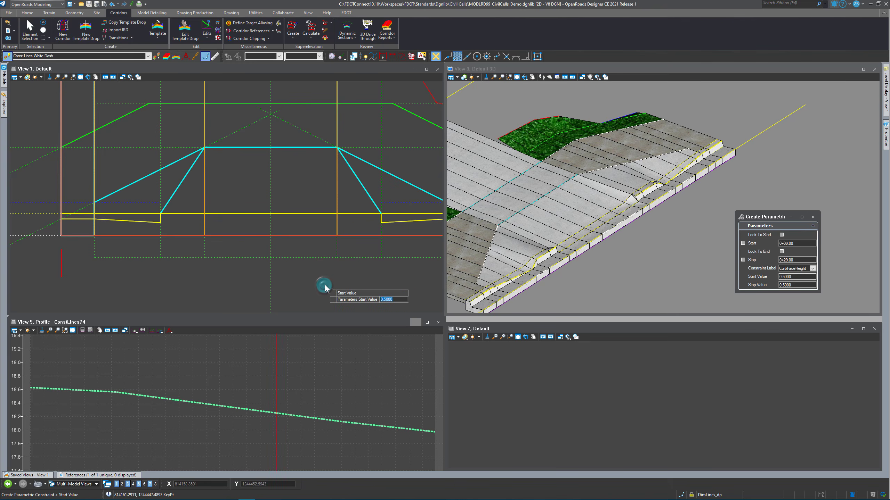
type("0")
key("Return")
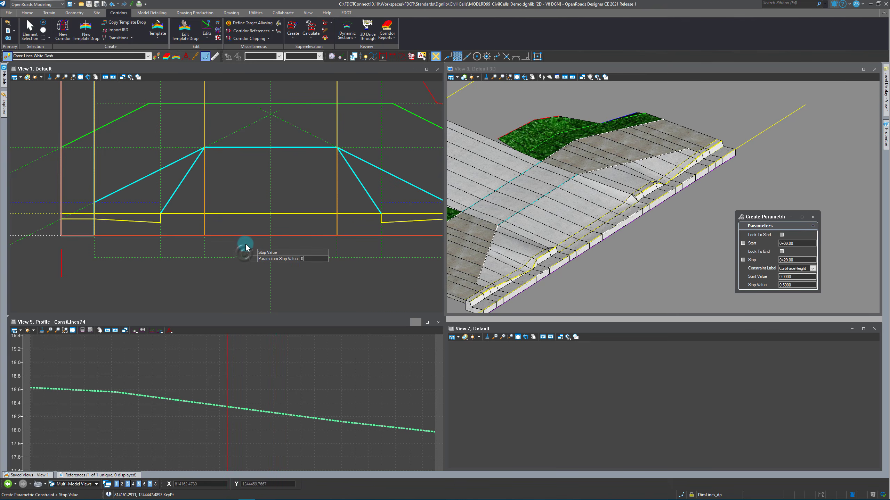
type("0")
key("Return")
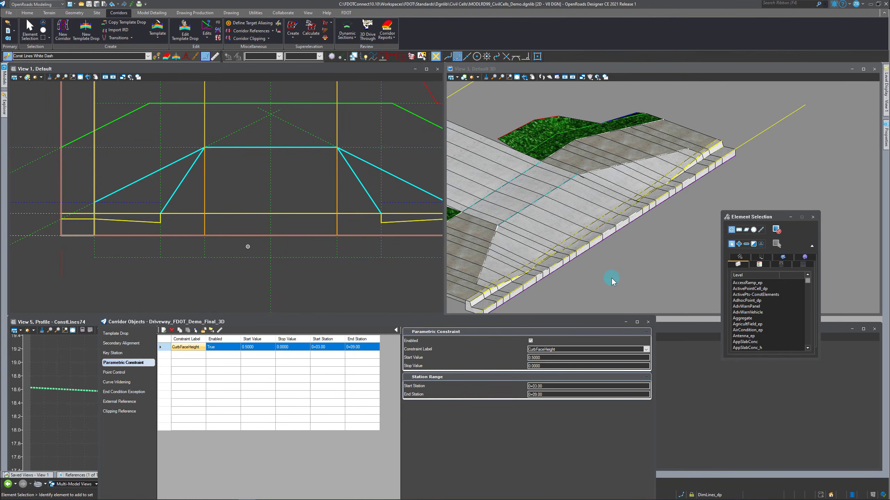
Add a CurbFaceOffset parametric constraint from station 0+09.00 to 0+29.00, with start and stop values of 0
scroll(539, 268, "up", 2)
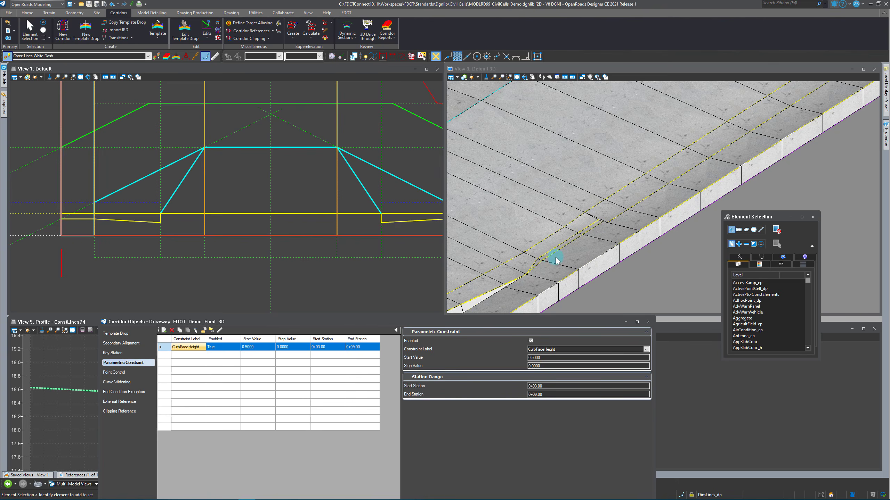
scroll(557, 259, "down", 1)
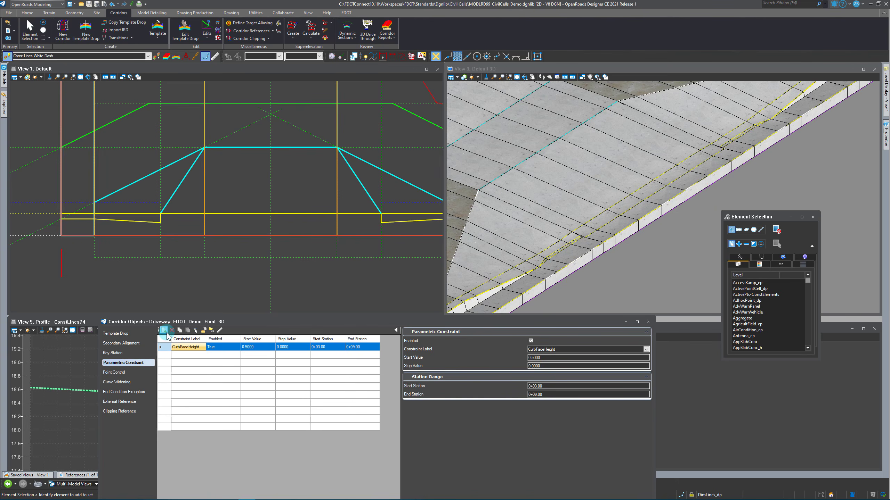
left_click(164, 330)
left_click(191, 251)
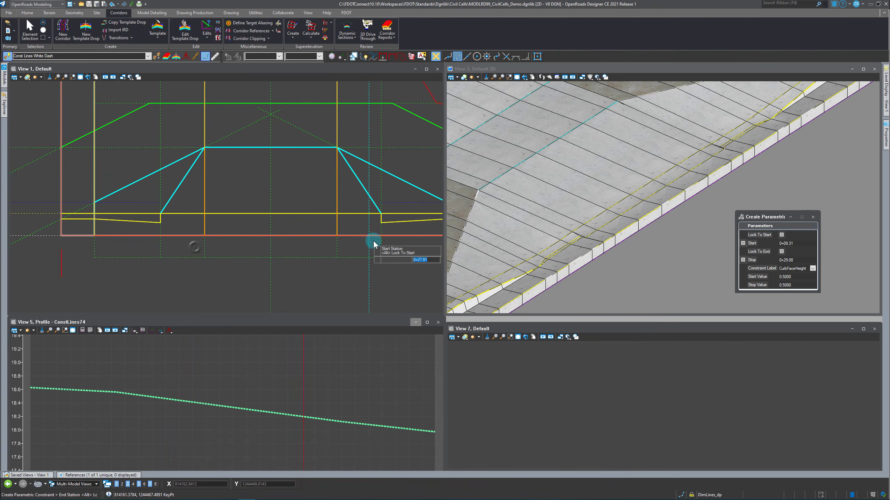
left_click(363, 247)
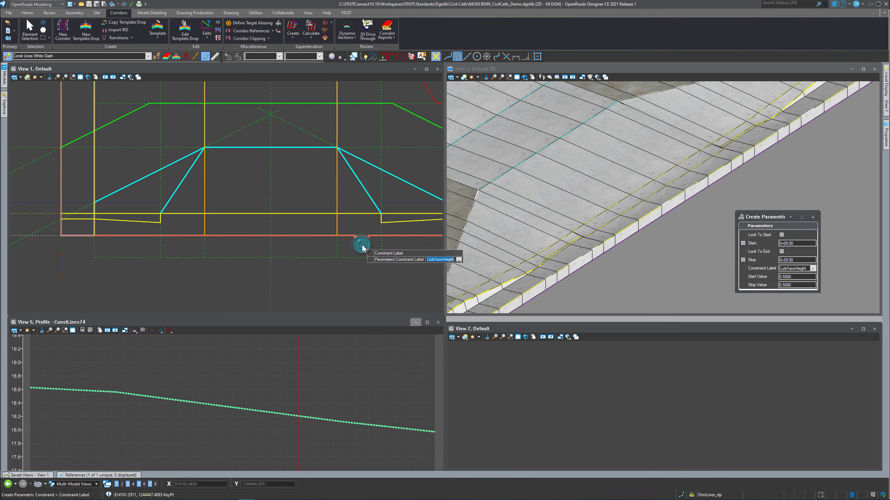
key("Down")
left_click(362, 245)
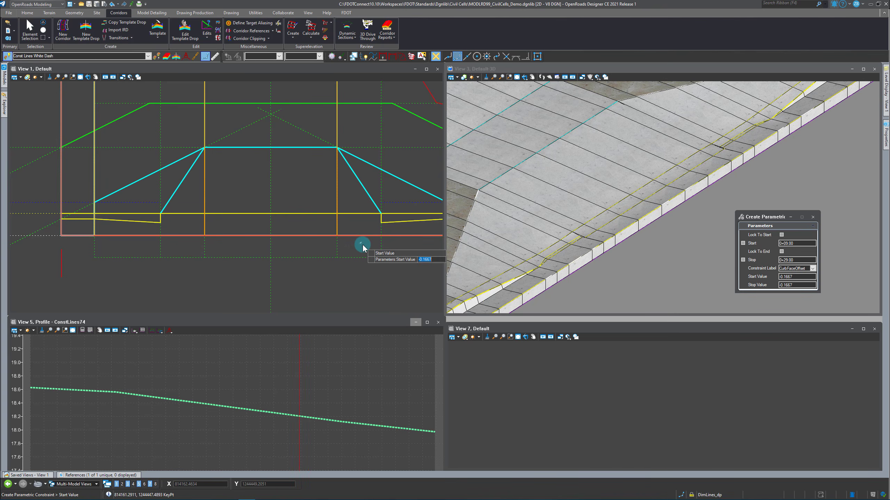
type("0")
left_click(362, 245)
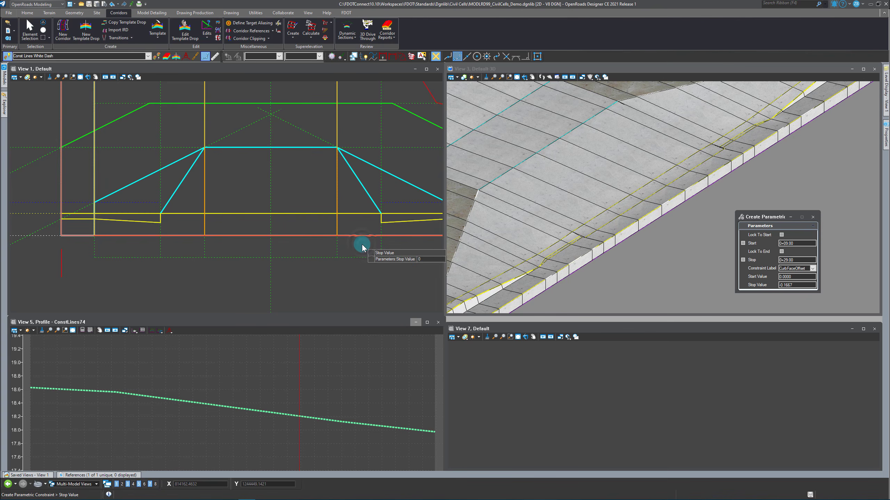
left_click(362, 245)
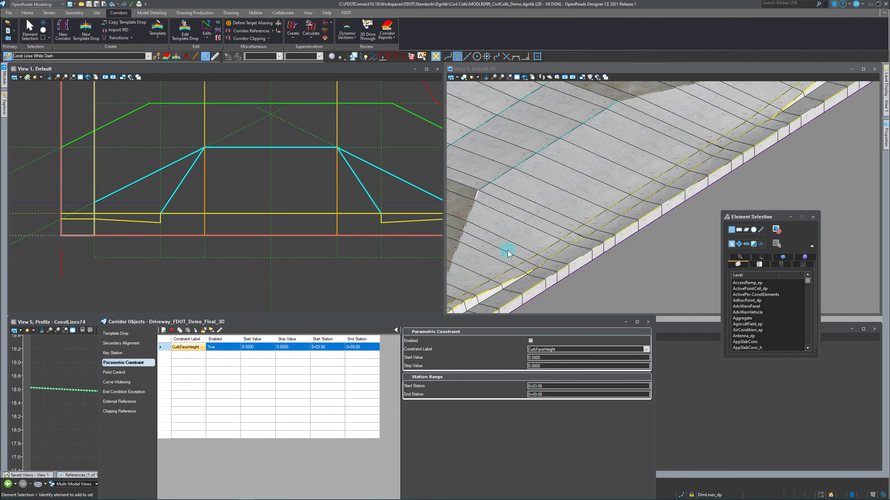
Begin a parametric constraint across the driveway opening from station 0+09.00 to 0+29.00 and assign it the GutterWidth label
left_click(164, 330)
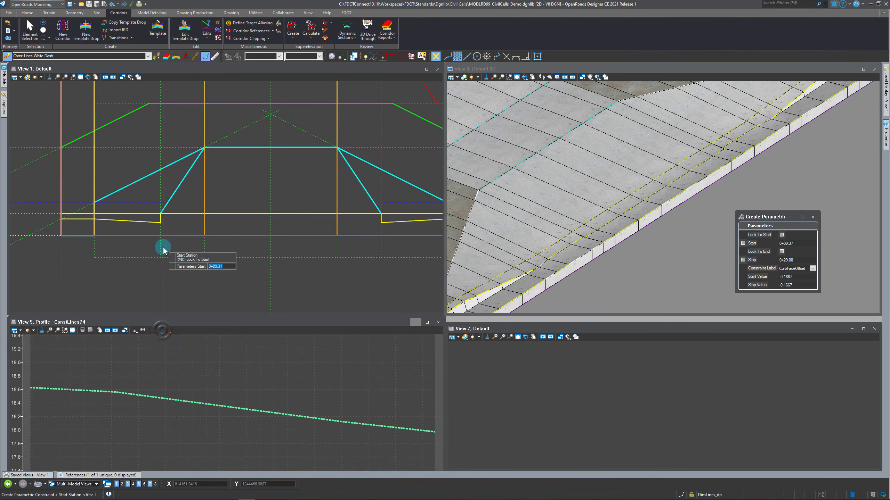
left_click(361, 246)
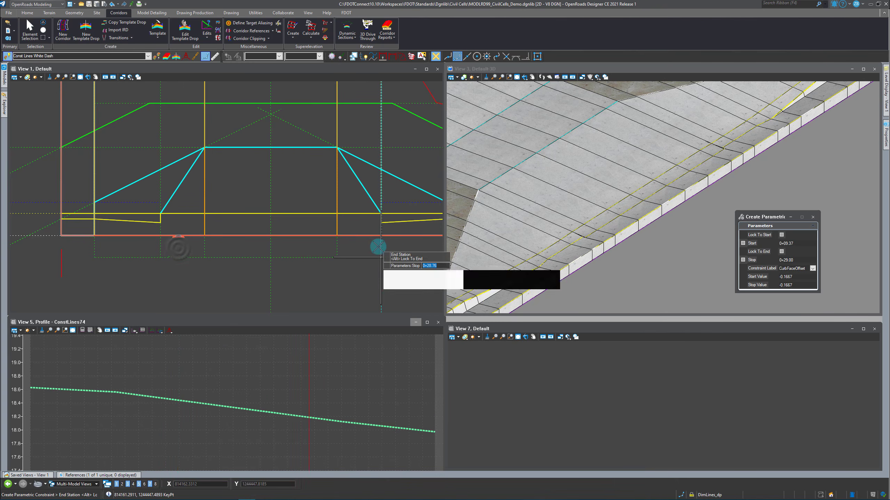
left_click(358, 249)
key("Down")
key("Down")
key("Down")
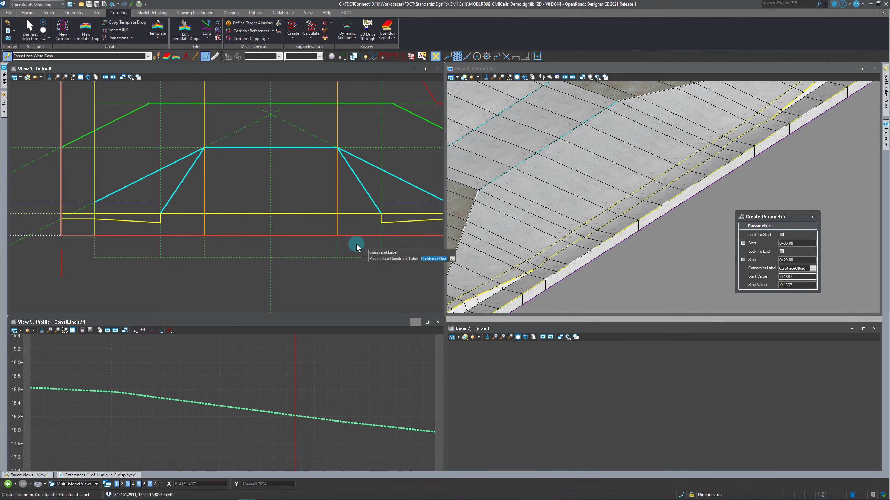
key("Down")
key("Return")
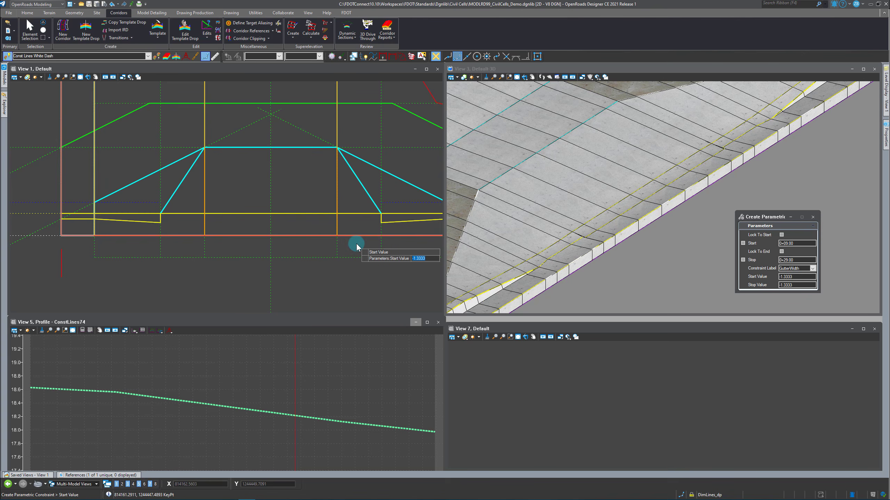
Set the GutterWidth constraint's start and stop values to -14/12 and create it
type("-")
type("14/12")
key("Return")
type("-14/12")
key("Return")
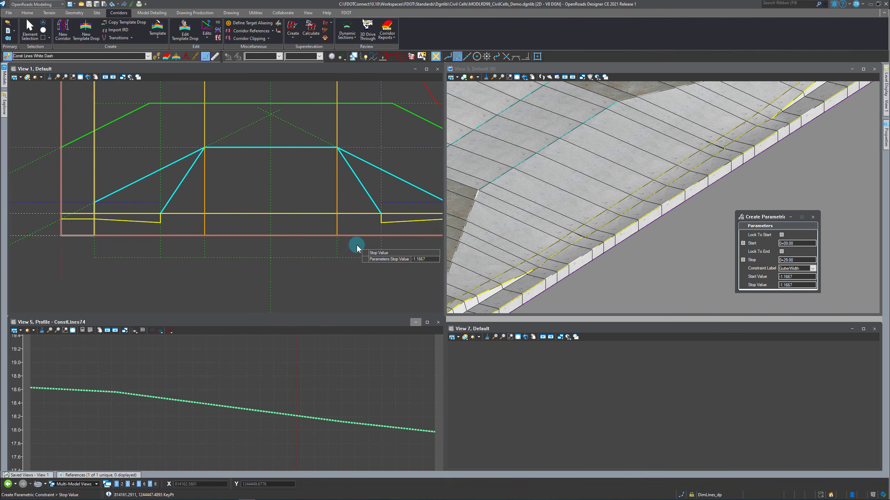
left_click(304, 291)
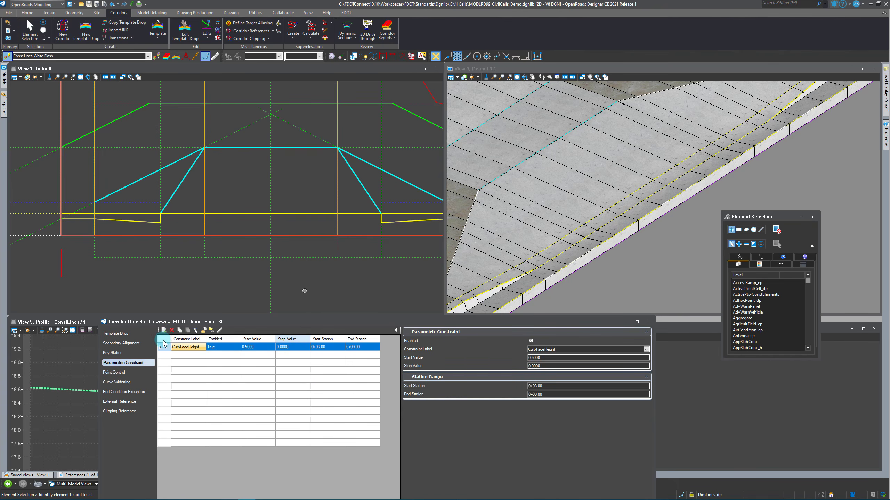
Add a GutterDepth parametric constraint from station 0+09.00 to 0+29.00, with start and stop values of -1.25/12
left_click(164, 330)
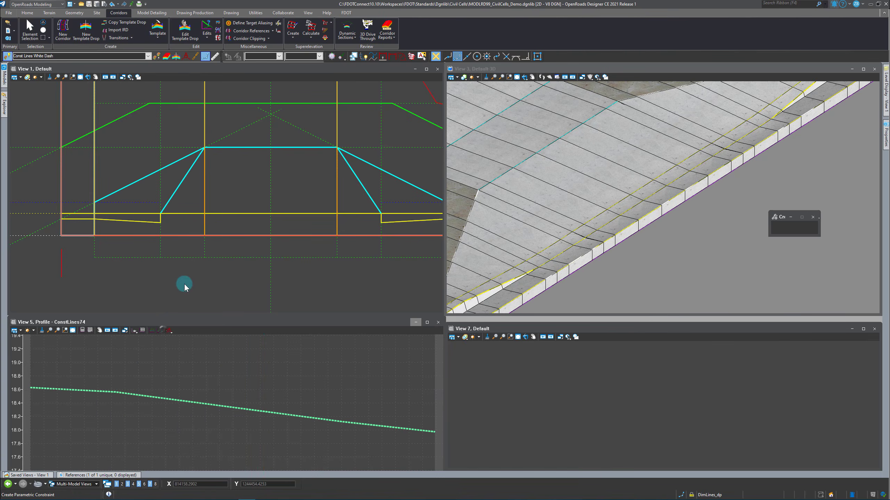
left_click(164, 244)
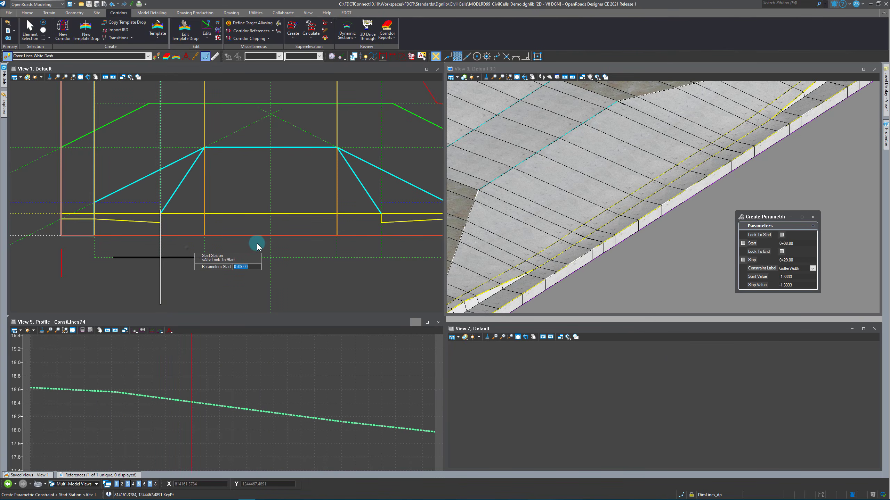
left_click(366, 247)
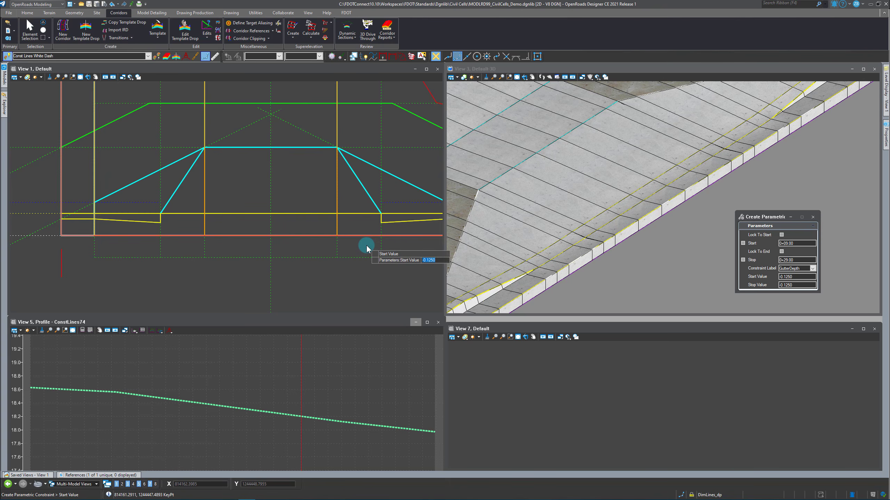
type("-1.2")
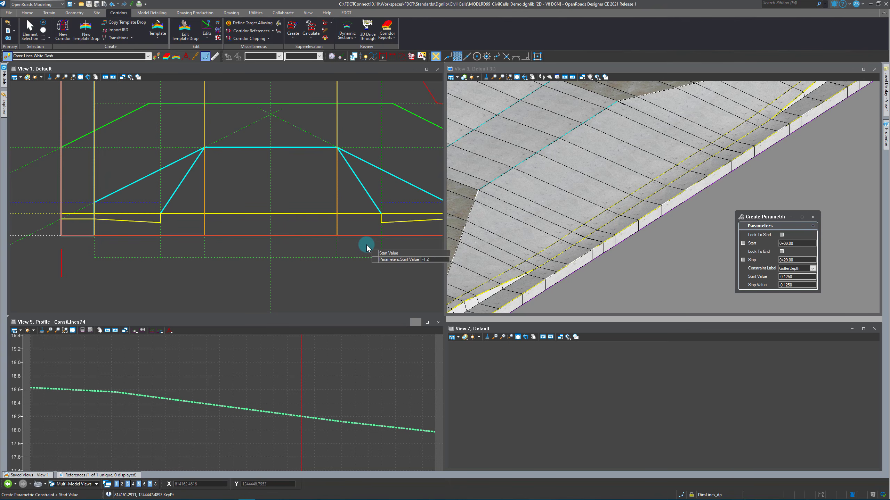
type("5/12")
key("Return")
type("-")
type("1.25/")
type("12")
key("Return")
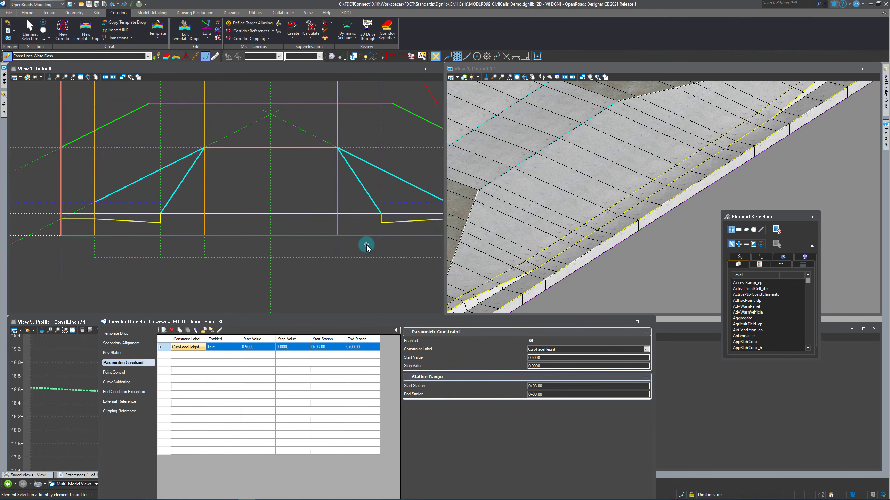
Start another parametric constraint spanning the driveway opening, from station 0+09.00 to 0+29.00
scroll(536, 270, "up", 2)
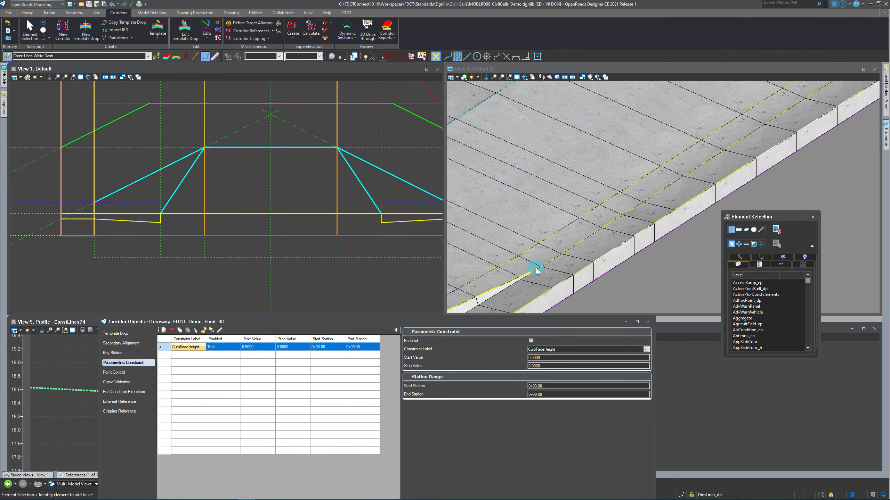
scroll(628, 281, "up", 2)
scroll(616, 258, "up", 2)
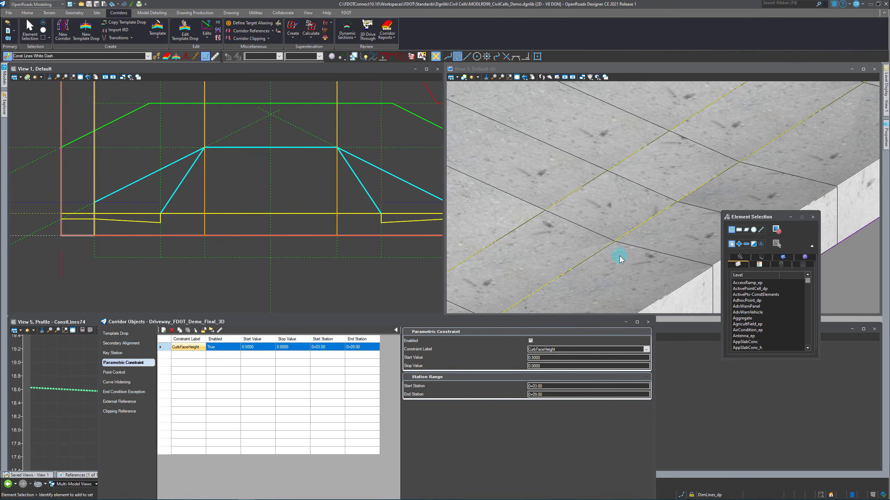
scroll(616, 260, "down", 3)
scroll(534, 209, "up", 2)
scroll(542, 213, "down", 2)
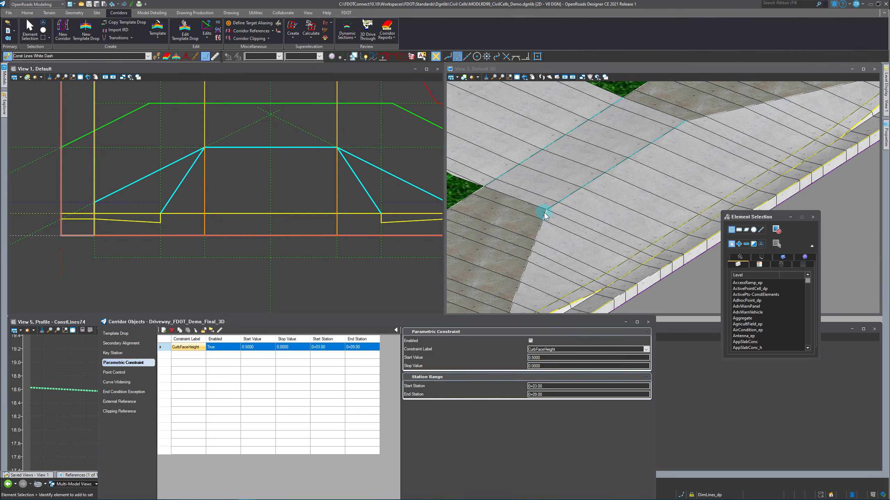
left_click(163, 330)
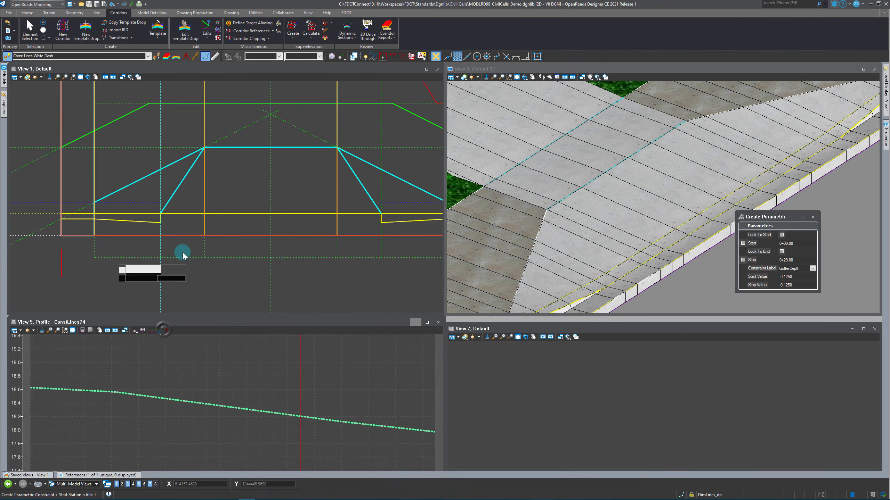
scroll(161, 256, "down", 2)
left_click(182, 246)
left_click(286, 249)
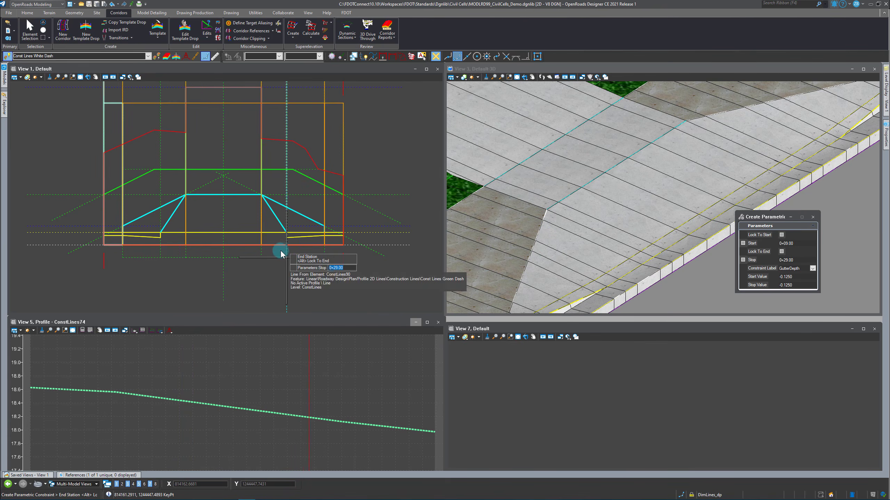
Assign the CurbBackVO label to the constraint with start and stop values of 0, and create it
left_click(811, 268)
left_click(794, 324)
left_click(292, 291)
type("0")
left_click(293, 289)
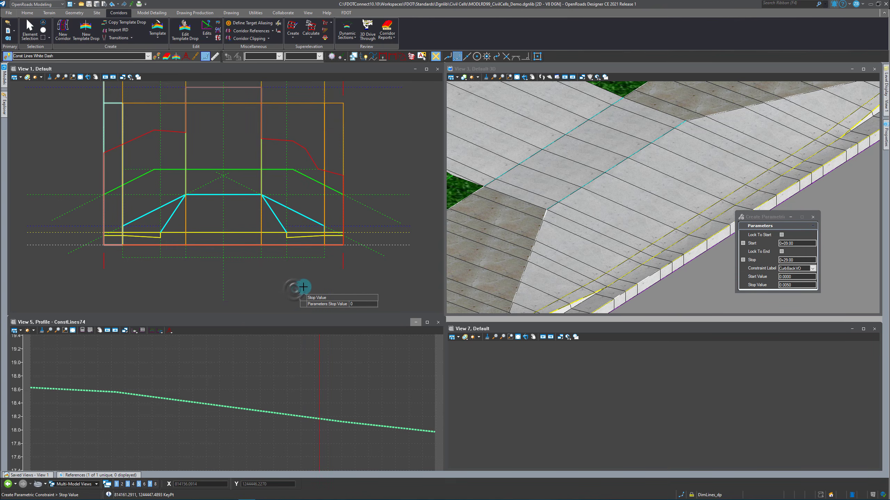
left_click(304, 287)
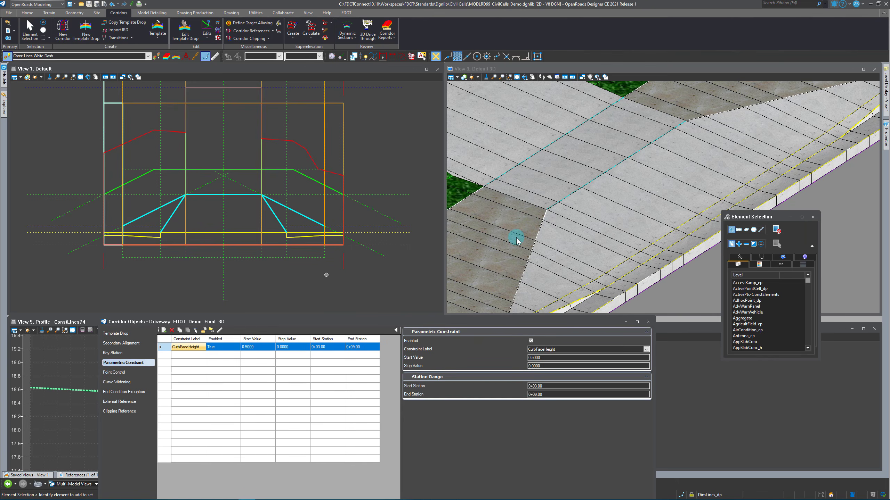
Examine the curb and gutter transitions and the driveway's back edge in the 3D model
scroll(525, 231, "down", 3)
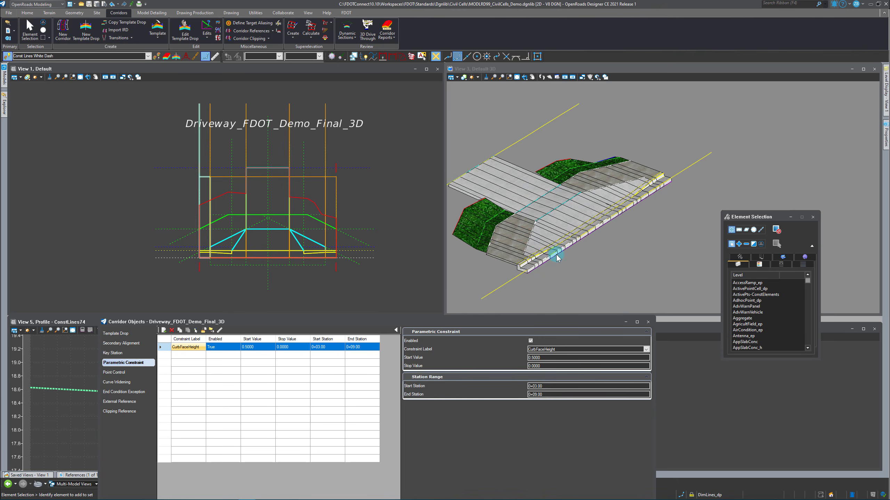
scroll(552, 250, "up", 2)
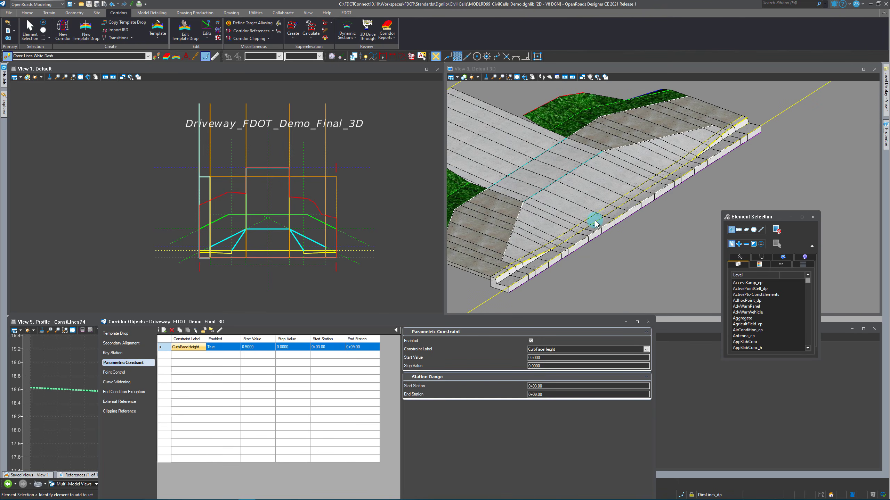
scroll(541, 259, "up", 2)
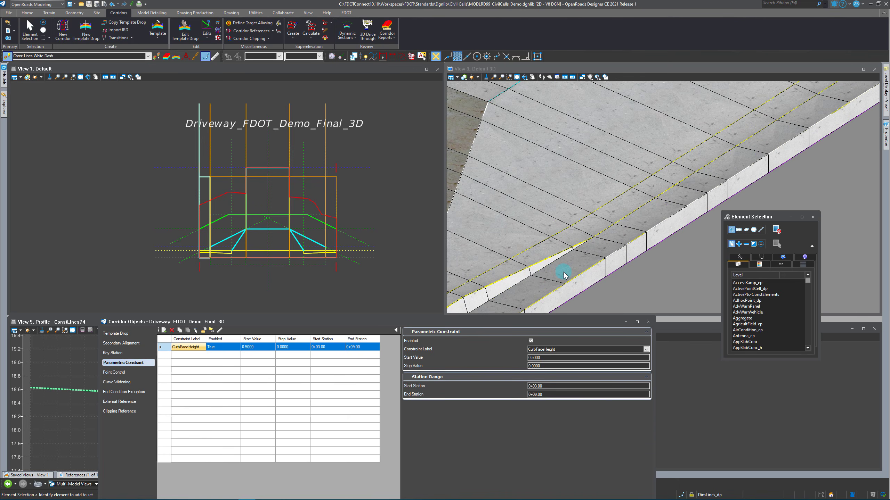
scroll(559, 276, "down", 1)
scroll(554, 278, "down", 3)
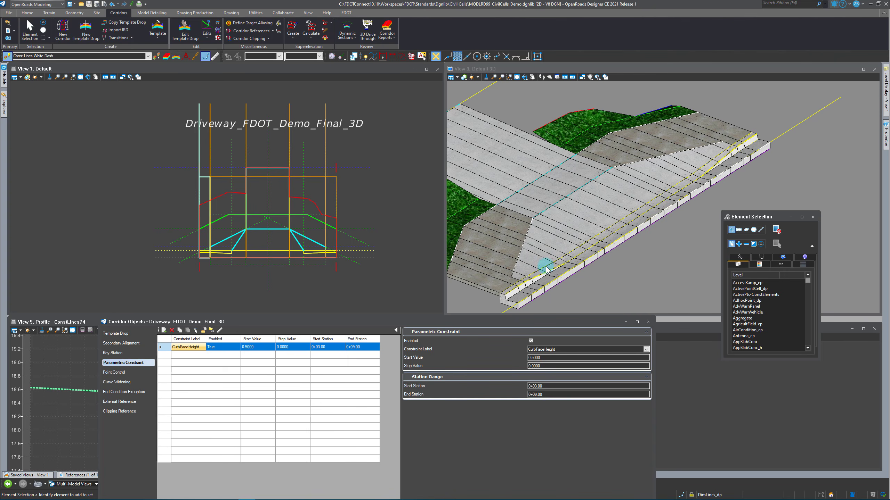
scroll(532, 274, "down", 1)
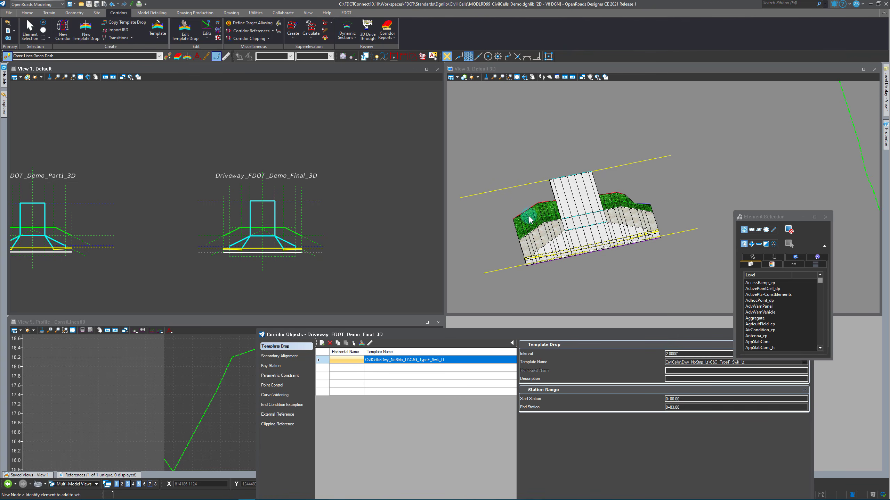
left_click(502, 221)
scroll(511, 210, "up", 2)
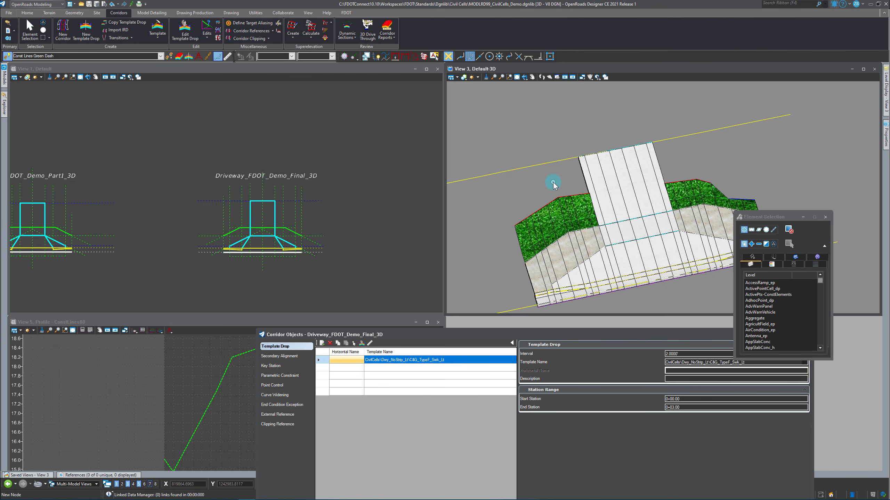
scroll(509, 195, "down", 3)
scroll(543, 191, "up", 3)
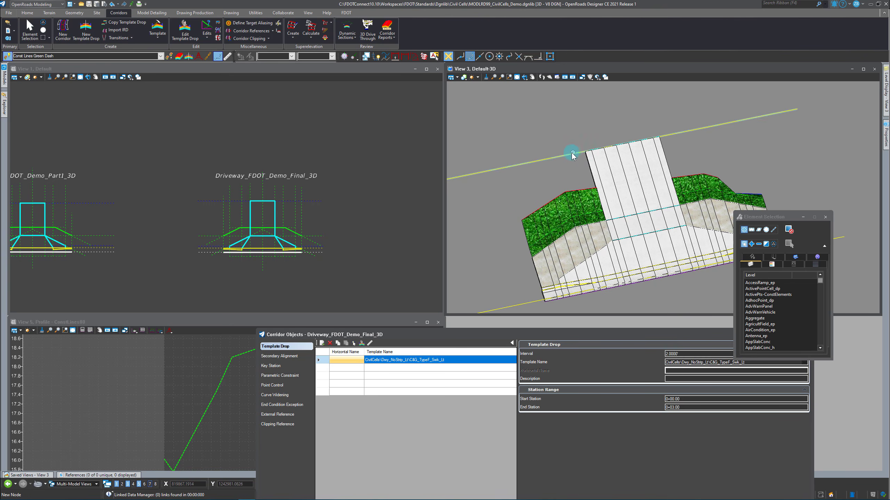
Switch to the browser to consult FDOT standard plan 330-001, Paved and Graded Driveways, and return to OpenRoads Designer
mouse_move(98, 498)
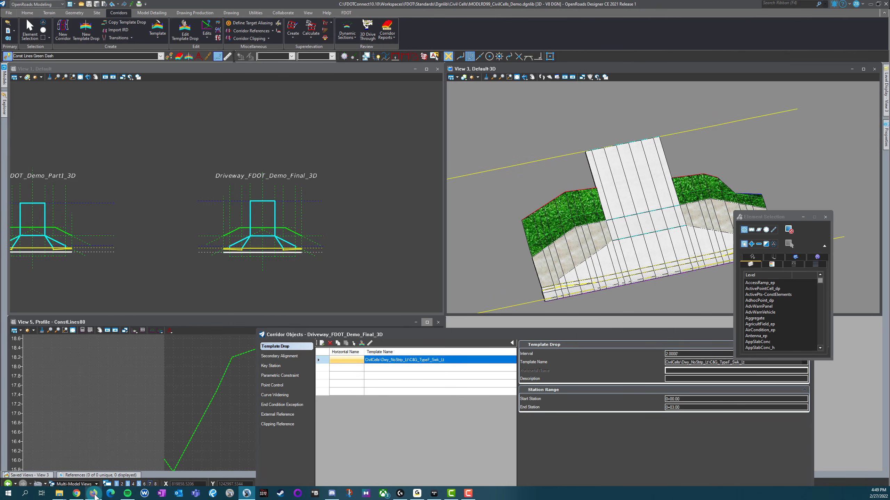
left_click(93, 460)
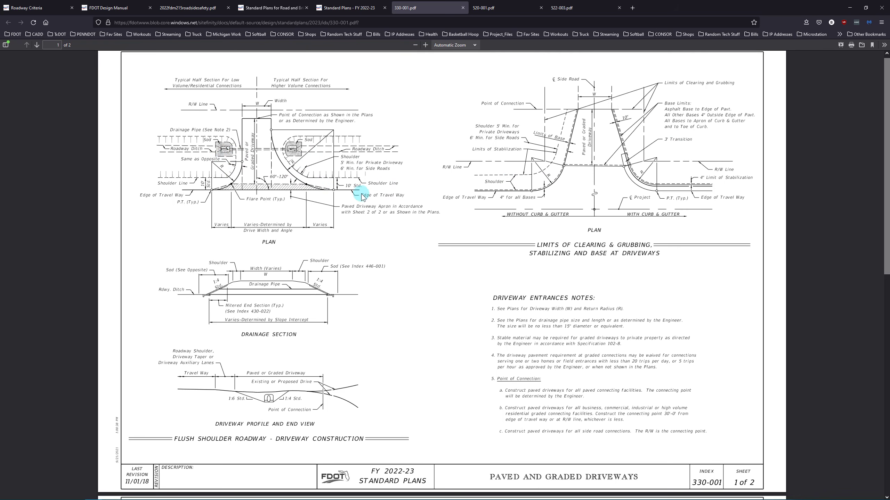
left_click(851, 10)
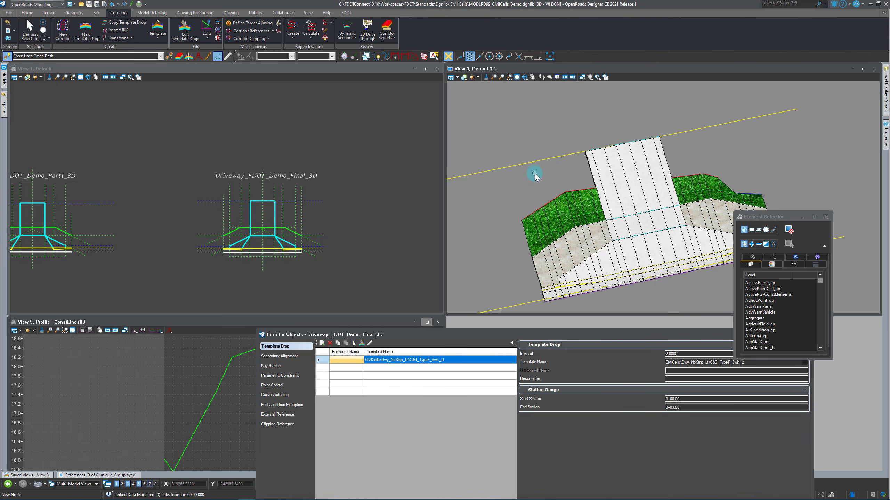
Move the Element Selection dialog clear of the 3D model and make Const Lines Yellow Dash the active feature definition
left_click_drag(754, 217, 802, 232)
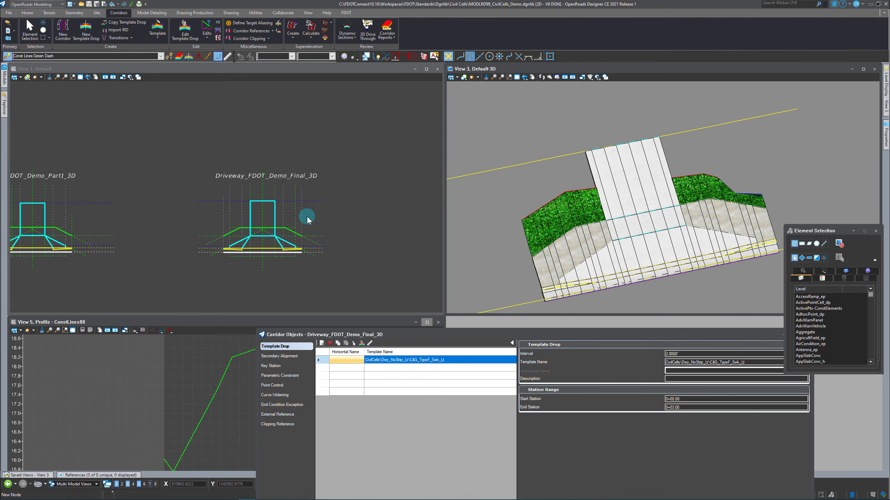
scroll(223, 232, "up", 5)
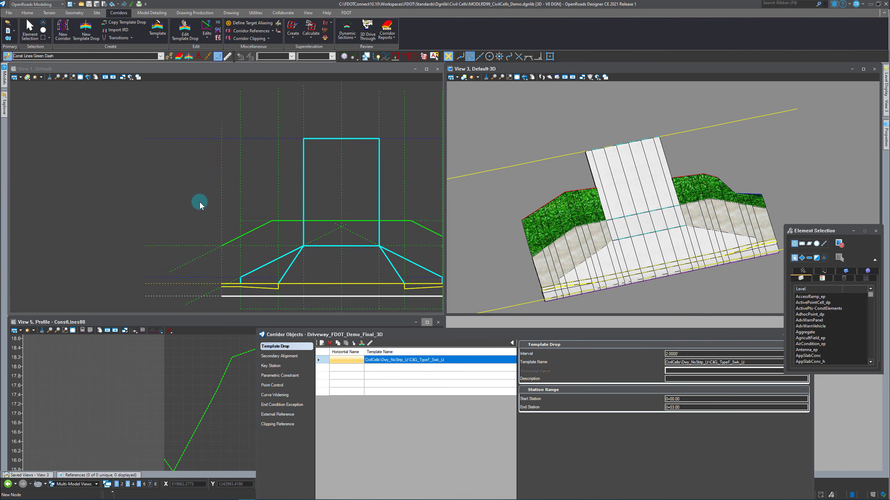
scroll(199, 207, "down", 2)
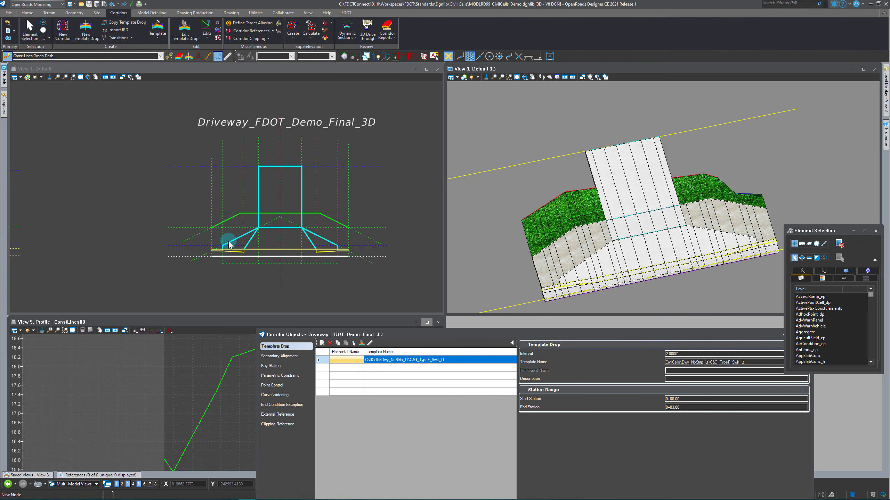
left_click(213, 222)
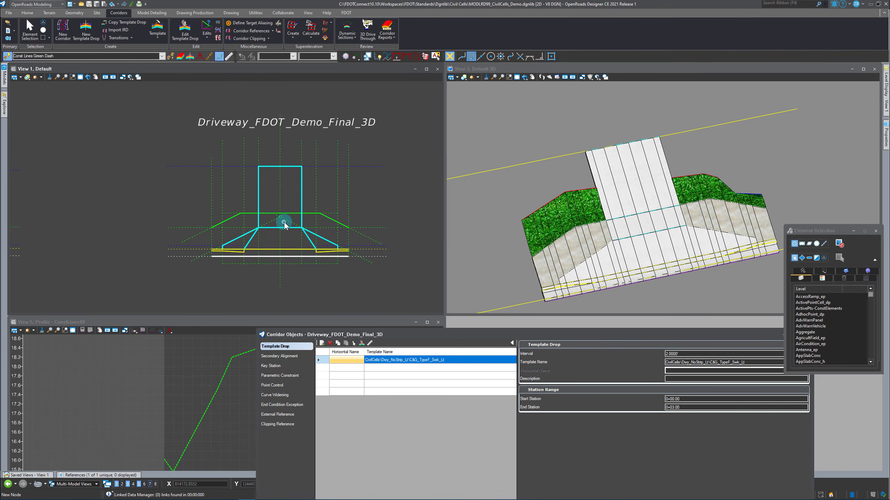
scroll(220, 244, "up", 2)
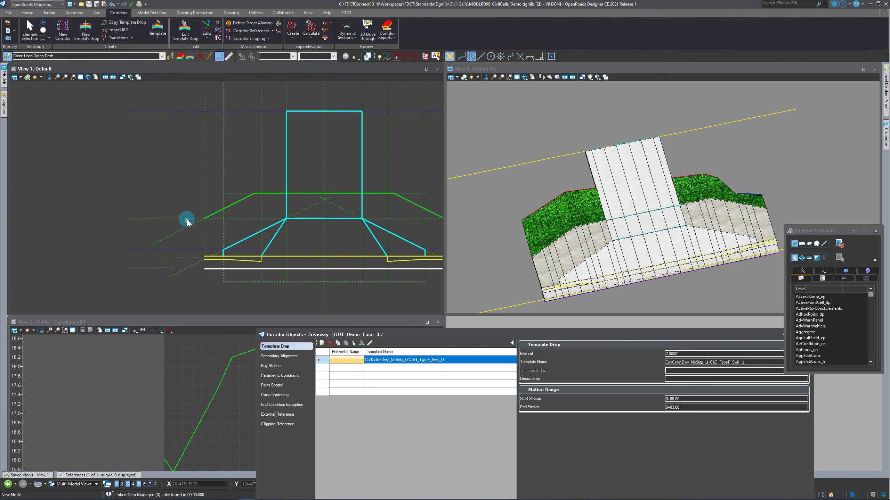
left_click(171, 56)
left_click(174, 256)
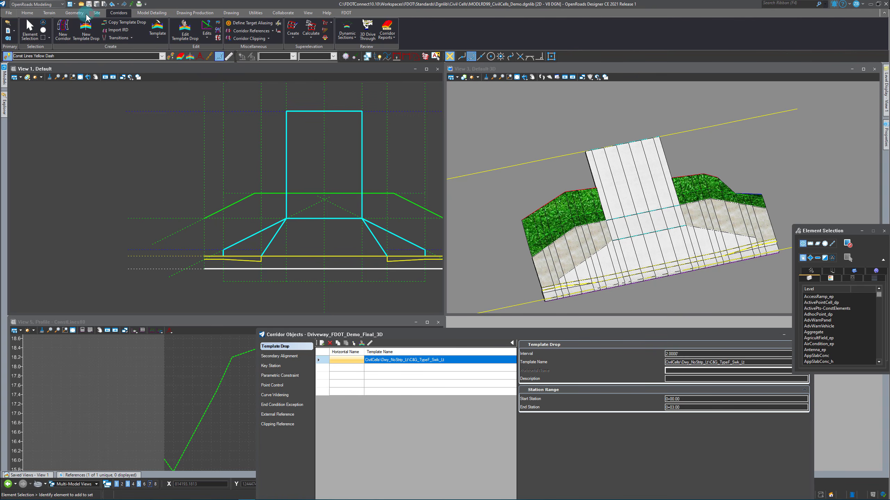
Start Profile By Vertical Offset From Element for the lower yellow dashed construction line, referencing the upper one and locking both range ends
left_click(72, 13)
left_click(363, 35)
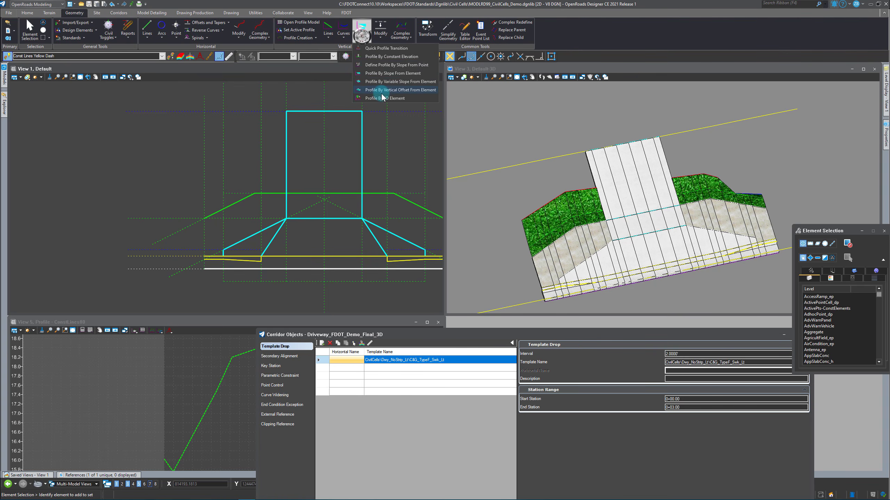
left_click(383, 90)
left_click(180, 201)
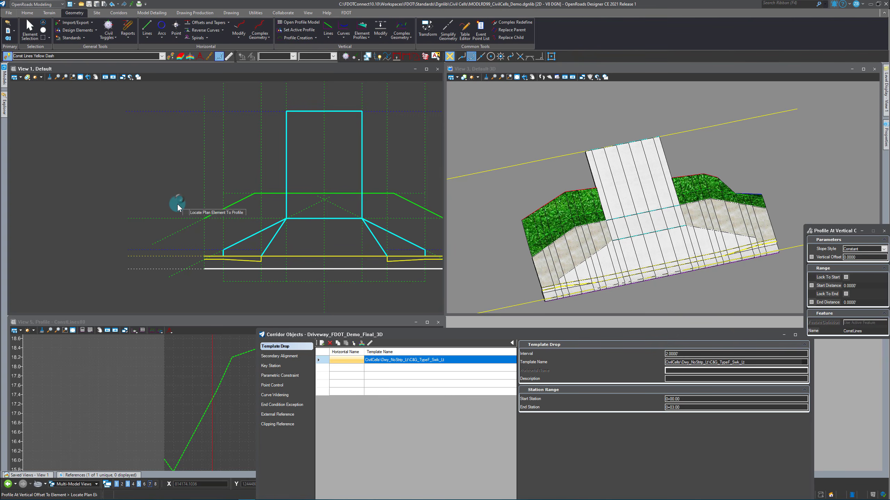
left_click(173, 269)
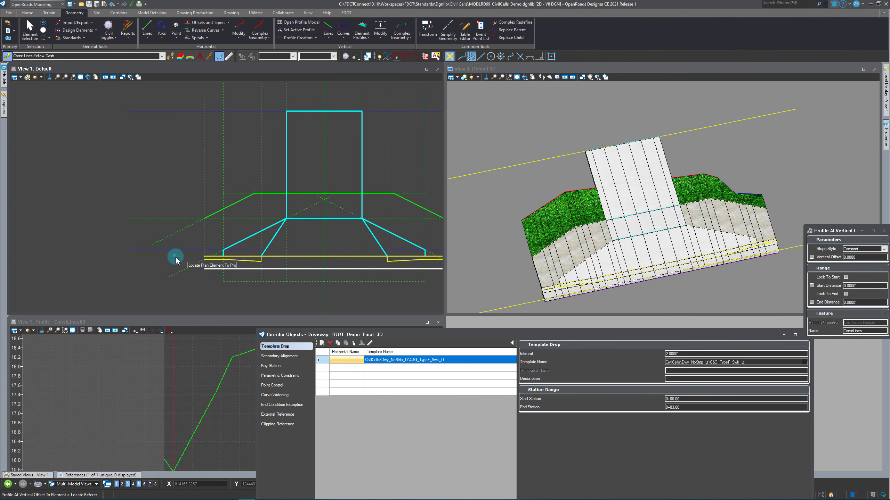
left_click(170, 257)
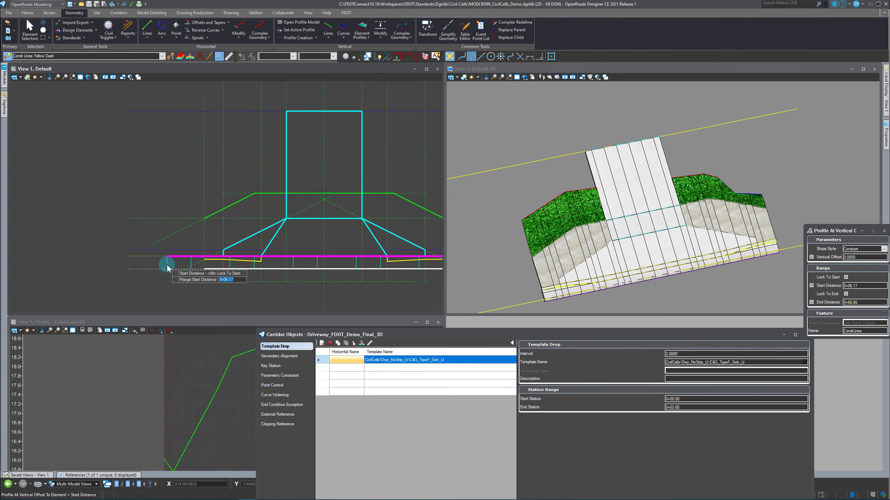
key("alt")
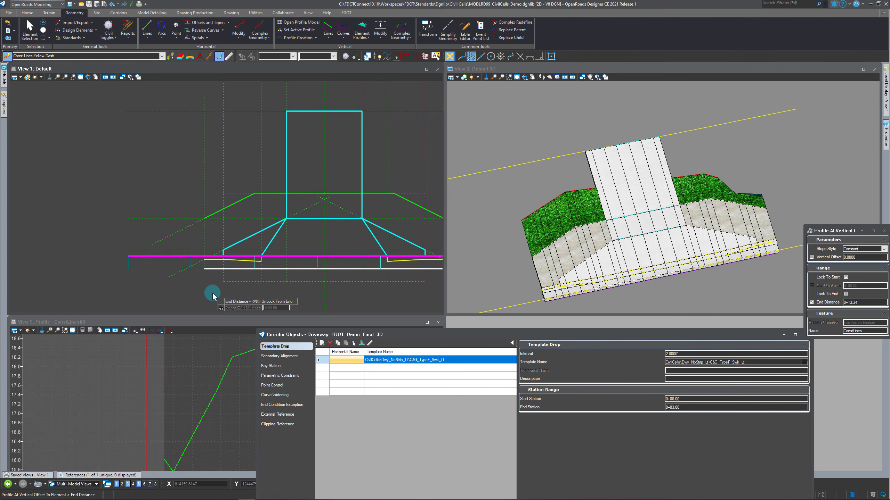
key("alt")
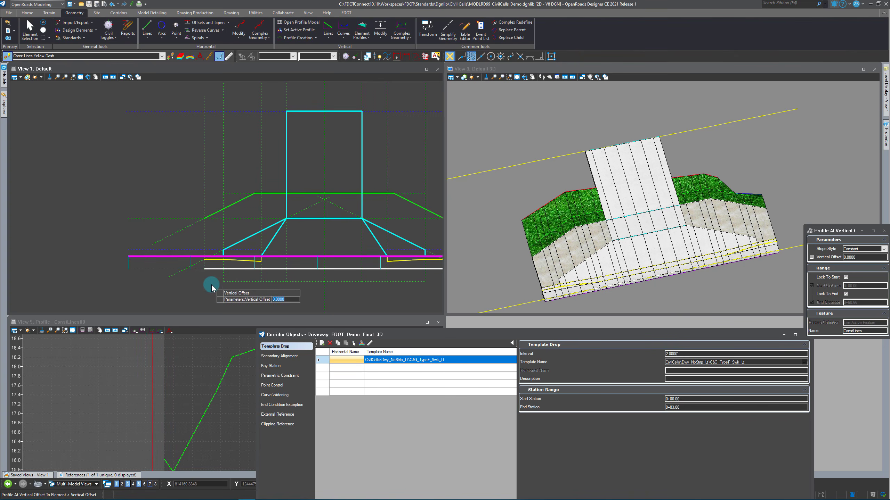
Set the vertical offset to .375 with the Constant slope style and create the profile
type(".375")
key("Return")
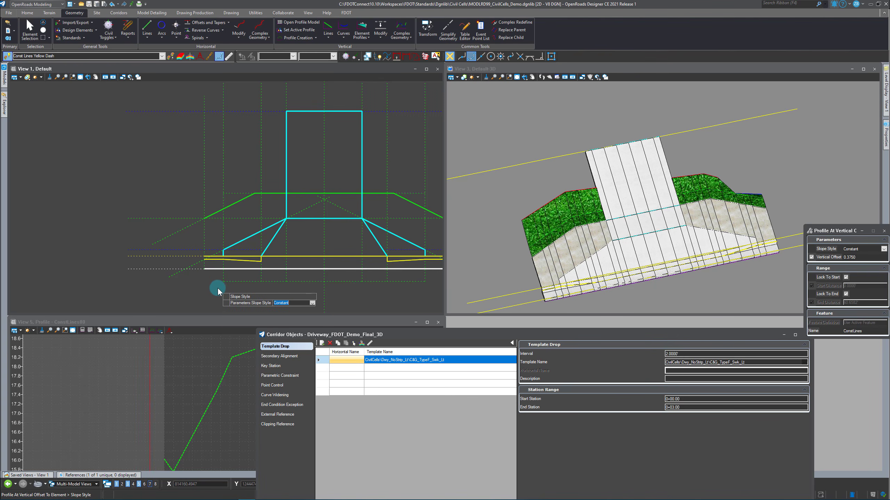
left_click(216, 286)
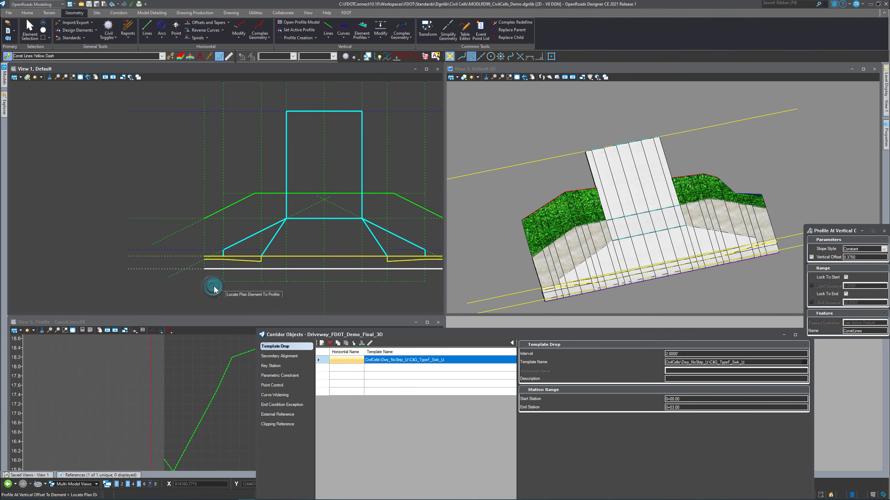
scroll(539, 293, "up", 3)
scroll(554, 265, "up", 2)
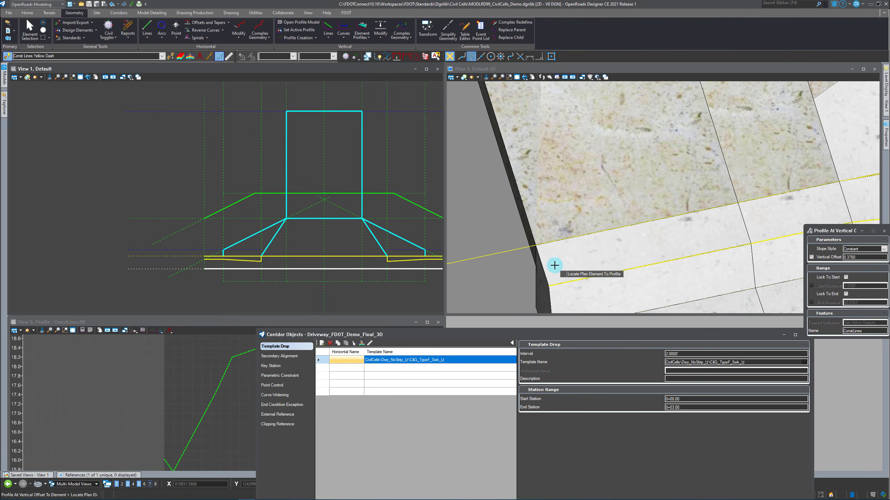
scroll(547, 246, "down", 5)
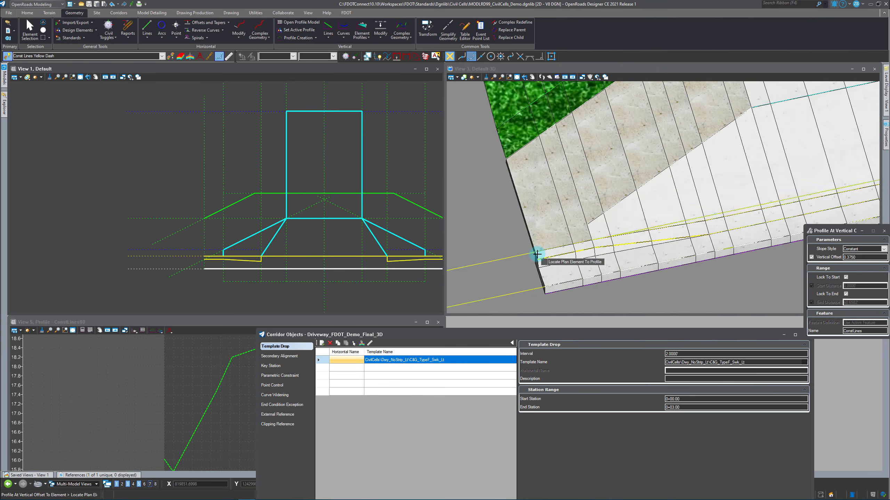
Match the active feature definition to the horizontal green dashed construction line behind the sidewalk, making Const Lines Green Dash active
left_click(170, 55)
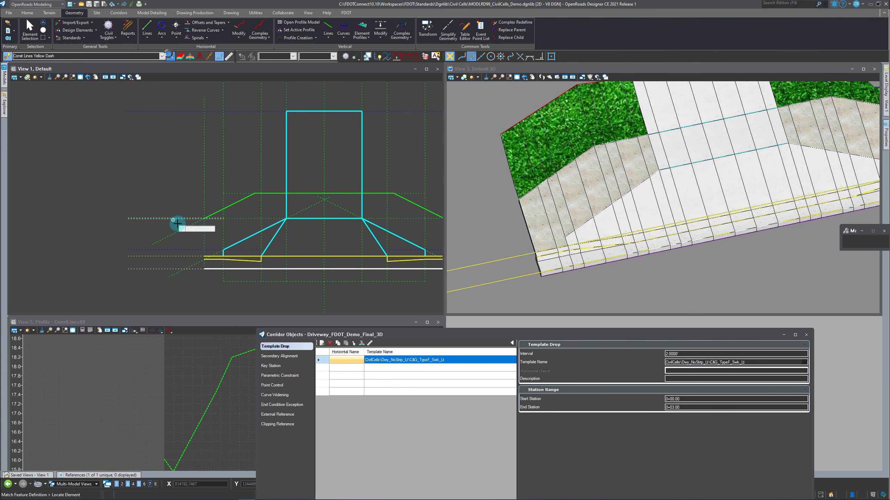
left_click(190, 218)
scroll(171, 219, "down", 3)
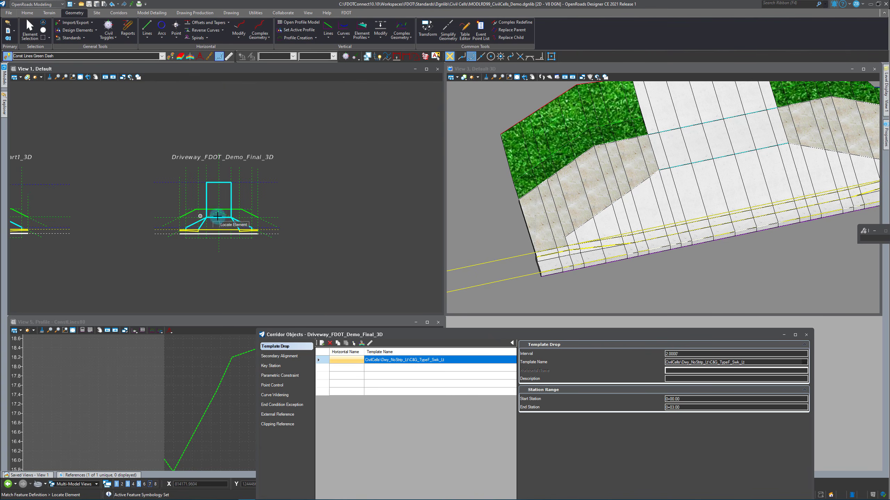
scroll(157, 213, "up", 2)
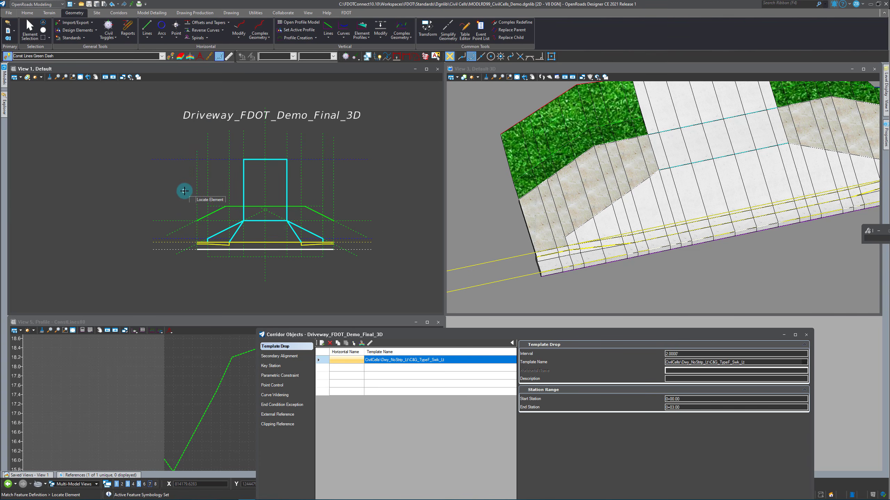
left_click(29, 29)
left_click(183, 200)
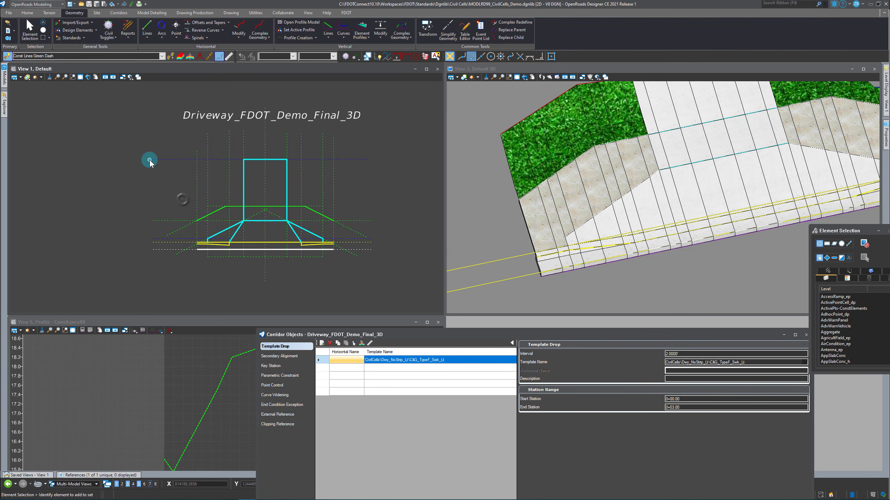
left_click(193, 164)
left_click(394, 134)
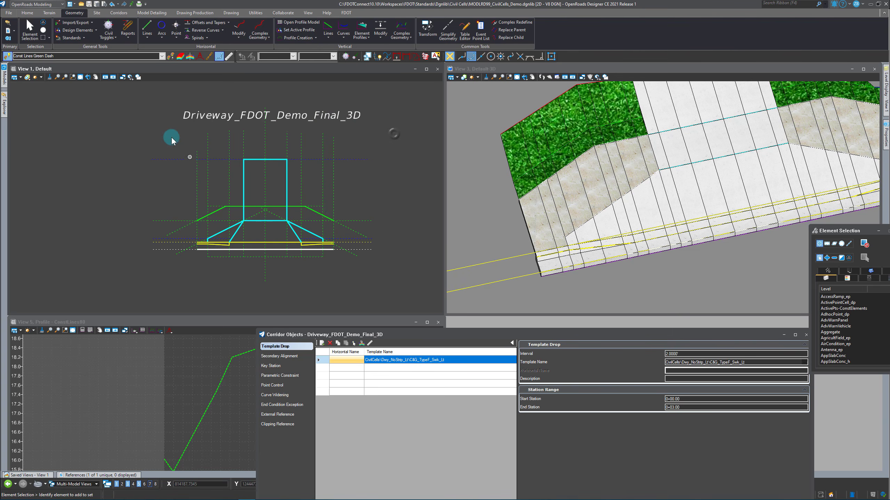
Profile the horizontal green dashed line by slope from the upper yellow dashed line, with a 2% slope and 0 vertical offset
left_click(363, 36)
left_click(392, 73)
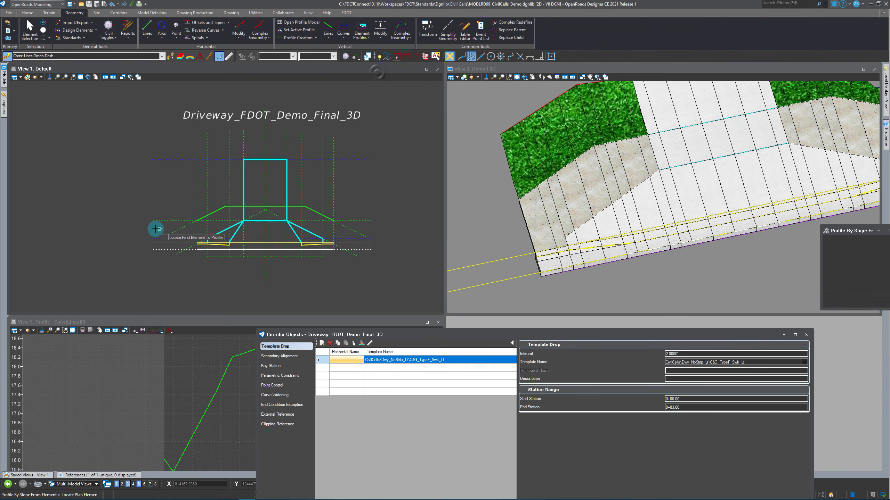
scroll(165, 235, "up", 2)
left_click(166, 209)
left_click(169, 247)
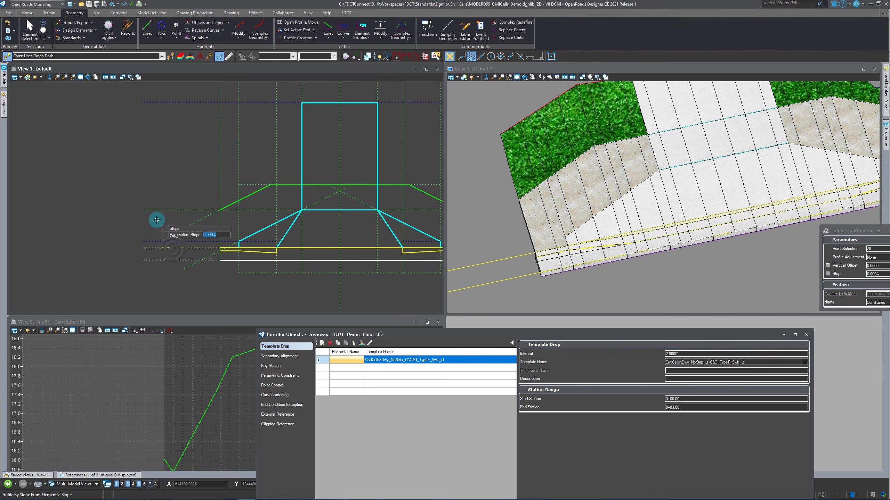
key("Return")
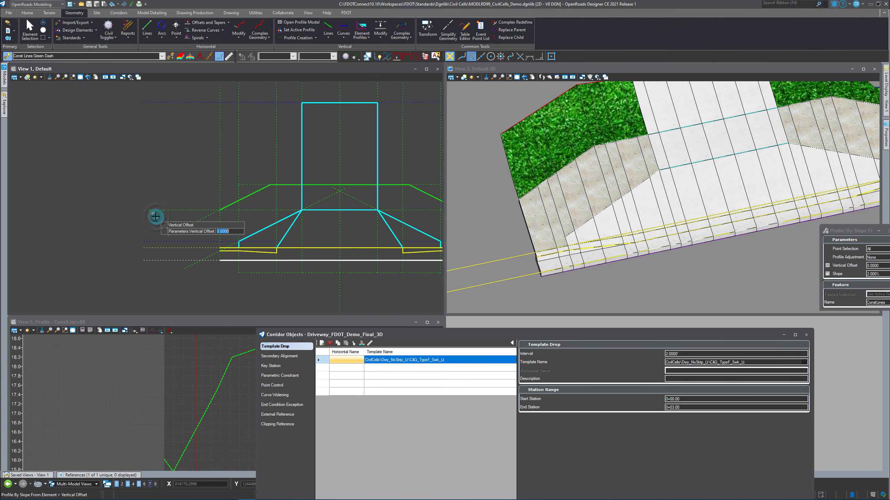
key("Return")
scroll(536, 206, "up", 5)
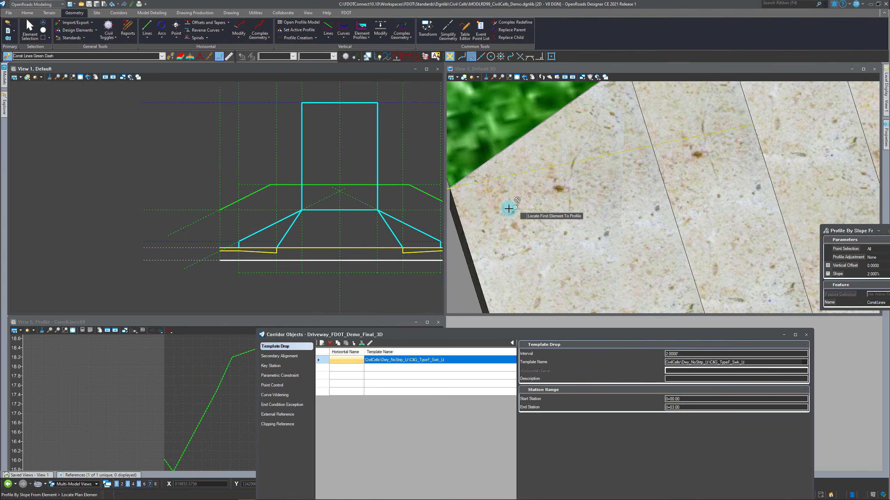
End the profile command and move the Corridor Objects dialog clear of the ConstLines80 profile view
left_click(30, 29)
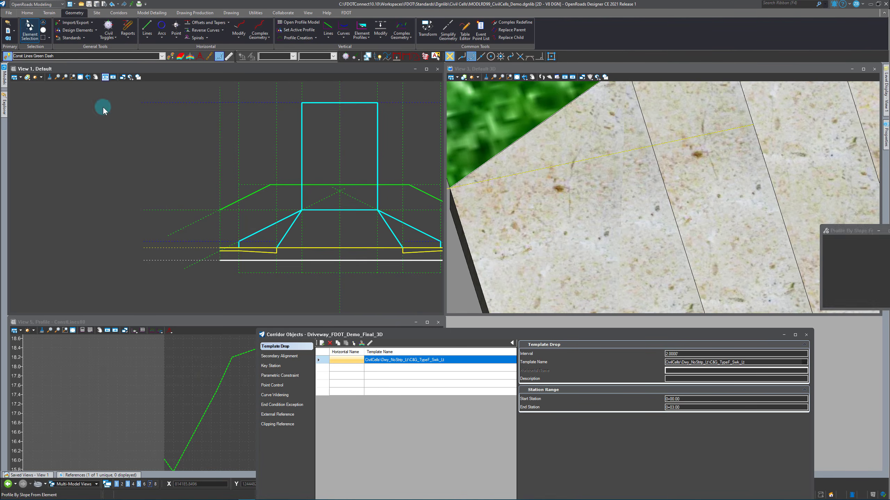
left_click(195, 364)
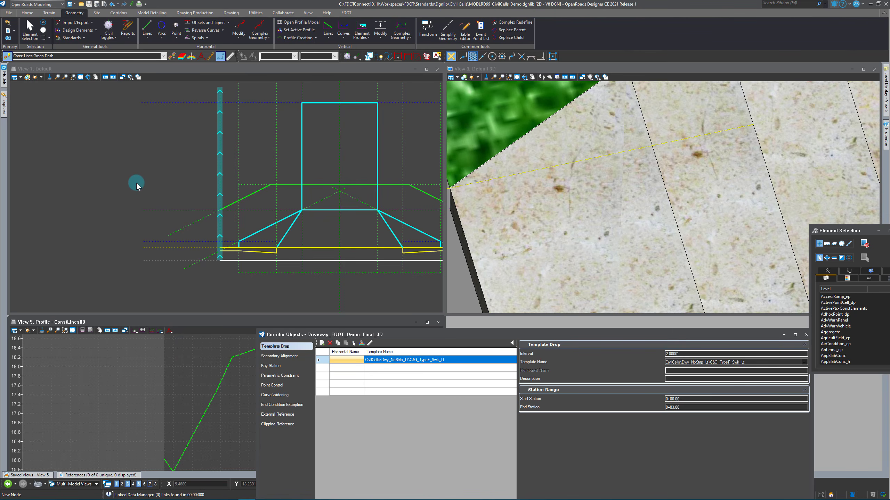
left_click_drag(290, 329, 459, 346)
scroll(208, 264, "down", 2)
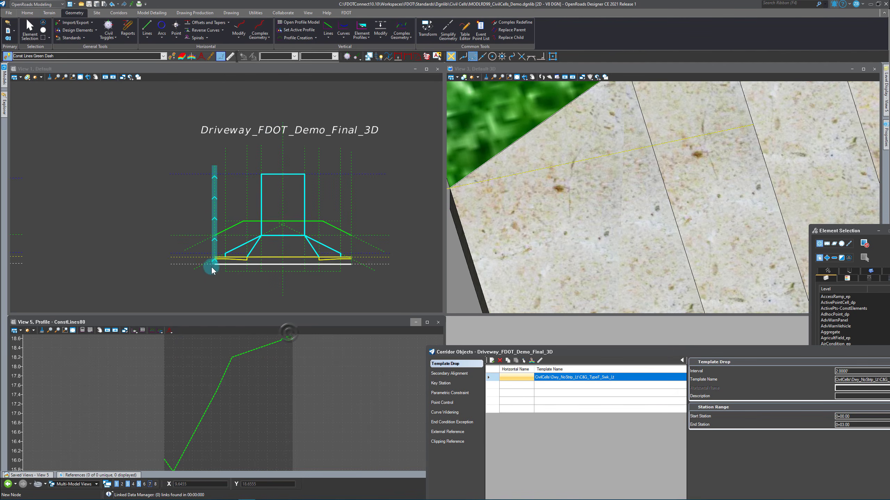
Use Profile Intersection to show where the horizontal green dashed line crosses the outermost vertical construction line in that line's profile
left_click(317, 38)
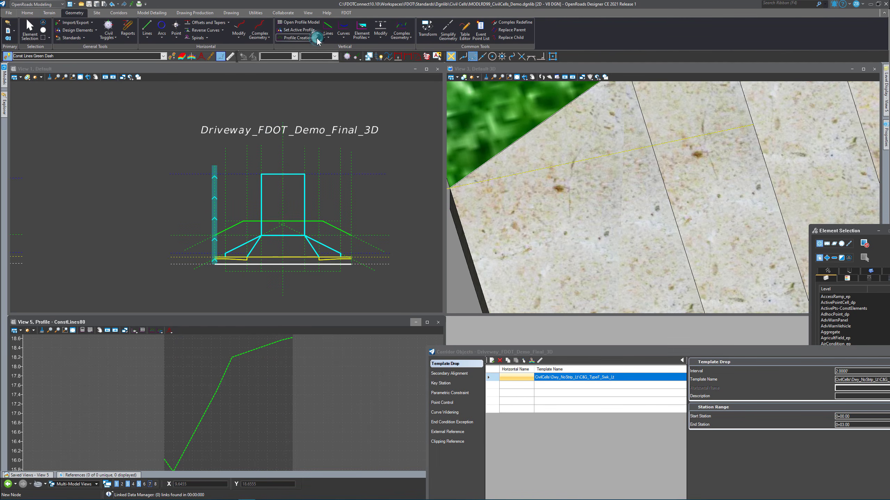
left_click(306, 116)
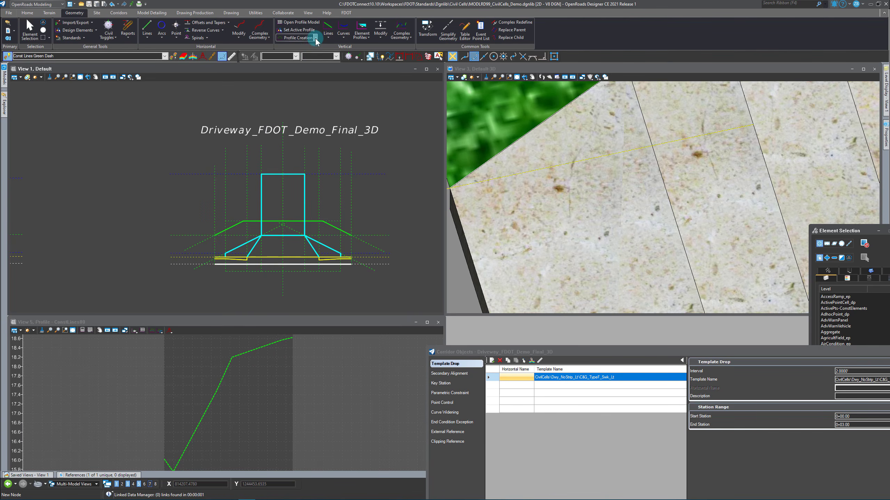
left_click(316, 39)
left_click(311, 87)
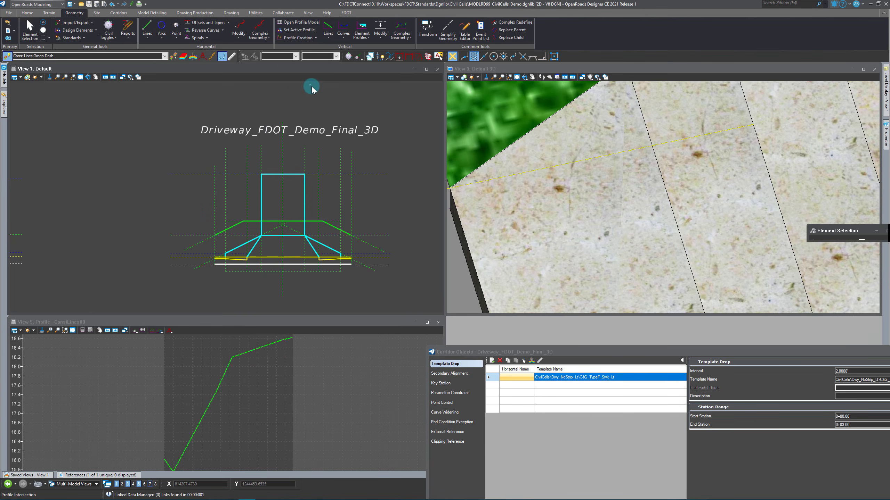
scroll(193, 228, "up", 2)
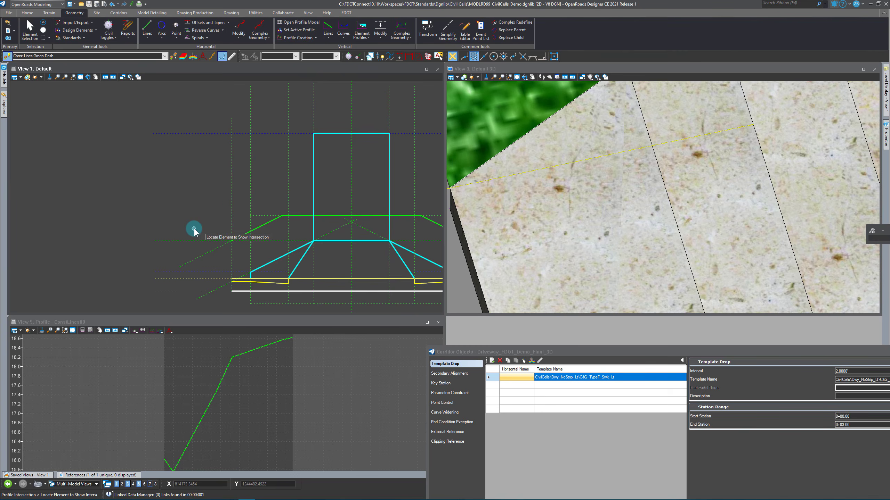
left_click(229, 221)
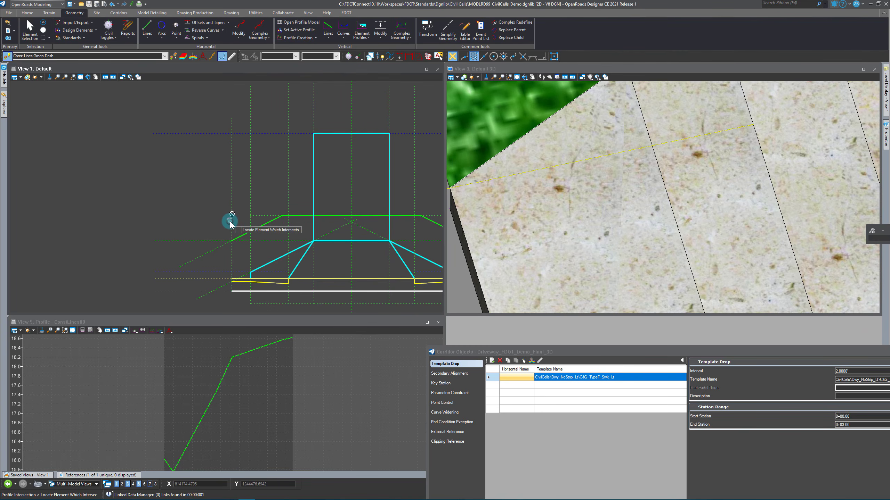
left_click(222, 241)
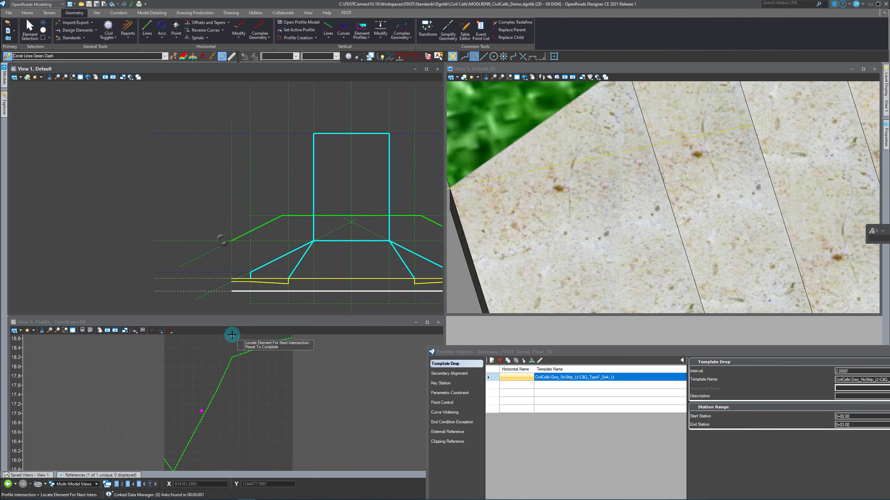
right_click(20, 306)
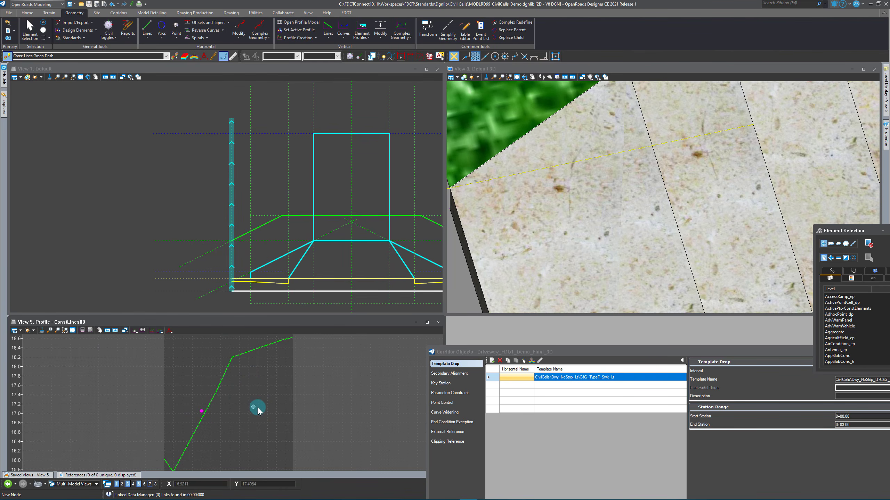
Draw a level Profile Line Between Points about 6.25' long in the profile view, starting at the magenta intersection point
left_click(196, 394)
left_click(201, 370)
left_click(135, 331)
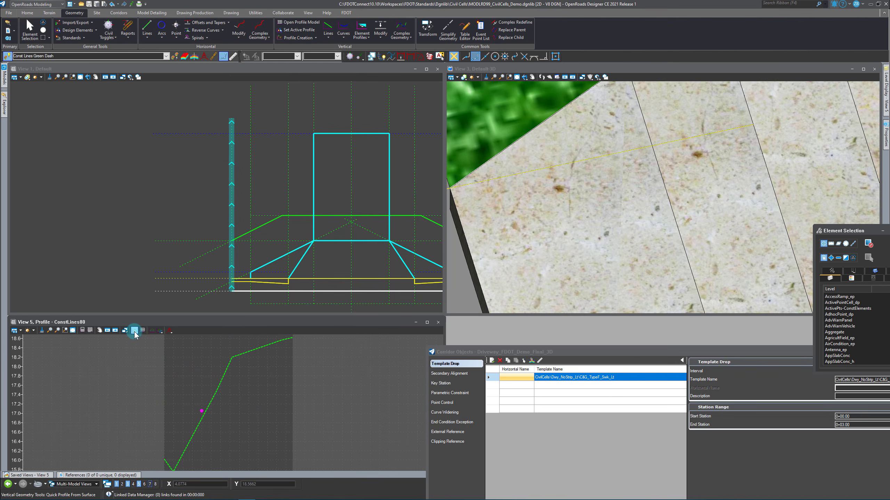
left_click(153, 383)
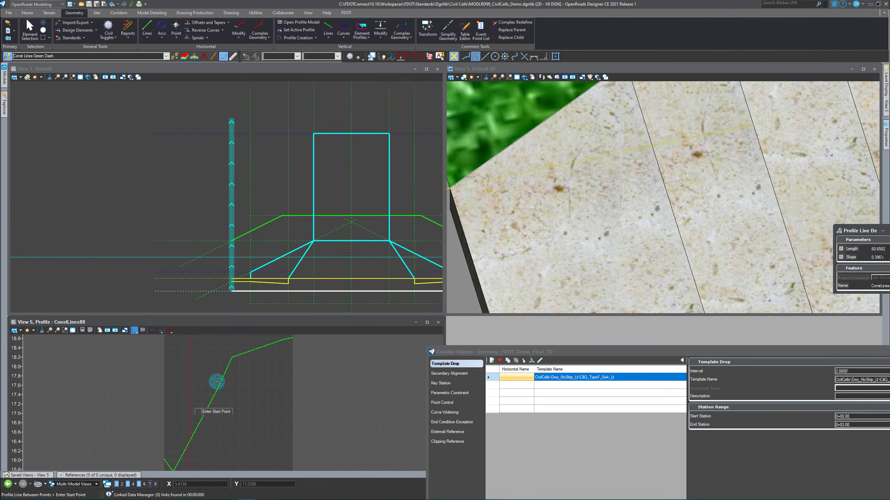
scroll(550, 256, "down", 5)
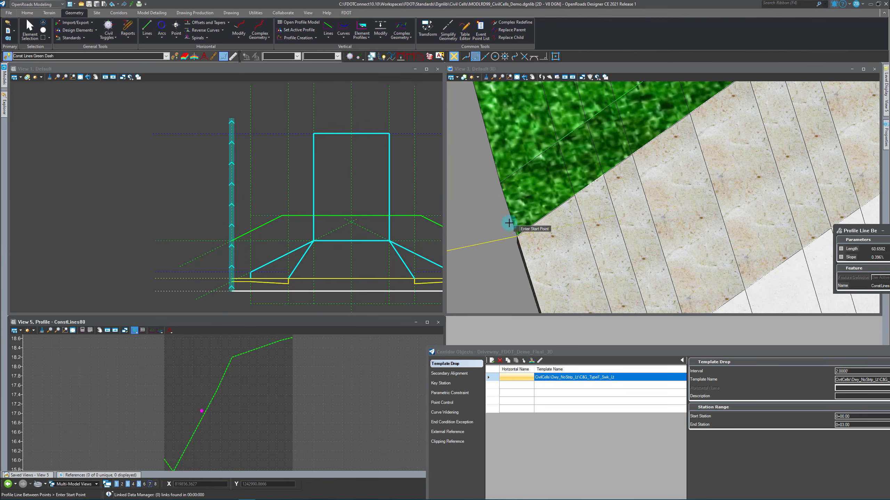
scroll(199, 405, "up", 3)
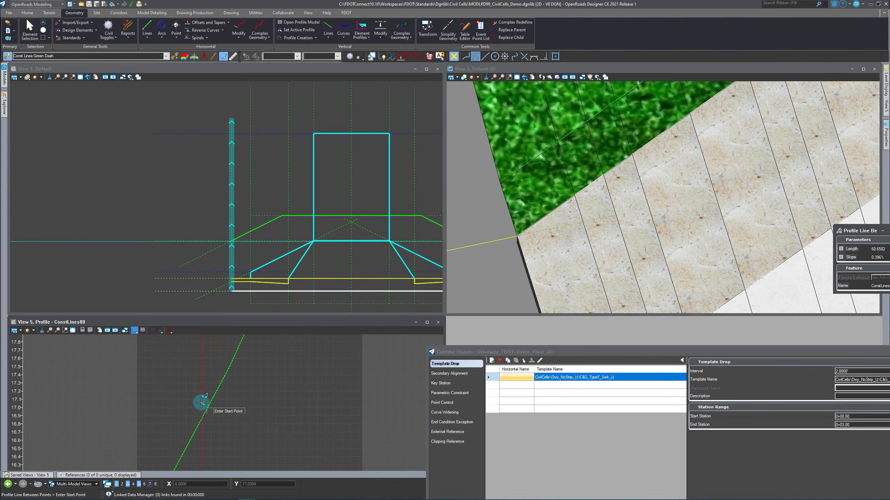
left_click(201, 404)
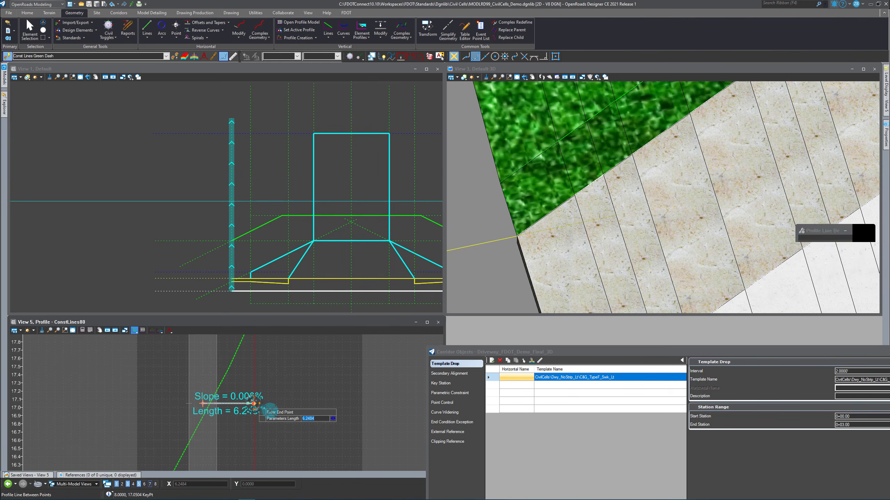
left_click(256, 403)
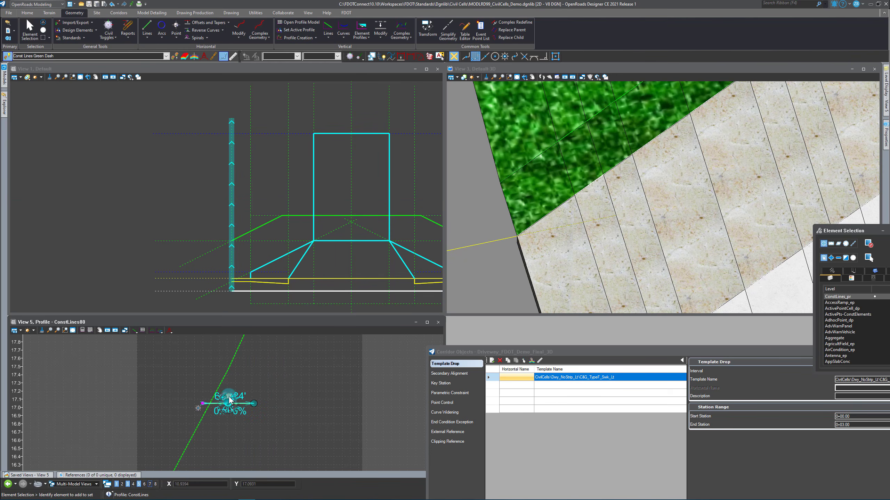
Set the level profile line's length to 2'
left_click(237, 397)
type("2")
key("Return")
scroll(210, 407, "up", 2)
Draw a Profile Line Between Points about 7' long, rising from the level line's far end, and set its slope to 25%
left_click(135, 330)
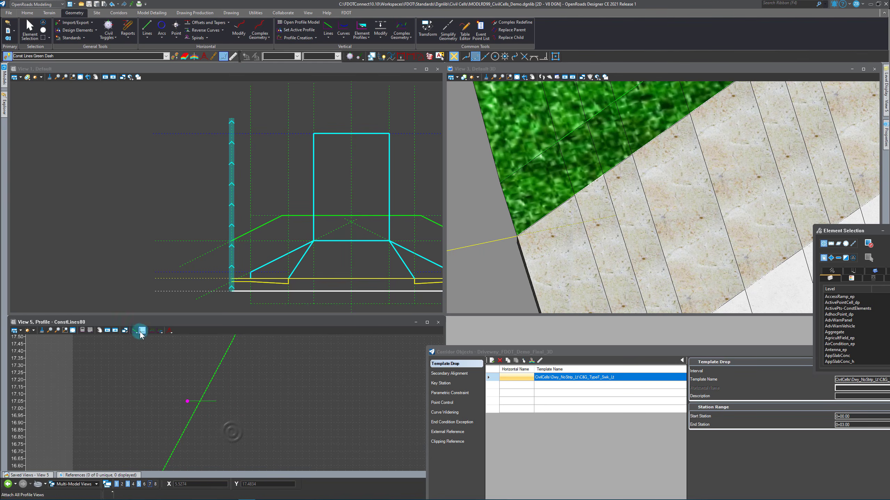
left_click(215, 400)
scroll(224, 396, "down", 3)
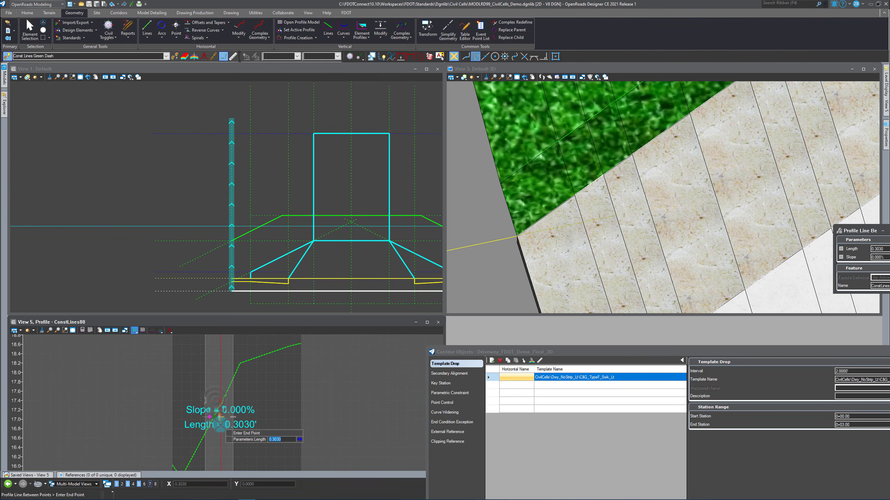
left_click(252, 374)
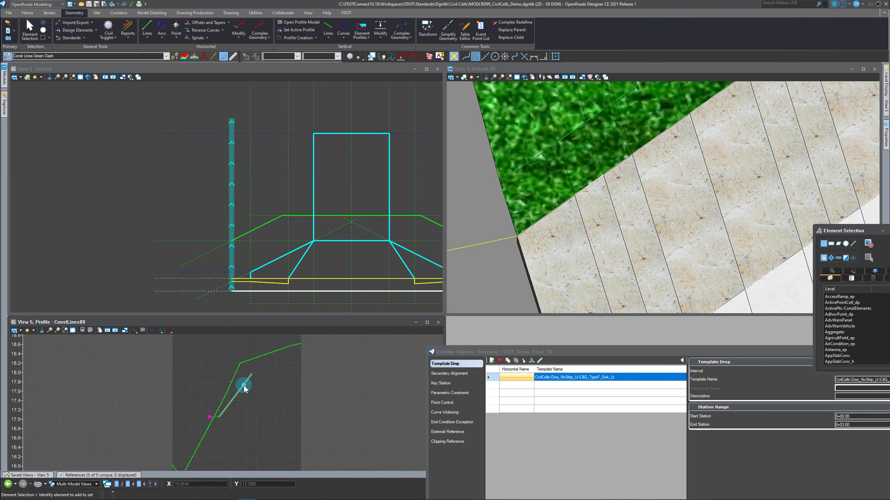
left_click(246, 397)
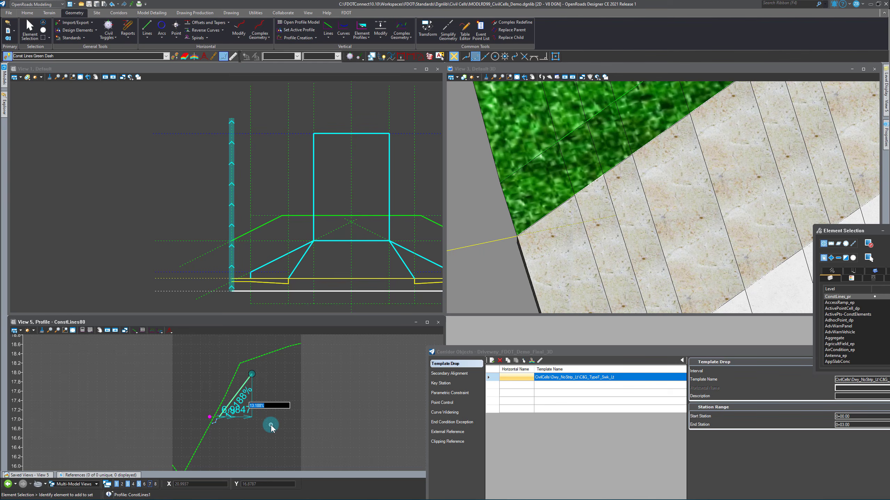
type("25")
key("Return")
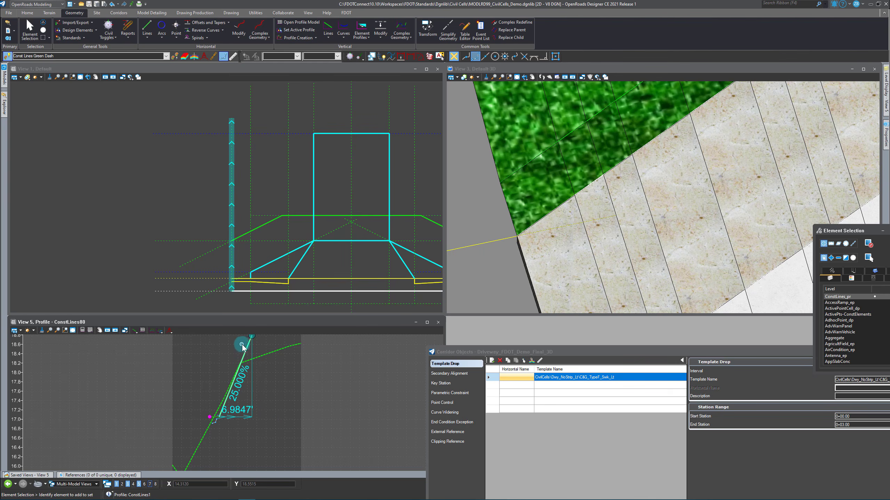
Extend the 25% profile line past the green dashed profile to a length of about 14.4'
scroll(269, 386, "down", 2)
left_click(261, 373)
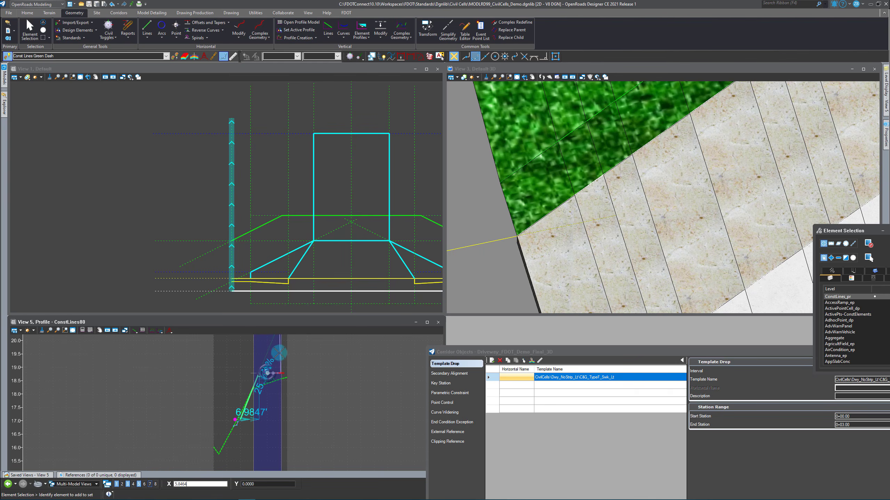
left_click(276, 369)
scroll(259, 386, "up", 5)
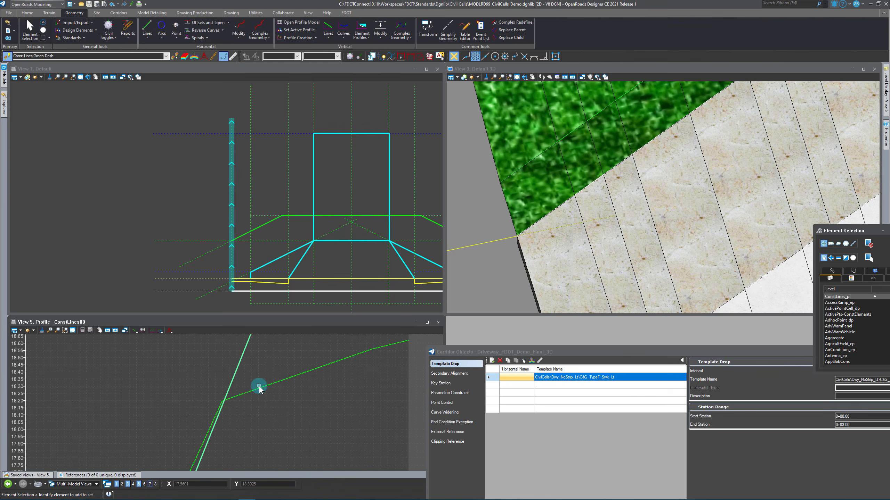
left_click(224, 405)
scroll(296, 400, "down", 3)
scroll(297, 434, "down", 2)
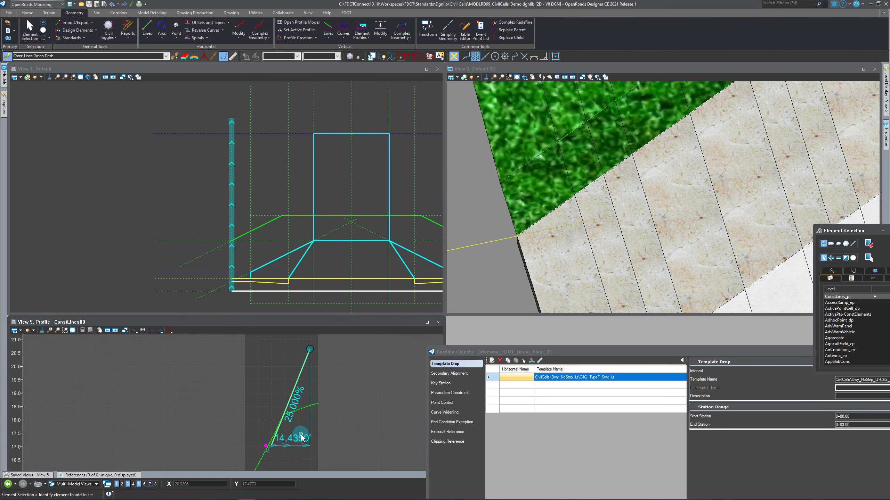
Try a slope of -25% on the extended profile line and return it to 25%
scroll(272, 437, "down", 2)
scroll(278, 445, "up", 2)
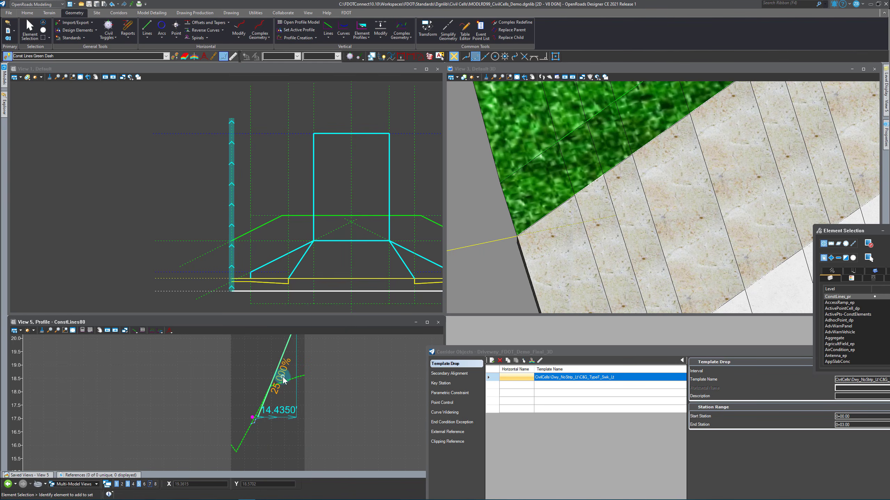
type("-25")
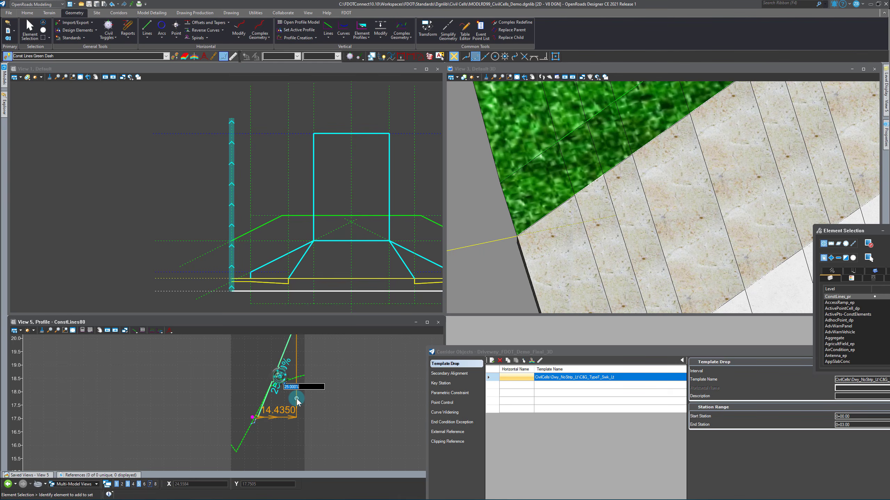
key("Return")
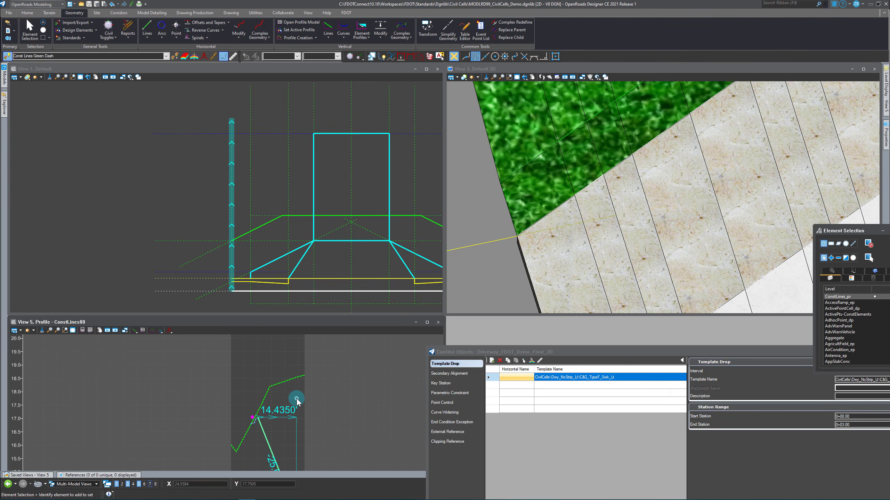
scroll(258, 390, "down", 2)
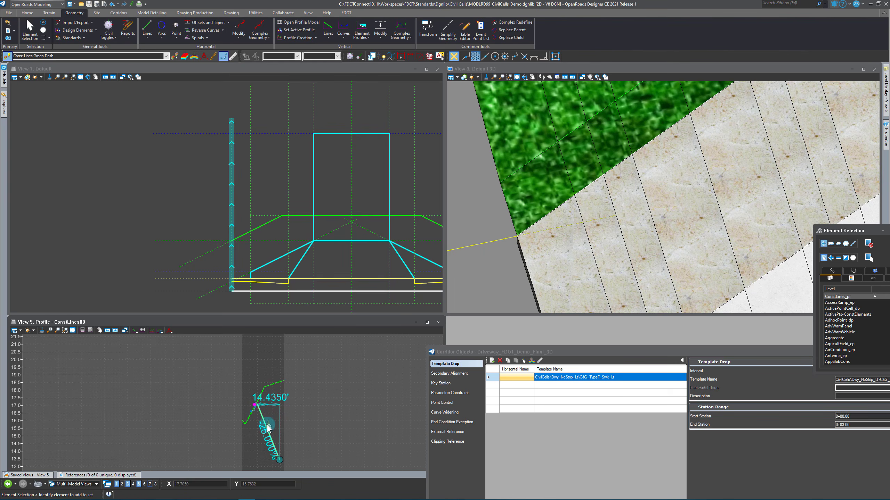
type("25")
left_click(277, 445)
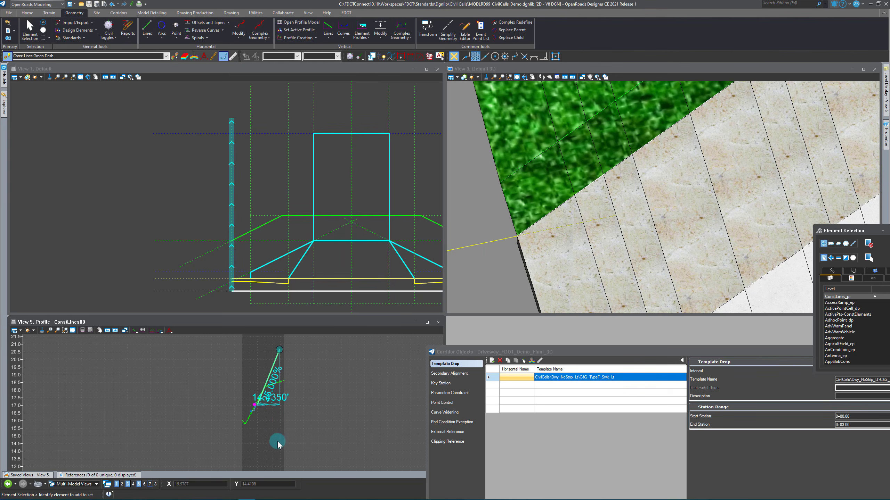
Join the level line and the 25% line with Profile Complex By Elements, using the Automatic method
left_click(259, 359)
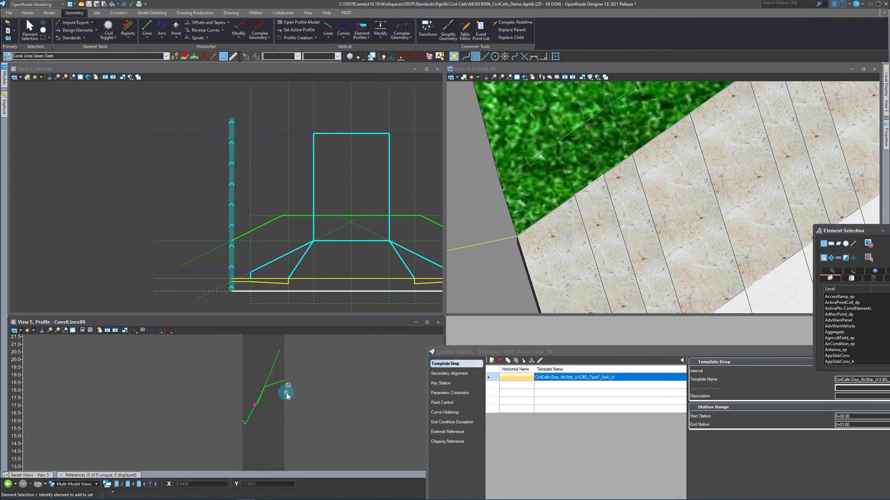
scroll(258, 408, "up", 5)
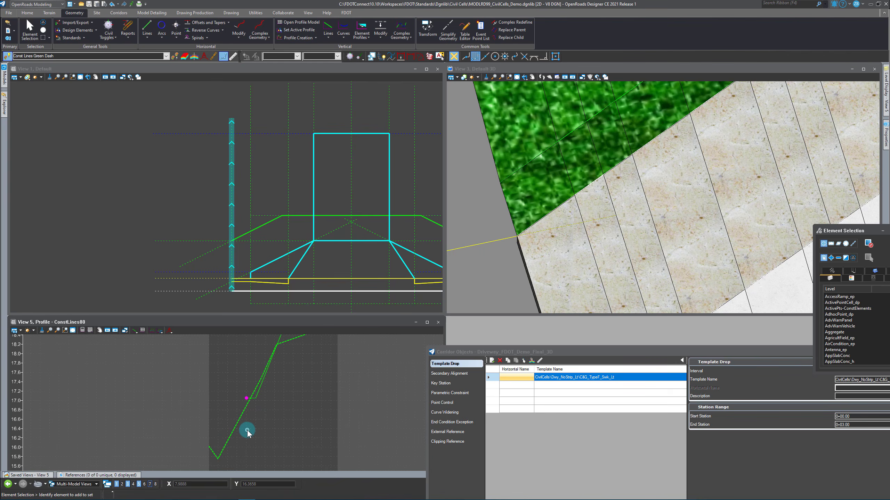
left_click(136, 331)
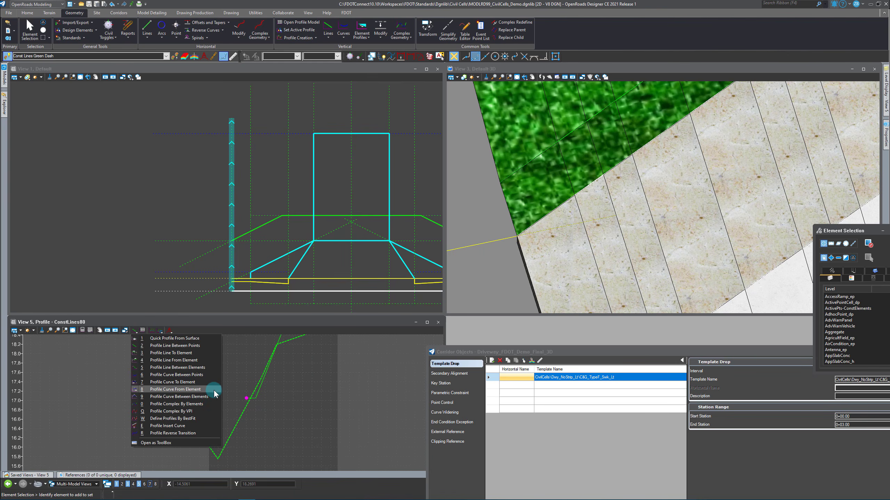
left_click(200, 404)
scroll(246, 398, "up", 4)
left_click(237, 387)
scroll(280, 408, "down", 6)
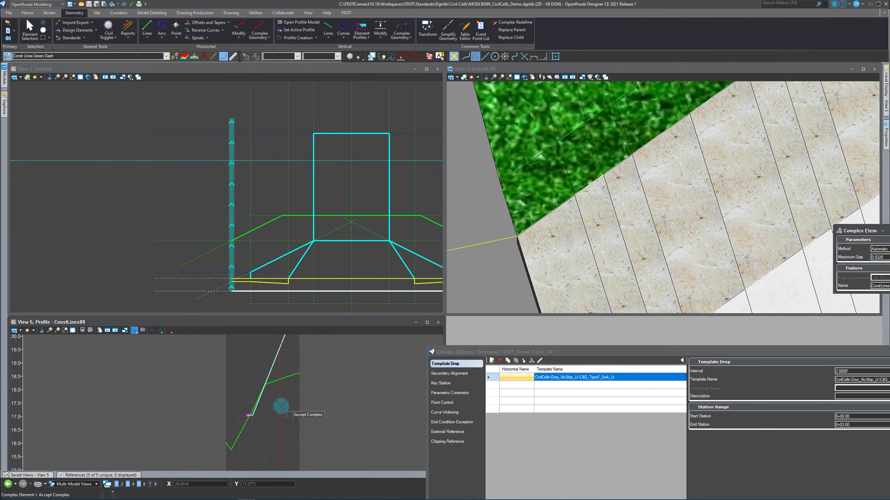
left_click(281, 407)
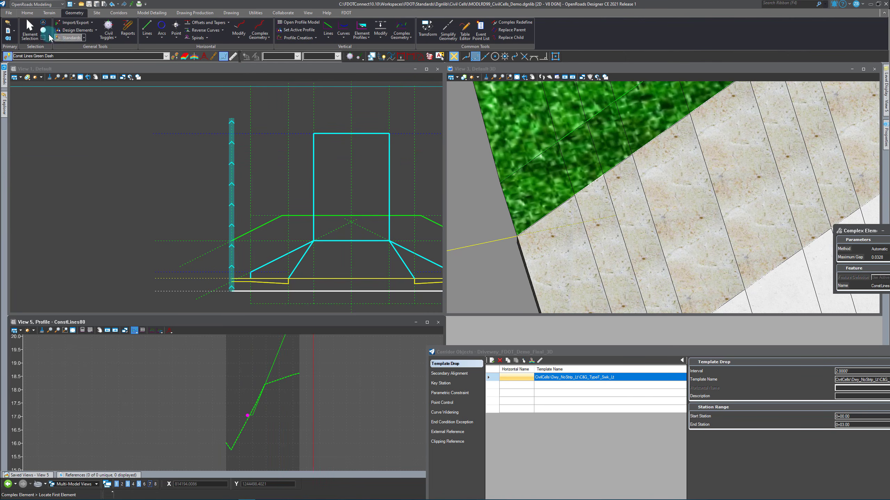
Set the joined profile as the active profile of the outermost vertical construction line and deselect it
left_click(271, 370)
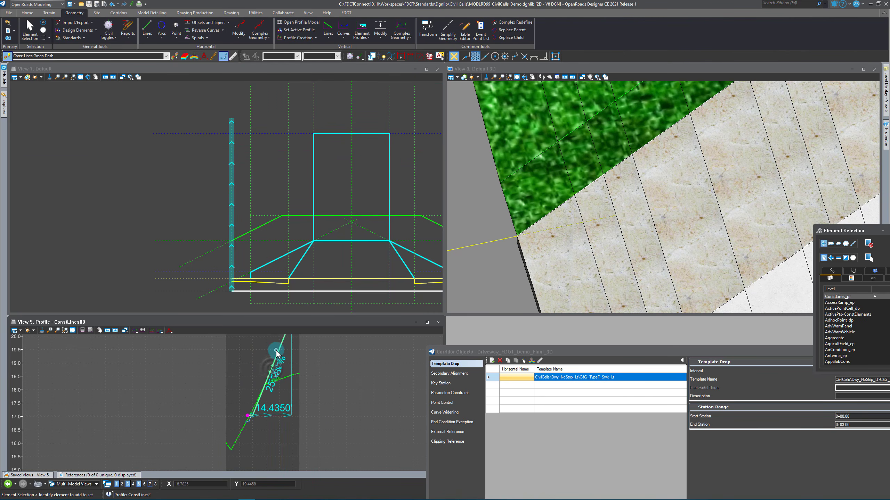
left_click(298, 346)
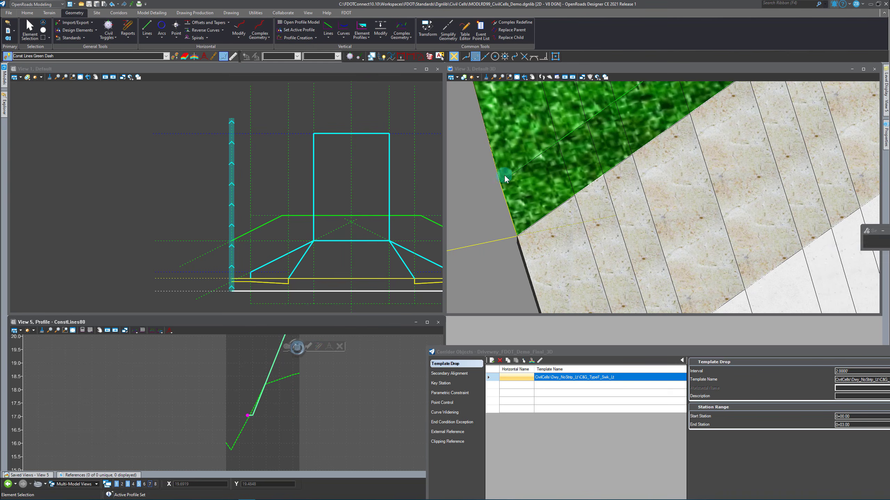
scroll(556, 230, "down", 5)
scroll(542, 200, "up", 5)
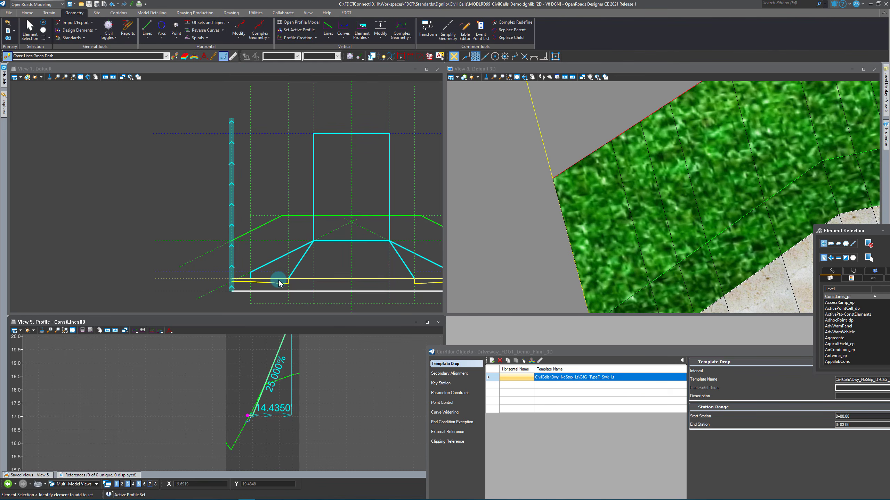
left_click(185, 200)
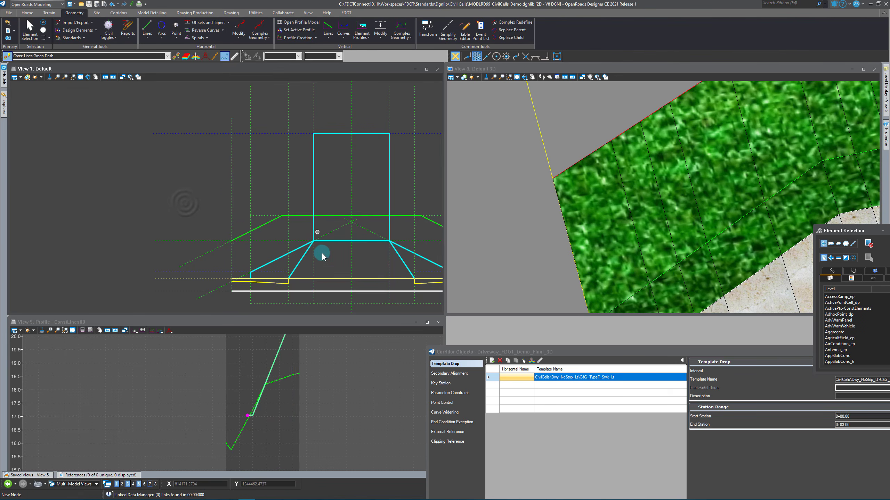
Match the active feature definition to the Const Lines Red line in another driveway cell, returning to Driveway_FDOT_Demo_Final_3D
scroll(315, 233, "down", 5)
scroll(313, 232, "down", 3)
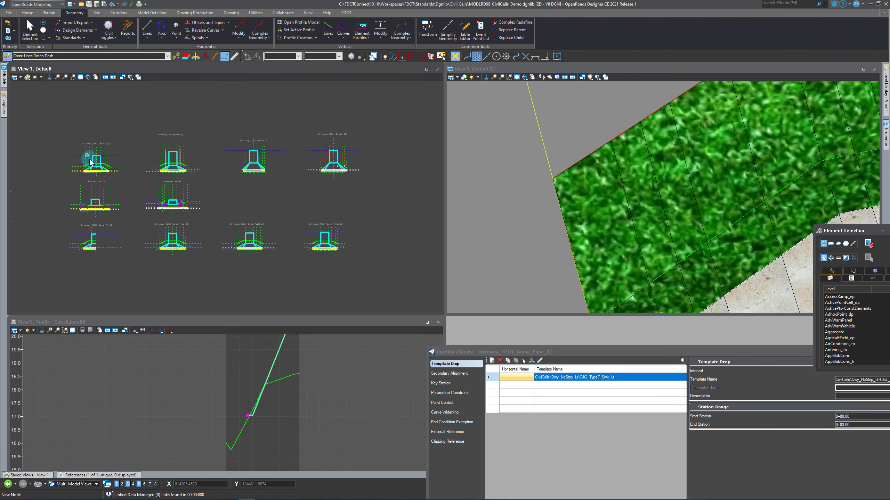
scroll(317, 157, "up", 8)
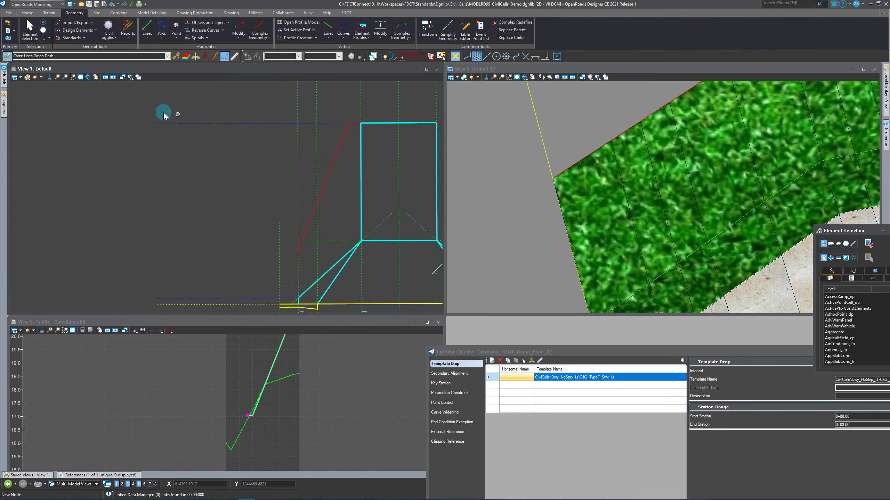
left_click(176, 56)
left_click(342, 134)
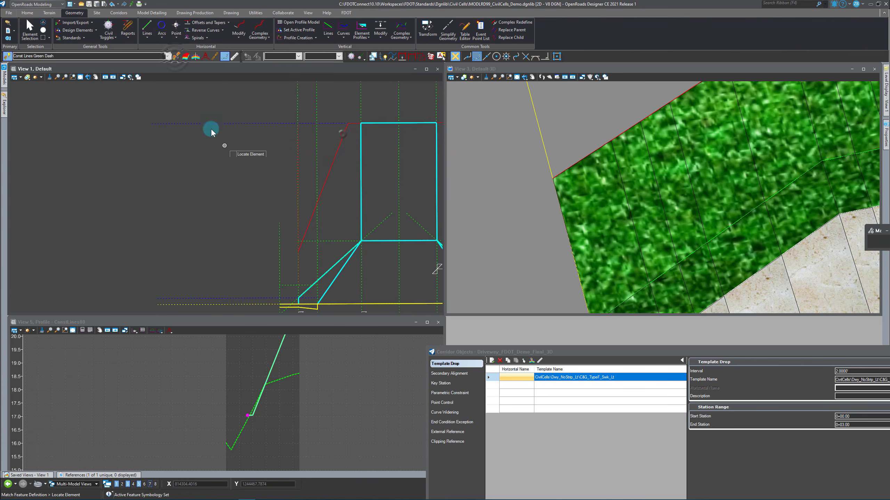
scroll(213, 133, "down", 8)
scroll(220, 219, "up", 6)
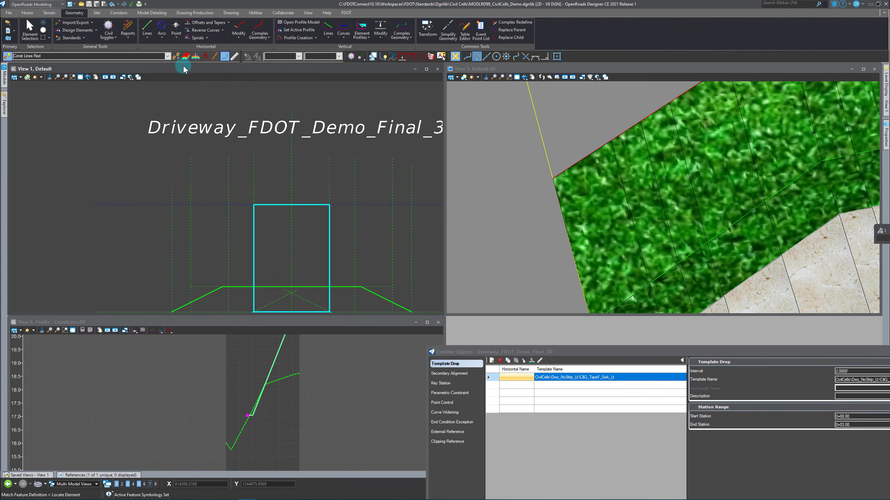
Create a 5' long Single Offset Partial with 0 offset along the upper blue dashed line, running outward from the driveway rectangle's upper-left corner
left_click(227, 22)
left_click(225, 41)
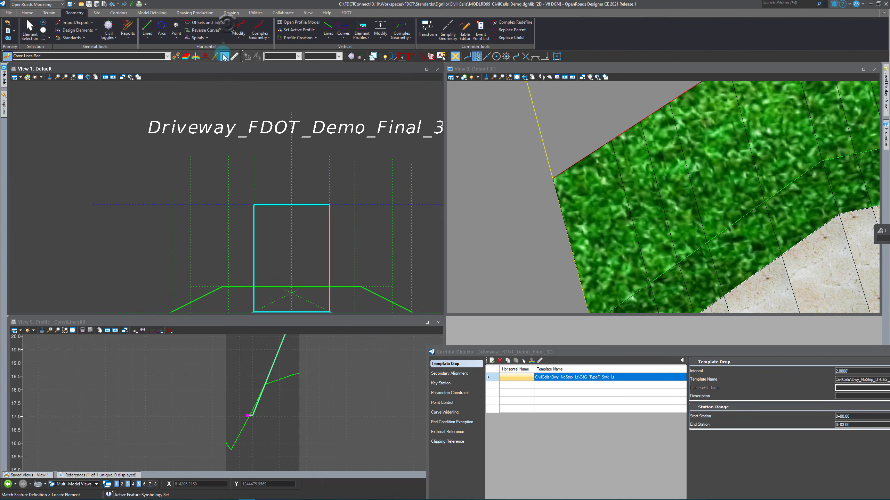
left_click(238, 204)
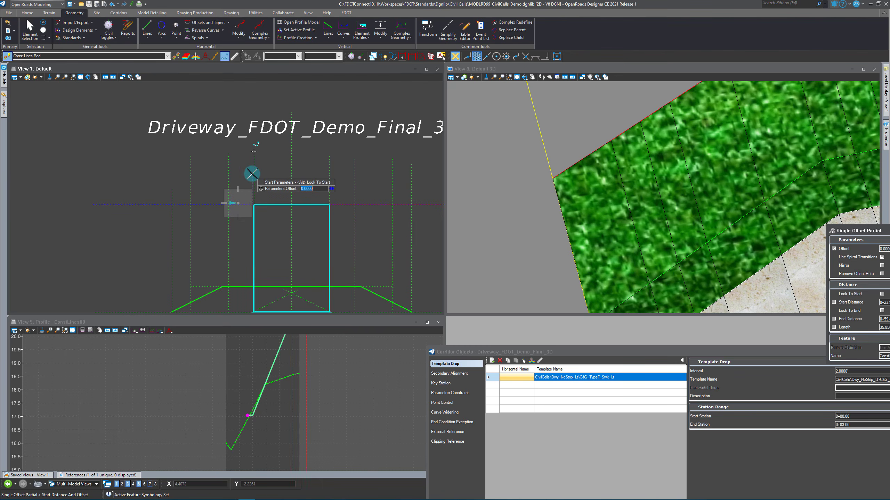
left_click(234, 210)
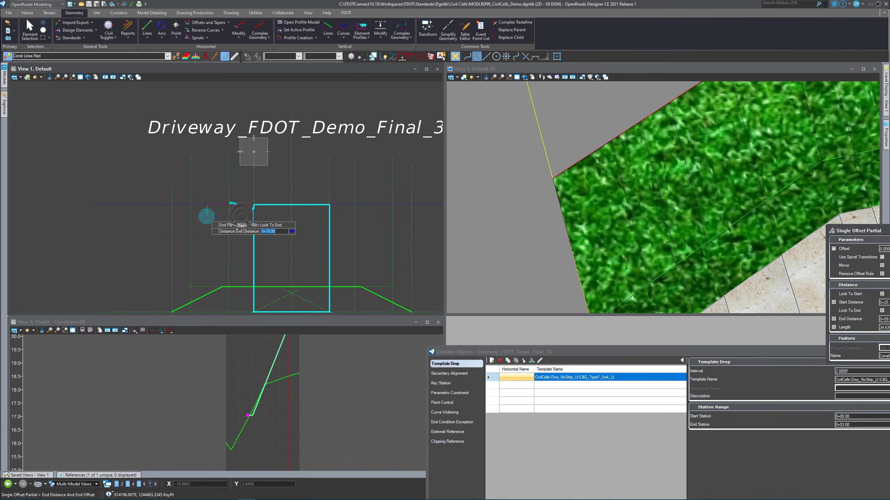
scroll(206, 216, "up", 2)
key("Right")
type("5")
key("Return")
left_click(223, 219)
left_click(224, 220)
Create a matching 5' Single Offset Partial with 0 offset along the blue dashed line, running outward from the rectangle's upper-right corner
scroll(204, 209, "down", 2)
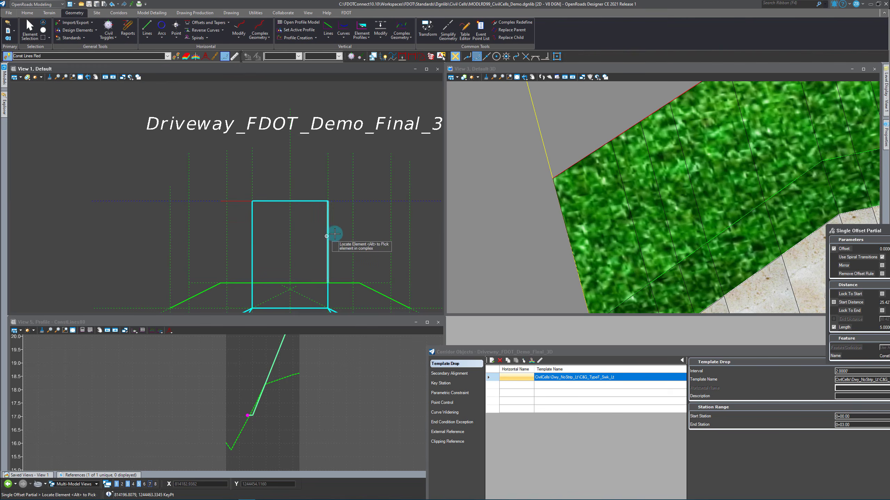
left_click(339, 200)
left_click(319, 202)
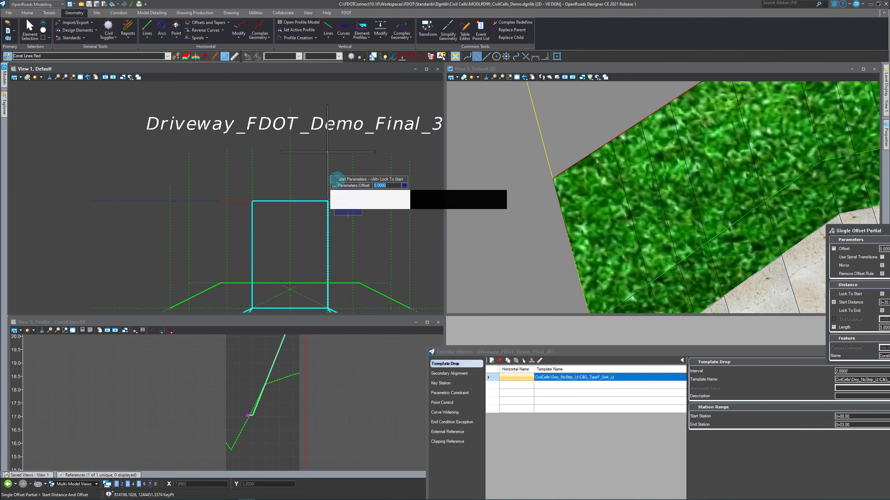
left_click(378, 175)
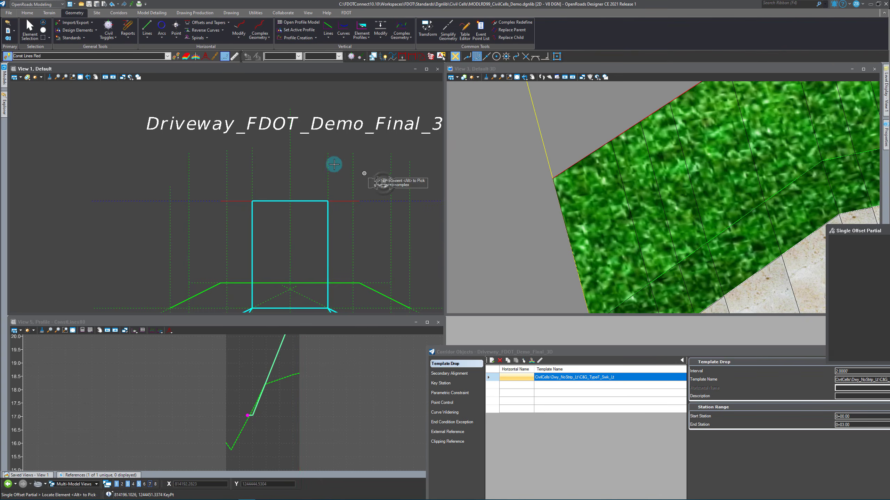
Draw a line about 13.13' long from the leftmost vertical construction line, at its profile's grade break, to the 5' red line's outer end
left_click(146, 26)
scroll(312, 205, "down", 2)
scroll(251, 245, "up", 2)
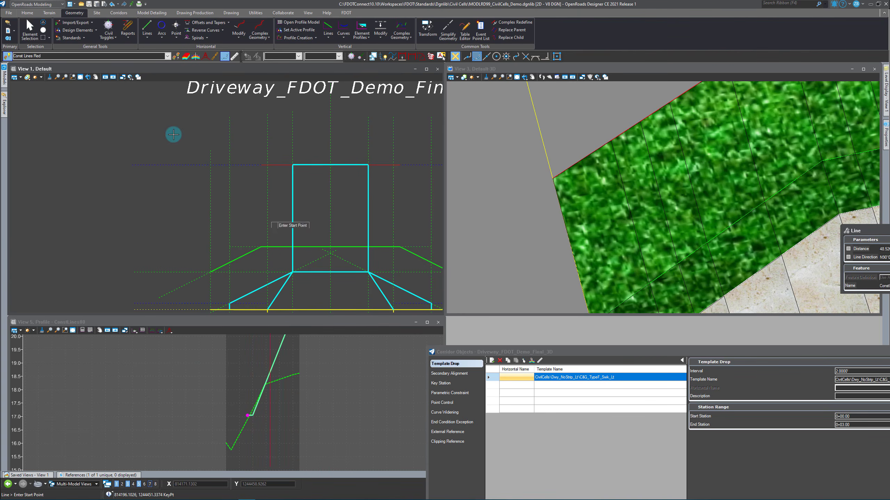
left_click(28, 26)
left_click(257, 218)
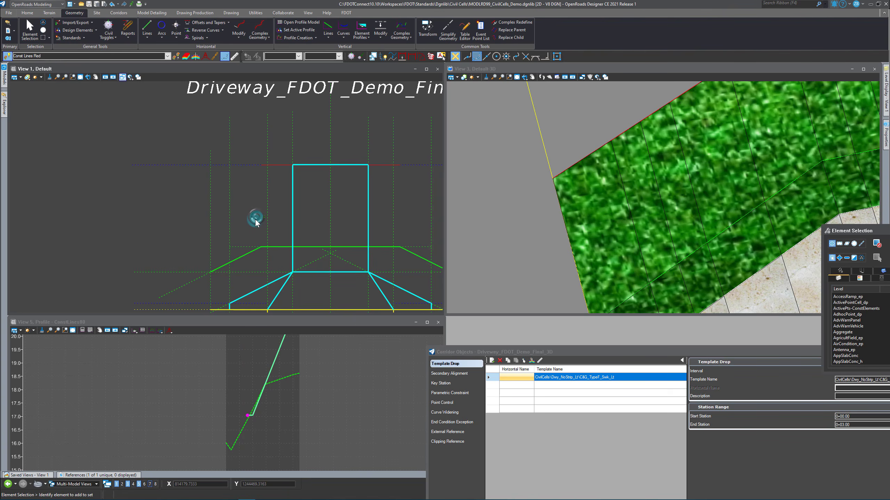
left_click(141, 25)
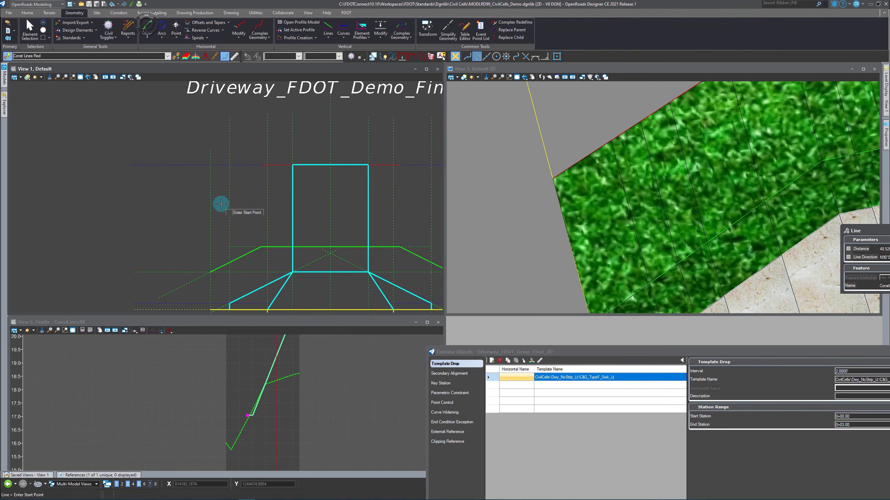
left_click(525, 56)
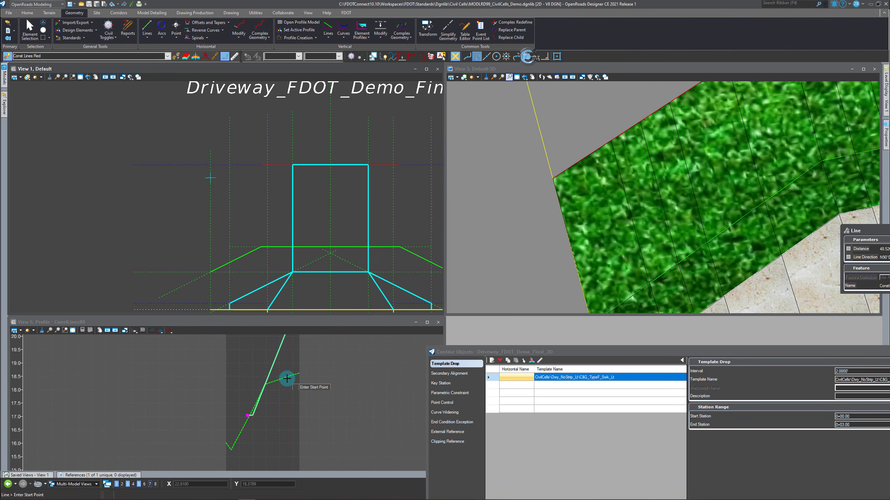
scroll(266, 386, "up", 3)
scroll(266, 386, "up", 2)
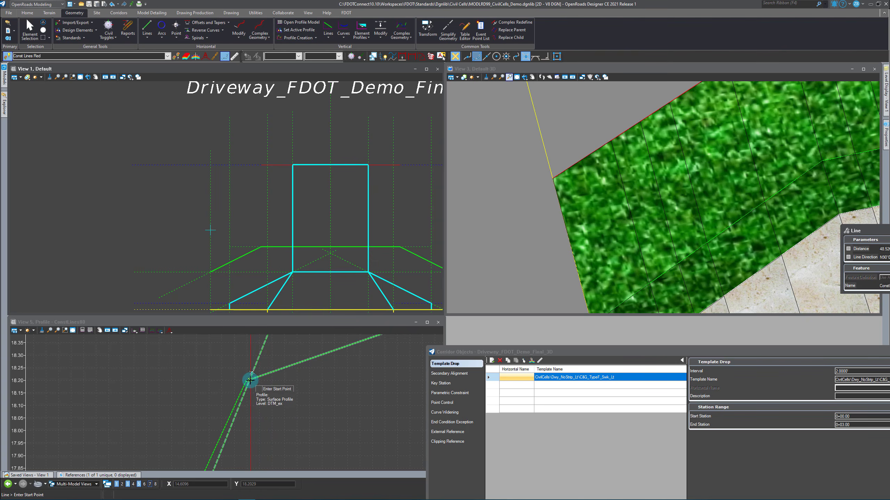
left_click(211, 230)
scroll(263, 165, "up", 3)
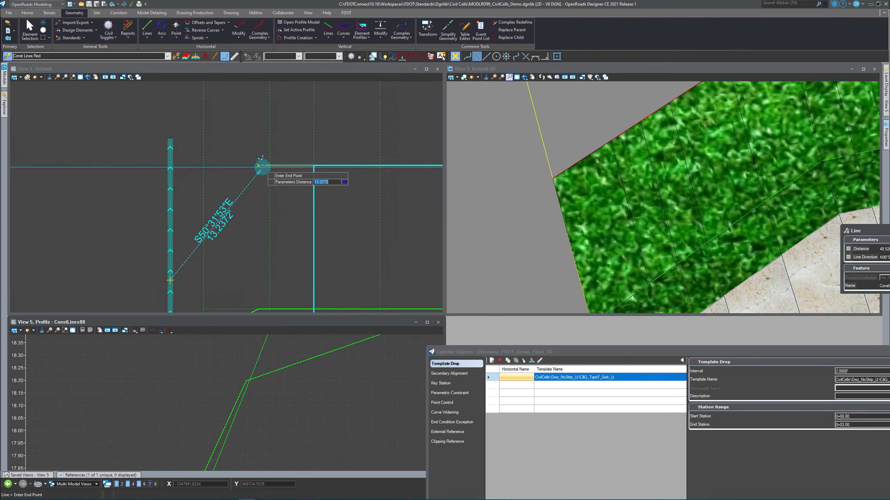
left_click(249, 231)
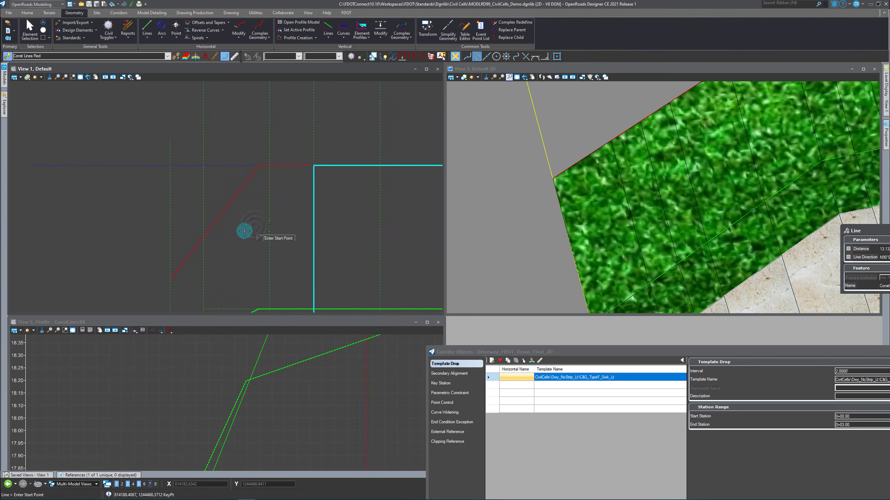
left_click(29, 31)
Join the new diagonal line and the adjoining 5' red line into one complex element, using the Manual method and a 0.0328 maximum gap
scroll(253, 171, "down", 5)
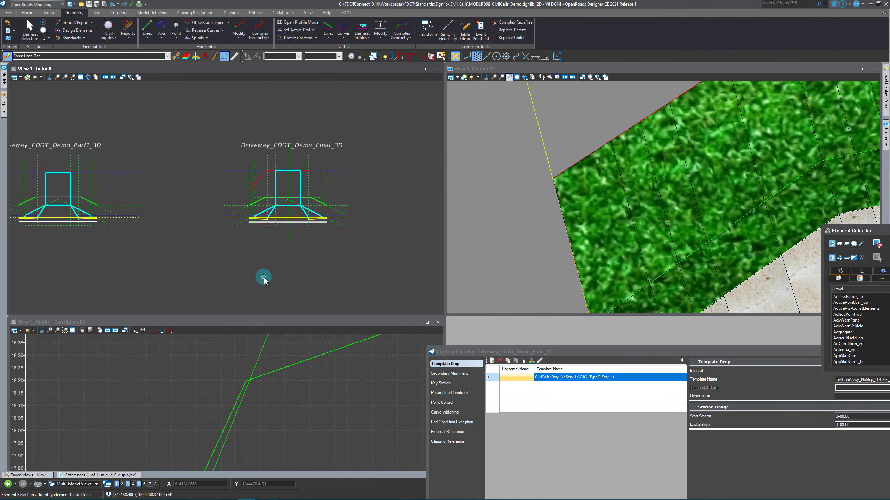
scroll(261, 176, "up", 4)
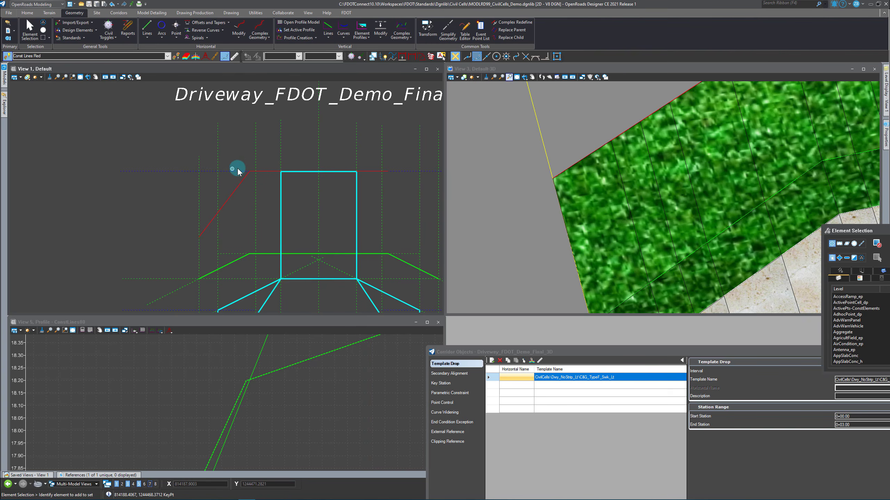
left_click(260, 30)
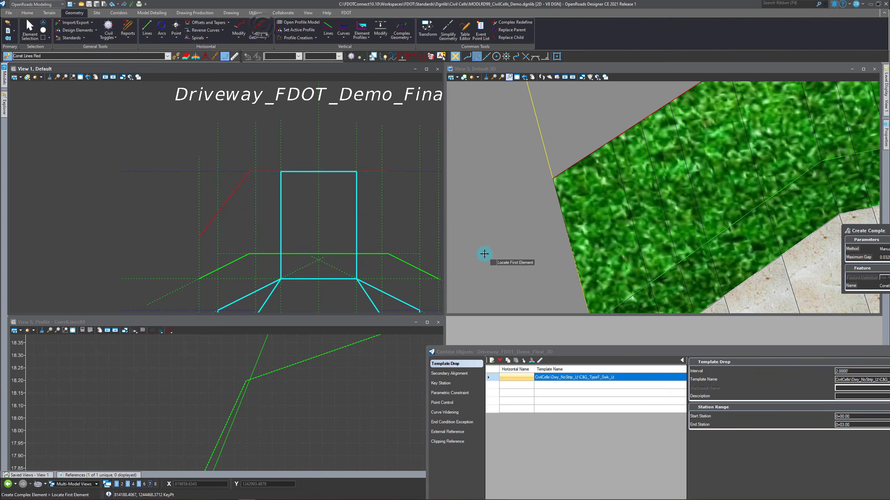
left_click_drag(874, 231, 538, 180)
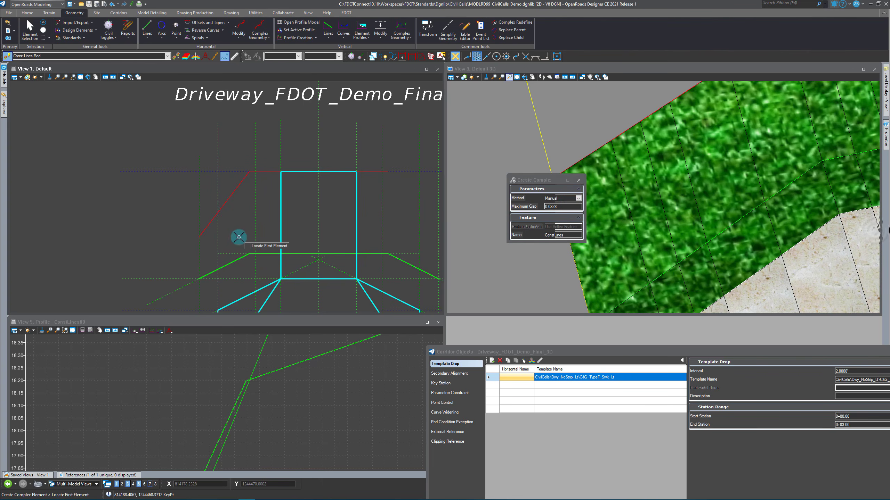
left_click(207, 227)
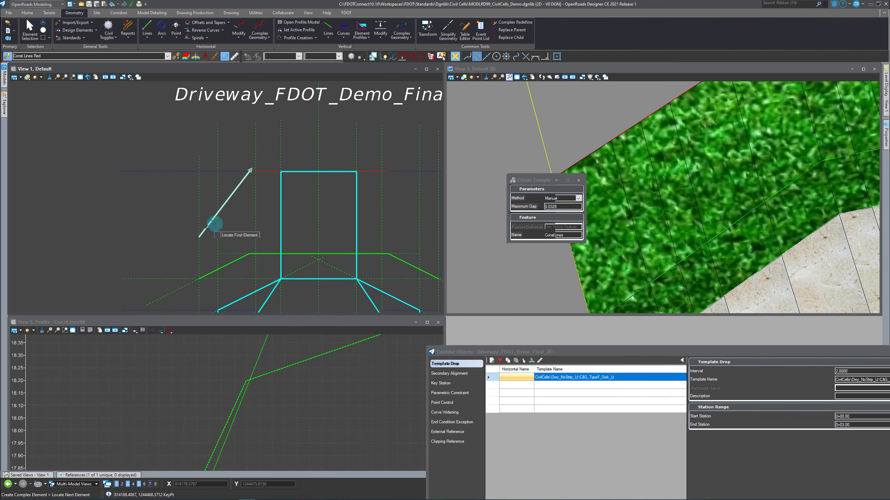
right_click(269, 194)
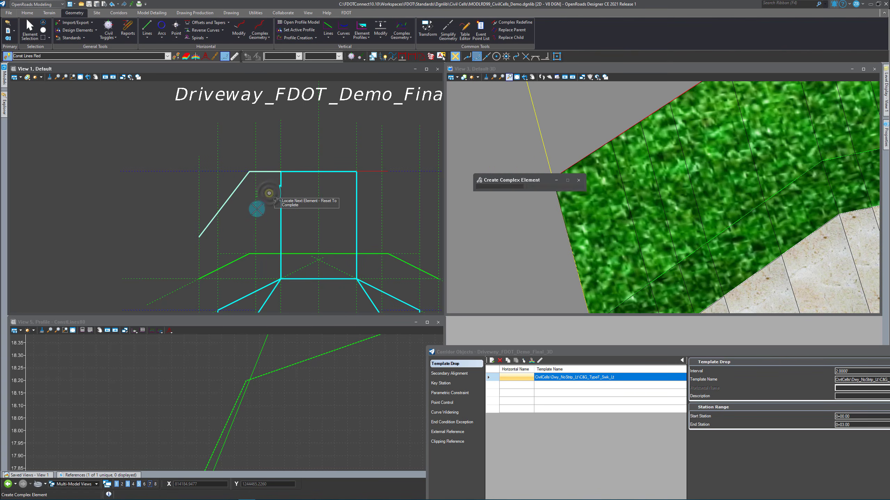
Open the left complex element's profile model, set its existing surface profile as active, and deselect the element
left_click(30, 30)
left_click(239, 184)
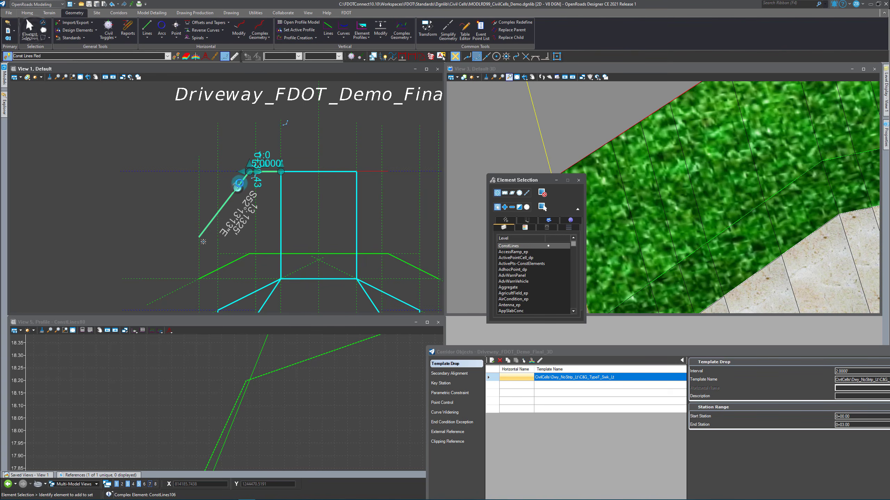
left_click(257, 183)
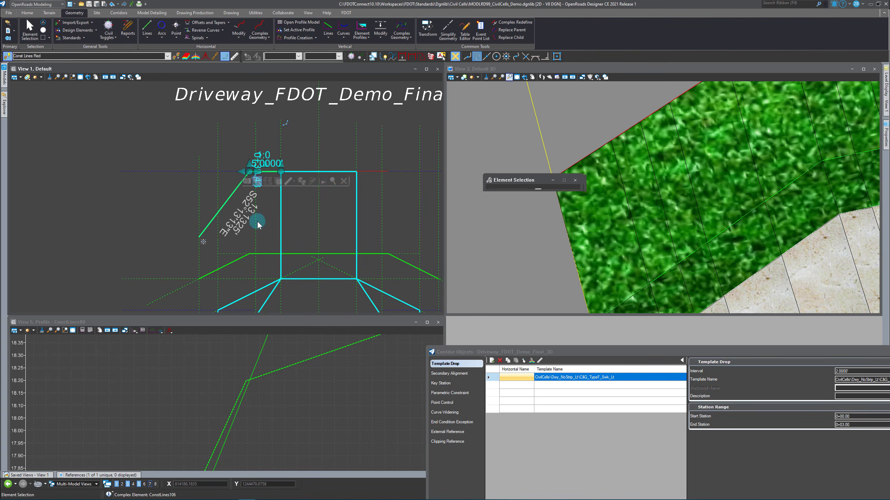
left_click(280, 355)
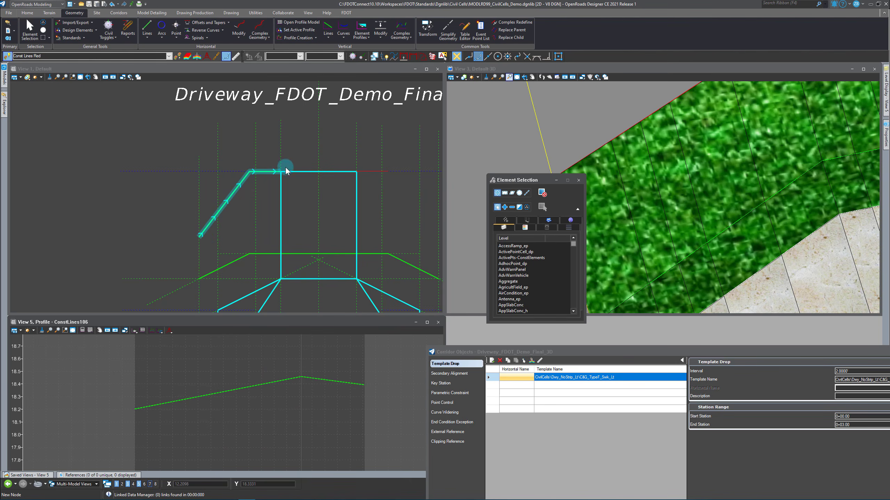
left_click(268, 383)
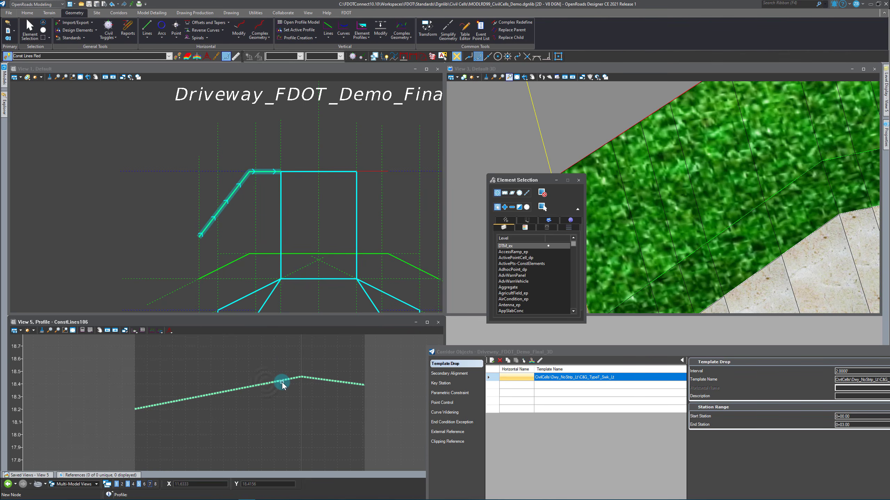
left_click(297, 380)
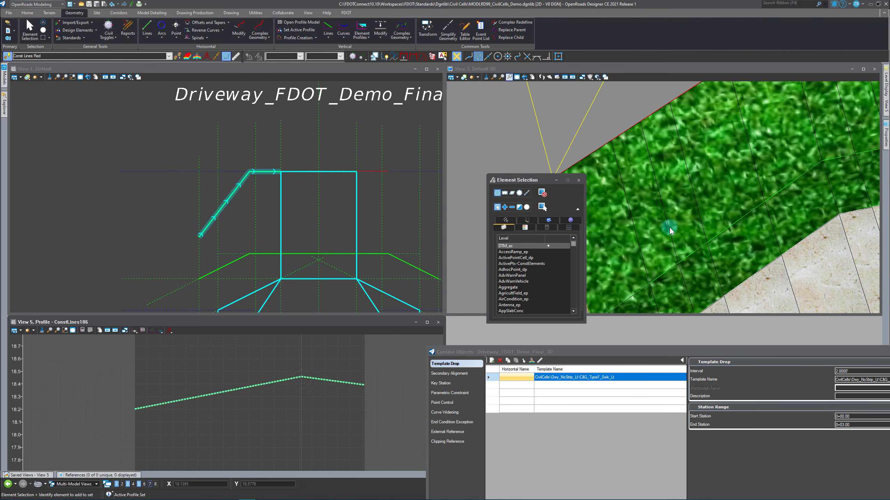
scroll(675, 237, "down", 3)
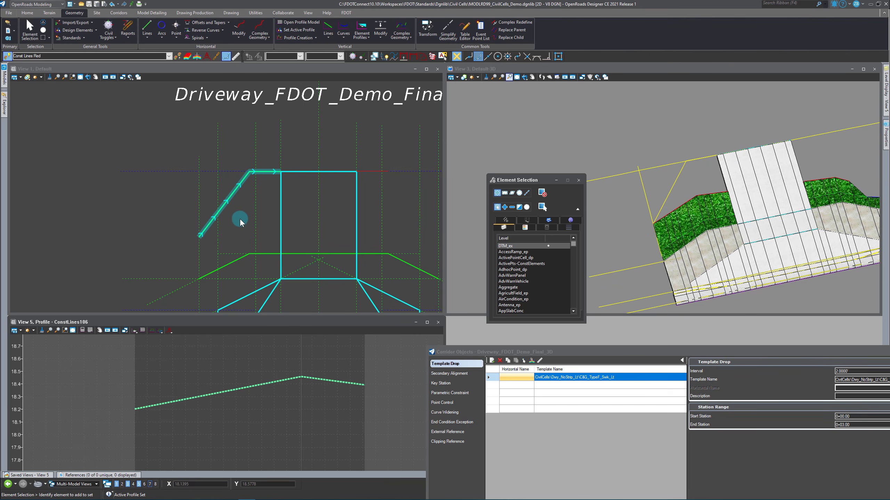
left_click(230, 234)
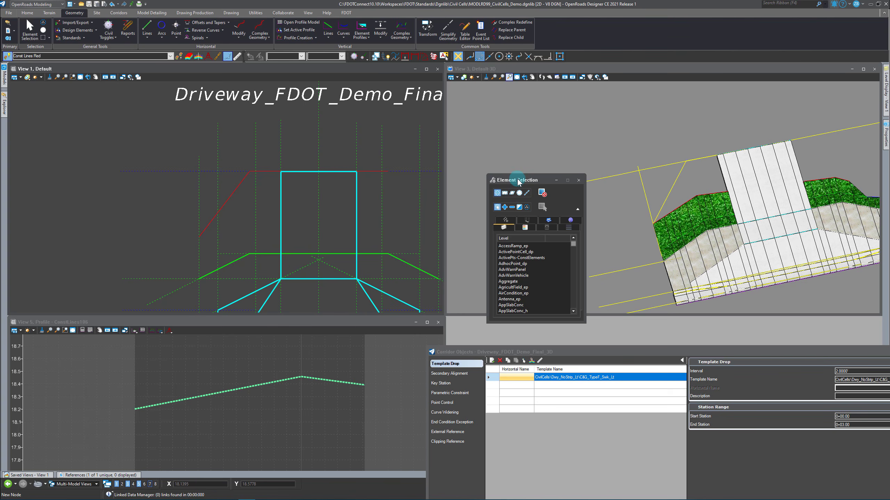
Turn on the corridor graphics over the driveway cell in the plan view and bring the Corridor Objects dialog fully into reach
left_click_drag(518, 180, 633, 257)
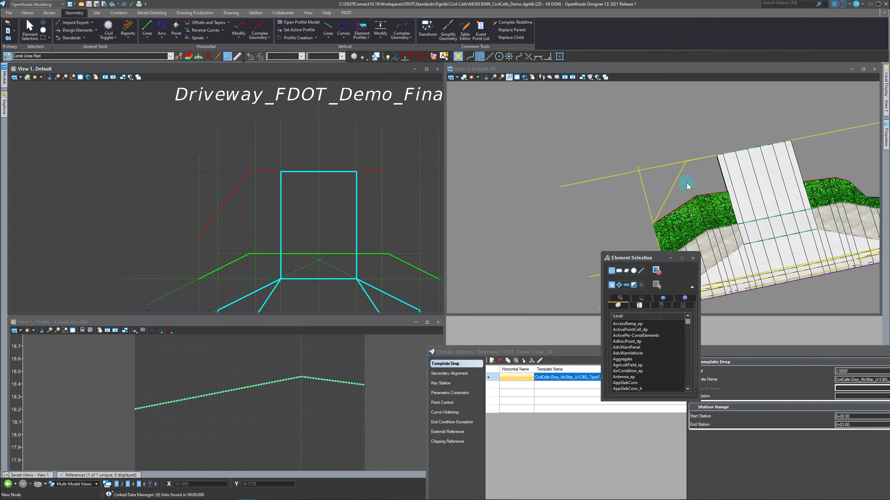
mouse_move(887, 90)
left_click(785, 174)
left_click(786, 231)
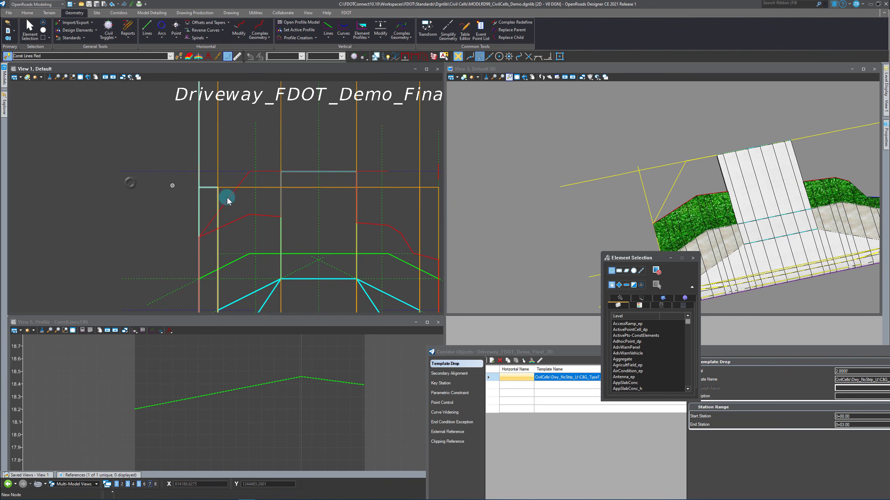
scroll(275, 202, "down", 4)
scroll(275, 202, "up", 5)
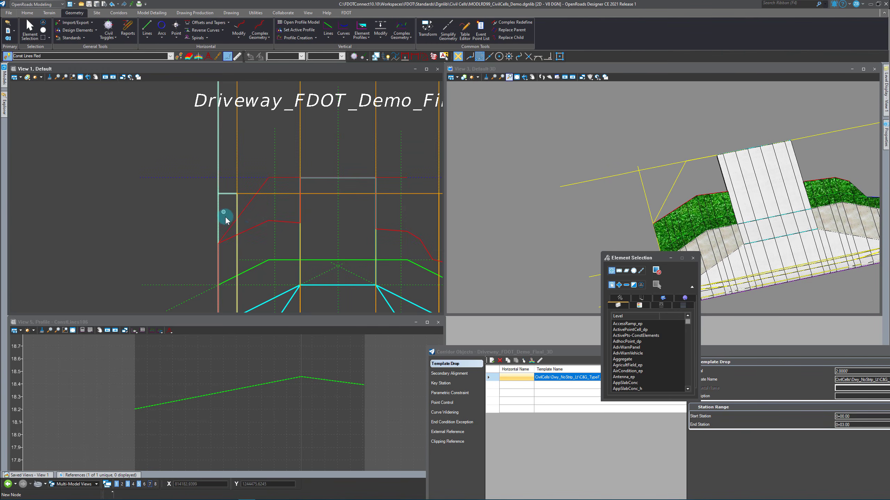
left_click(186, 203)
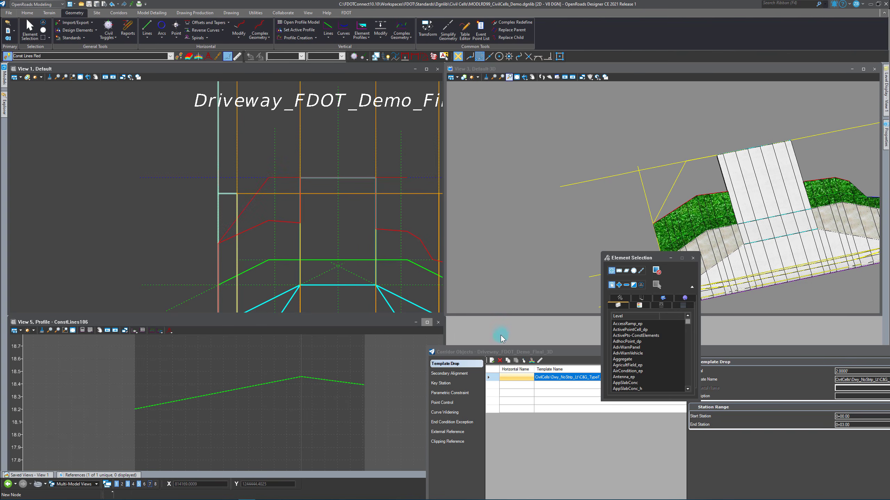
left_click_drag(522, 356, 487, 233)
left_click(422, 284)
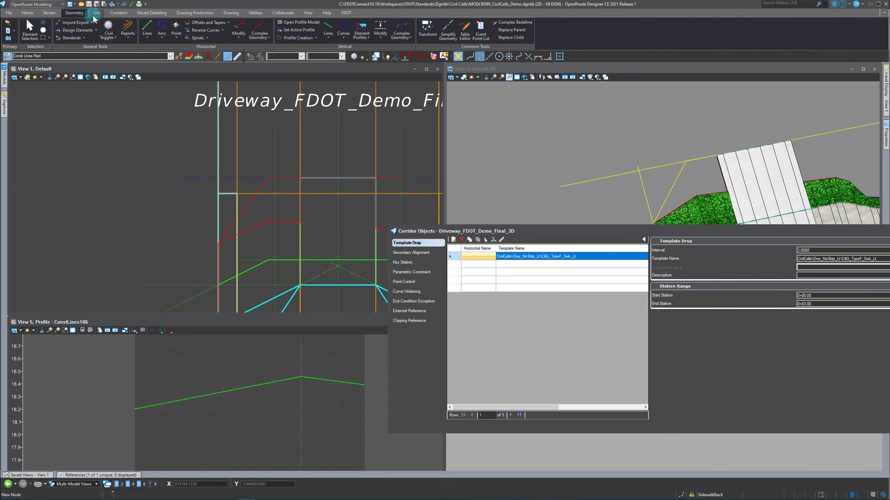
Compare the C&G_TypeF_Swk_Lt and Driveway_Flare_Lt templates with their VarTie versions in the template library, and close the template editor
left_click(115, 14)
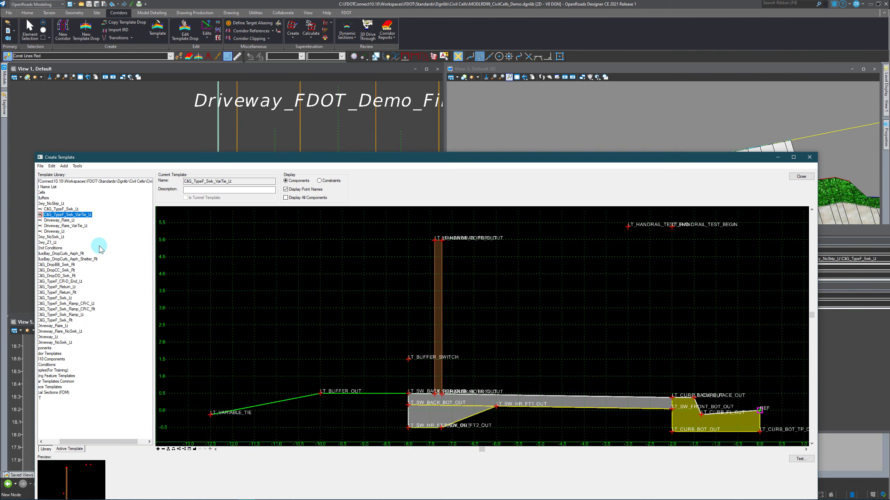
double_click(70, 210)
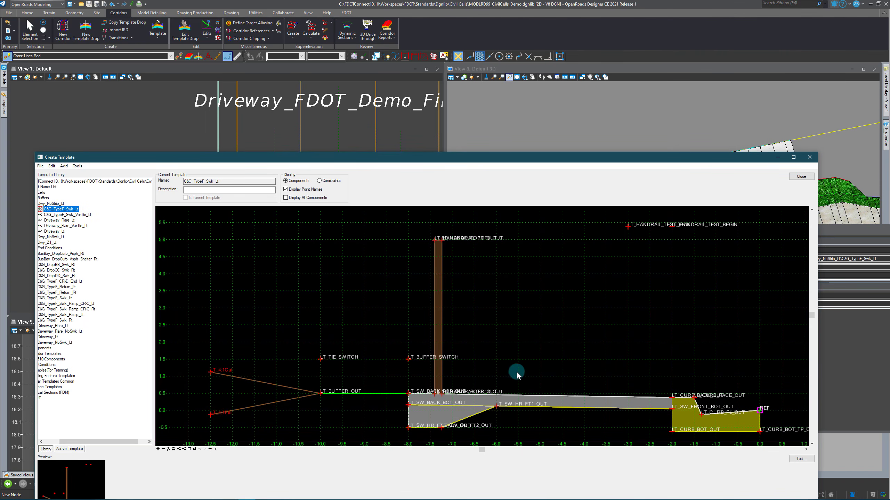
double_click(77, 215)
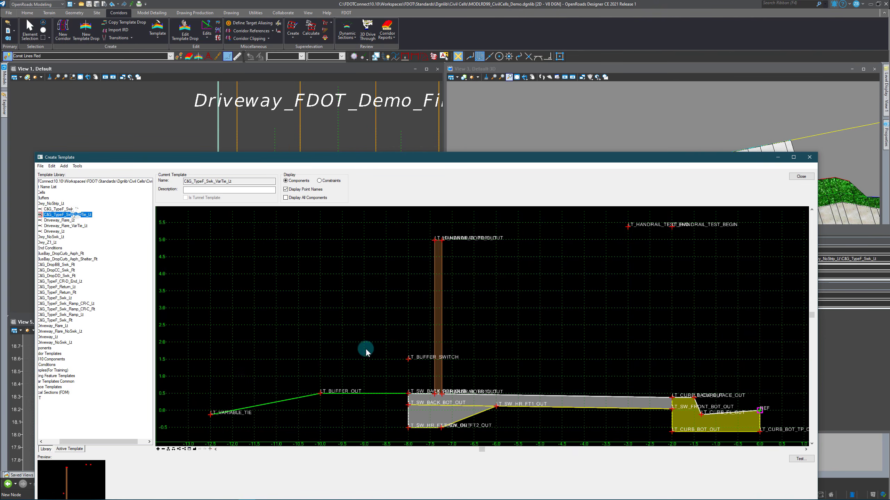
mouse_move(322, 395)
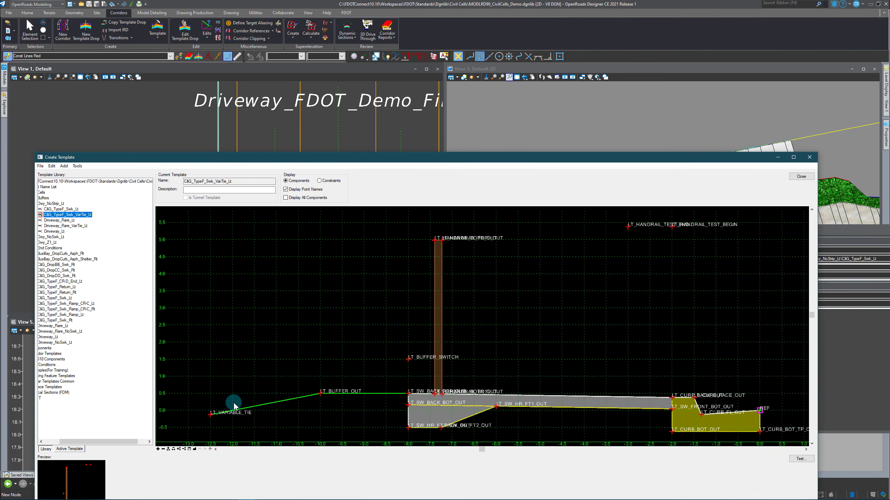
left_click(78, 227)
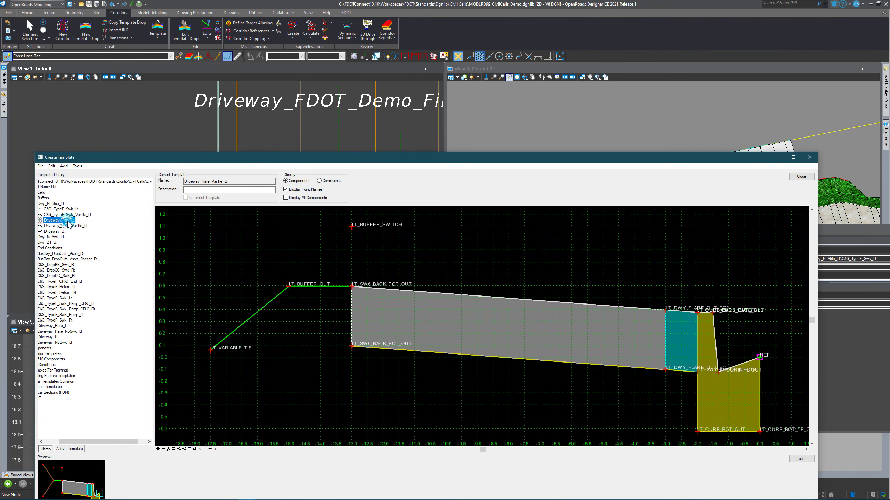
left_click(66, 220)
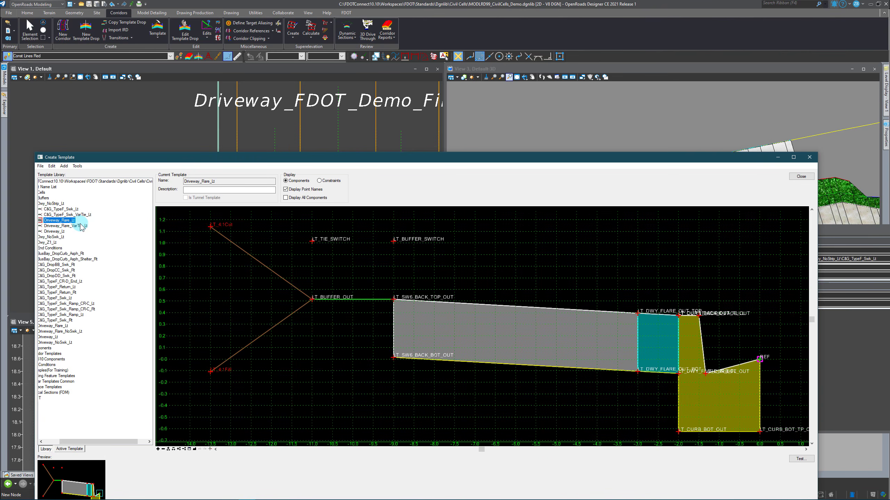
left_click(83, 227)
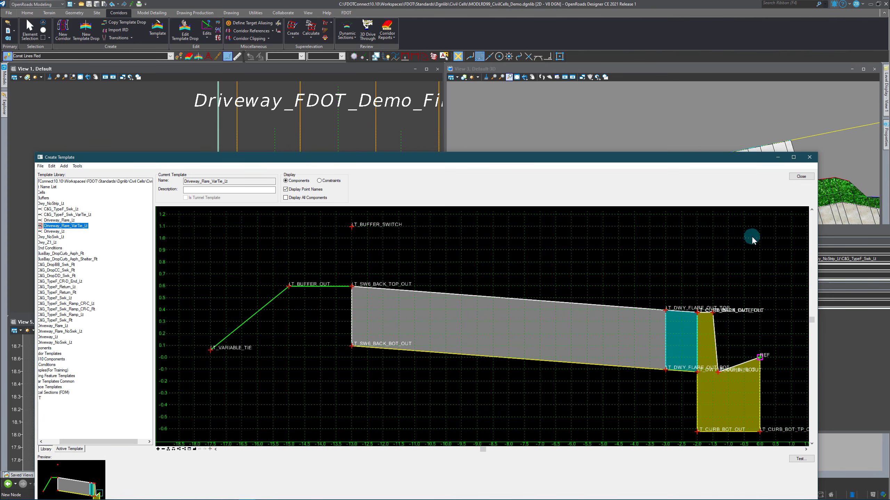
left_click(791, 177)
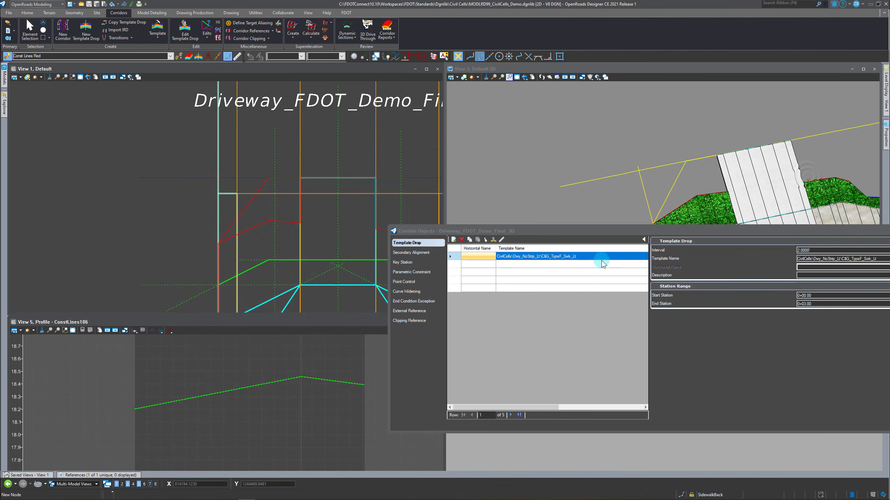
Replace the first template drop's template, starting at station 0+00.00, with C&G_TypeF_Swk_VarTie_Lt from the Dwy_NoStrip_Lt folder
left_click_drag(627, 232, 492, 231)
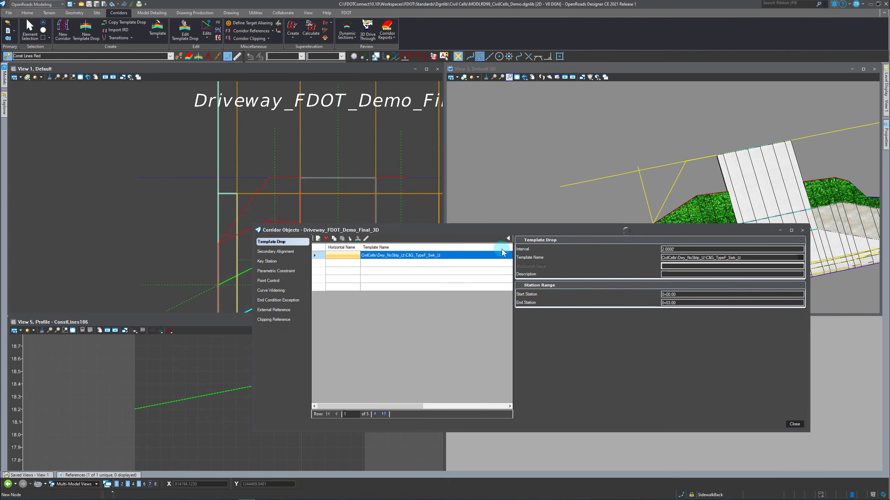
left_click_drag(514, 259, 605, 259)
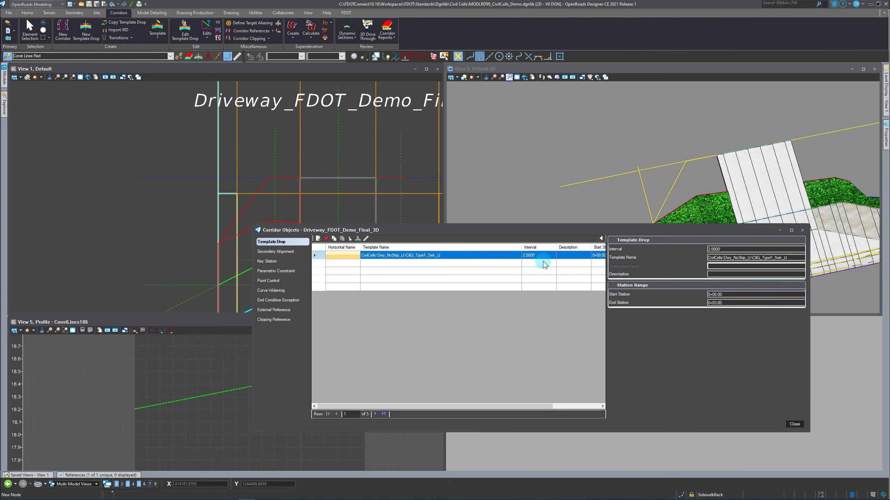
left_click(518, 258)
left_click(518, 255)
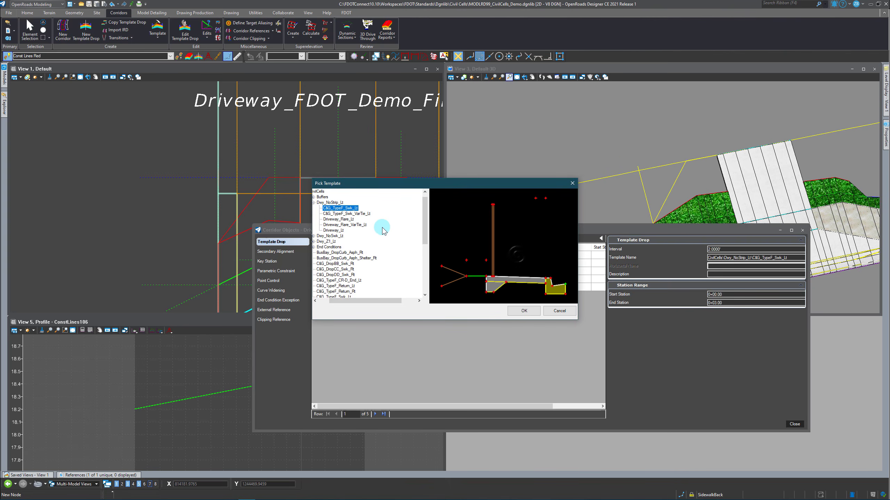
left_click(524, 311)
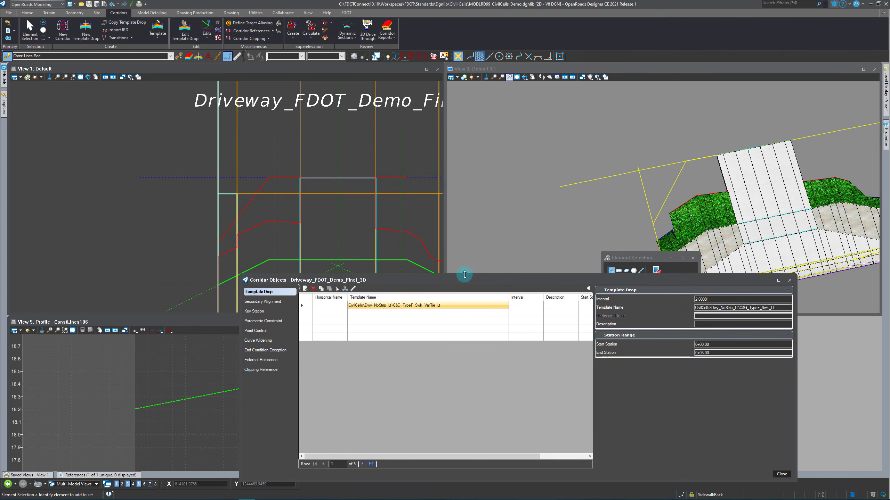
Replace the second template drop's Driveway_Flare_Lt template with Driveway_Flare_VarTie_Lt
left_click(427, 321)
left_click(503, 313)
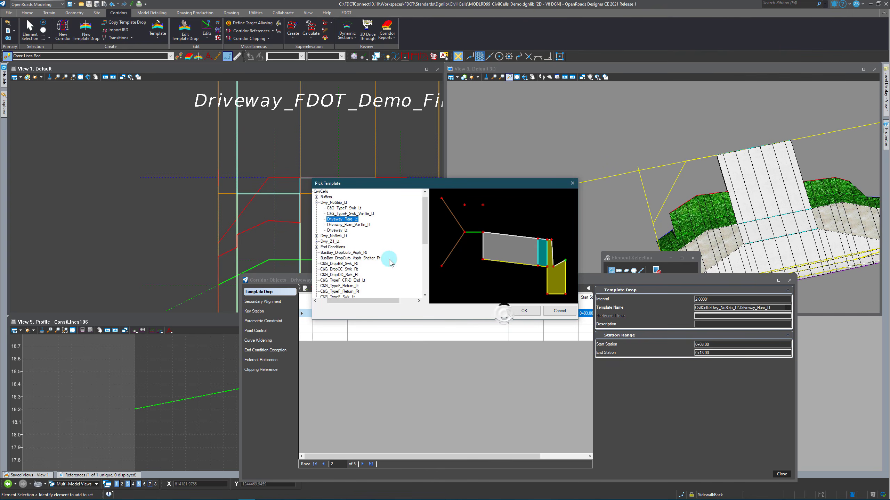
left_click(363, 225)
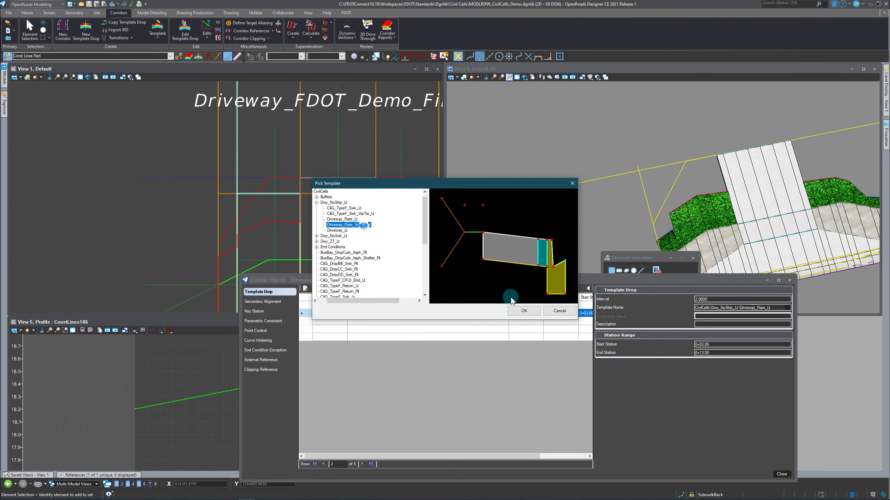
left_click(524, 311)
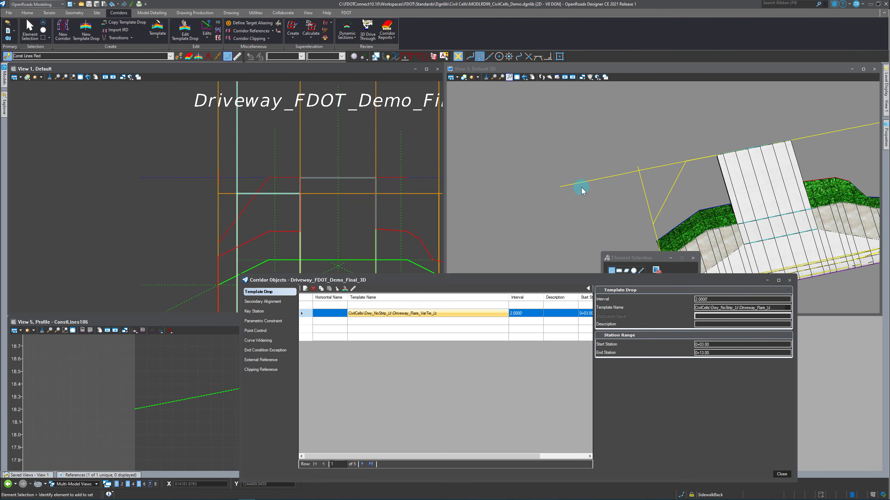
Start a corridor point control from station 0+00.00 to 0+13.00 and describe it as VarTie_Bk
left_click(264, 330)
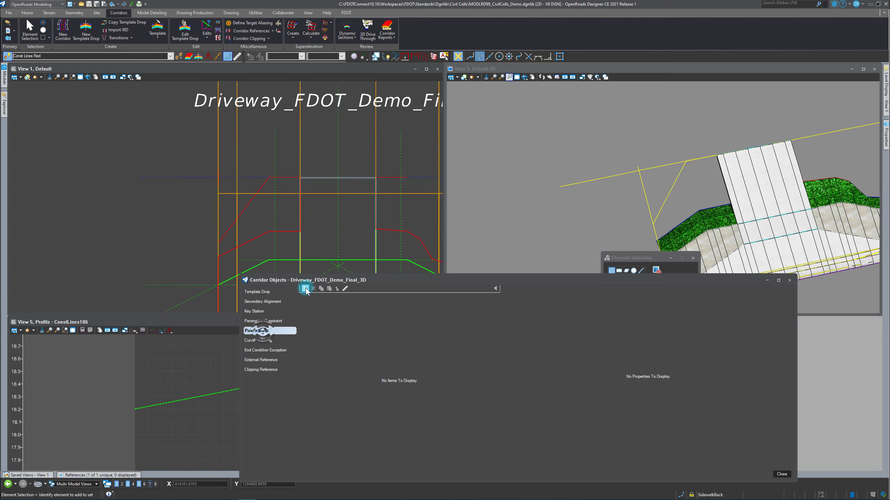
left_click(305, 289)
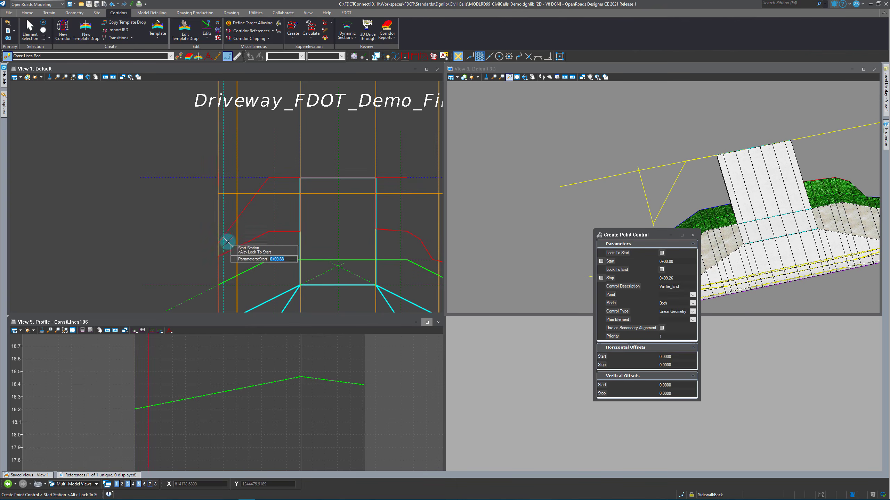
scroll(223, 210, "down", 2)
scroll(224, 218, "up", 2)
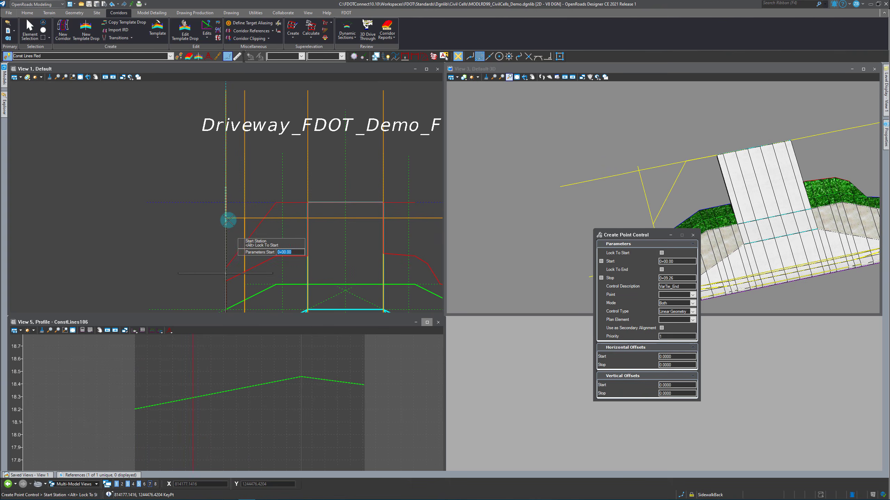
left_click(235, 185)
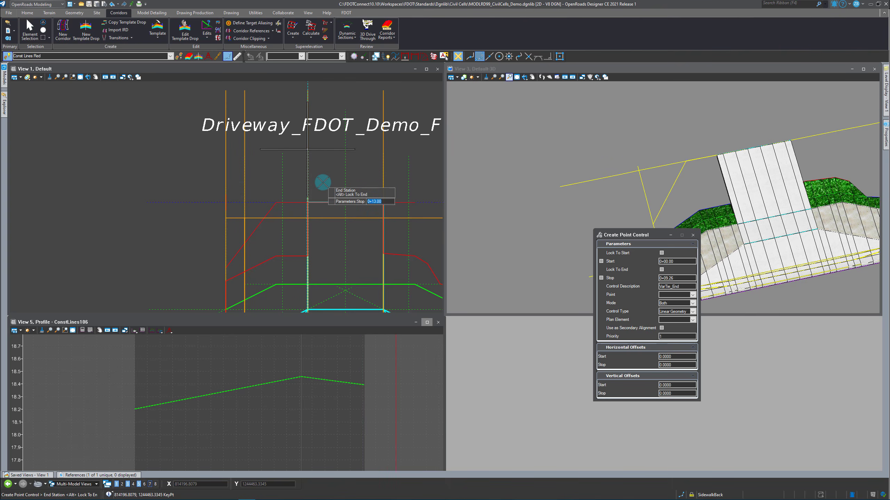
left_click(322, 182)
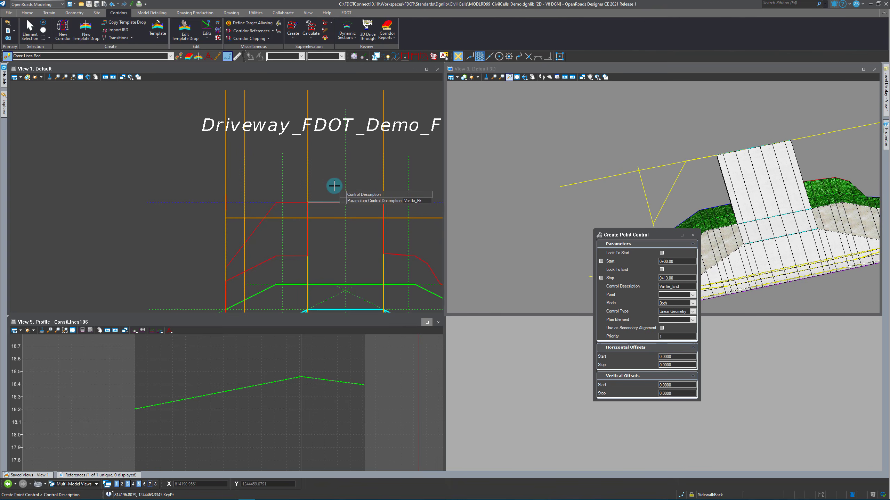
left_click(327, 186)
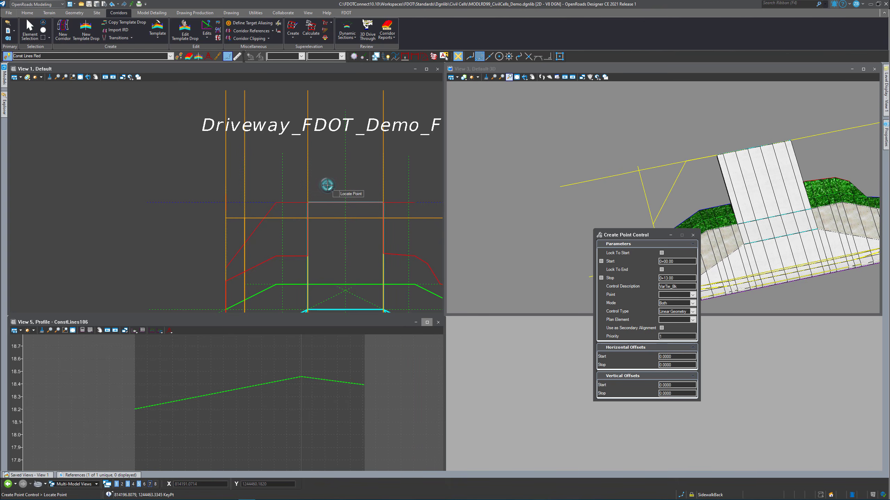
Control point LT_VARIABLE_TIE in Both mode with Linear Geometry, using the left red complex element, its active profile, and zero offsets
left_click(693, 295)
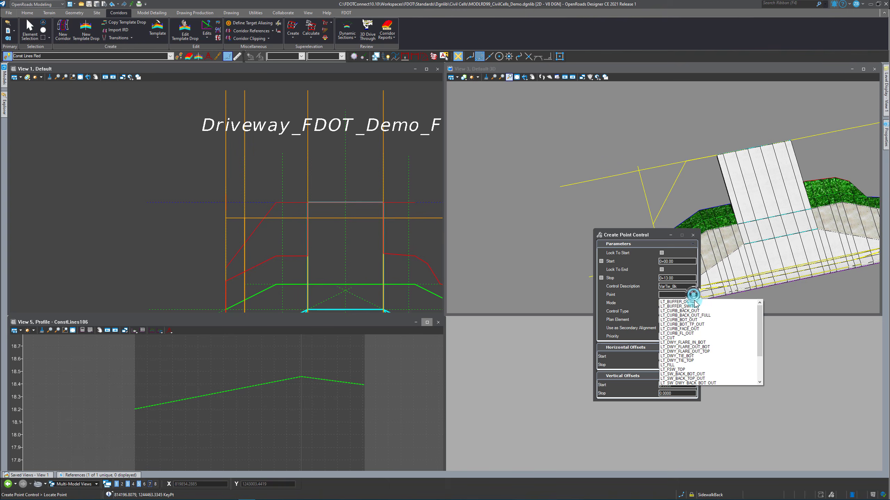
scroll(678, 317, "down", 3)
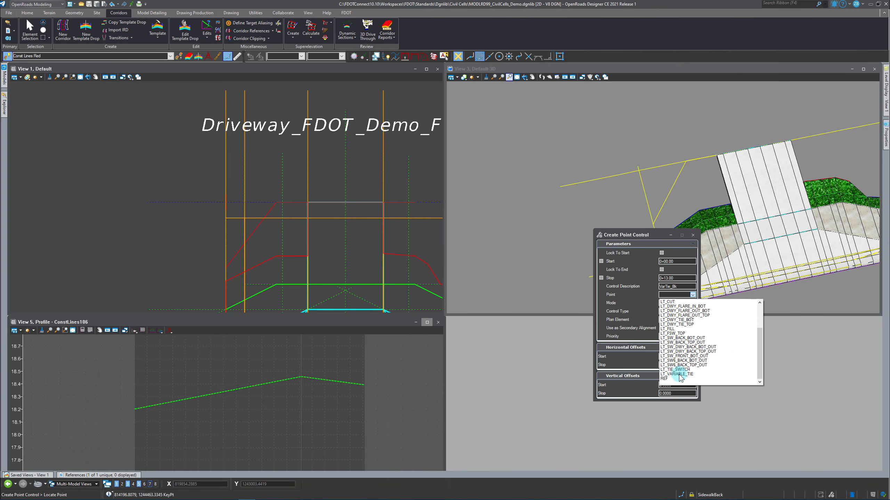
left_click(679, 374)
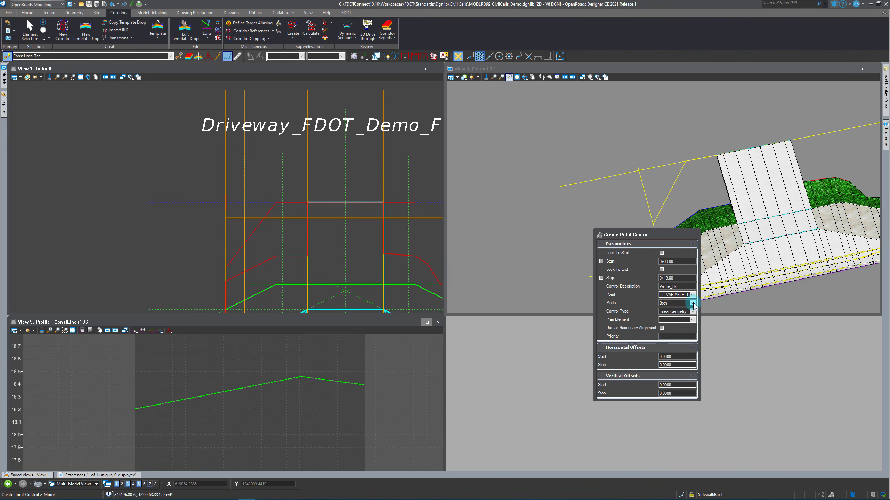
left_click(272, 228)
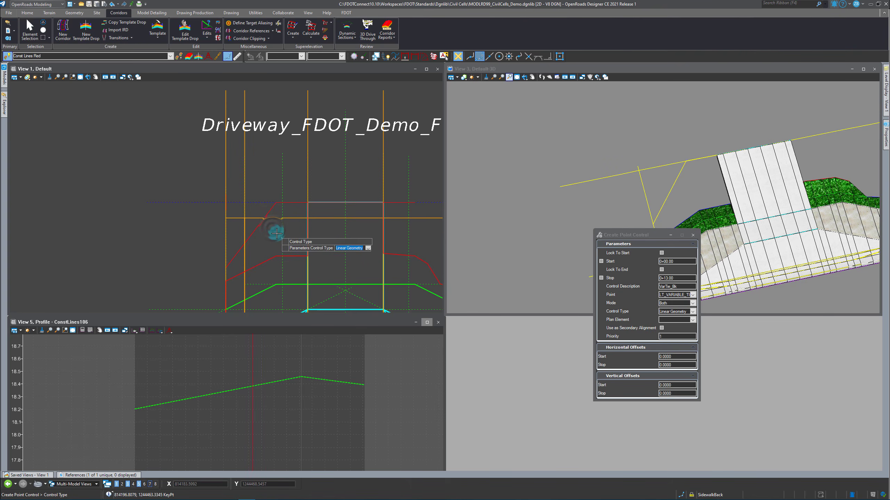
left_click(273, 234)
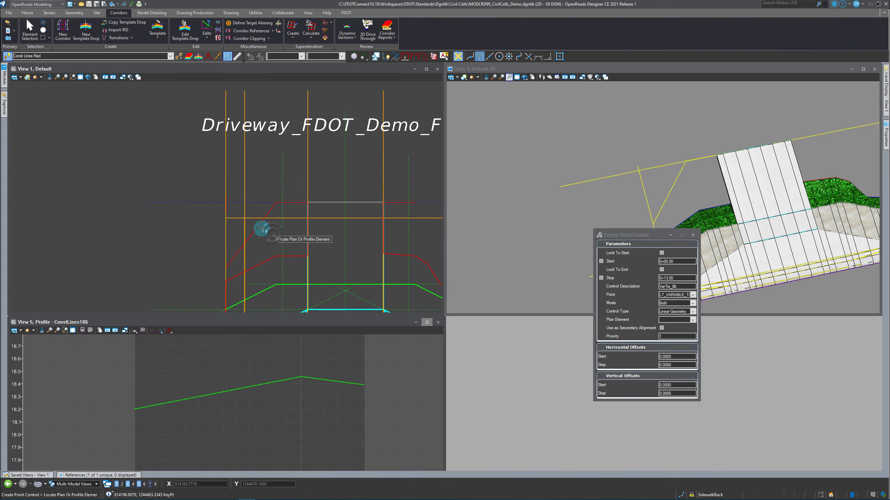
left_click(259, 225)
left_click(267, 232)
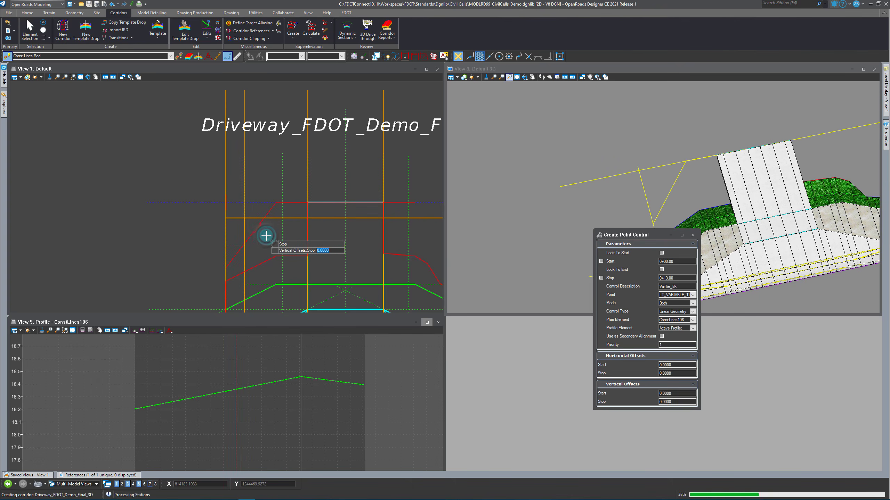
left_click(267, 236)
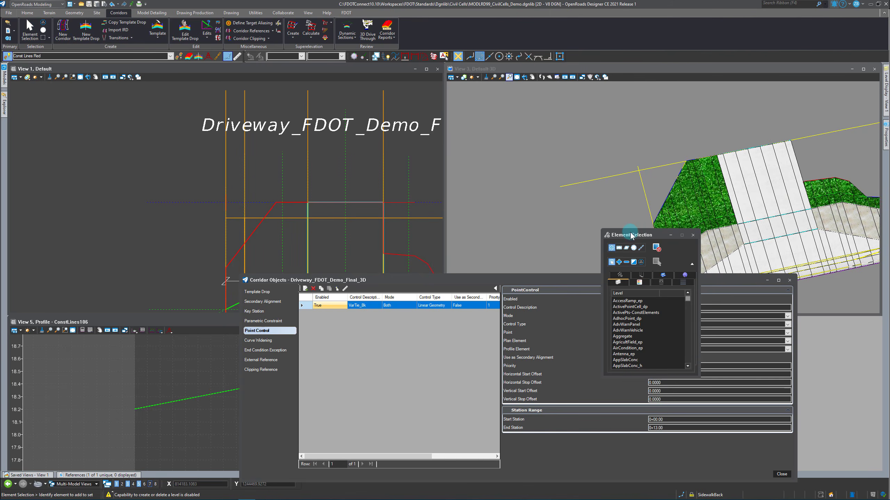
Examine in 3D how the left grass tie meets the driveway edge and the back of the sidewalk
left_click(542, 278)
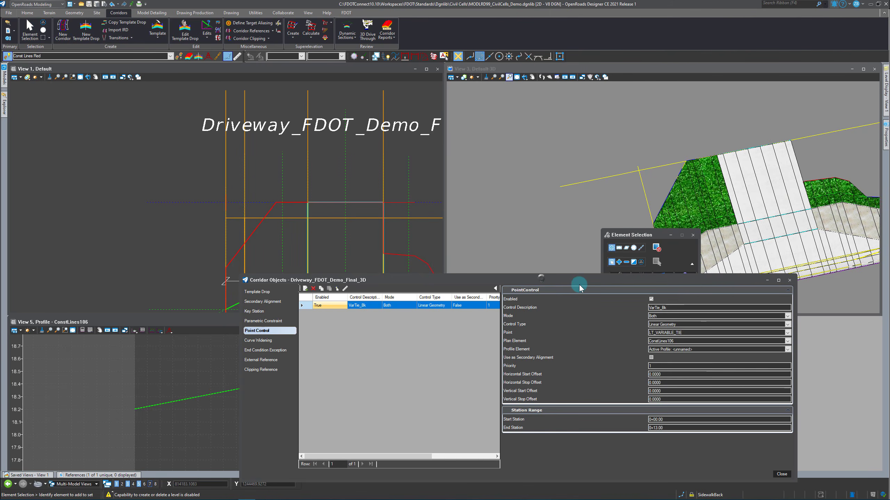
scroll(531, 198, "down", 5)
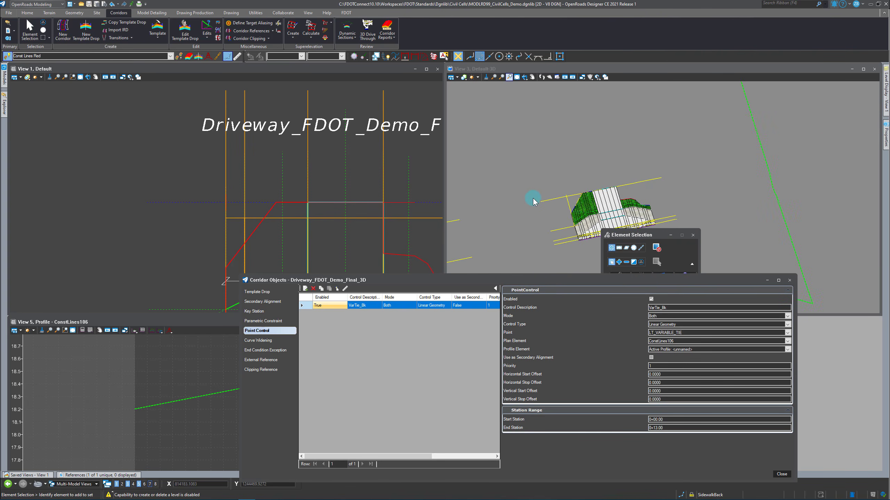
scroll(501, 212, "up", 4)
scroll(578, 170, "up", 2)
scroll(576, 149, "down", 2)
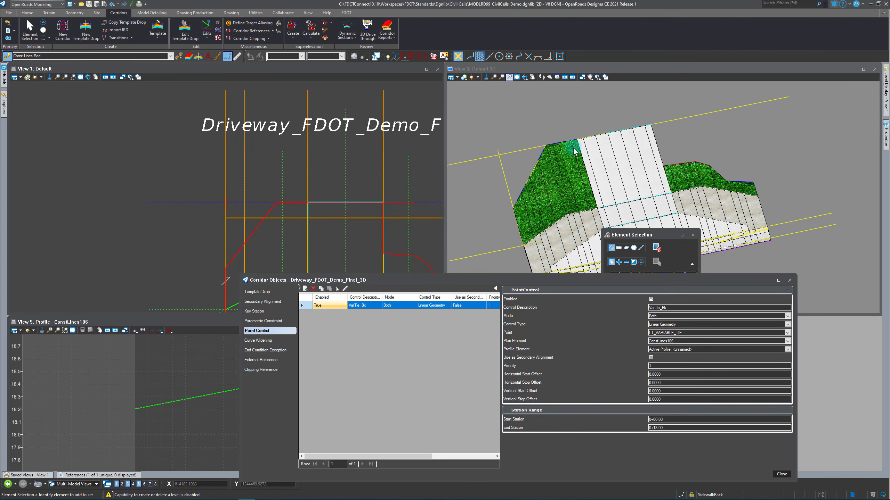
left_click(525, 77)
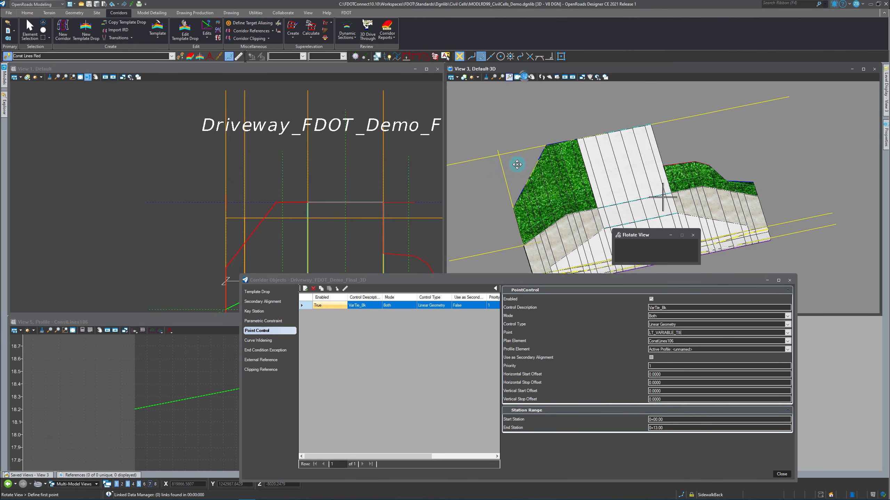
left_click(544, 176)
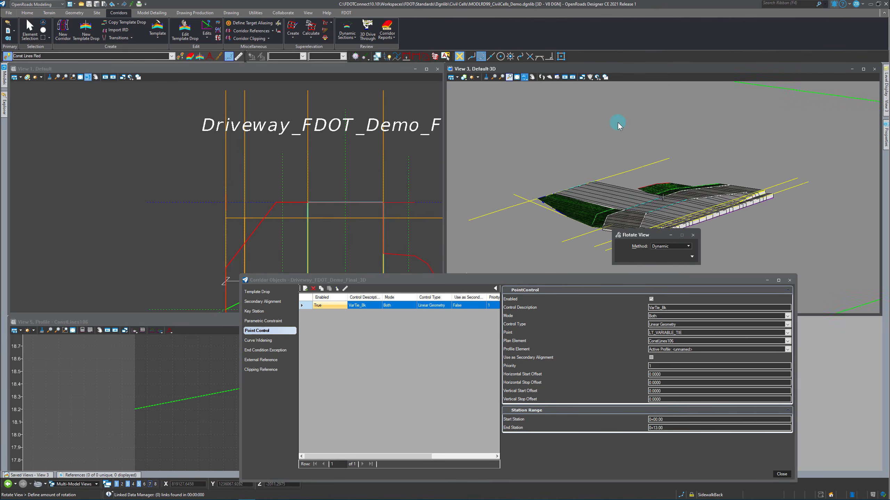
left_click(595, 111)
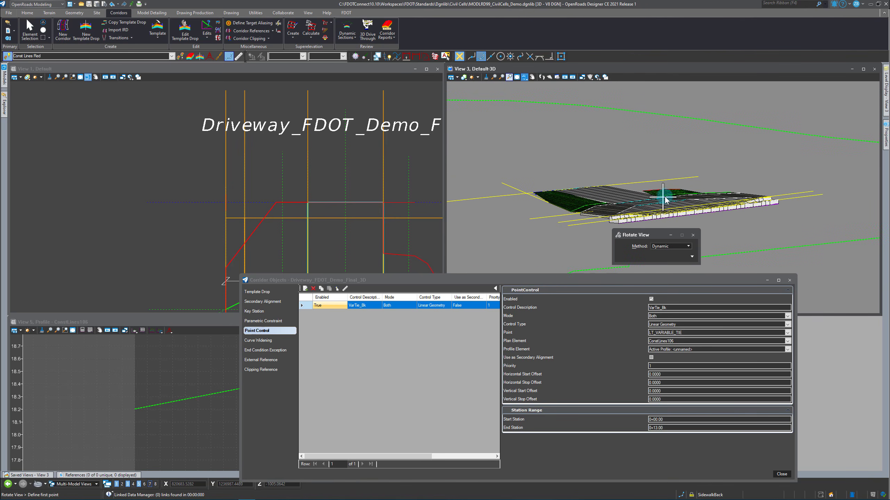
scroll(596, 206, "up", 5)
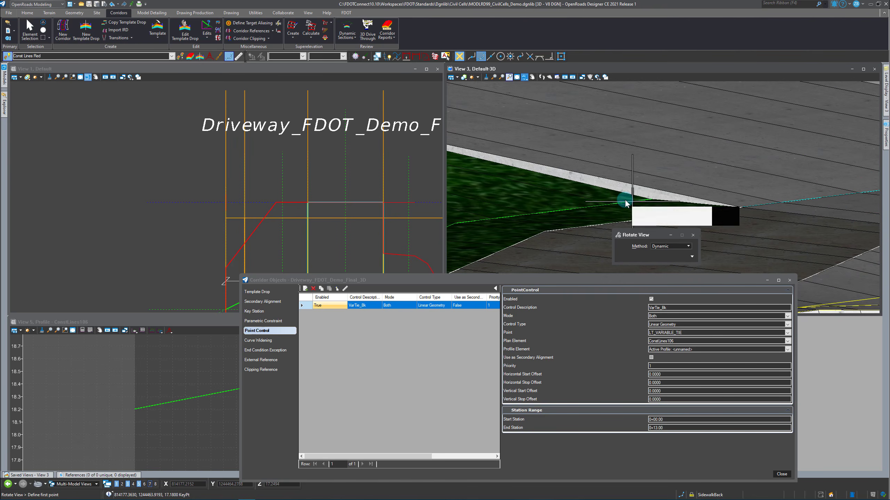
left_click(632, 202)
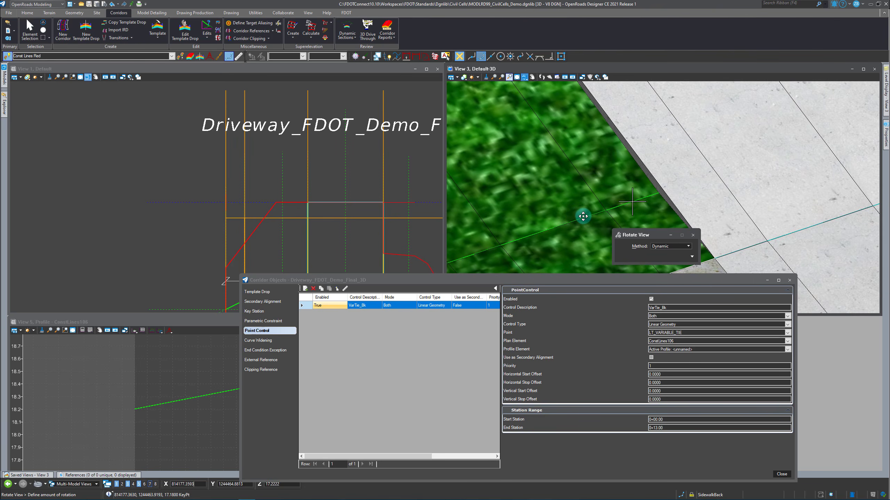
left_click(629, 165)
scroll(538, 225, "down", 3)
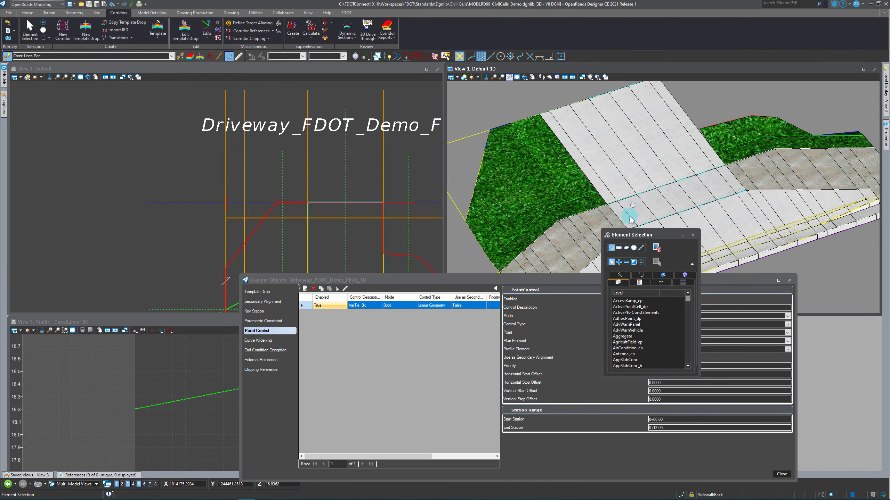
left_click_drag(629, 237, 730, 239)
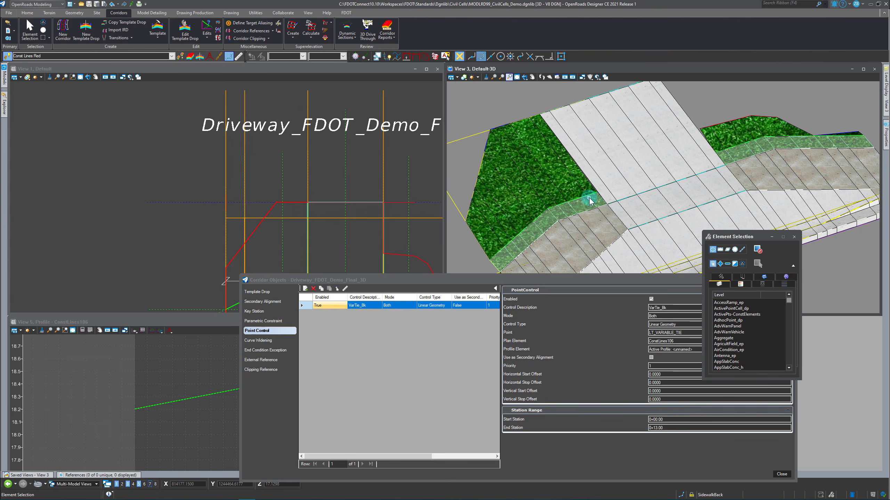
scroll(540, 194, "up", 3)
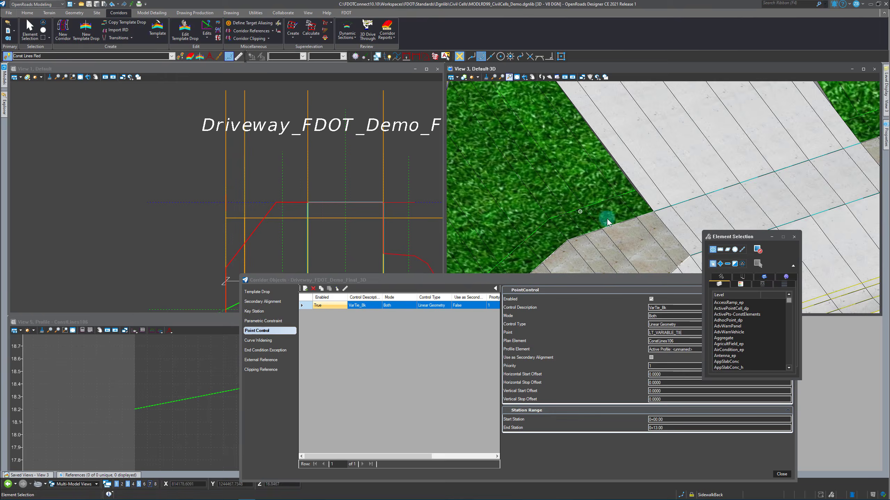
scroll(588, 210, "down", 2)
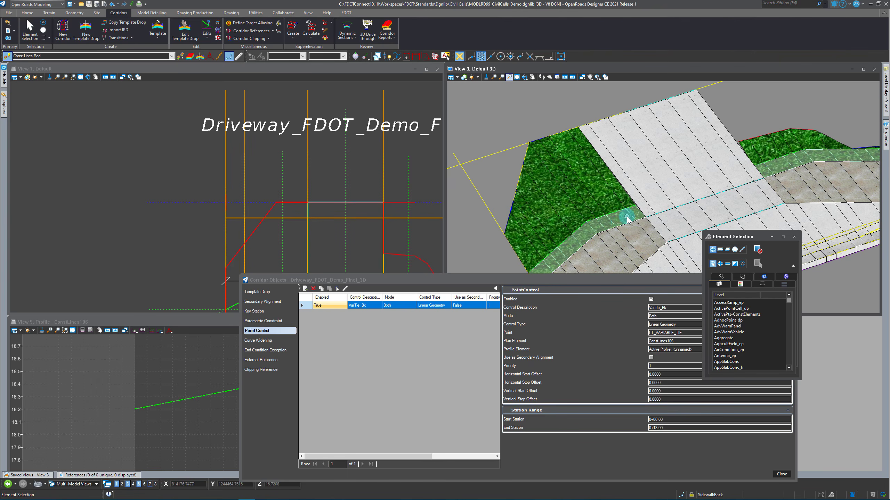
Start a parametric constraint on the corridor that runs from station 0+08.00 to 0+13.00
left_click(280, 321)
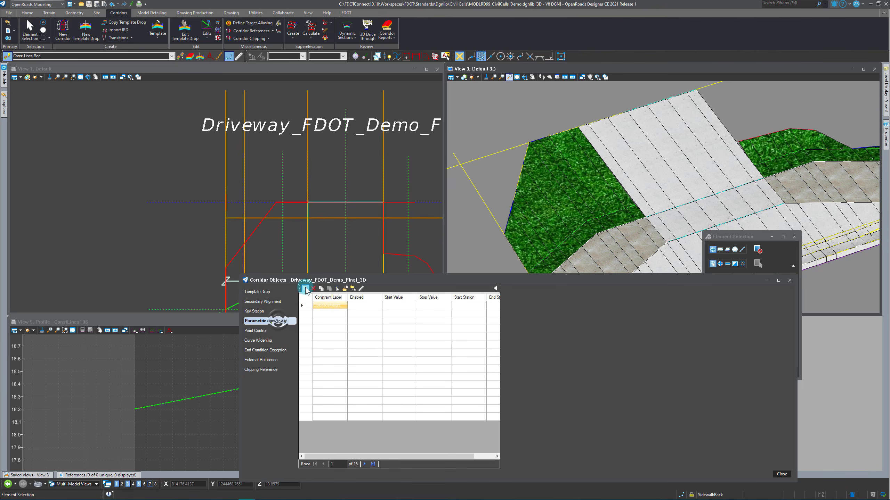
left_click(305, 288)
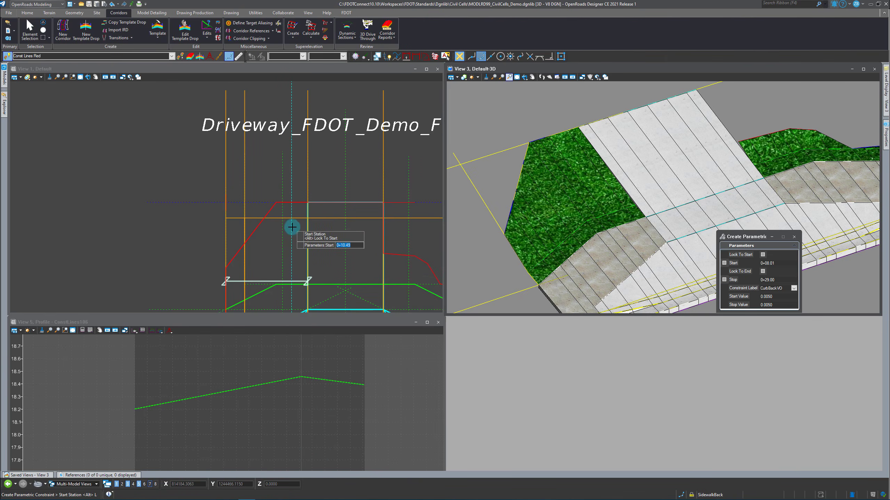
scroll(292, 239, "down", 5)
scroll(289, 251, "up", 5)
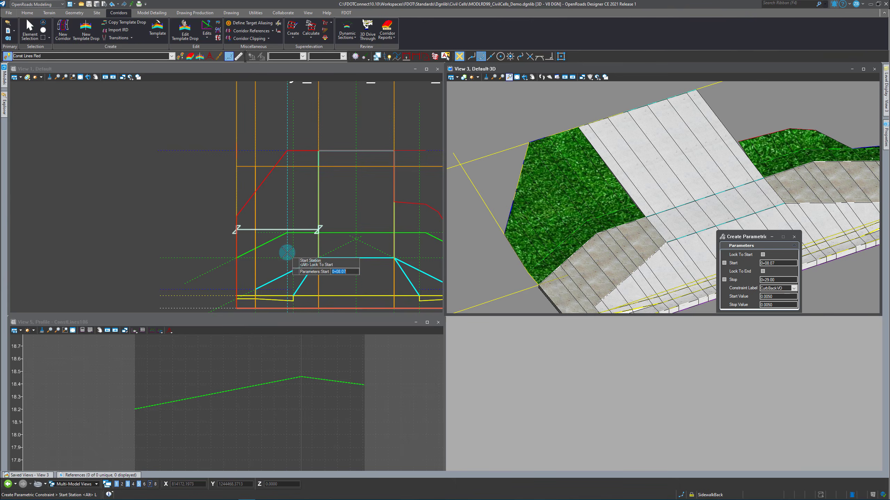
scroll(286, 252, "up", 3)
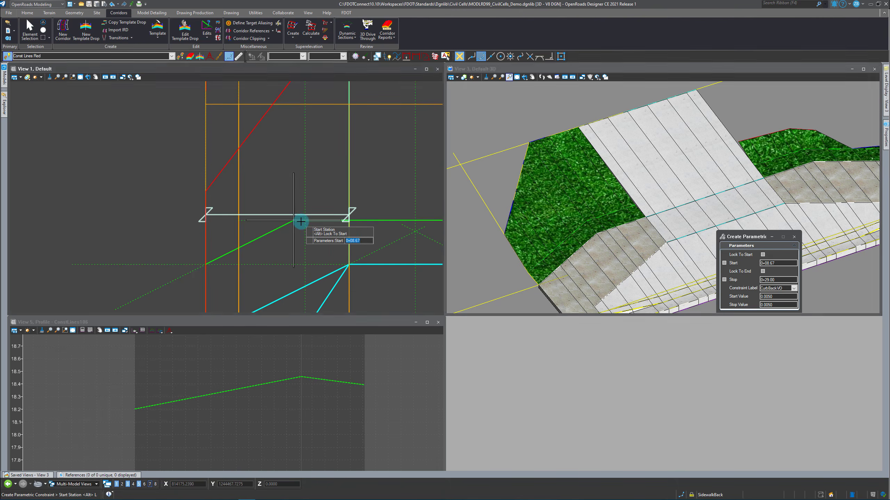
left_click(322, 236)
scroll(321, 255, "down", 2)
scroll(321, 256, "down", 3)
scroll(335, 197, "up", 3)
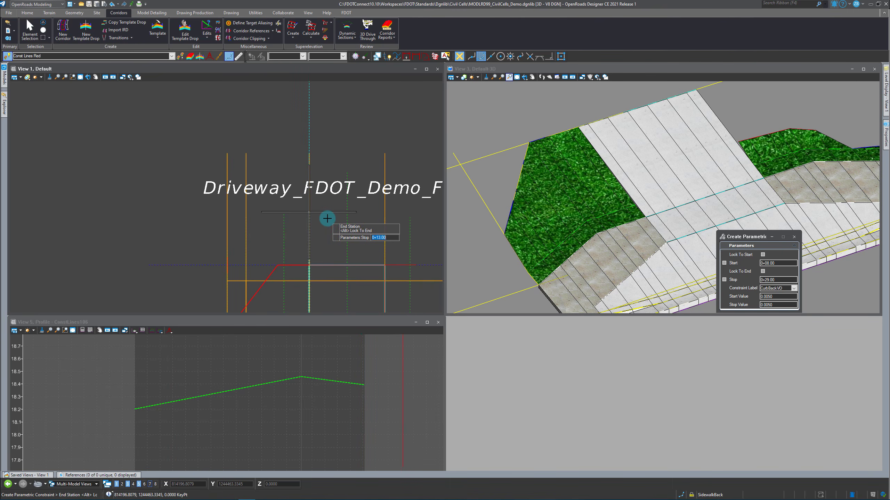
left_click(327, 218)
Apply the parametric constraint to BSW_BufferWidthLt with a stop value of 0 and finish the command
left_click(793, 289)
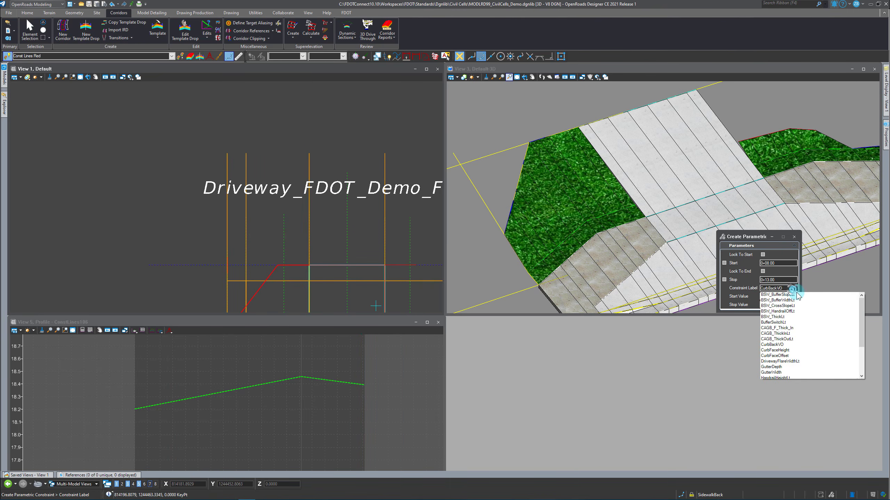
left_click(777, 300)
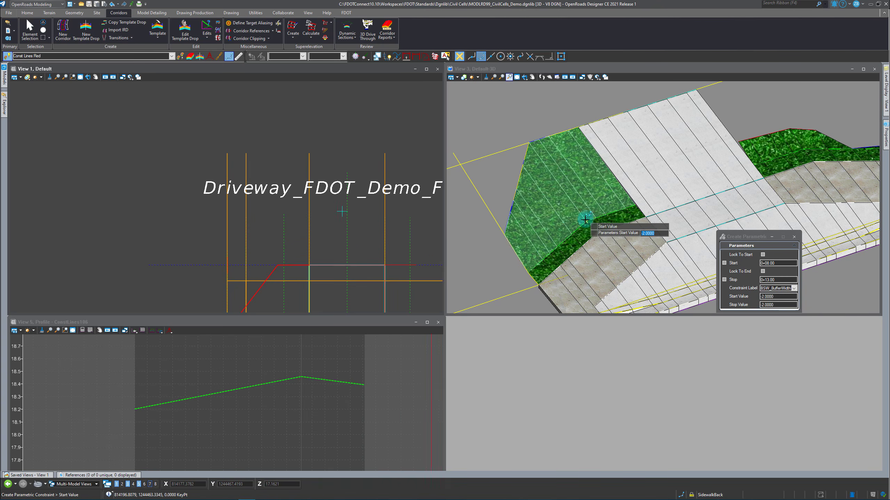
left_click(333, 225)
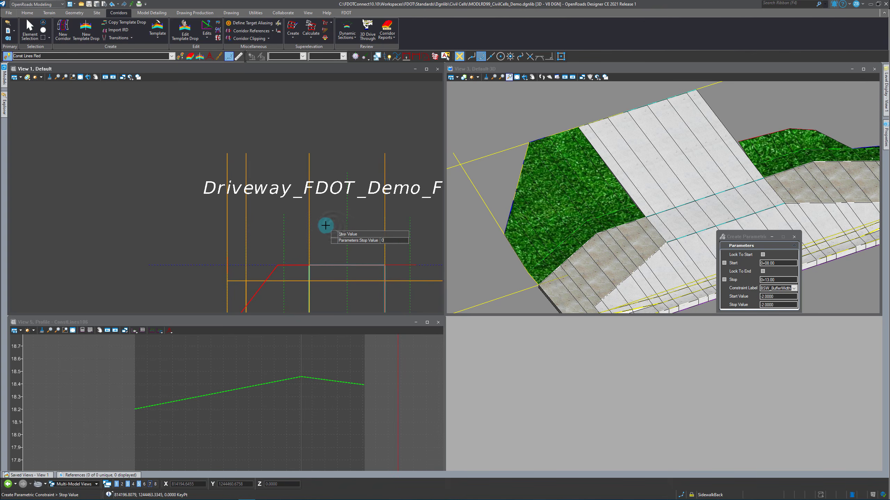
left_click(325, 226)
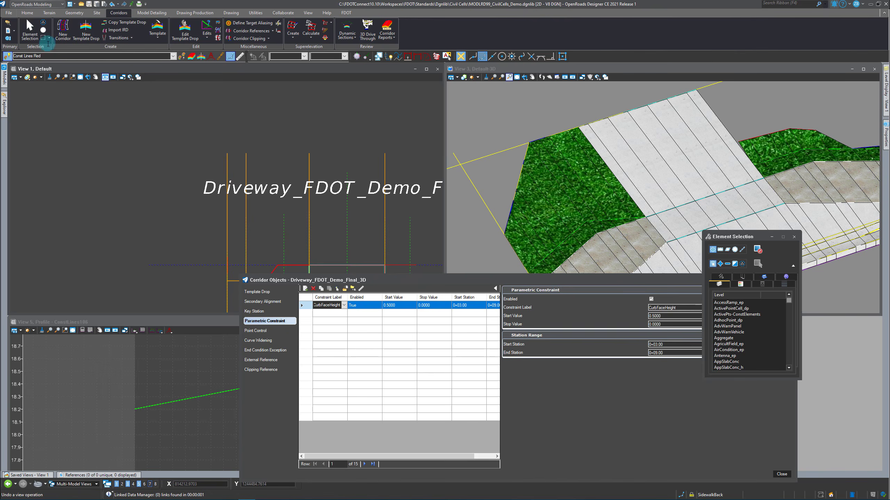
left_click(28, 28)
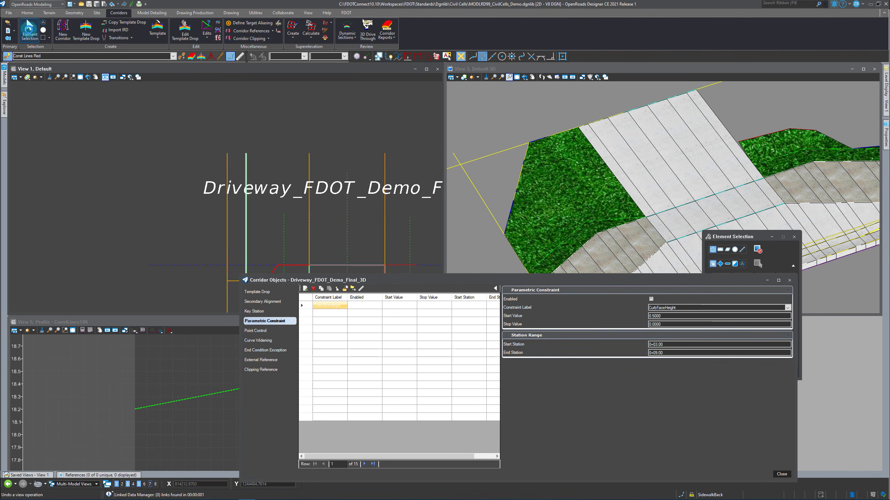
Examine in 3D how the left grass tie meets the back of the sidewalk and the driveway corner
scroll(629, 223, "up", 3)
scroll(637, 215, "up", 2)
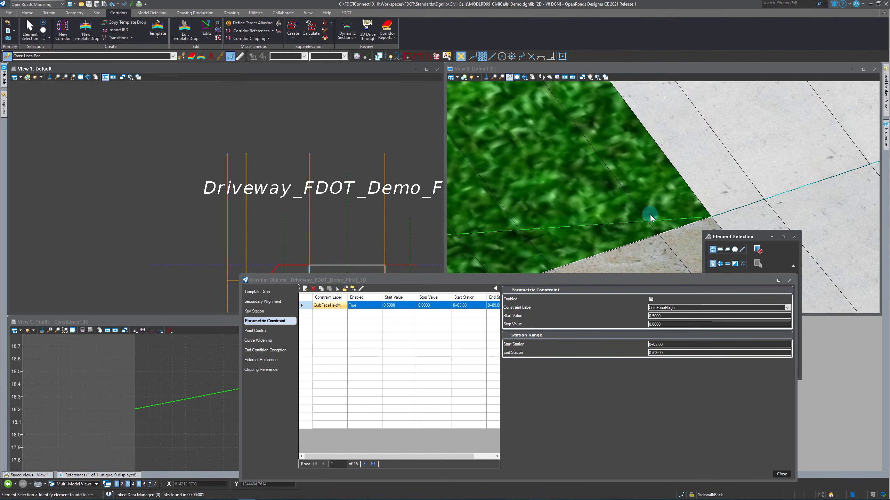
scroll(643, 153, "up", 2)
left_click(524, 77)
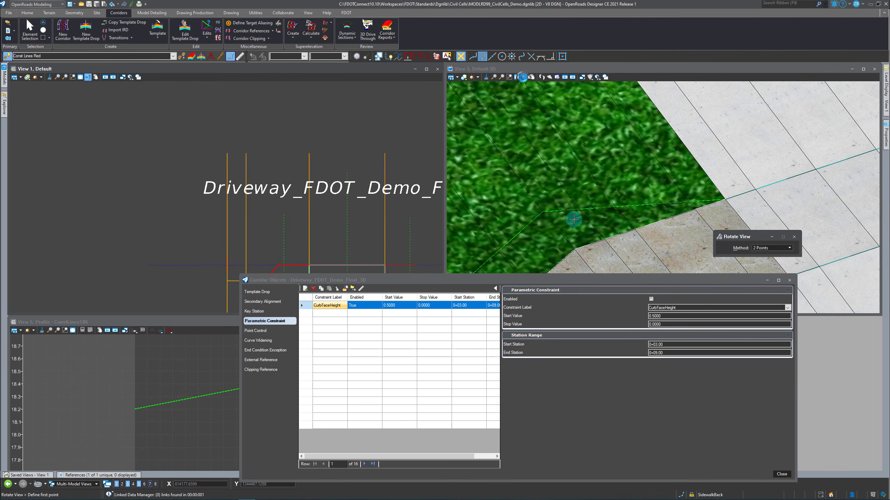
right_click(624, 171)
scroll(627, 183, "down", 5)
left_click(521, 123)
left_click(524, 77)
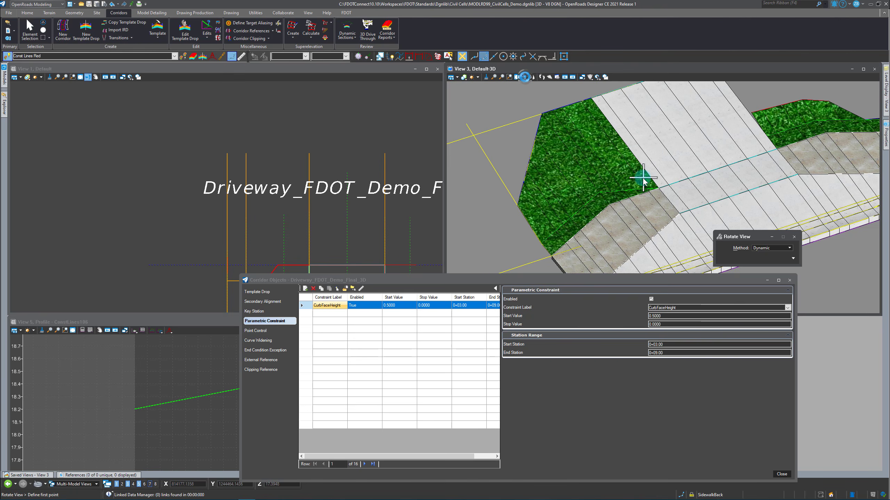
left_click(608, 206)
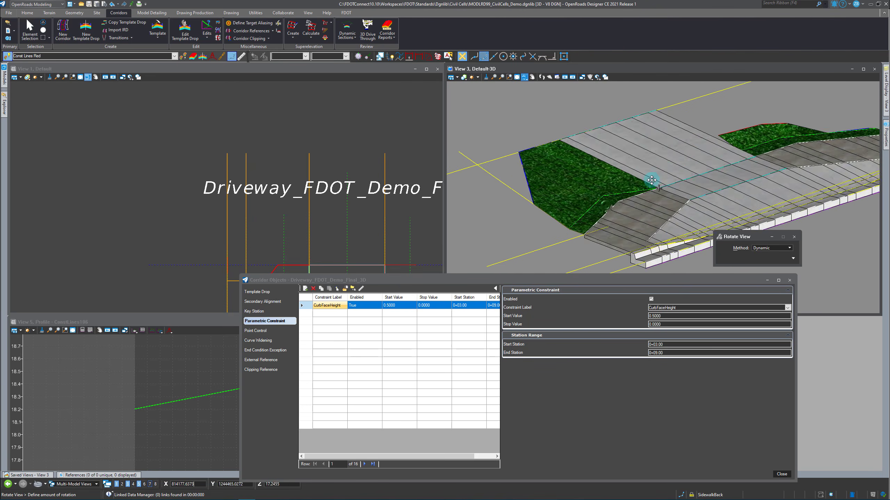
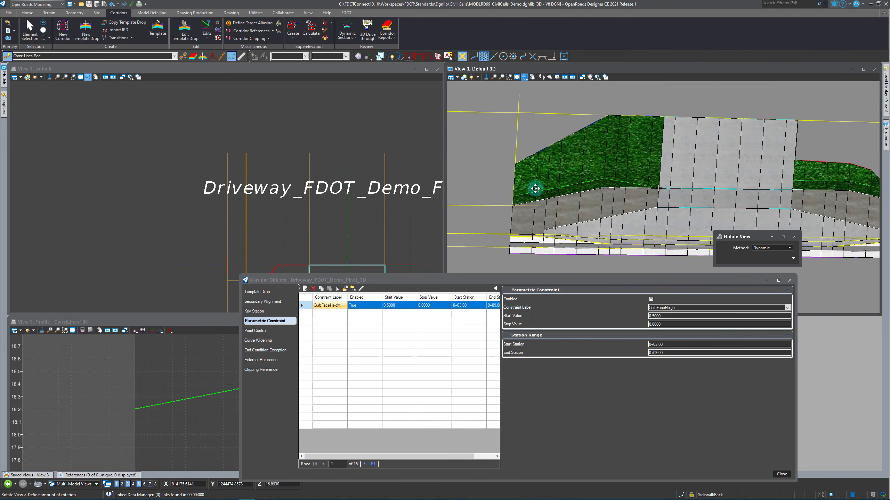
left_click(526, 204)
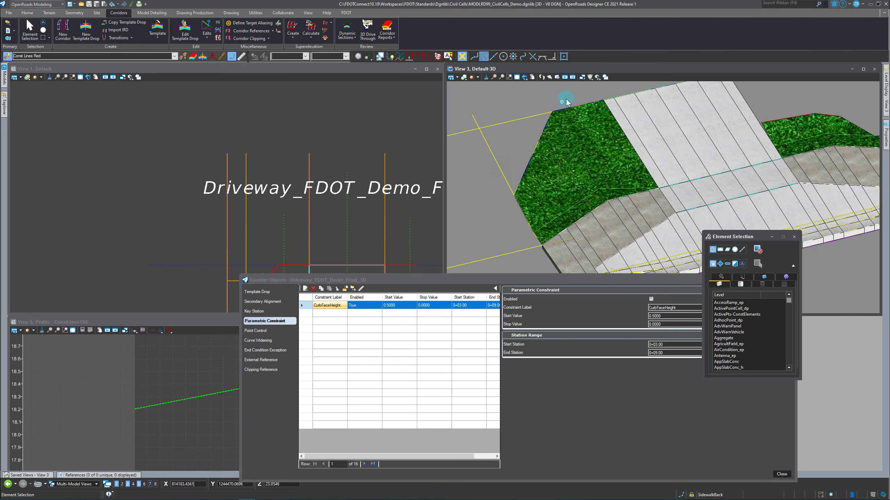
scroll(510, 202, "down", 3)
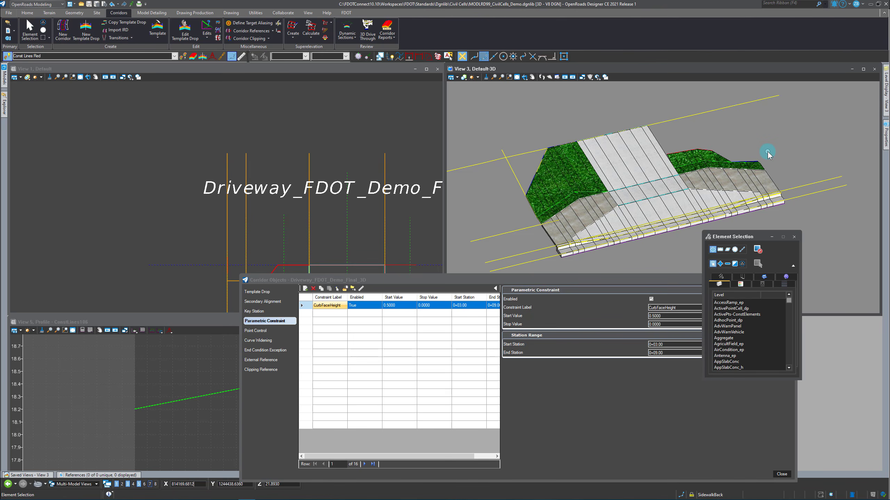
scroll(583, 205, "down", 2)
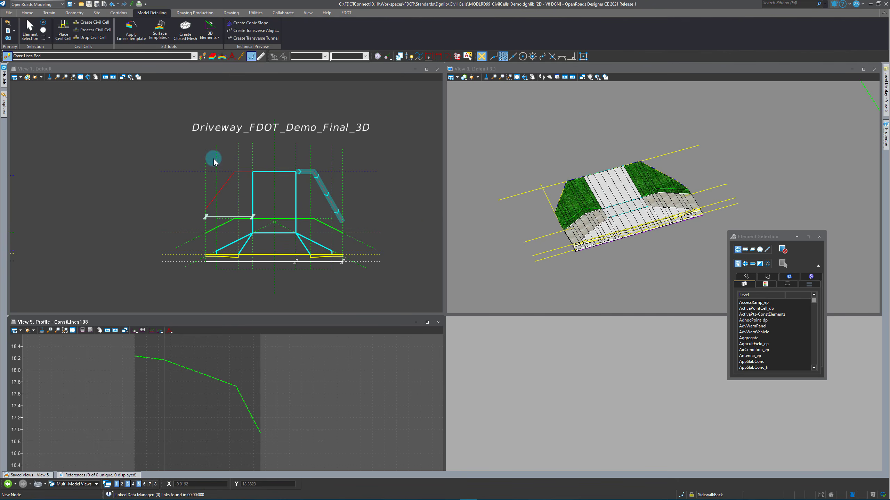
Deselect the right red side line and examine the grass ties on both sides of the driveway in 3D
left_click(28, 30)
left_click(591, 215)
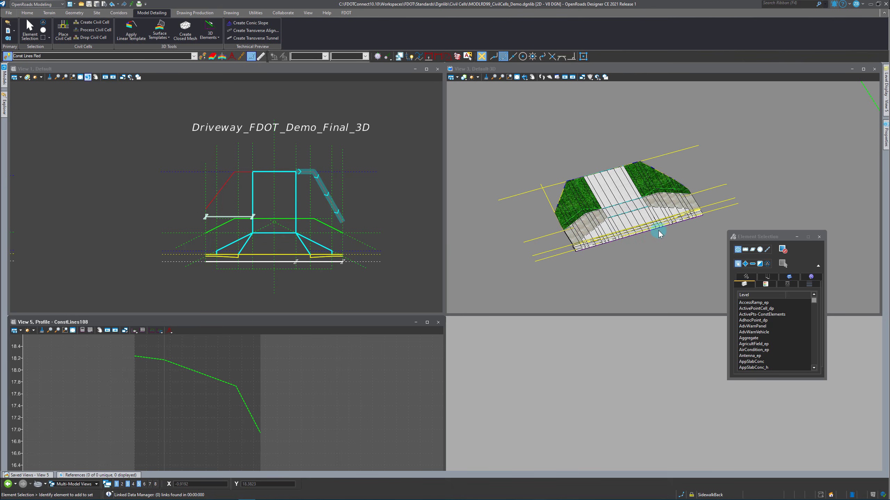
scroll(674, 198, "up", 2)
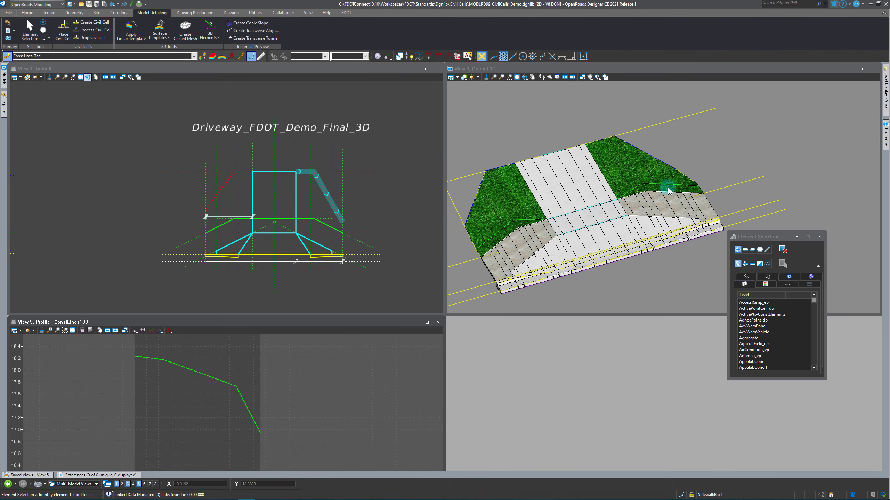
left_click(524, 77)
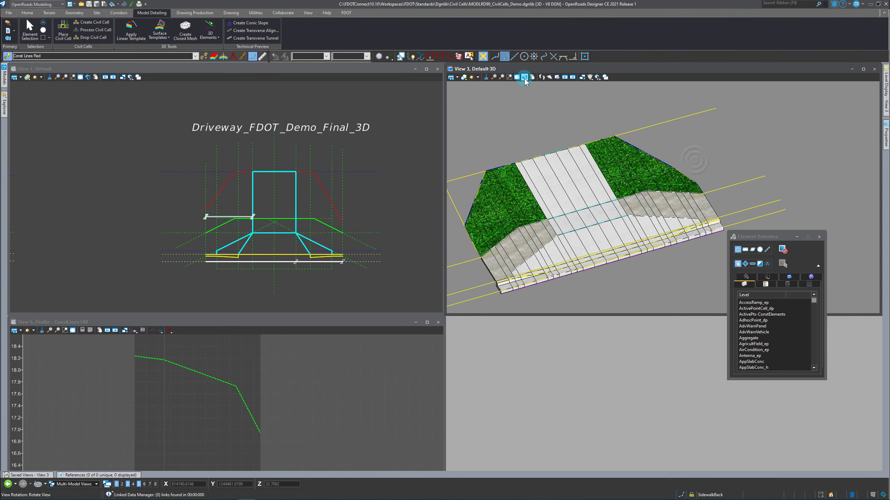
left_click(747, 182)
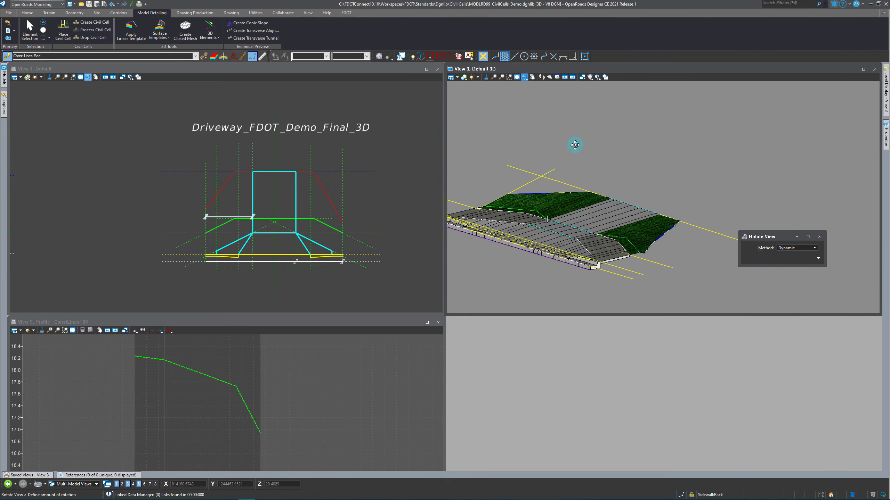
left_click(651, 179)
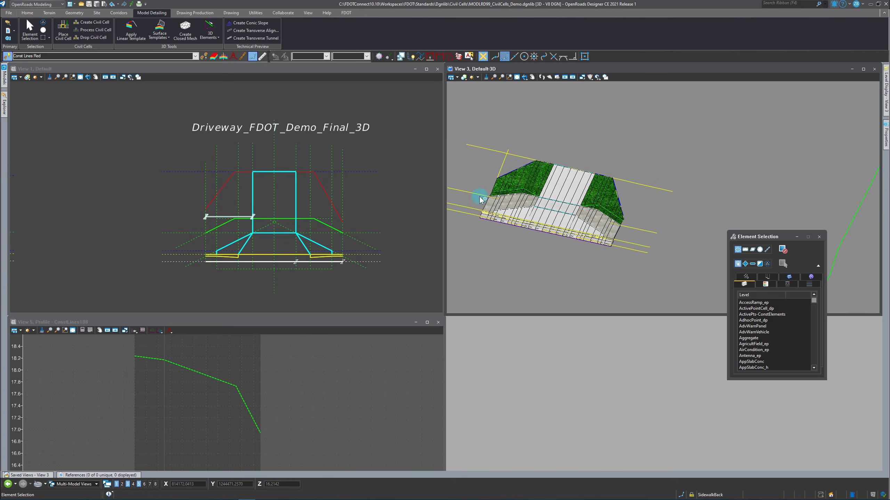
Examine the underside of the right sidewalk, curb and grass tie up close in 3D
left_click(524, 78)
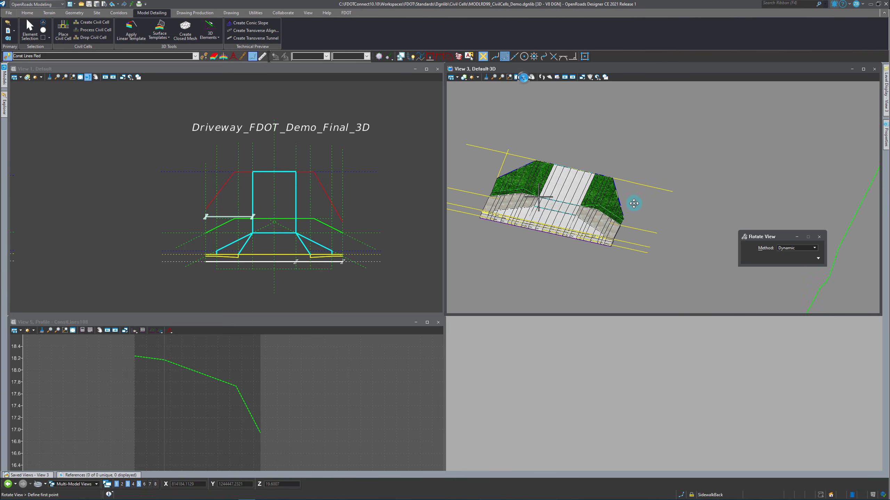
left_click(653, 241)
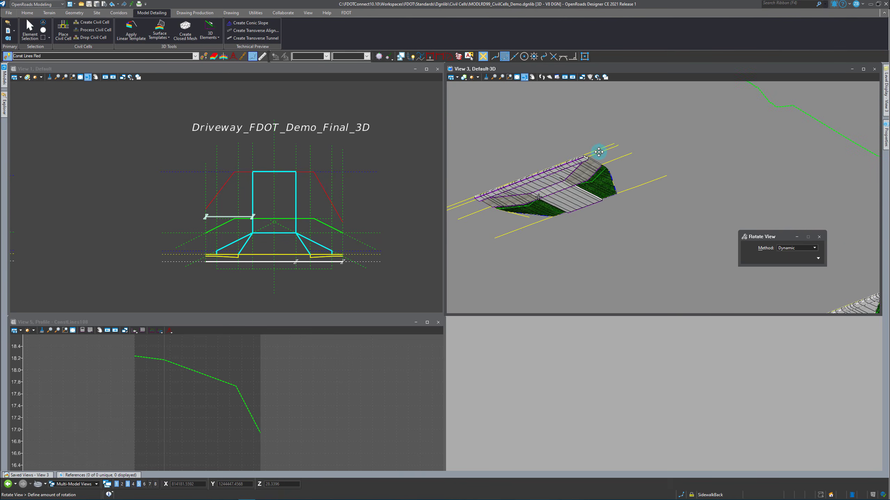
left_click(579, 167)
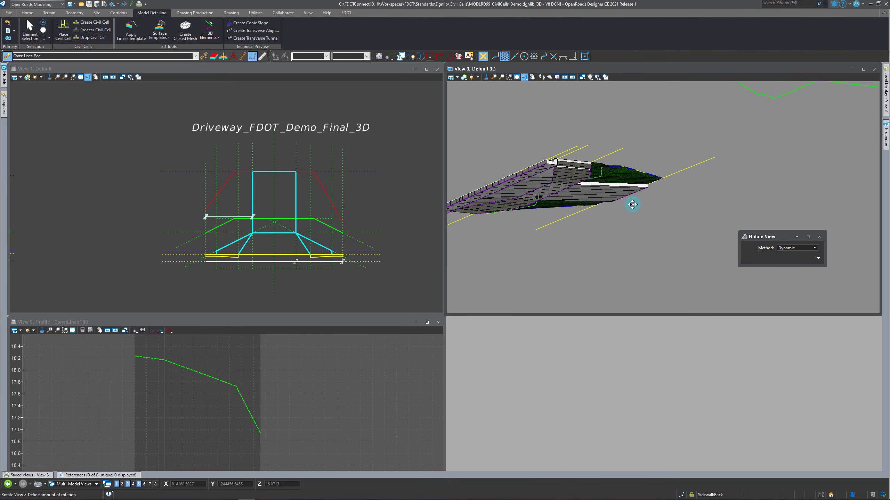
right_click(560, 169)
scroll(559, 168, "up", 3)
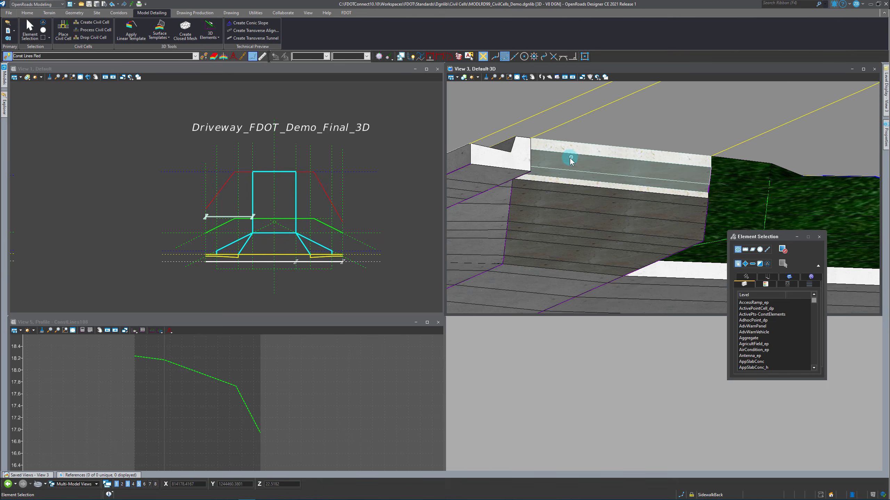
mouse_move(566, 161)
scroll(335, 239, "up", 2)
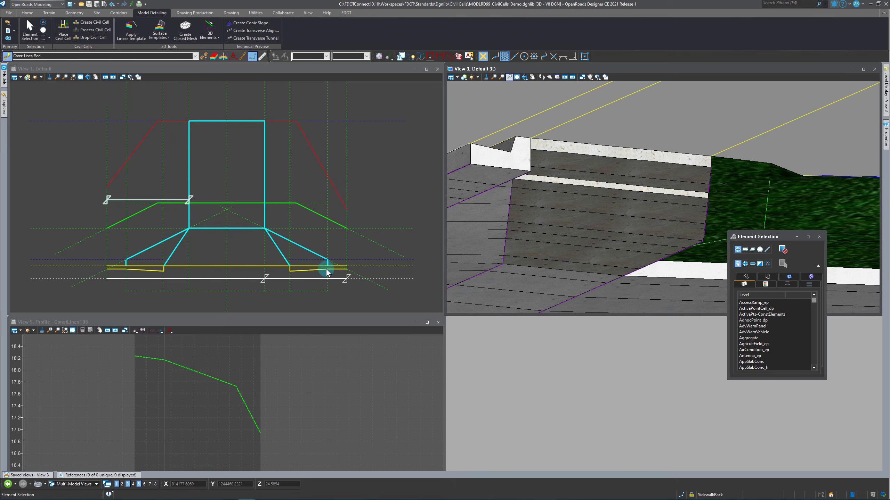
Inspect the right sidewalk end and curb in 3D from above, together with the whole driveway model
left_click(527, 77)
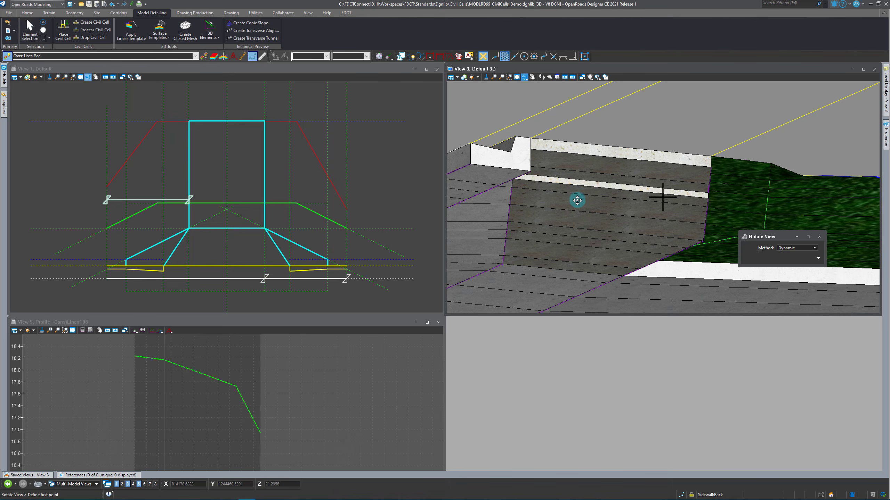
left_click(578, 212)
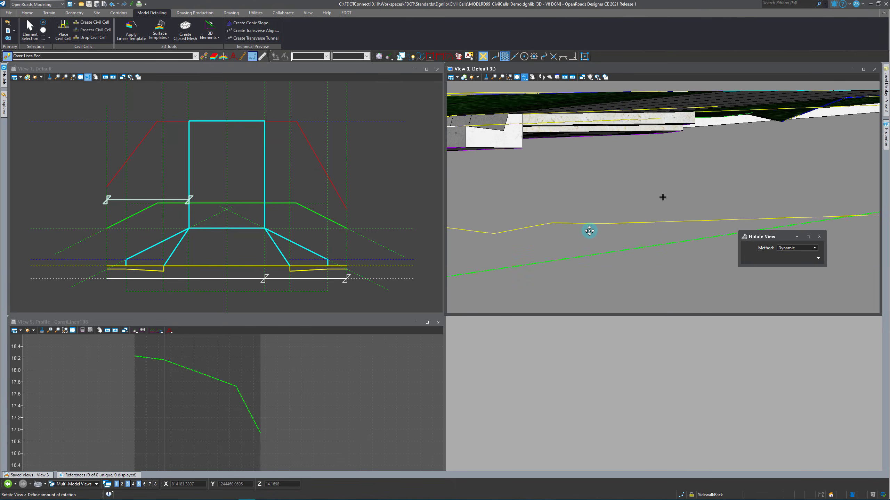
left_click(637, 257)
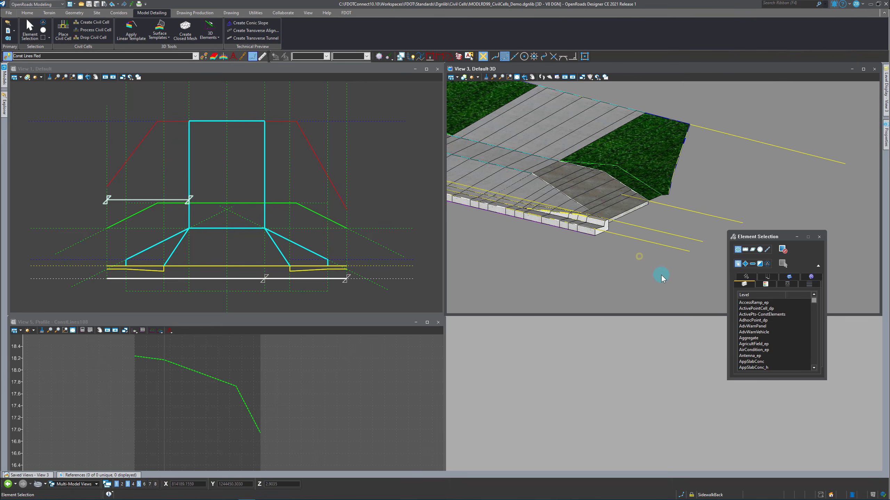
scroll(588, 198, "up", 2)
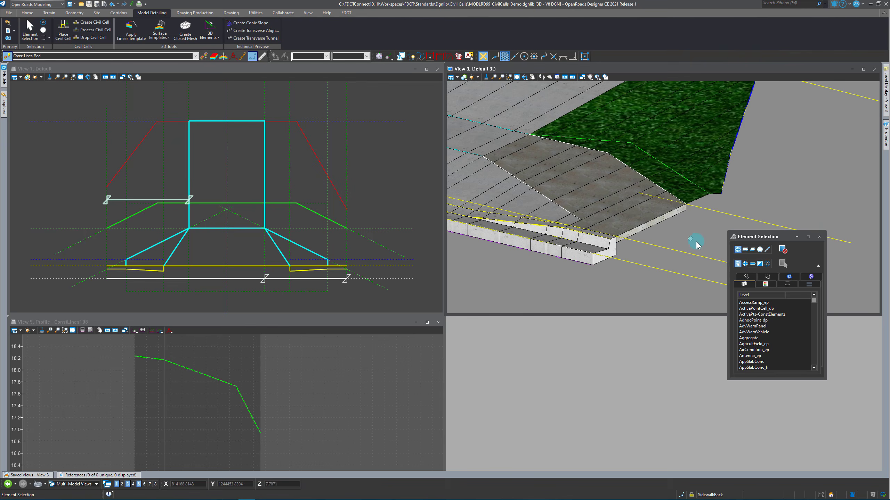
scroll(694, 265, "down", 3)
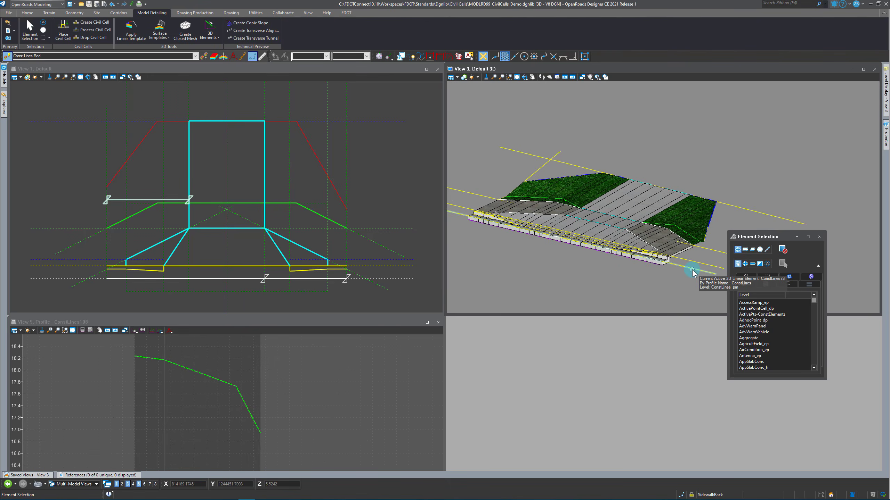
scroll(592, 199, "up", 2)
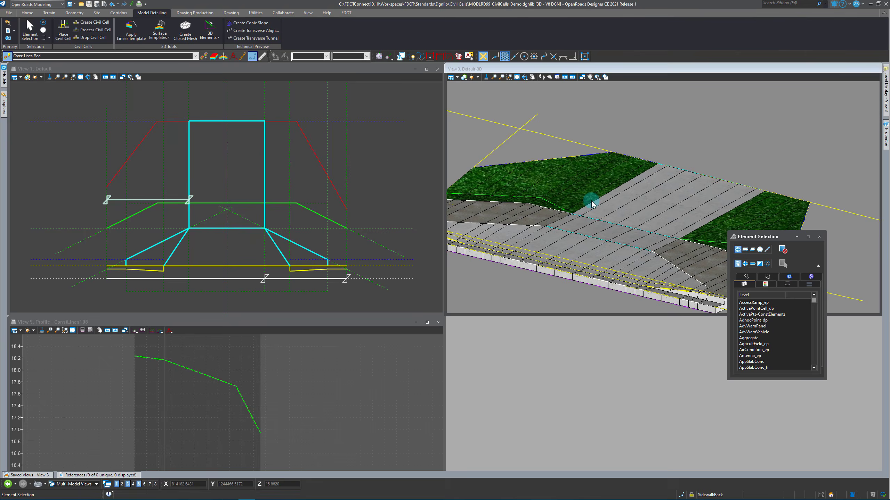
scroll(225, 240, "down", 2)
left_click(285, 284)
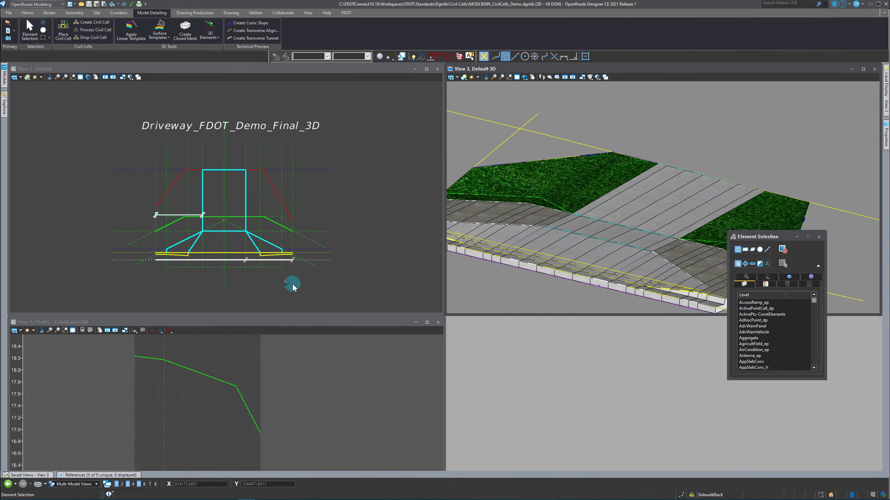
Create the civil cell Driveway_FDOT_Demo_Final_3D from the white dashed front, green dashed centre and blue dashed back reference lines, without optional references
left_click(92, 22)
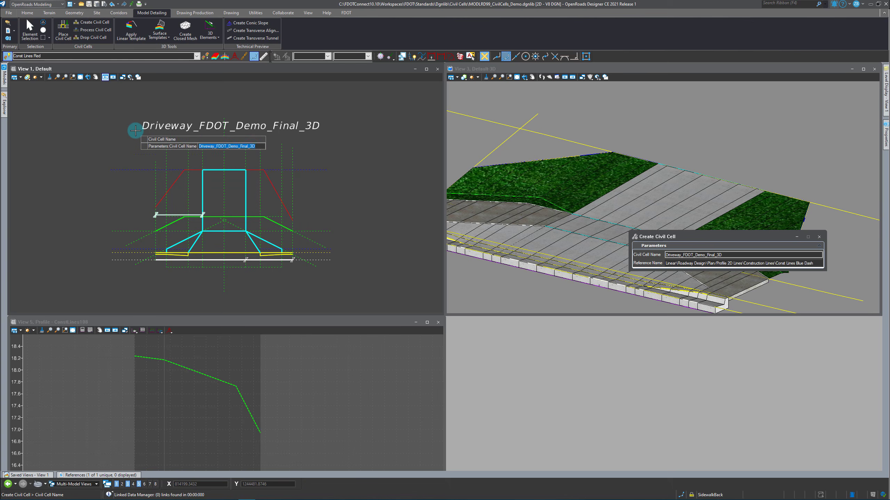
left_click(119, 128)
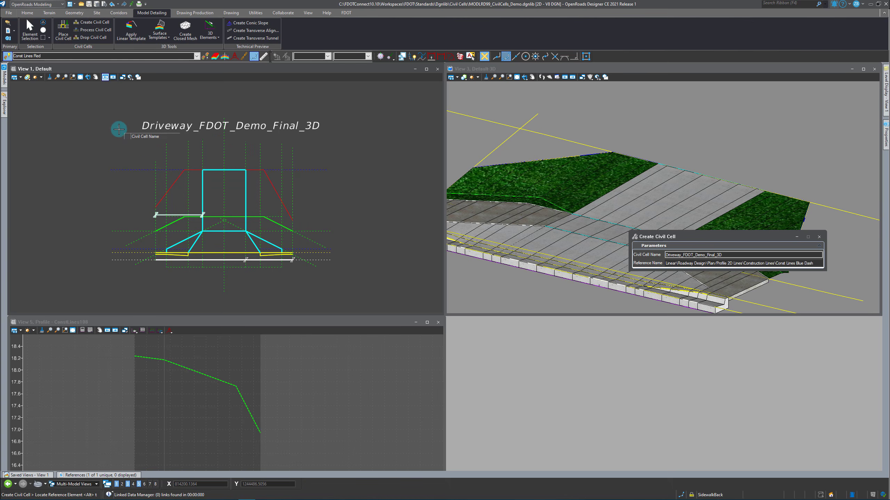
left_click(322, 260)
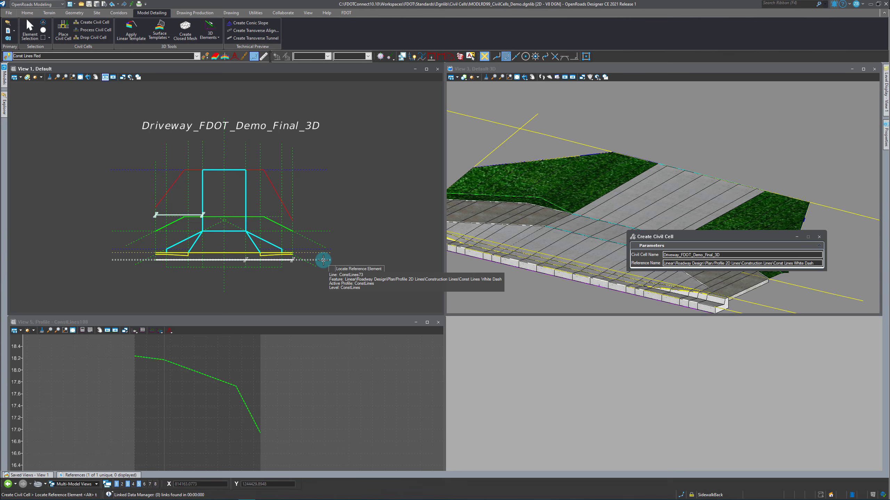
left_click(312, 274)
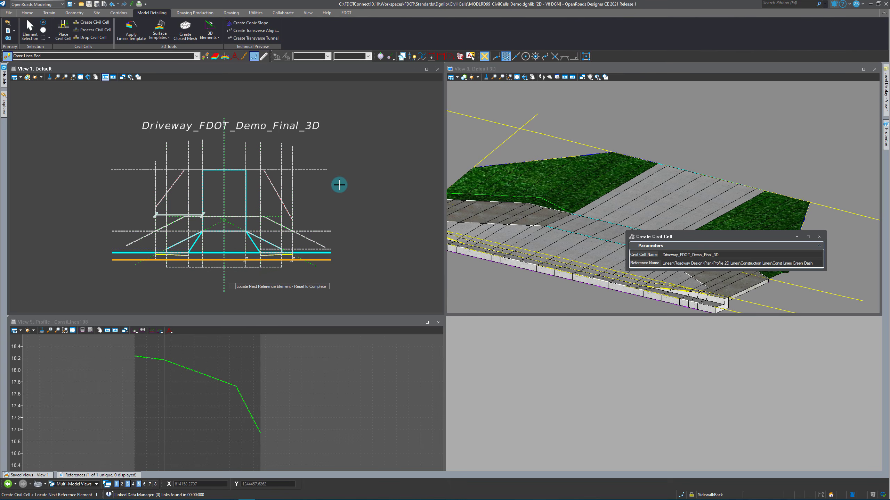
left_click(314, 170)
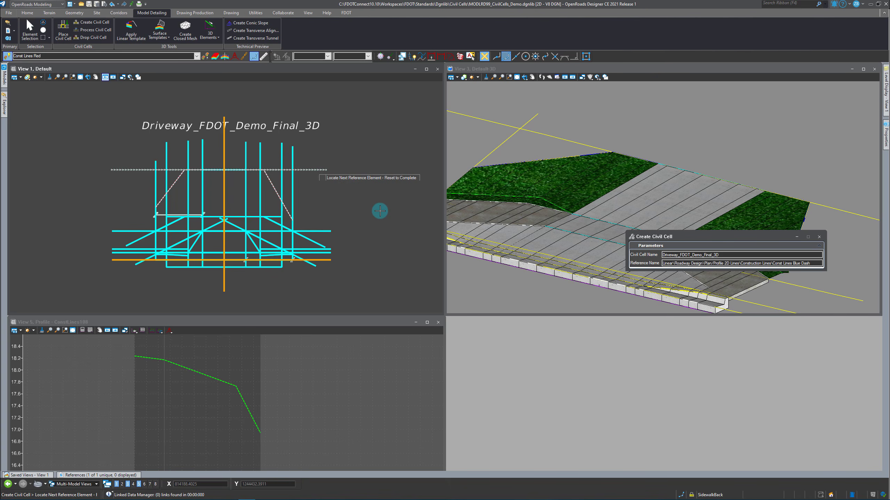
left_click(370, 216)
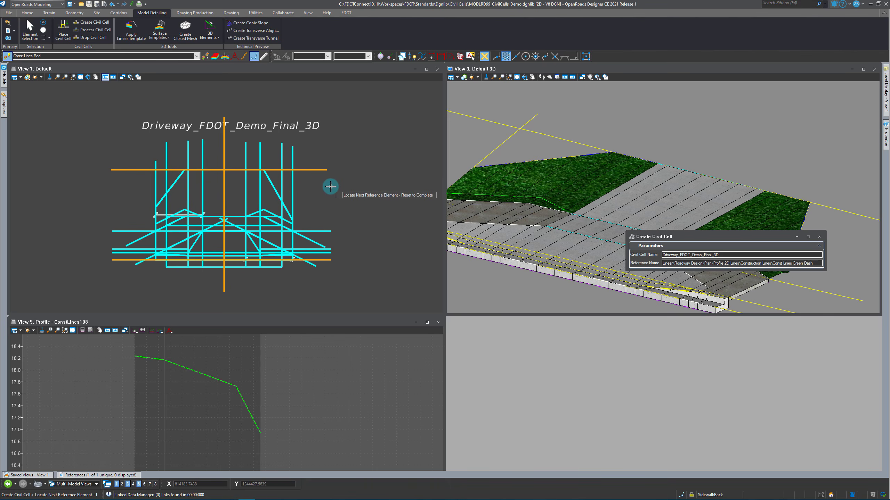
right_click(318, 195)
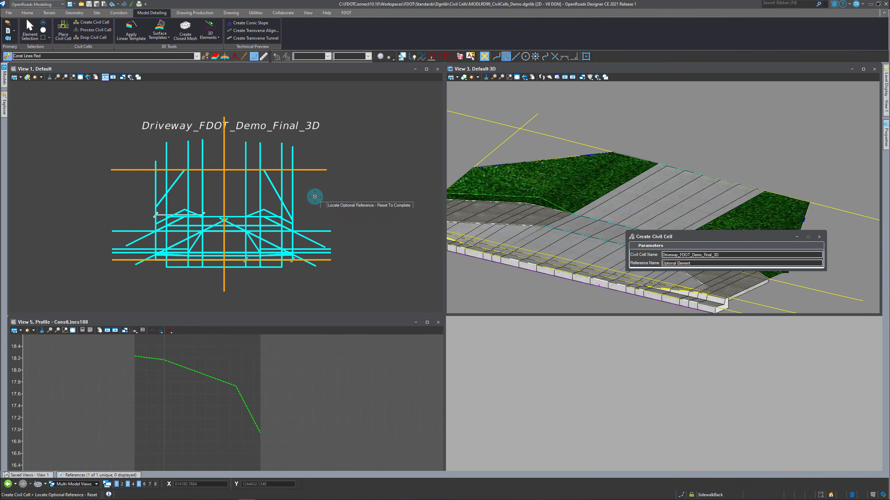
right_click(315, 196)
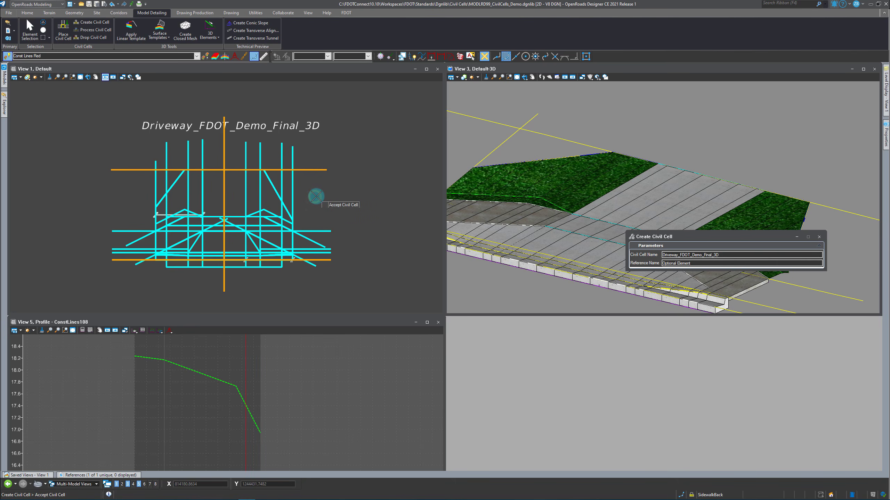
left_click(316, 197)
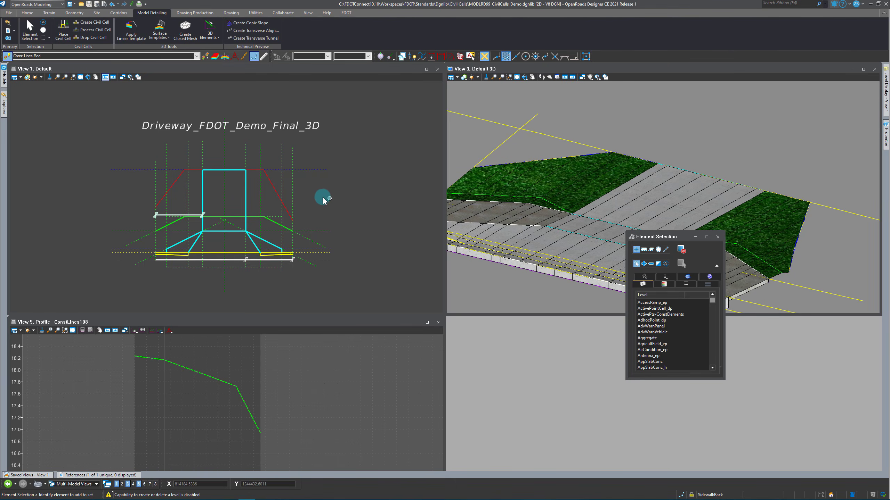
Find the new civil cell Driveway_FDOT_Demo_Final_3D1 in the pinned model explorer and expand its contents
left_click(4, 112)
left_click(195, 65)
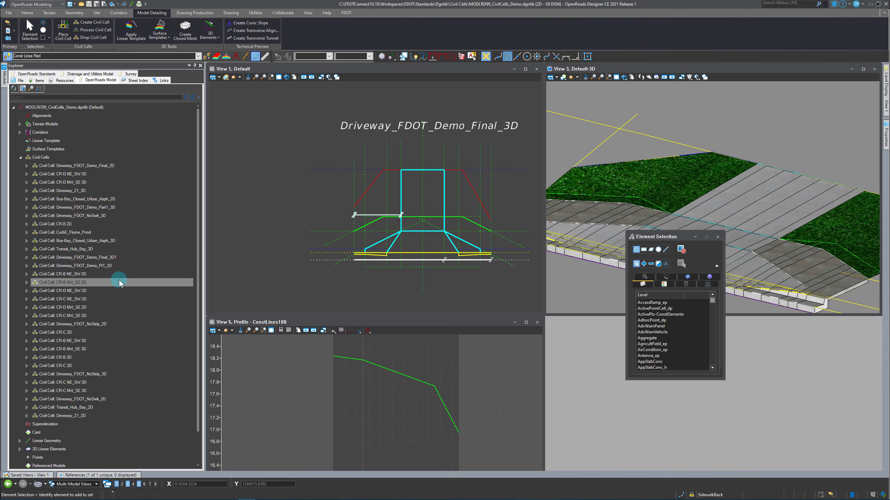
left_click(296, 203)
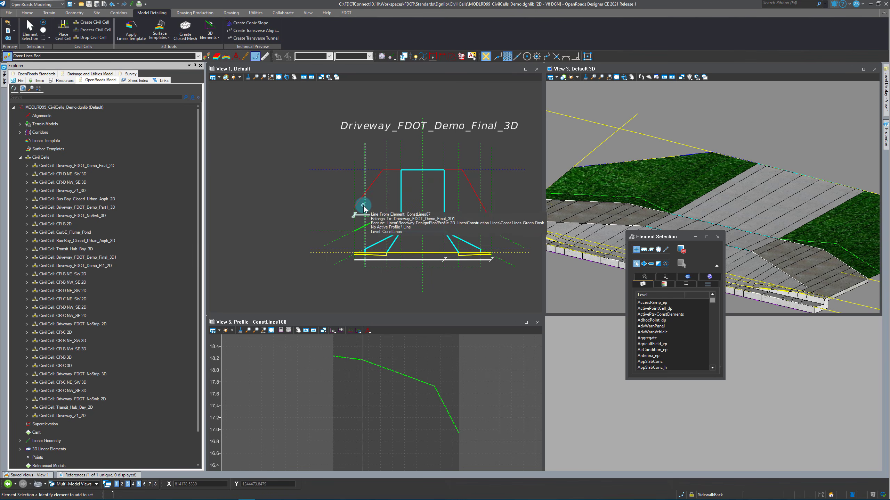
scroll(431, 244, "down", 2)
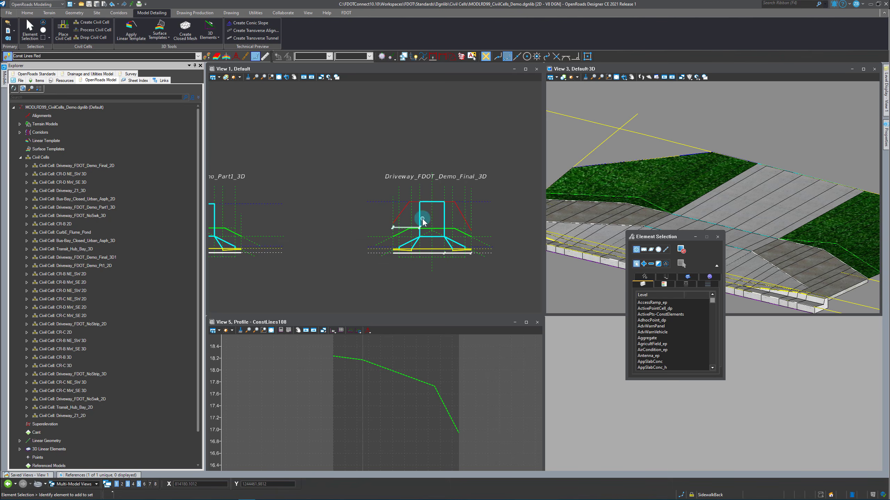
left_click(106, 261)
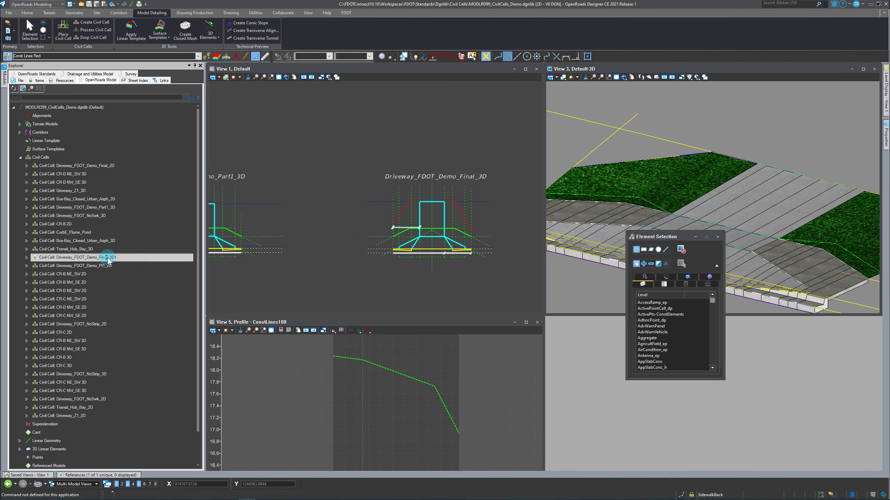
left_click(26, 257)
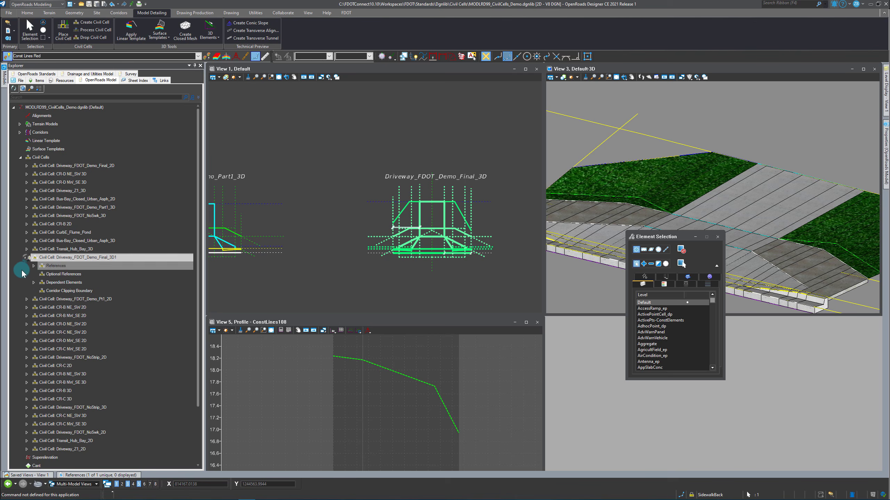
Expand the cell's references and rename the first external component to EOP (Profiled)
left_click(94, 283)
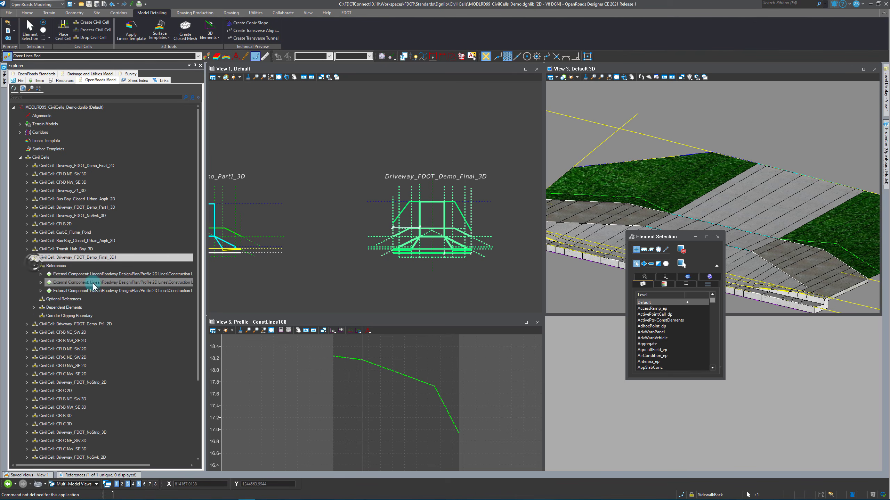
left_click(141, 275)
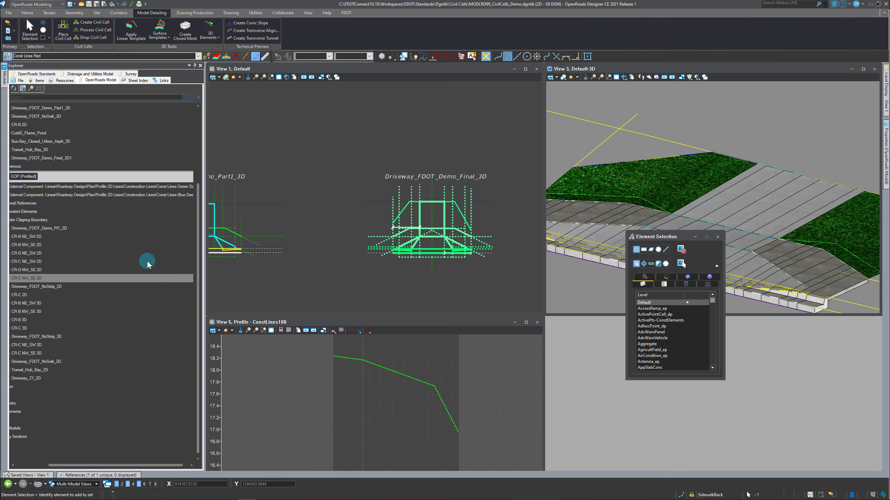
key("Return")
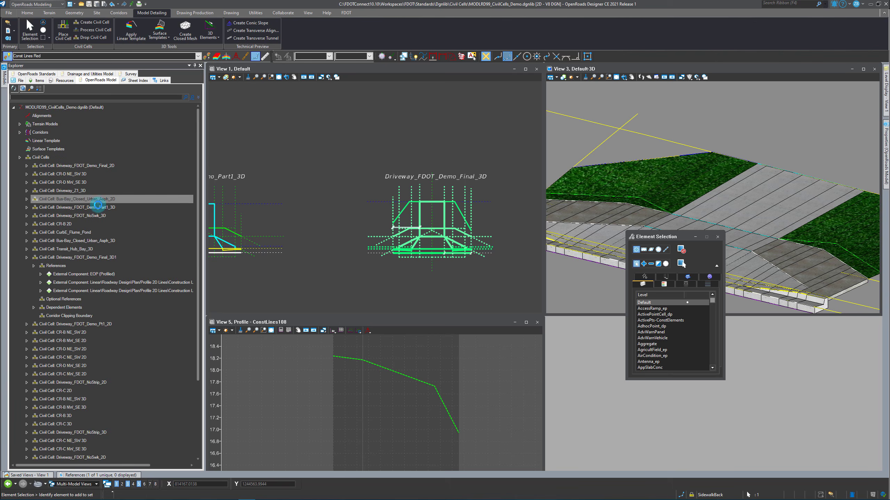
Rename the cell's second external component, the green dashed construction line, to Driveway CL
left_click(119, 283)
right_click(122, 283)
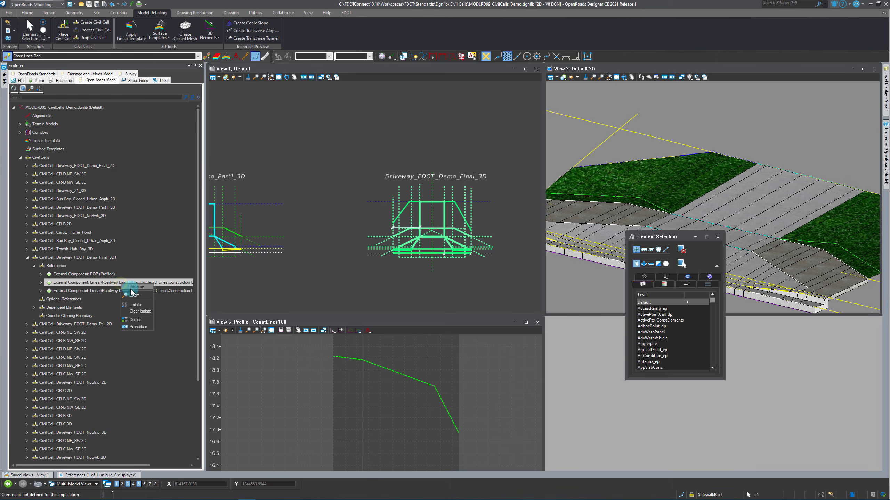
left_click(130, 287)
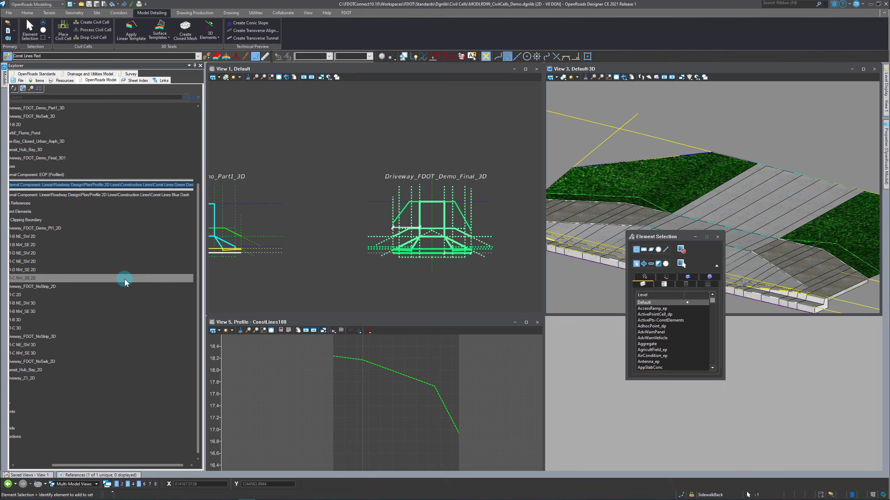
type("Driveway CL")
key("Return")
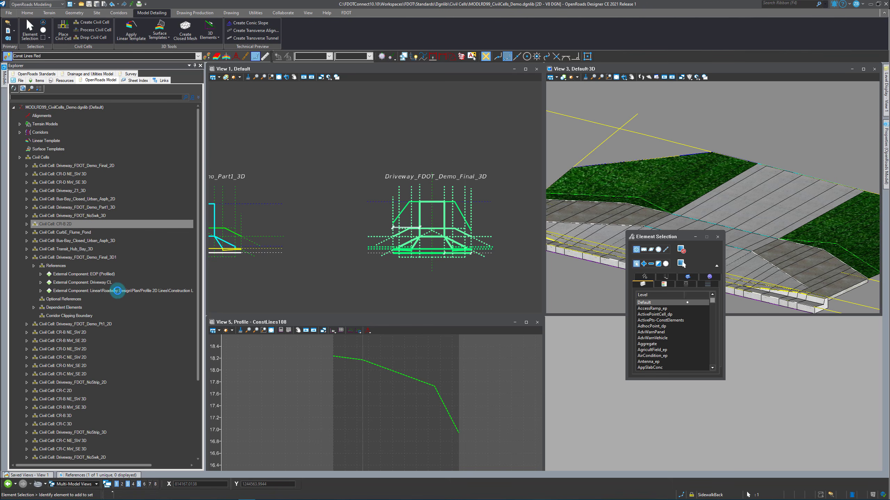
Rename the cell's third external component, the blue dashed construction line, to R/W or Tie-Down (Profiled)
right_click(118, 291)
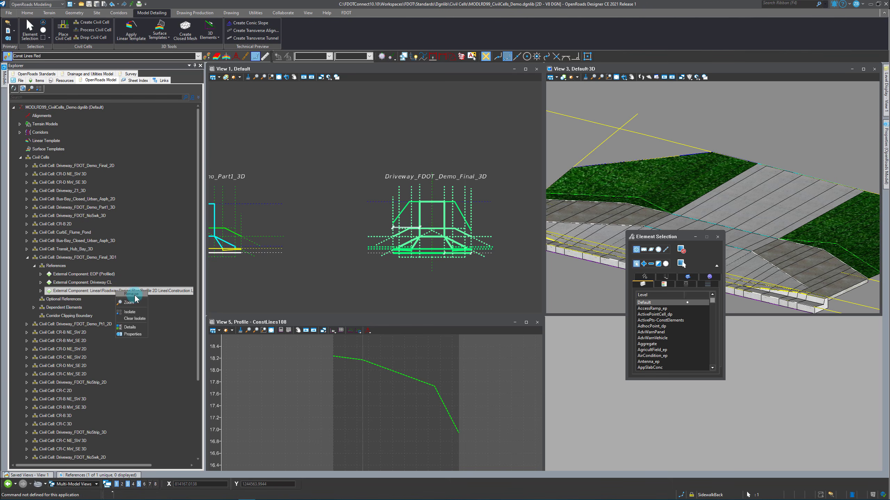
left_click(136, 296)
type("R")
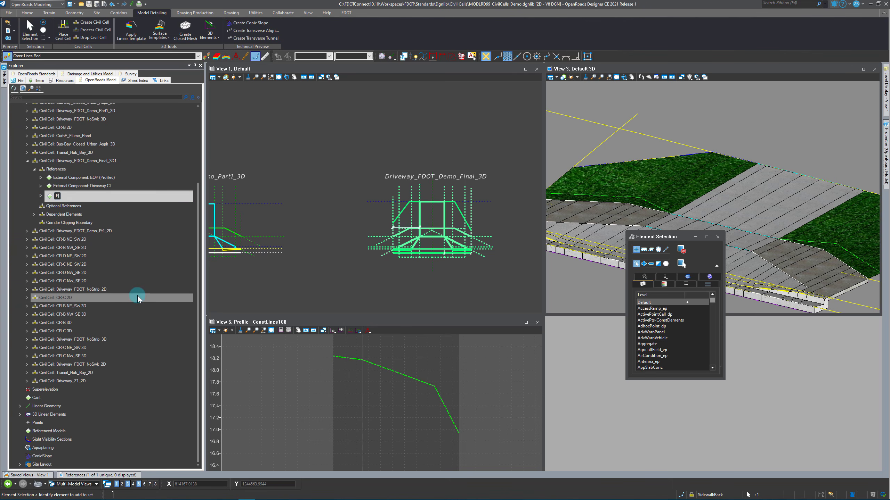
type("/W or Tie-Down (Profiled)")
key("Return")
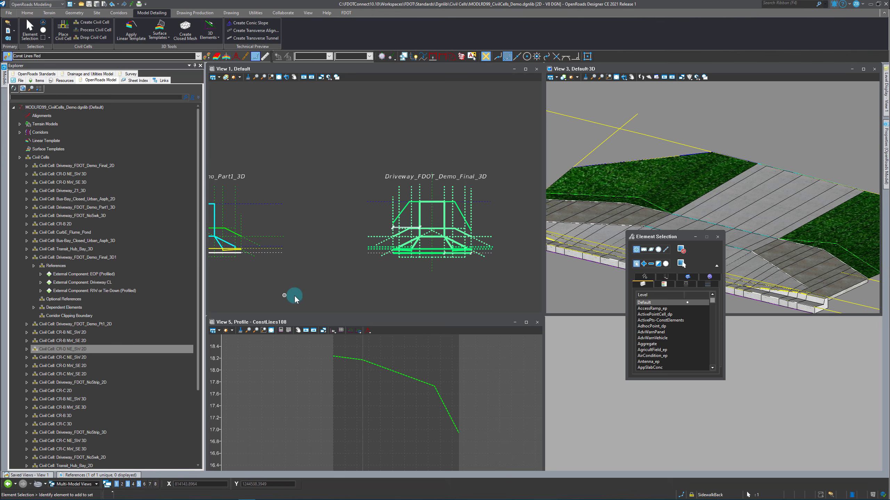
Clear the selection and match the active feature definition to the driveway's white dashed line, Const Lines White Dash
left_click(315, 291)
left_click(338, 284)
scroll(329, 296, "down", 7)
scroll(336, 295, "up", 4)
scroll(307, 216, "down", 2)
scroll(322, 227, "down", 2)
scroll(341, 247, "up", 5)
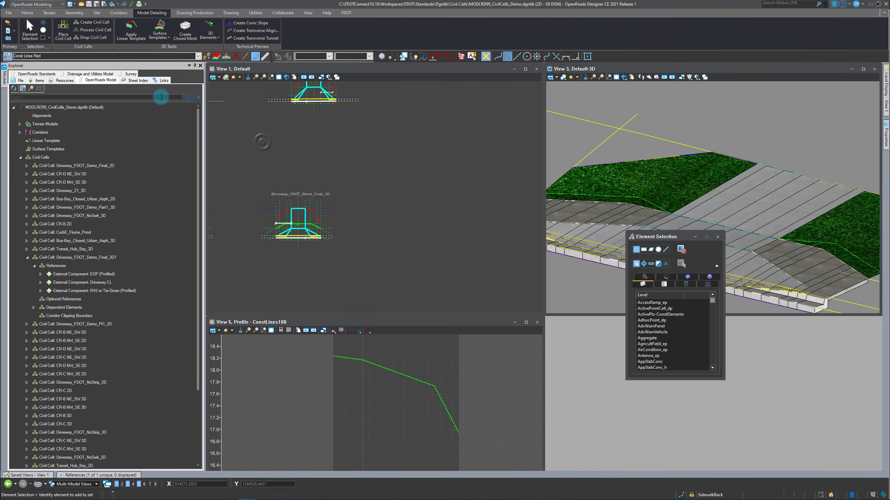
left_click(75, 13)
left_click(207, 56)
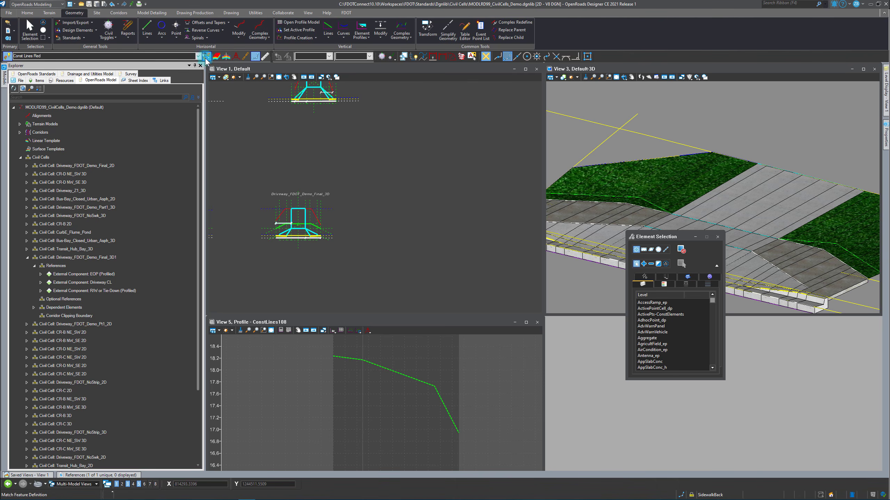
scroll(264, 241, "up", 2)
left_click(264, 240)
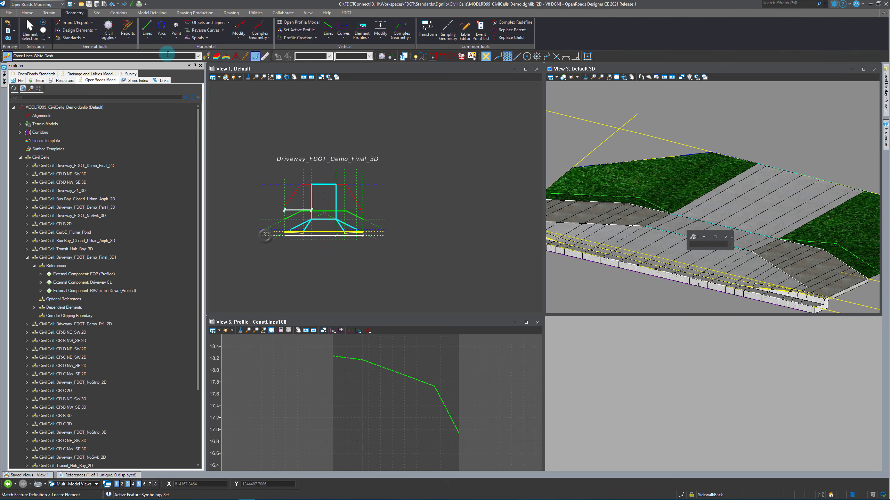
Draw a white dashed line about 65.6 ft long bearing N90°00'00"E in the empty area east of the driveway cell
left_click(143, 27)
scroll(273, 201, "down", 2)
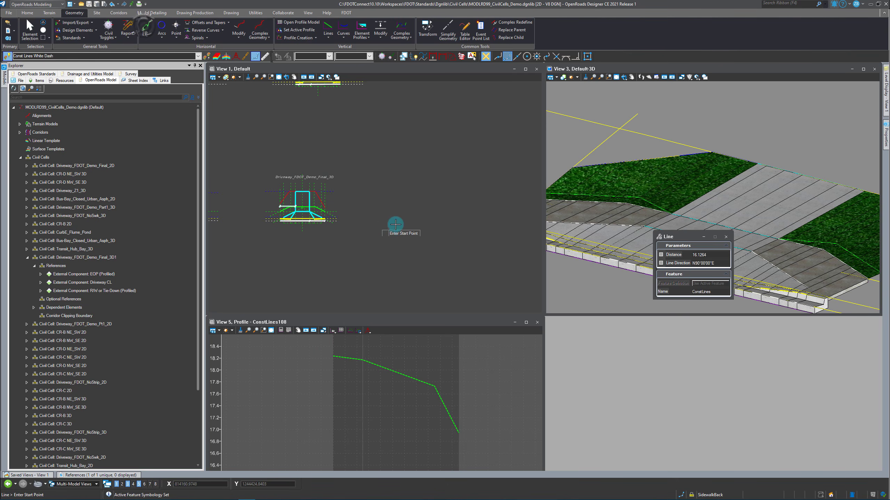
scroll(408, 222, "up", 2)
left_click(338, 220)
left_click(473, 220)
key("Escape")
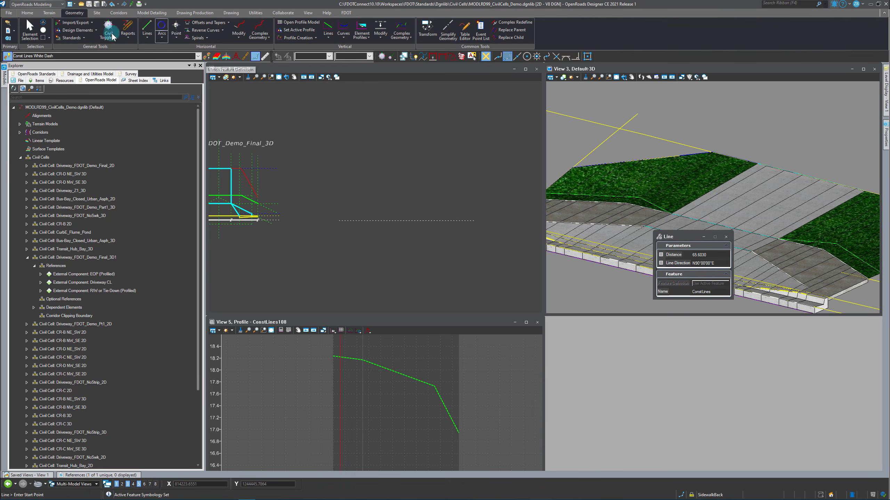
Open the profile model of the new white dashed line in View 5
left_click(378, 220)
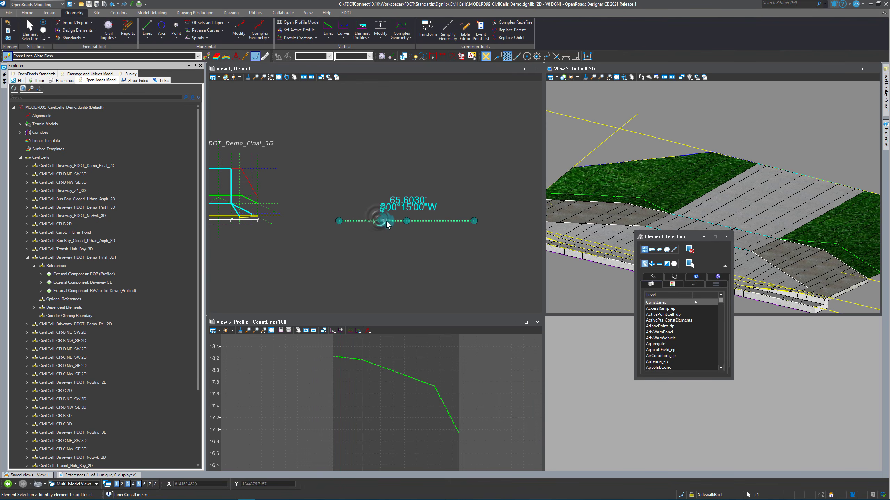
left_click(403, 218)
left_click(392, 394)
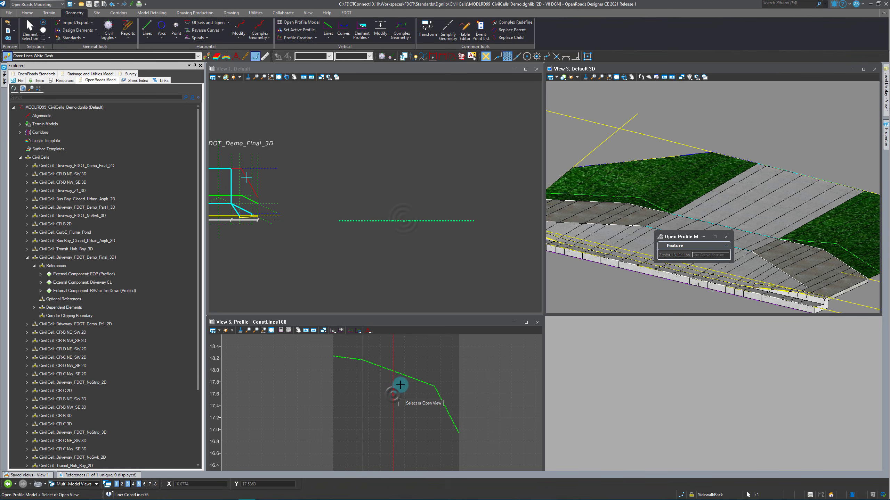
left_click(334, 334)
left_click(348, 345)
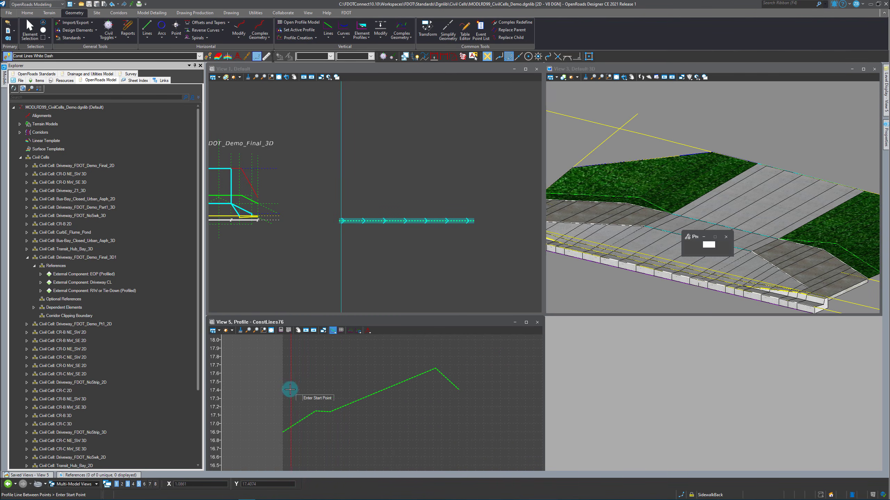
scroll(320, 389, "down", 4)
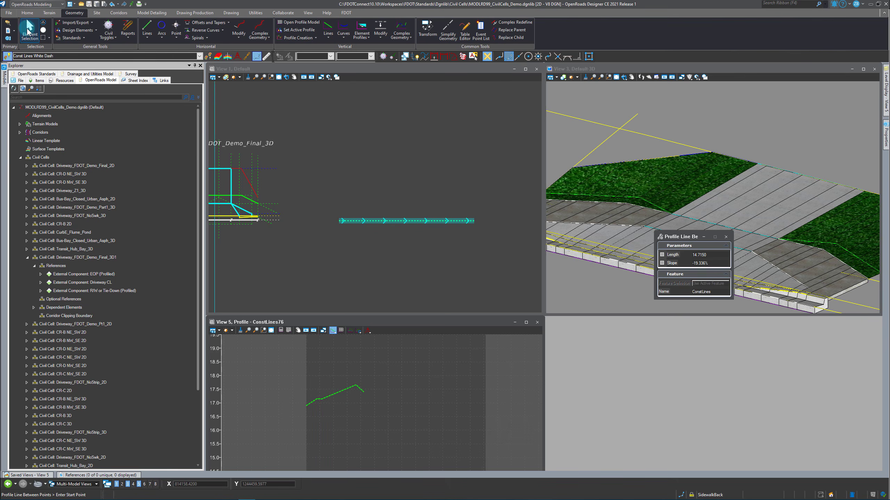
left_click(29, 32)
Temporarily display the Default-3D reference in View 1 to check the new line's location against the terrain boundary
scroll(408, 229, "down", 2)
scroll(414, 231, "down", 3)
left_click(127, 475)
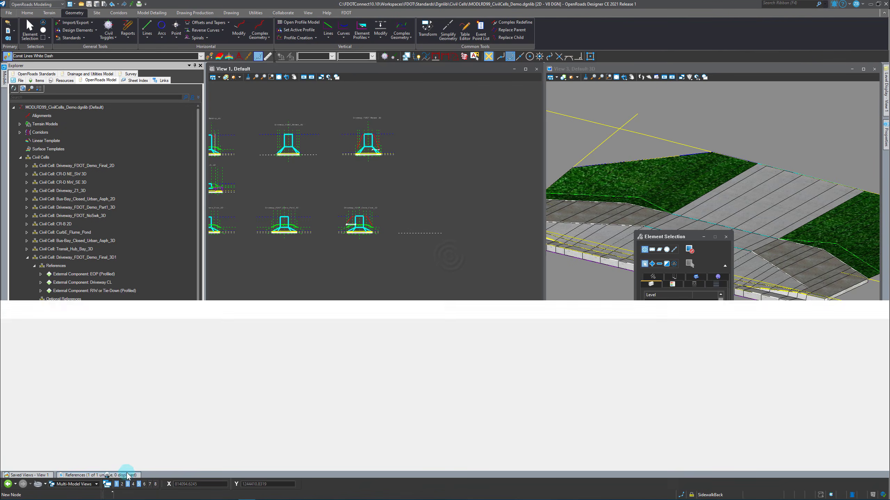
left_click(420, 328)
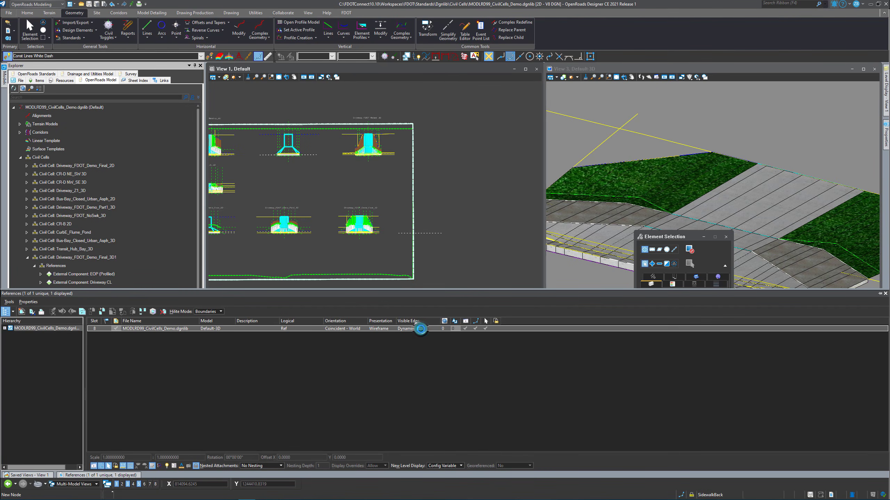
left_click(420, 329)
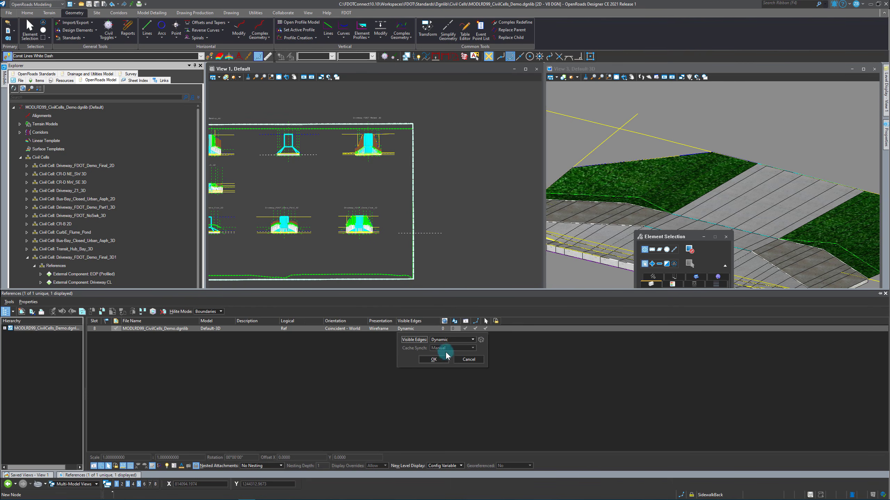
left_click(483, 361)
left_click(464, 328)
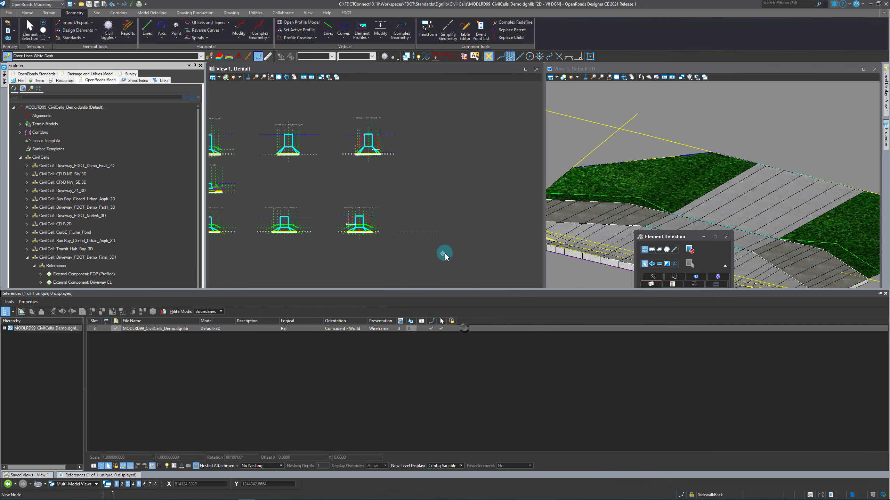
left_click(445, 254)
Move the new white dashed line to the empty area directly below the Driveway_FDOT_Demo_Final_3D cell
left_click(420, 234)
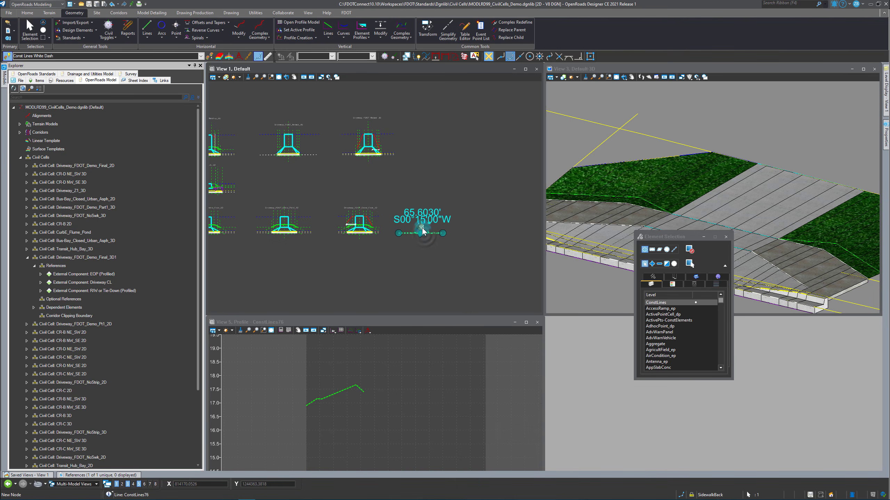
left_click_drag(383, 245, 355, 266)
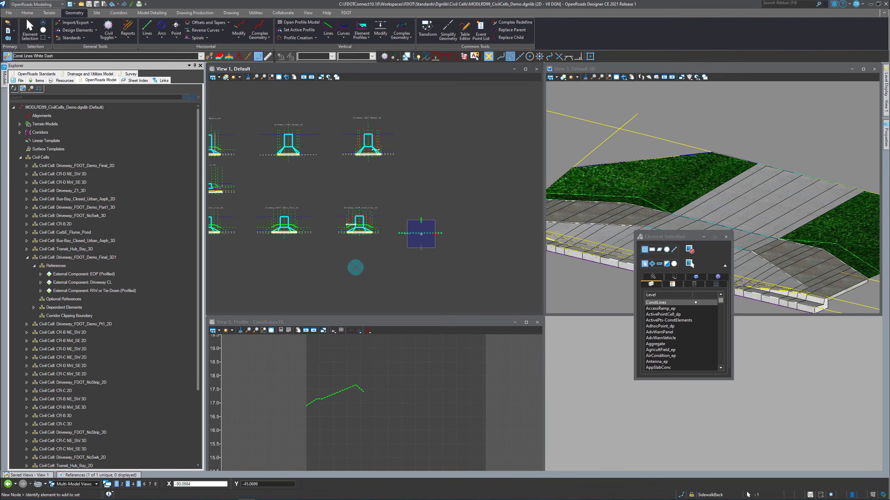
scroll(354, 266, "up", 2)
right_click(353, 281)
Draw a Profile Line Between Points above the white dashed line's terrain profile, about 65.6 ft long with a slope of about 0.62%
left_click(322, 77)
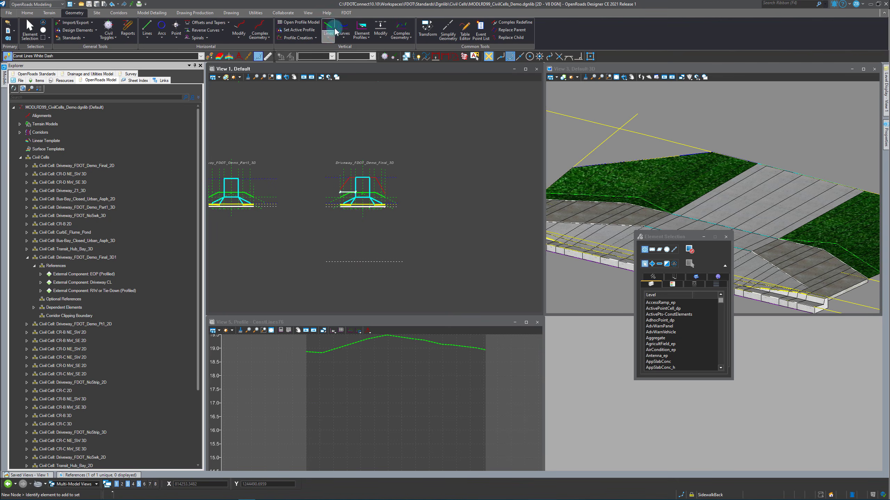
left_click(274, 381)
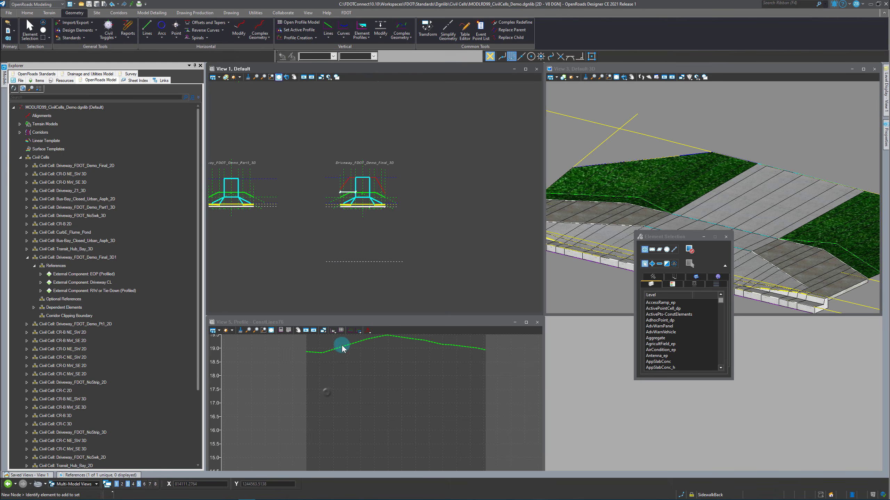
left_click(333, 330)
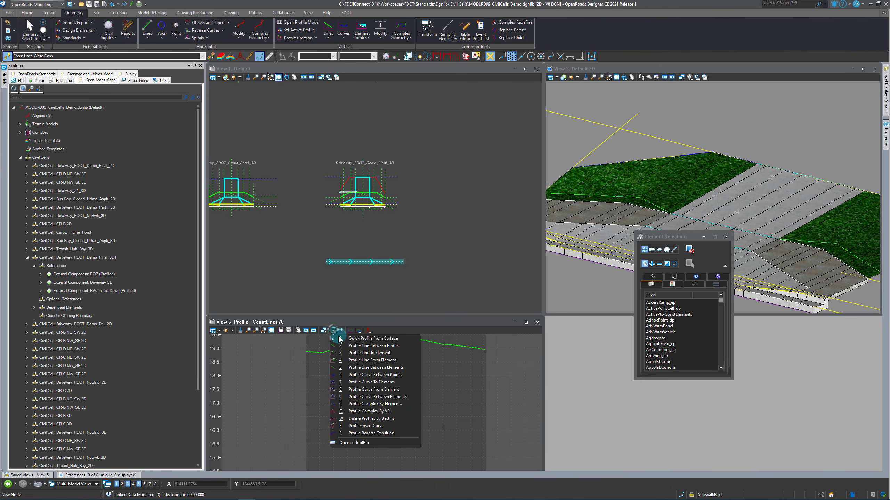
left_click(355, 346)
scroll(362, 367, "up", 5)
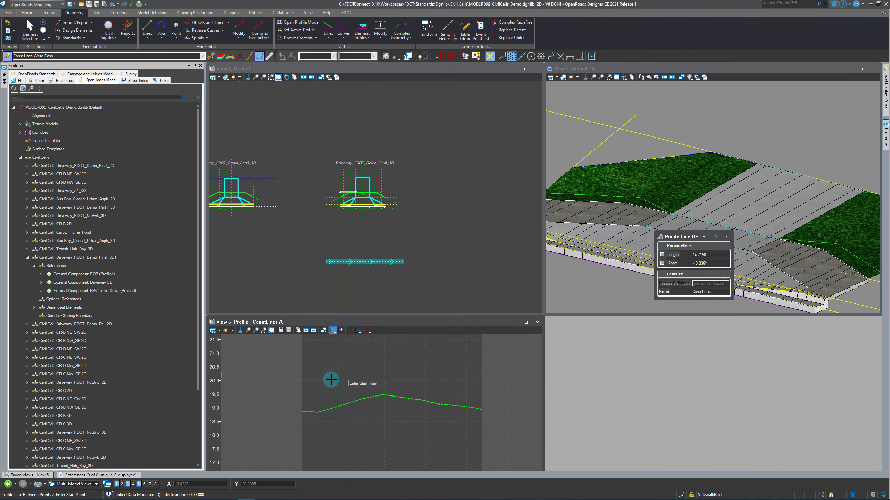
left_click(304, 386)
left_click(480, 376)
right_click(481, 376)
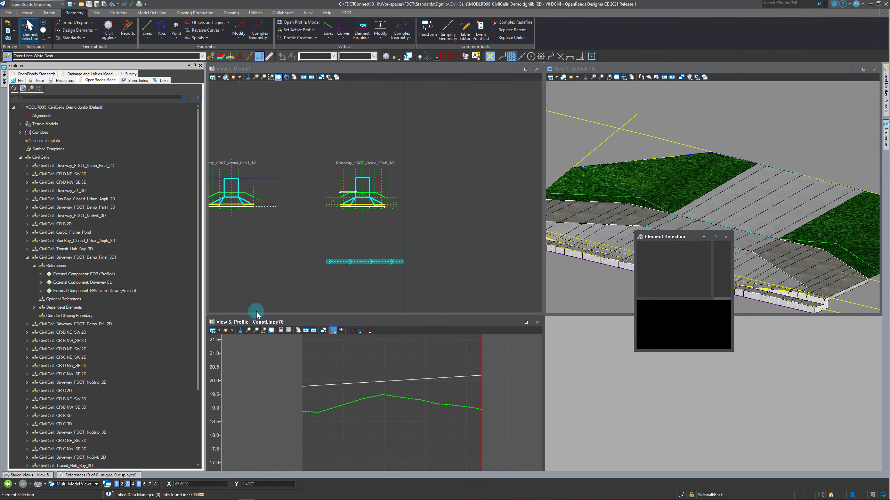
Set the newly drawn profile line as the active profile of the white dashed line
left_click(451, 376)
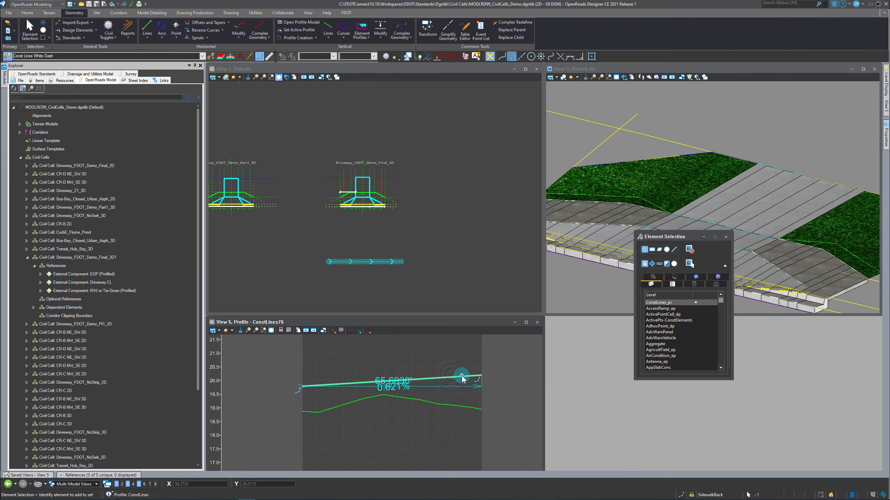
left_click(483, 374)
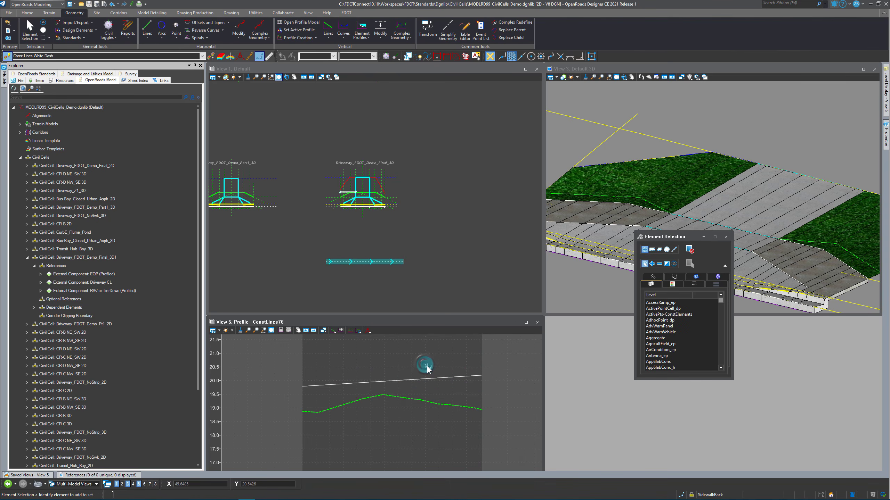
left_click(423, 258)
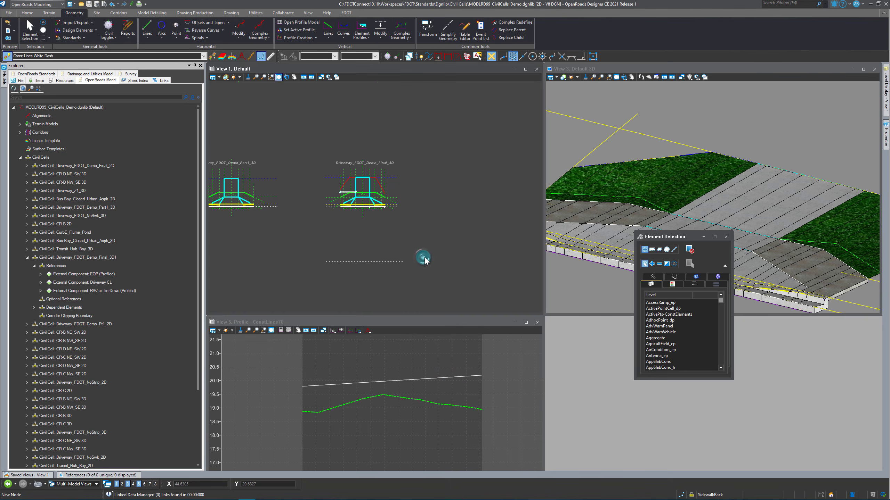
Draw a Const Lines Blue Dash line about 65.3 ft long bearing N90°00'00"E between the driveway cell and the white dashed line
left_click(212, 56)
left_click(324, 174)
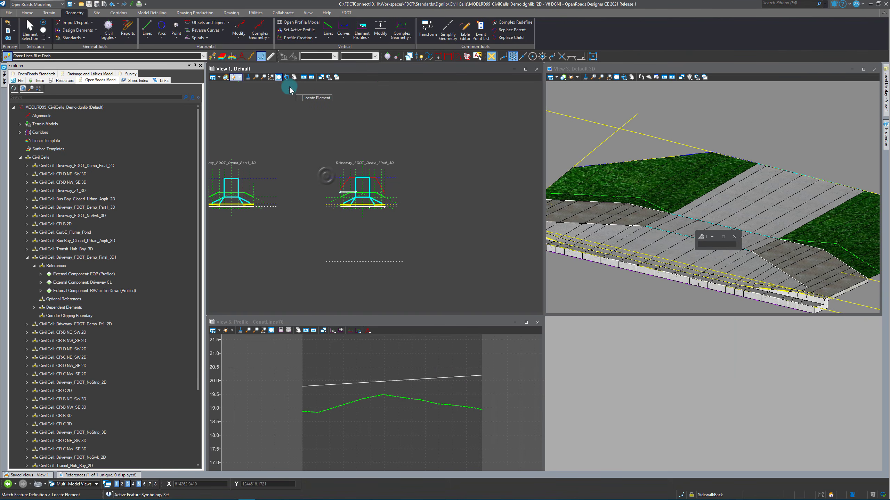
left_click(147, 29)
scroll(325, 276, "up", 2)
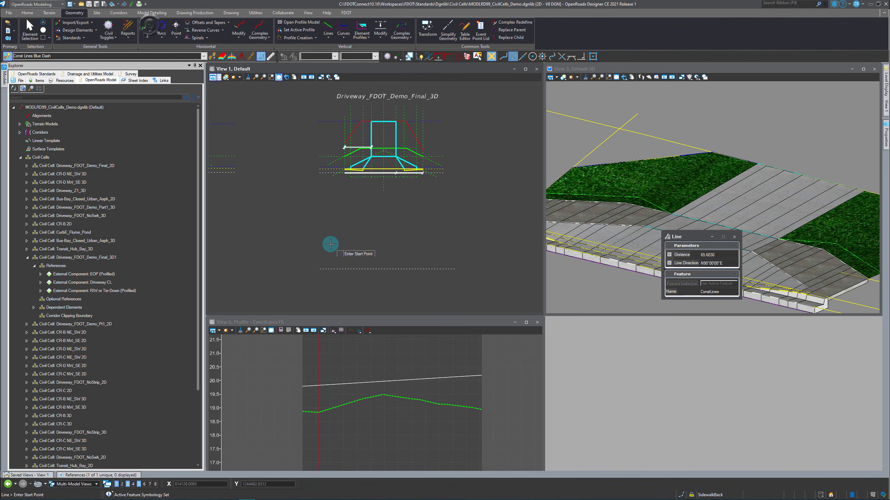
left_click(318, 220)
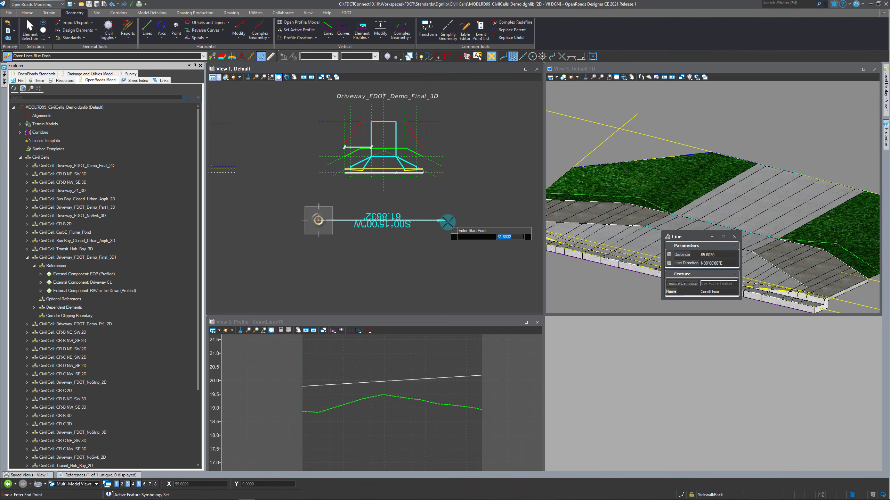
left_click(452, 220)
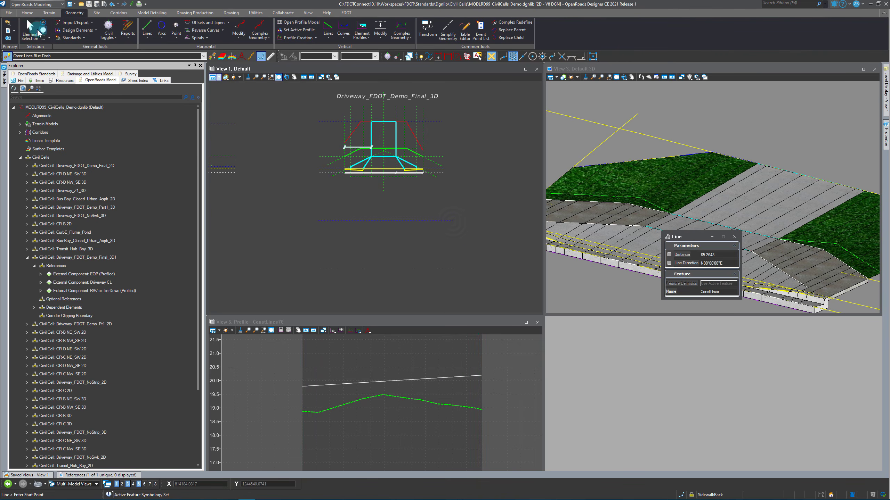
left_click(29, 30)
Open the blue dashed line's profile model in View 5 and set its terrain profile as the active profile
left_click(366, 221)
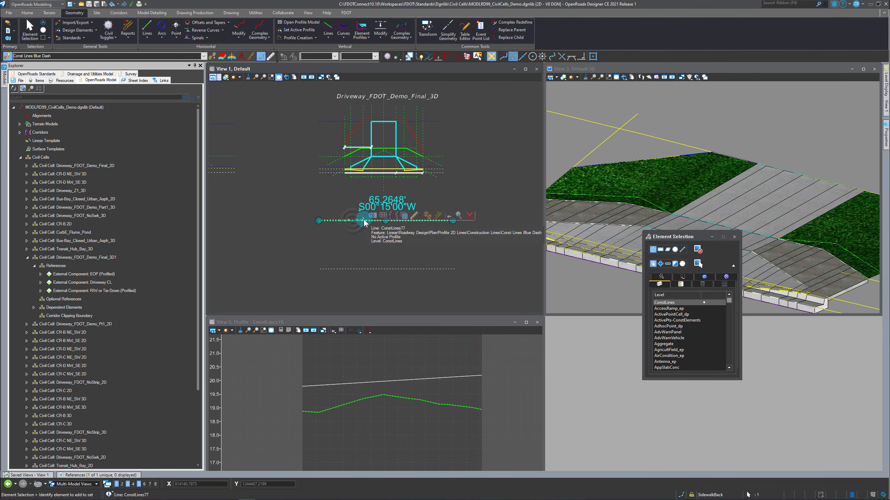
left_click(381, 217)
left_click(389, 428)
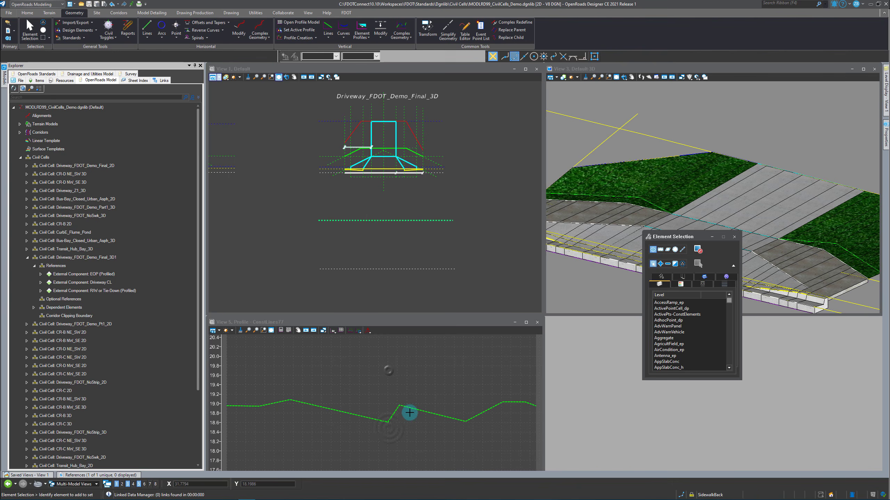
left_click(421, 410)
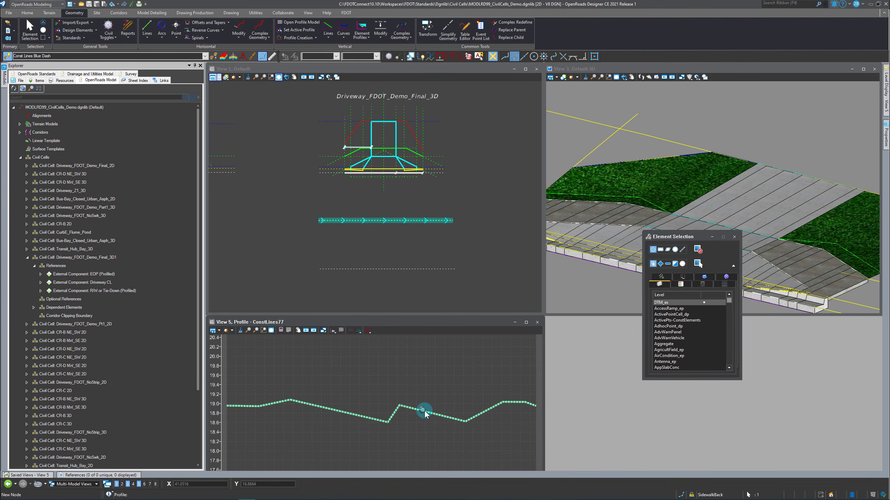
left_click(431, 408)
left_click(349, 241)
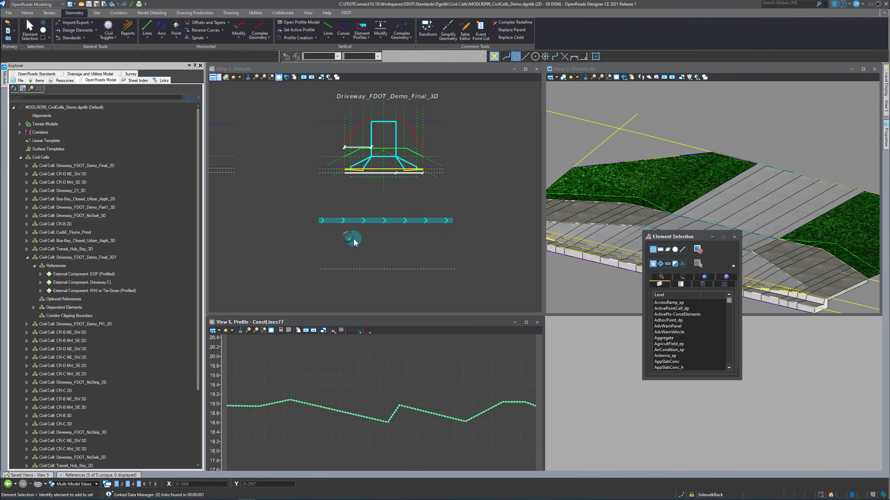
Draw a perpendicular Const Lines Green Dash line about 43.8 ft long crossing the white and blue dashed lines near their middle
left_click(215, 56)
left_click(387, 187)
left_click(147, 29)
left_click(386, 289)
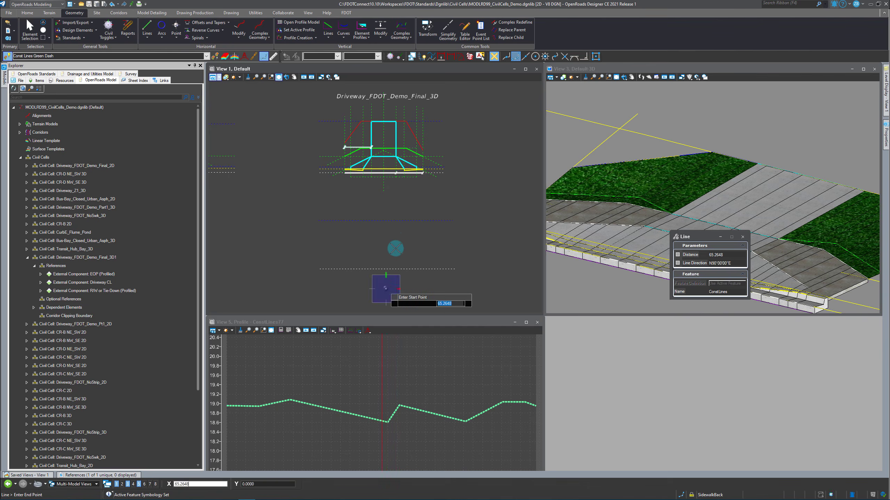
left_click(386, 199)
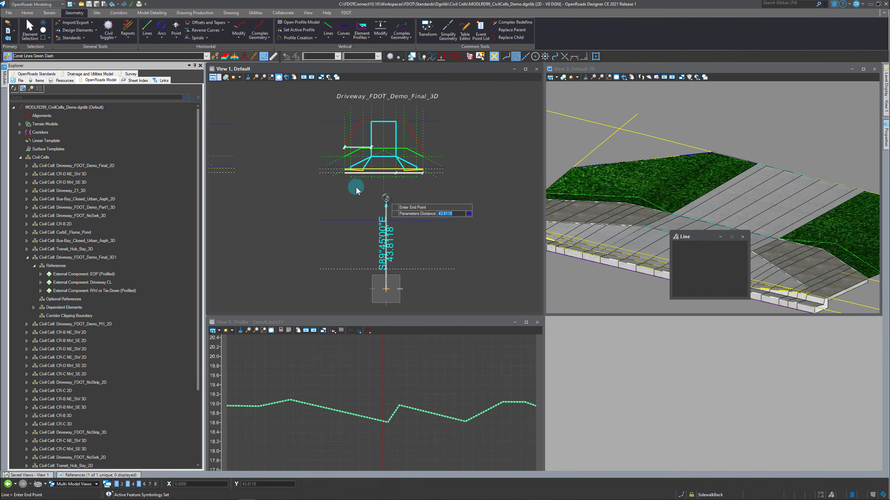
left_click(29, 30)
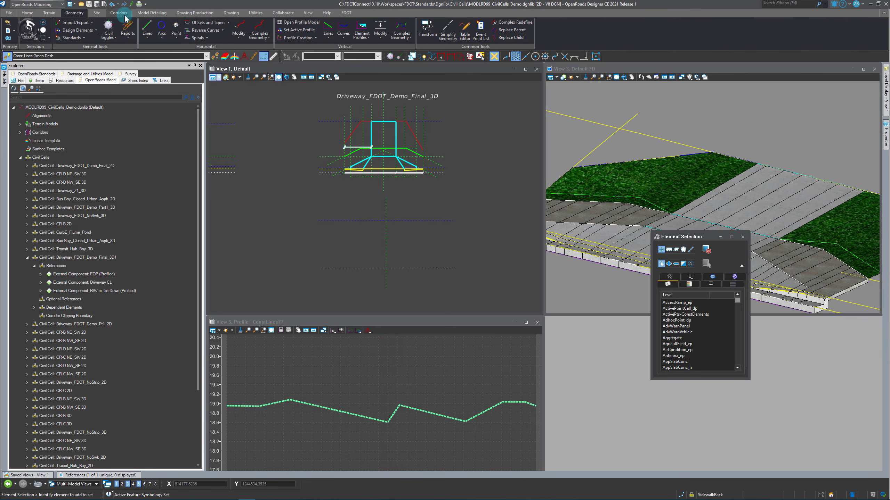
Start Place Civil Cell with Driveway_FDOT_Demo_Final_3D1 from the active DGN
left_click(151, 13)
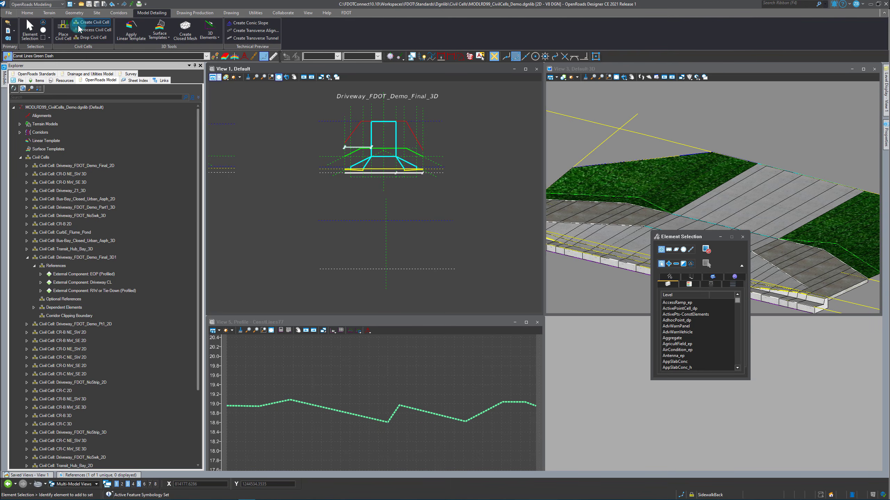
left_click(64, 29)
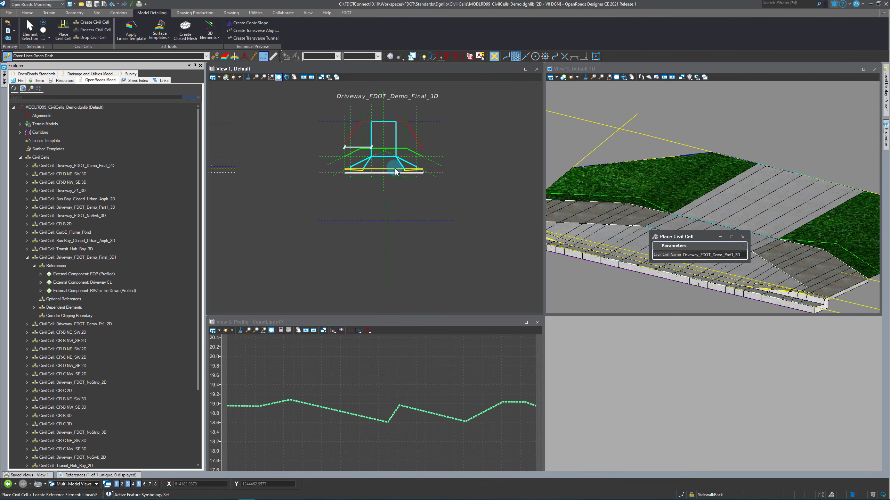
left_click(317, 192)
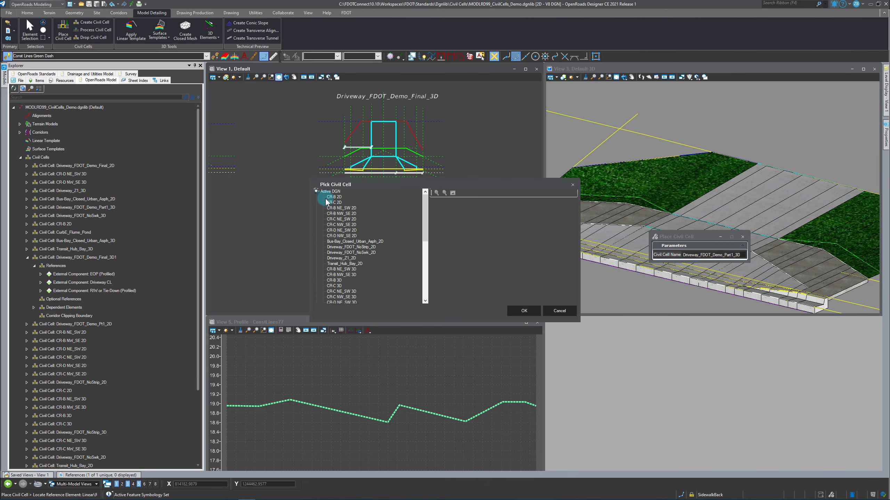
left_click_drag(425, 216, 427, 246)
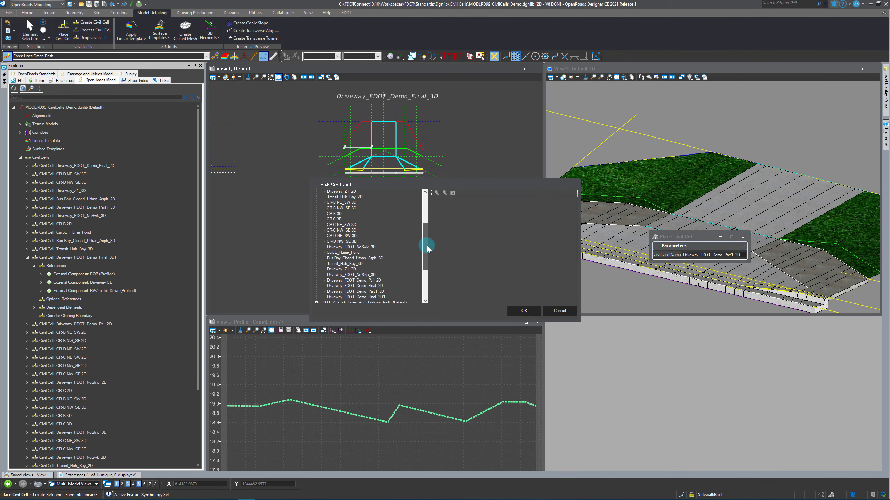
left_click(372, 297)
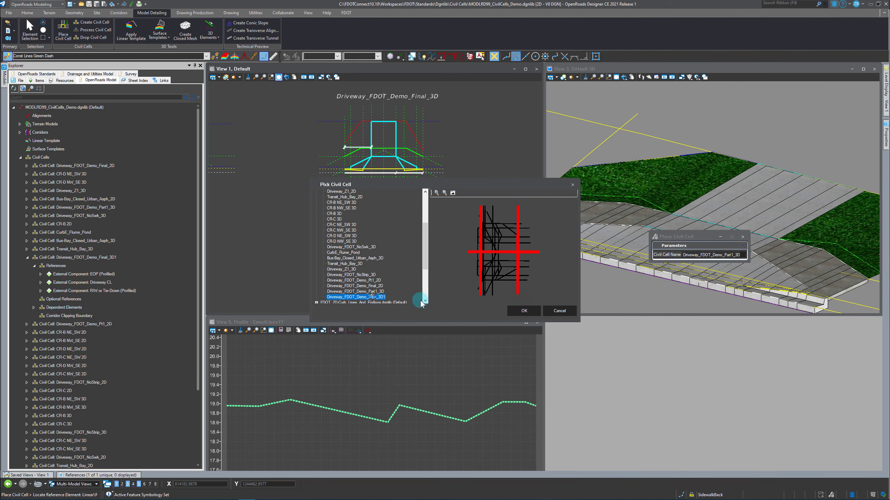
left_click(523, 312)
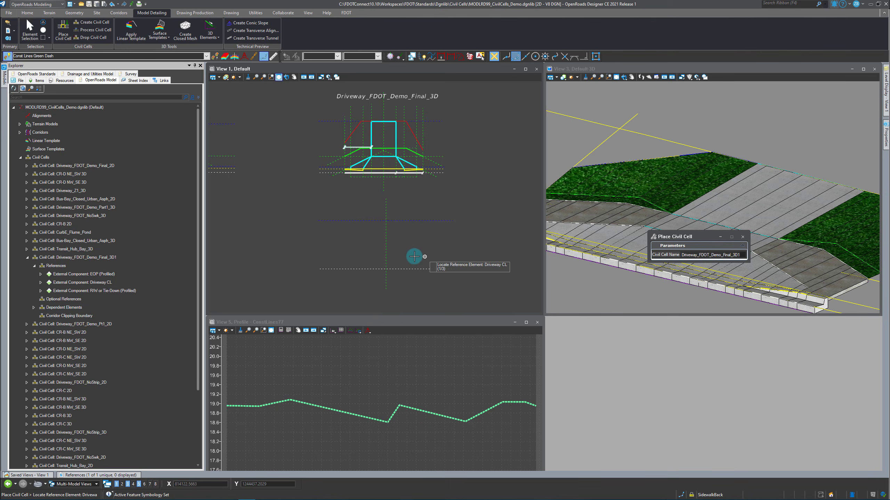
Assign the green line as Driveway CL, the white line as EOP and the blue line as R/W or Tie-Down, skipping placement alternatives
left_click(384, 240)
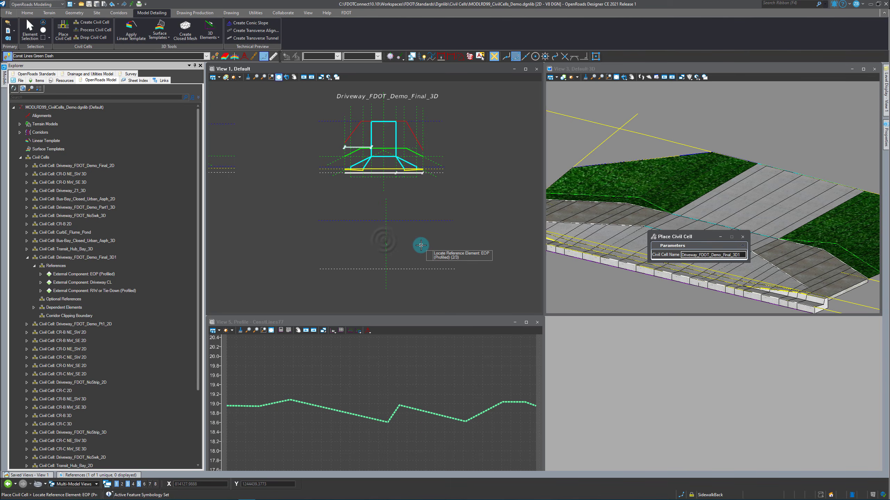
left_click(414, 269)
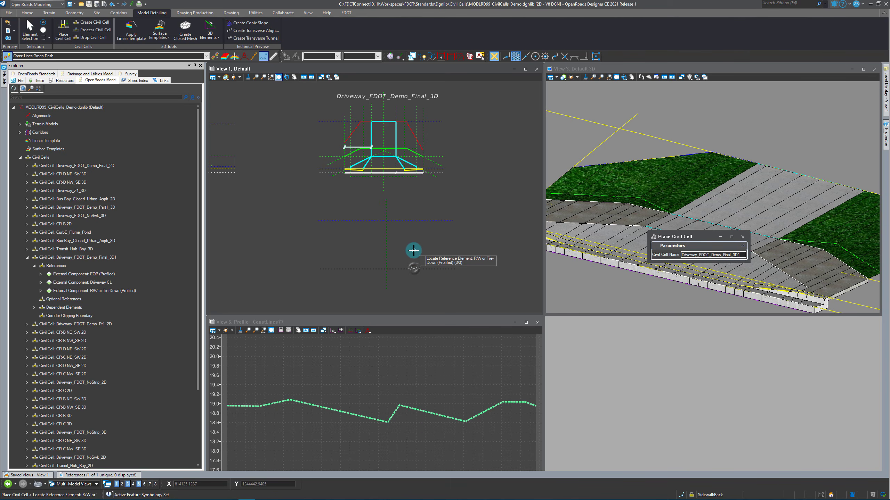
left_click(406, 220)
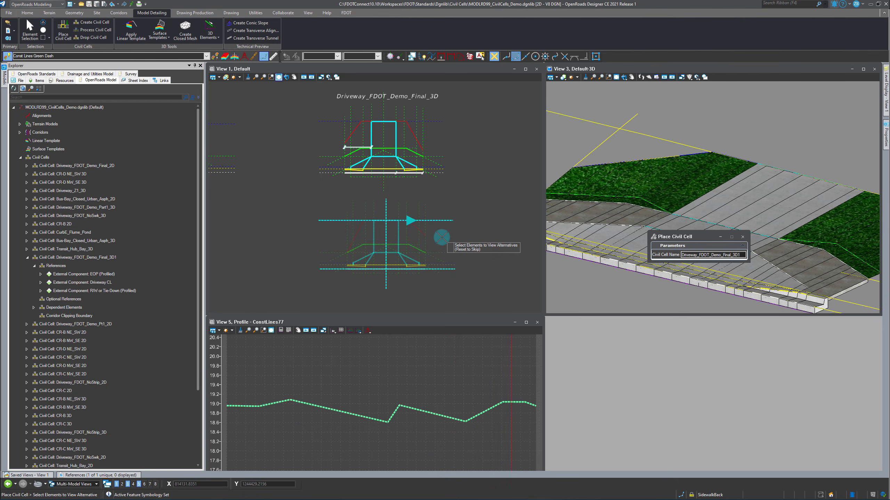
right_click(442, 237)
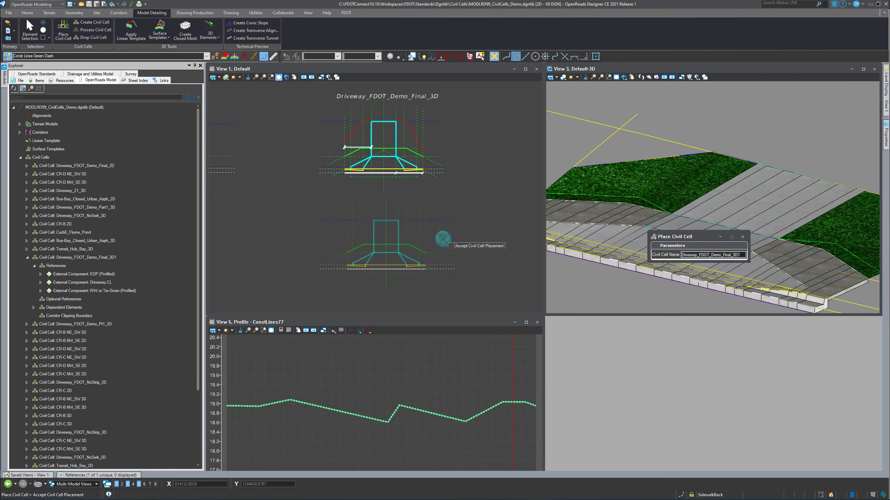
Accept the civil cell placement on the new reference lines and leave the placement command
left_click(439, 238)
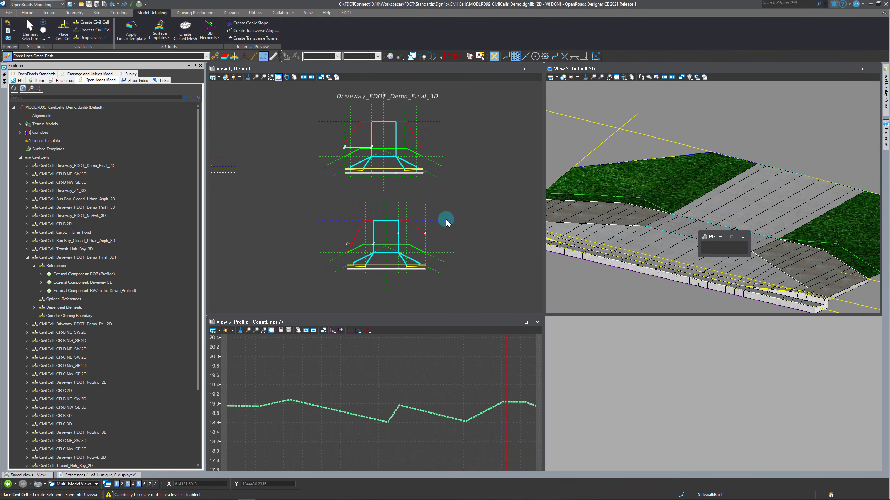
left_click(27, 29)
left_click(459, 252)
scroll(436, 224, "down", 3)
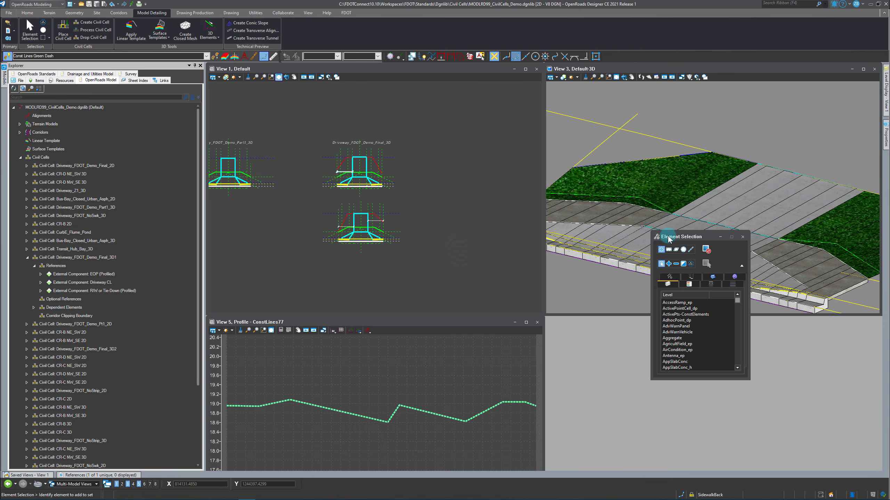
Examine the newly placed driveway in View 3 up close and from a rotated angle, checking its sidewalk and grass slopes
left_click_drag(680, 237, 775, 232)
scroll(634, 189, "down", 3)
scroll(583, 202, "up", 2)
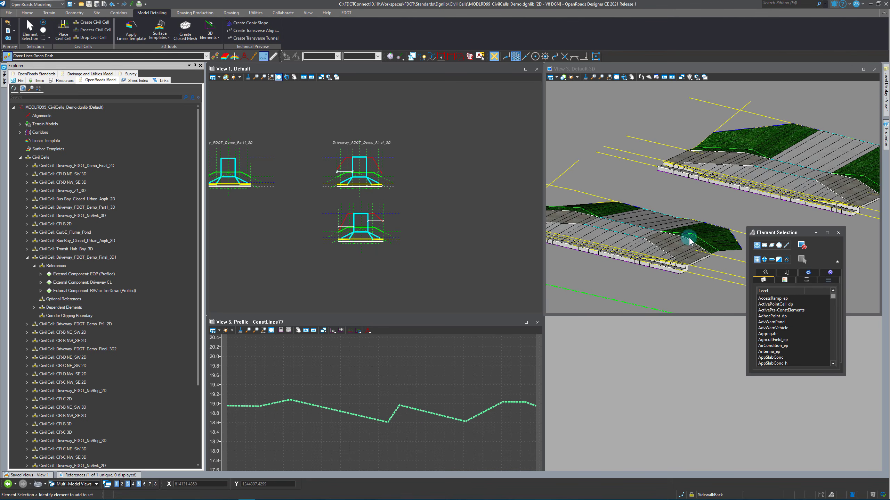
scroll(727, 247, "up", 1)
scroll(688, 257, "down", 1)
middle_click_drag(569, 215, 709, 246)
scroll(601, 229, "up", 2)
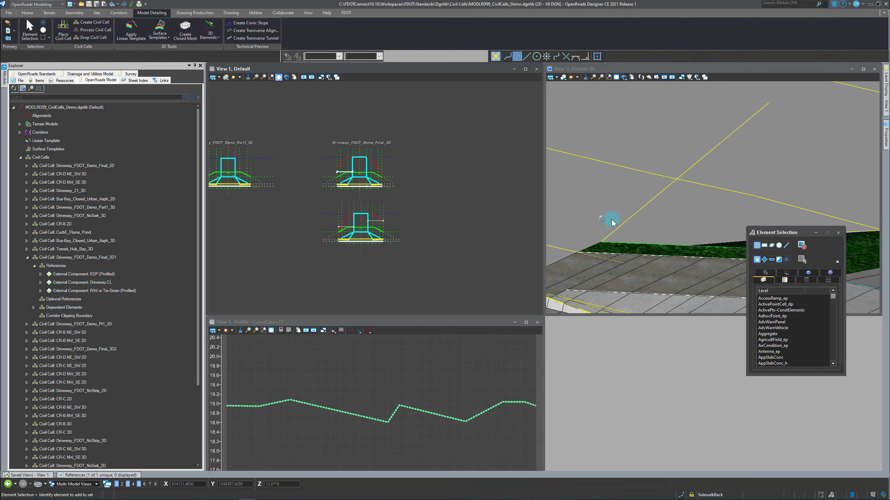
left_click(599, 218)
left_click(624, 77)
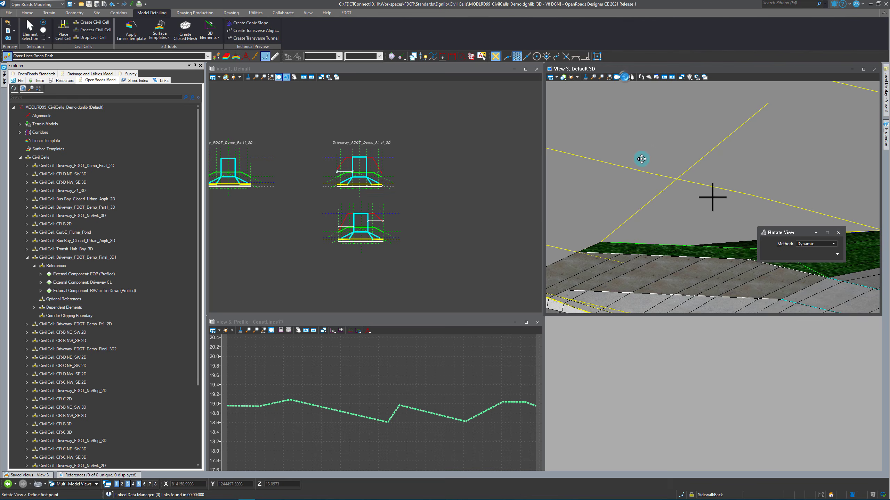
left_click(641, 151)
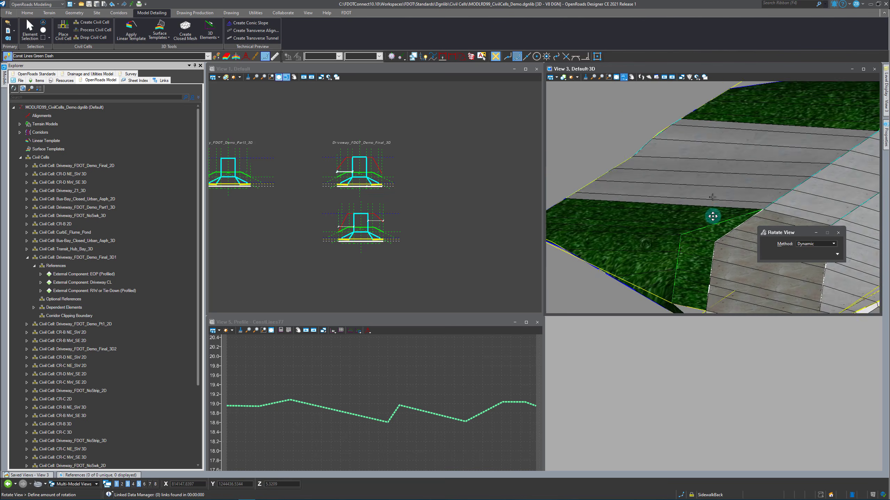
left_click(704, 218)
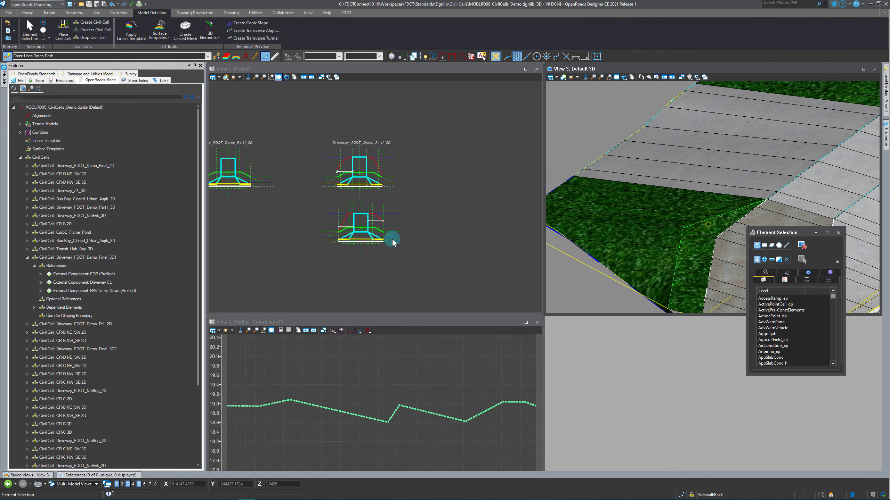
Open the profile model of the vertical green dashed line at the lower driveway's outer left edge in View 5
scroll(323, 213, "up", 4)
left_click(325, 212)
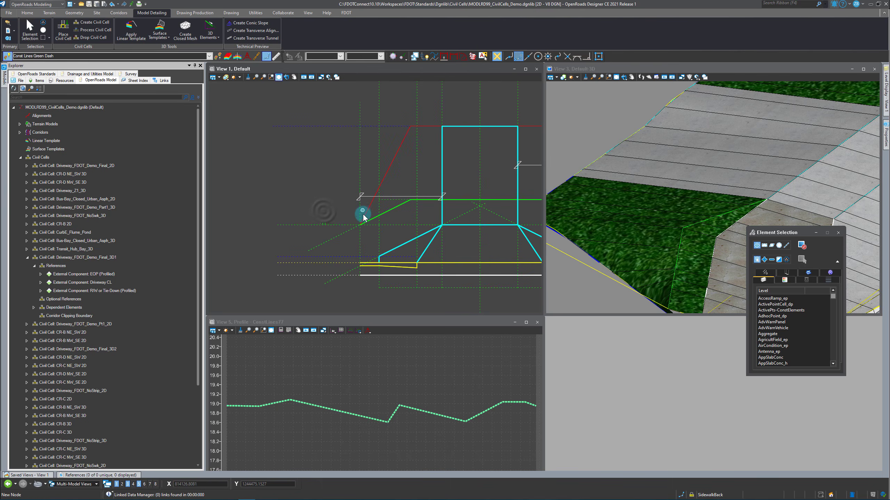
left_click(361, 214)
scroll(360, 212, "up", 4)
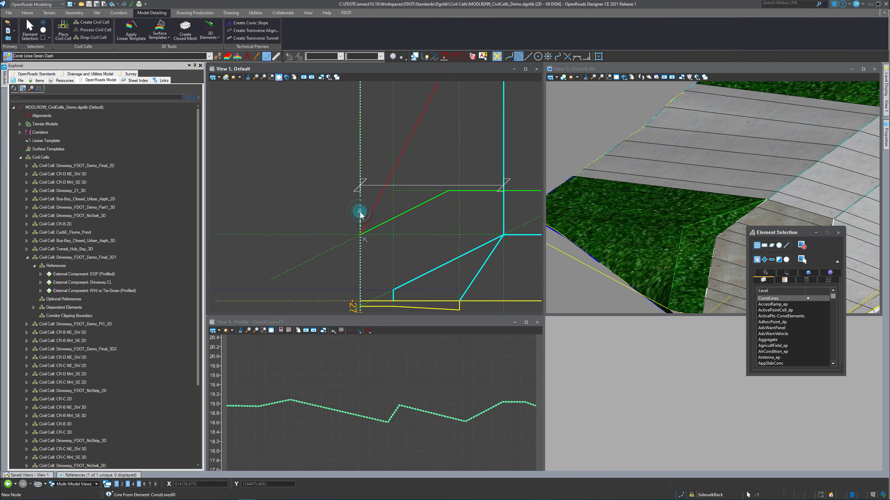
left_click(359, 144)
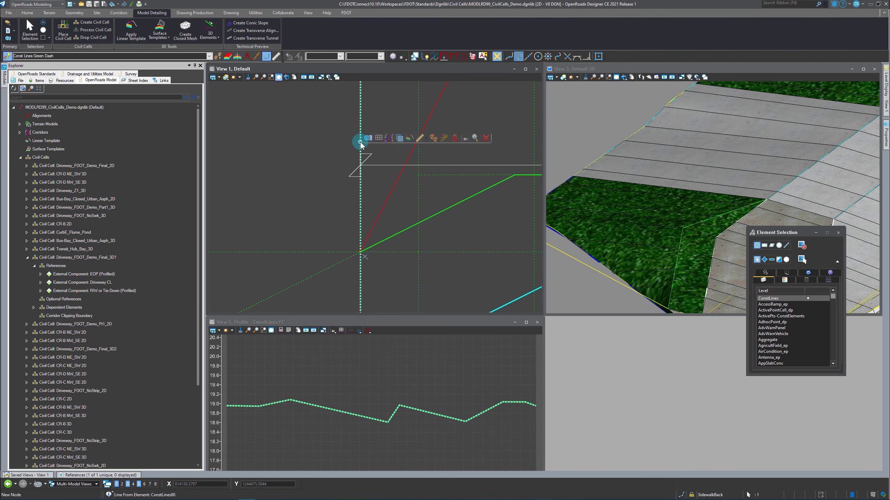
left_click(367, 139)
left_click(367, 369)
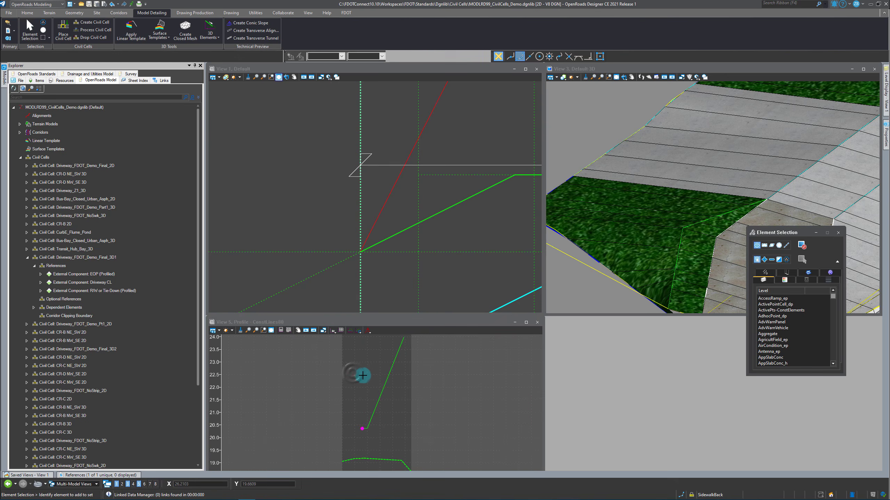
Set the slope of the steep green profile line in View 5 to -25%
scroll(371, 384, "down", 2)
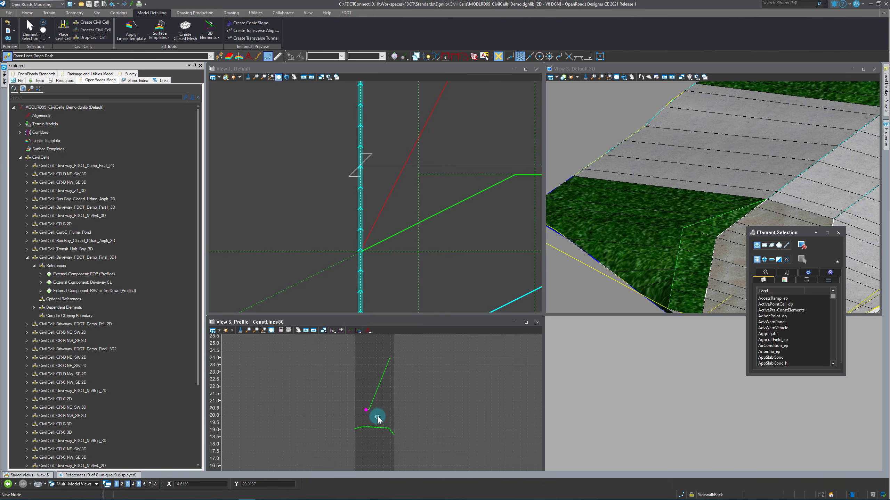
left_click(378, 380)
left_click(384, 390)
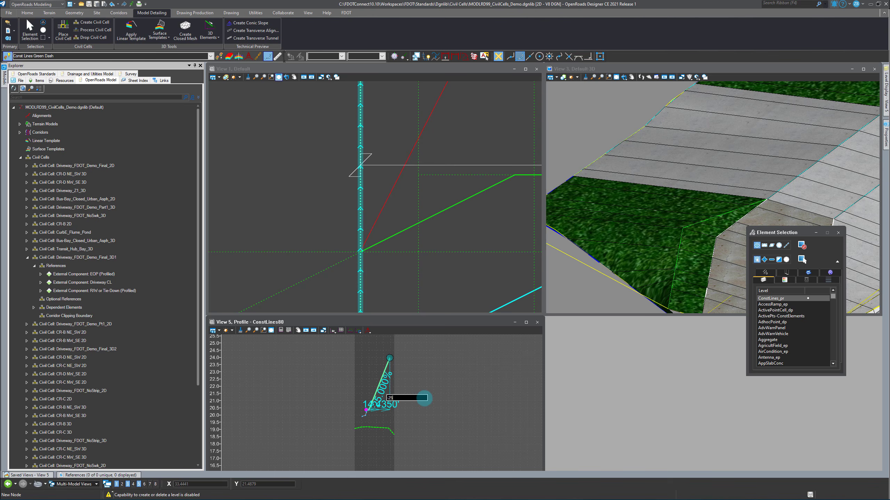
key("Return")
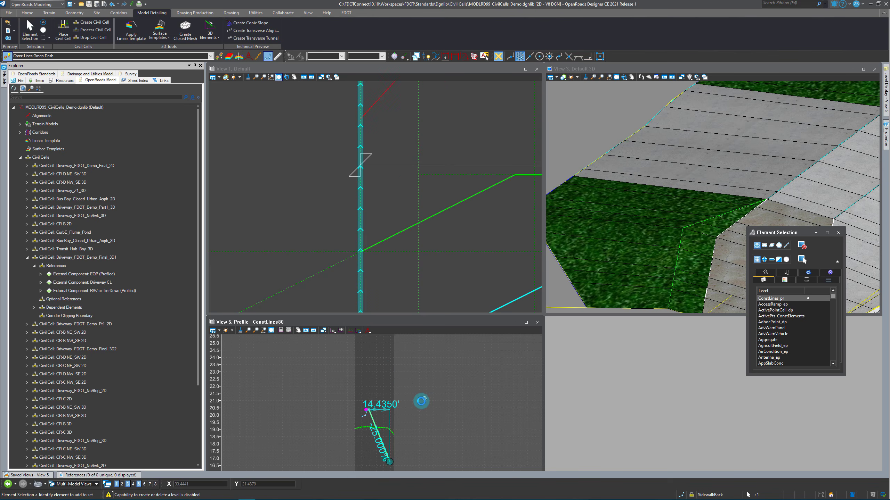
Inspect the driveway's grass tie-down slopes in View 3 from several sides to check the effect of the slope change
scroll(632, 252, "down", 3)
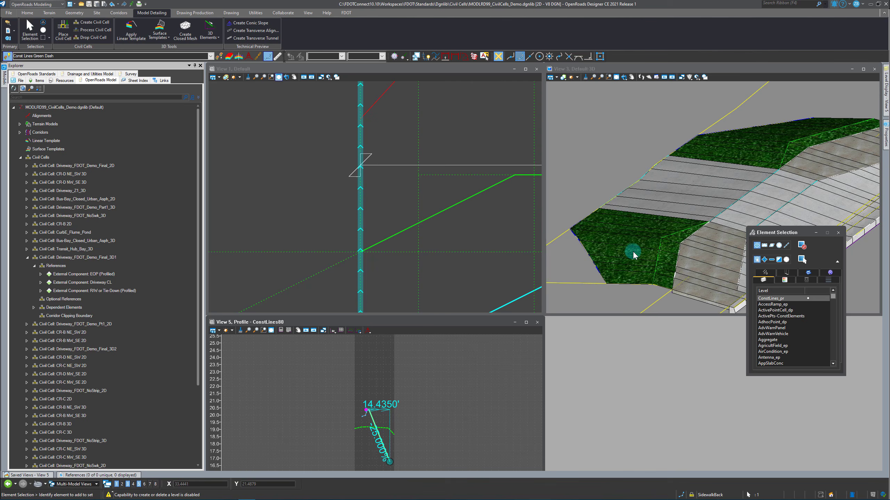
left_click(600, 299)
left_click(630, 298)
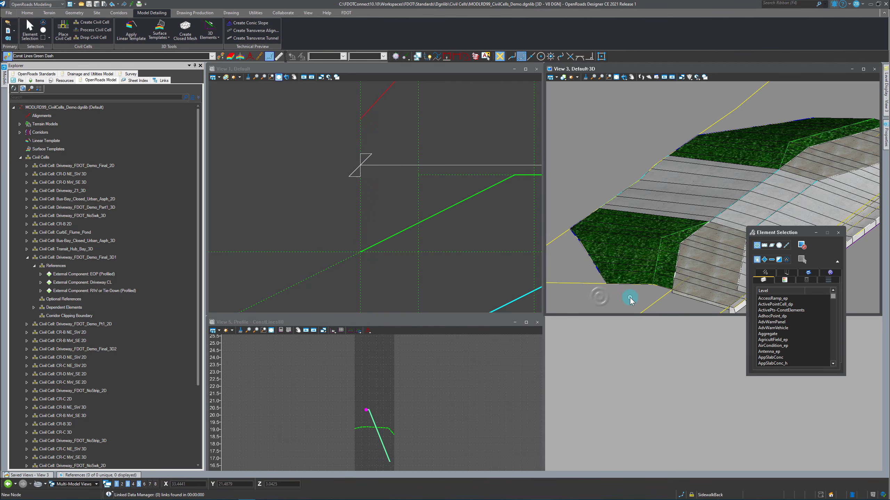
middle_click_drag(609, 296, 696, 235, "shift")
middle_click_drag(632, 226, 667, 260, "shift")
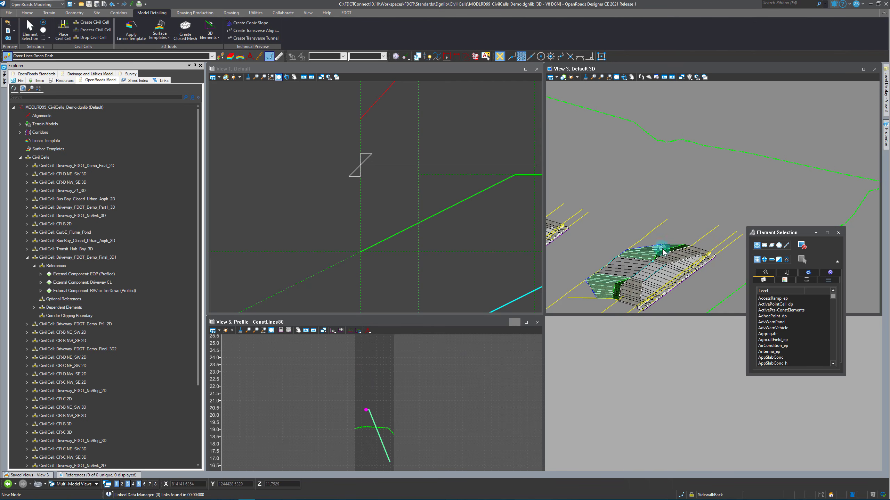
scroll(697, 262, "up", 2)
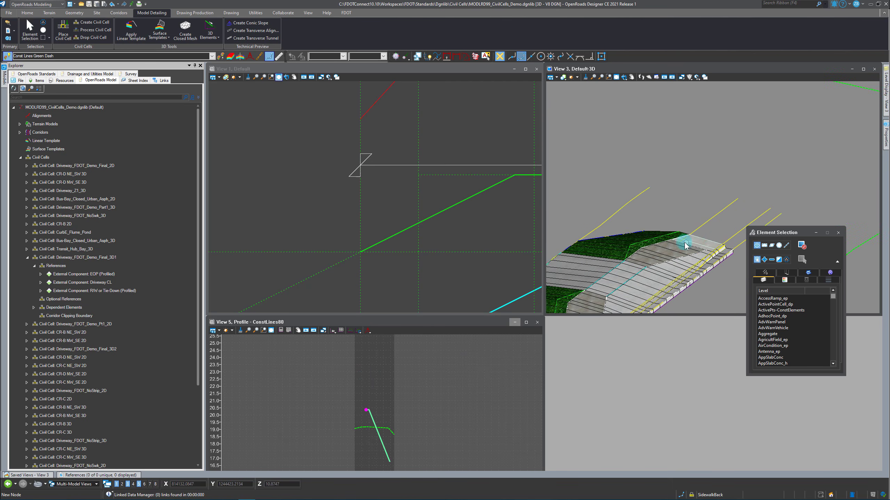
scroll(686, 247, "down", 3)
scroll(685, 247, "up", 3)
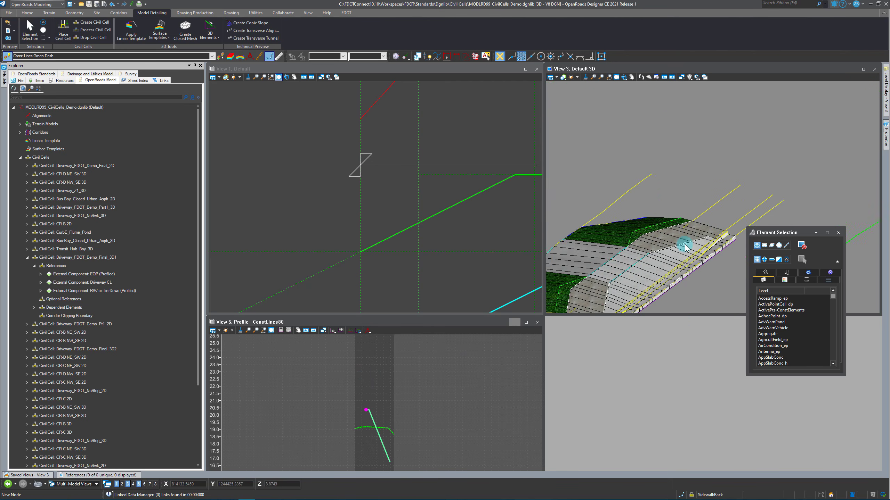
left_click(623, 77)
left_click_drag(739, 147, 773, 191)
right_click(773, 191)
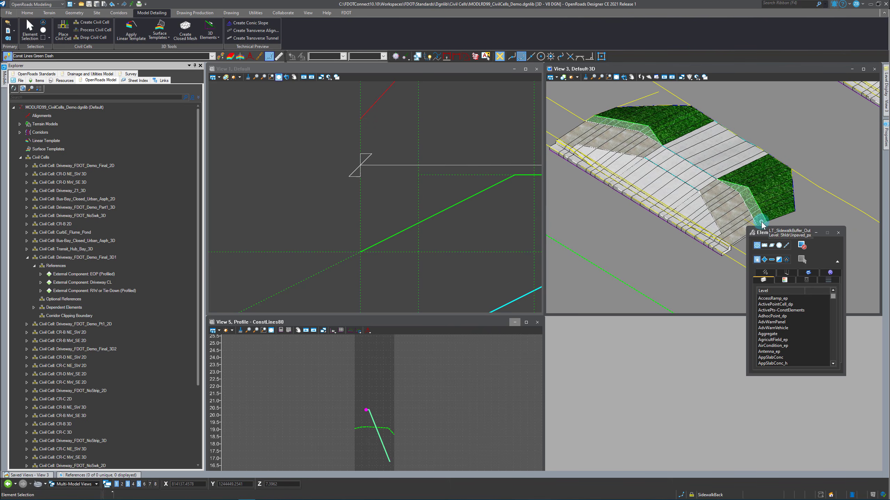
left_click(574, 183)
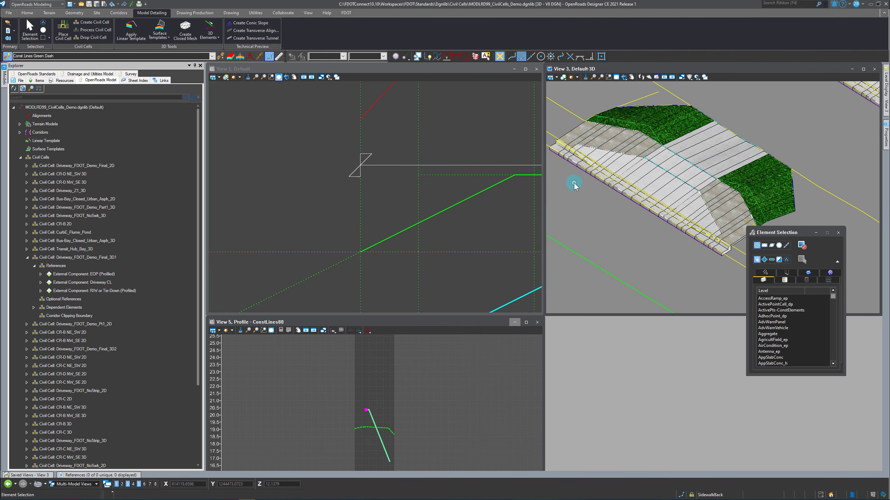
Review the whole placed driveway cell in View 3 from around and above, with the Element Selection dialog moved clear of it
left_click(621, 78)
left_click_drag(777, 179, 623, 141)
left_click_drag(848, 190, 803, 197)
left_click_drag(651, 190, 830, 205)
left_click_drag(639, 193, 728, 208)
right_click(728, 208)
scroll(701, 228, "down", 3)
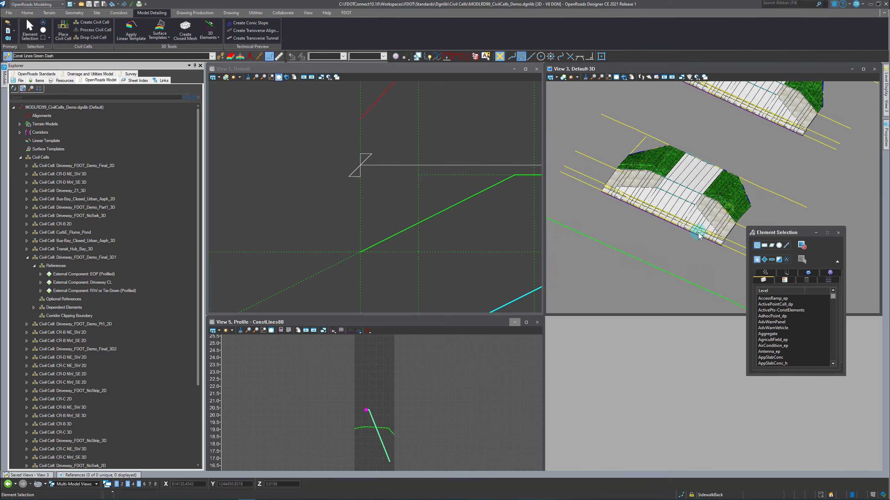
left_click_drag(773, 235, 771, 277)
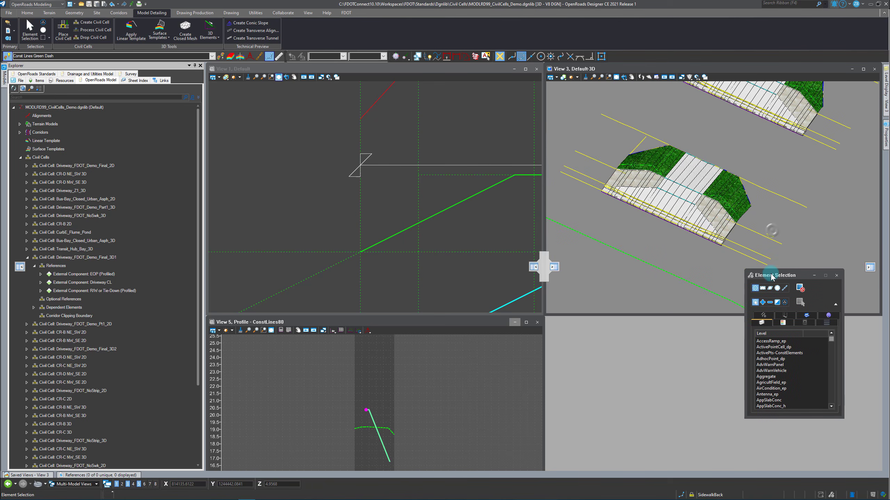